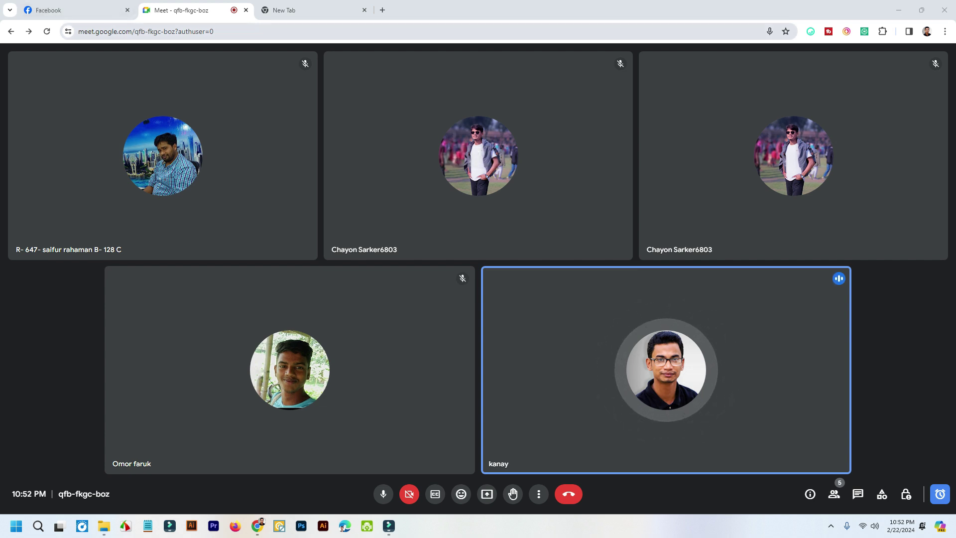
Step: Close the Facebook tab and present the entire screen in the Google Meet call
left_click(127, 10)
mouse_move(163, 155)
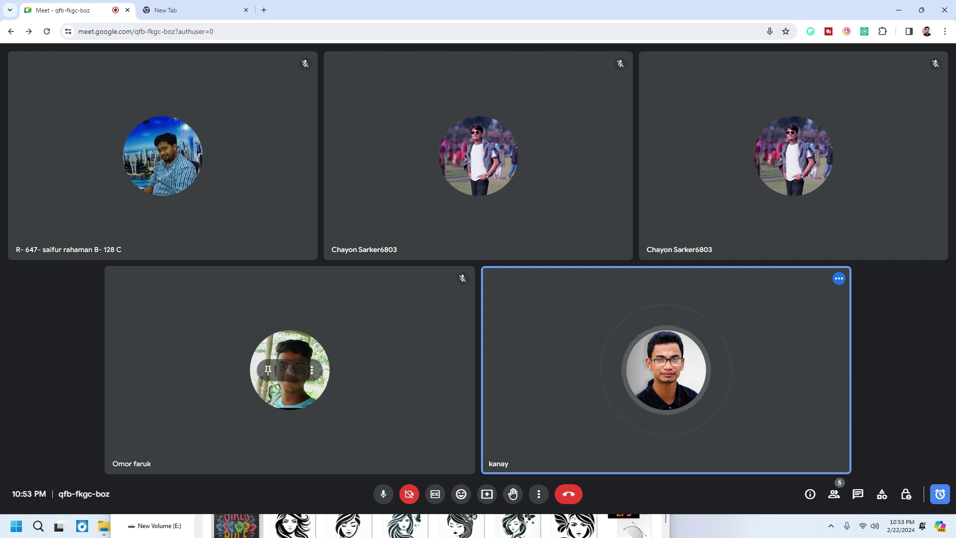
left_click(486, 494)
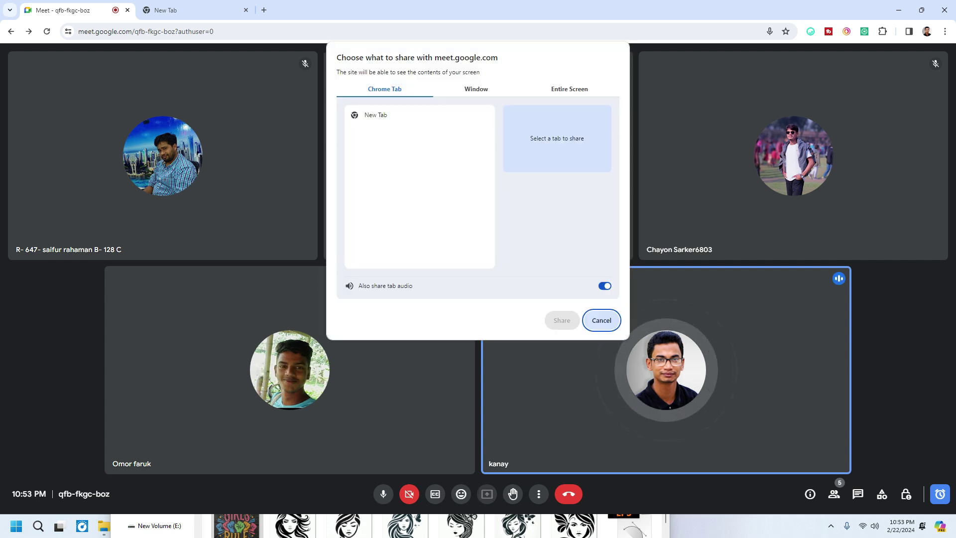
left_click(569, 88)
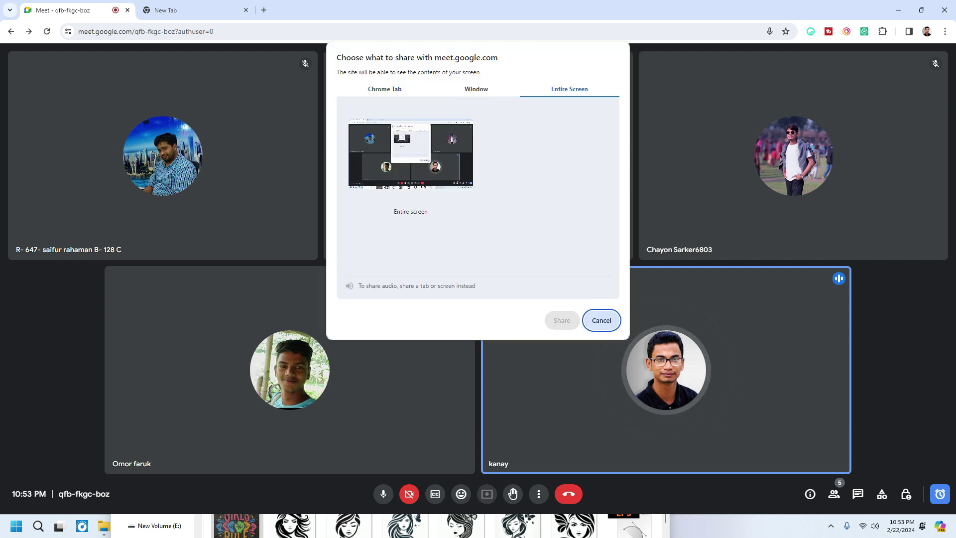
left_click(411, 160)
left_click(562, 320)
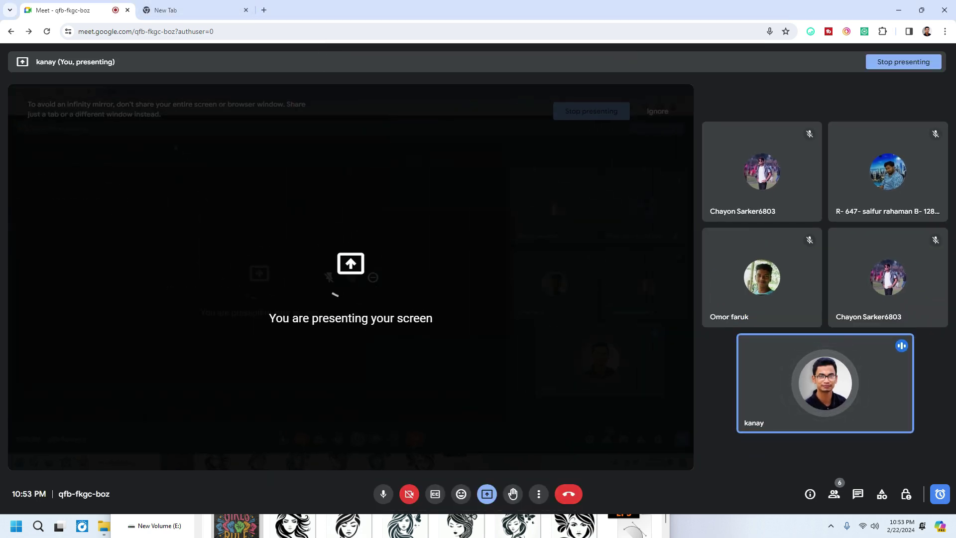
Step: Search Google for "typography t shirt design" in the empty tab and show the image results
left_click(192, 10)
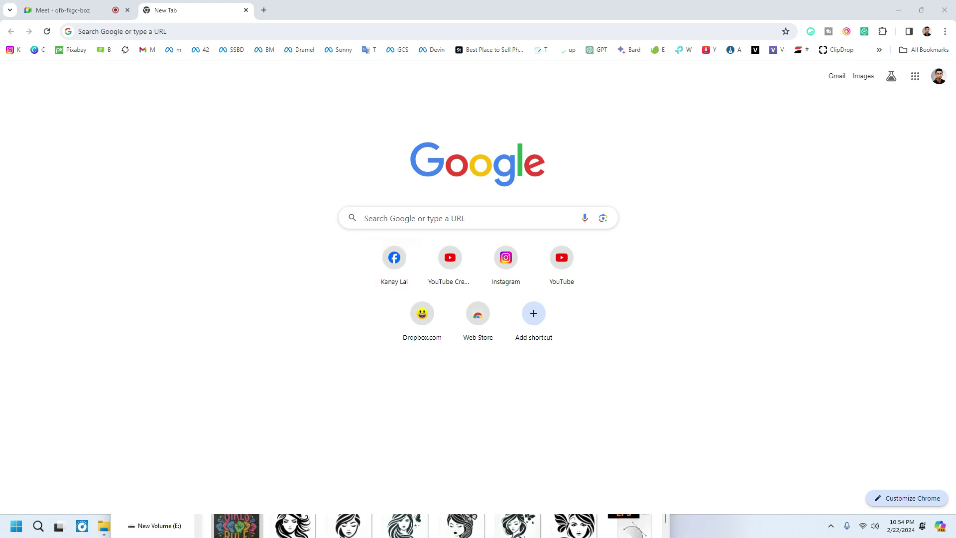
left_click(467, 218)
type("typo")
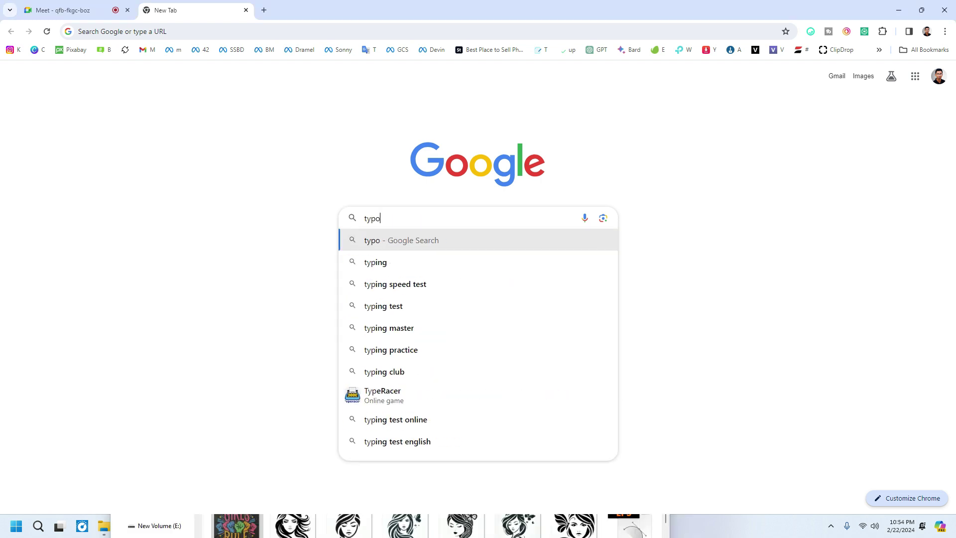
left_click(410, 284)
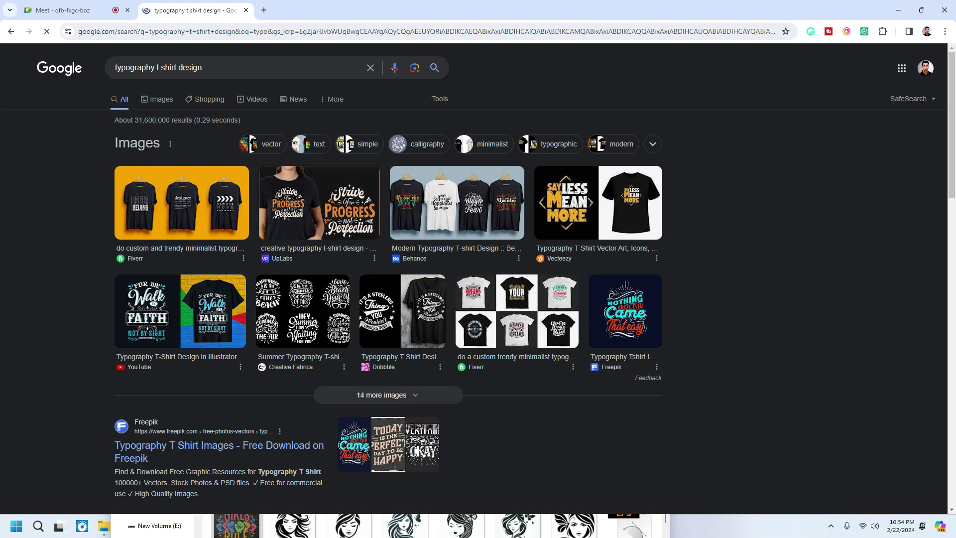
left_click(158, 99)
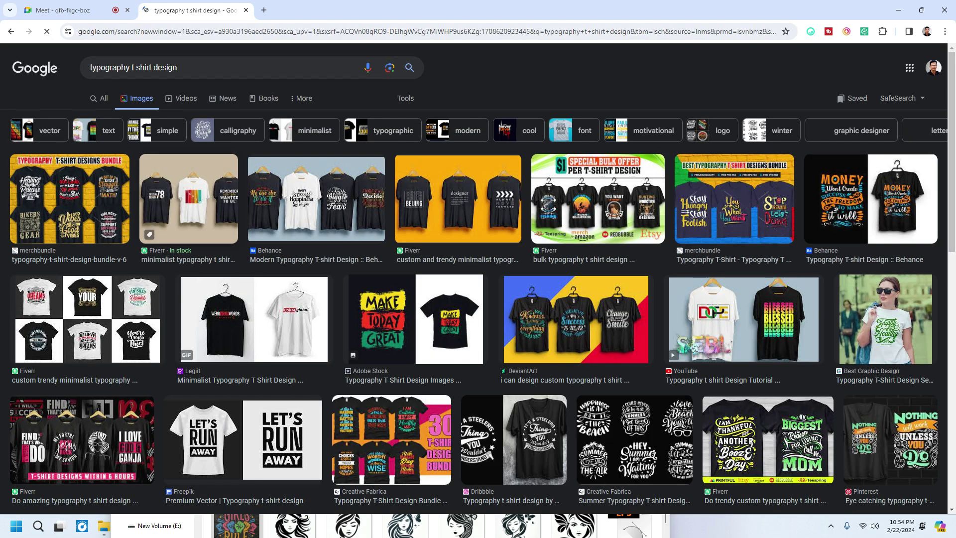
Step: Browse the typography t-shirt image results and preview the MasterBundles "Modern Typography T Shirt Design" with the Stay Strong shirts
scroll(478, 289, "down", 5)
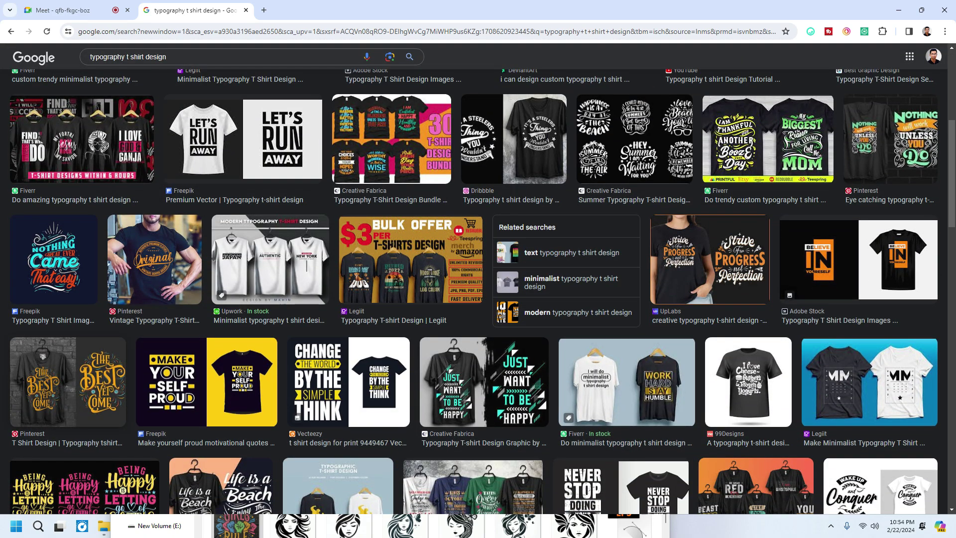
scroll(478, 289, "down", 4)
scroll(478, 289, "down", 4)
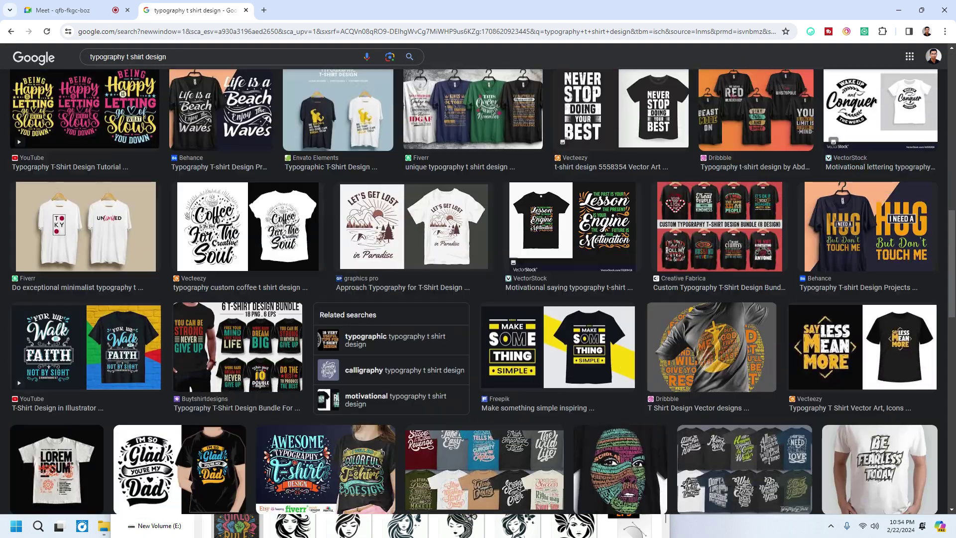
scroll(478, 289, "down", 4)
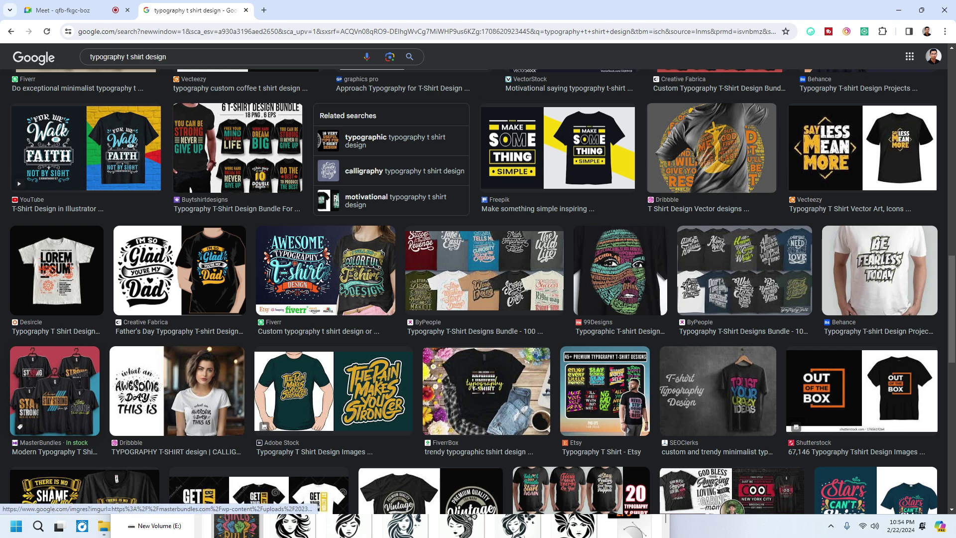
left_click(54, 391)
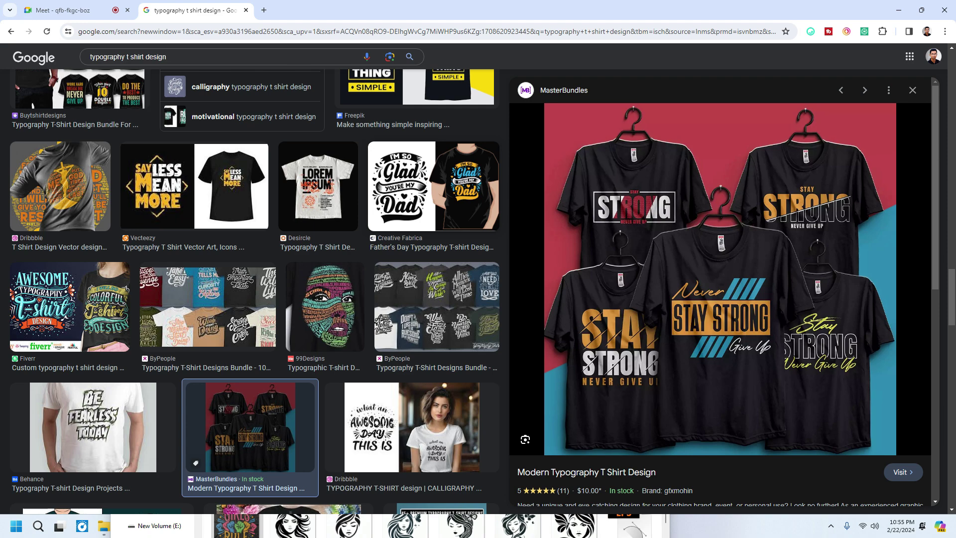
Step: Preview Creative Fabrica's "I'm So Glad You're My Dad" design, and return to the MasterBundles Stay Strong shirts for comparison
left_click(433, 195)
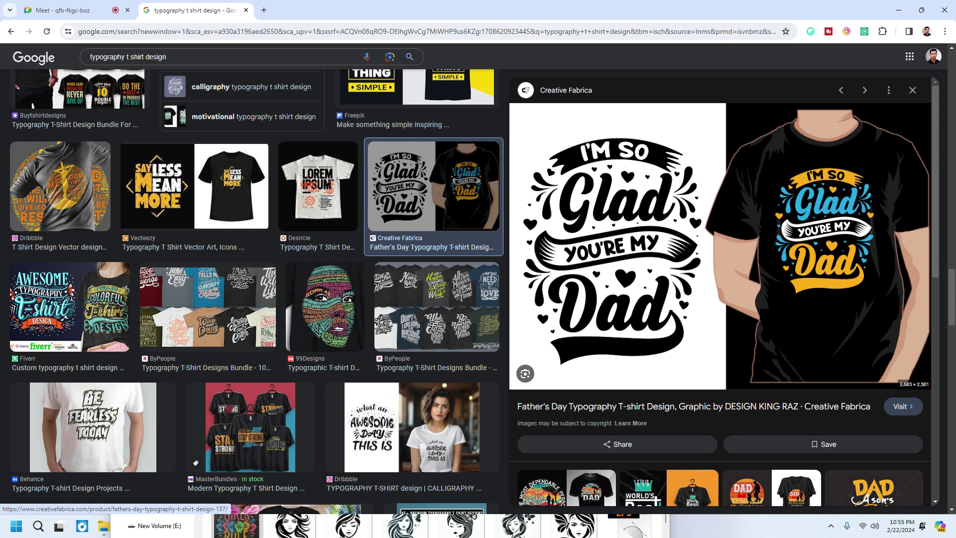
scroll(720, 291, "down", 2)
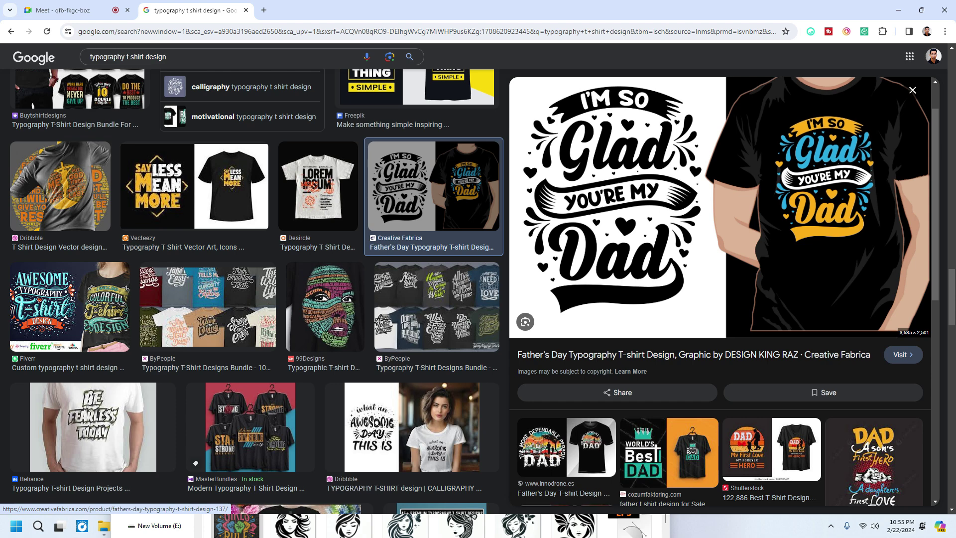
left_click(250, 427)
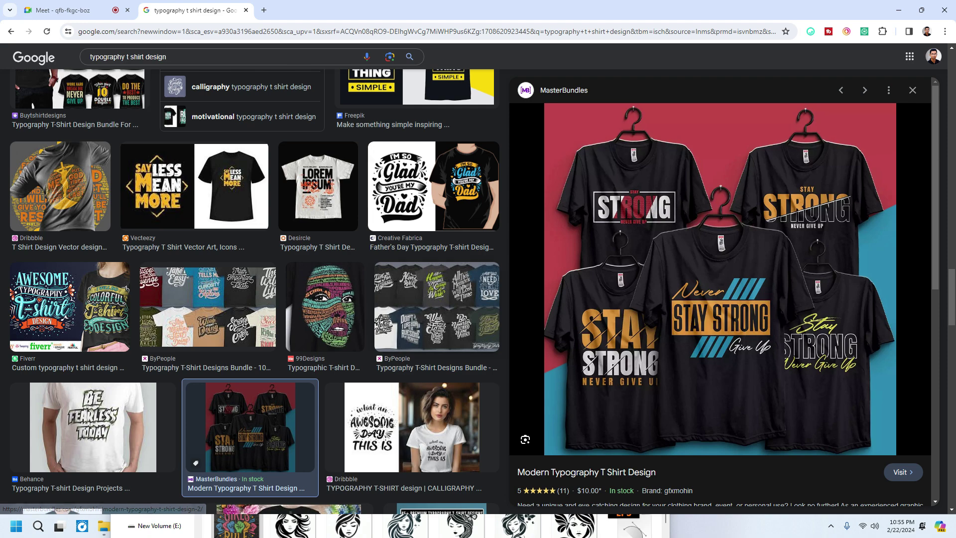
scroll(254, 291, "down", 1)
scroll(433, 286, "up", 3)
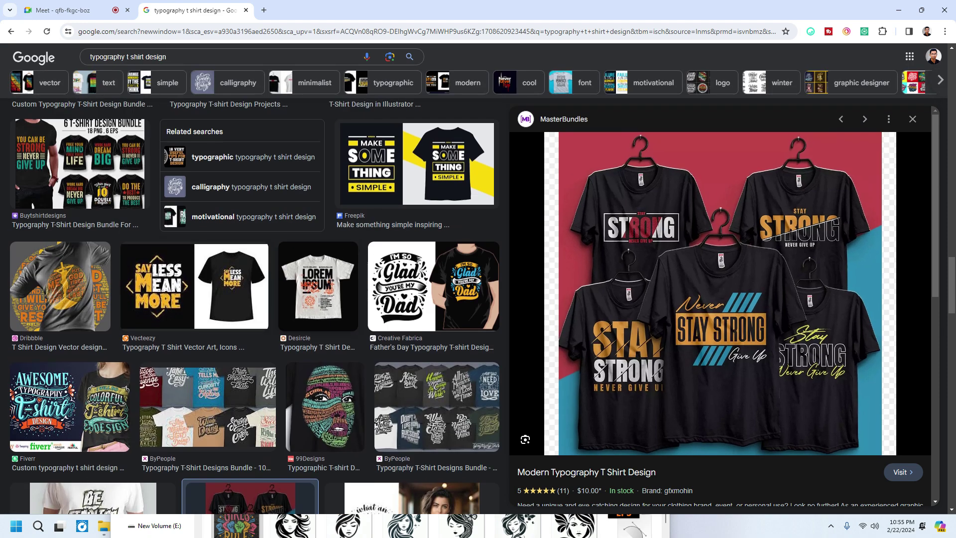
Step: Reopen the "I'm So Glad You're My Dad" preview and open Shutterstock's "Dad My First Love My Forever Hero" design from its related images
left_click(433, 286)
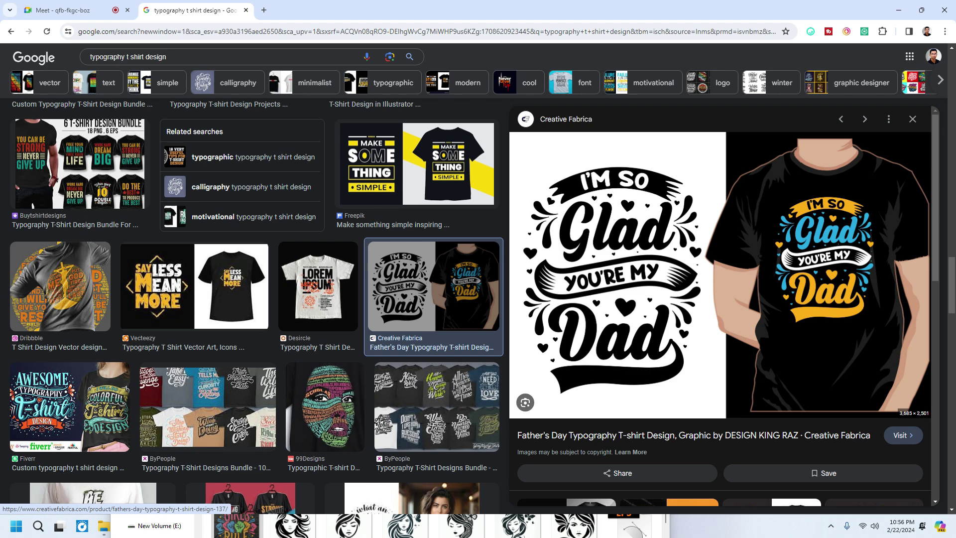
scroll(720, 299, "down", 5)
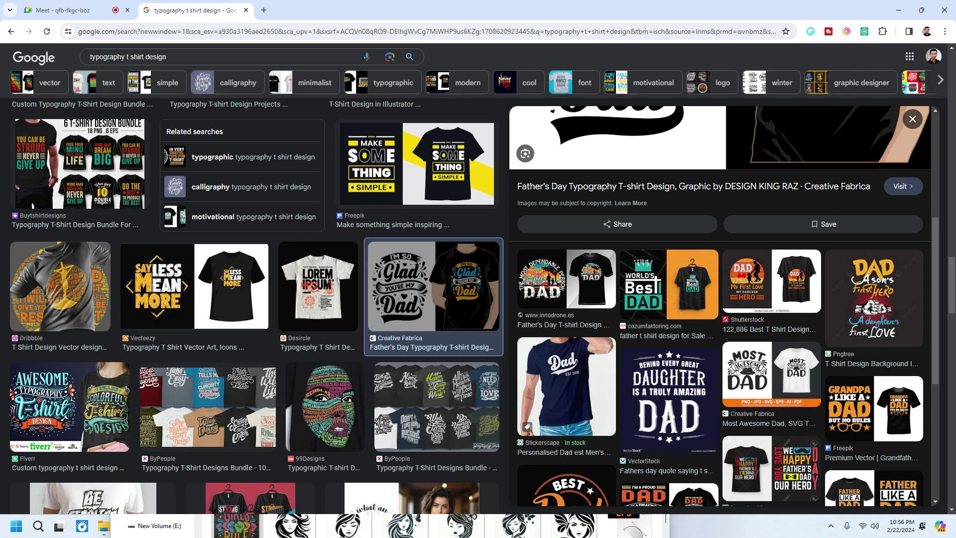
left_click(771, 281)
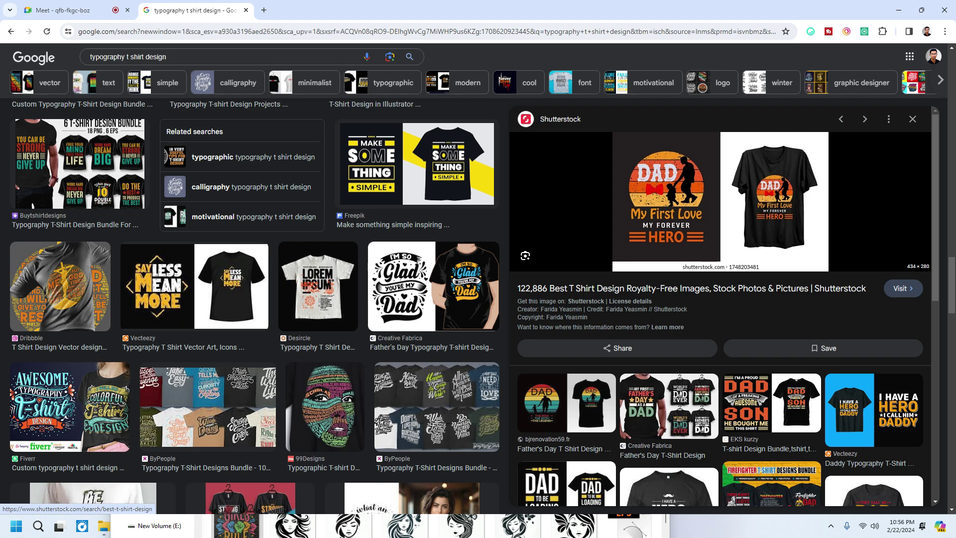
Step: Look further through the typography results and preview Vecteezy's graffiti design "Do What Makes You Happy"
scroll(254, 298, "down", 5)
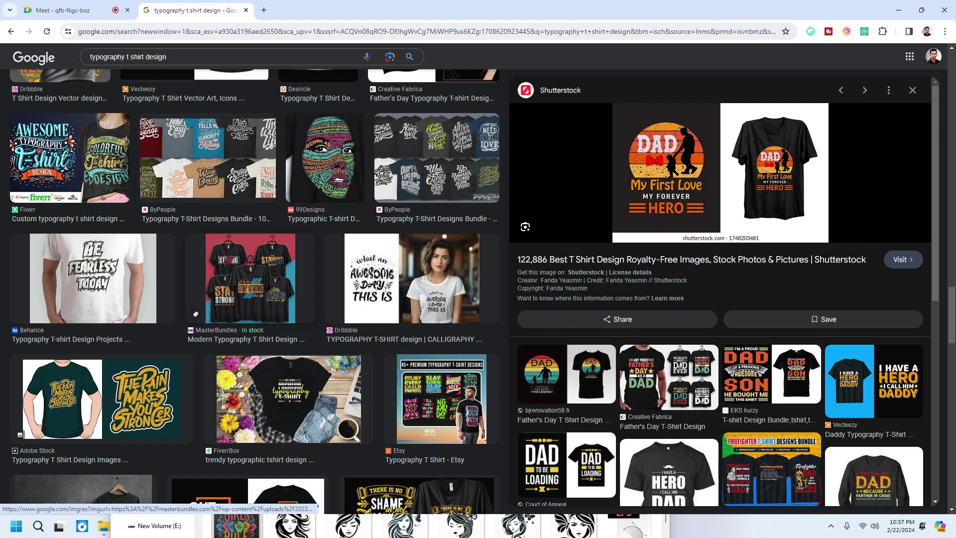
scroll(249, 289, "down", 7)
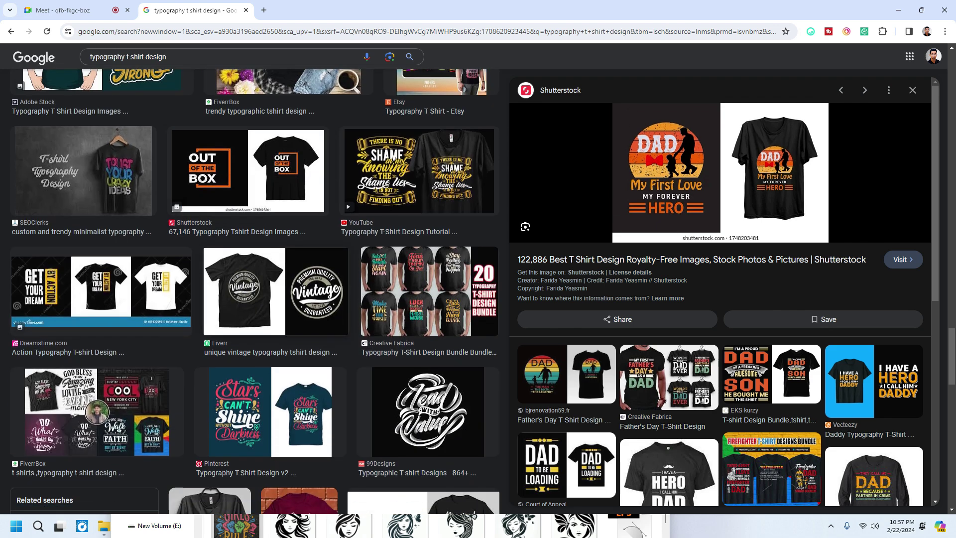
scroll(256, 291, "down", 4)
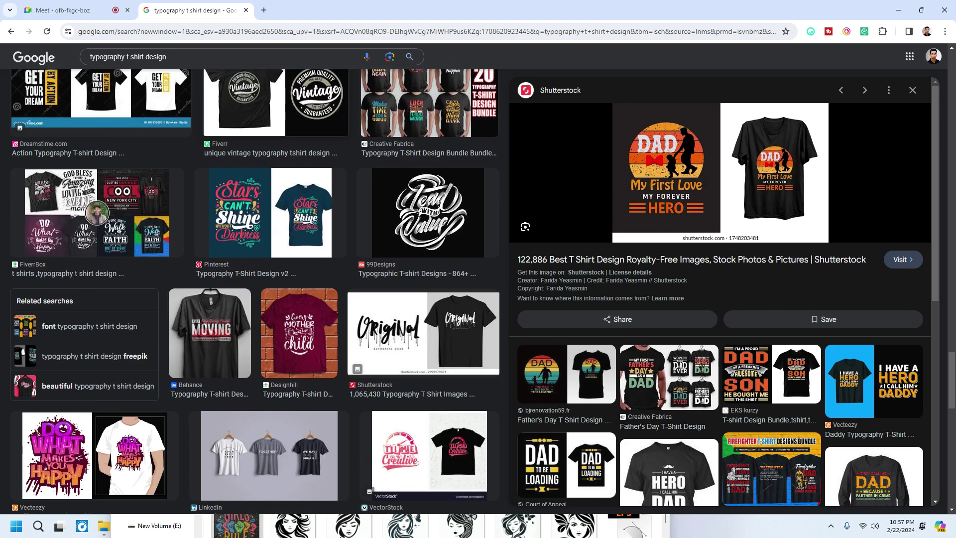
scroll(254, 292, "down", 3)
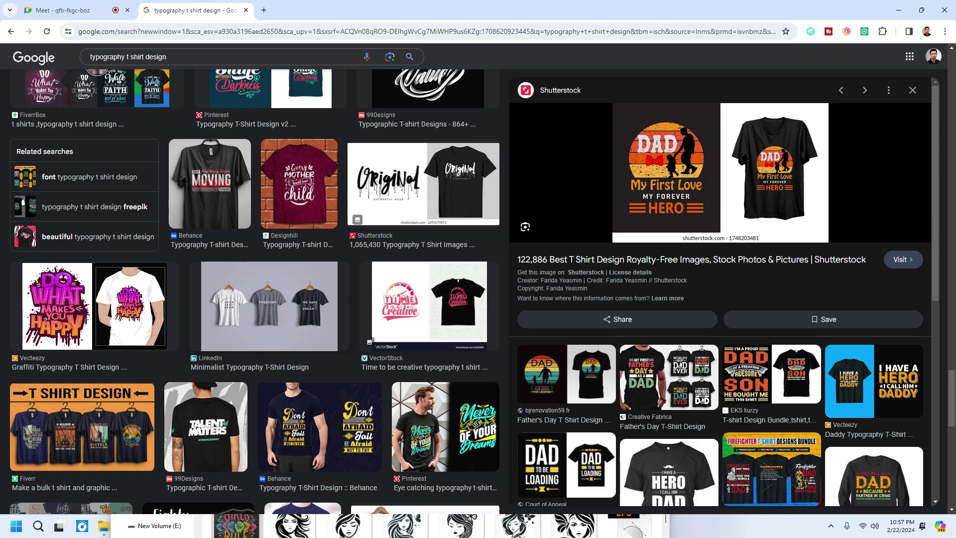
scroll(269, 306, "up", 2)
scroll(269, 406, "up", 1)
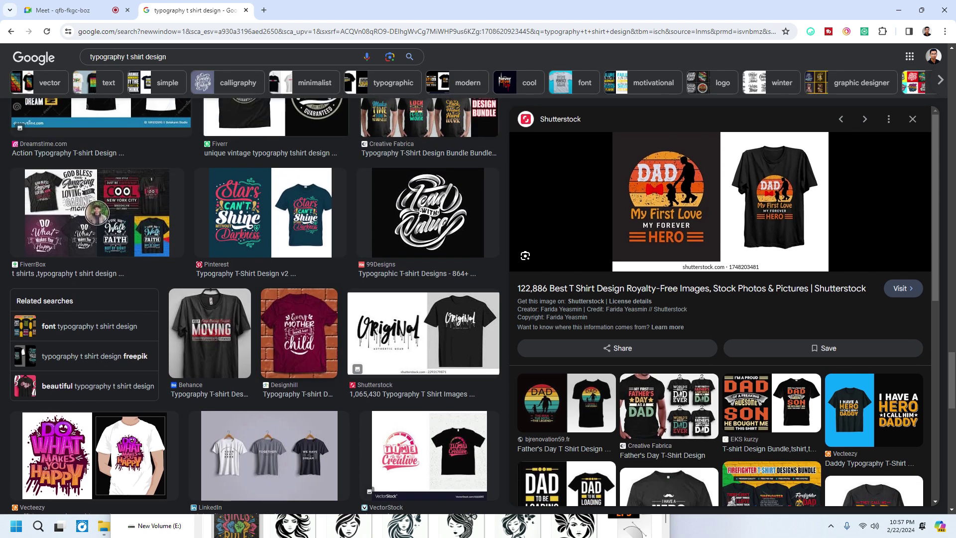
scroll(254, 298, "down", 3)
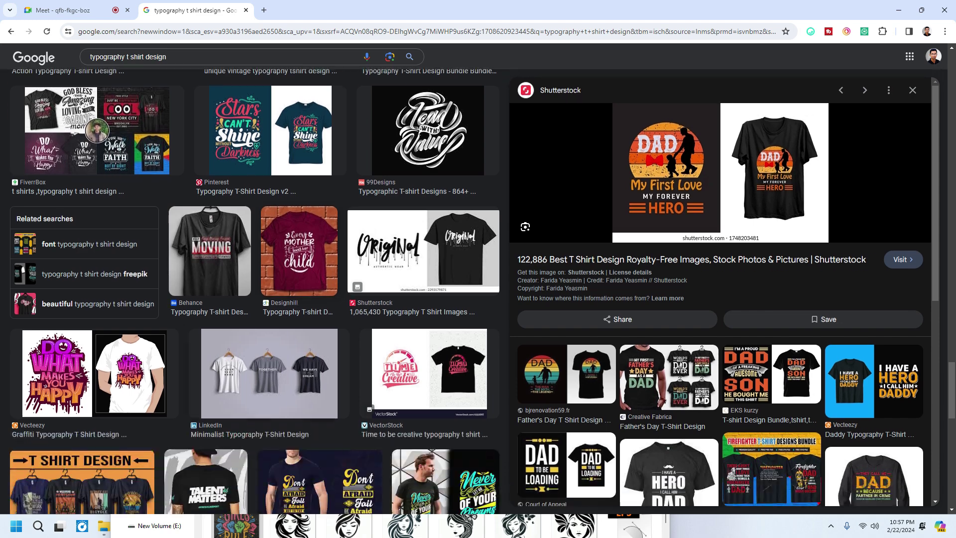
left_click(94, 306)
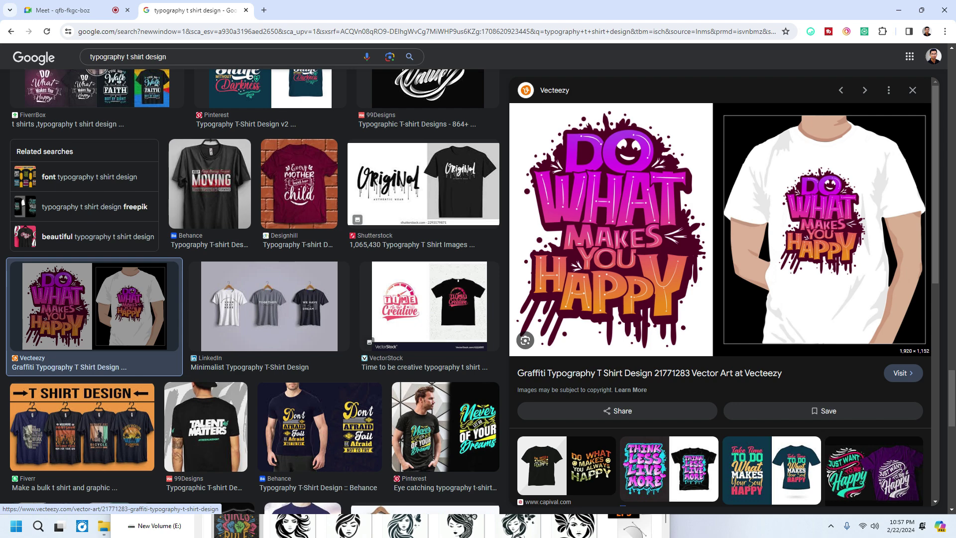
Step: Preview the Fiverr bulk "T Shirt Design" set and VectorStock's distressed "USA freedom" design from the results
scroll(253, 291, "down", 3)
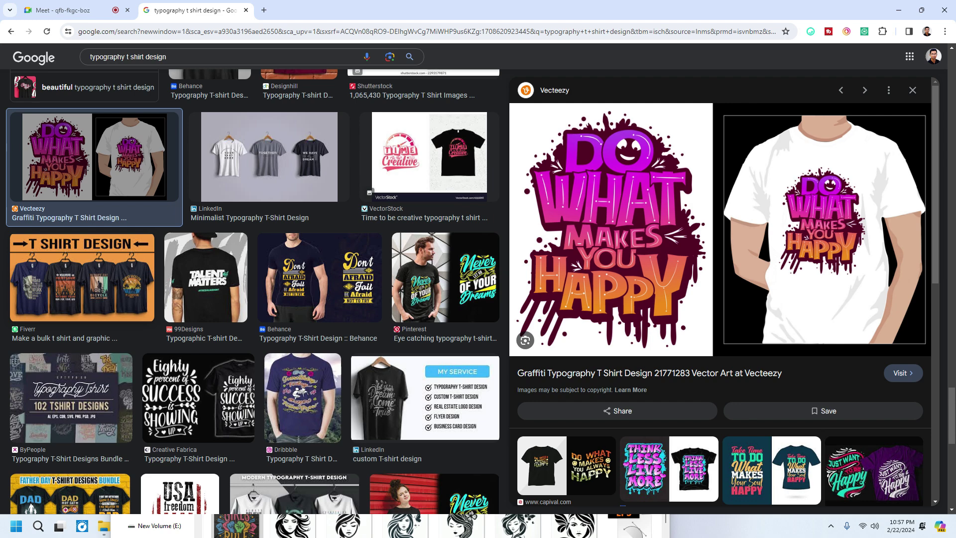
left_click(82, 277)
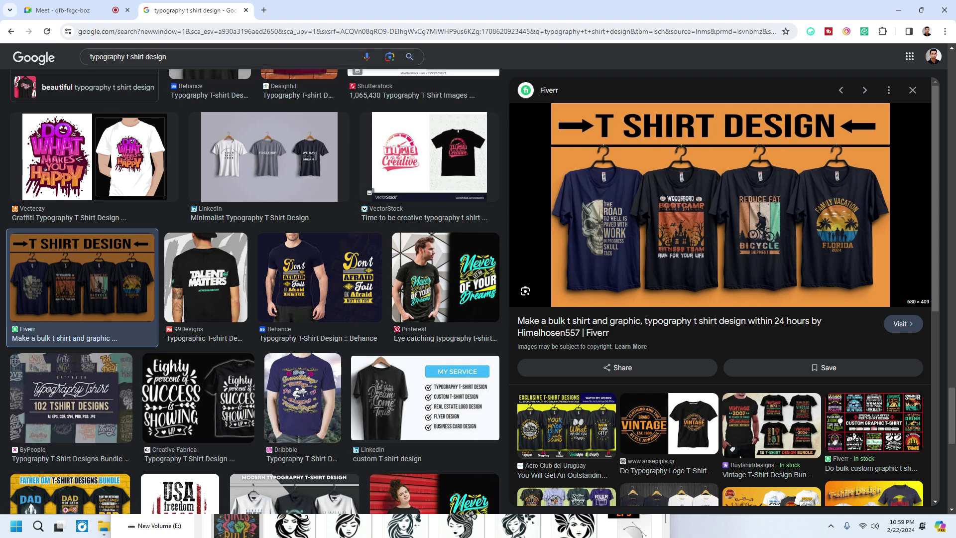
scroll(252, 291, "down", 3)
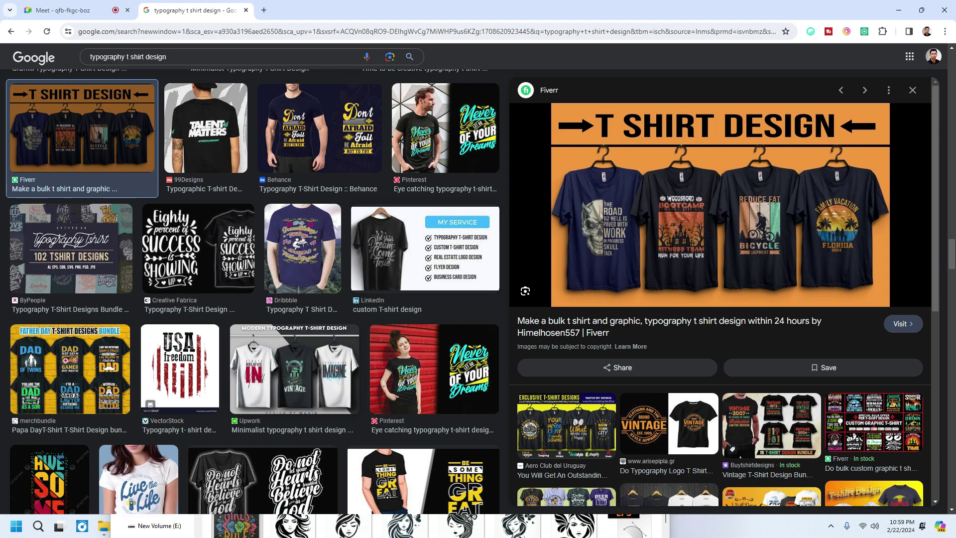
left_click(179, 368)
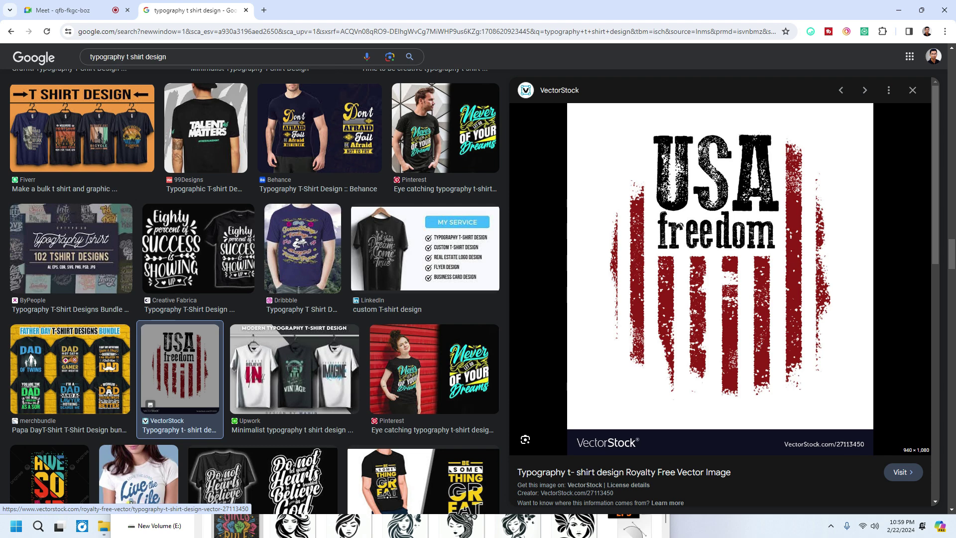
scroll(254, 291, "up", 2)
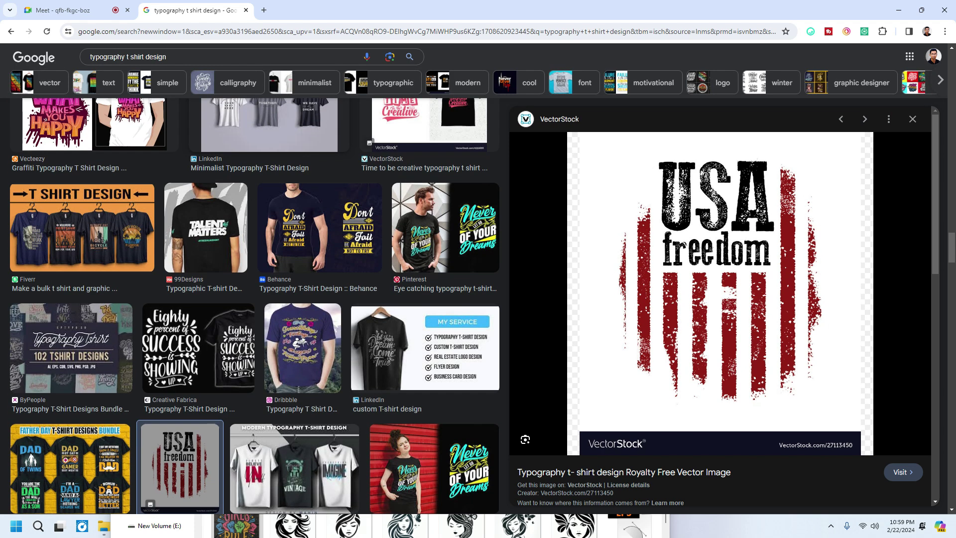
Step: Search Google for "grunge effect" in a new tab
key("ctrl+t")
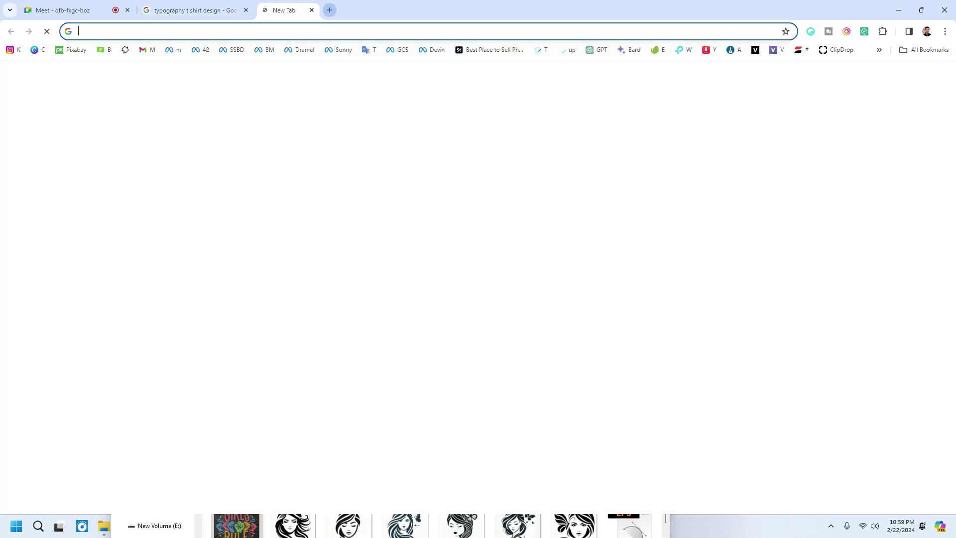
type("grun")
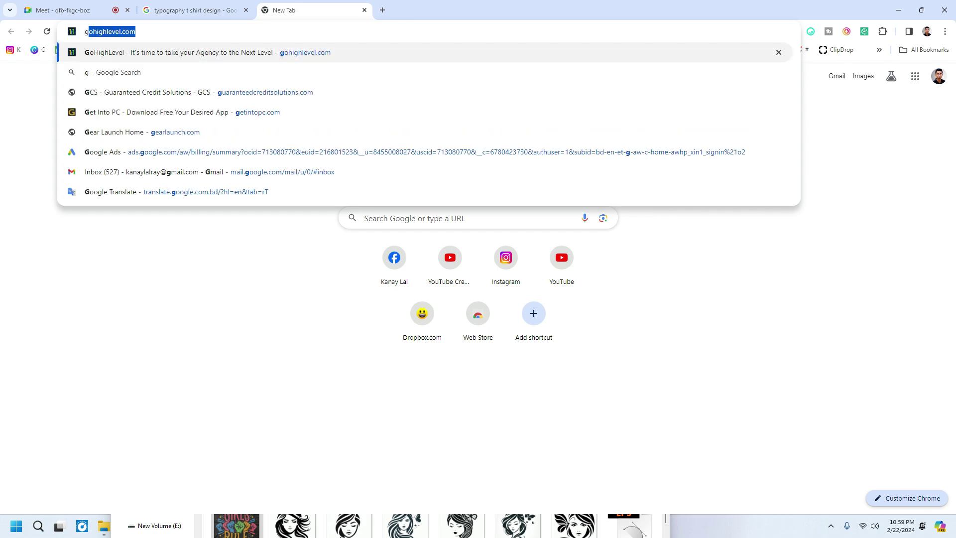
type("ge")
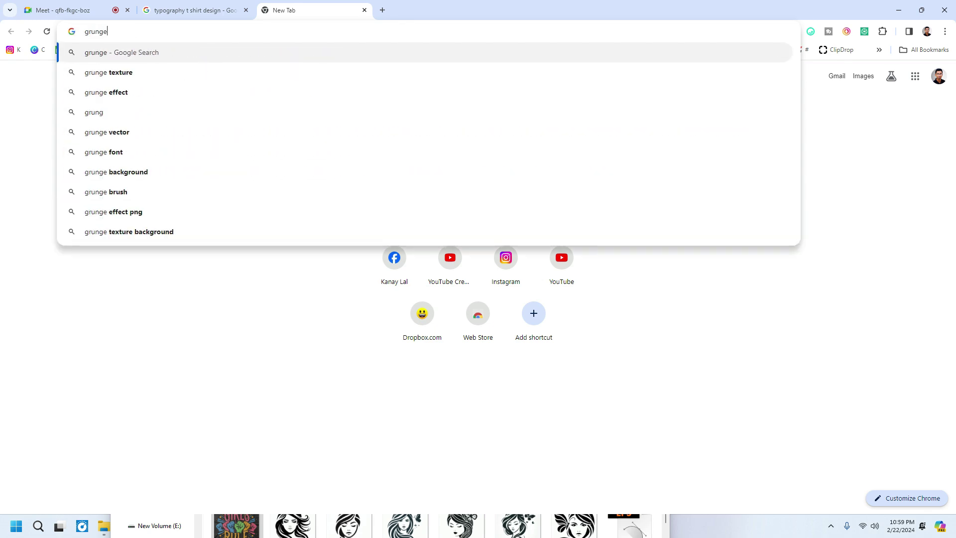
key("Down")
key("Down")
key("Return")
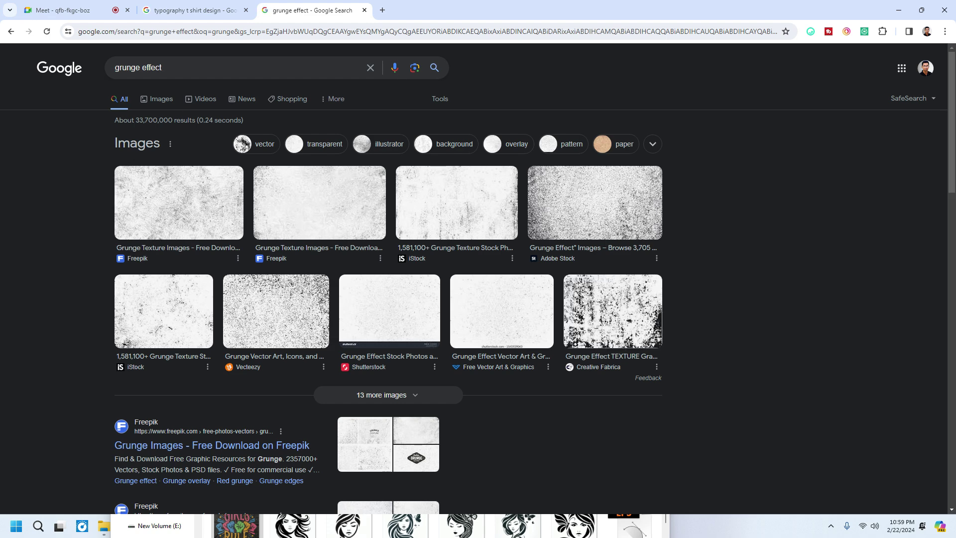
Step: Refine the Google search to "grunge effect t shirt design"
left_click(163, 67)
type("t")
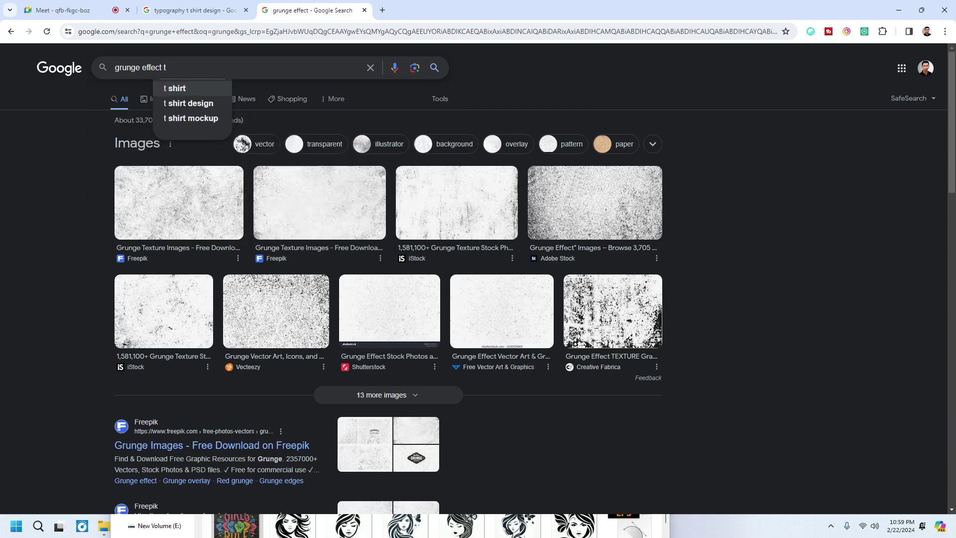
left_click(190, 104)
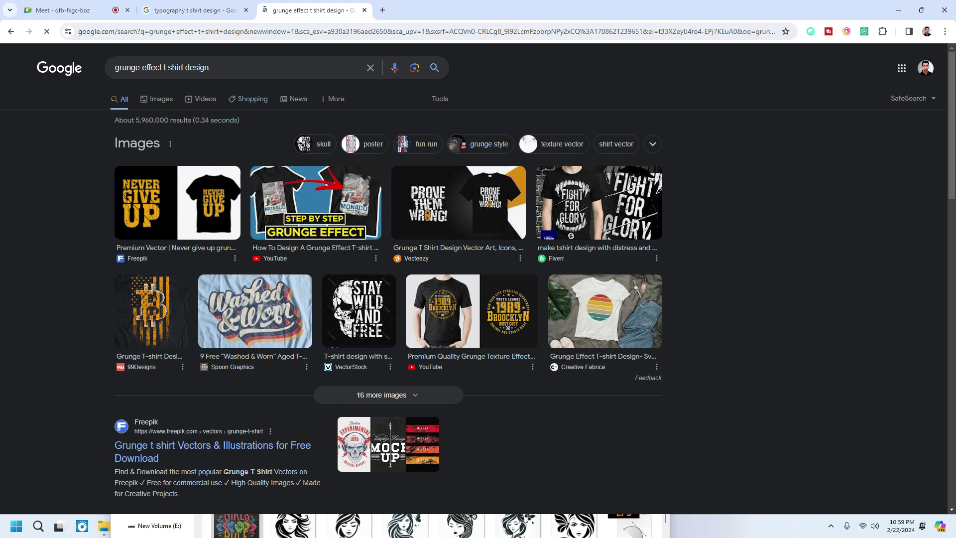
Step: Preview Freepik's "Never Give Up", 99Designs' Bitcoin flag and VectorStock's "Stay Wild and Free" skull designs from the grunge results
left_click(178, 203)
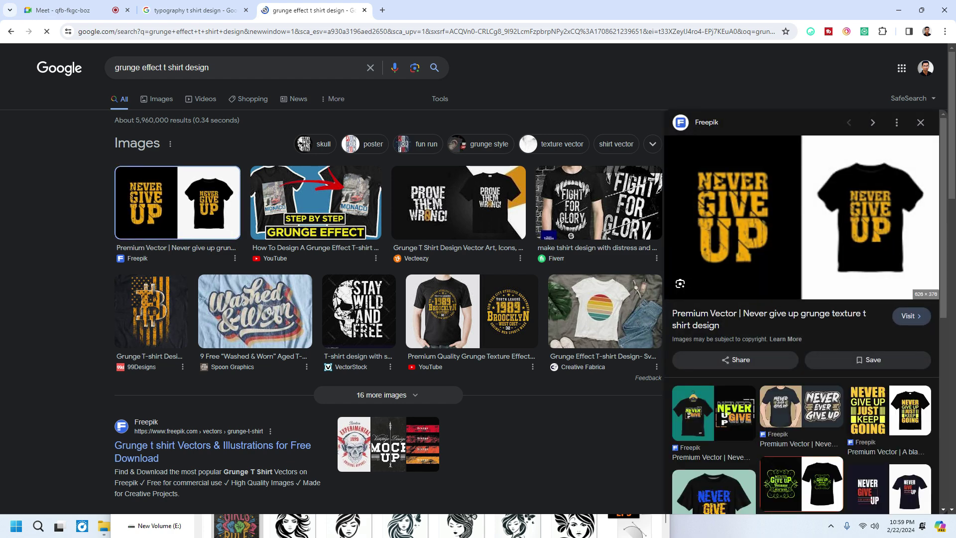
left_click(151, 311)
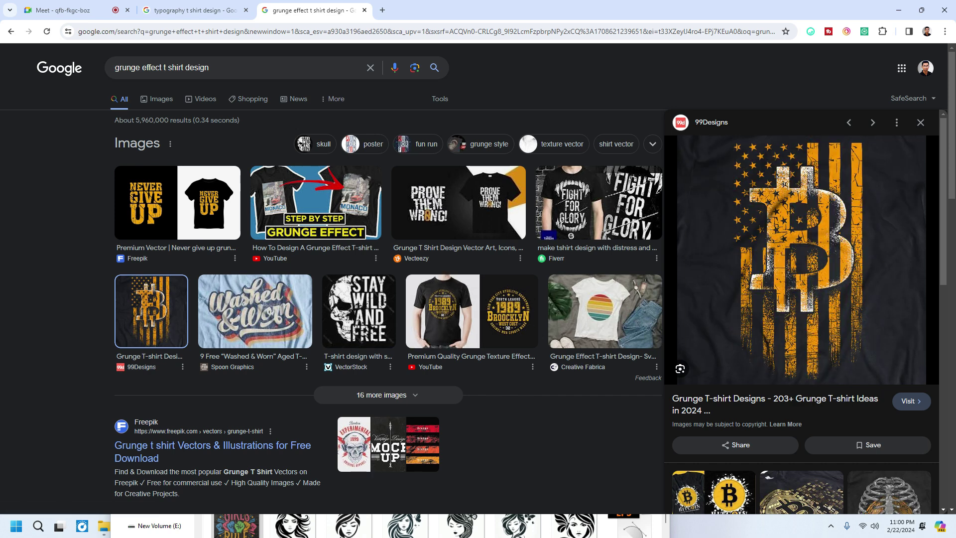
left_click(359, 311)
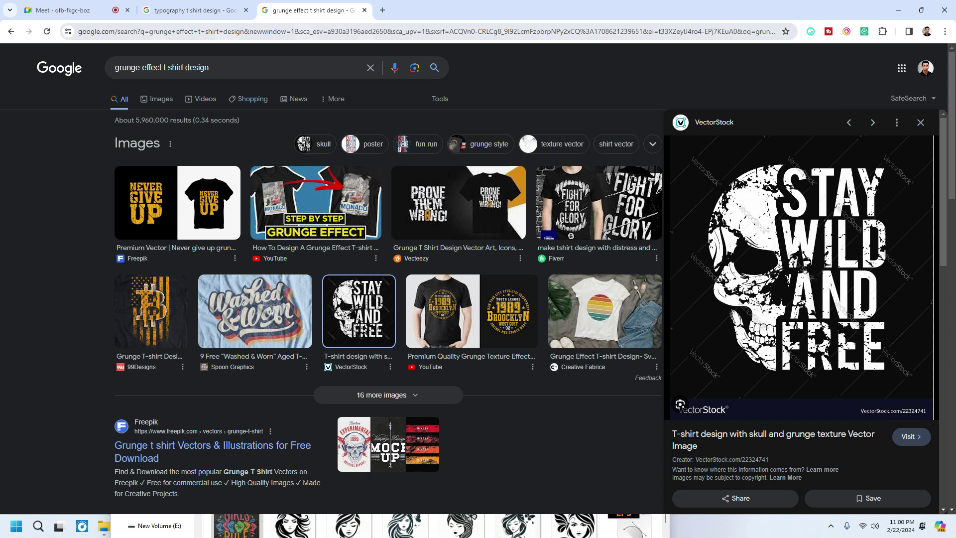
Step: Search Google for "vintage t shirt design" in a new tab and show the image results
left_click(382, 10)
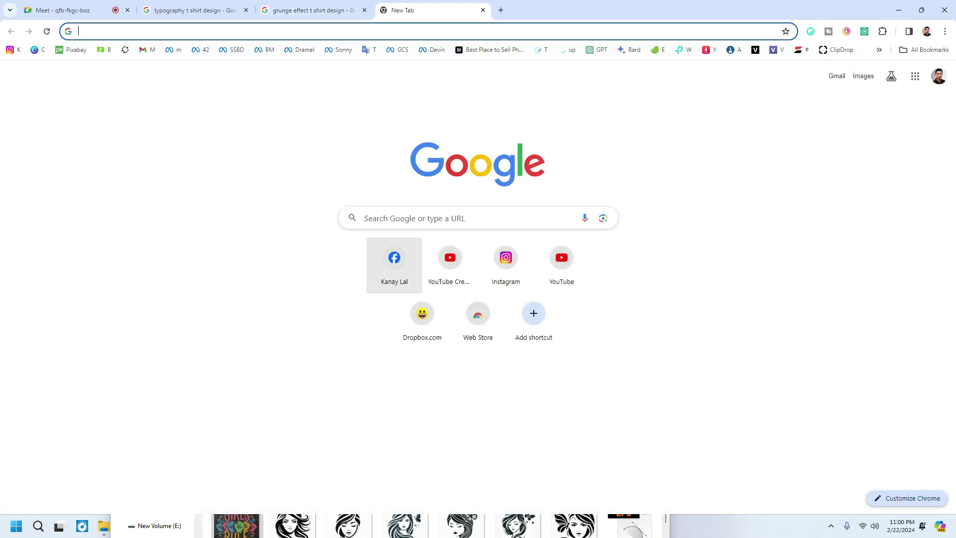
left_click(399, 217)
type("vi")
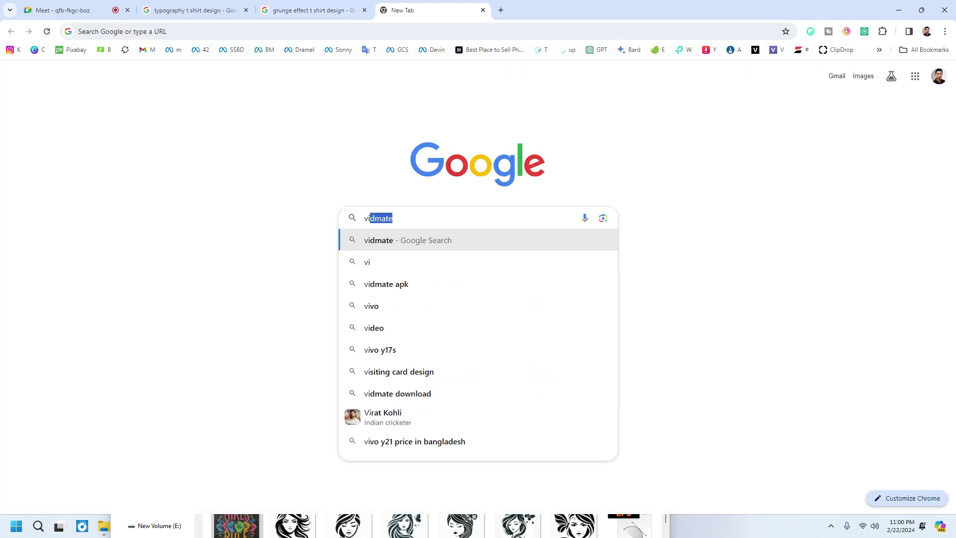
type("ntage")
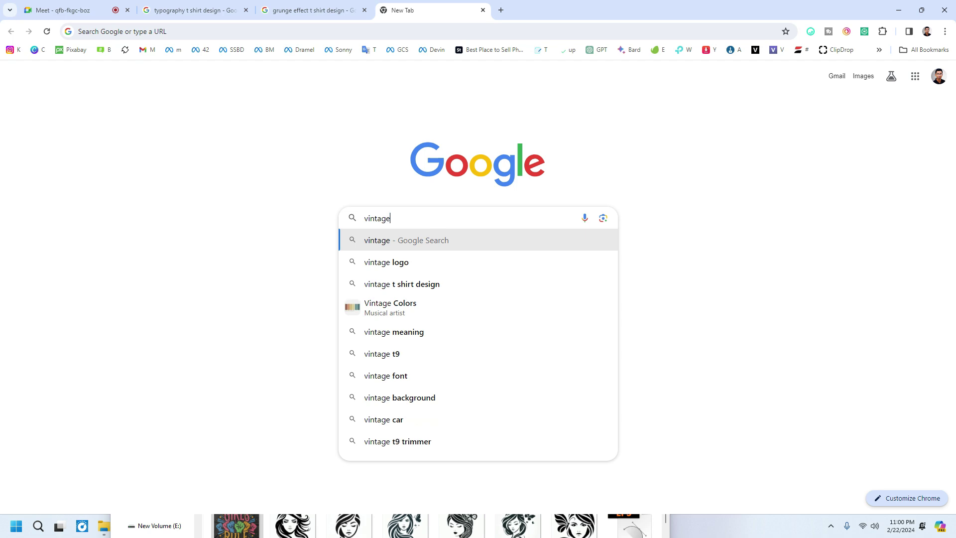
left_click(402, 284)
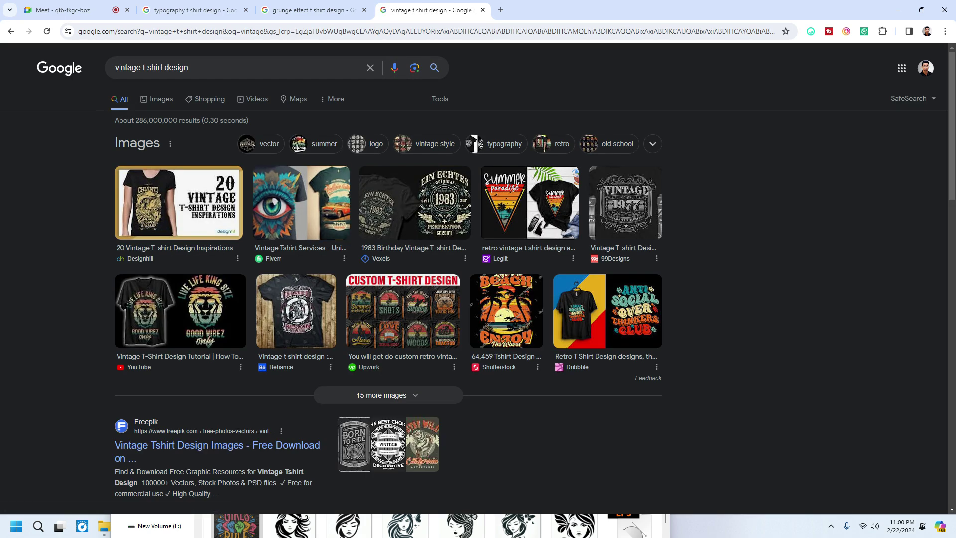
left_click(157, 99)
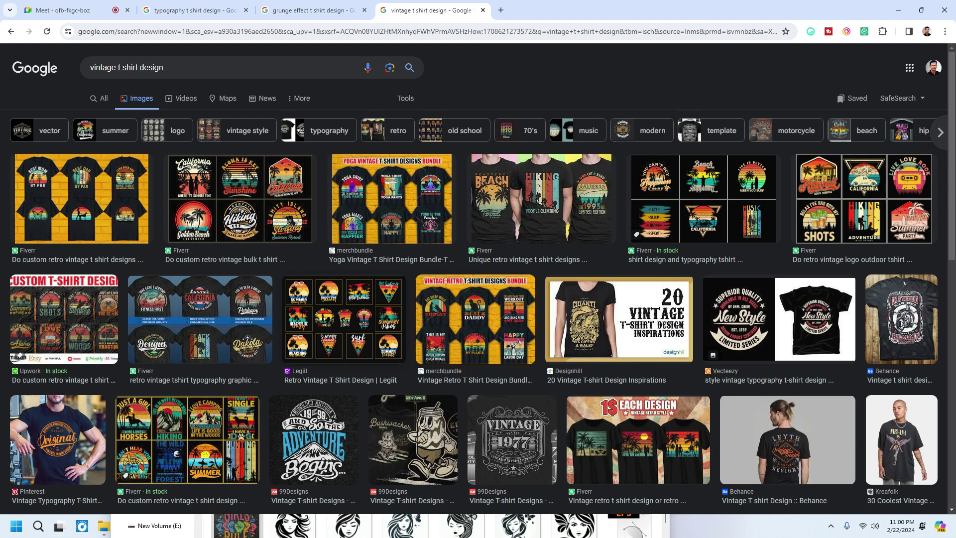
Step: Preview Designhill's "20 Vintage T-shirt Design Inspirations" and merchbundle's "Yoga Vintage T-Shirt Designs Bundle"
left_click(619, 318)
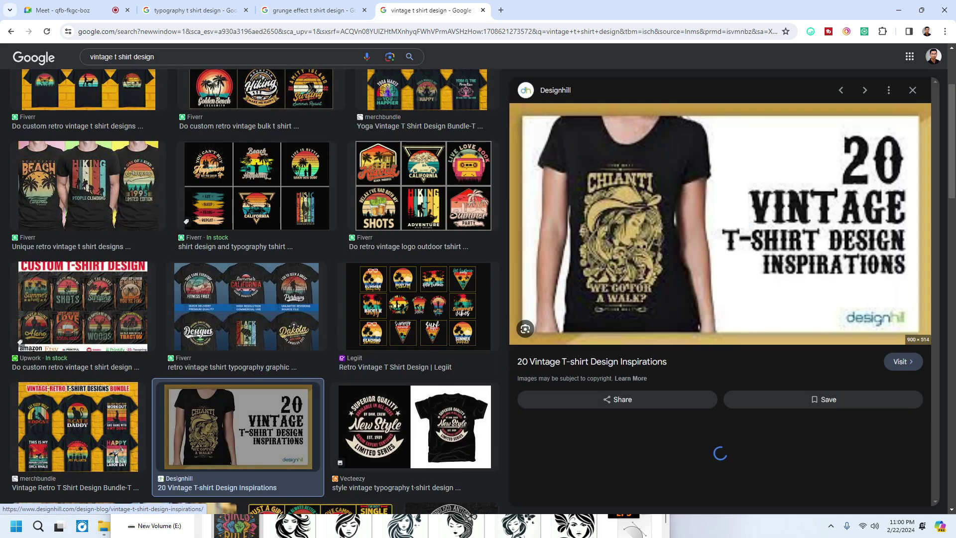
scroll(249, 299, "up", 2)
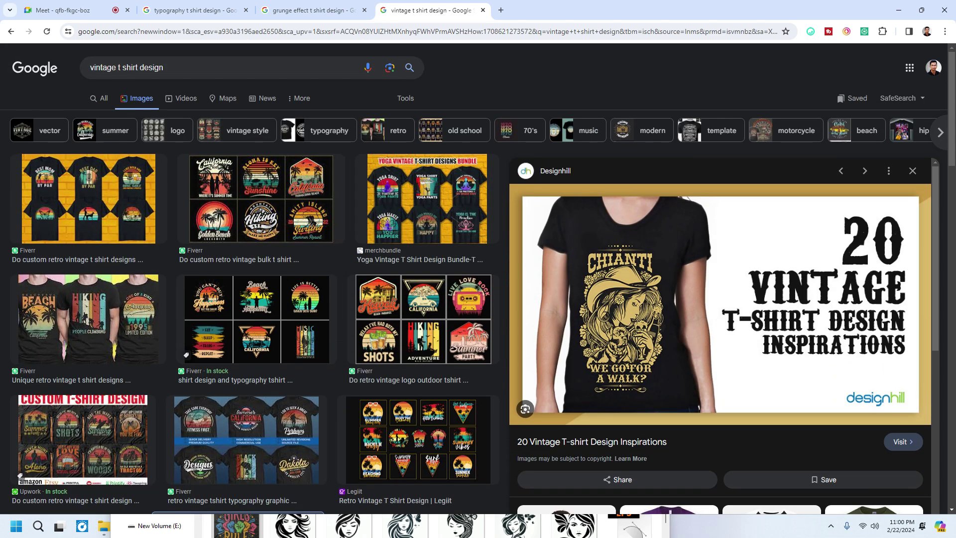
left_click(426, 205)
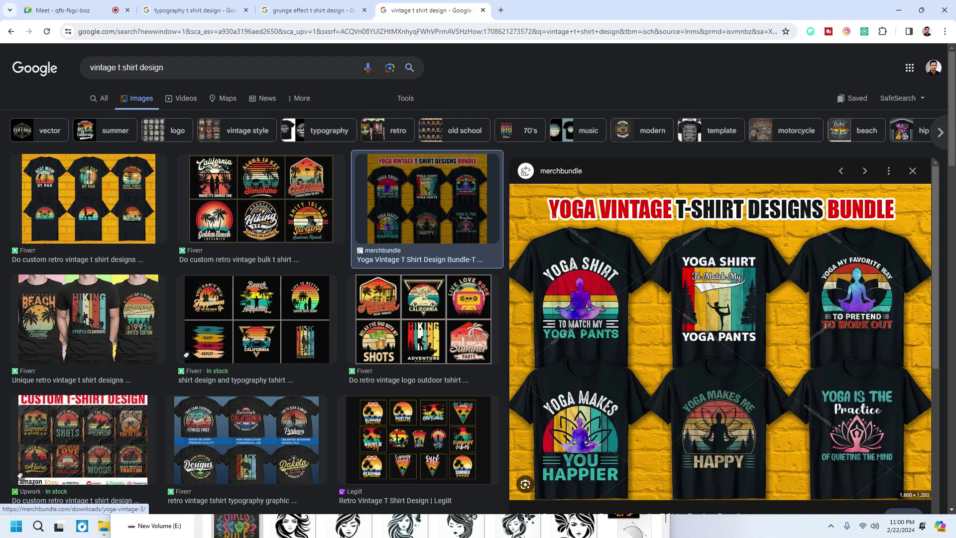
Step: Return to the typography t shirt design results, preview Fiverr's bulk "T Shirt Design" set and look through its related images
left_click(195, 10)
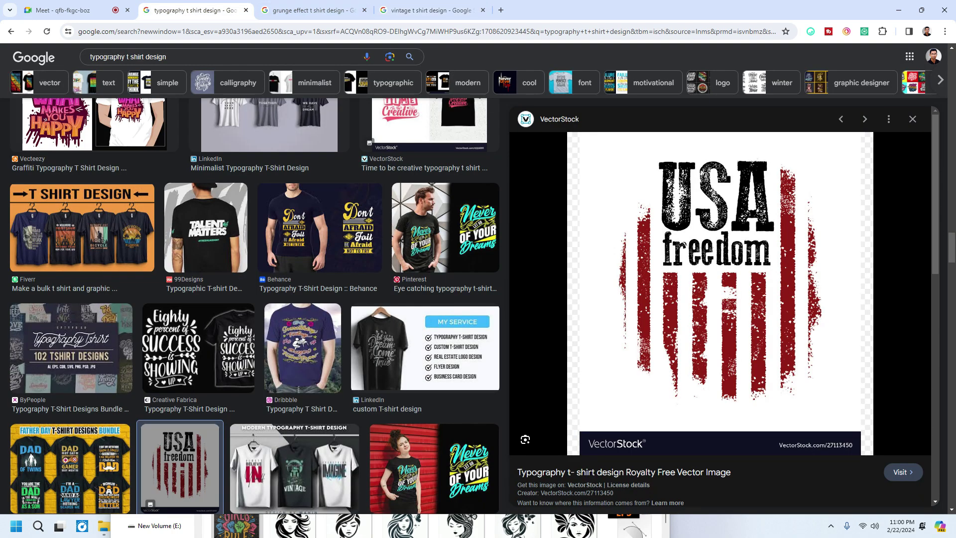
left_click(82, 227)
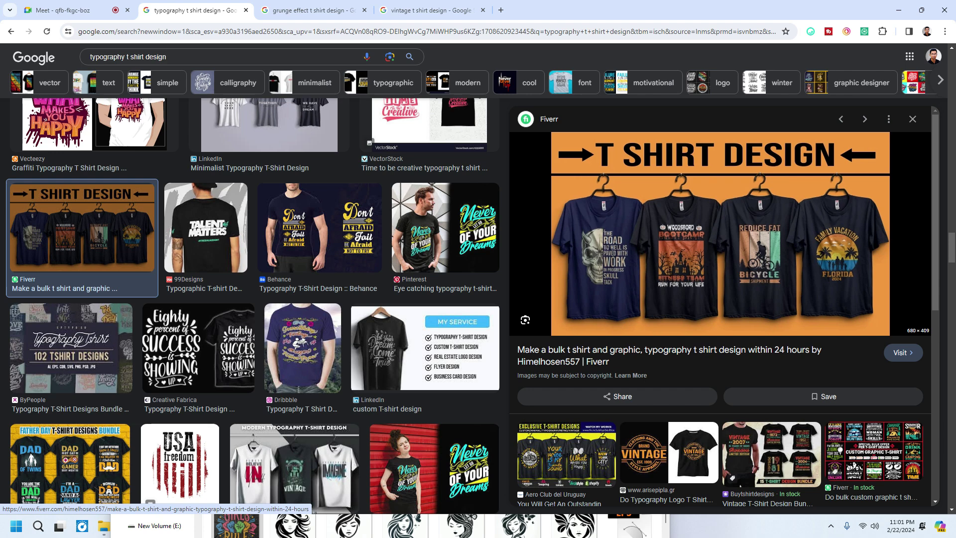
scroll(720, 234, "down", 5)
scroll(719, 234, "down", 5)
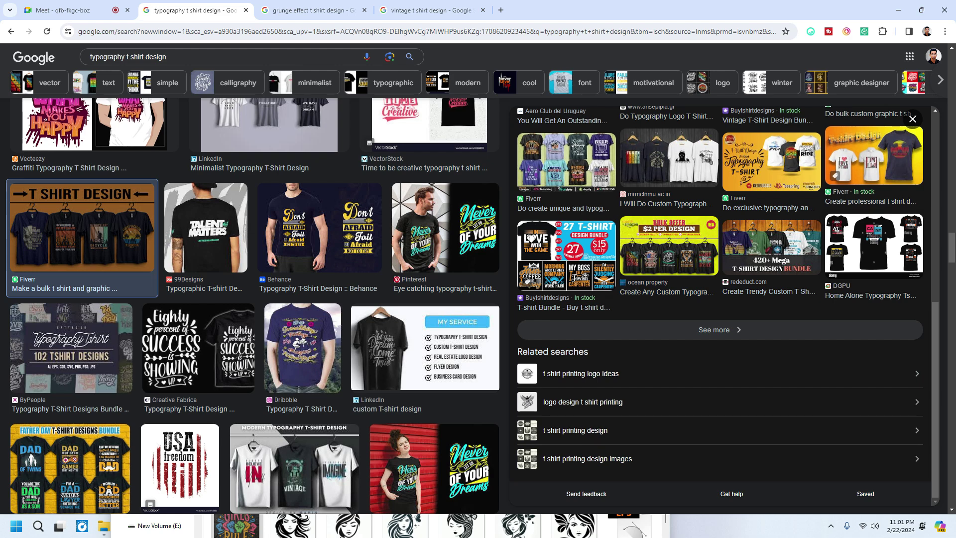
Step: Preview Freepik's "Be Something Great" and Pngtree's "Awesome" typography designs, and look through the related images of the latter
scroll(254, 298, "down", 3)
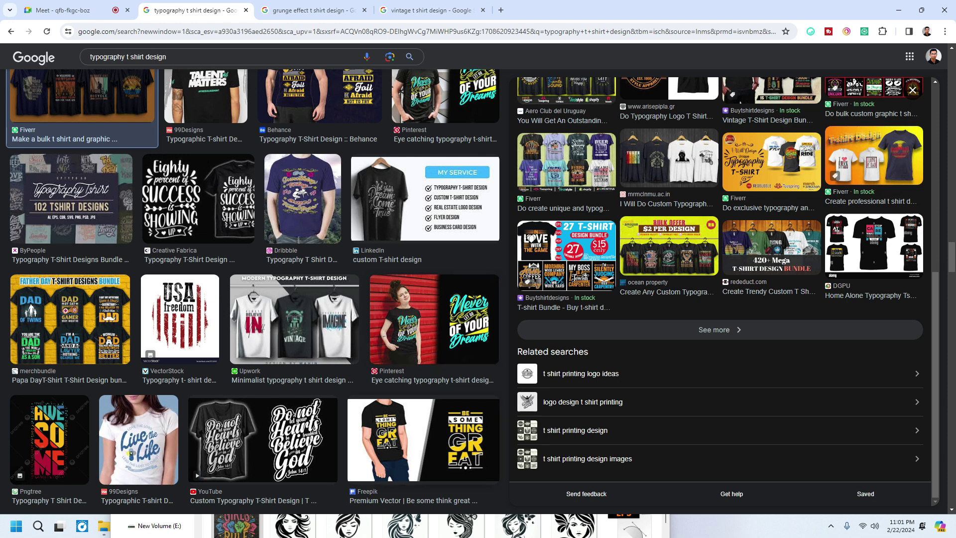
left_click(423, 438)
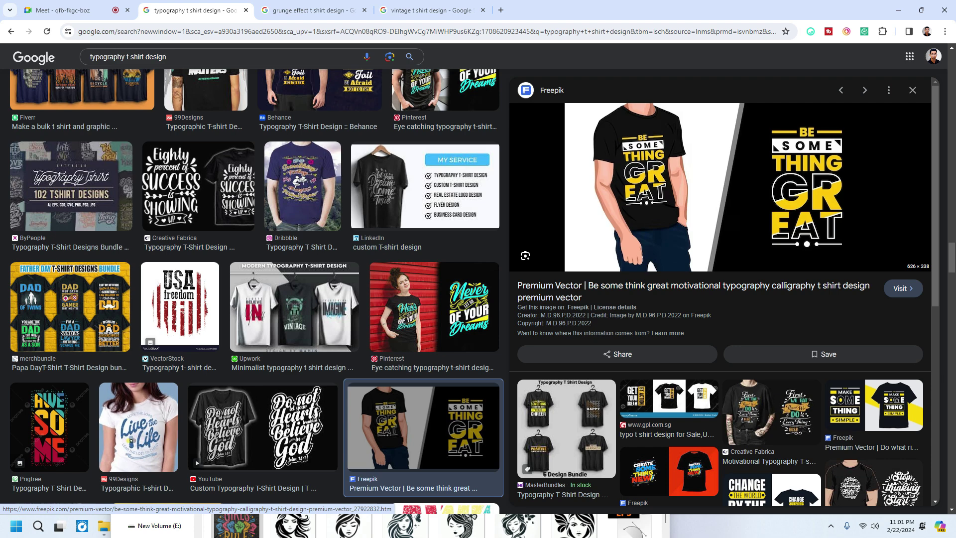
left_click(49, 426)
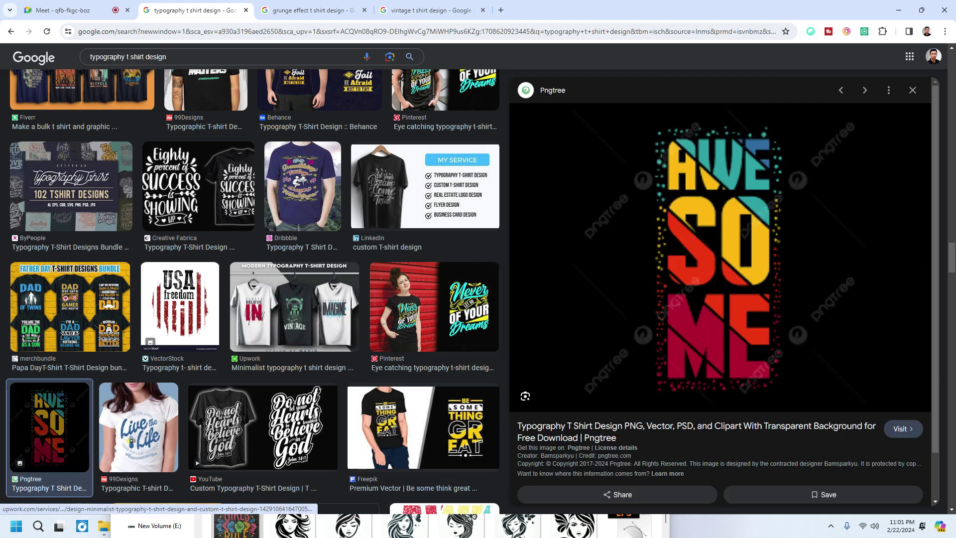
scroll(722, 292, "down", 1)
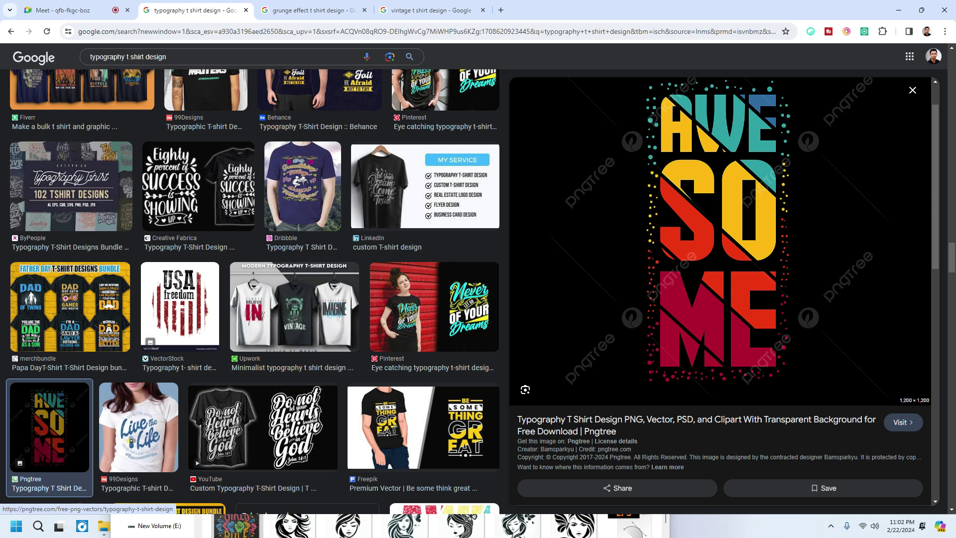
scroll(722, 292, "down", 2)
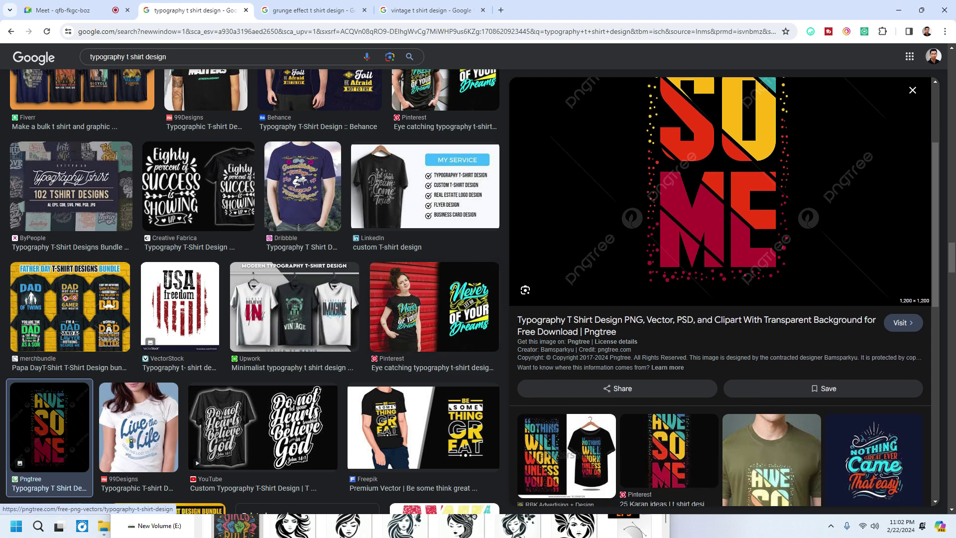
scroll(722, 291, "down", 4)
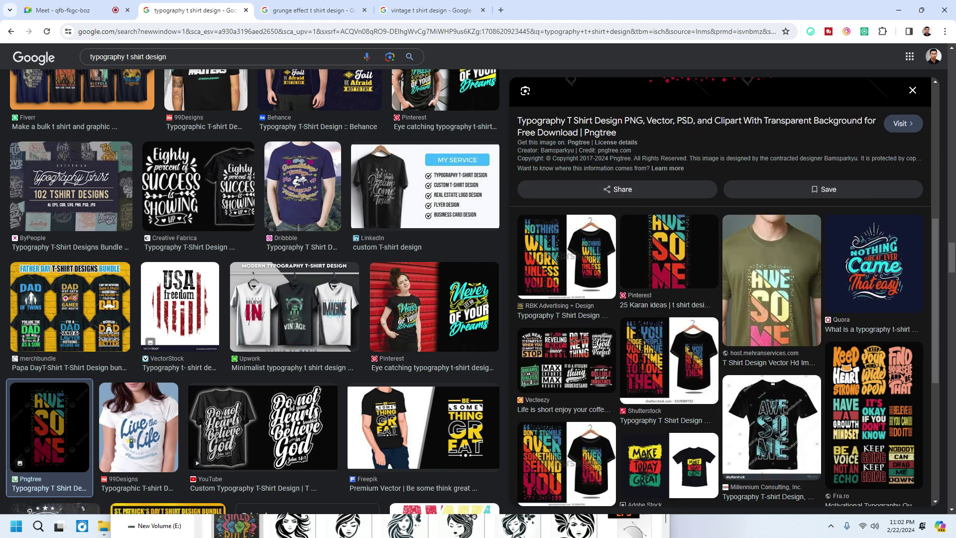
Step: Preview Creative Fabrica's "Just a Boy Who Loves Cat" and Freepik's "Never Give Up" designs, and look further through the typography results
scroll(253, 292, "down", 8)
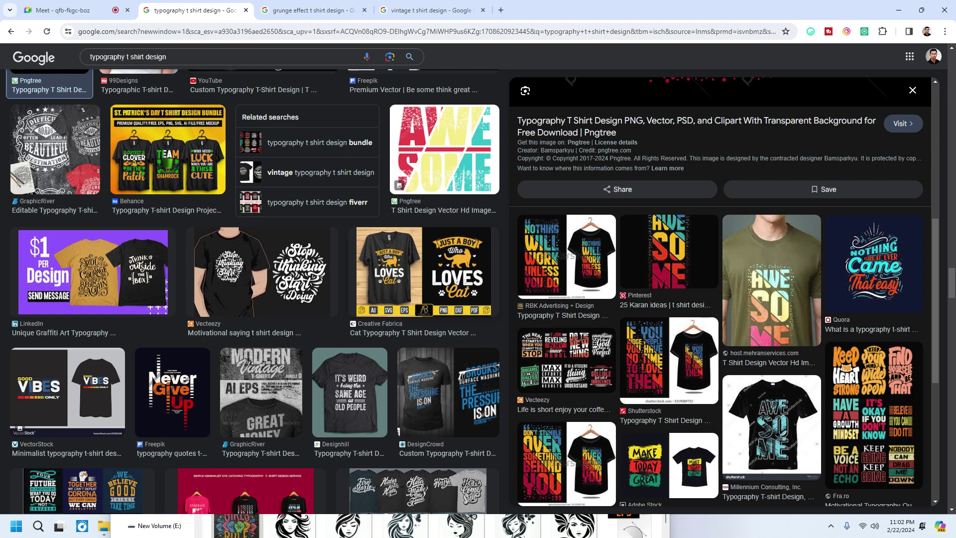
left_click(423, 271)
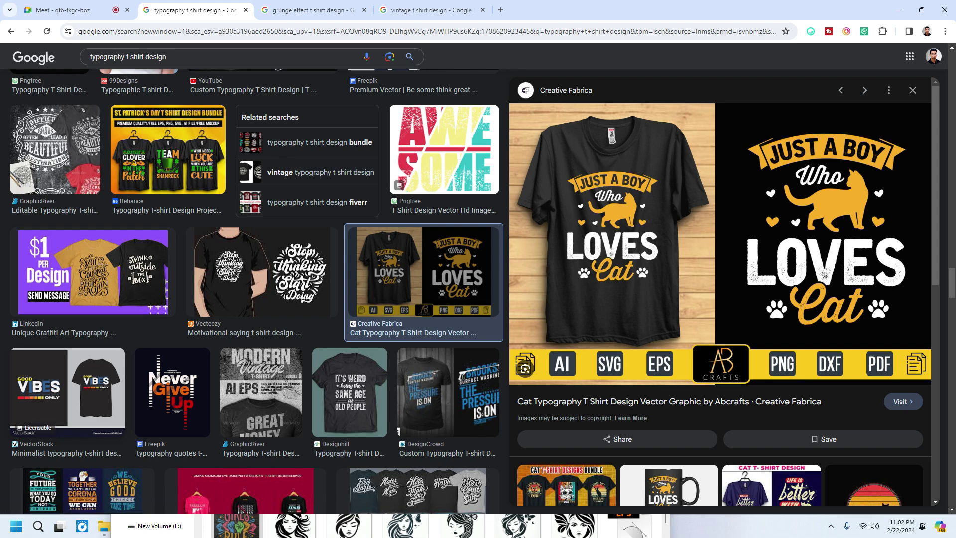
key("Right")
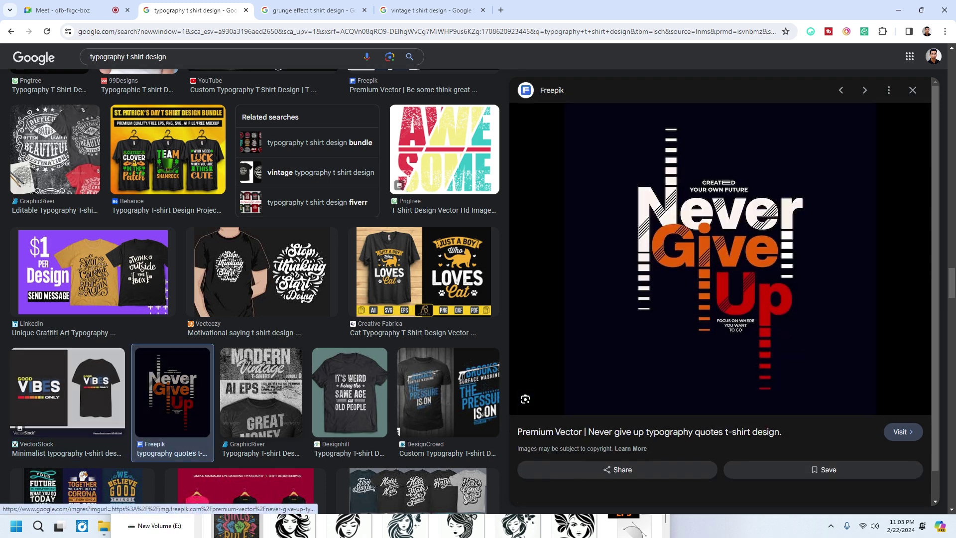
left_click(172, 392)
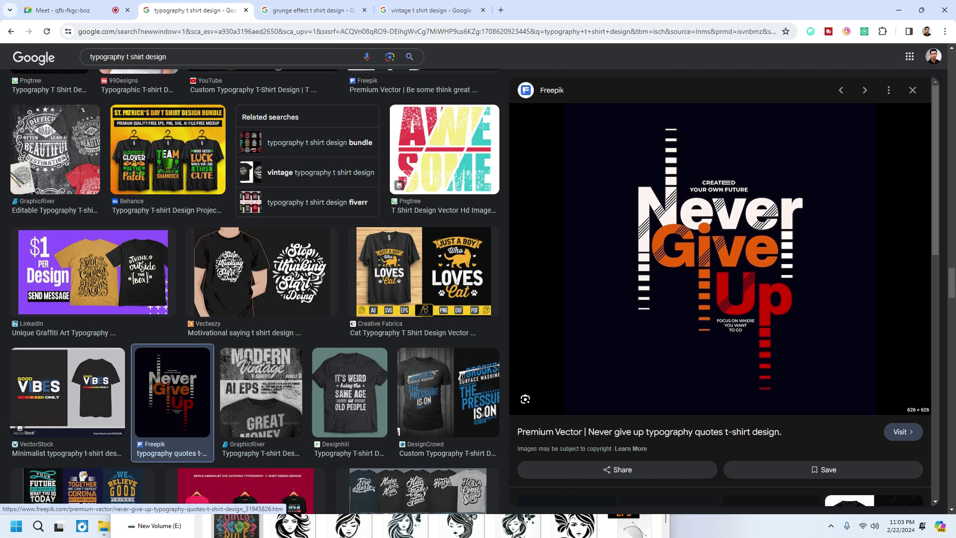
scroll(254, 291, "down", 5)
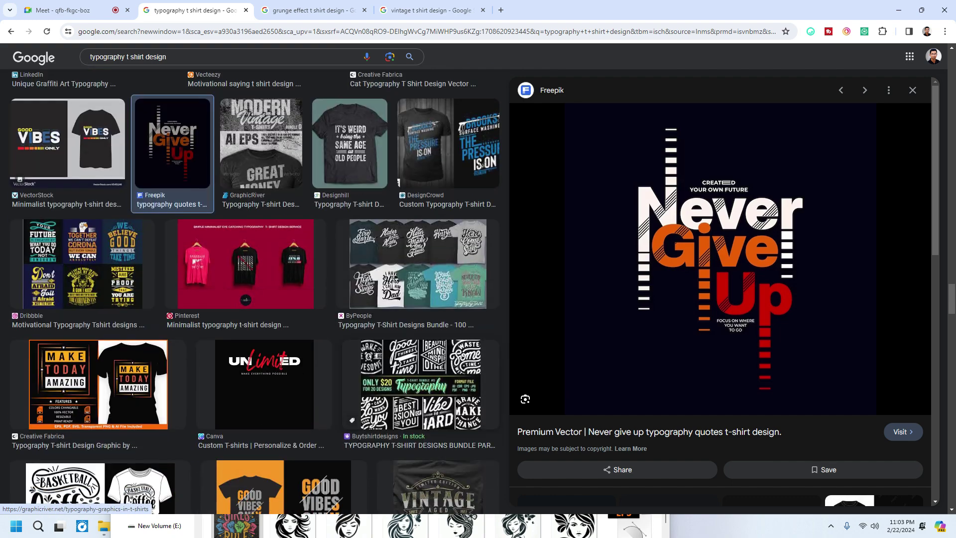
scroll(255, 291, "down", 4)
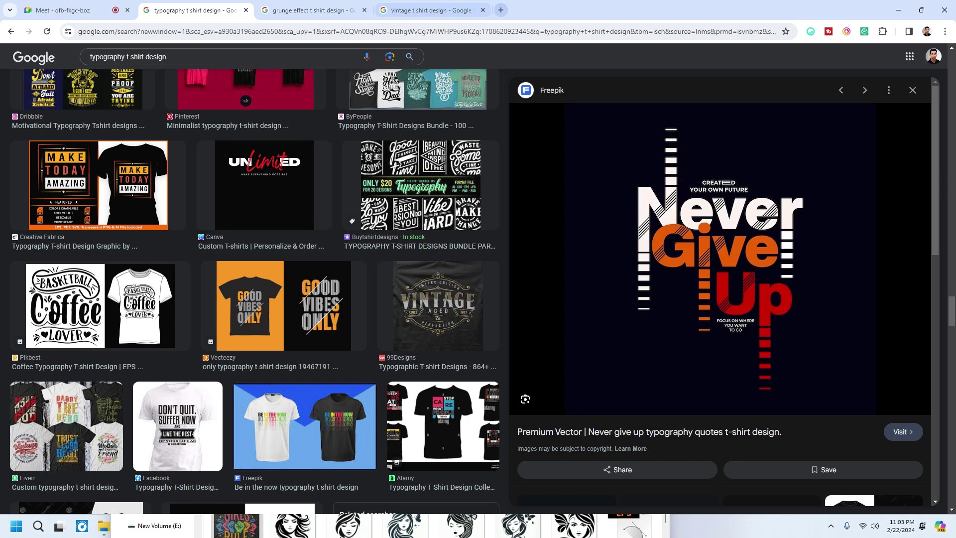
Step: Open the Fiverr website (fiverr.com) in a new tab
left_click(501, 10)
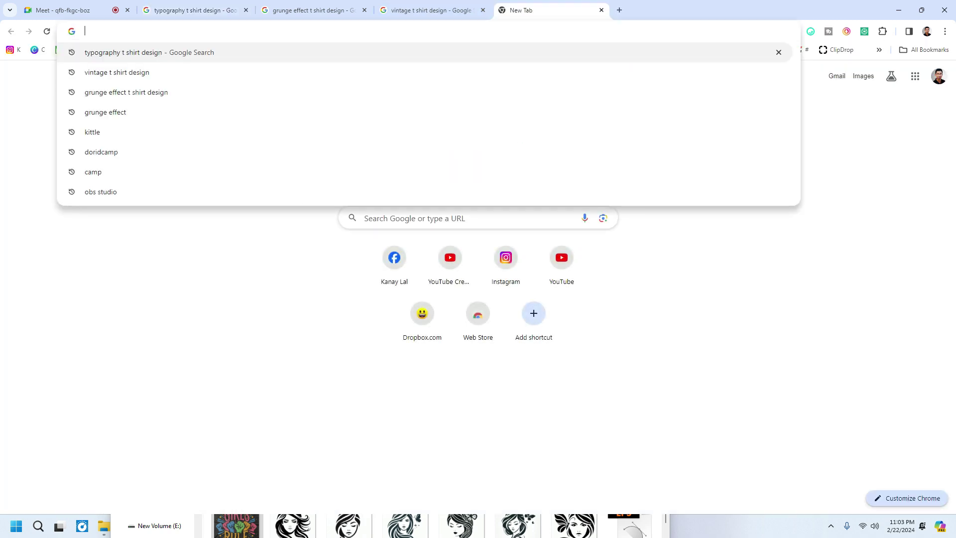
type("fiverr")
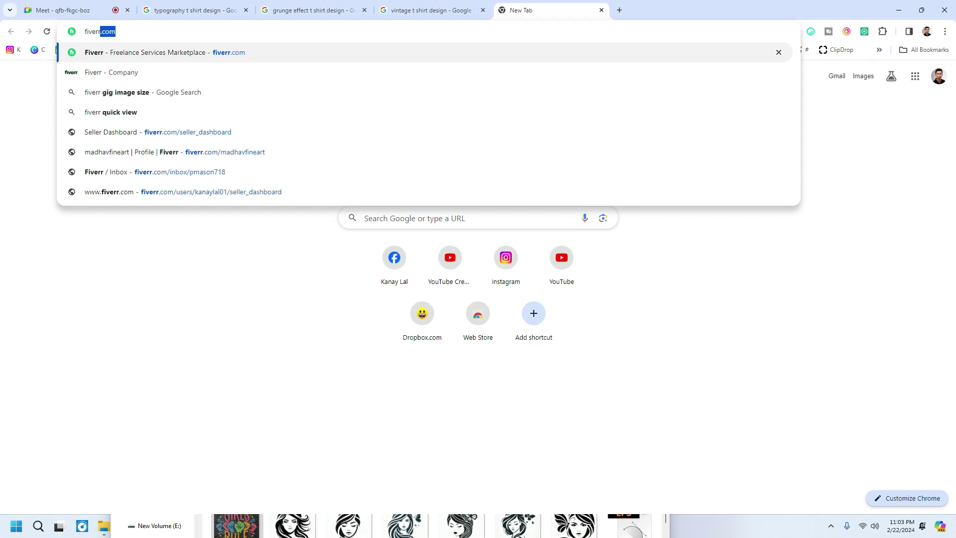
key("Return")
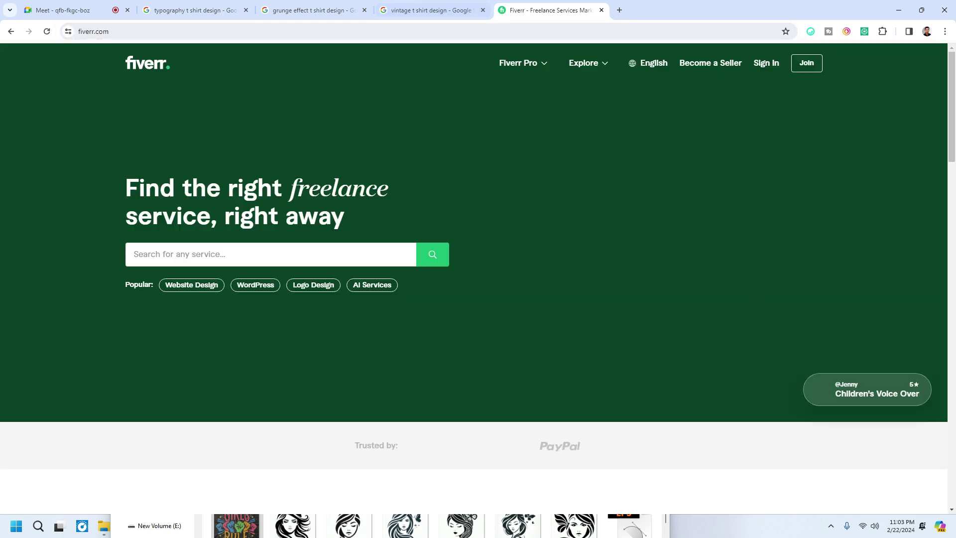
Step: Dismiss Fiverr's Google sign-in prompt and open the T-Shirts & Merchandise category under Graphics & Design
scroll(179, 224, "down", 5)
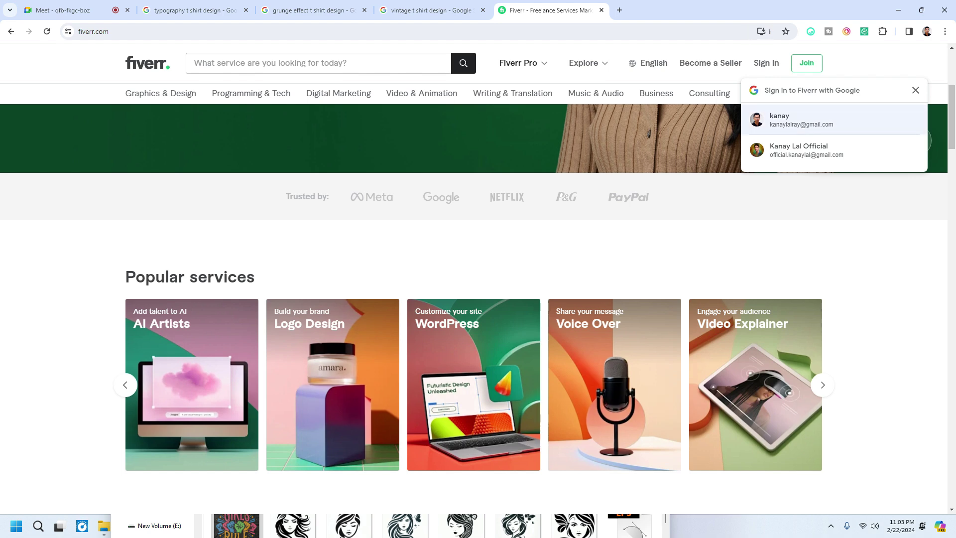
left_click(915, 90)
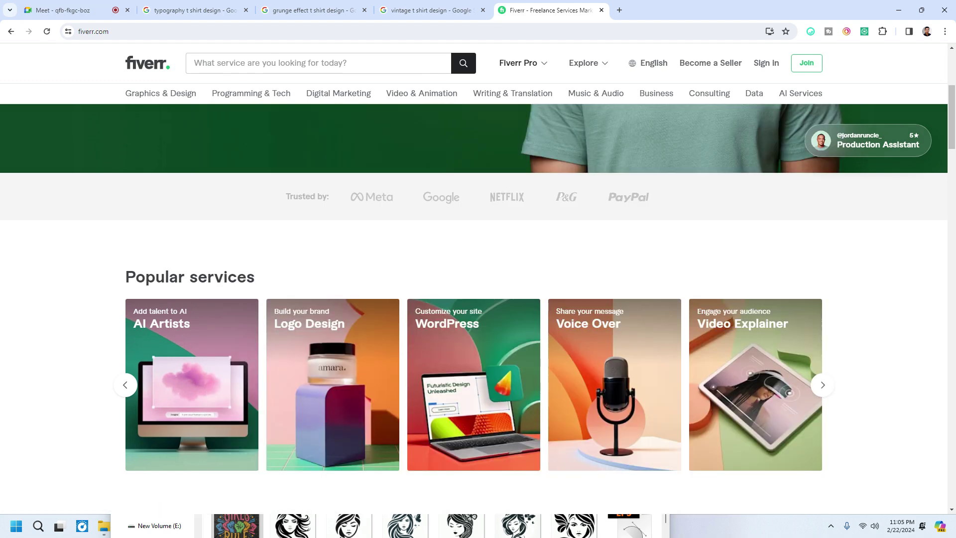
mouse_move(160, 94)
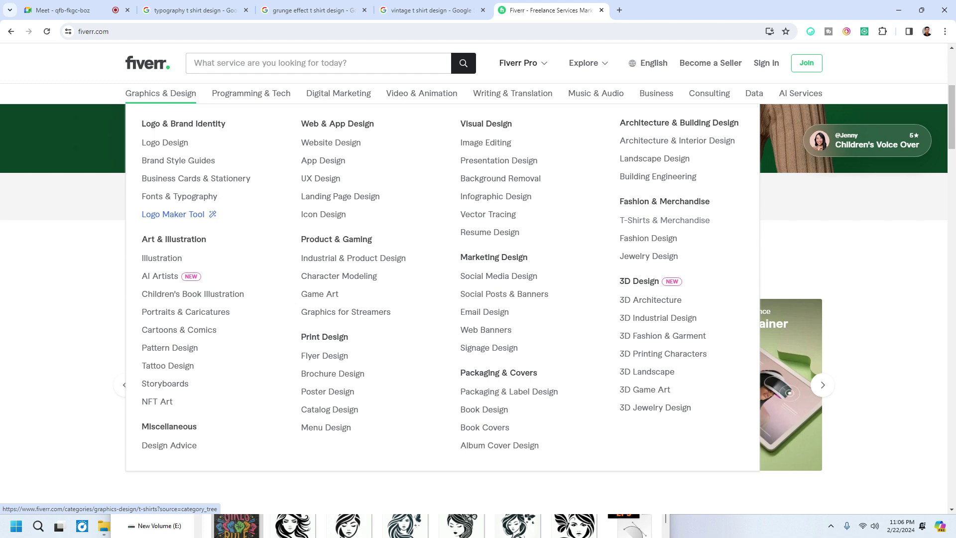
left_click(665, 220)
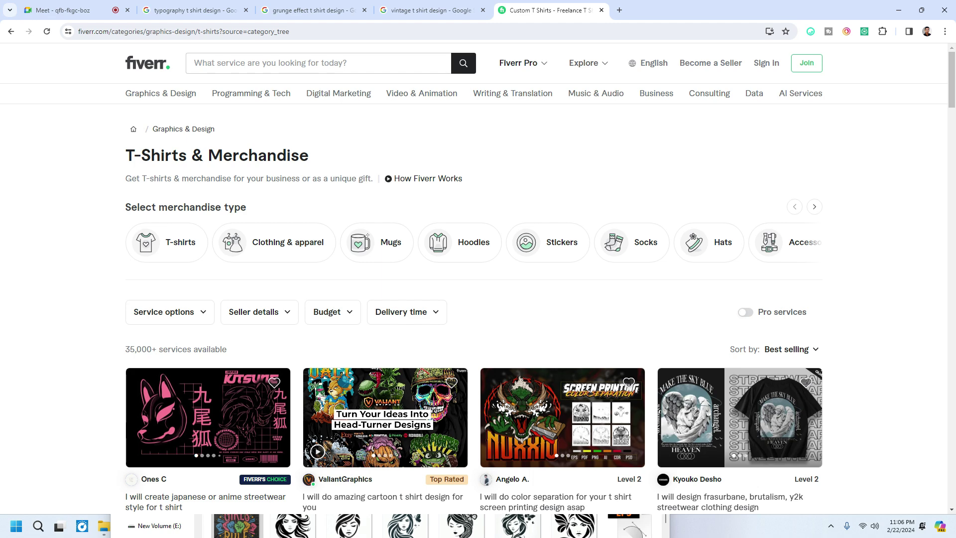
Step: Filter the T-Shirts & Merchandise listings to T-shirts and highlight the number of services available
scroll(377, 192, "down", 1)
left_click(166, 192)
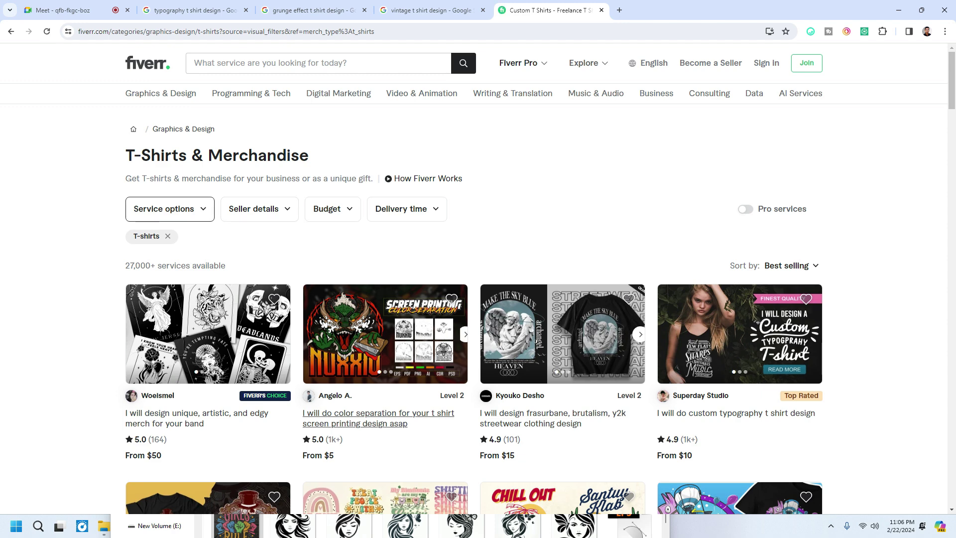
left_click_drag(126, 266, 221, 266)
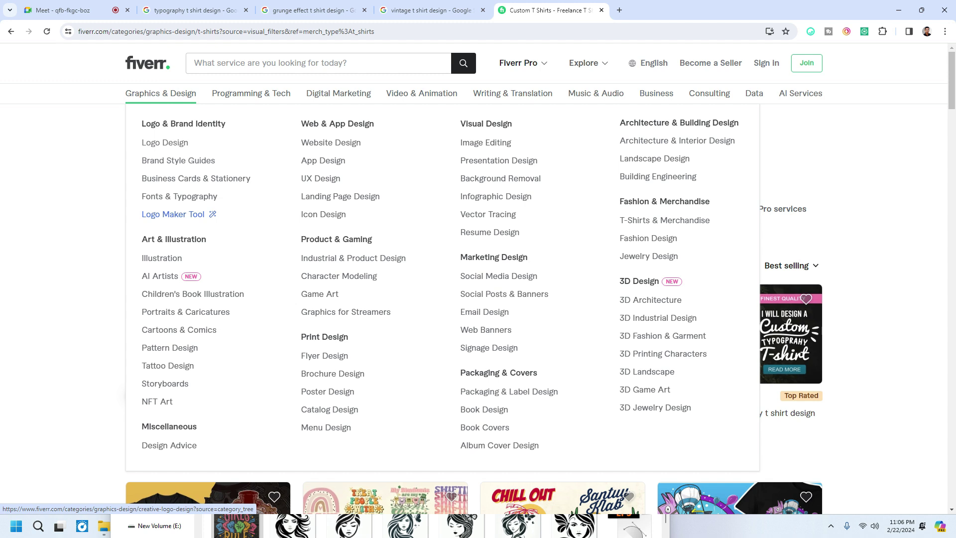
Step: Open the Logo Design and Image Editing categories under Graphics & Design in separate new tabs
right_click(165, 142)
left_click(185, 151)
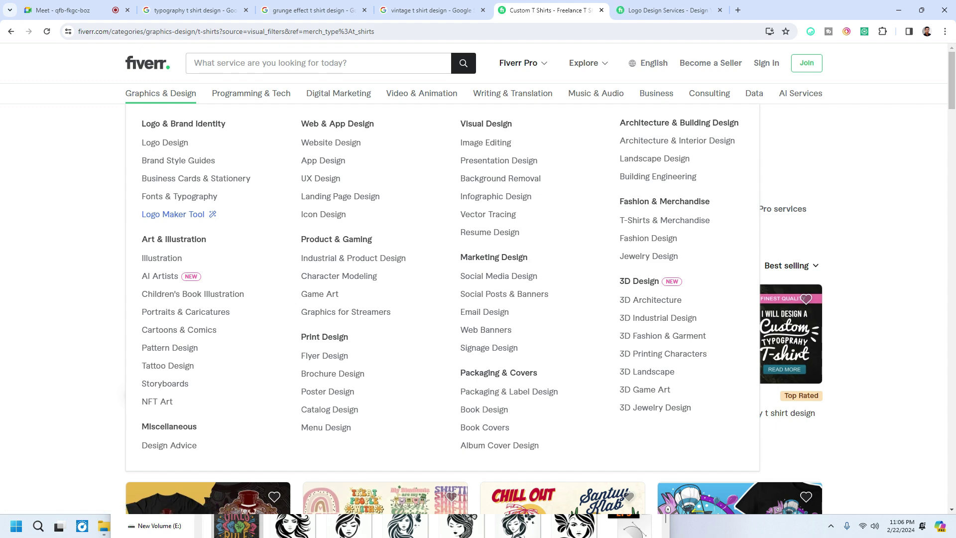
right_click(490, 142)
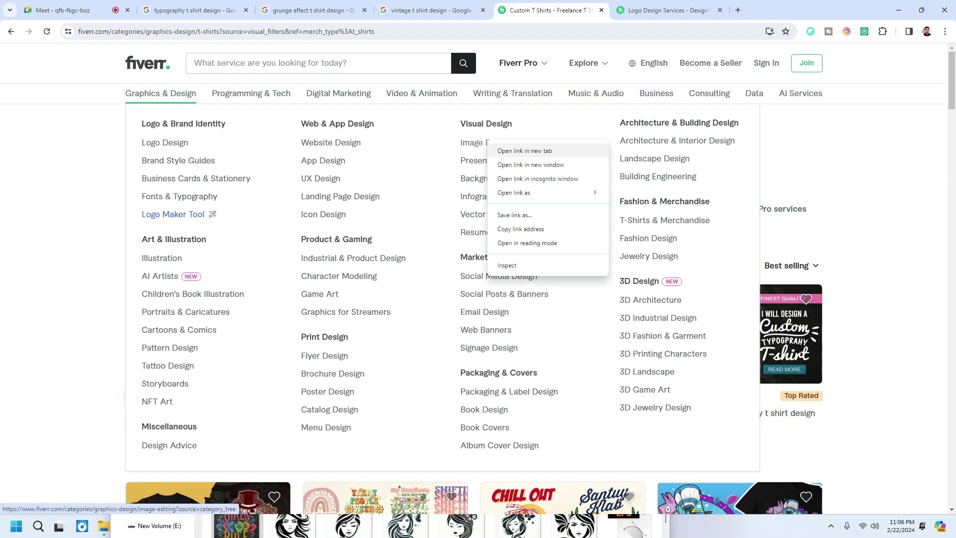
left_click(503, 148)
Step: Highlight the available-services counts on the Logo Design and Image Editing pages, and return to the T-shirts listing
key("ctrl+Tab")
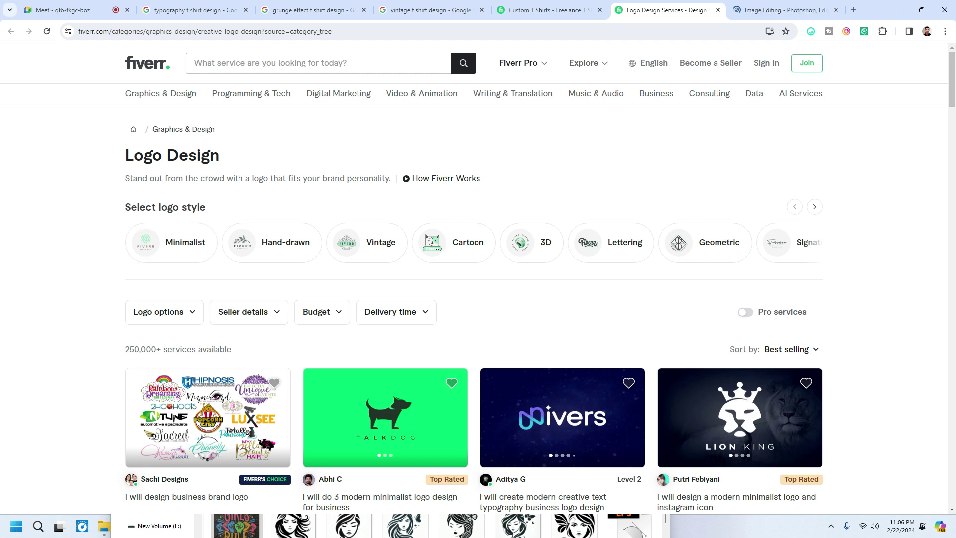
left_click_drag(126, 349, 231, 349)
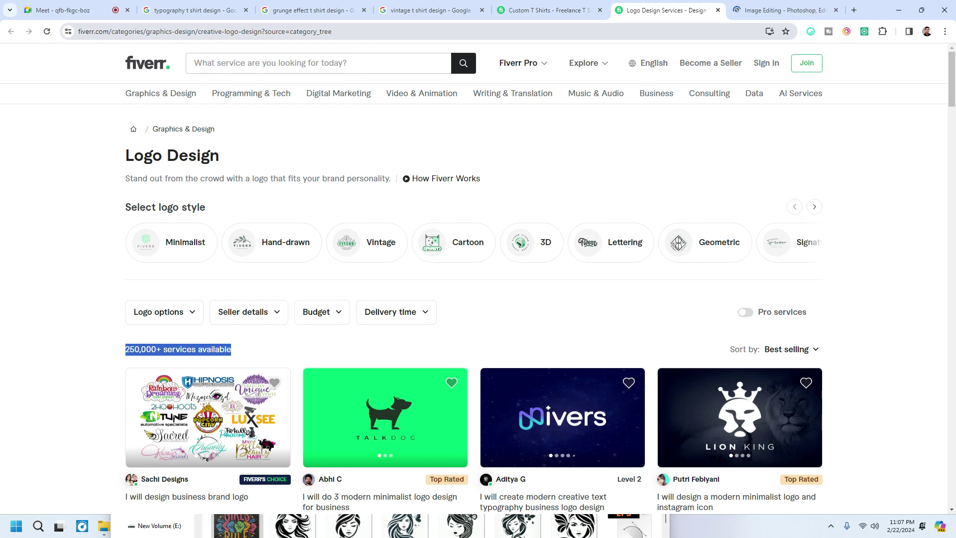
key("ctrl+Tab")
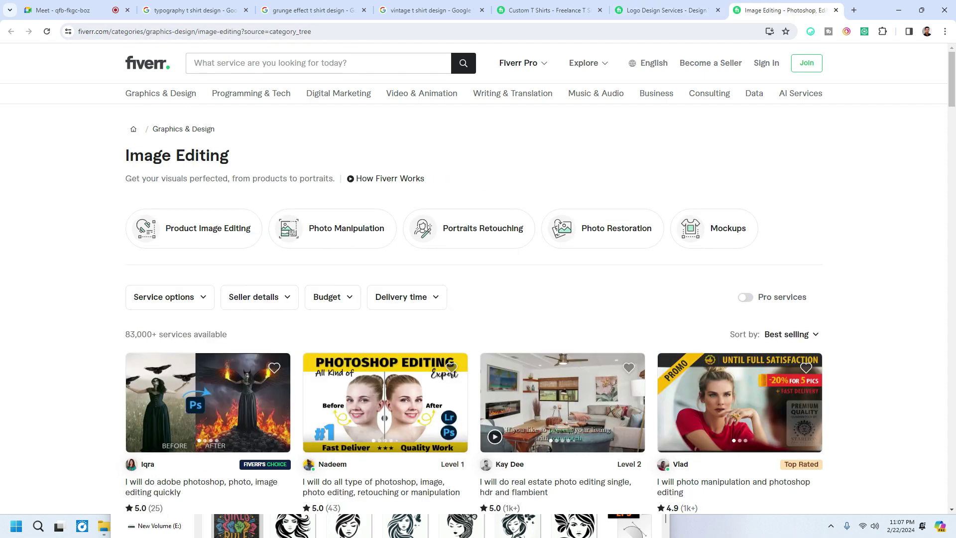
left_click_drag(126, 334, 228, 334)
left_click(239, 335)
key("ctrl+shift+Tab")
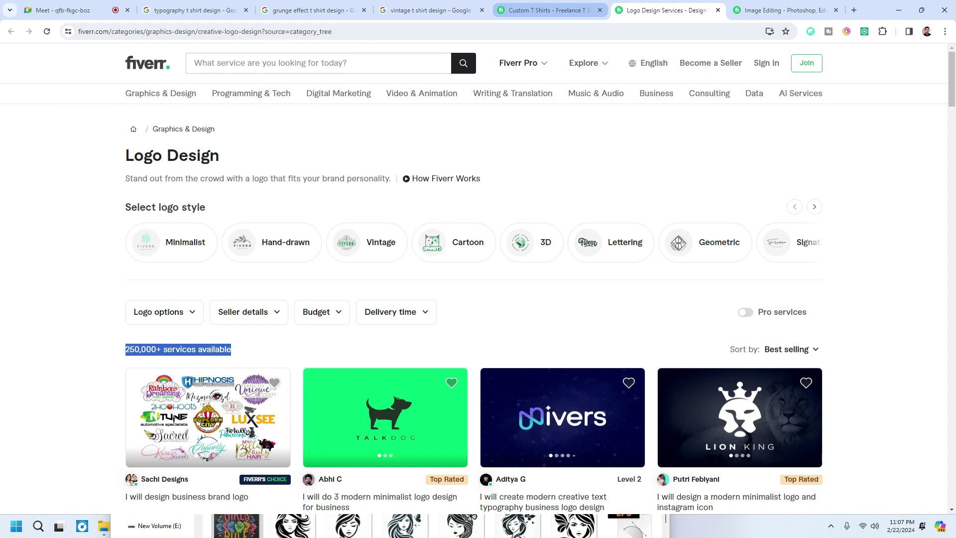
key("ctrl+shift+Tab")
left_click(227, 266)
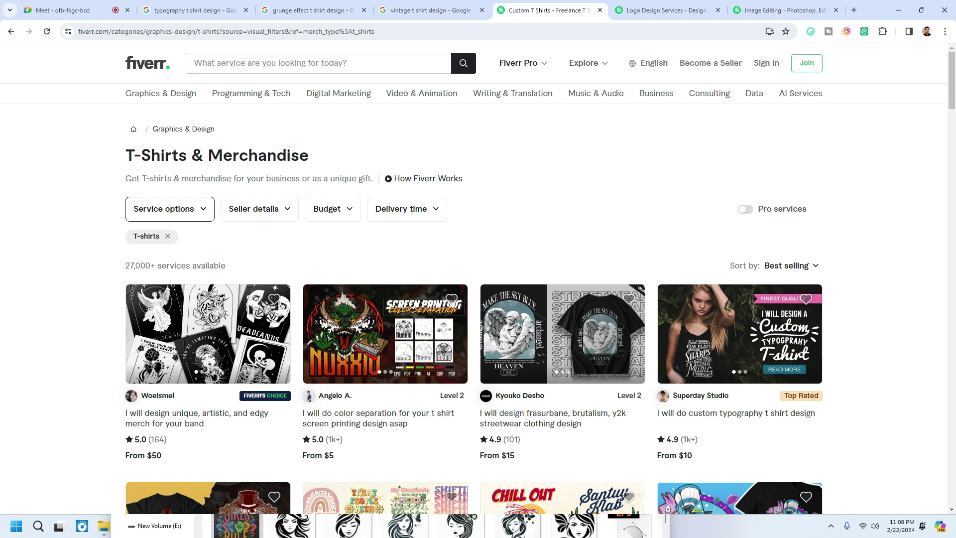
Step: Revisit the Logo Design page briefly, and examine the designs and prices of the T-shirt services down to the page navigation
key("ctrl+Tab")
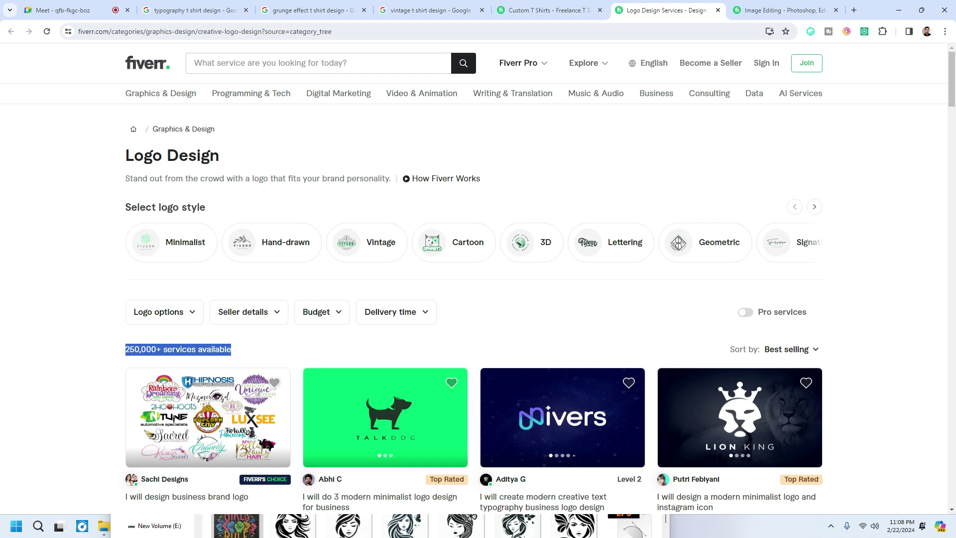
key("ctrl+shift+Tab")
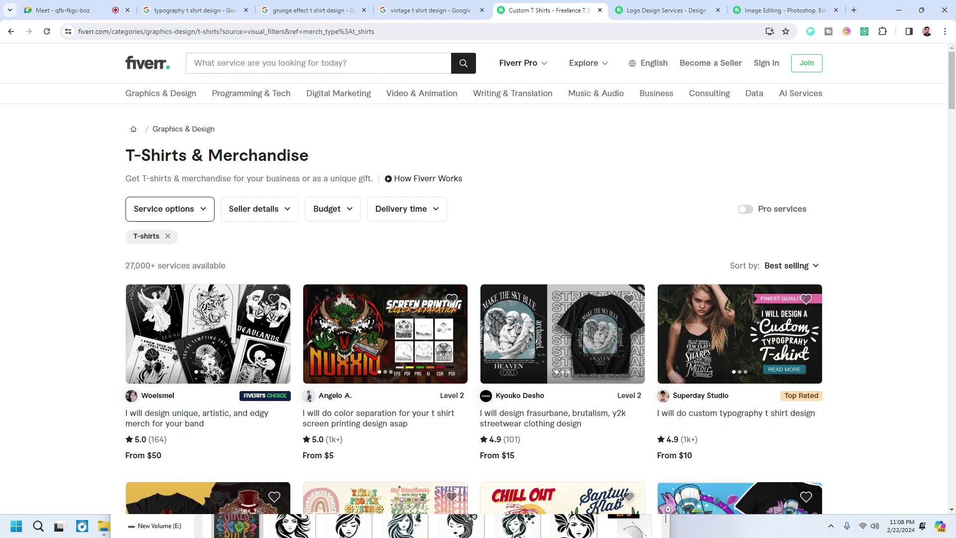
scroll(451, 299, "up", 4)
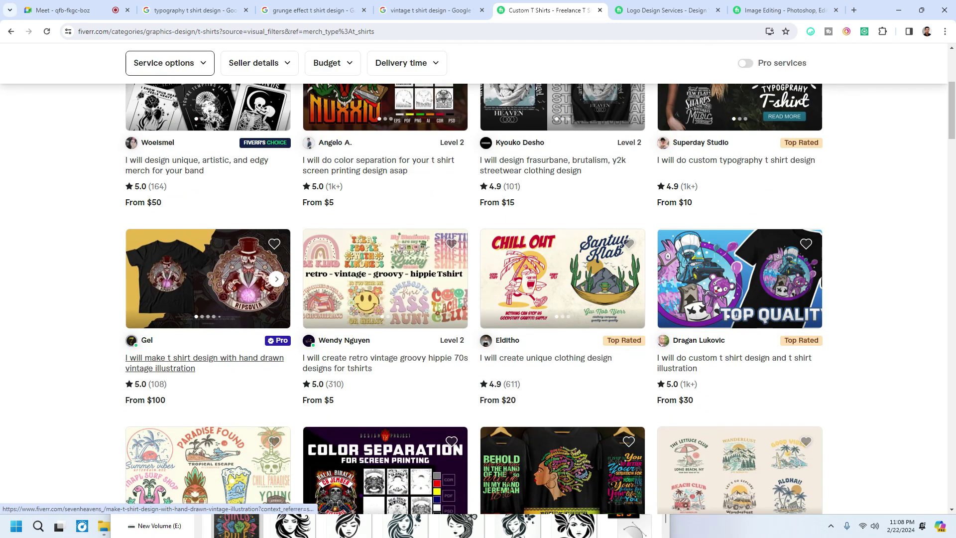
scroll(452, 299, "down", 3)
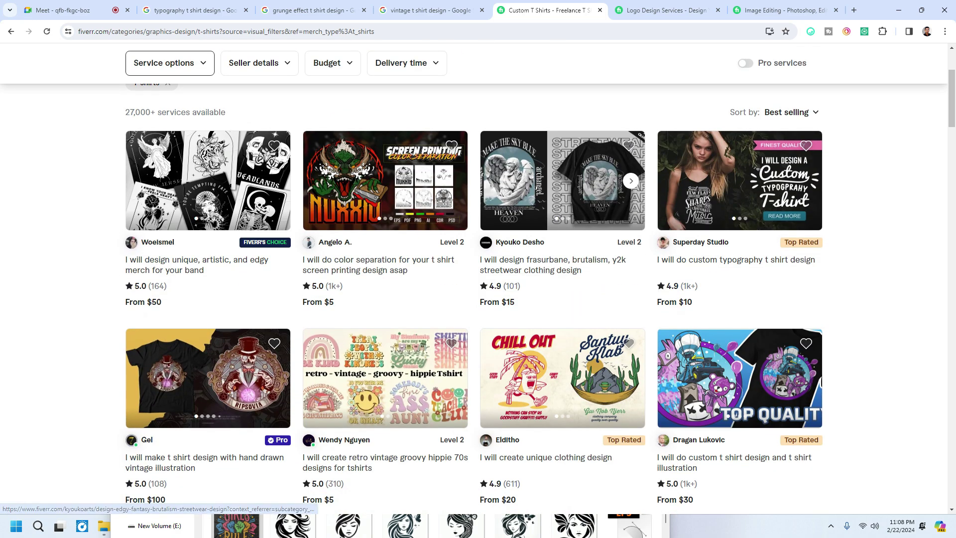
scroll(209, 179, "down", 4)
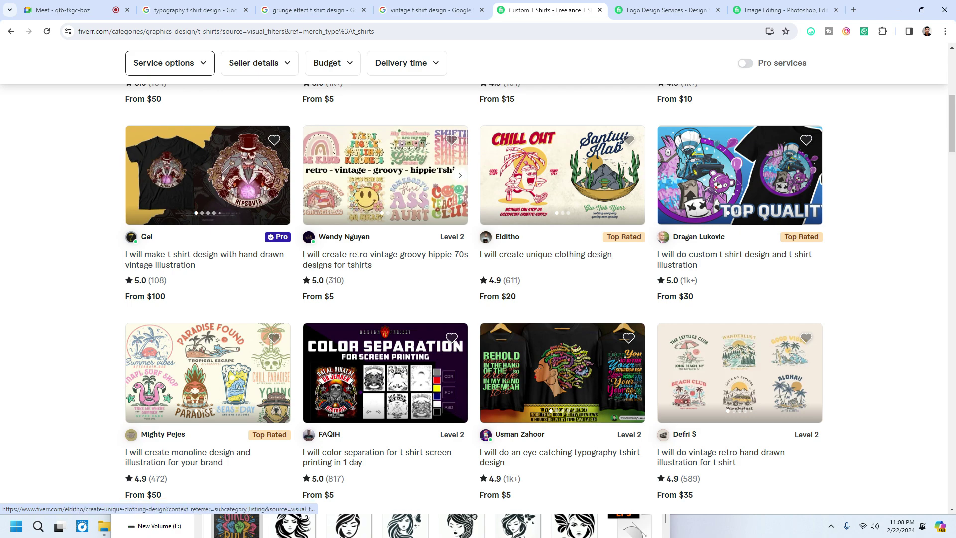
scroll(389, 214, "down", 1)
scroll(731, 214, "down", 6)
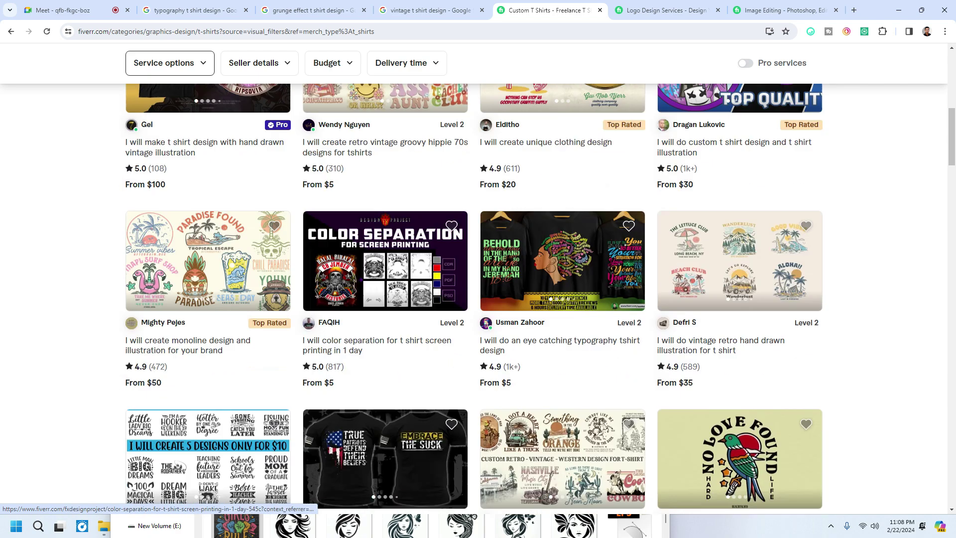
scroll(478, 269, "down", 1)
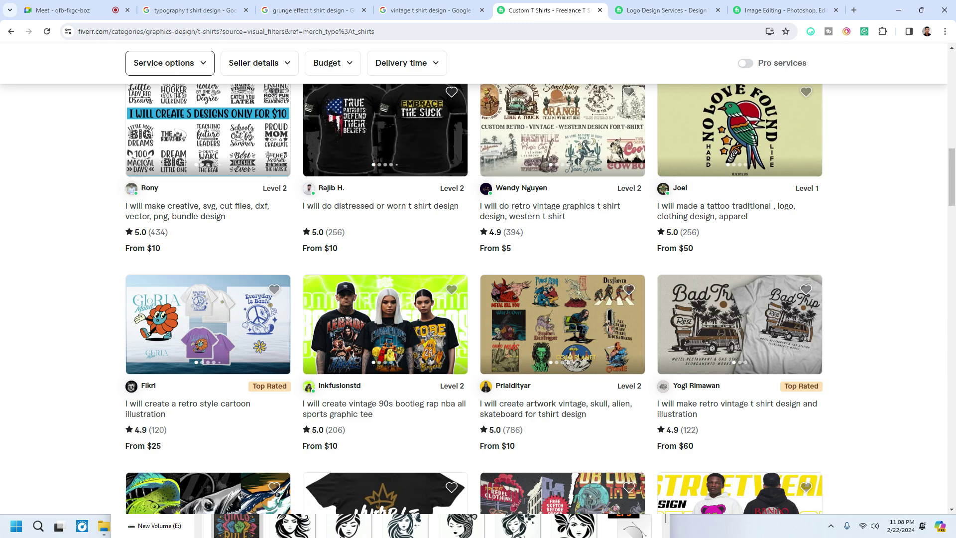
scroll(623, 323, "down", 4)
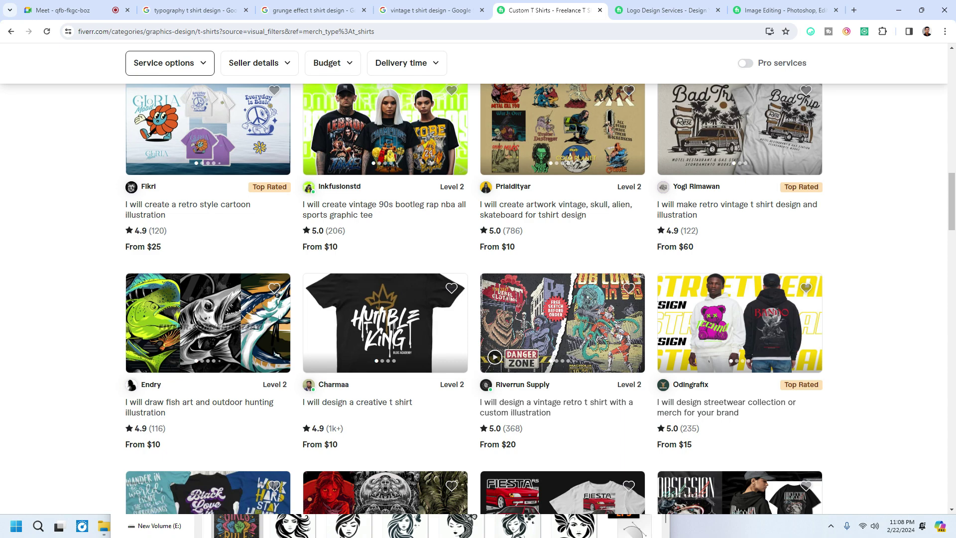
scroll(478, 299, "down", 3)
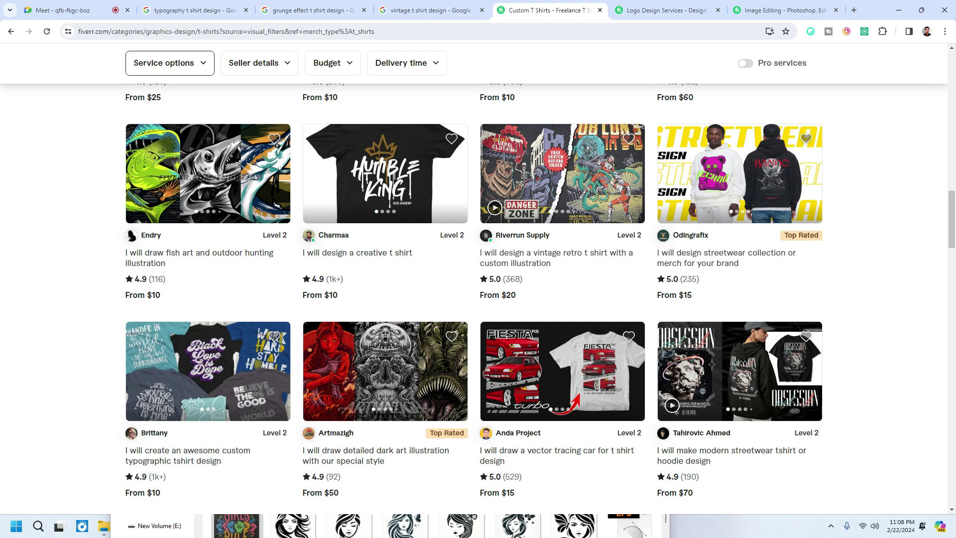
scroll(719, 401, "down", 13)
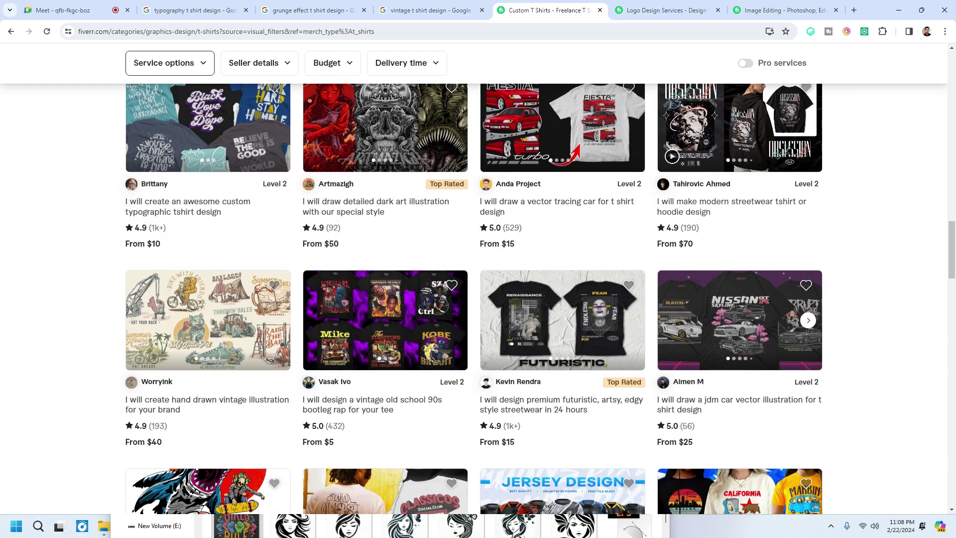
scroll(719, 401, "down", 12)
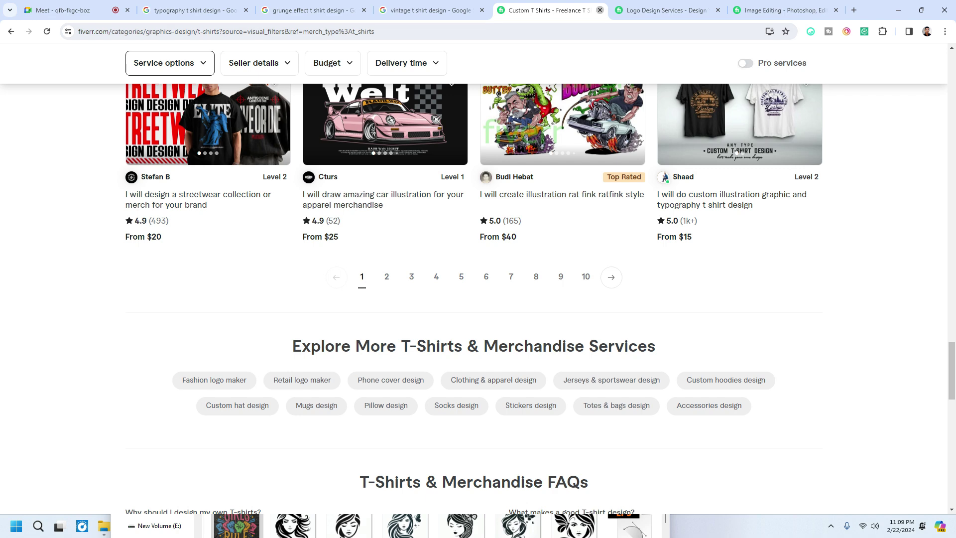
Step: Close the three Fiverr tabs and return to the vintage t-shirt design image results
key("ctrl+w")
key("ctrl+w")
key("ctrl+w")
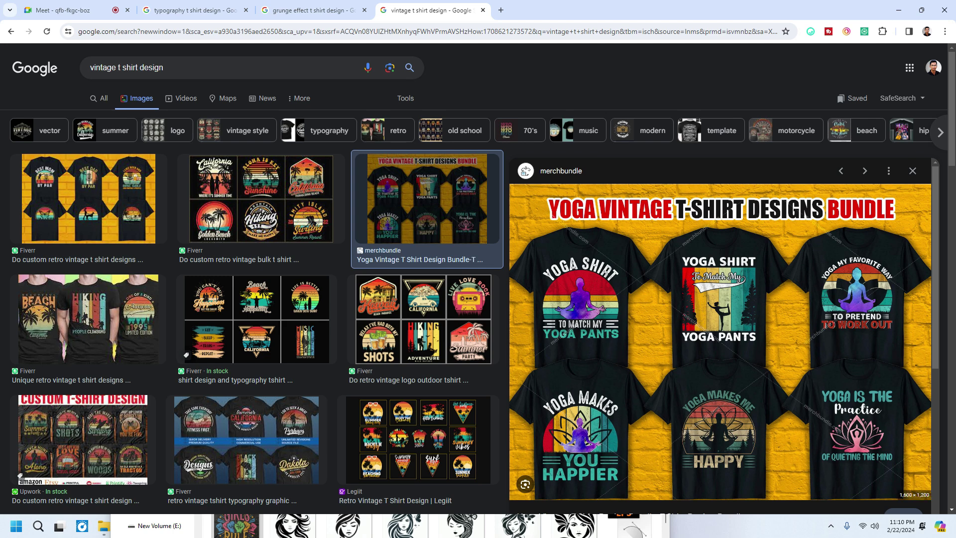
Step: Look through the Yoga Vintage T-Shirt Designs Bundle preview, its related images and more of the vintage results
scroll(722, 324, "down", 3)
scroll(722, 324, "up", 2)
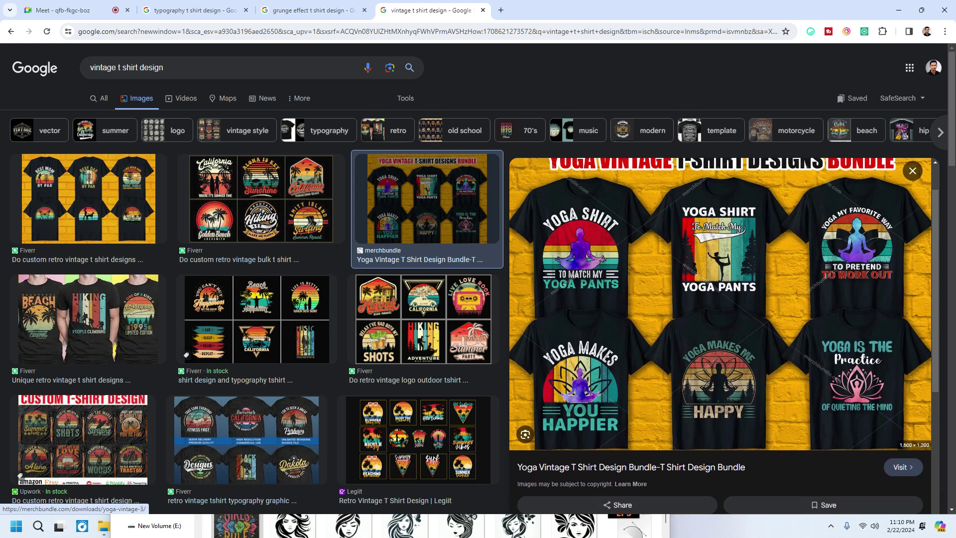
scroll(721, 324, "down", 5)
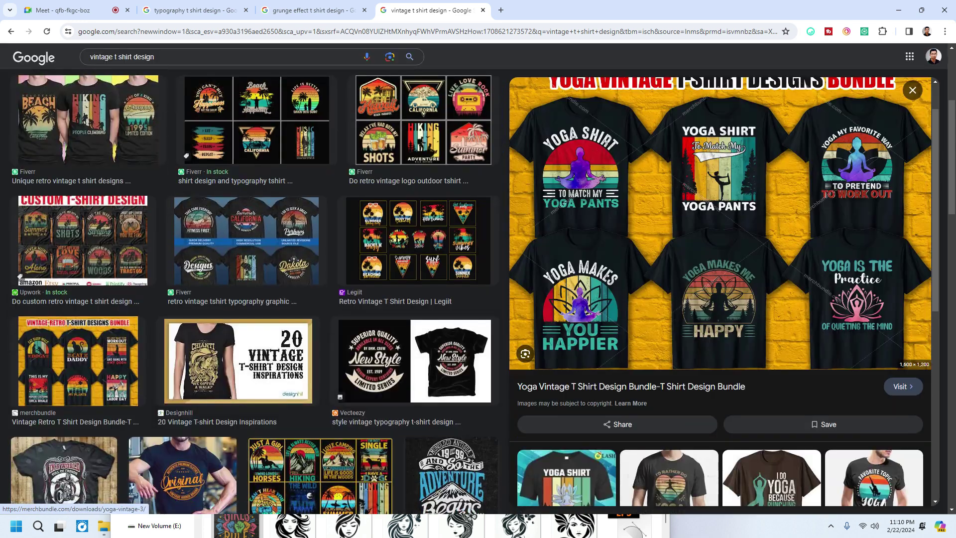
scroll(355, 243, "down", 1)
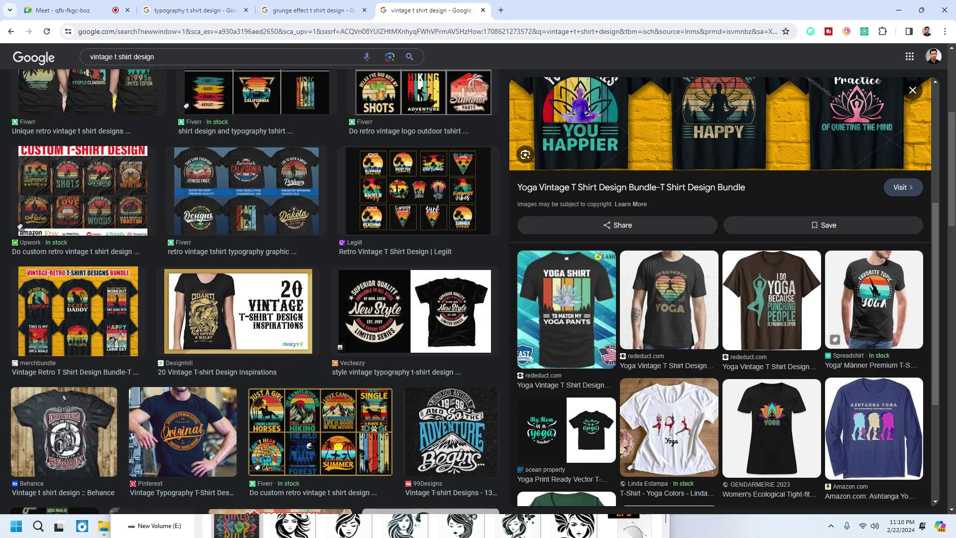
Step: Open a blank new tab, and replace the vintage image search in its own tab with "happy birthday design"
left_click(501, 10)
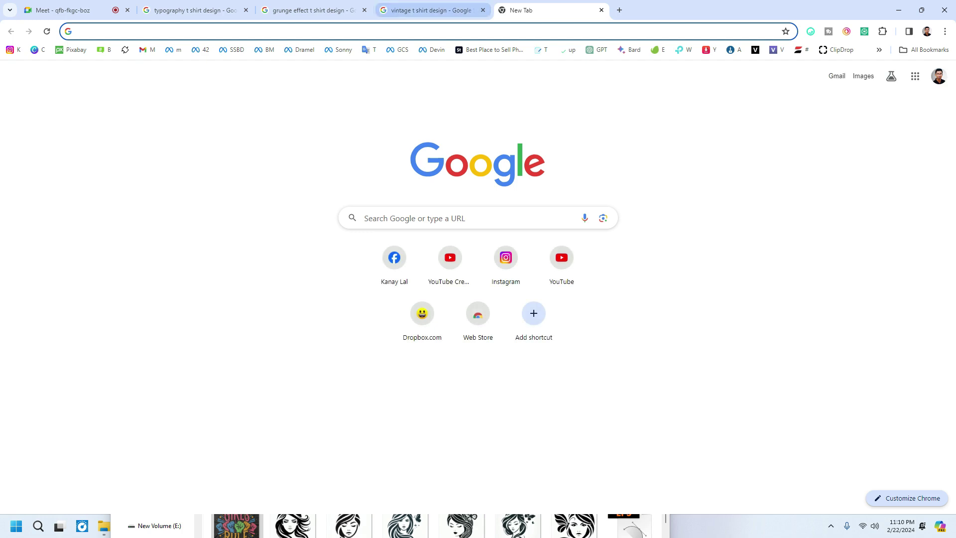
left_click(428, 10)
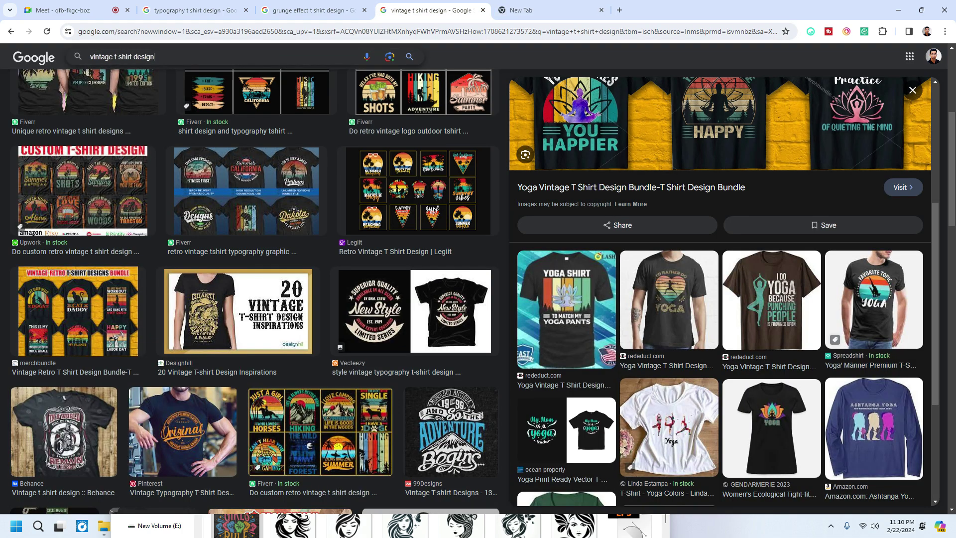
left_click(150, 56)
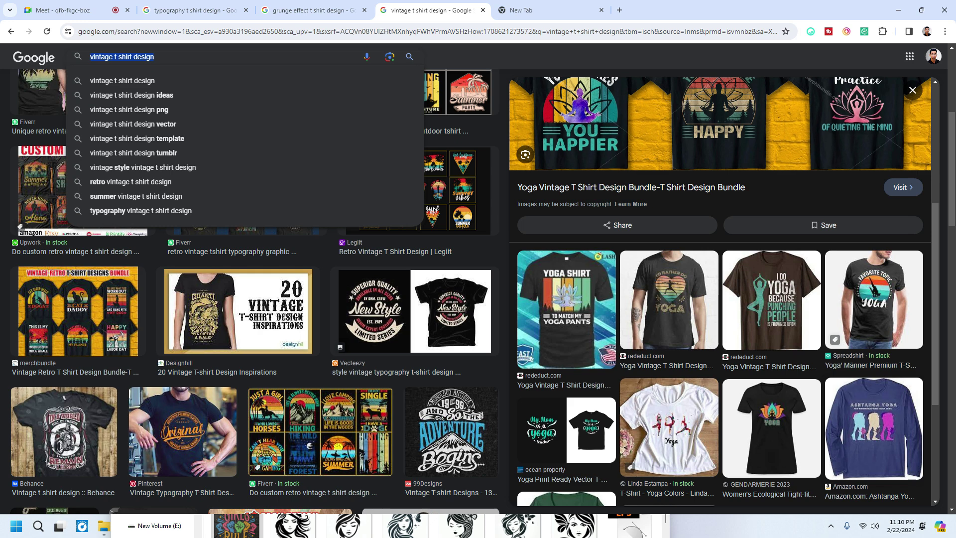
type("happ")
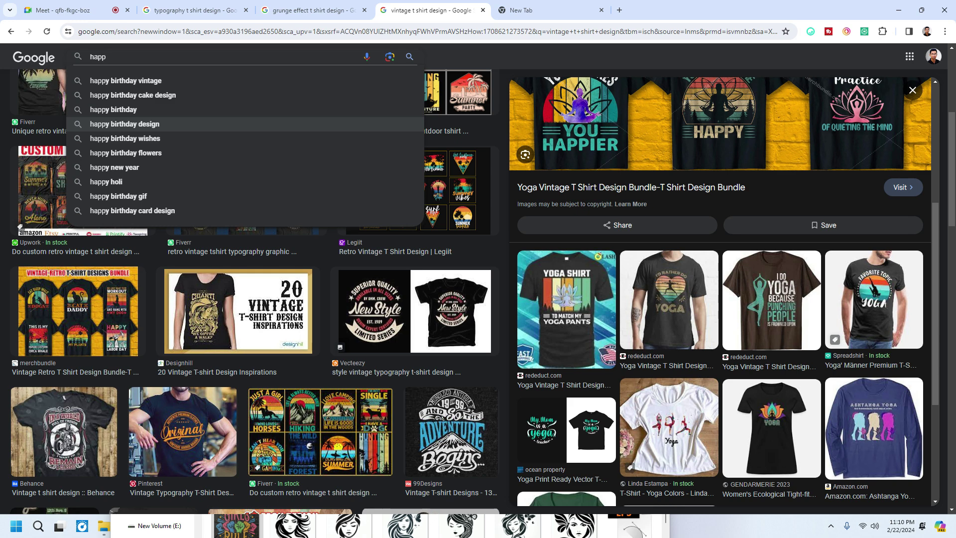
left_click(125, 123)
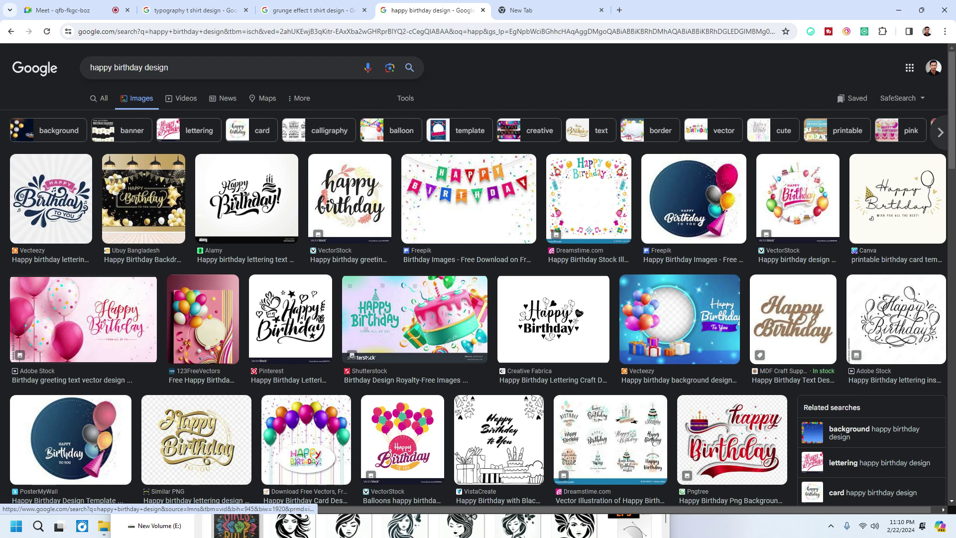
Step: Refine the image search to "happy birthday design tshirt"
left_click(170, 68)
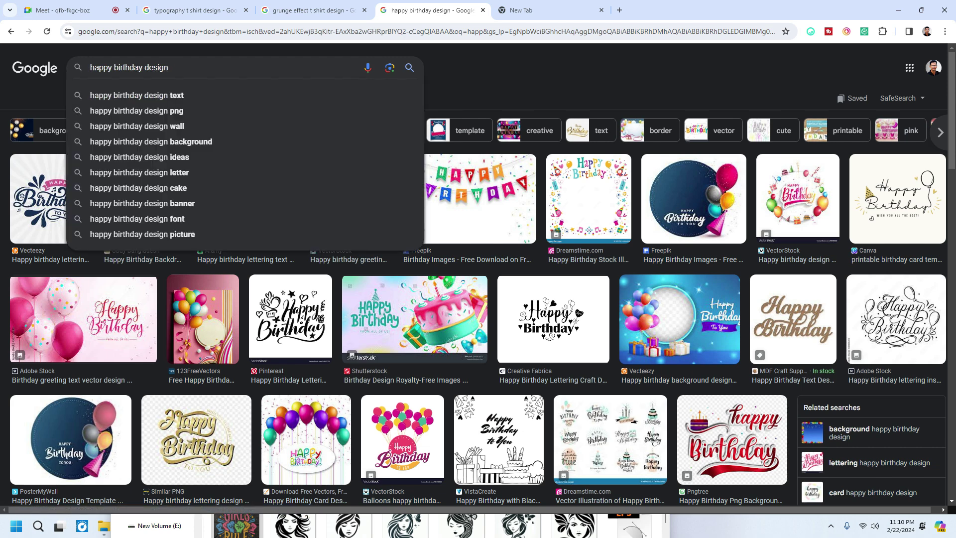
type("t")
type("shir")
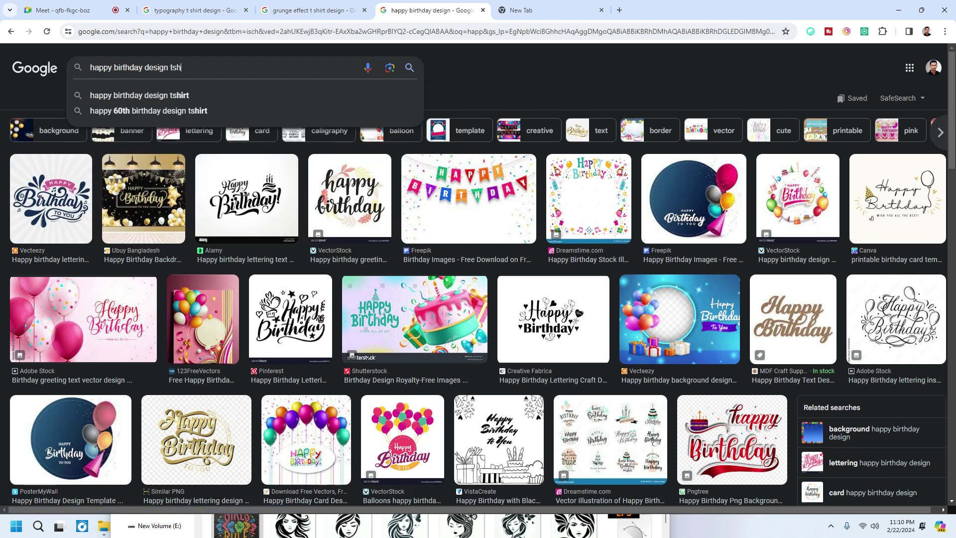
type("t")
key("Return")
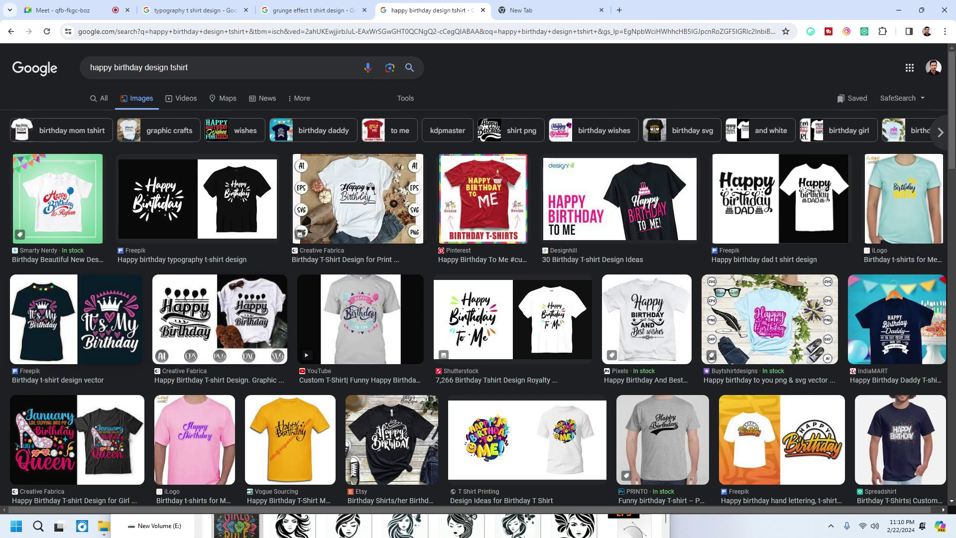
Step: Preview Freepik's "It's My Birthday" and Creative Fabrica's "January Girl Stepping into My Birthday Like a Queen" t-shirt designs
left_click(75, 319)
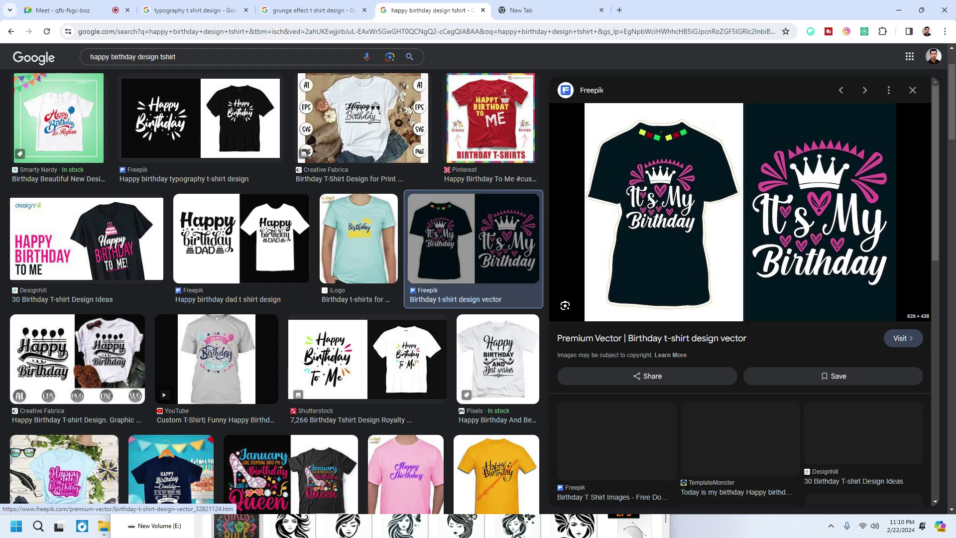
scroll(272, 292, "down", 4)
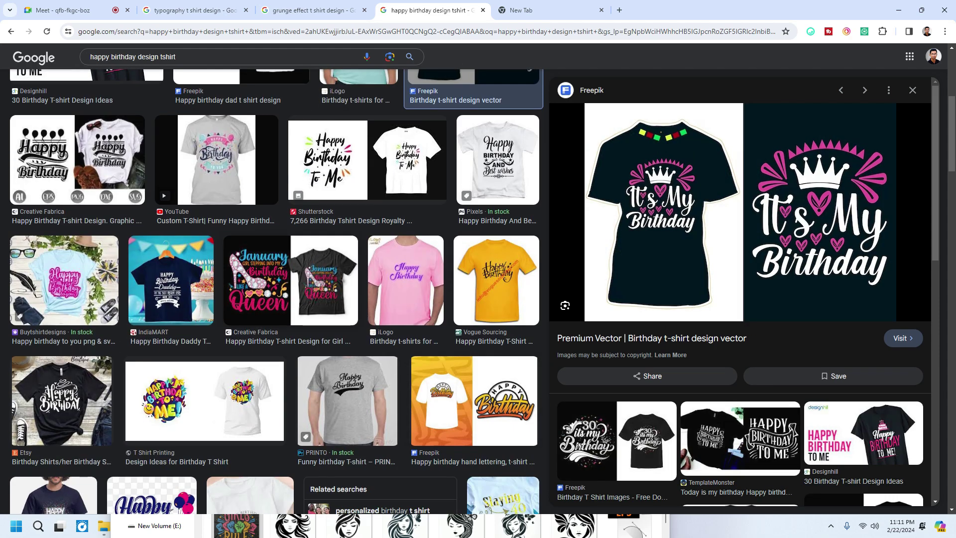
left_click(291, 280)
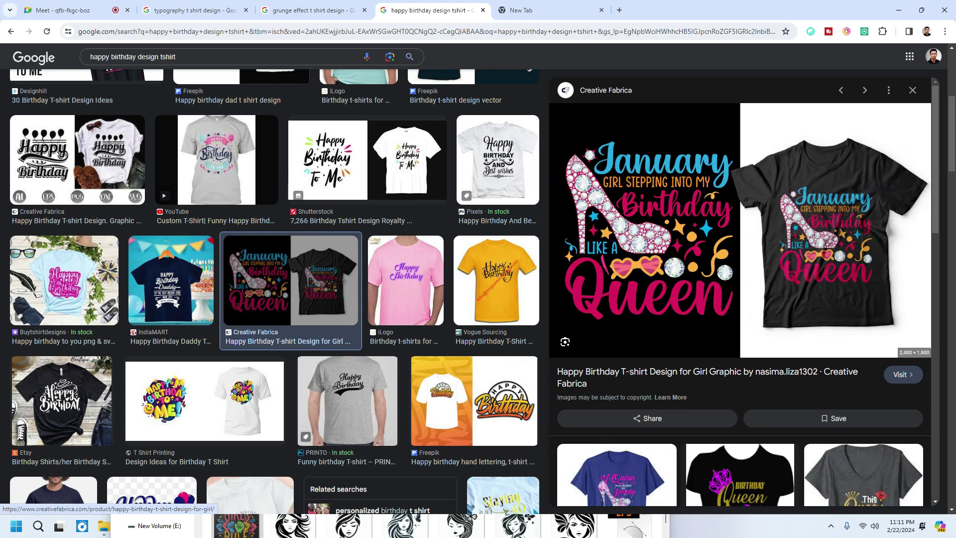
Step: Preview the "Birthday Queen" and Vecteezy's "Mom of the Birthday Girl" t-shirt designs and look through more of the birthday results
scroll(274, 291, "down", 3)
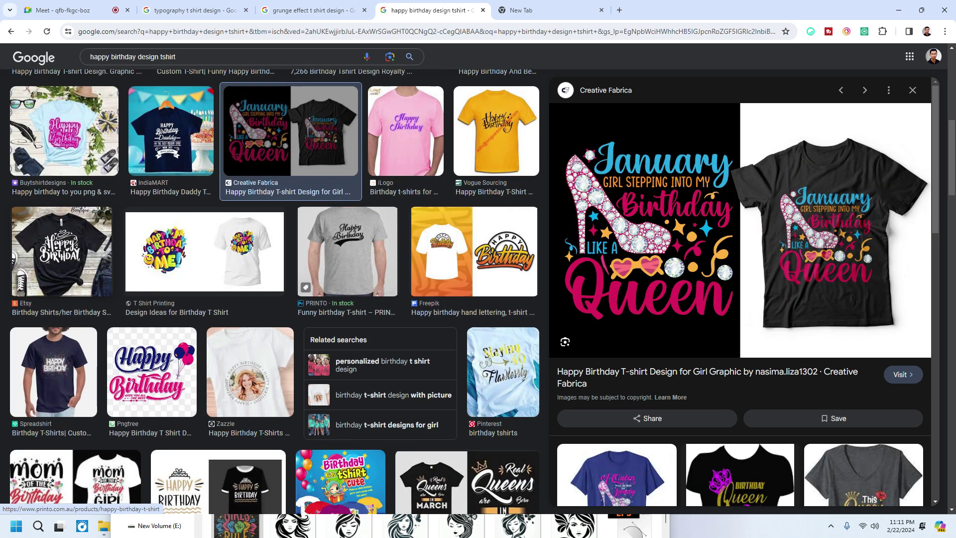
scroll(744, 291, "down", 3)
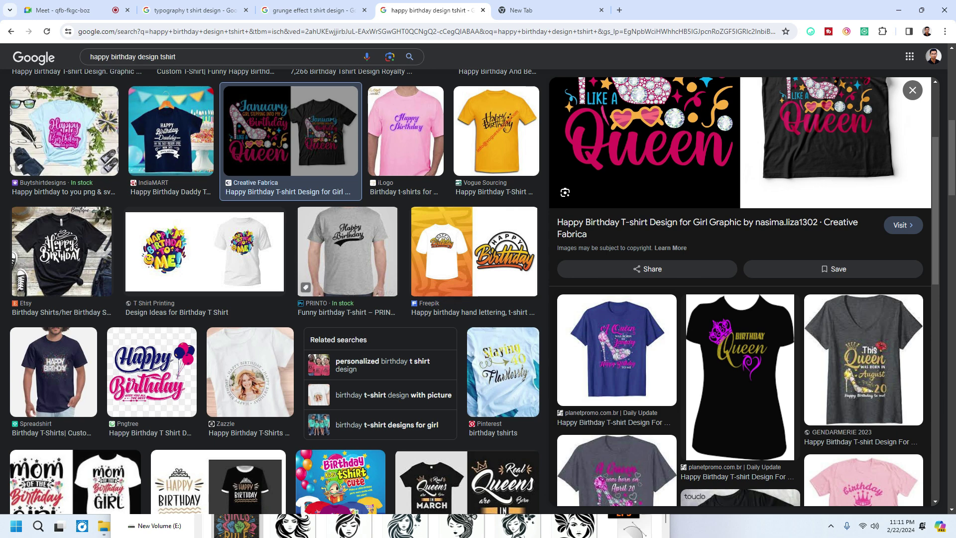
left_click(740, 377)
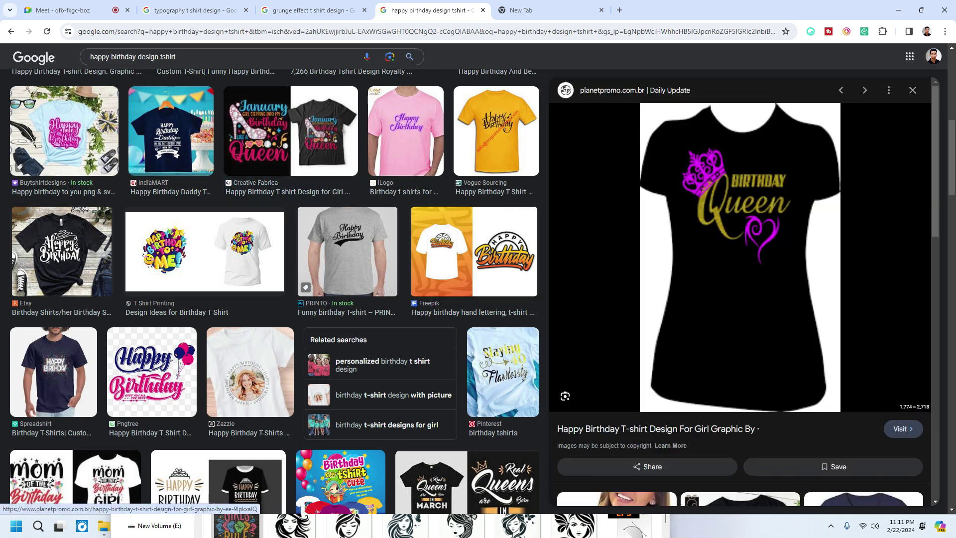
scroll(53, 468, "down", 3)
scroll(54, 468, "down", 1)
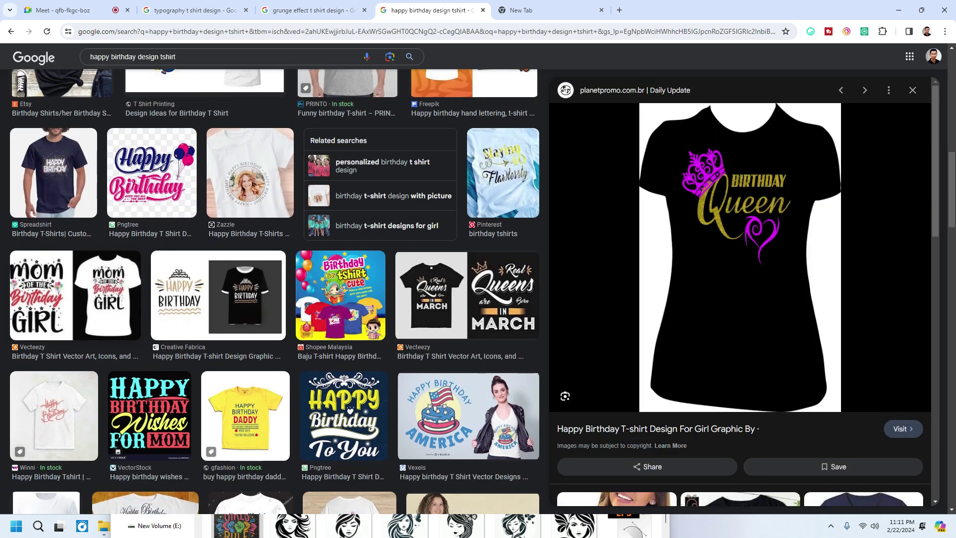
left_click(75, 296)
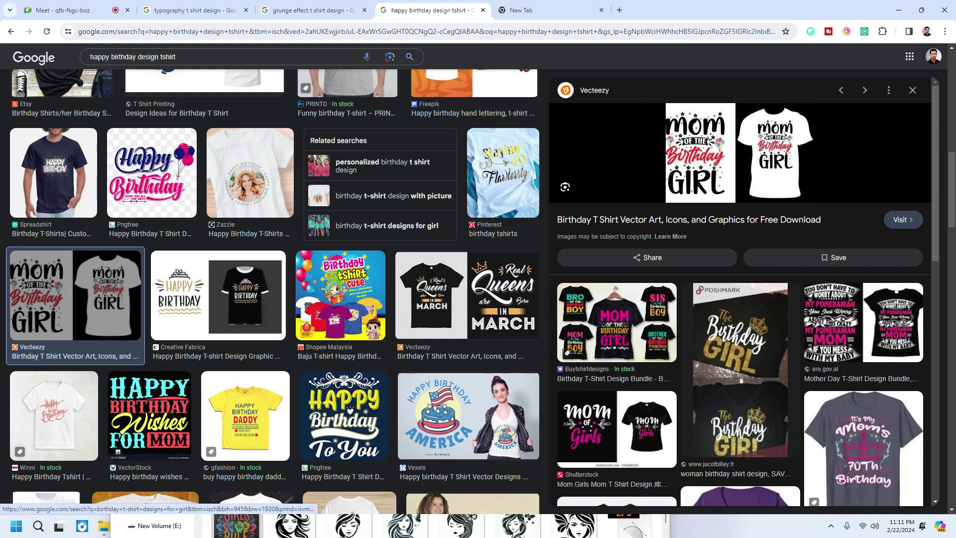
scroll(343, 199, "down", 4)
scroll(343, 199, "down", 3)
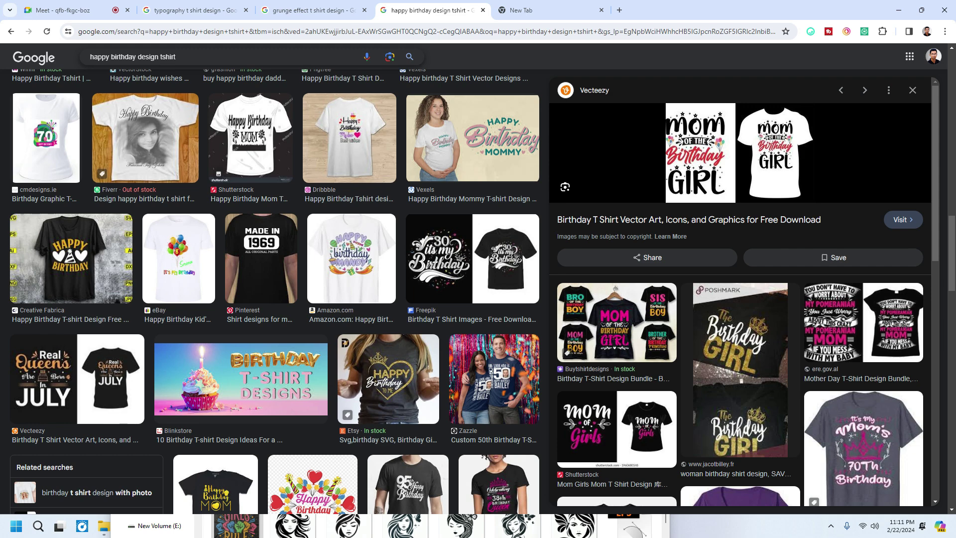
Step: Refine the image search to "happy birthday design tshirt legent" and preview Freepik's "Legends Are Born in December 1977" and "Legends Are Born in October" designs
left_click(178, 57)
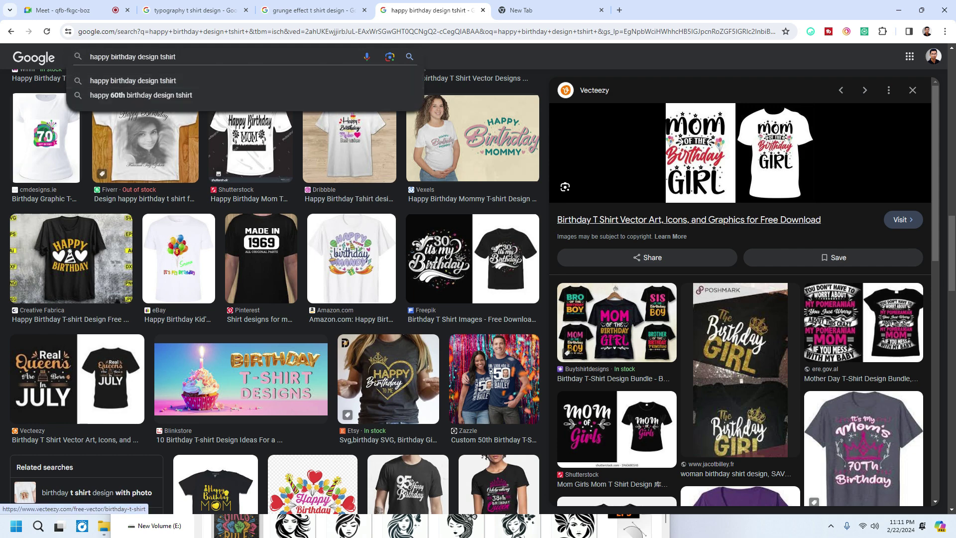
type("kin")
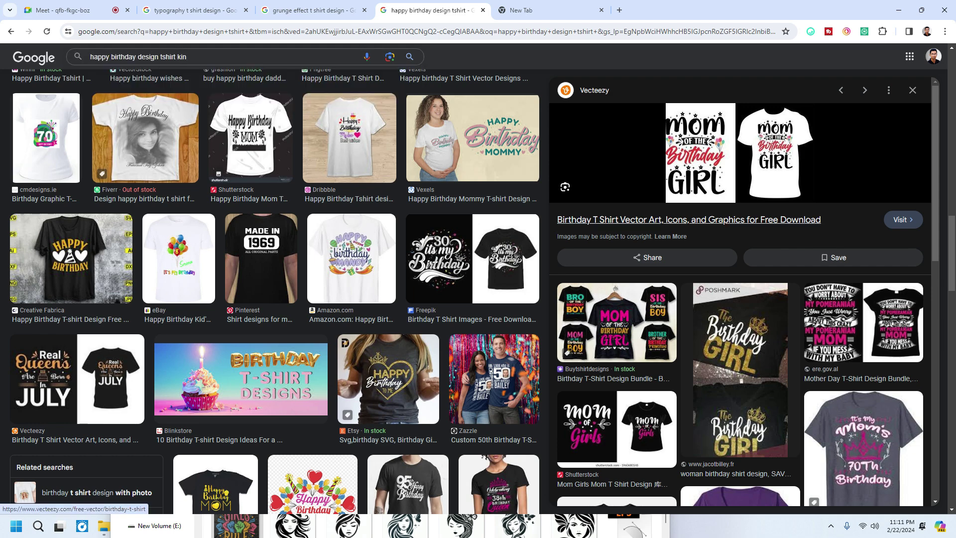
key("BackSpace")
key("BackSpace")
key("BackSpace")
type("l")
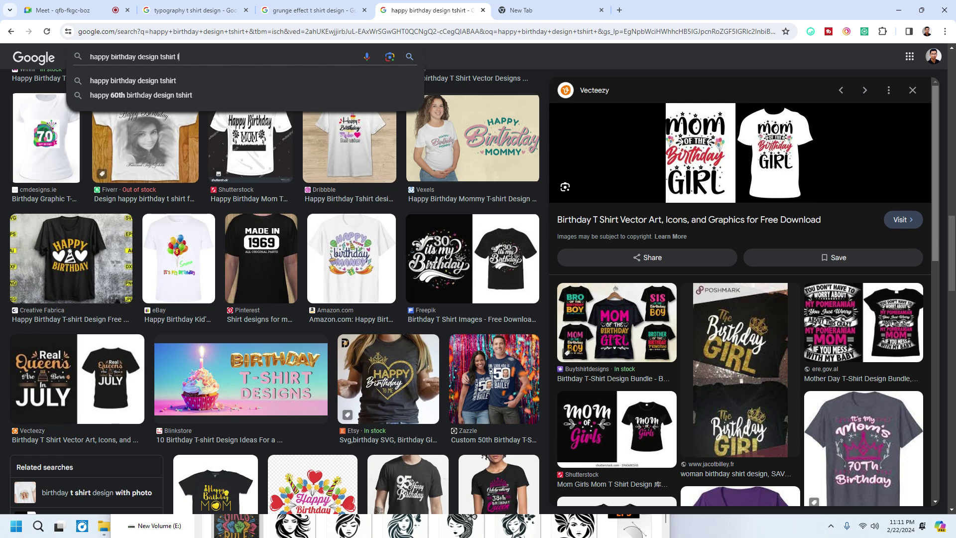
type("egent")
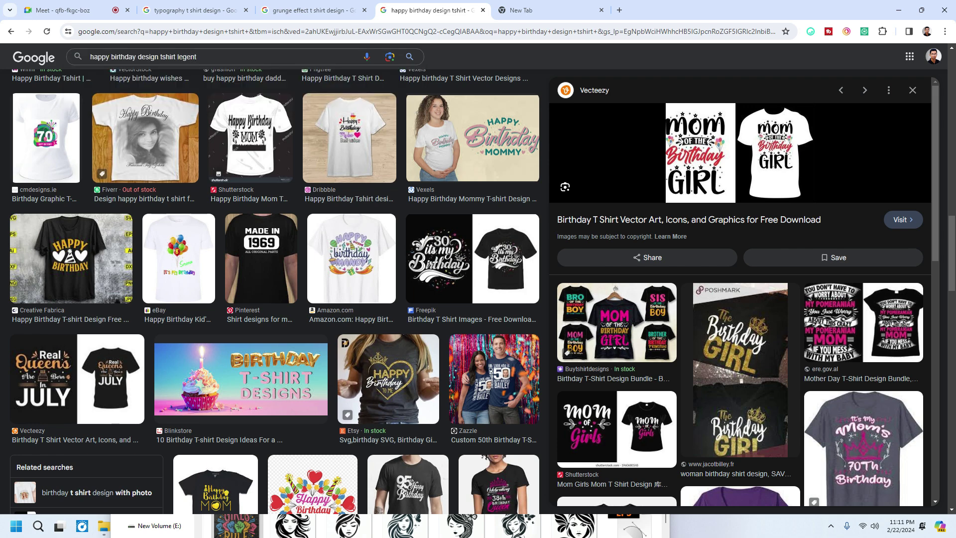
key("Return")
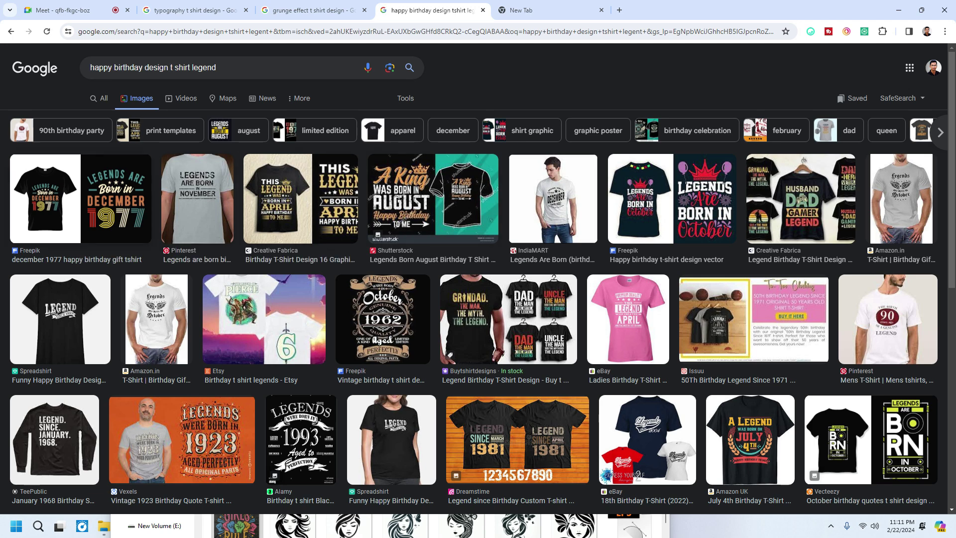
left_click(81, 199)
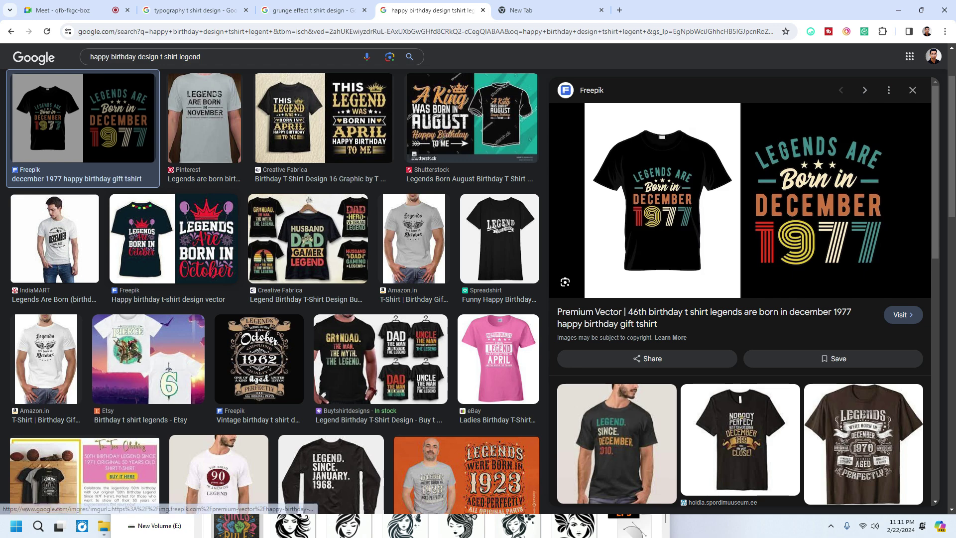
left_click(173, 238)
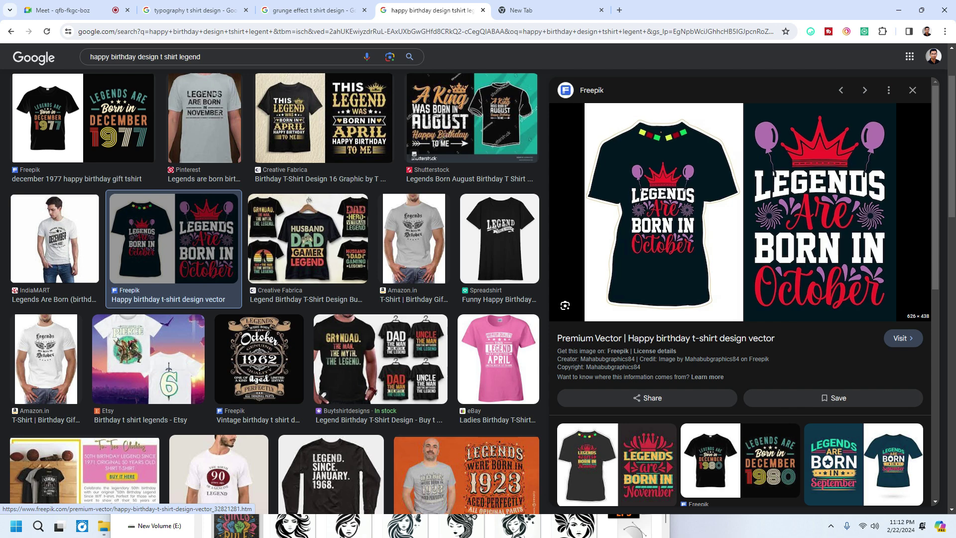
Step: Replace the image search with "bron in octobor birthday tshirt"
left_click_drag(203, 57, 69, 59)
type("br")
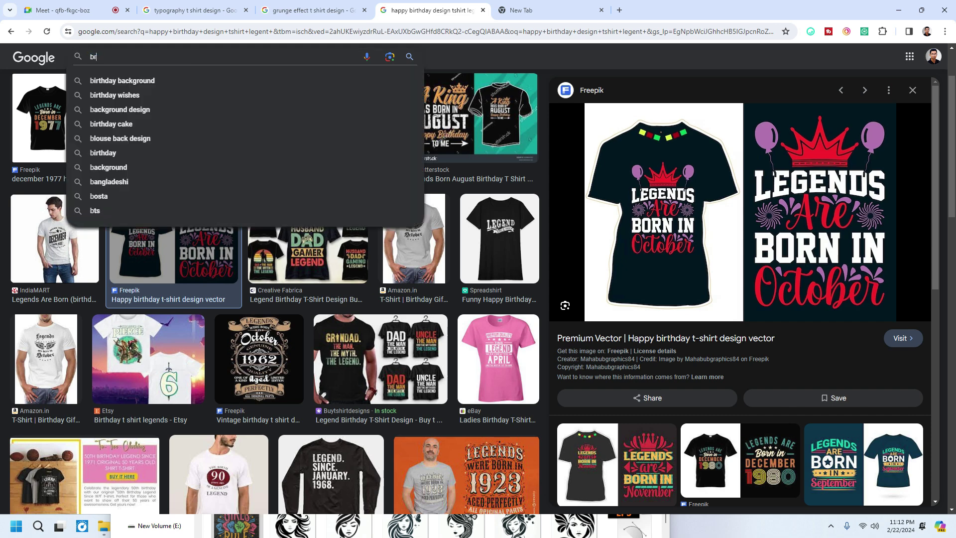
type("om")
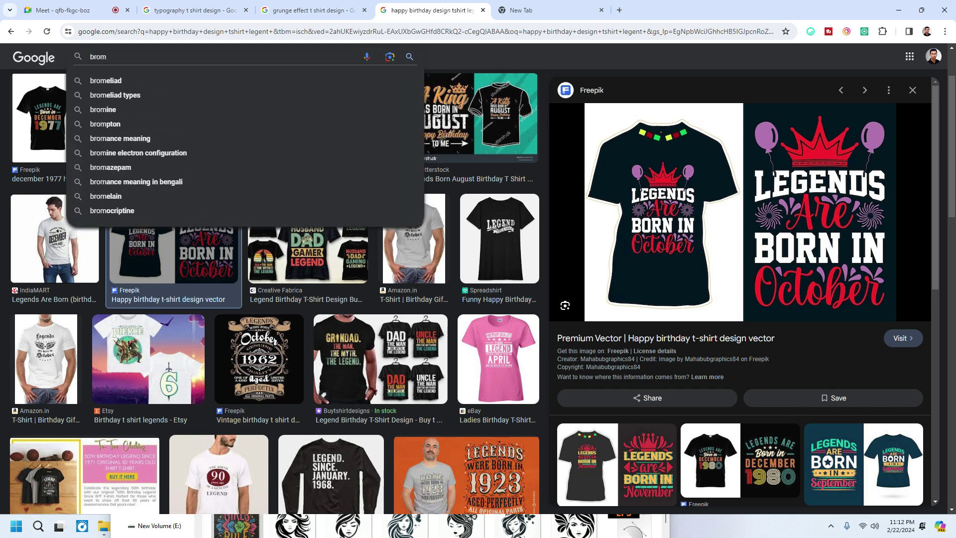
key("BackSpace")
type("n in")
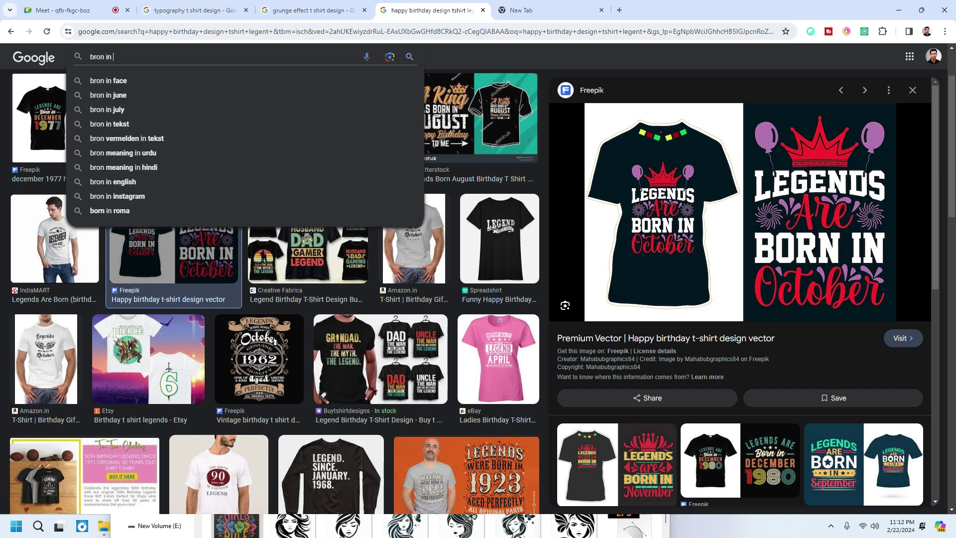
type(" o")
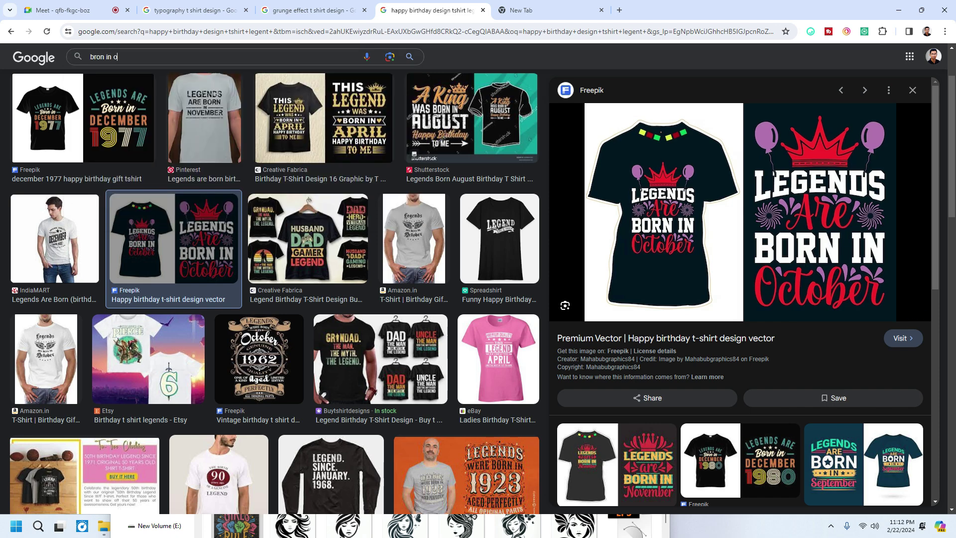
type("ctobor birthday tshirt")
key("Return")
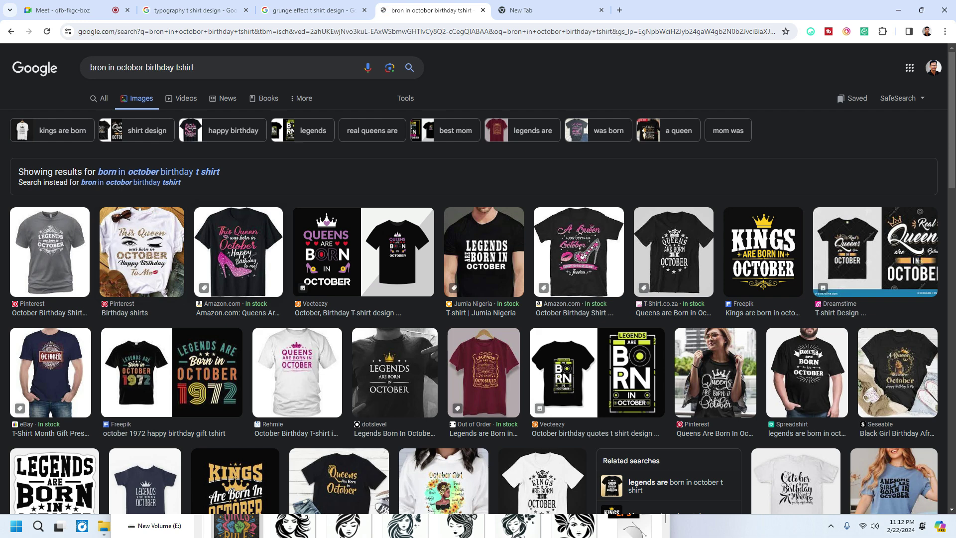
Step: Preview Amazon's "This Queen was born in October" and Freepik's "Kings Are Born in October" designs, and look through more October results
left_click(238, 252)
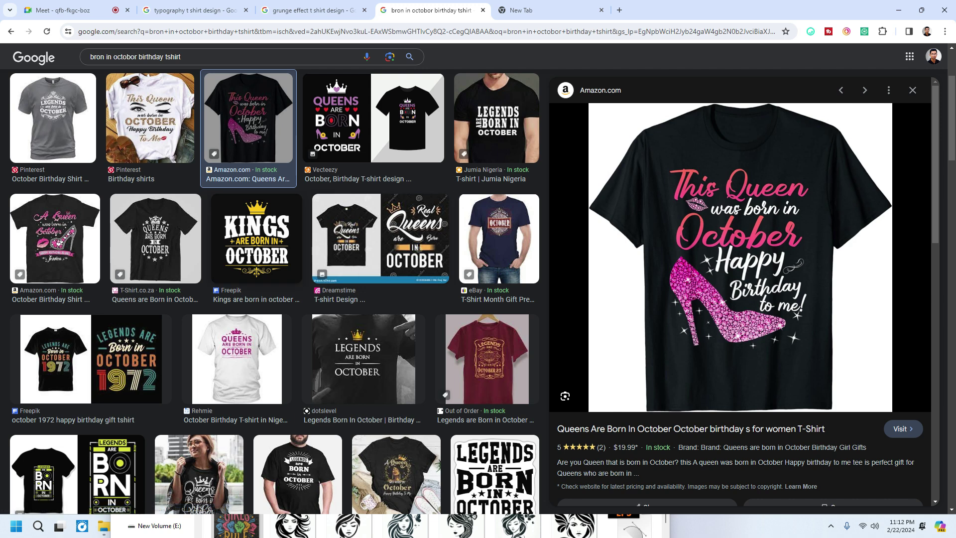
left_click(257, 239)
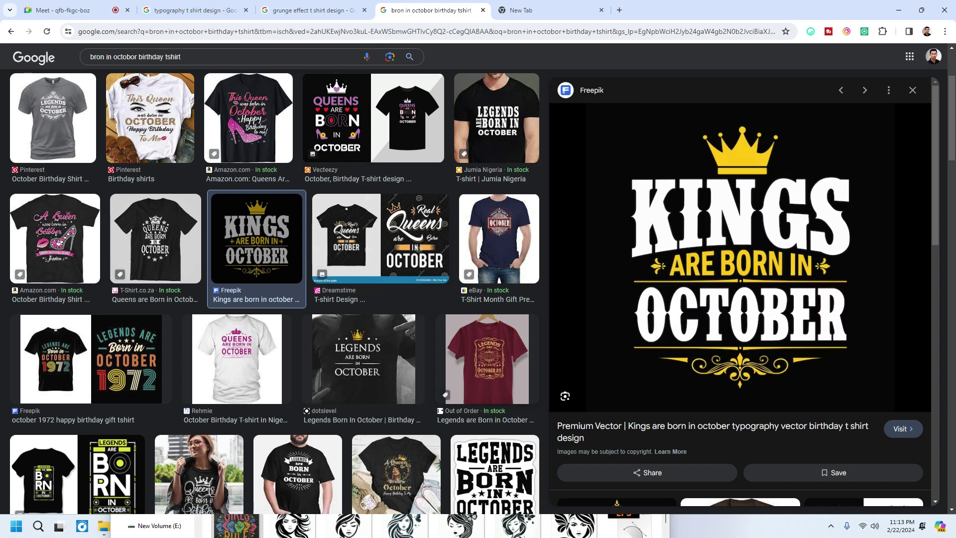
scroll(274, 291, "down", 3)
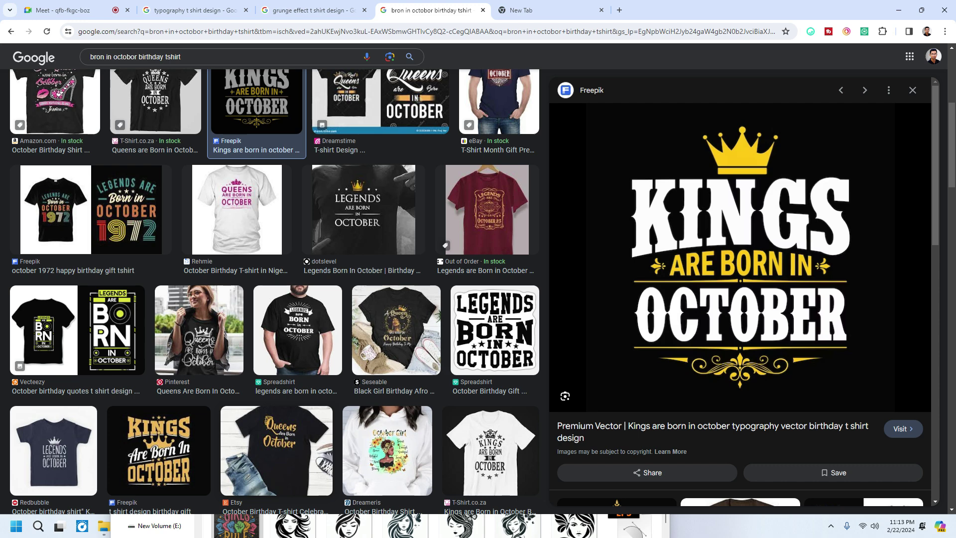
scroll(269, 291, "down", 4)
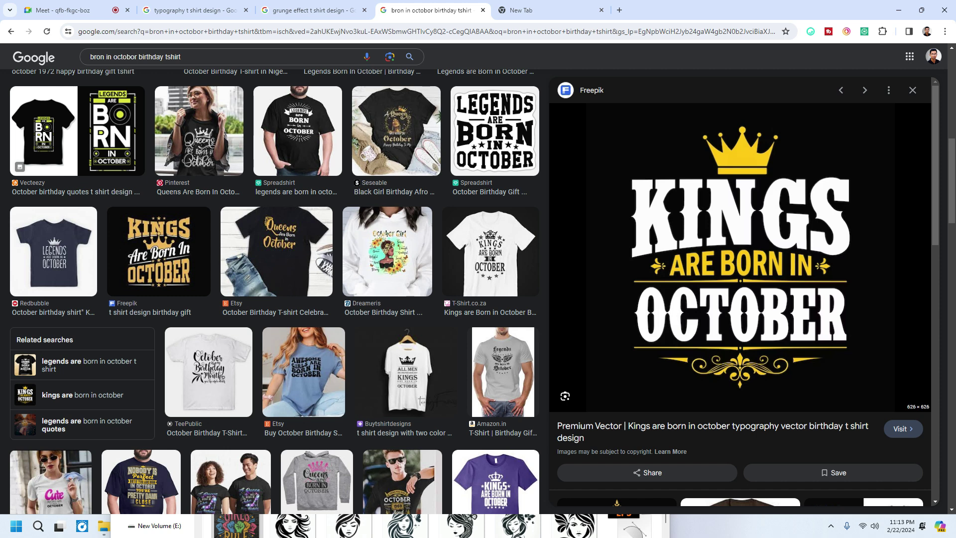
Step: Run a Google Lens search on the "Kings Are Born in October" image and copy its word "KINGS"
right_click(739, 216)
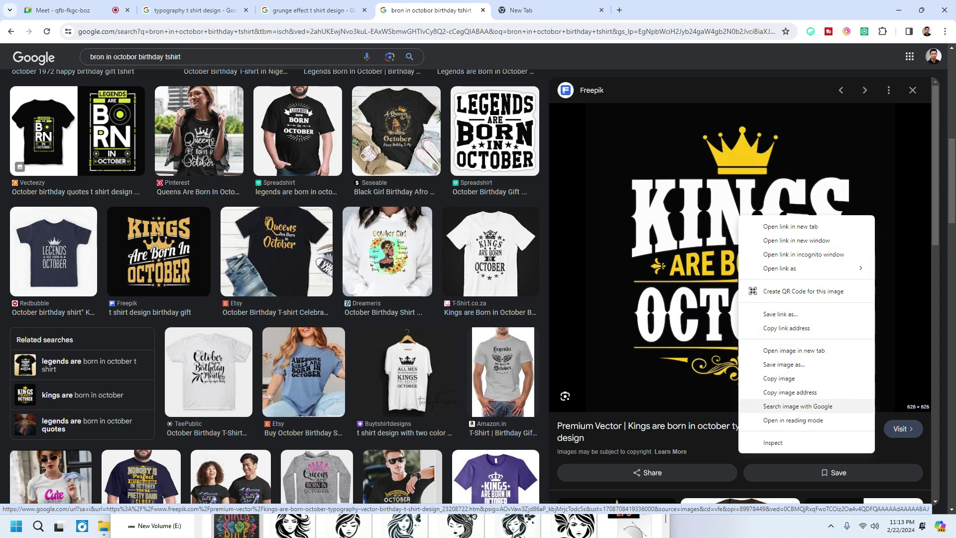
left_click(798, 406)
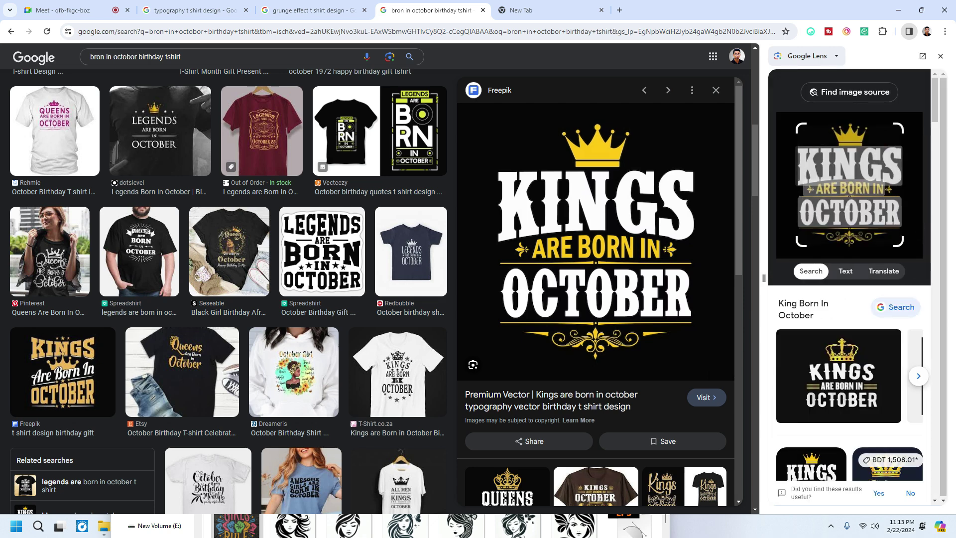
right_click(857, 166)
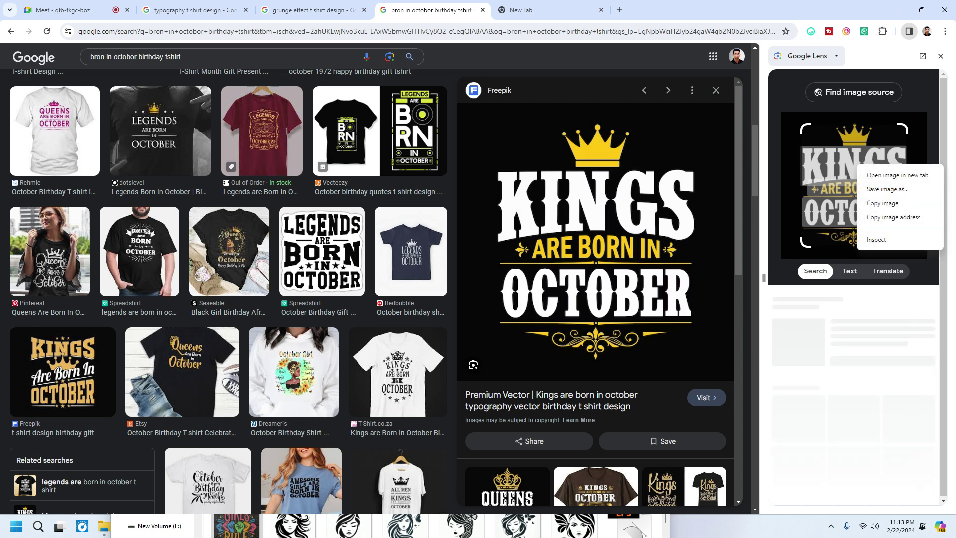
left_click(842, 166)
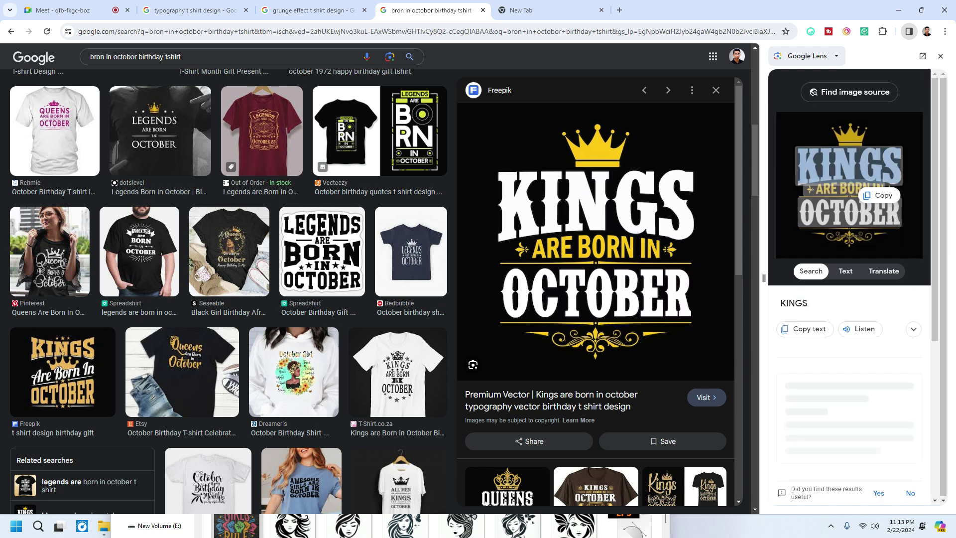
left_click(879, 195)
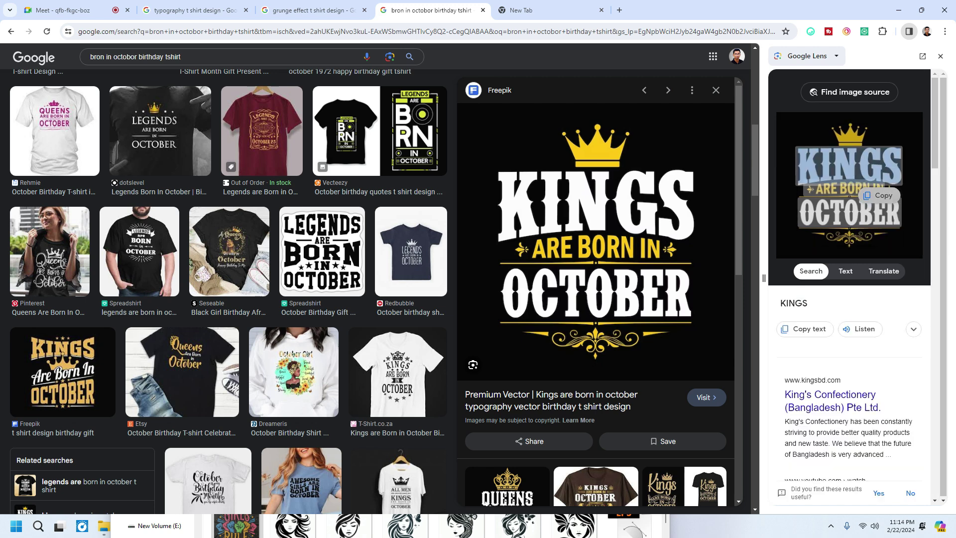
Step: Replace the image search with the suggested query "kings are born in june"
left_click_drag(180, 57, 89, 56)
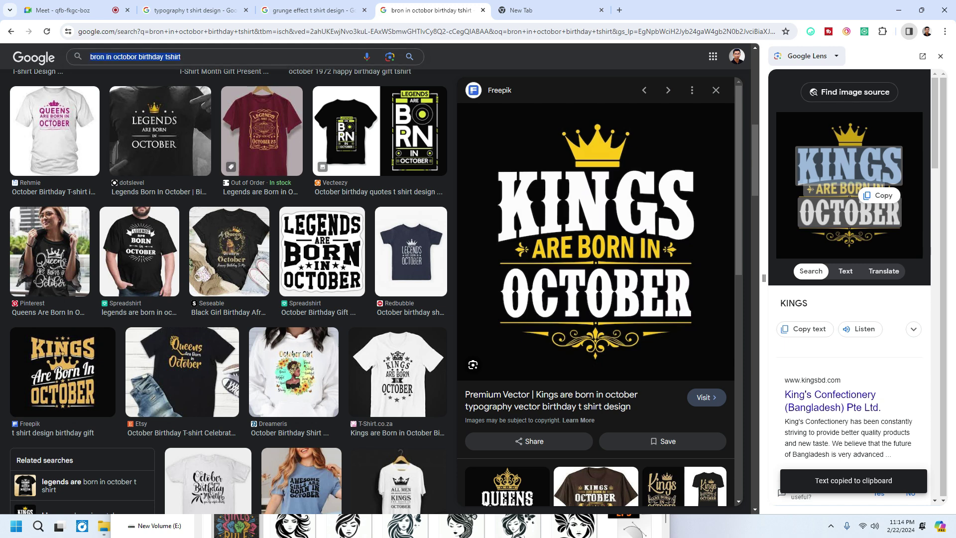
type("kin")
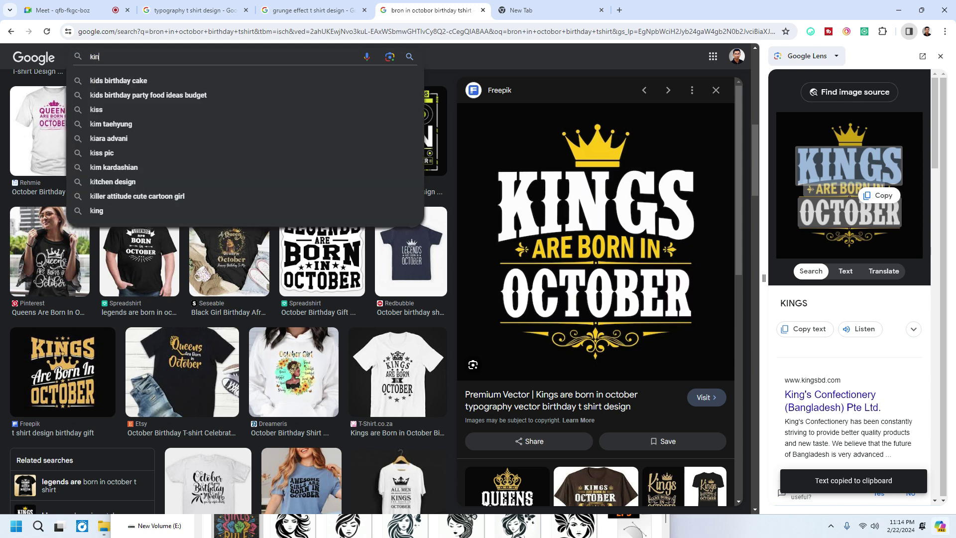
type("gs are")
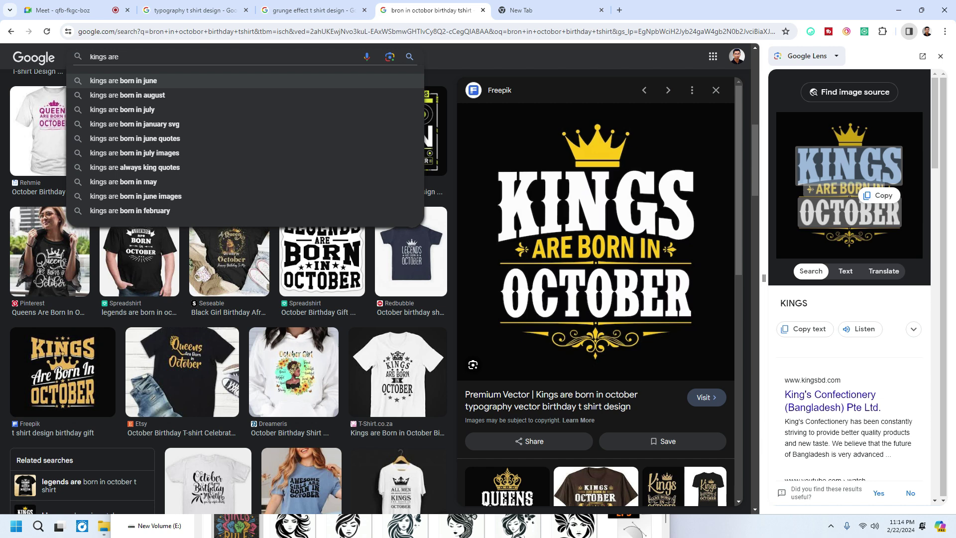
left_click(123, 80)
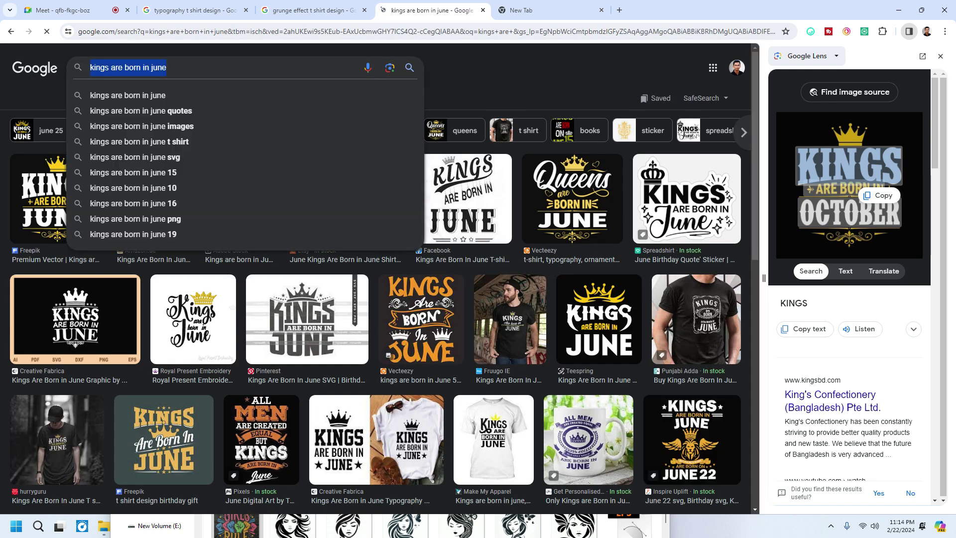
key("Escape")
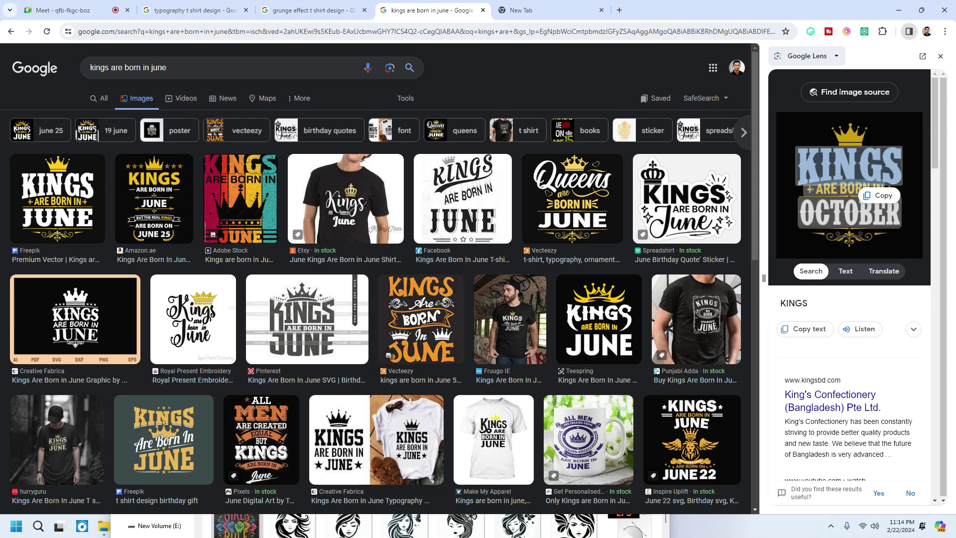
Step: Switch to the blank new tab, open Microsoft Edge in front of it and dismiss the page-restore prompt
key("ctrl+Tab")
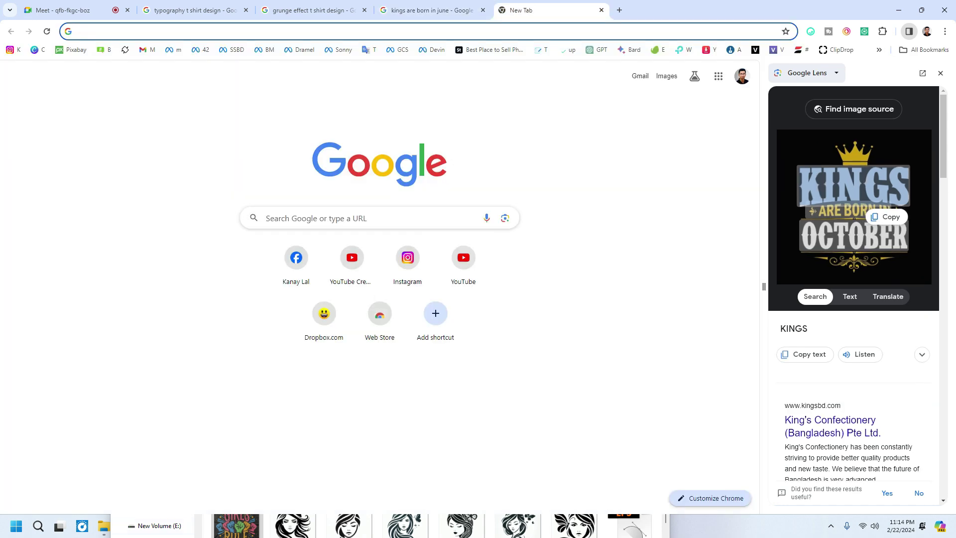
key("alt+Tab")
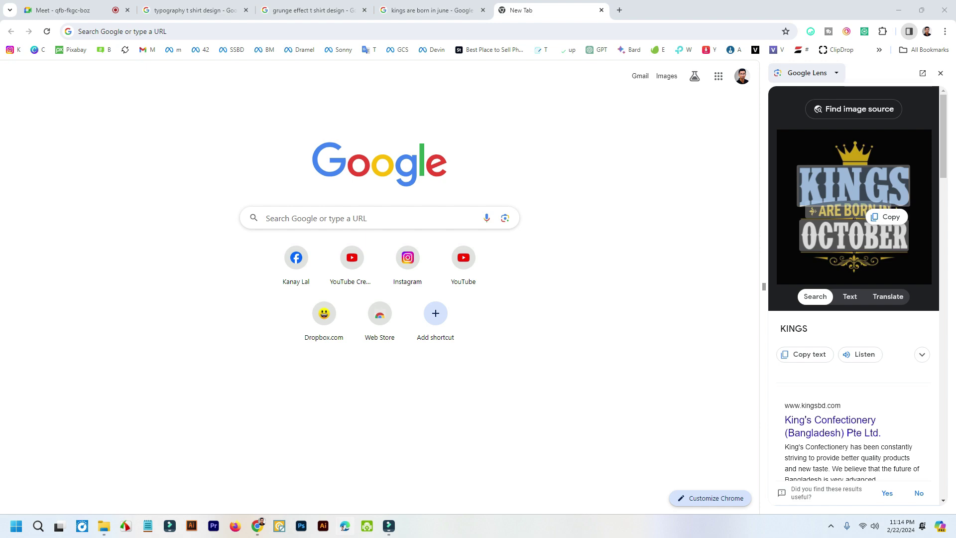
left_click(345, 526)
left_click_drag(273, 114, 451, 83)
left_click(634, 119)
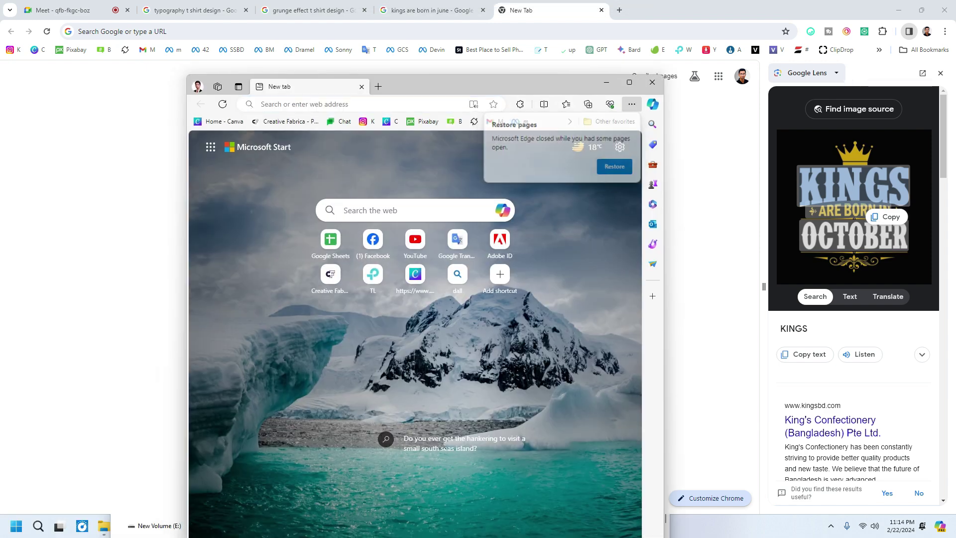
Step: Maximize Edge, open Copilot and compose the prompt: create typography tshirt design with the text "kings are born in june"
key("super+Up")
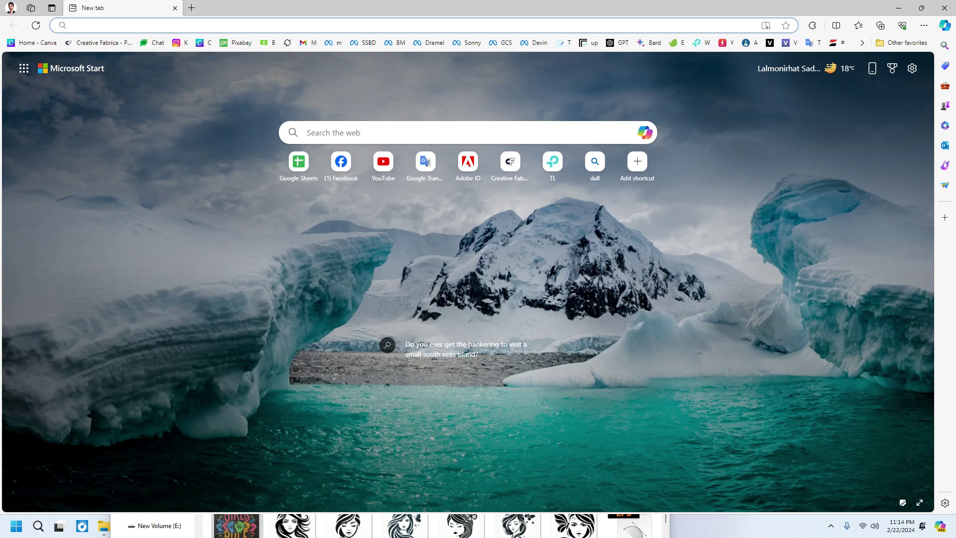
left_click(645, 132)
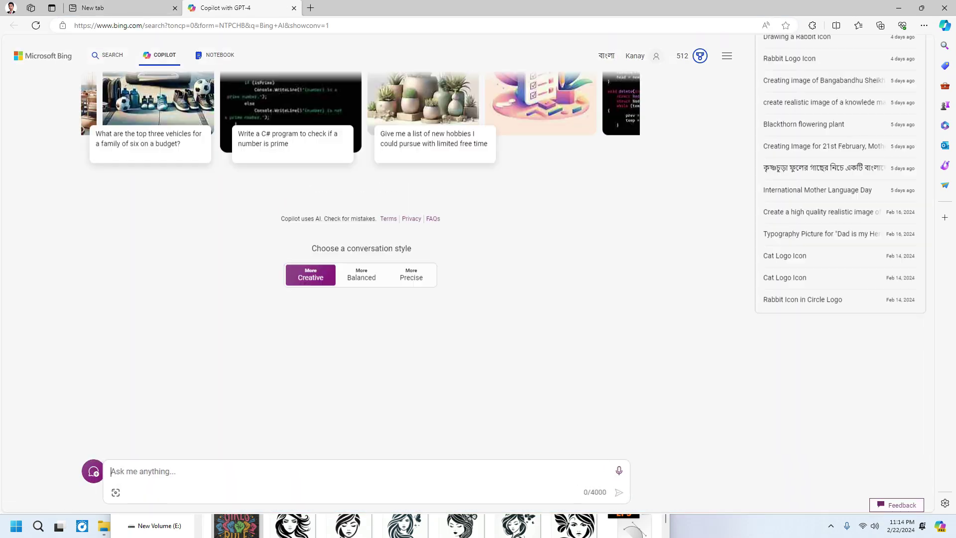
type("c")
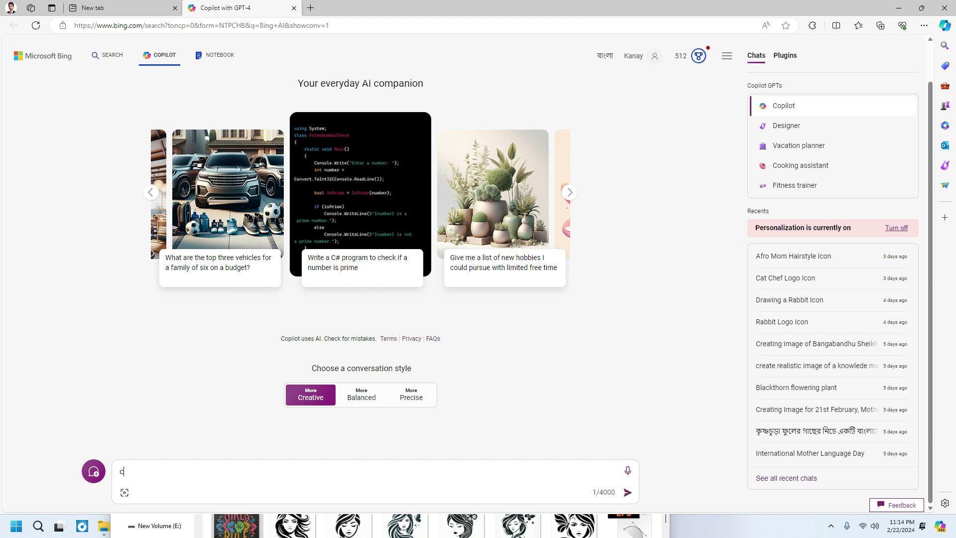
type("reate typo")
key("Tab")
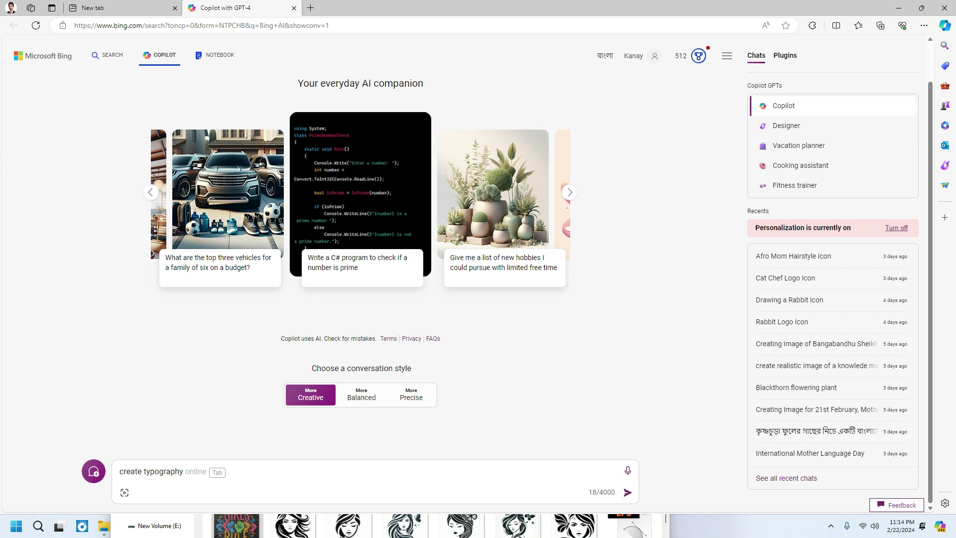
type("tshirt design with the t")
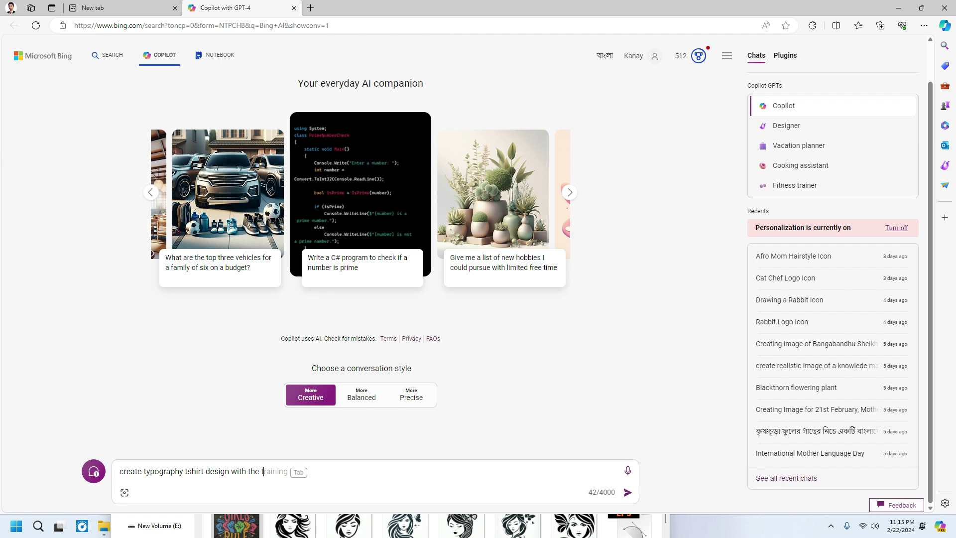
type("ext")
key("ctrl+v")
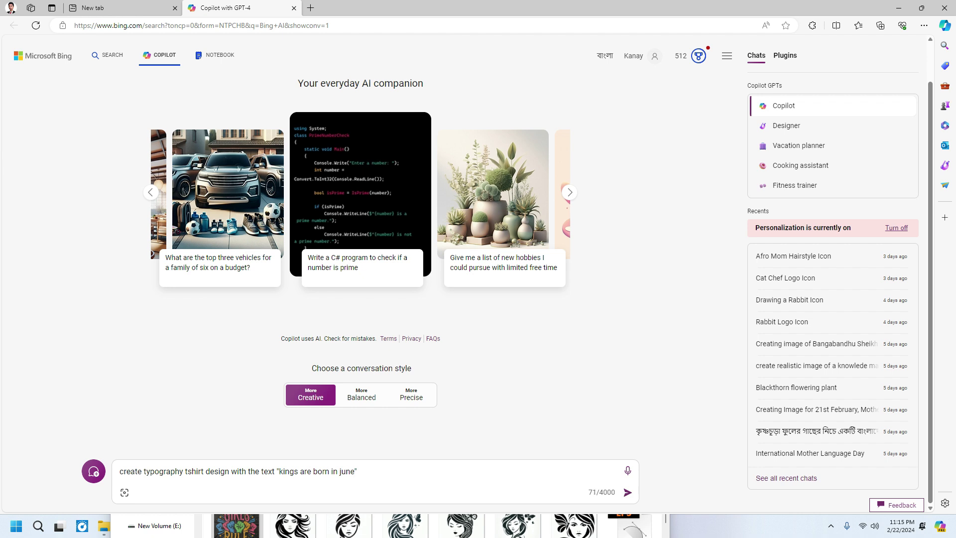
Step: Add "white background" to the end of the Copilot prompt and submit it
type("white backgrond")
key("BackSpace")
key("BackSpace")
key("BackSpace")
type("und")
key("Return")
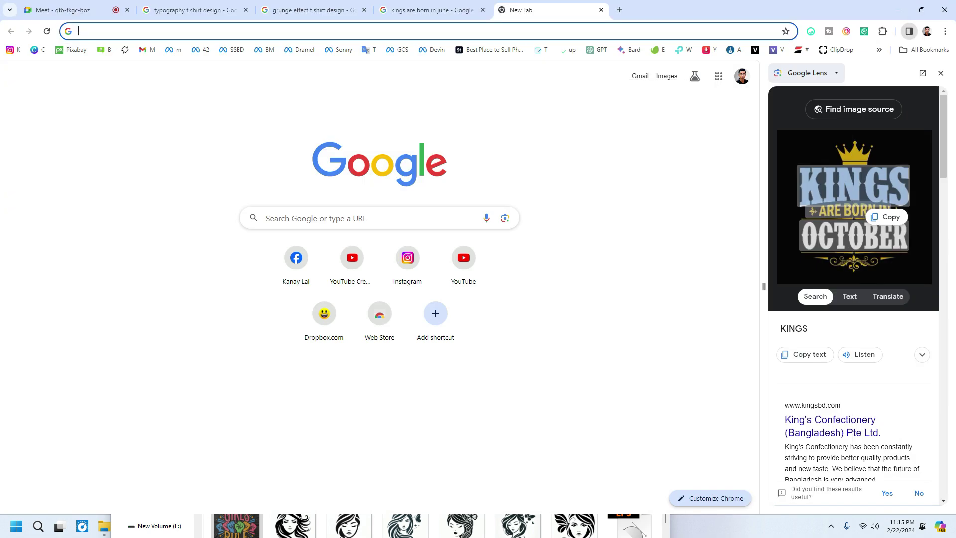
Step: Glance at Chrome's "kings are born in june" image results, return to the blank new tab and close its Google Lens panel
left_click(431, 10)
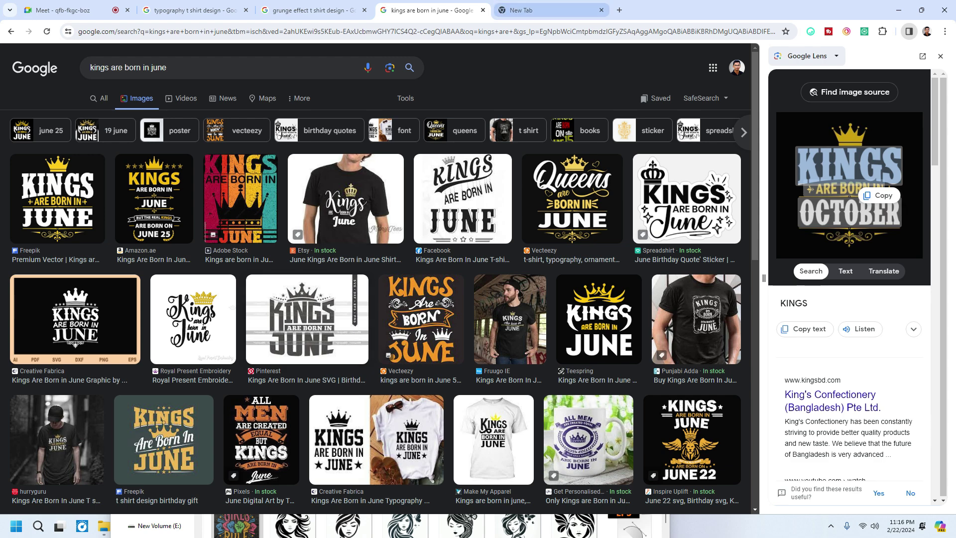
left_click(545, 10)
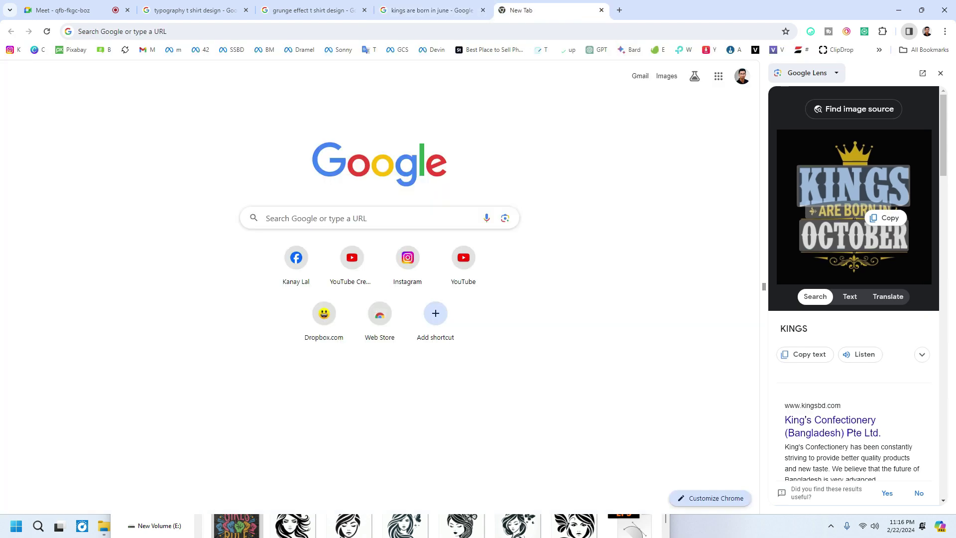
left_click(79, 31)
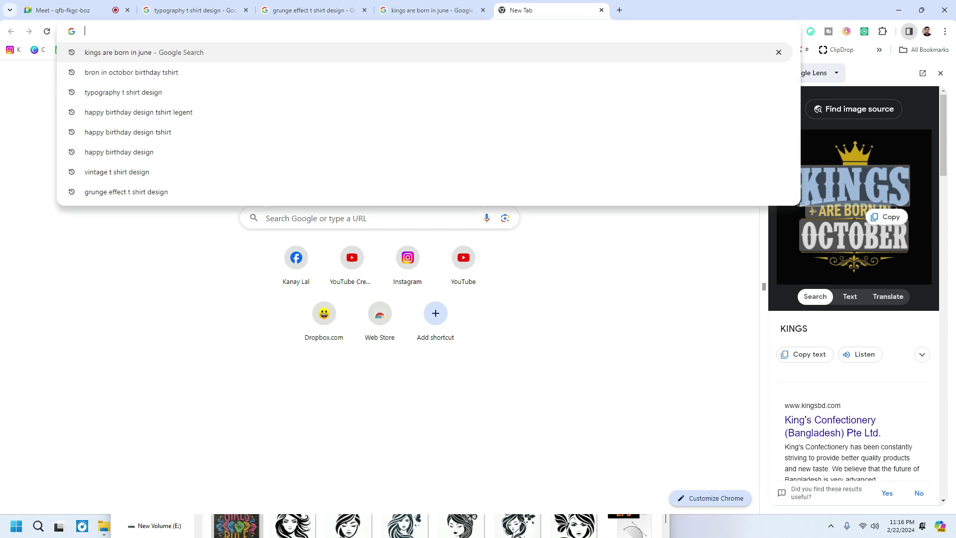
left_click(940, 73)
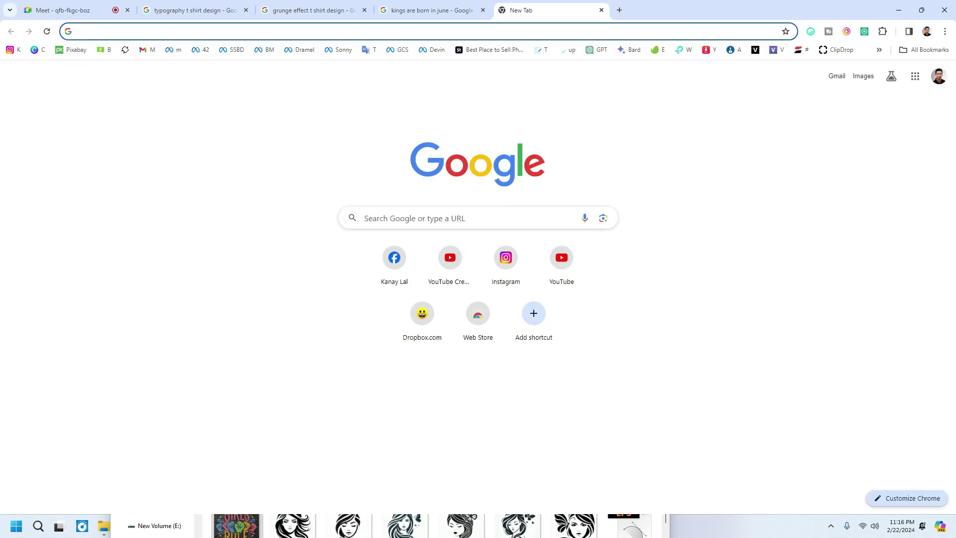
left_click(833, 127)
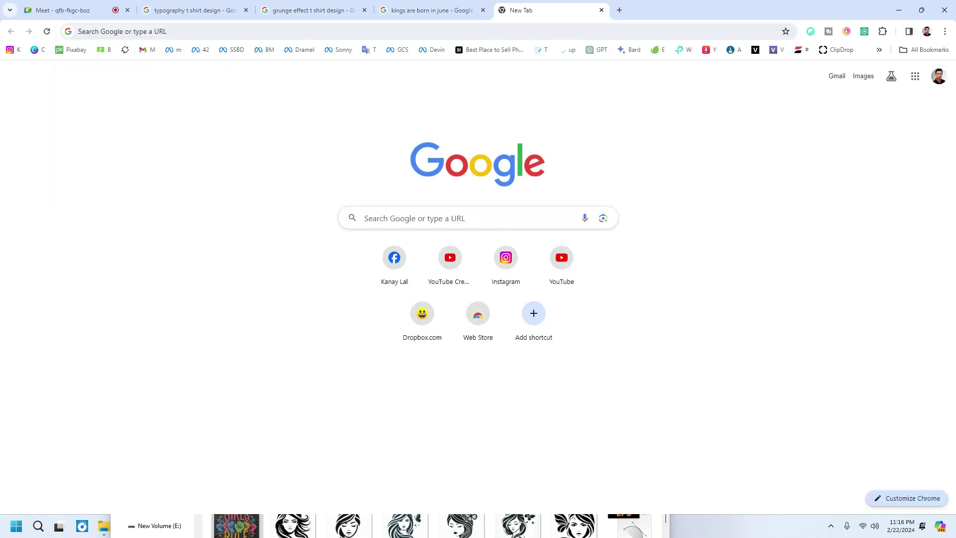
Step: Search Google for "google fonts" from the blank new tab
left_click(84, 31)
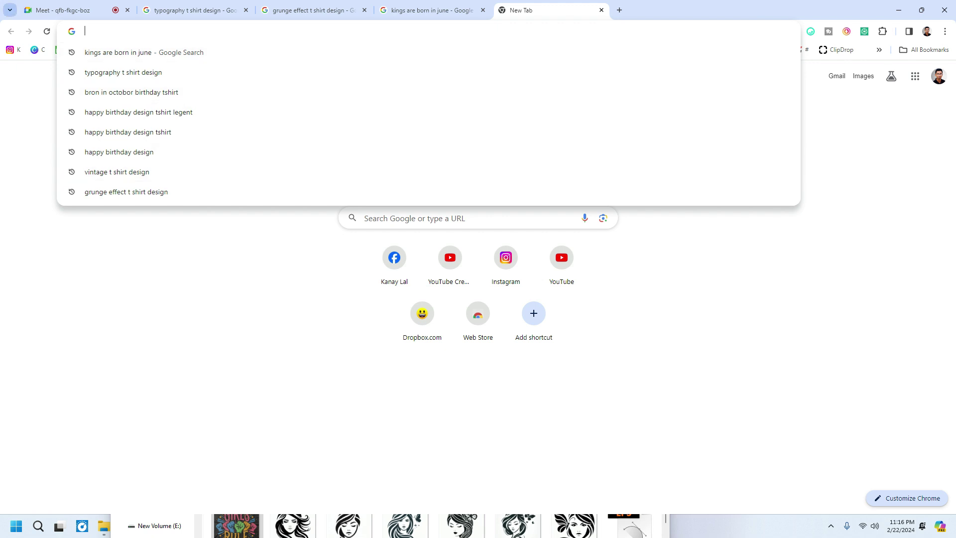
type("g")
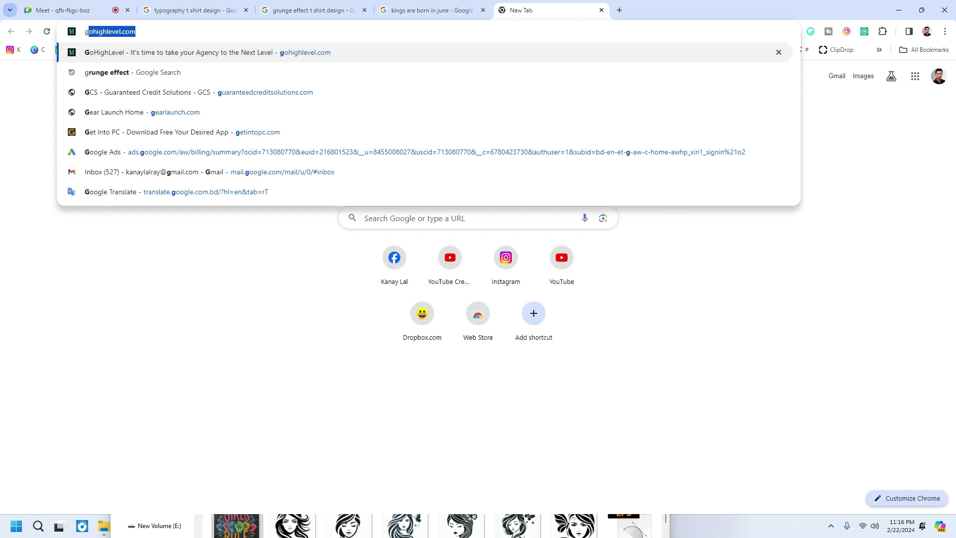
type("oogle ")
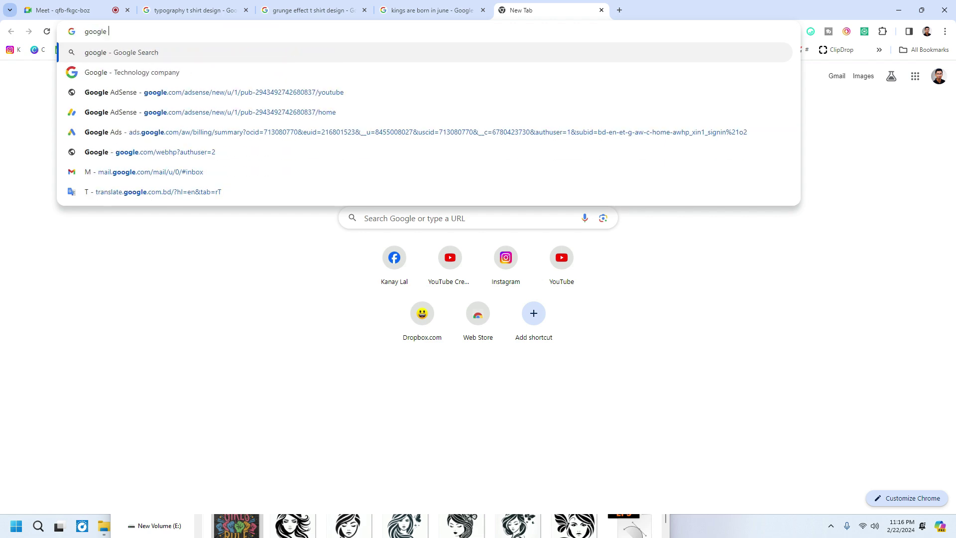
type("fonts")
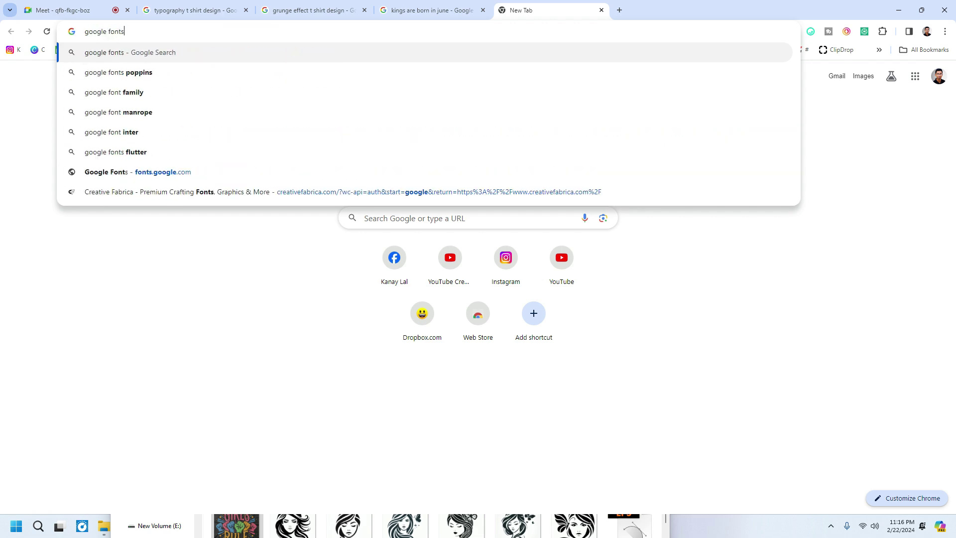
key("Return")
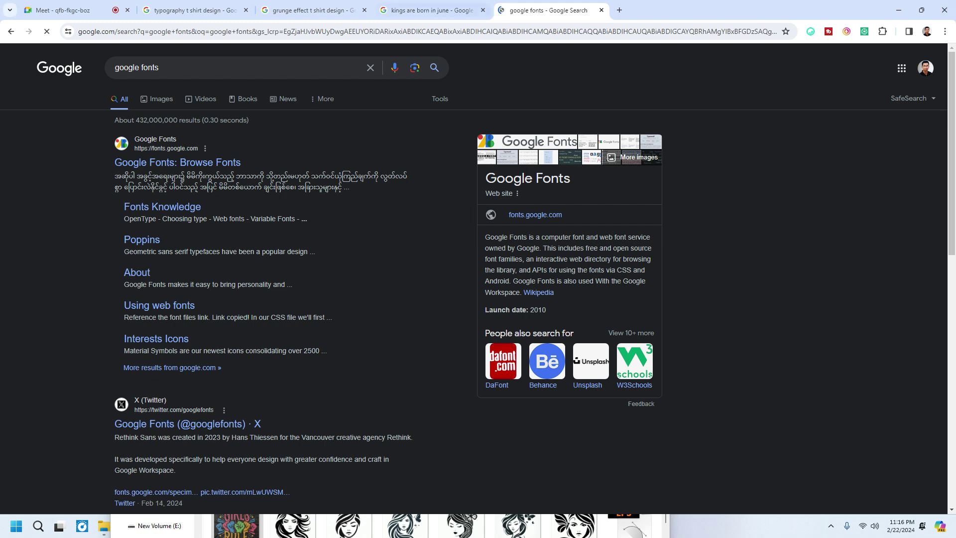
Step: Open the "Google Fonts: Browse Fonts" result in a new tab and close the search results tab
right_click(164, 164)
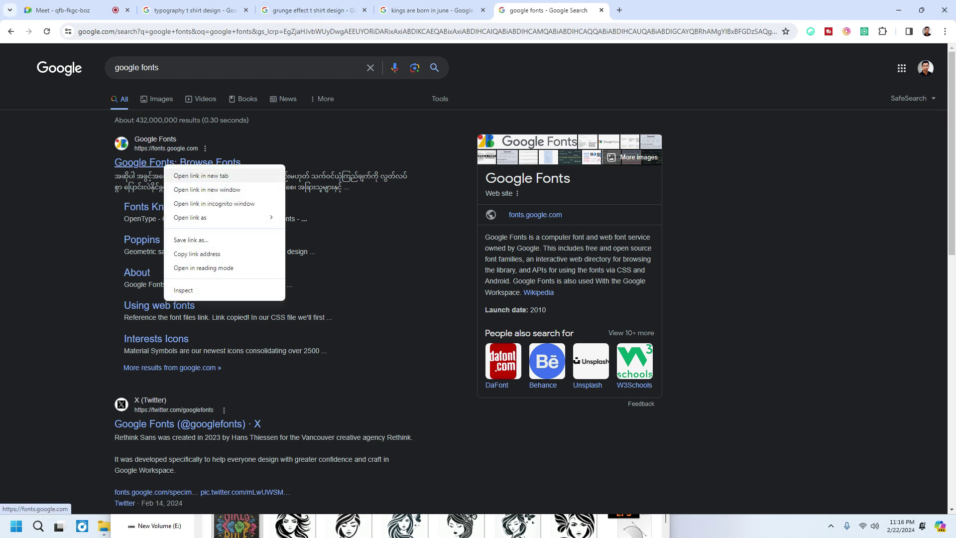
left_click(201, 176)
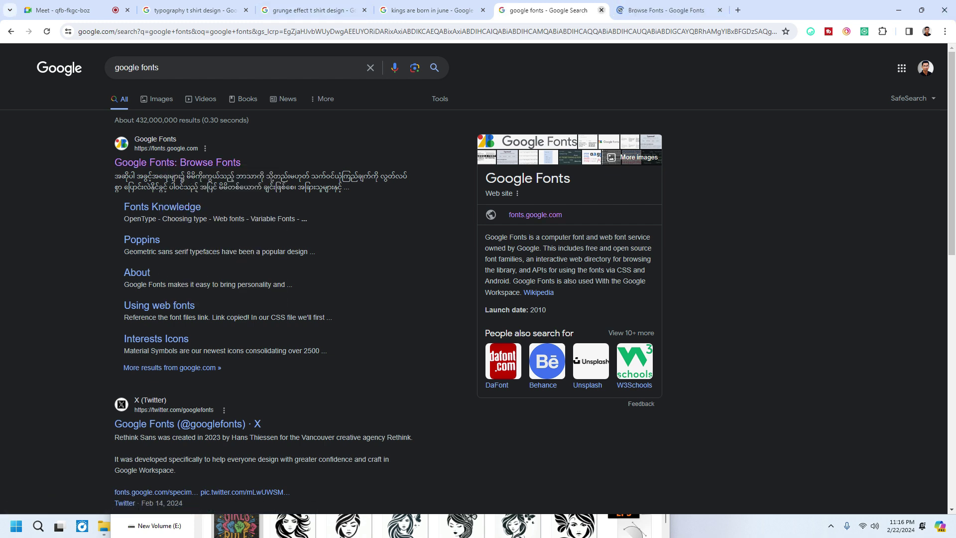
left_click(602, 10)
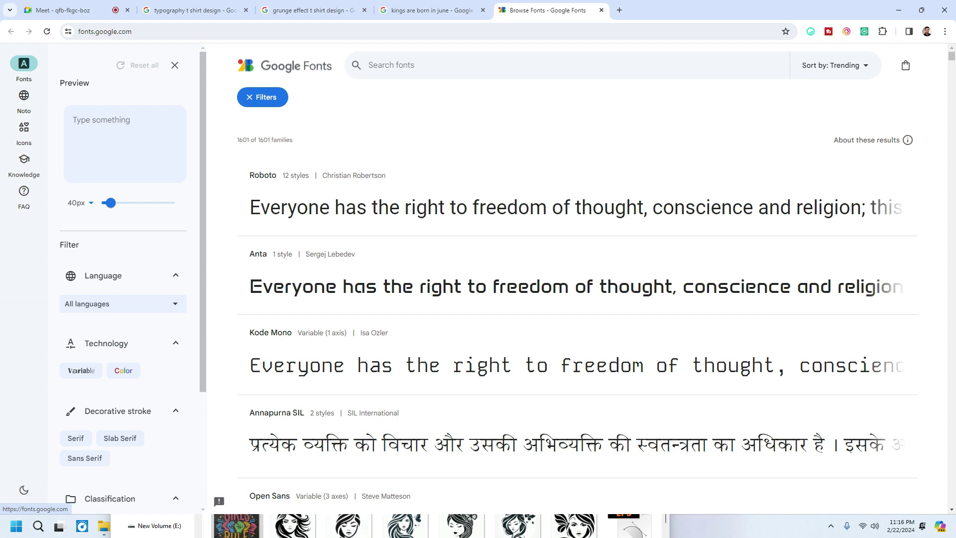
Step: Hide the Google Fonts filters and look through the trending font families
left_click(175, 65)
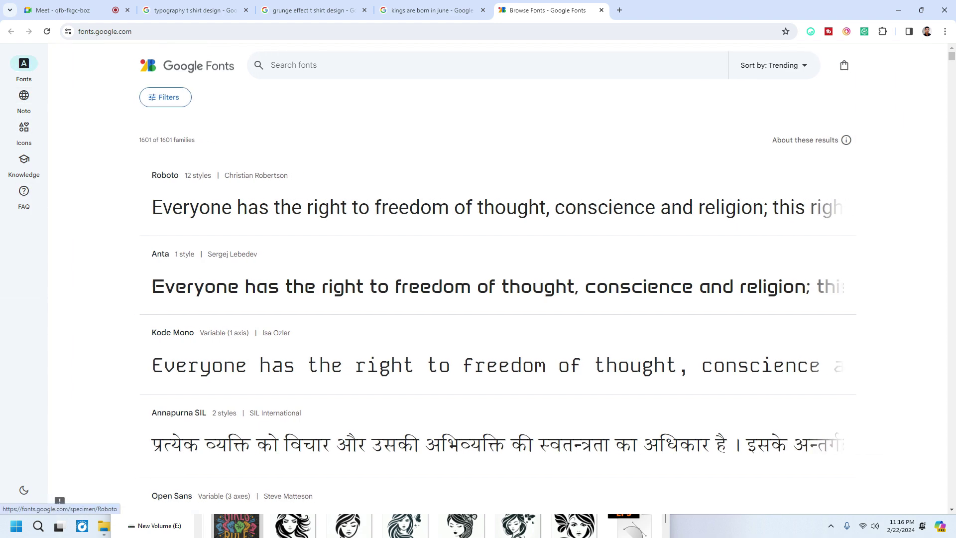
scroll(498, 299, "down", 20)
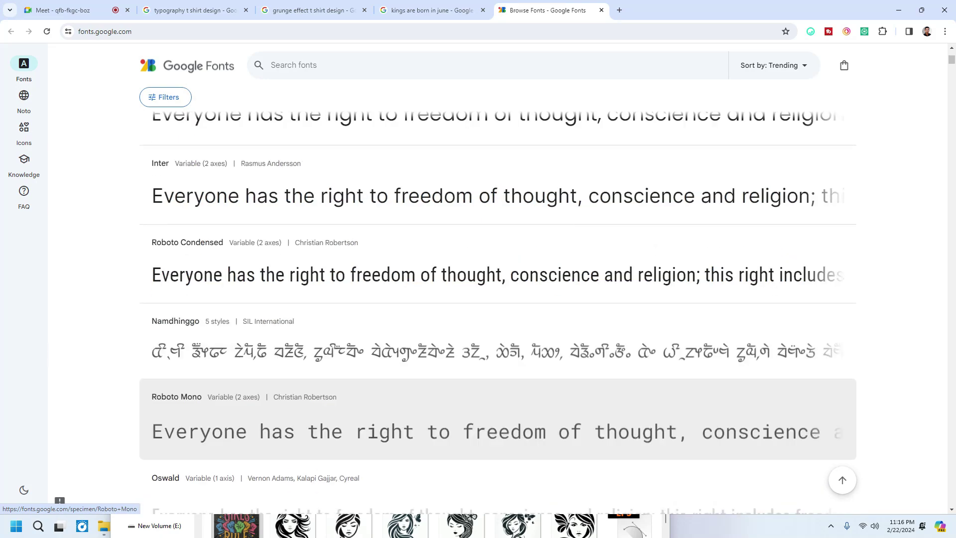
scroll(498, 299, "down", 15)
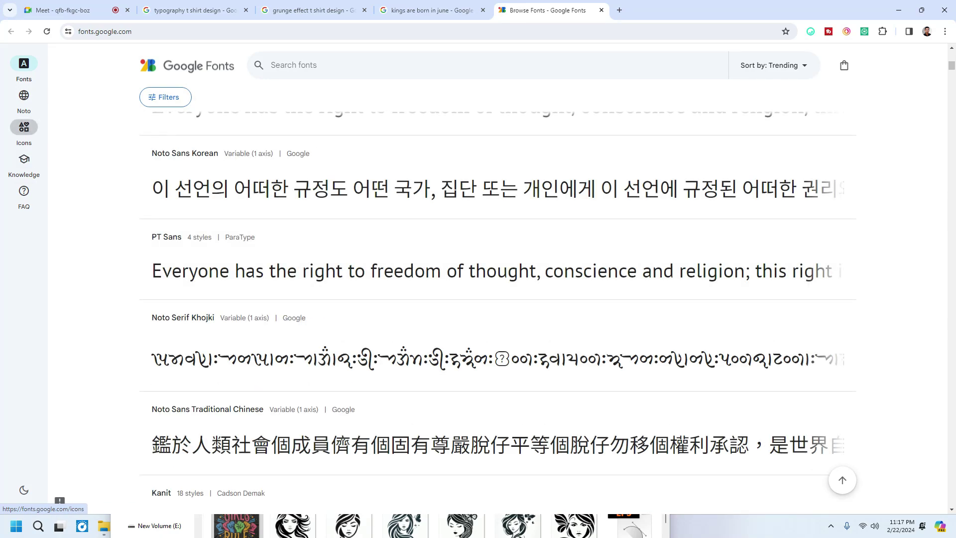
Step: Look through the Google Fonts icon collection, from UI actions on to the people, weather and health symbols
left_click(24, 128)
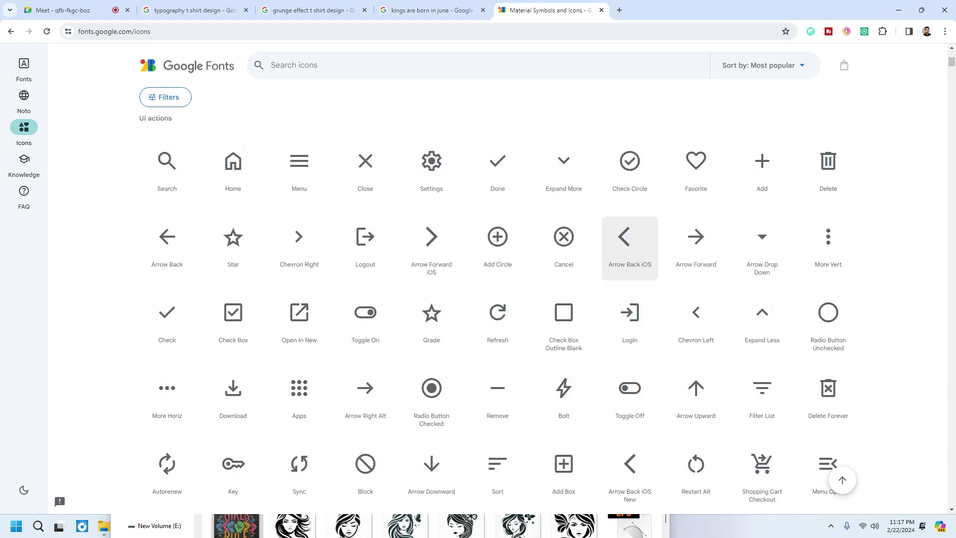
scroll(59, 491, "down", 20)
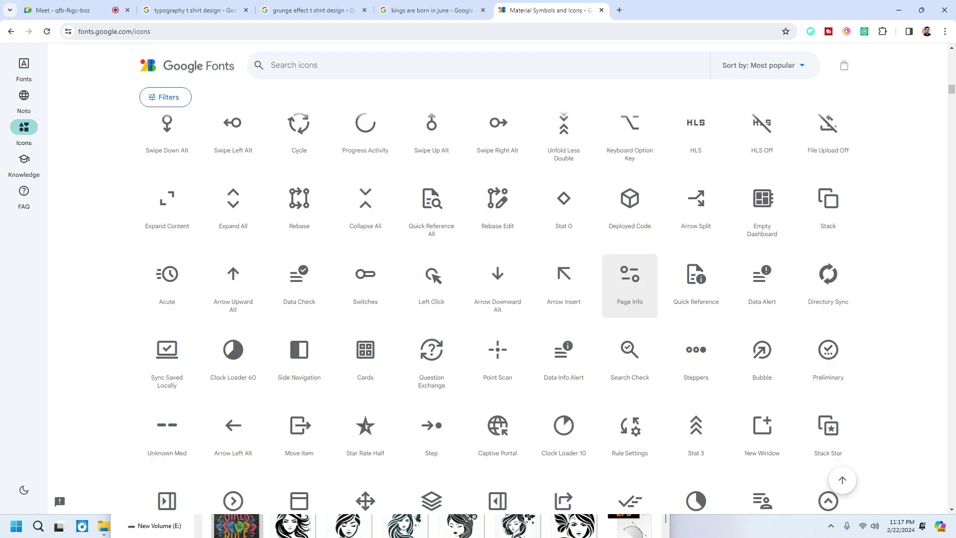
scroll(58, 491, "down", 20)
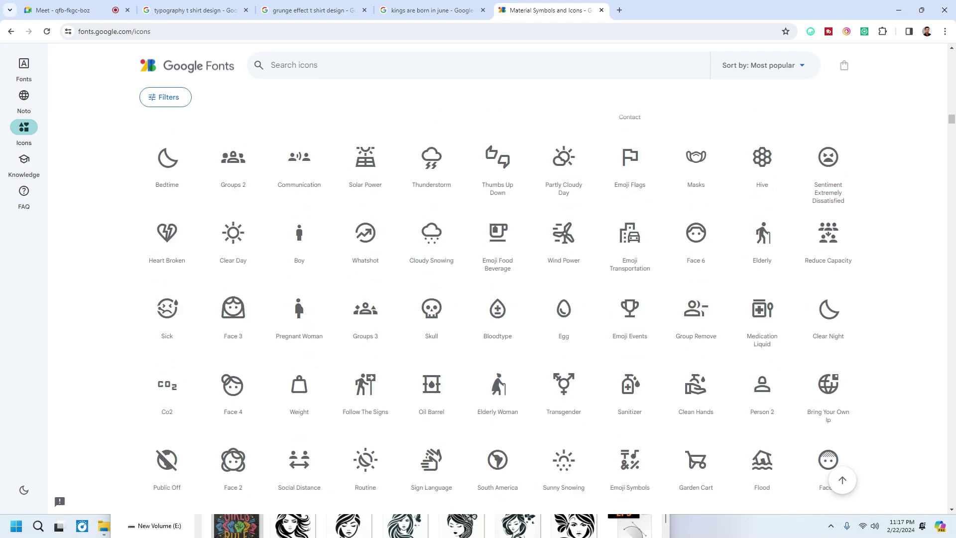
scroll(58, 491, "down", 20)
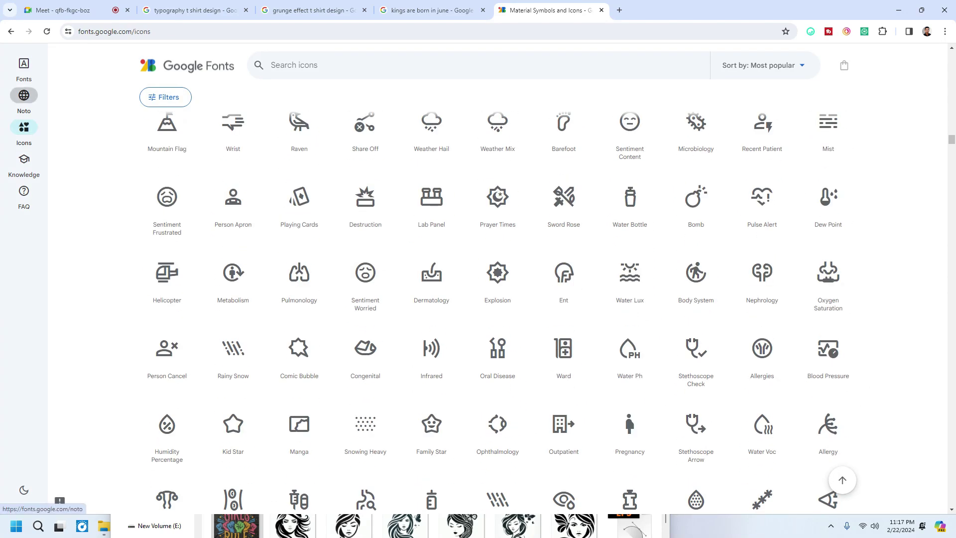
Step: Examine the Noto page's font samples, including Noto Color Emoji, and its design articles and videos
left_click(24, 95)
scroll(59, 491, "down", 9)
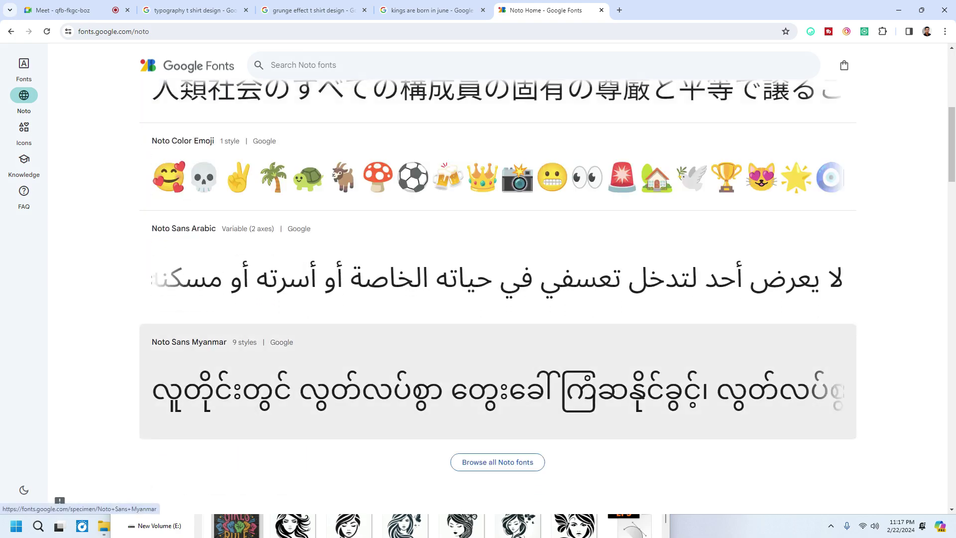
scroll(498, 279, "up", 4)
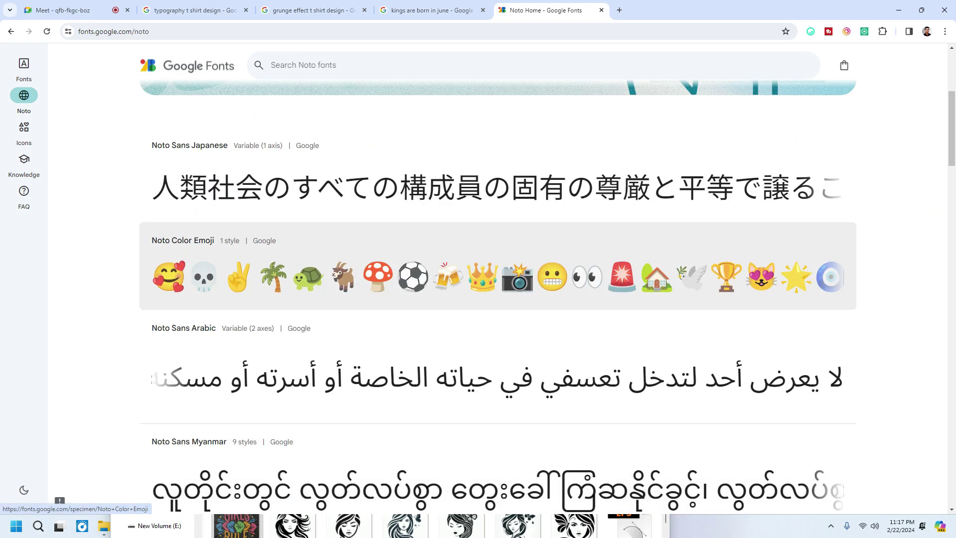
scroll(498, 279, "down", 15)
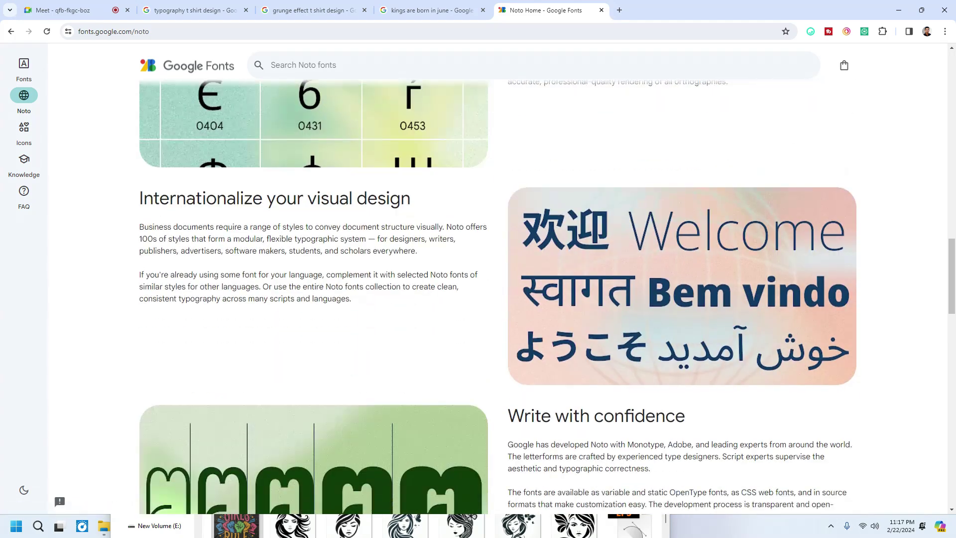
scroll(497, 279, "down", 15)
Step: Return to the Google Fonts family list, look through more families and show the filters to review the stroke and classification options
left_click(23, 64)
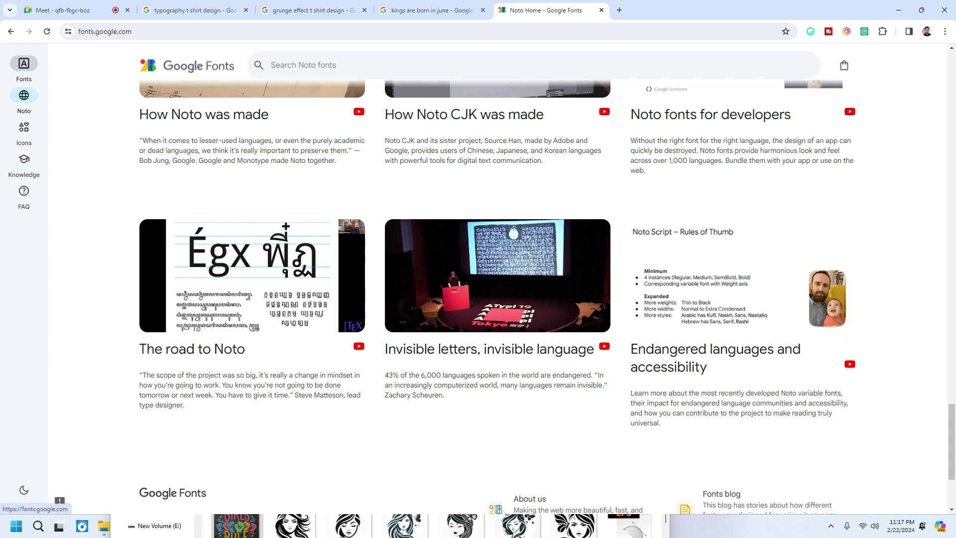
scroll(498, 281, "down", 10)
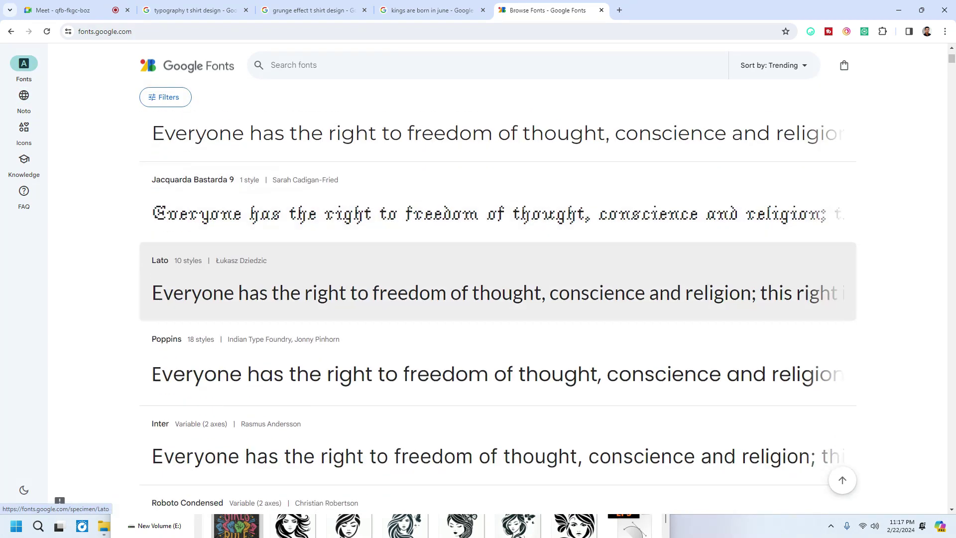
scroll(498, 281, "down", 10)
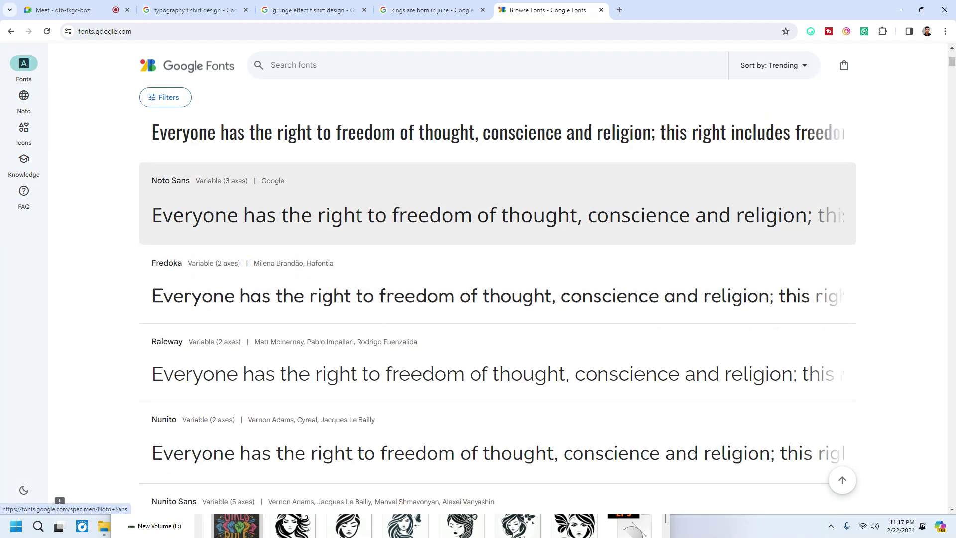
scroll(498, 281, "down", 10)
left_click(164, 97)
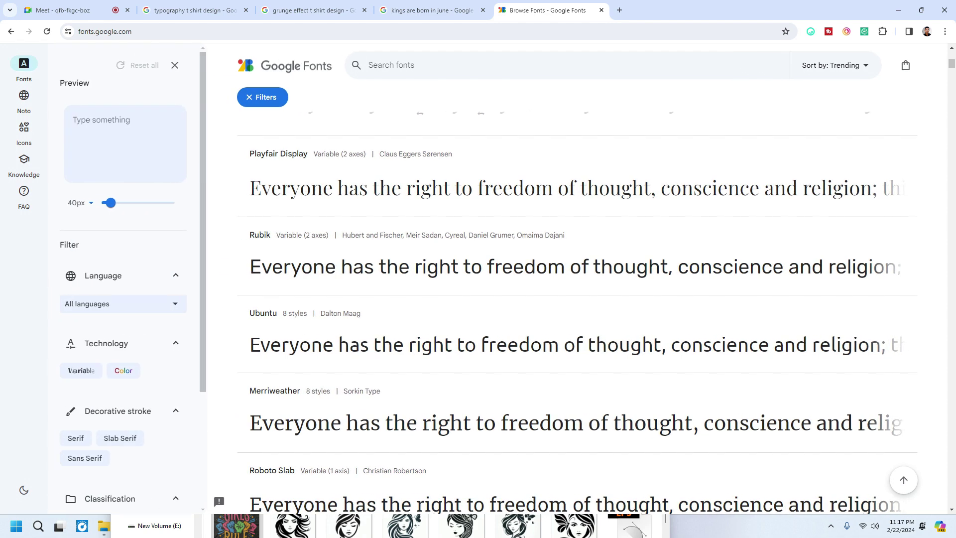
scroll(119, 249, "down", 2)
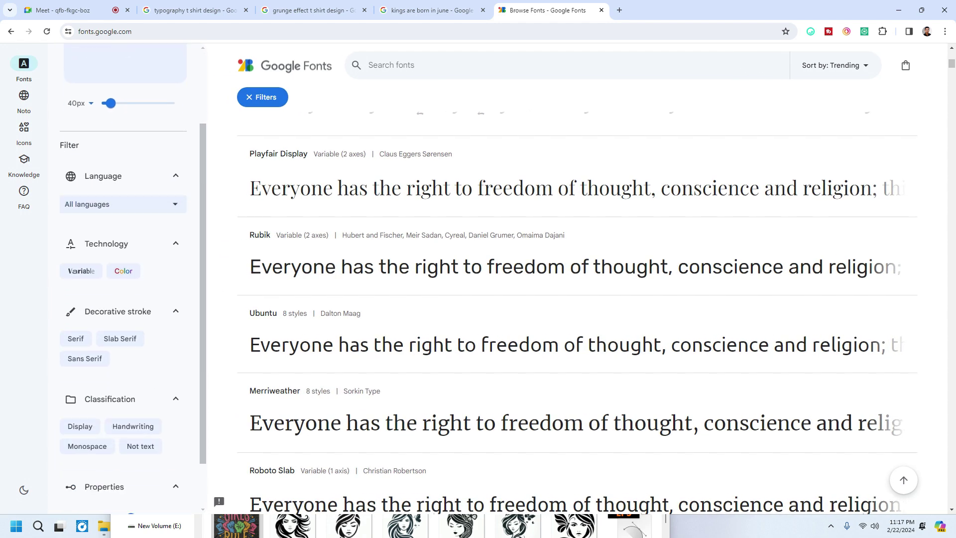
Step: Look at the script language options and filter the font families to the Handwriting classification
left_click(105, 204)
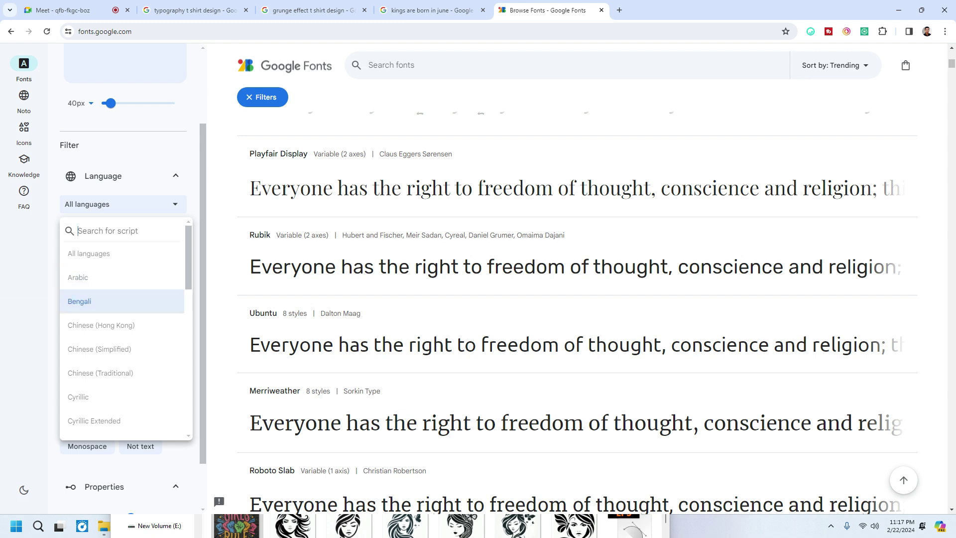
left_click(123, 205)
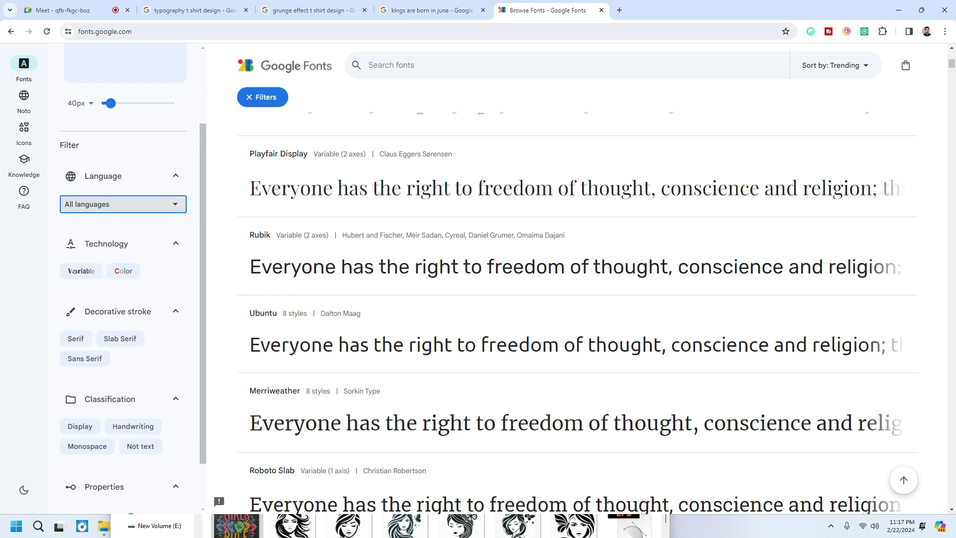
scroll(70, 213, "down", 1)
scroll(137, 386, "down", 2)
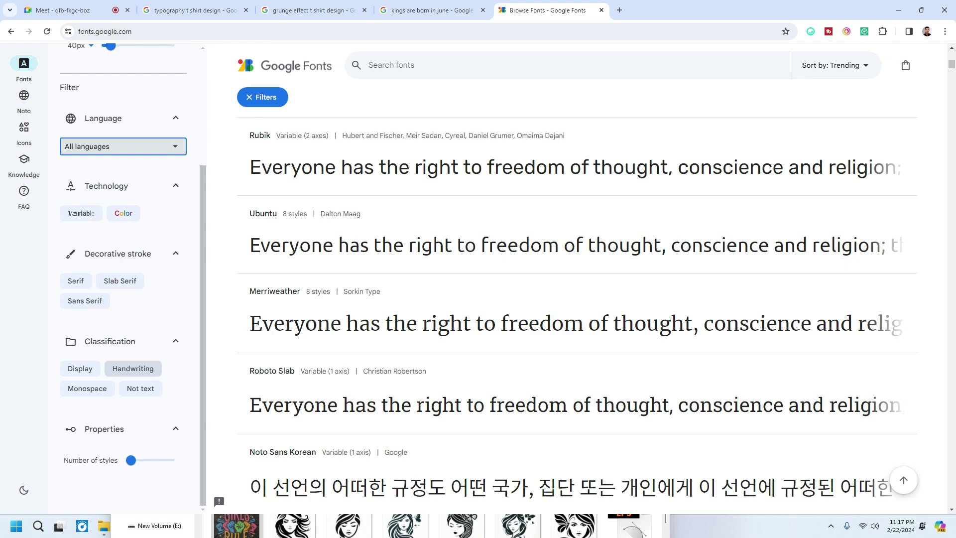
left_click(133, 369)
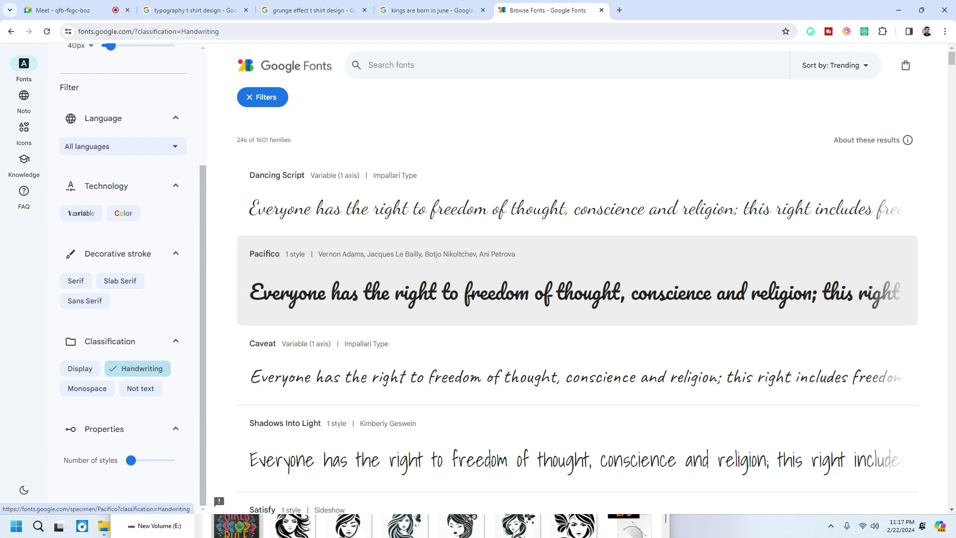
Step: Look through the handwriting font families, from Dancing Script on to Style Script and Slackside One
scroll(371, 299, "down", 15)
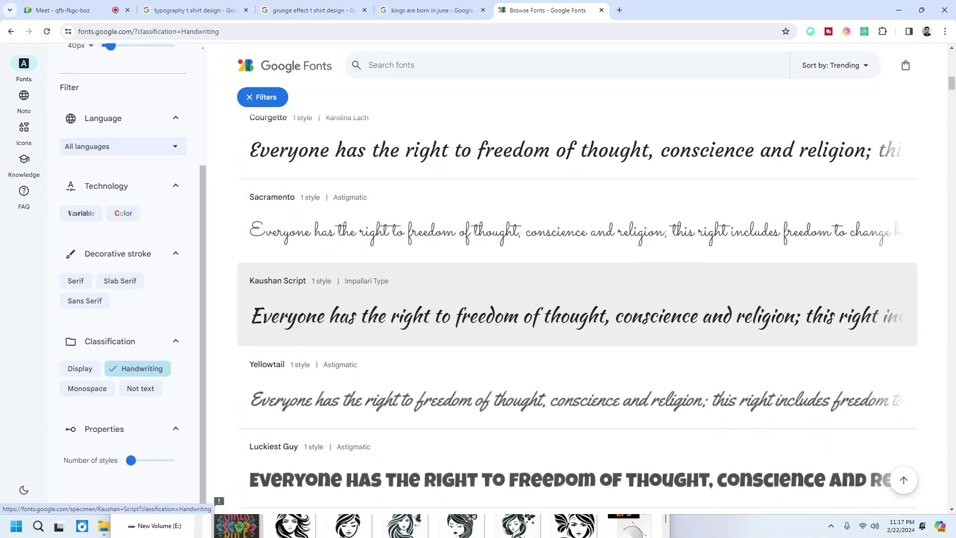
scroll(577, 299, "down", 18)
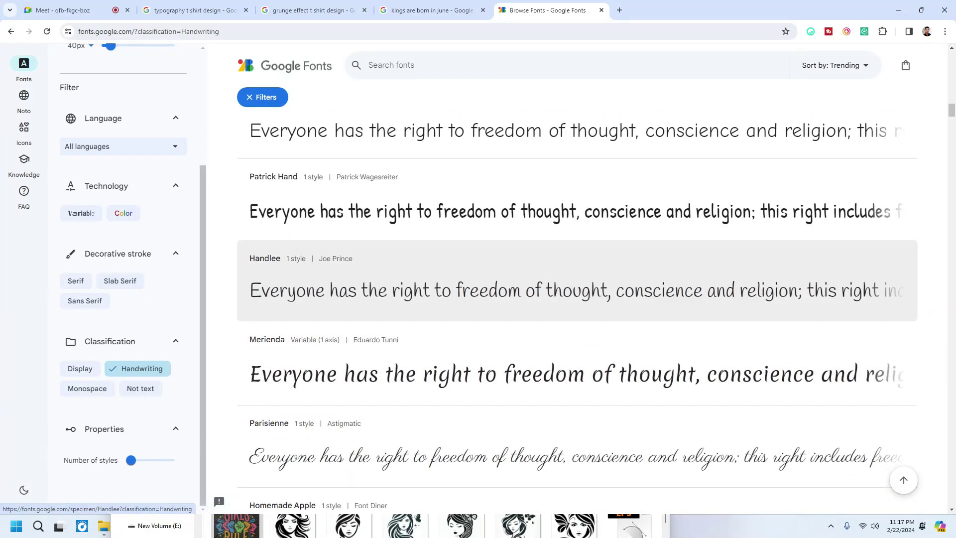
scroll(577, 298, "down", 15)
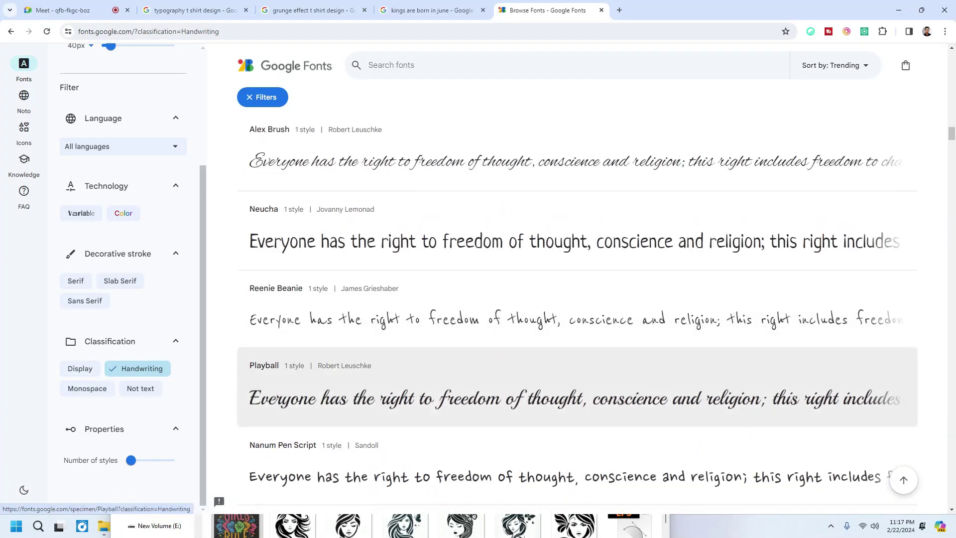
scroll(578, 299, "down", 15)
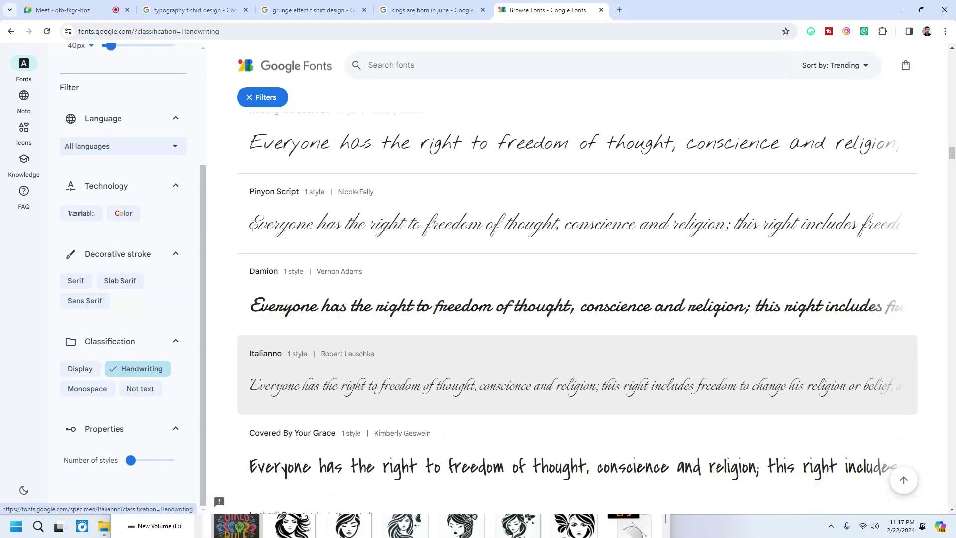
scroll(577, 299, "down", 15)
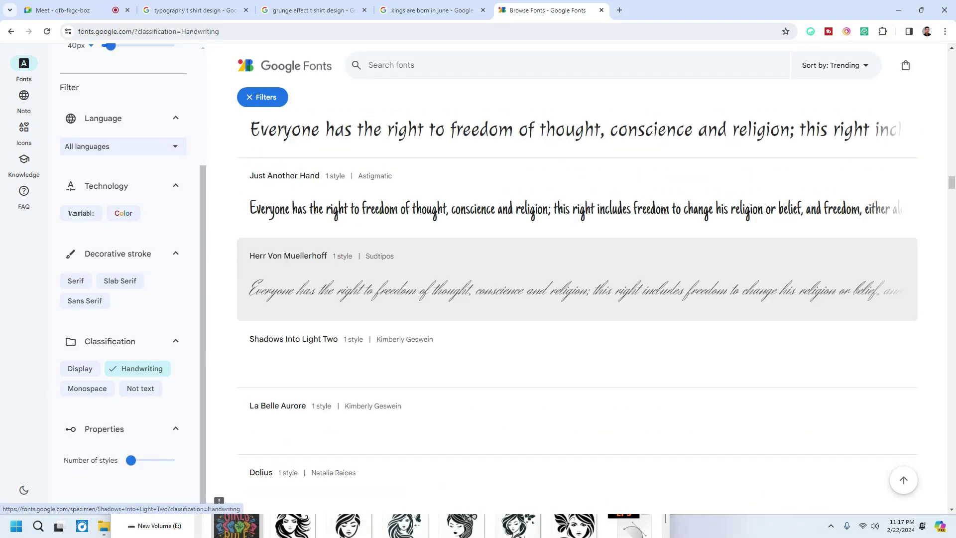
scroll(578, 316, "down", 15)
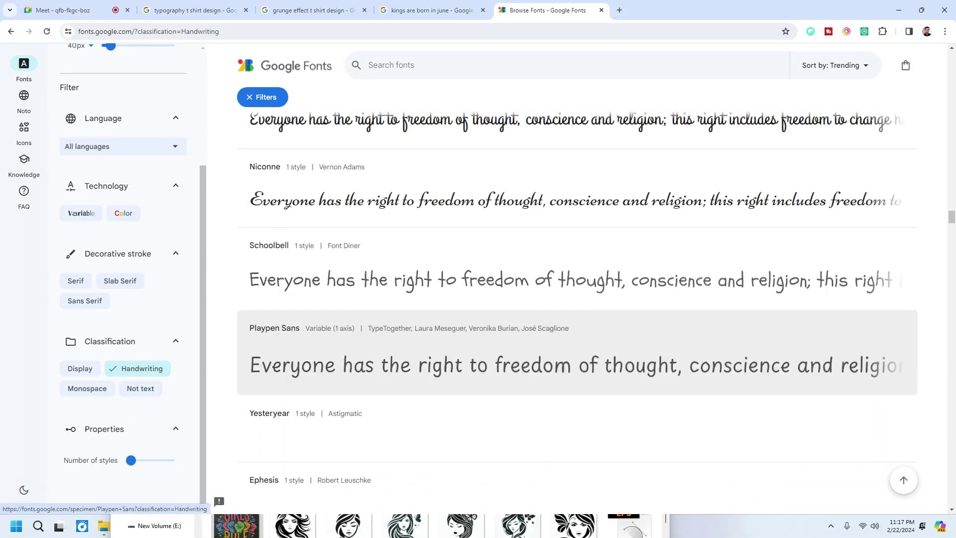
scroll(577, 384, "down", 5)
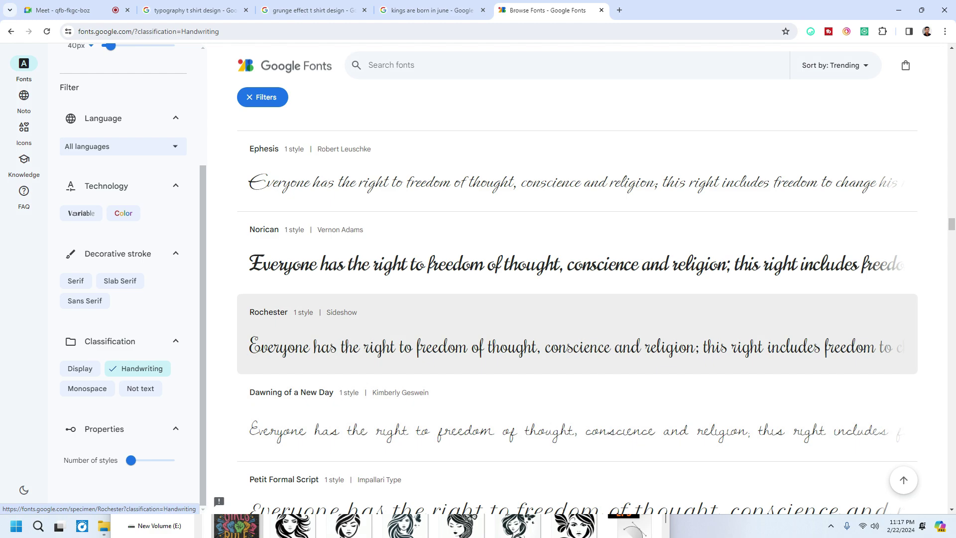
scroll(577, 279, "down", 6)
scroll(578, 299, "down", 8)
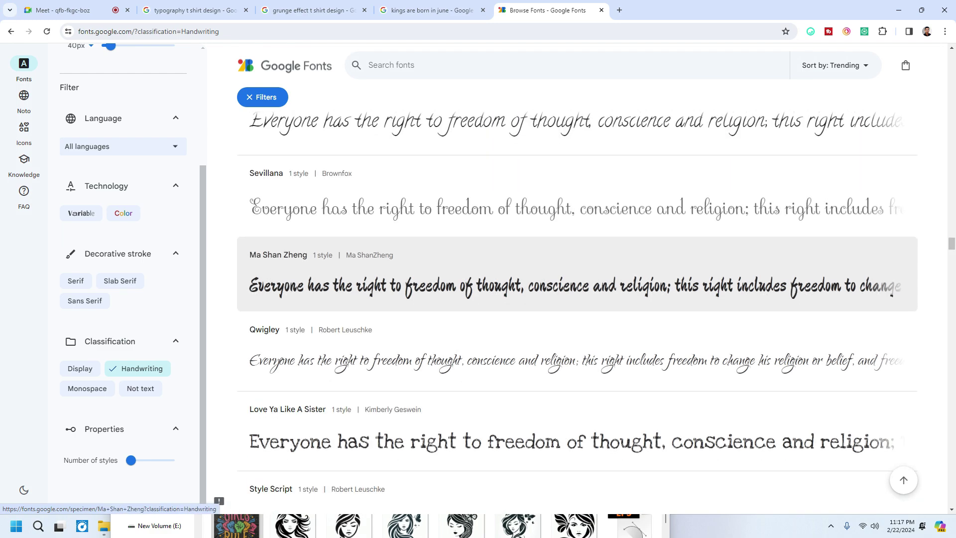
scroll(578, 298, "down", 5)
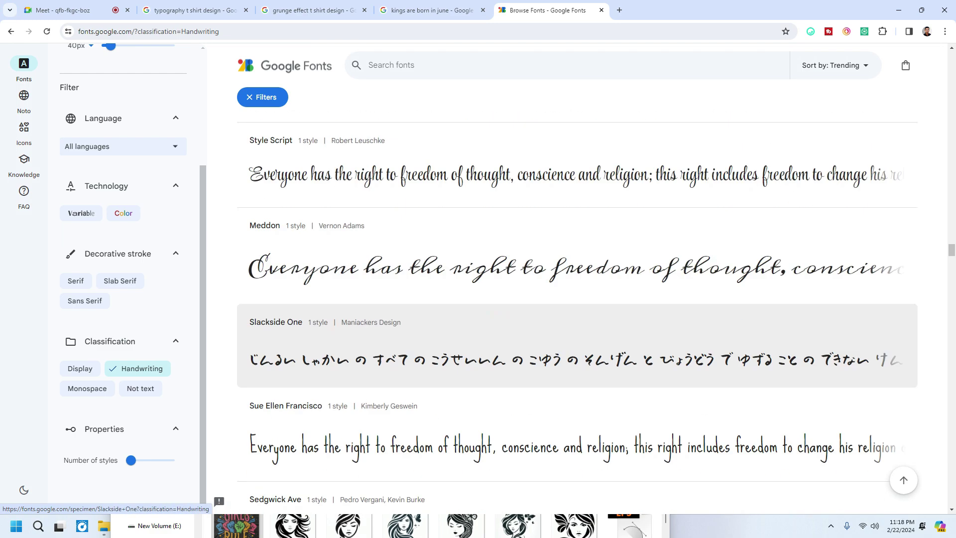
Step: Open the Style Script font page and preview its Regular 400 style with the text "kings are born in june"
left_click(498, 169)
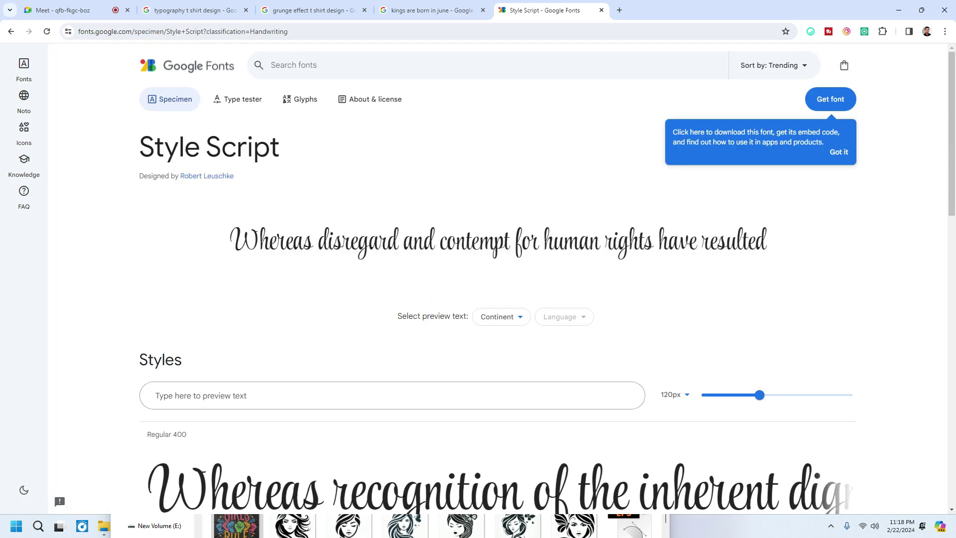
scroll(498, 279, "down", 3)
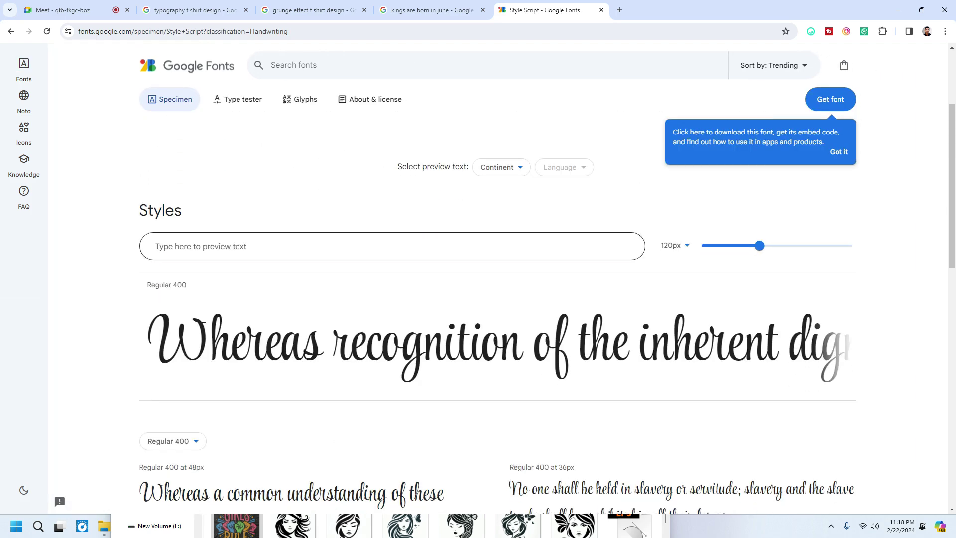
left_click(319, 246)
type("kings are born in june")
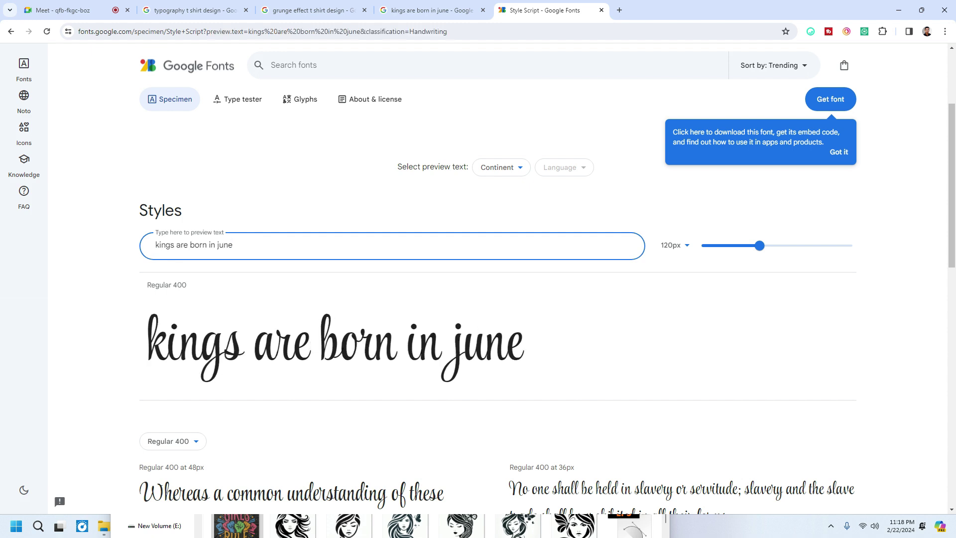
Step: Capitalize the initials in the preview text so it reads "Kings Are Born in June"
left_click_drag(156, 245, 160, 245)
key("ctrl+k")
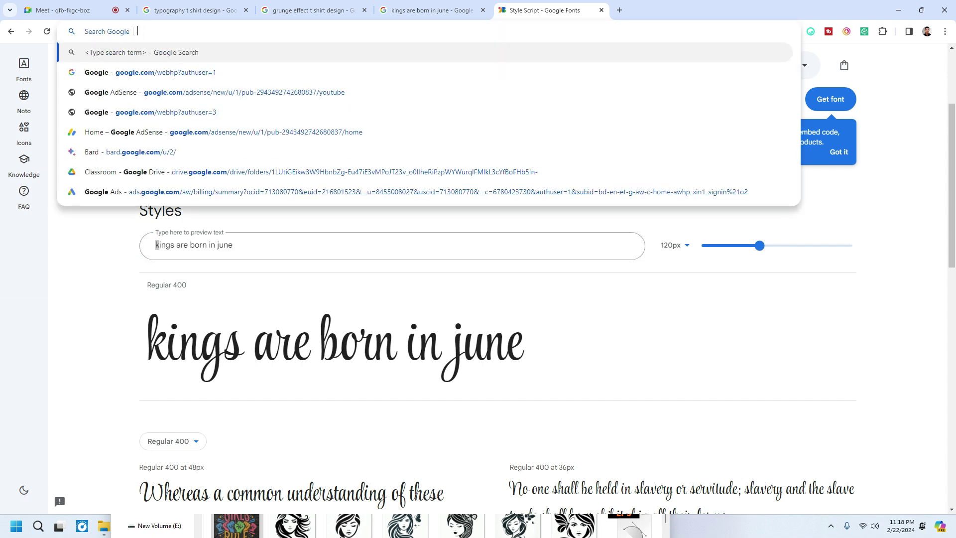
key("Escape")
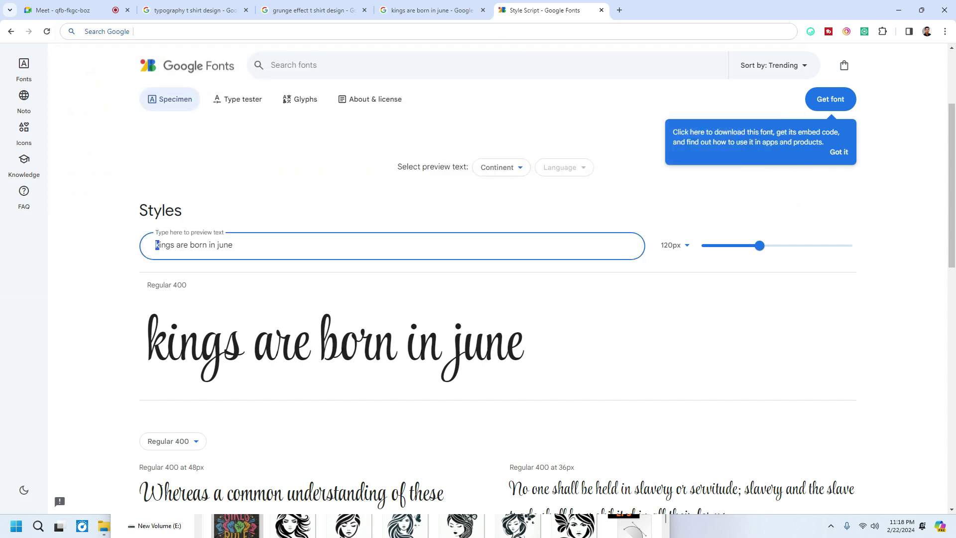
type("K")
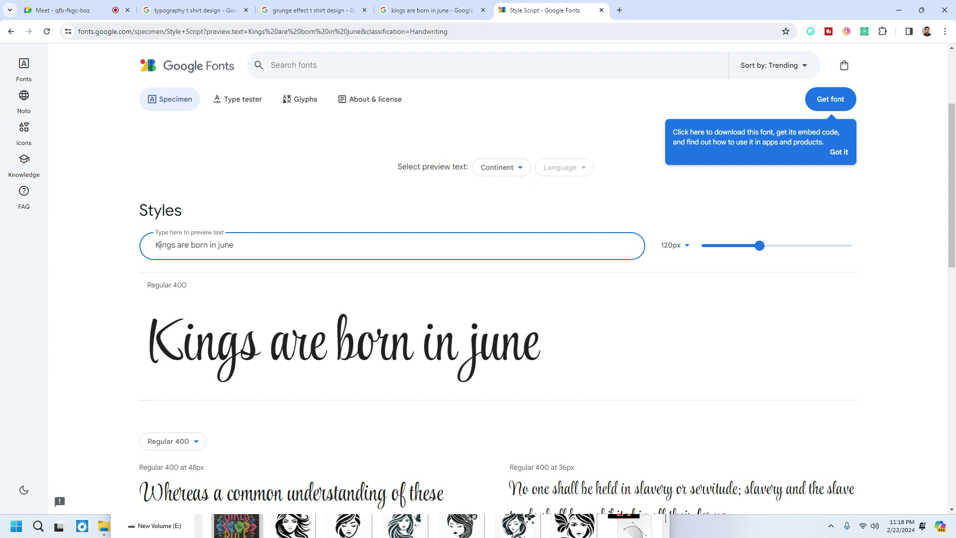
key("ctrl+Right")
key("shift+Right")
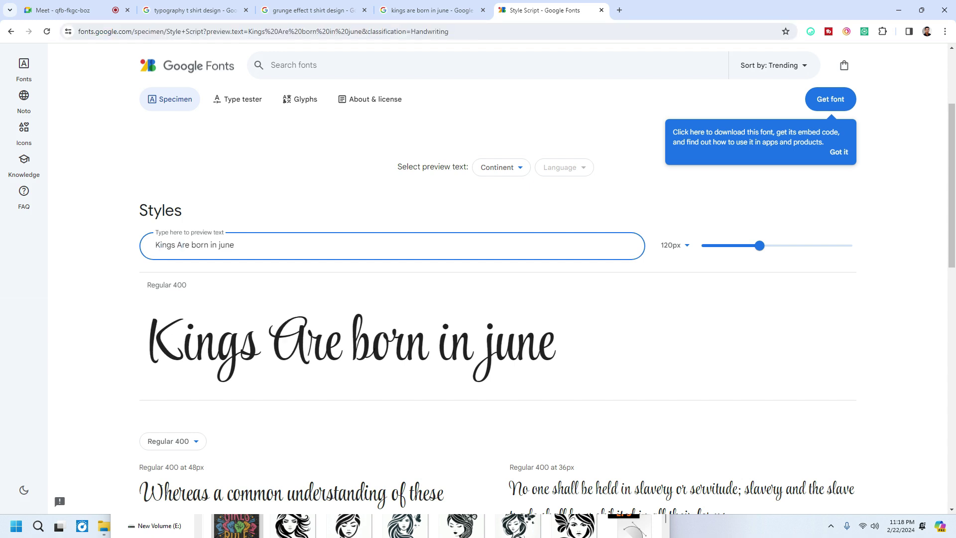
type("B")
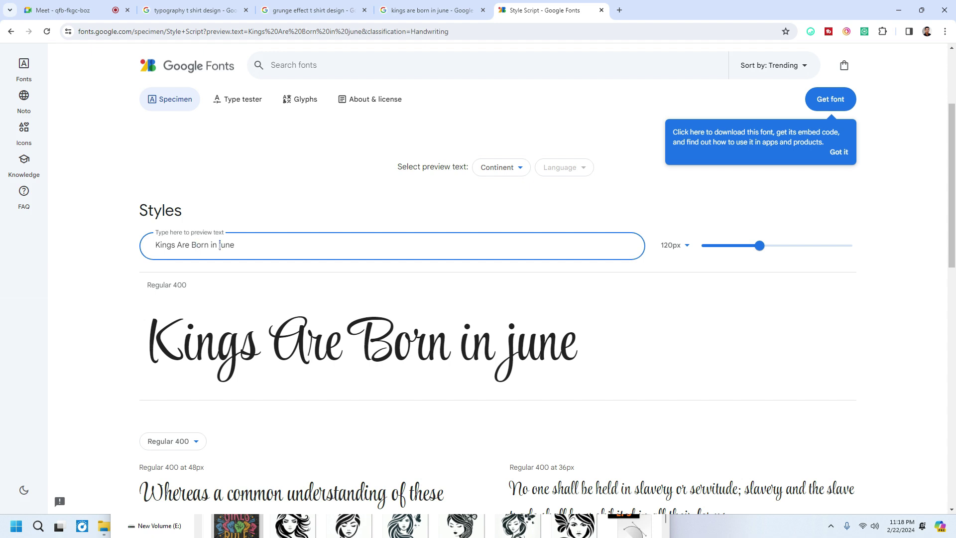
type("J")
left_click(596, 346)
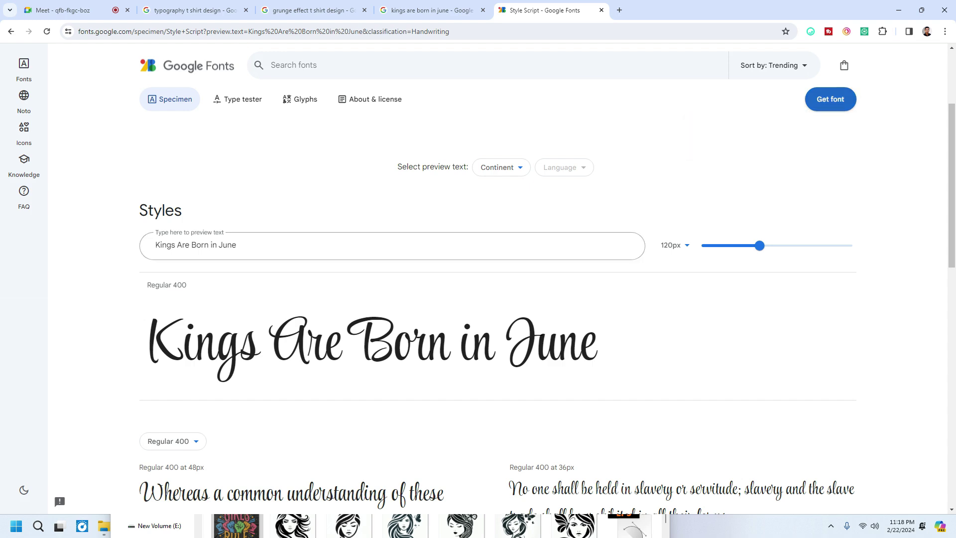
Step: Get the Style Script font, download the selected family and show the downloaded archive in its folder
left_click(830, 99)
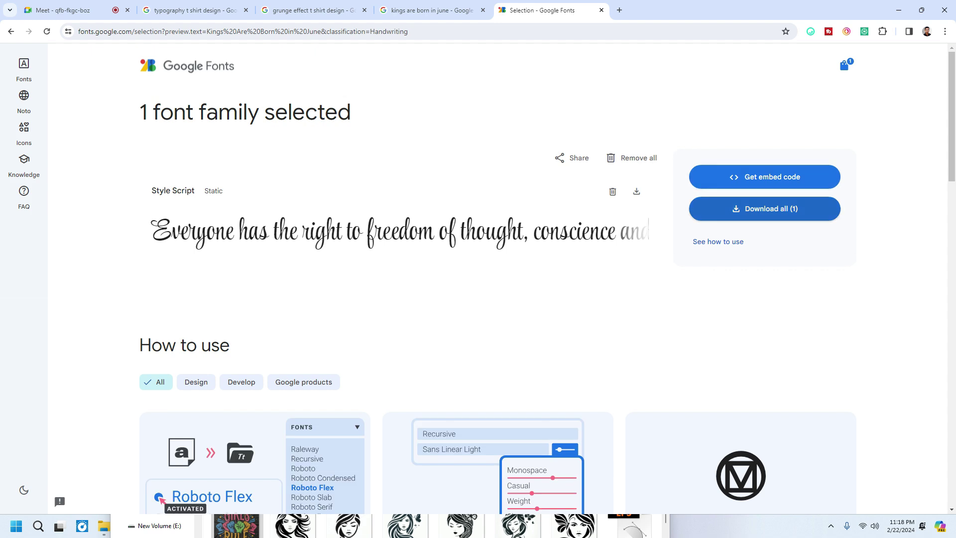
left_click(765, 209)
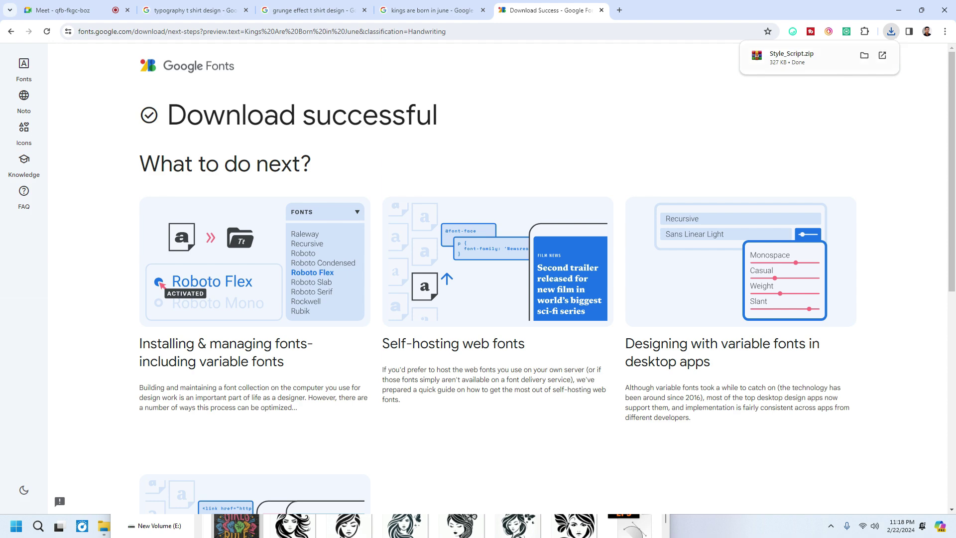
left_click(864, 55)
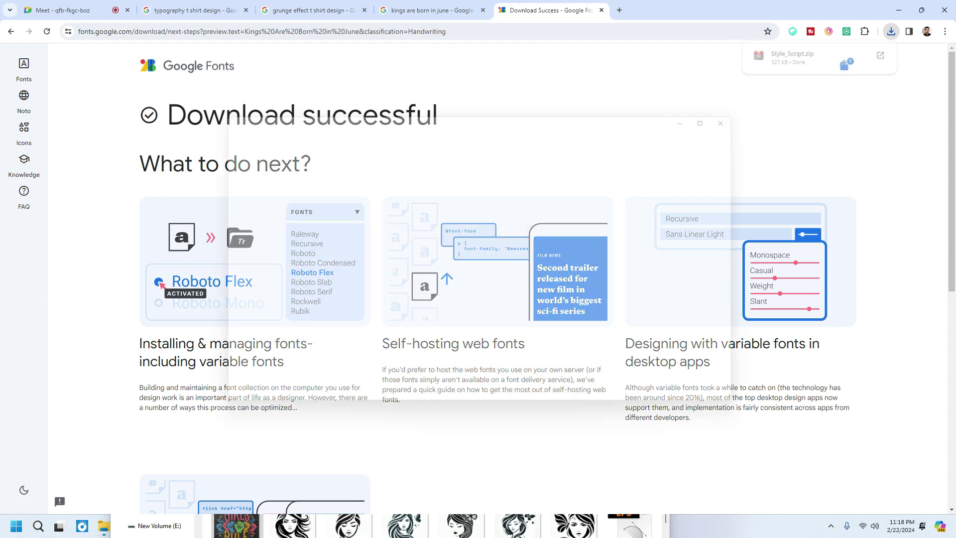
Step: Extract the Style_Script archive into a Style_Script folder inside Downloads
right_click(549, 381)
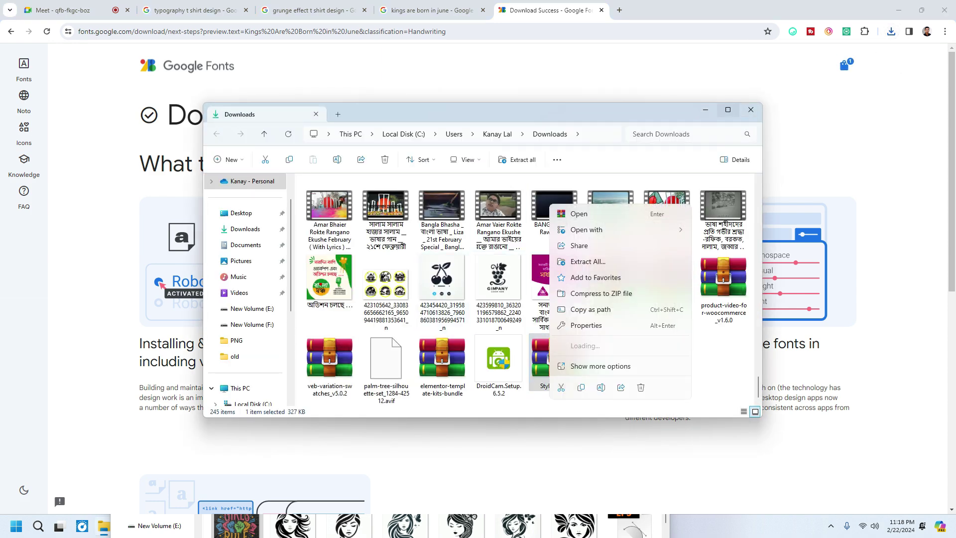
left_click(588, 246)
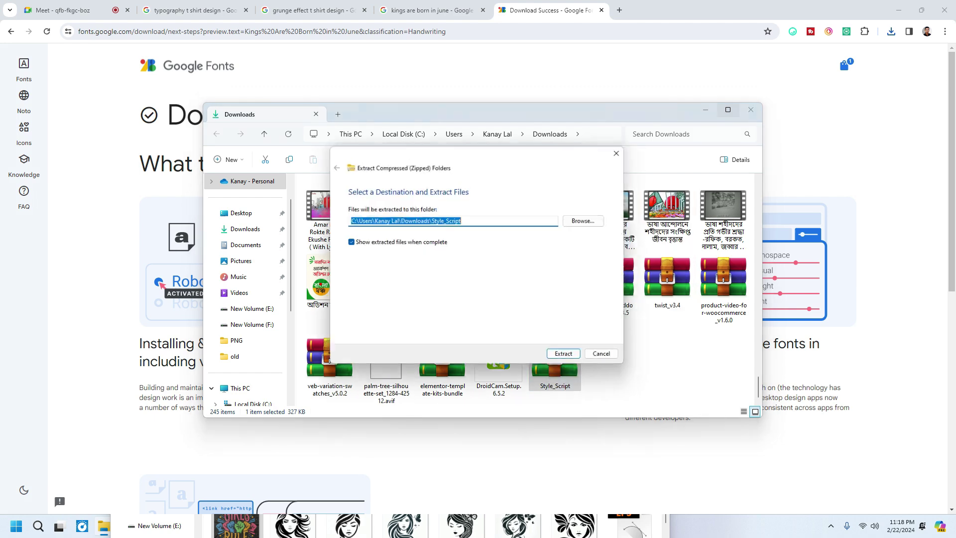
left_click(561, 354)
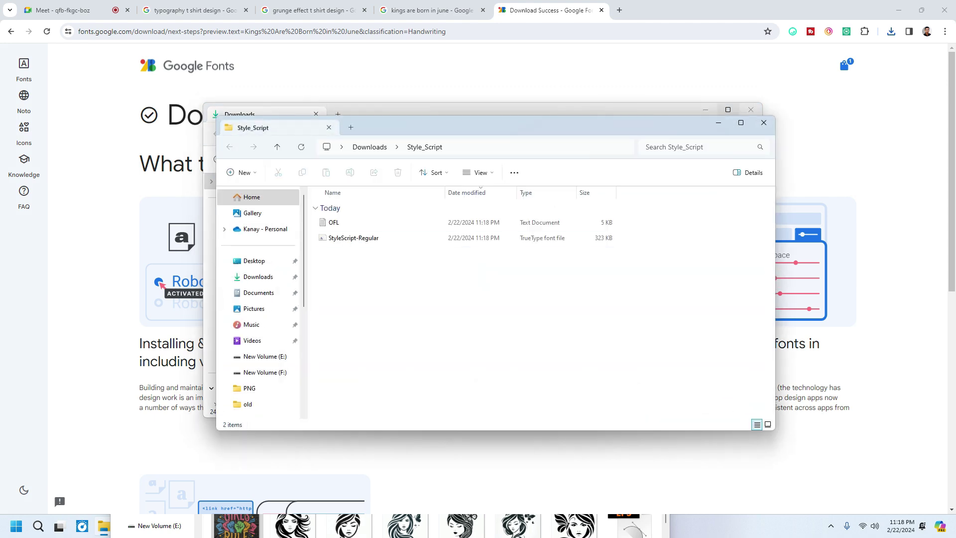
Step: Install the StyleScript-Regular font on the computer and close the font preview and both folder windows
double_click(360, 237)
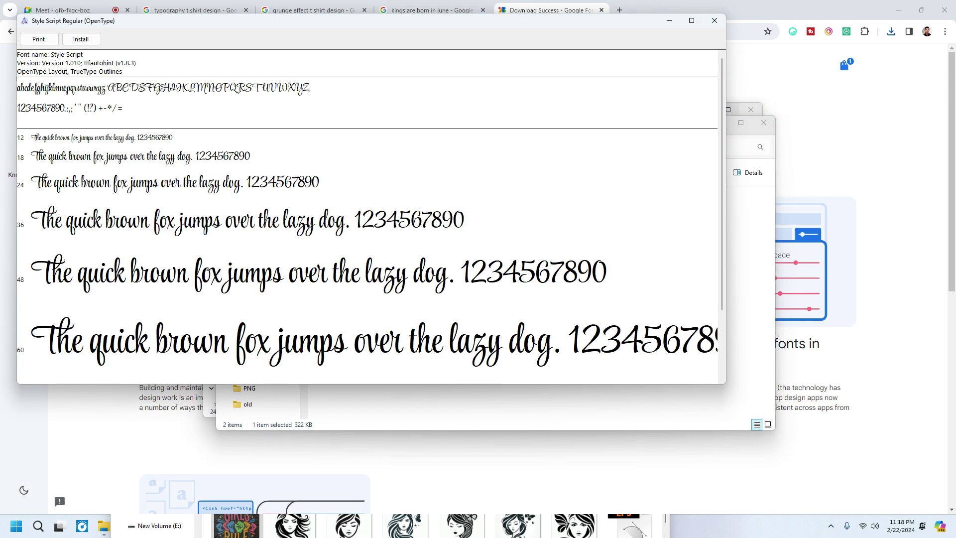
left_click(81, 39)
left_click_drag(148, 23, 289, 91)
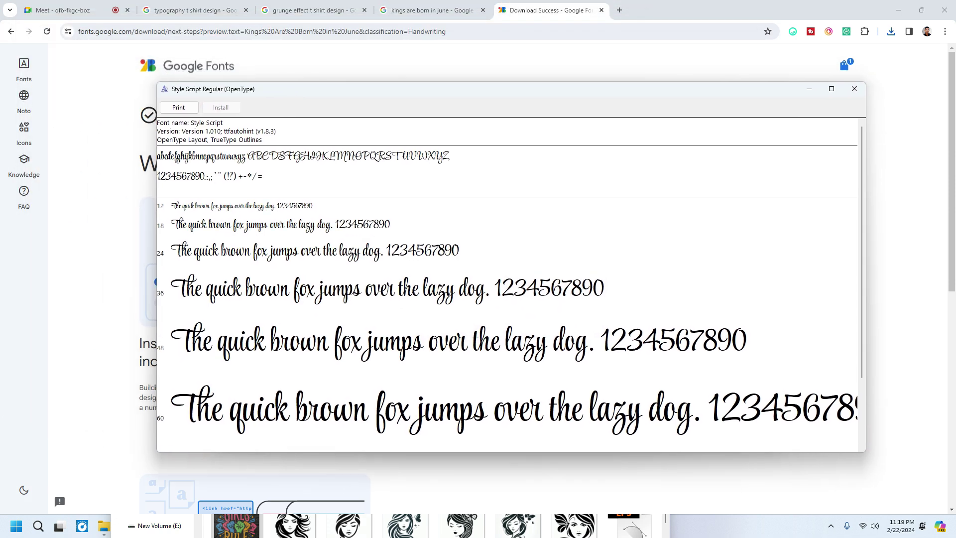
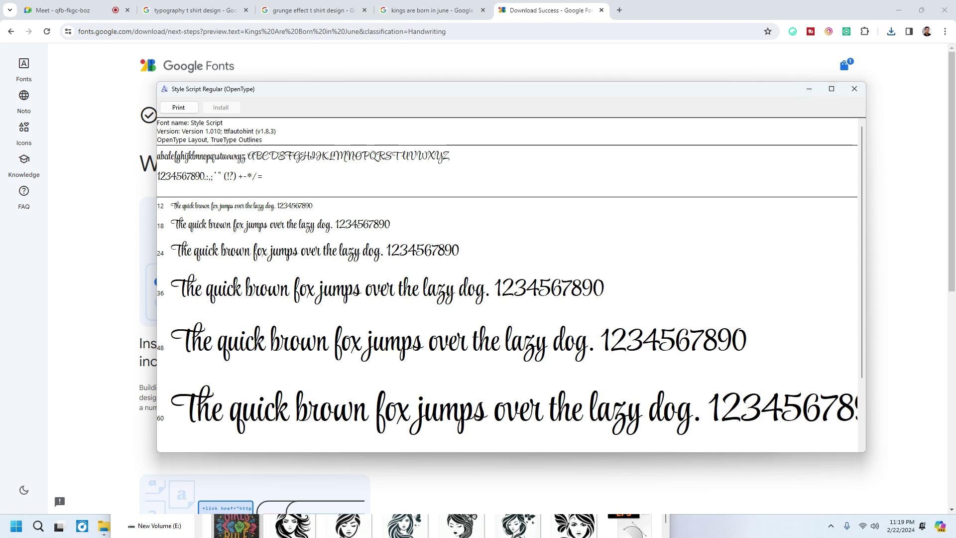
left_click(854, 89)
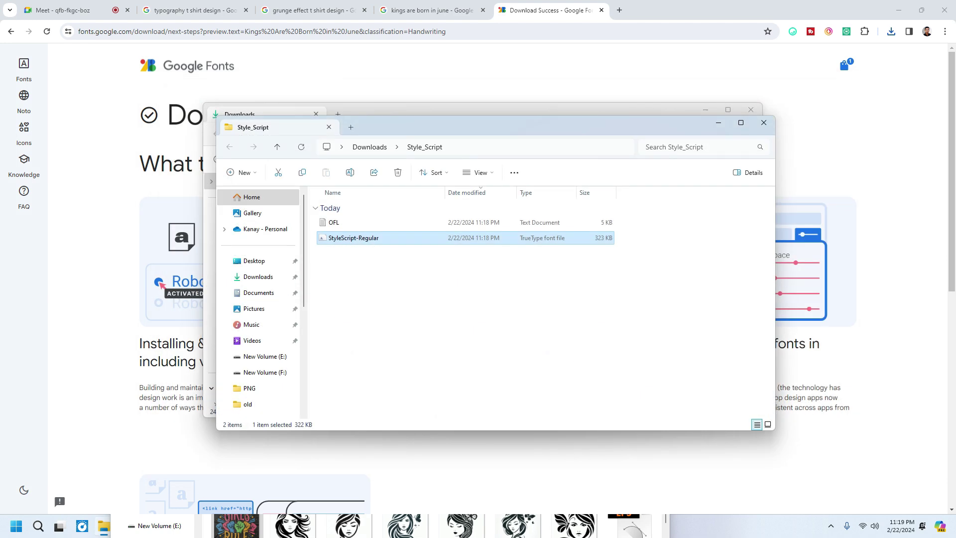
left_click(763, 122)
left_click(751, 109)
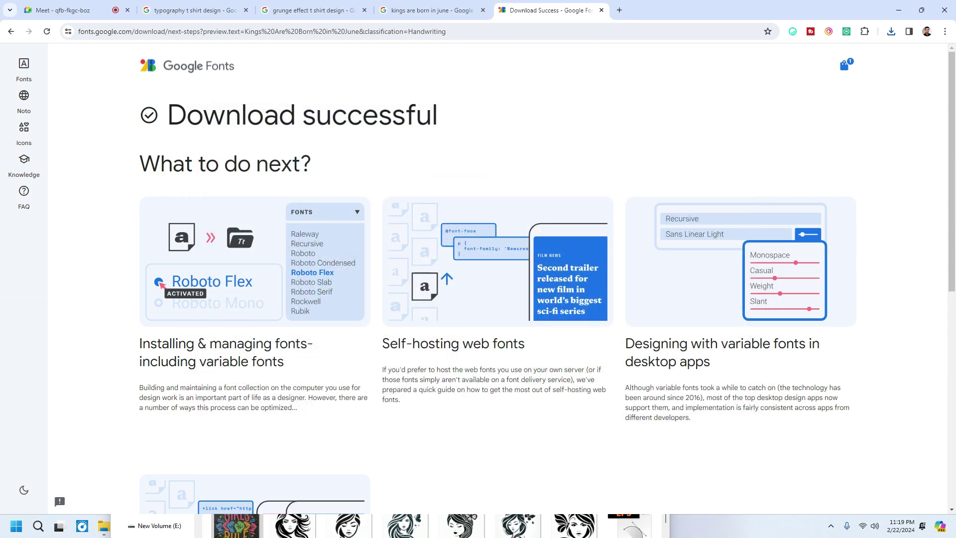
Step: Show the downloaded Style_Script.zip archive in its folder from the recent download history
scroll(498, 279, "down", 6)
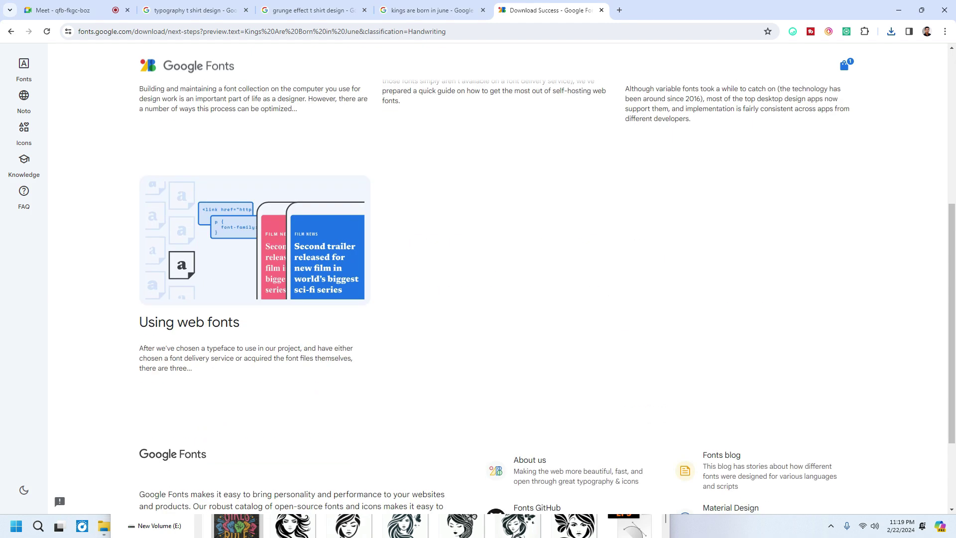
left_click(891, 31)
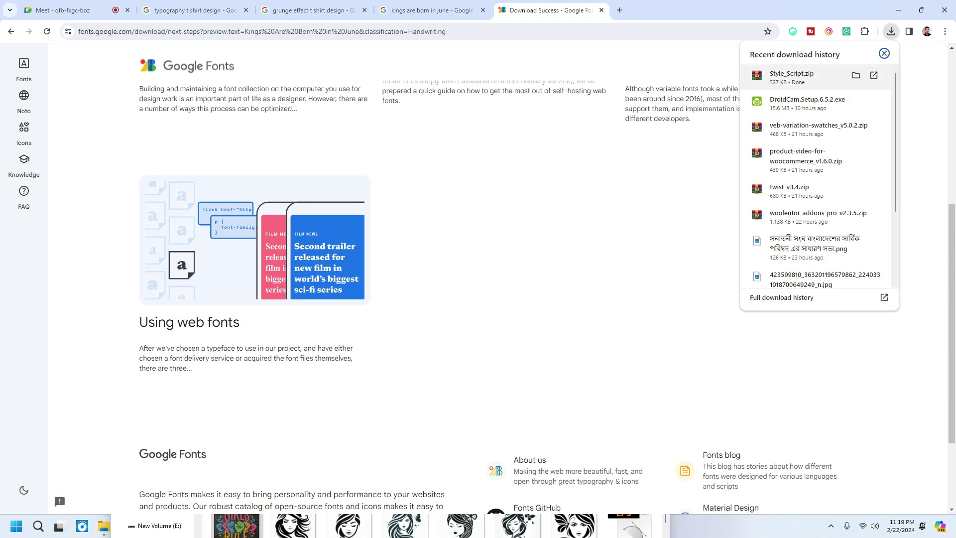
left_click(856, 75)
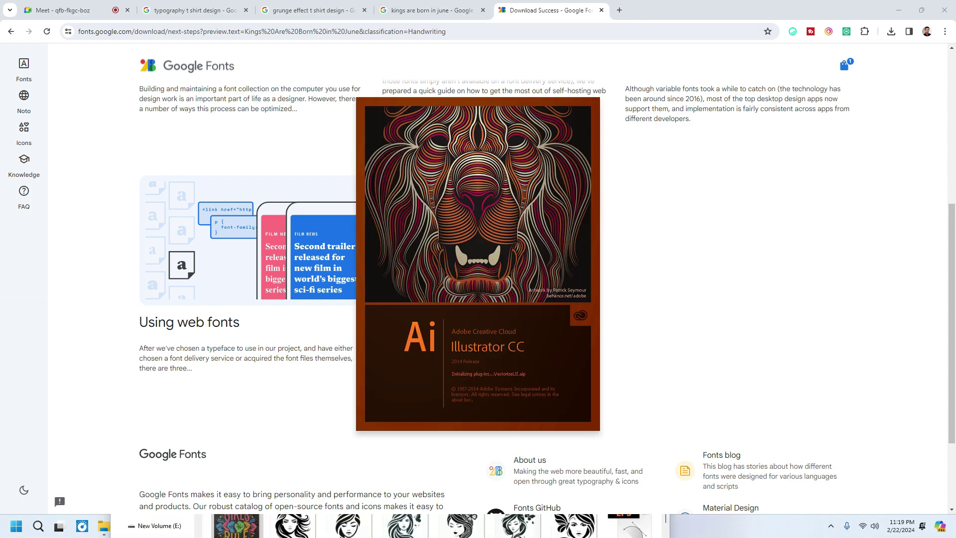
Step: Search Google for "stylish font" in a new tab and look through the results
key("ctrl+t")
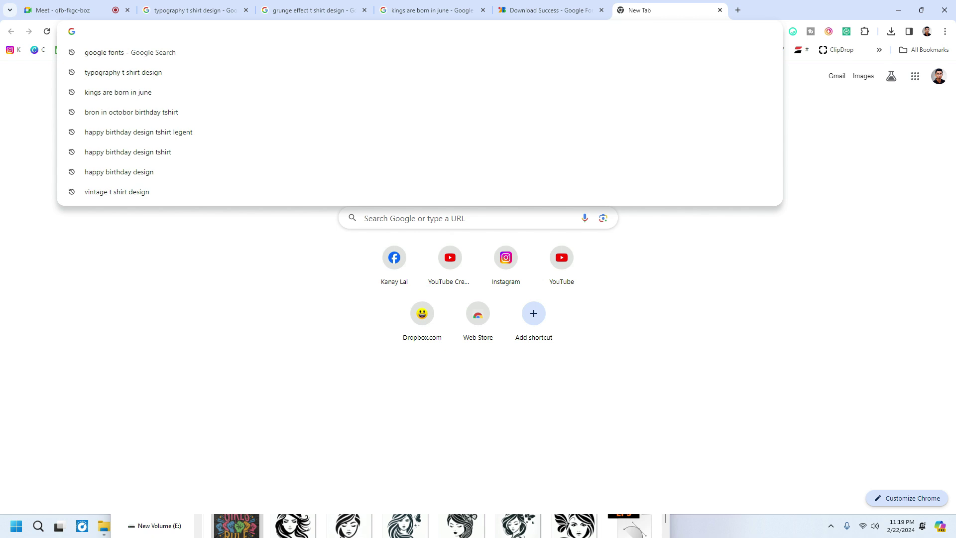
type("styl")
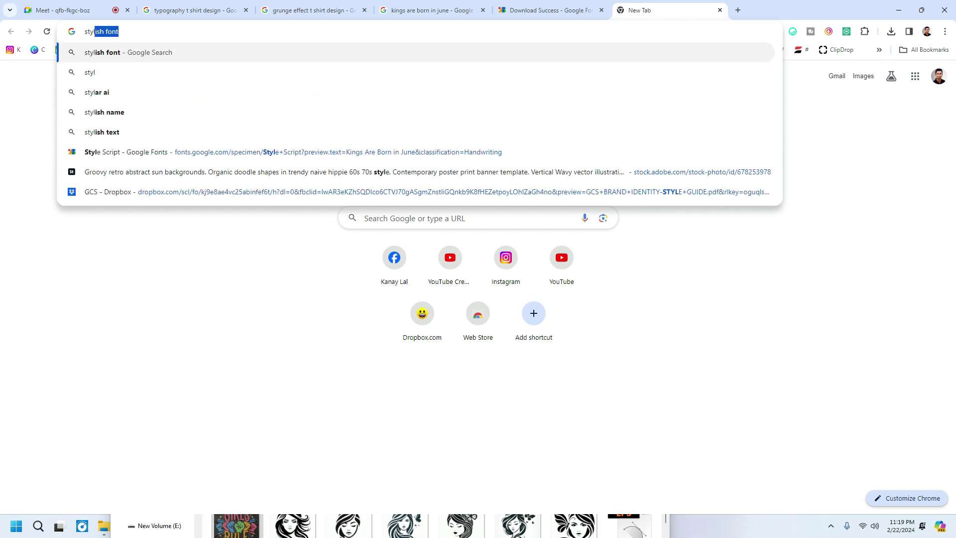
type("ish")
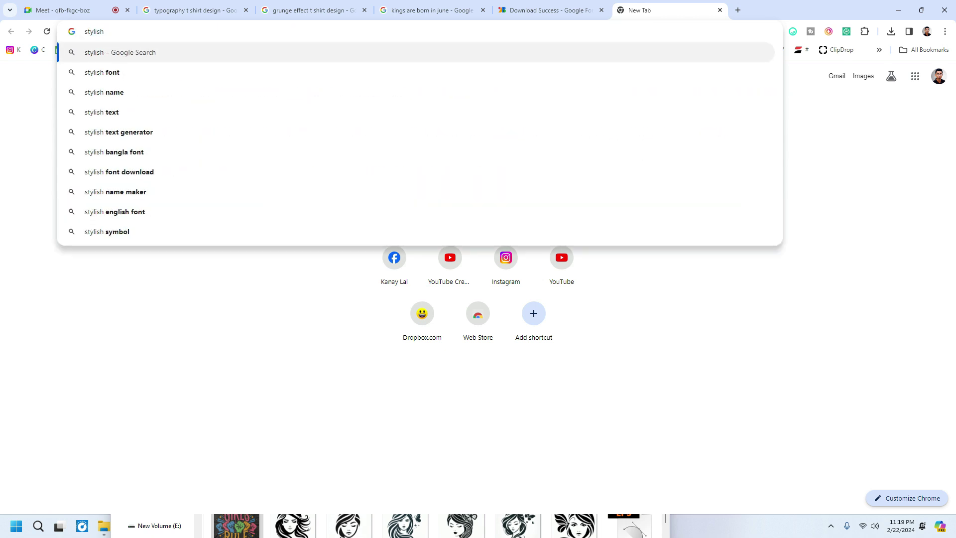
key("Down")
key("Return")
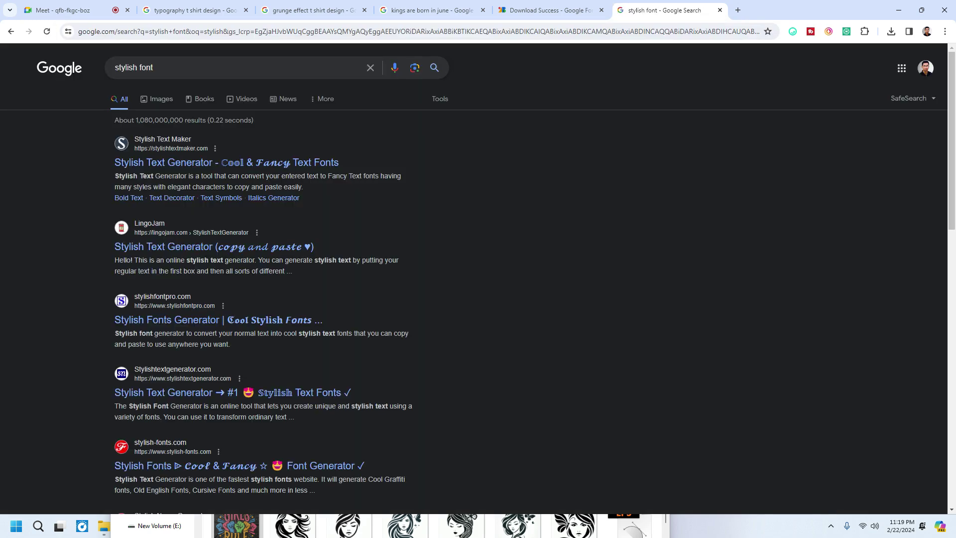
scroll(249, 219, "down", 5)
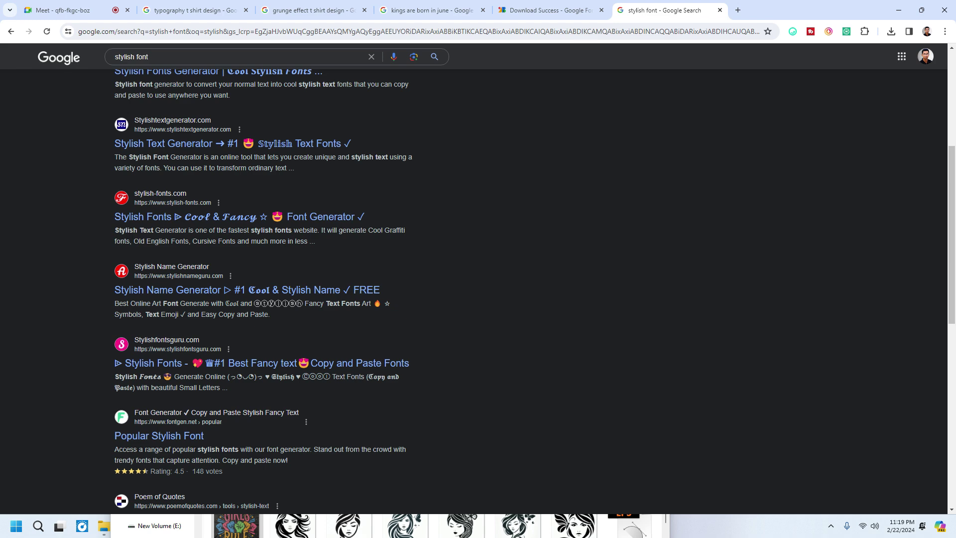
scroll(264, 279, "down", 6)
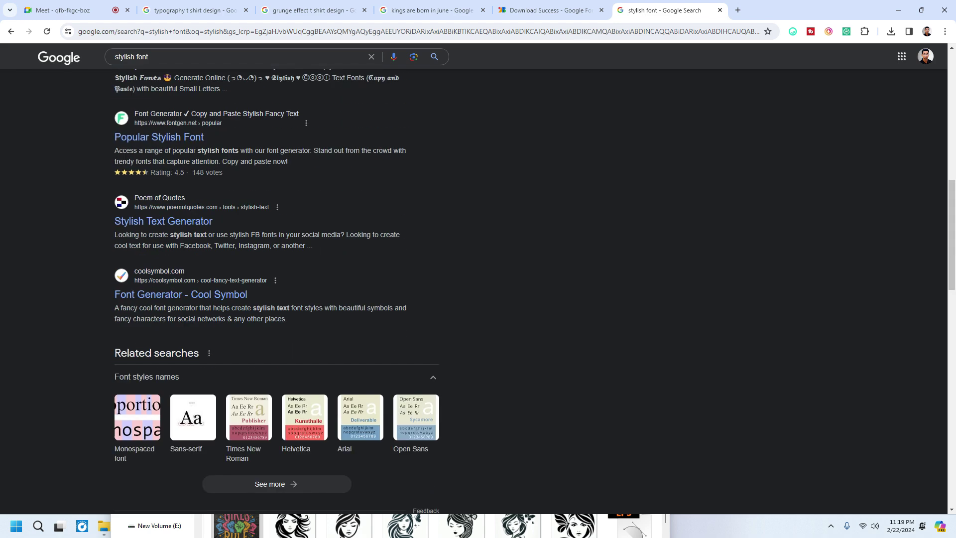
Step: Search Google for "dafont", open the DaFont site in a new tab and switch to it
type("dafont")
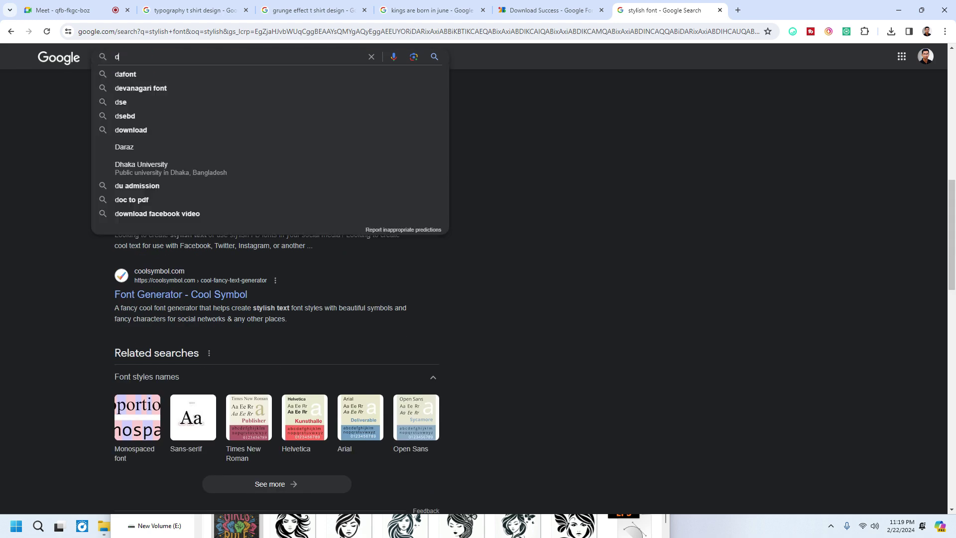
key("Return")
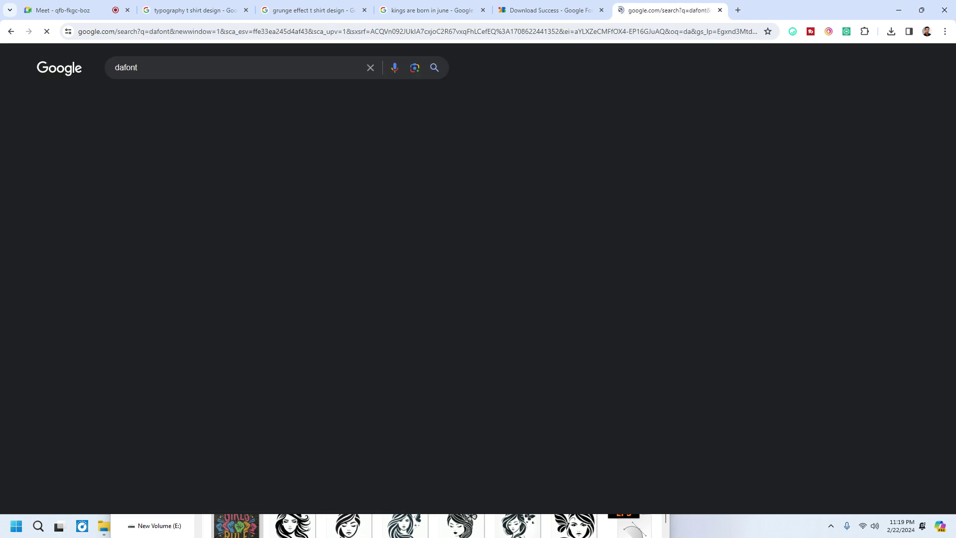
right_click(146, 163)
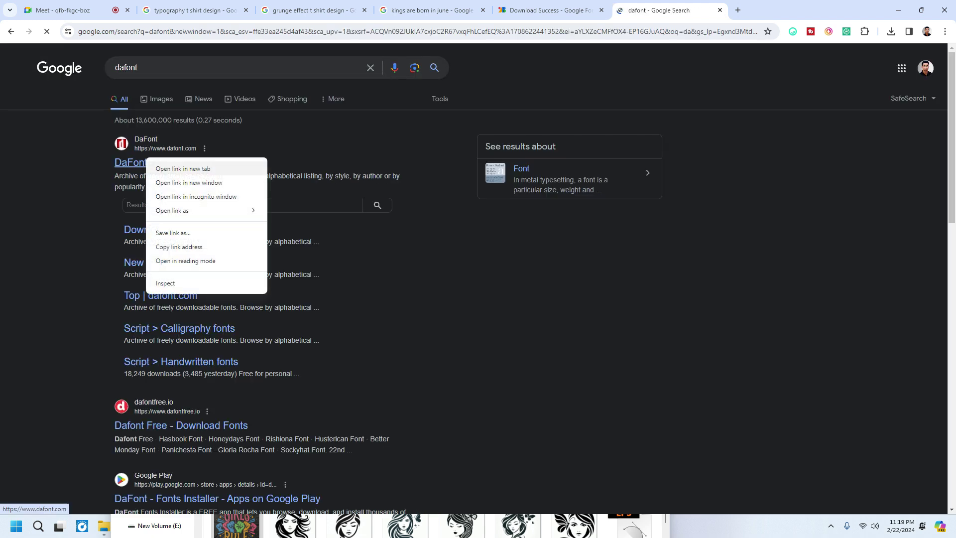
left_click(183, 168)
left_click(779, 10)
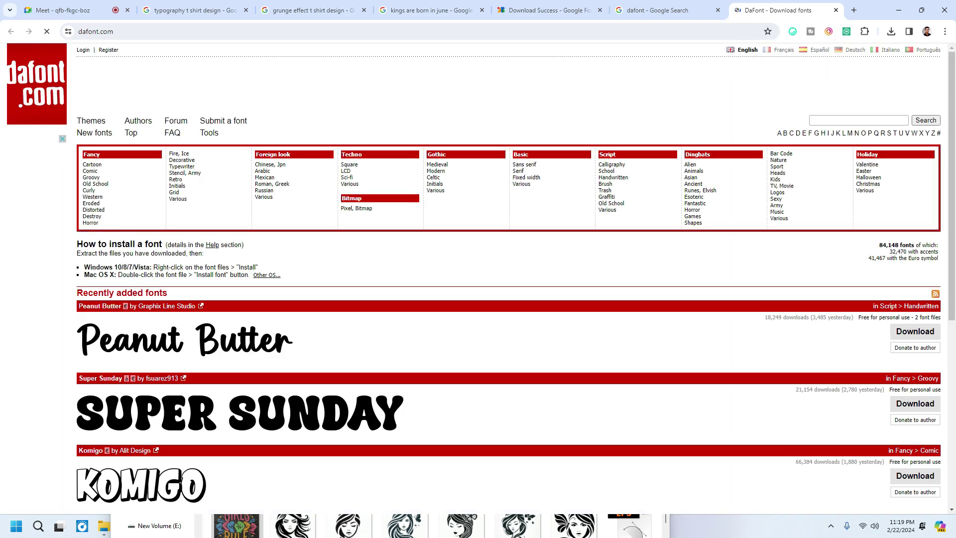
Step: Check the licence note of the Billie Eilish font on DaFont, opening its FAQ page and closing it again
scroll(900, 224, "down", 6)
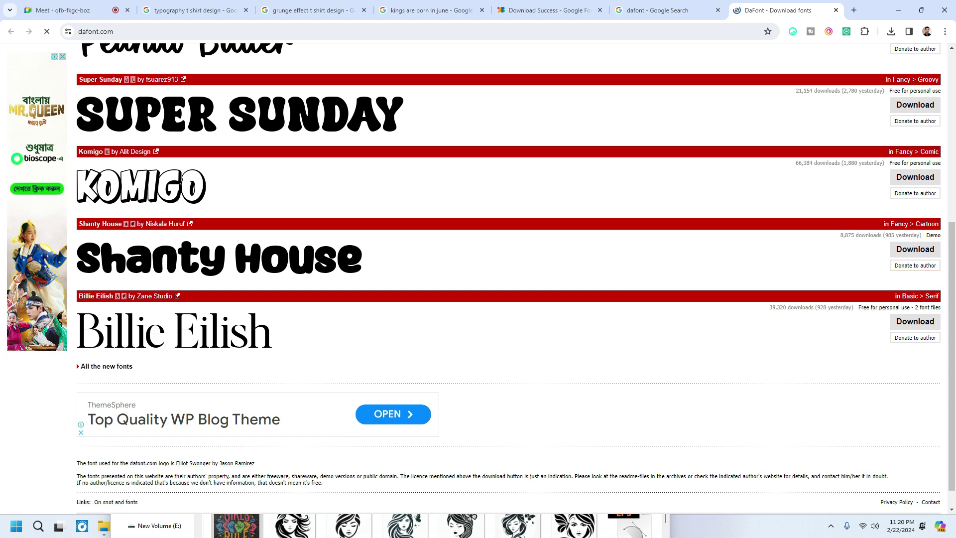
mouse_move(915, 307)
left_mouse_down()
mouse_move(856, 308)
mouse_move(918, 308)
left_mouse_up()
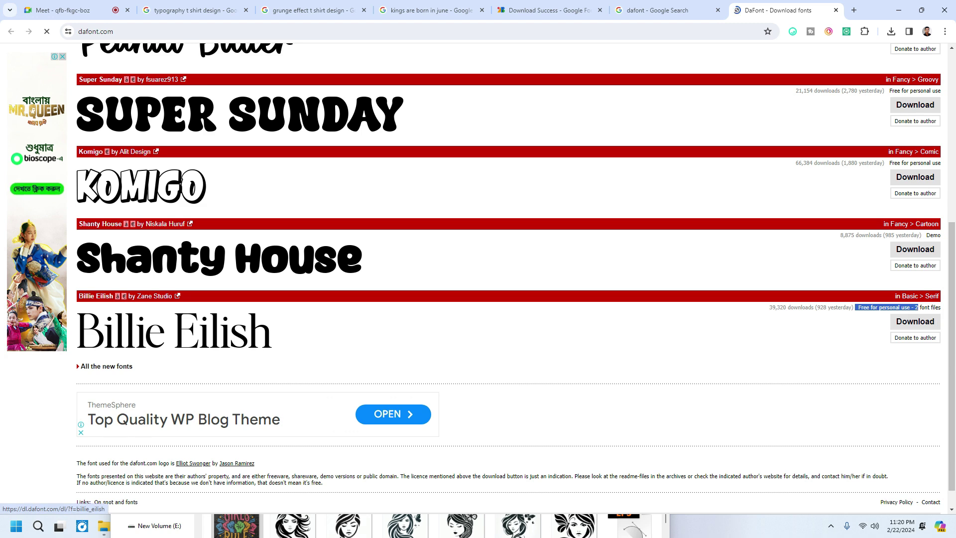
left_click(896, 307)
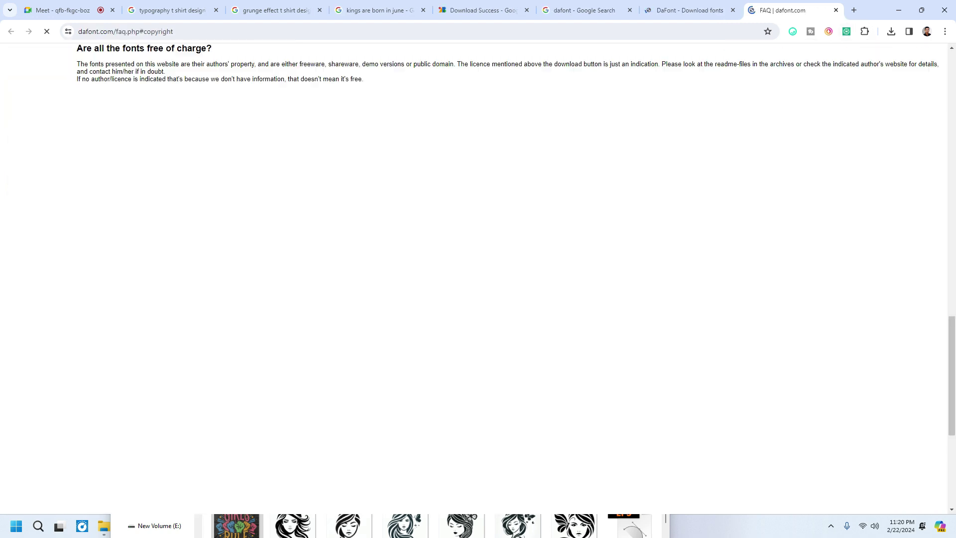
left_click(836, 10)
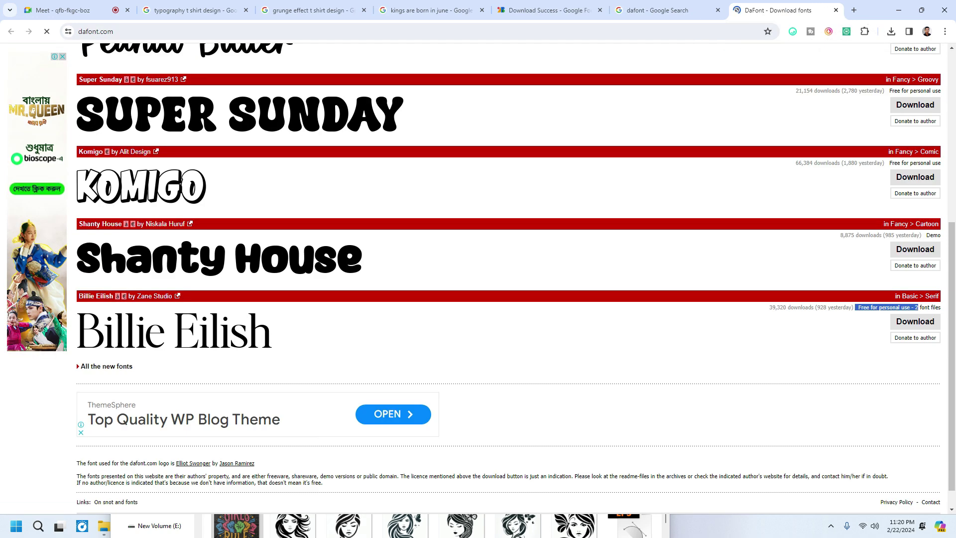
Step: Look through the recently added fonts and the theme categories on the DaFont home page
scroll(124, 373, "up", 5)
scroll(124, 373, "down", 3)
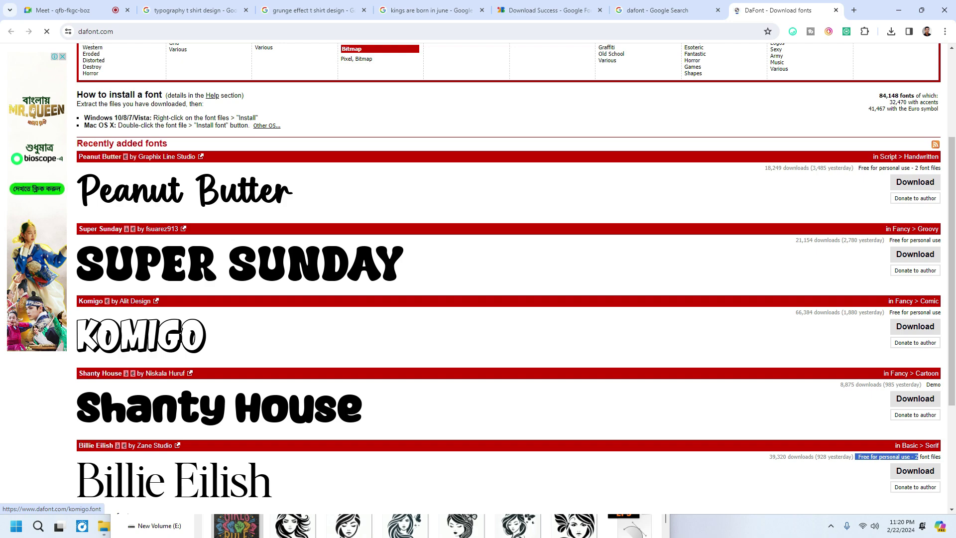
scroll(249, 349, "down", 3)
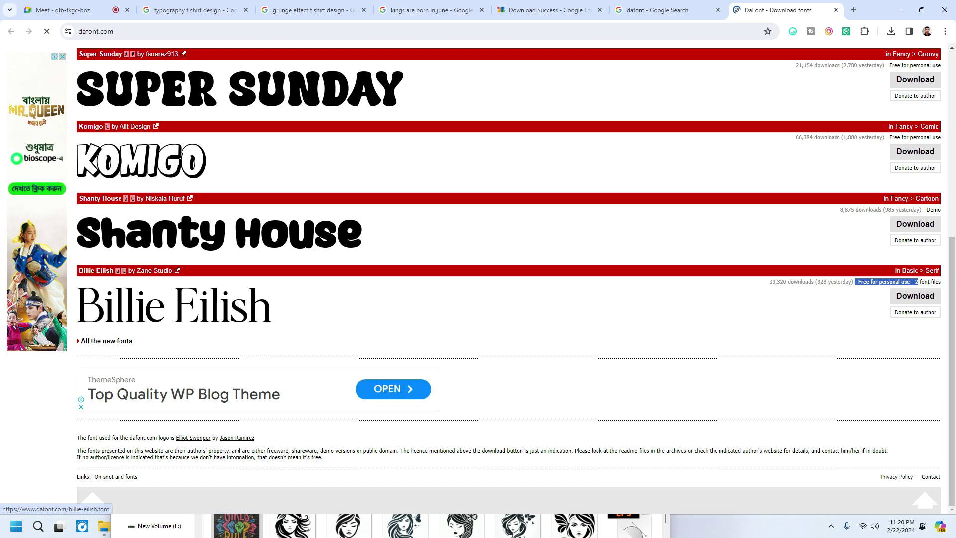
scroll(508, 279, "up", 6)
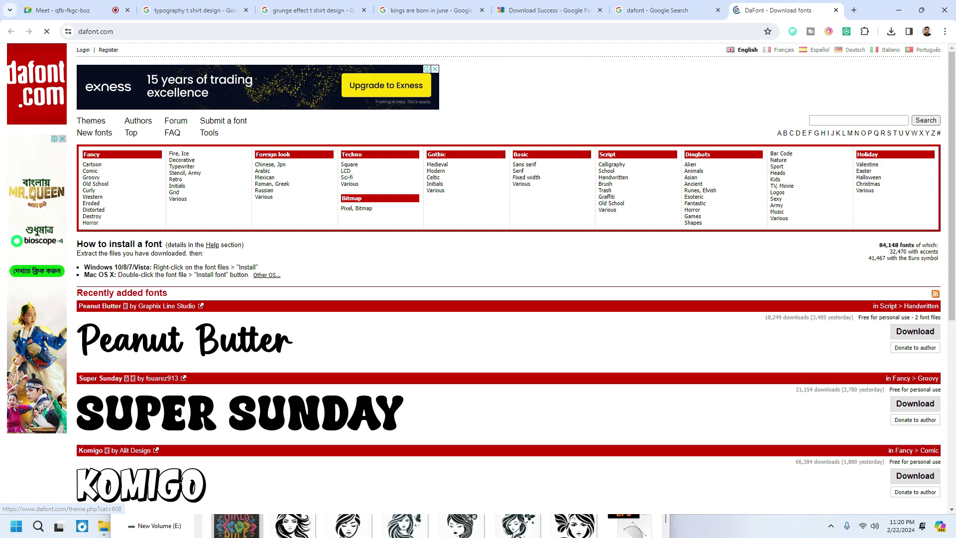
scroll(478, 279, "down", 6)
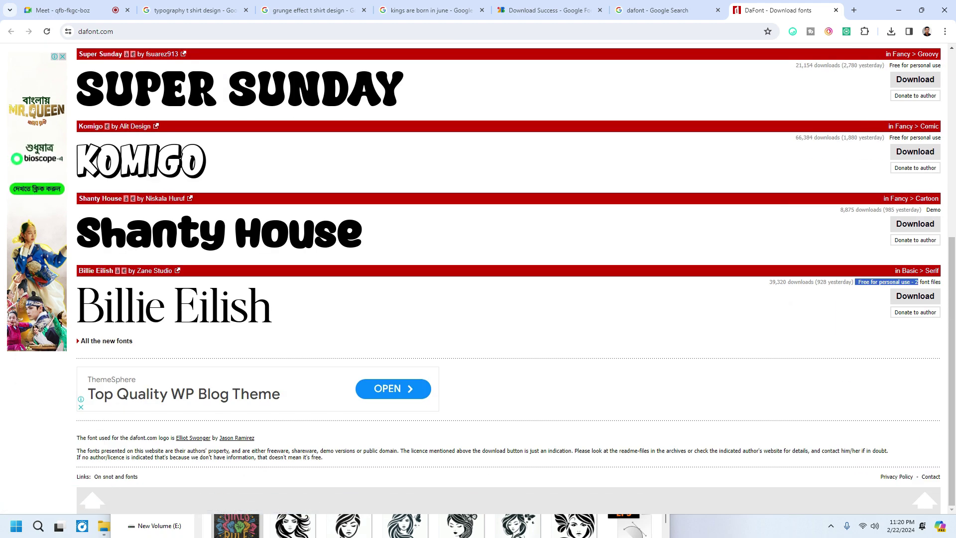
scroll(122, 148, "up", 5)
scroll(122, 147, "up", 2)
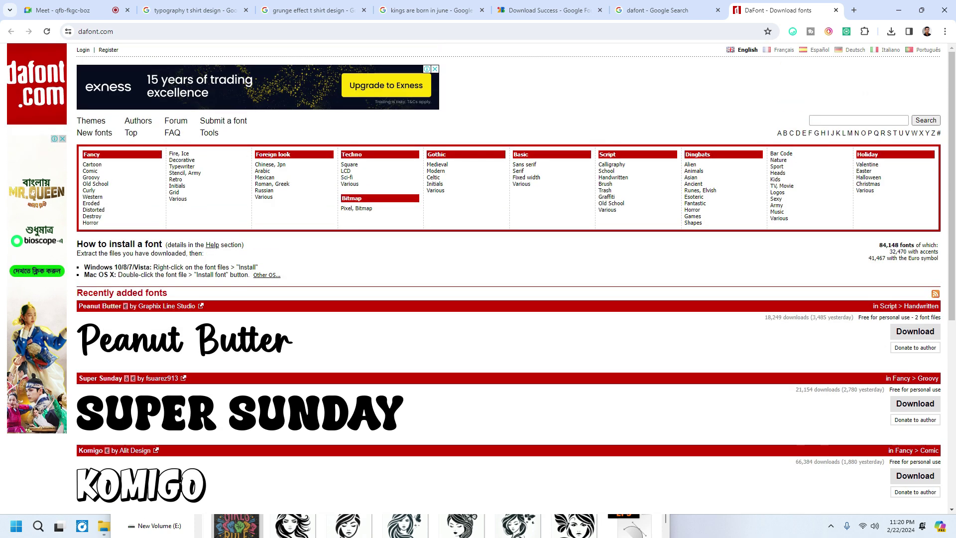
Step: Open page 2 of DaFont's Fancy > Comic category and look through its fonts
left_click(92, 170)
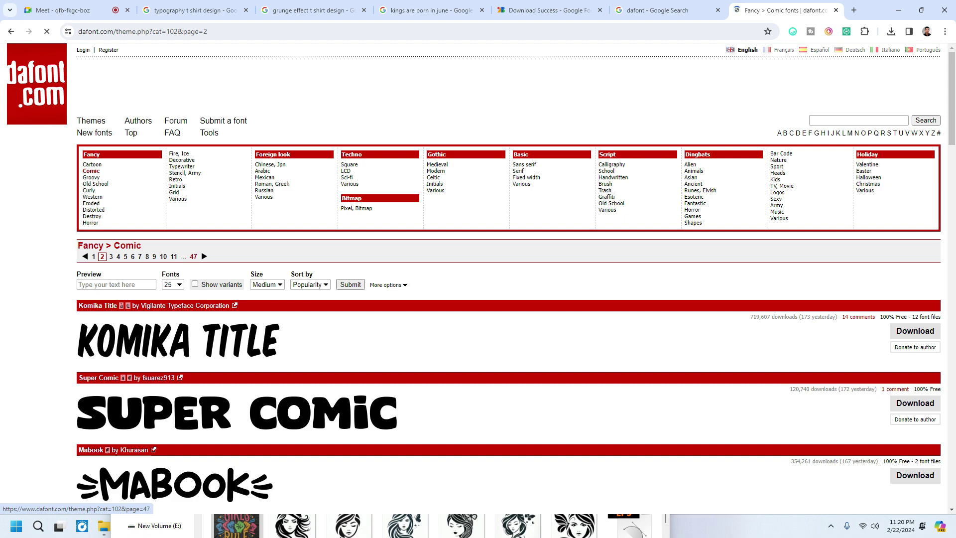
scroll(194, 254, "down", 9)
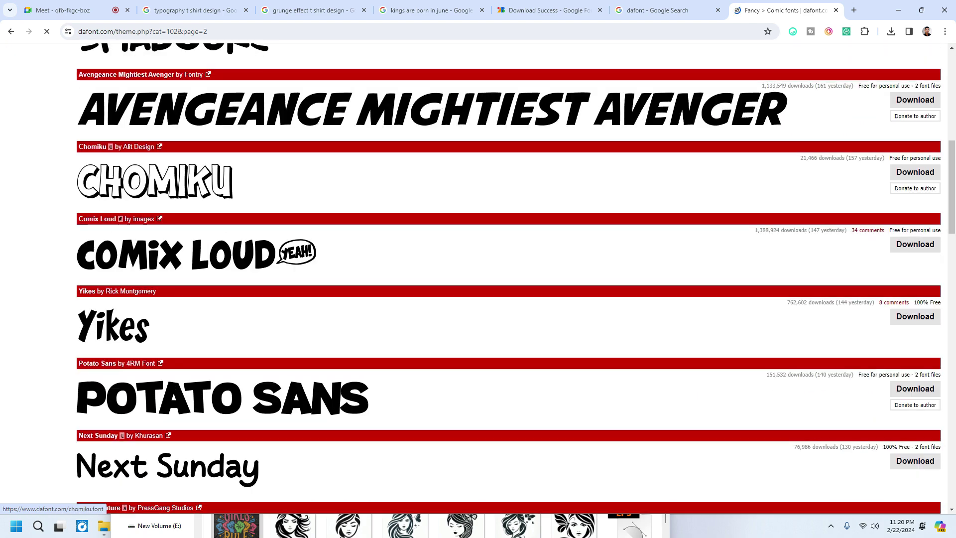
scroll(478, 279, "down", 15)
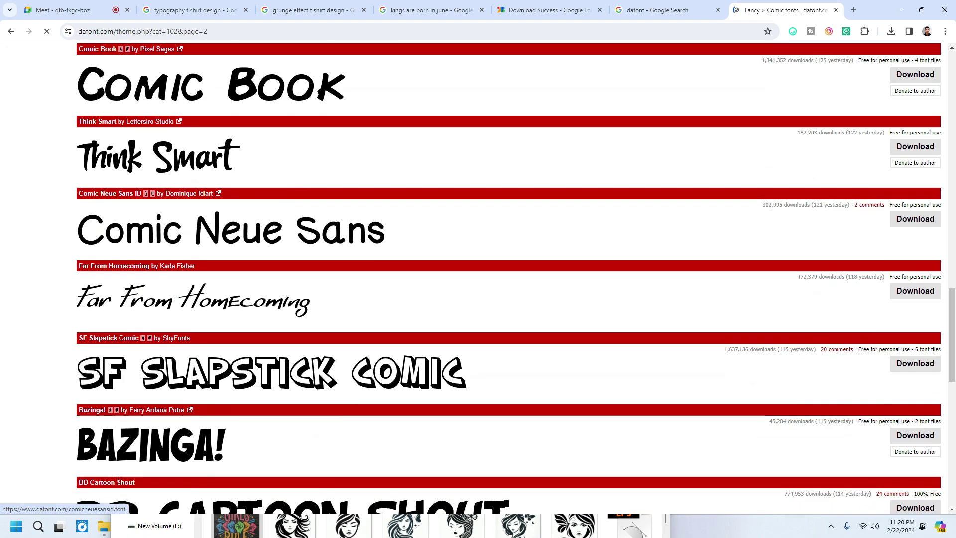
Step: Search Google for "1001 fonts", open the 1001 Fonts site in a new tab and switch to it
left_click(657, 10)
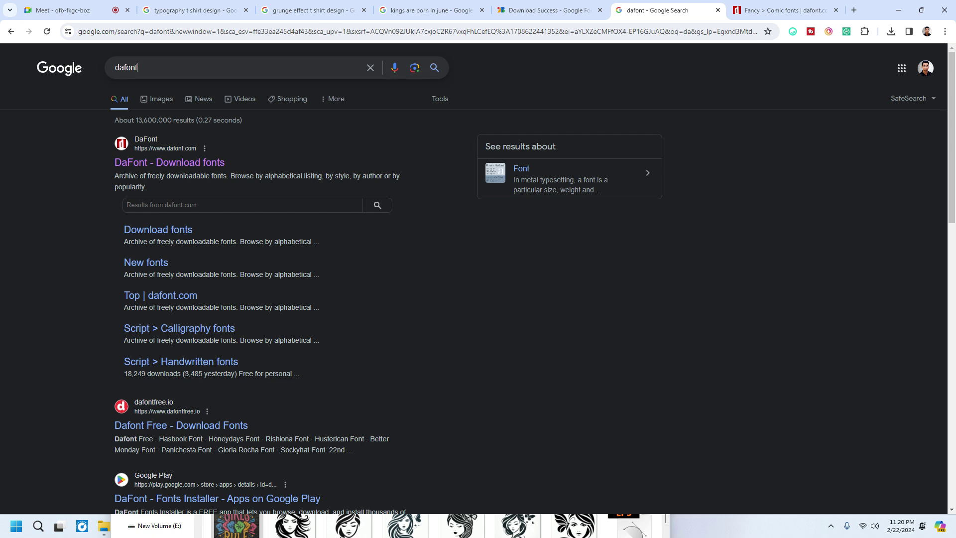
type("100")
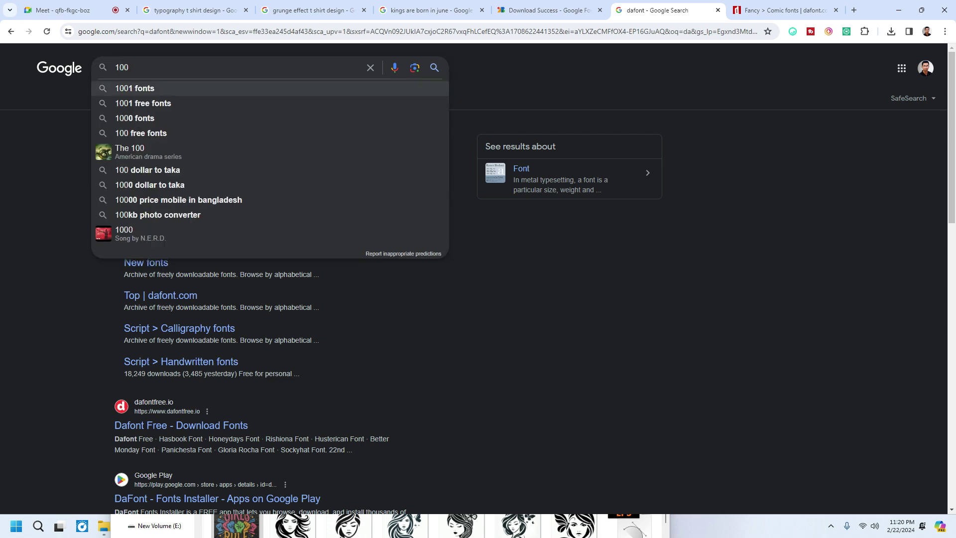
left_click(134, 88)
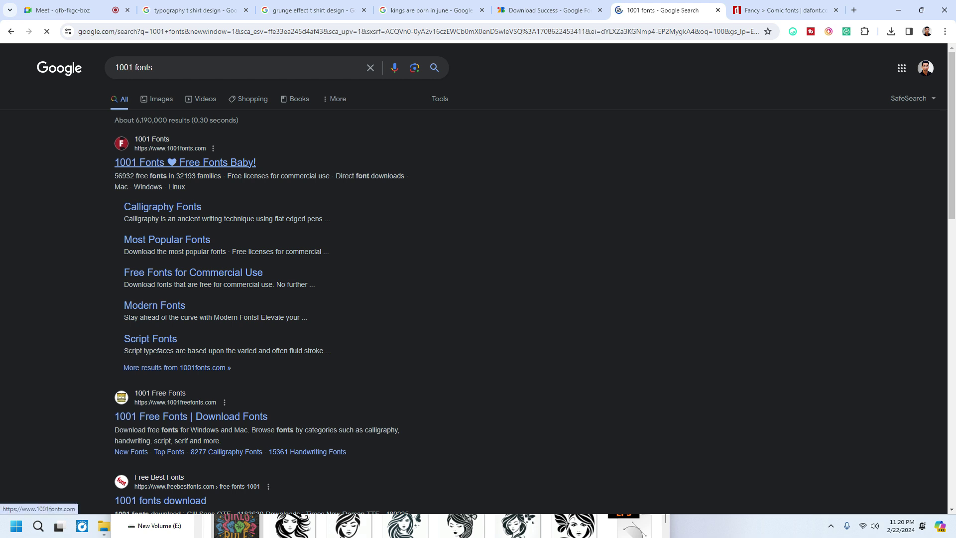
right_click(149, 162)
left_click(169, 164)
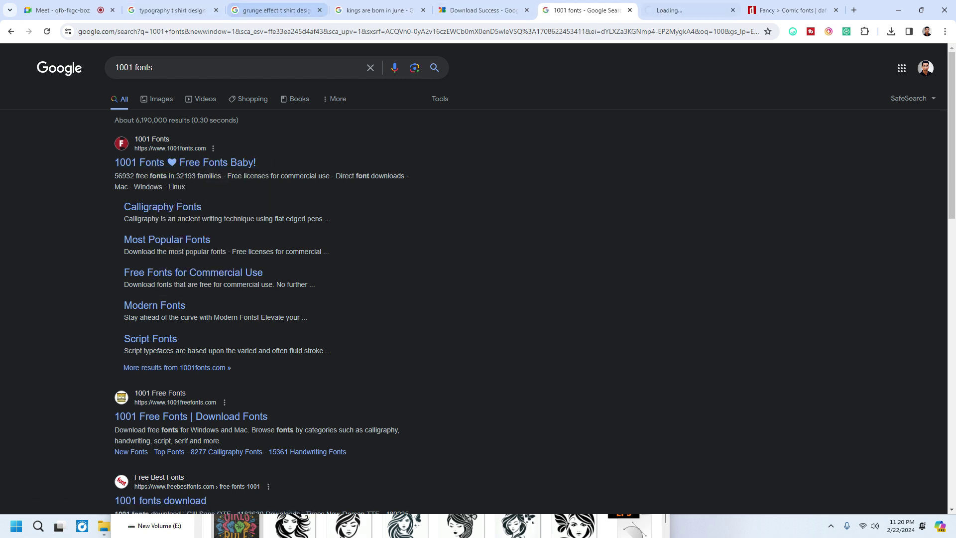
left_click(687, 10)
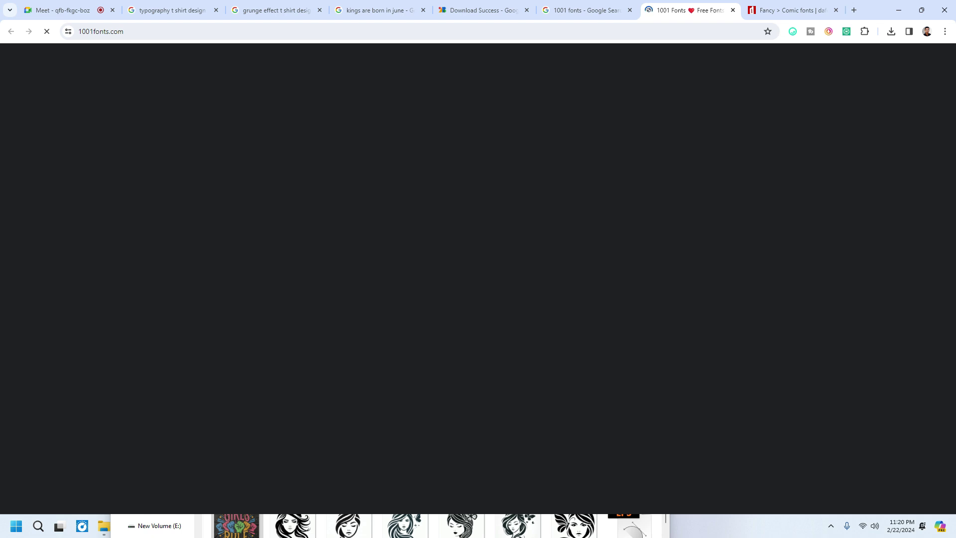
Step: Look through the free fonts listed on the first page of the 1001 Fonts site
scroll(391, 384, "down", 3)
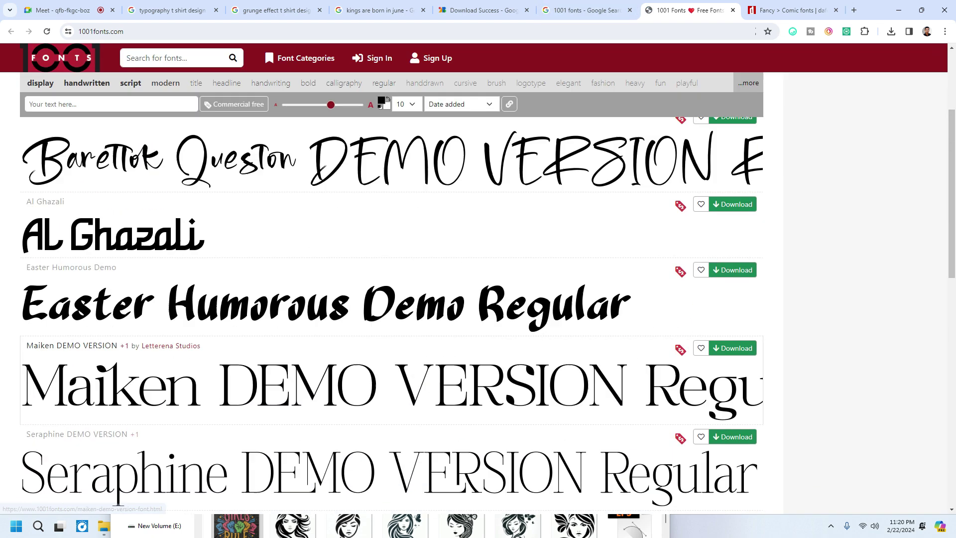
scroll(392, 383, "down", 10)
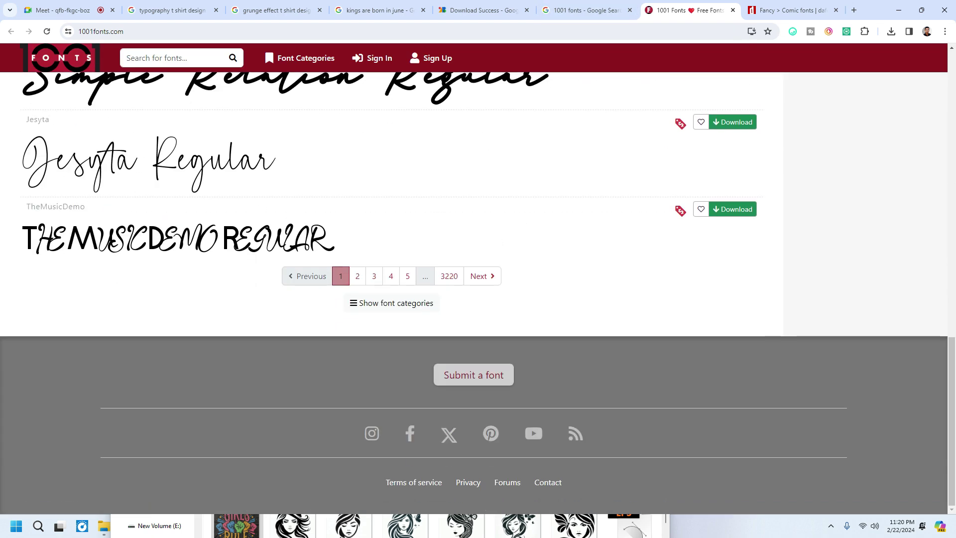
scroll(391, 383, "up", 10)
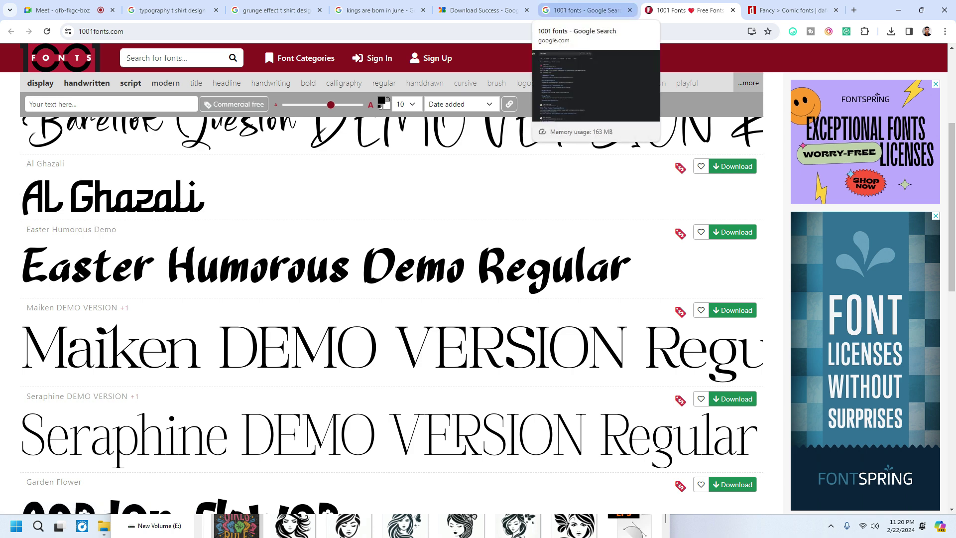
Step: Search Google for "befonts", open the Befonts site in a new tab and switch to it
left_click(582, 10)
key("slash")
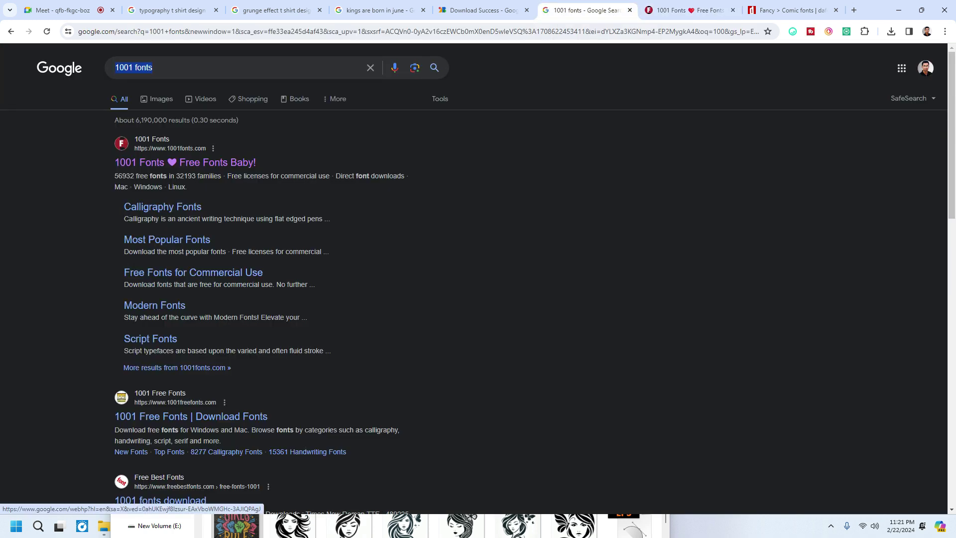
type("be")
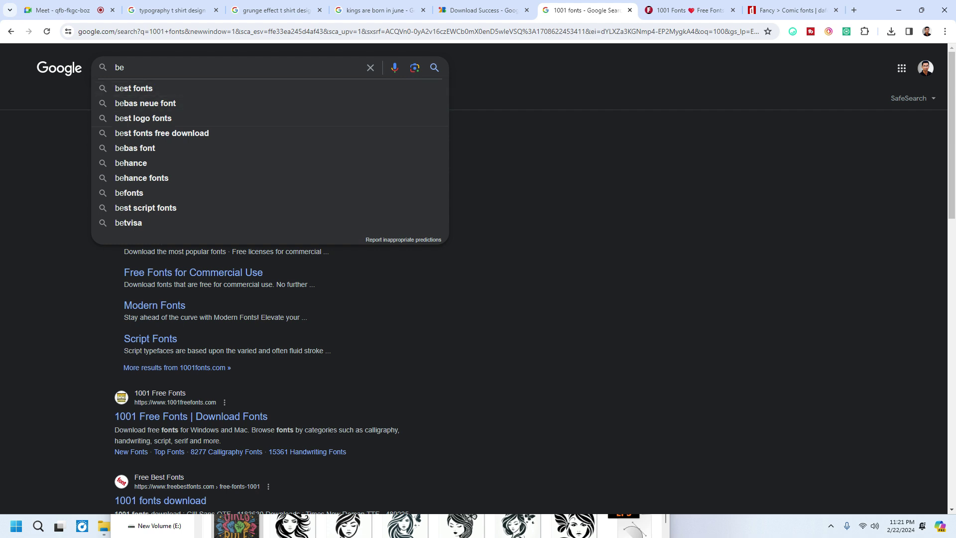
left_click(129, 193)
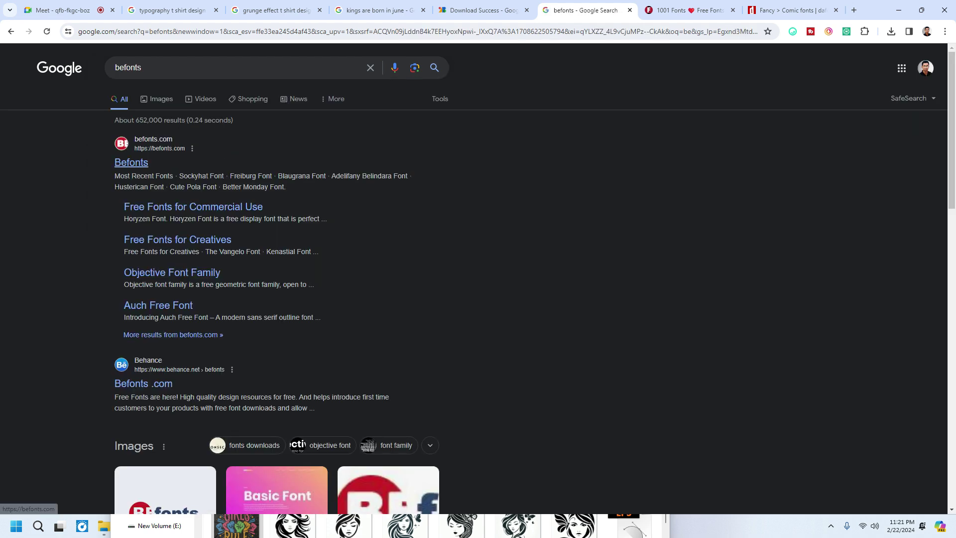
right_click(134, 162)
left_click(171, 172)
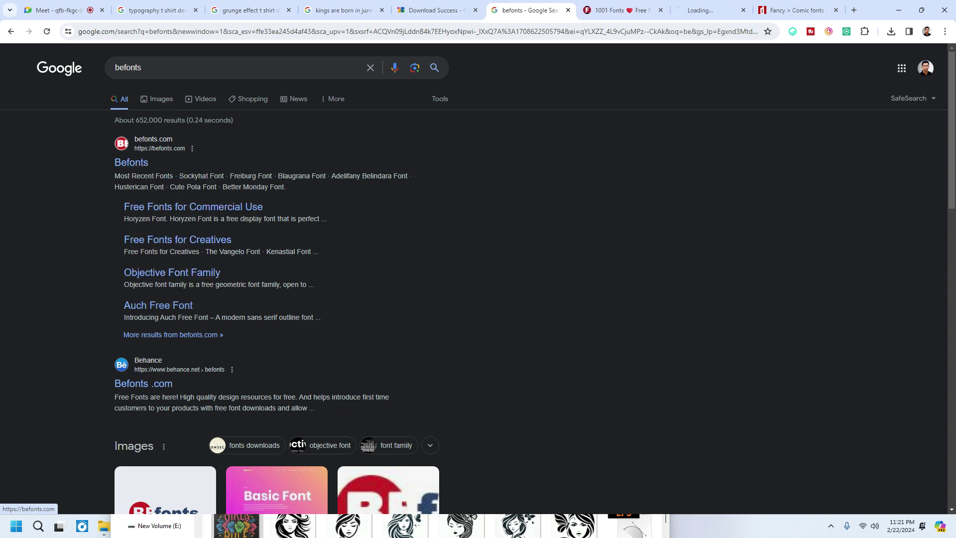
left_click(707, 10)
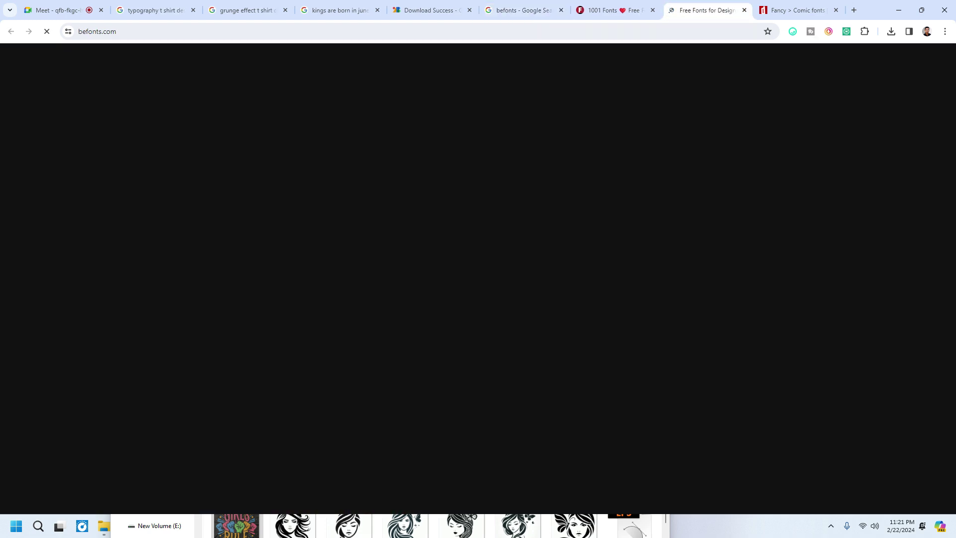
Step: Look through the most recent fonts on the first page of the Befonts site
scroll(563, 219, "down", 4)
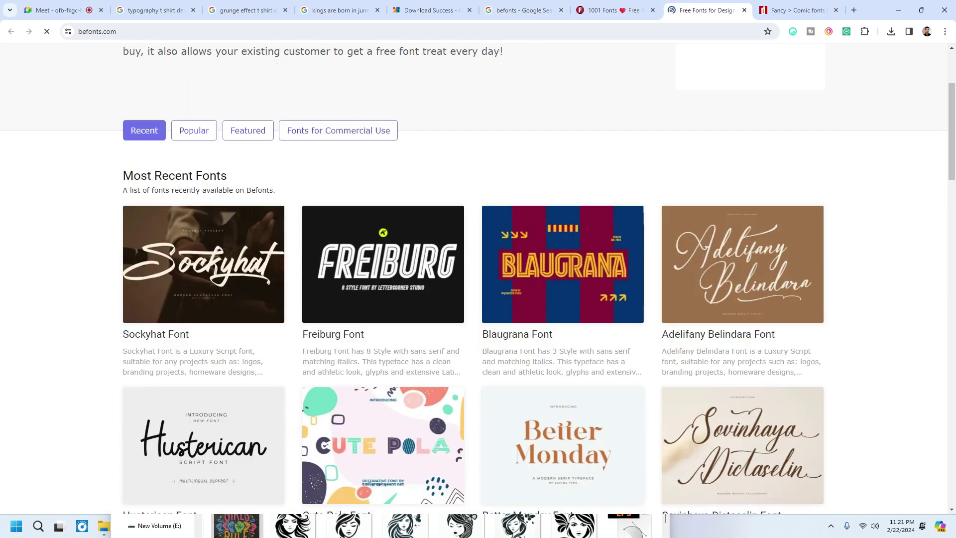
scroll(563, 220, "down", 13)
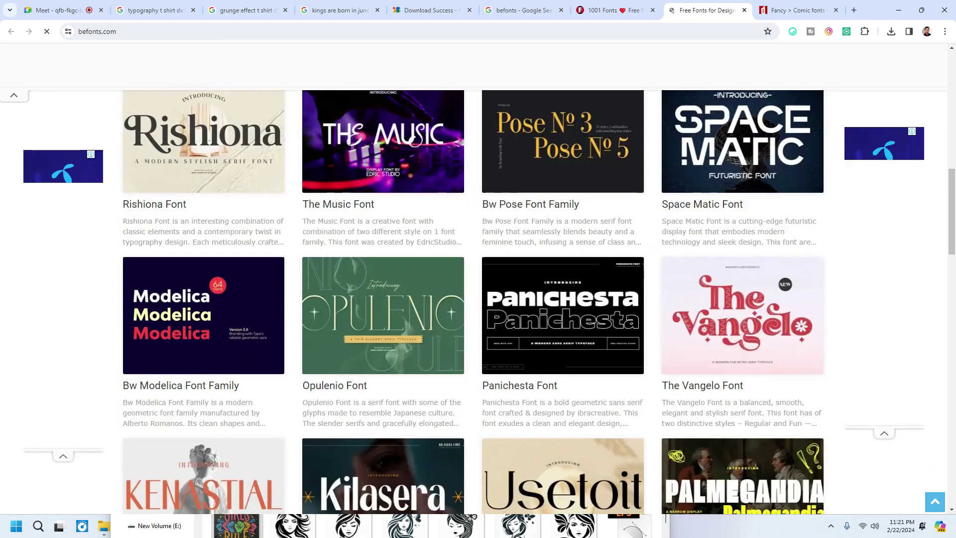
scroll(383, 224, "down", 8)
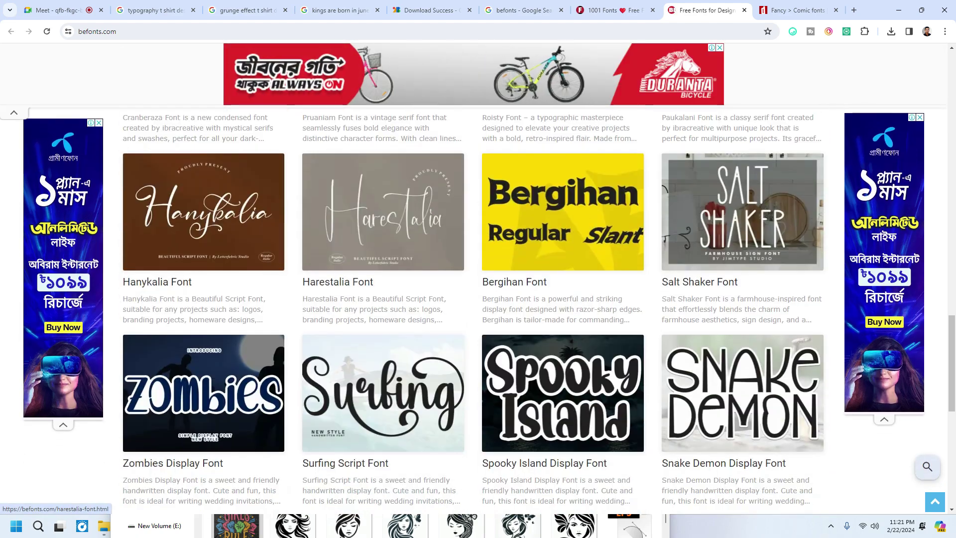
scroll(384, 319, "down", 5)
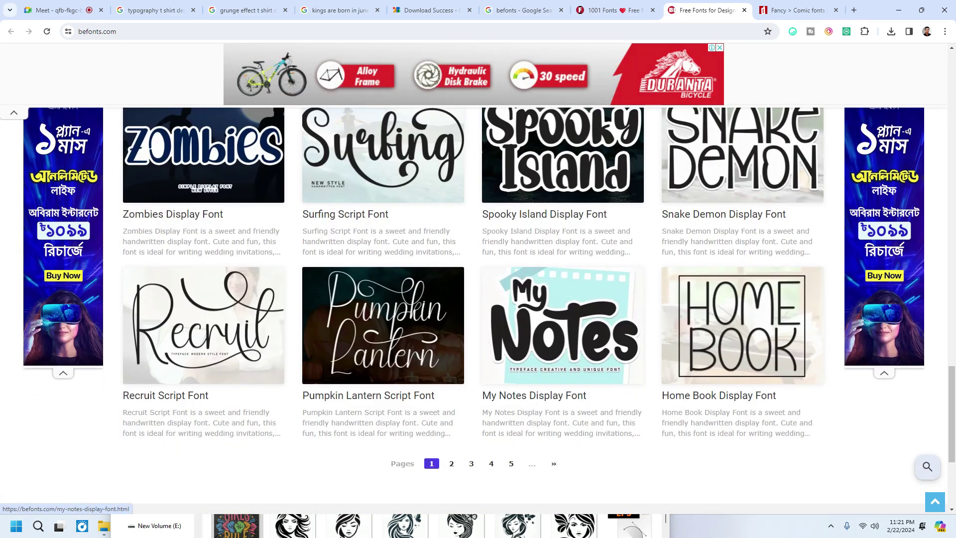
Step: Open page 2 of Befonts' most recent fonts, dismissing the ad, and look through the fonts listed there
scroll(451, 416, "down", 1)
left_click(452, 415)
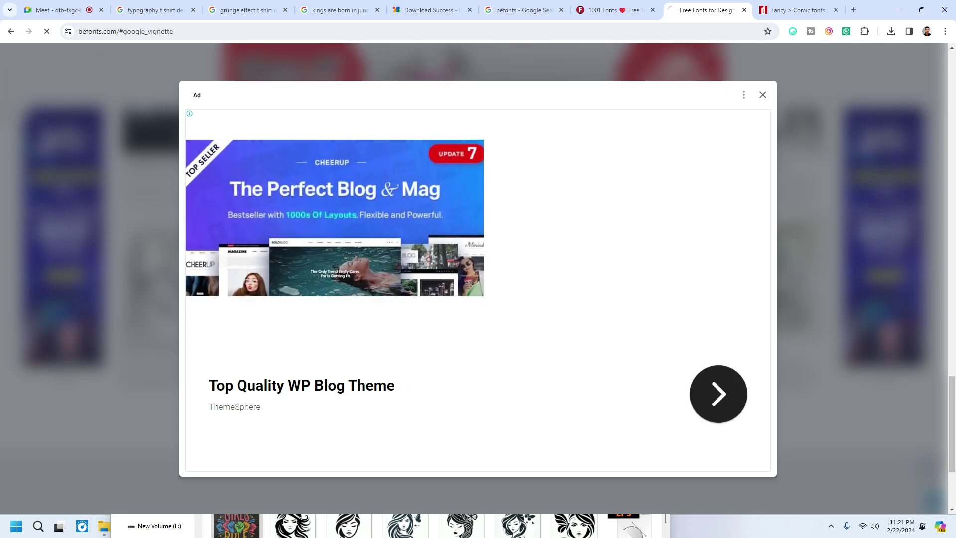
left_click(762, 94)
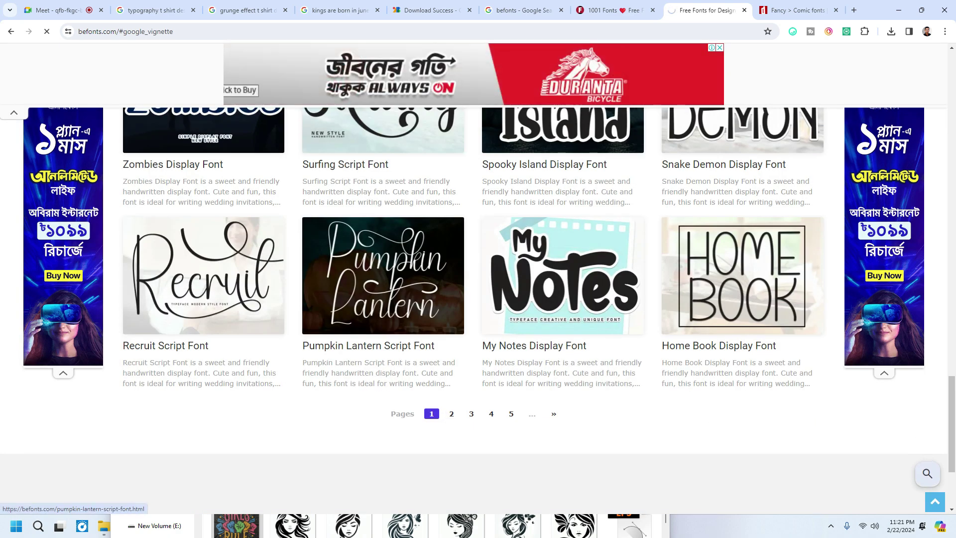
scroll(478, 278, "down", 5)
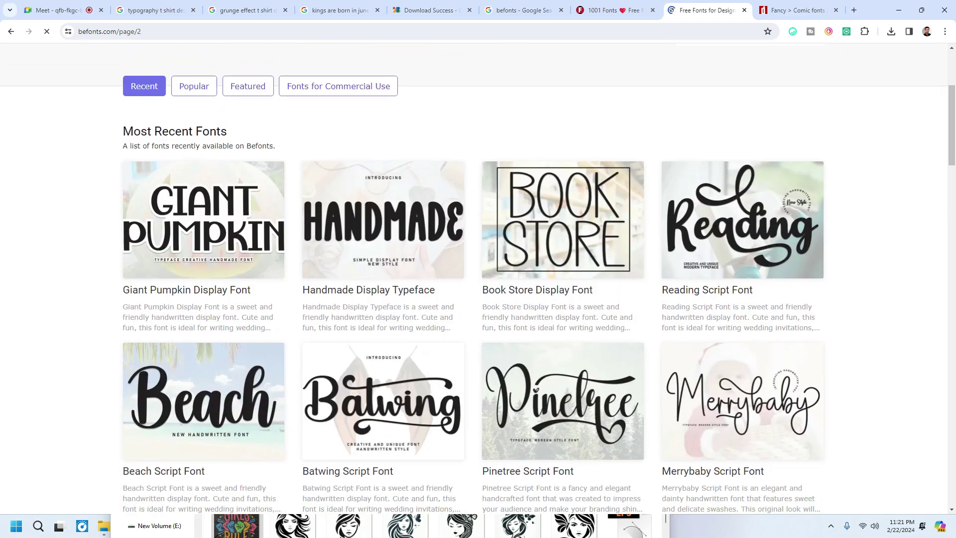
scroll(204, 299, "down", 2)
scroll(203, 298, "down", 4)
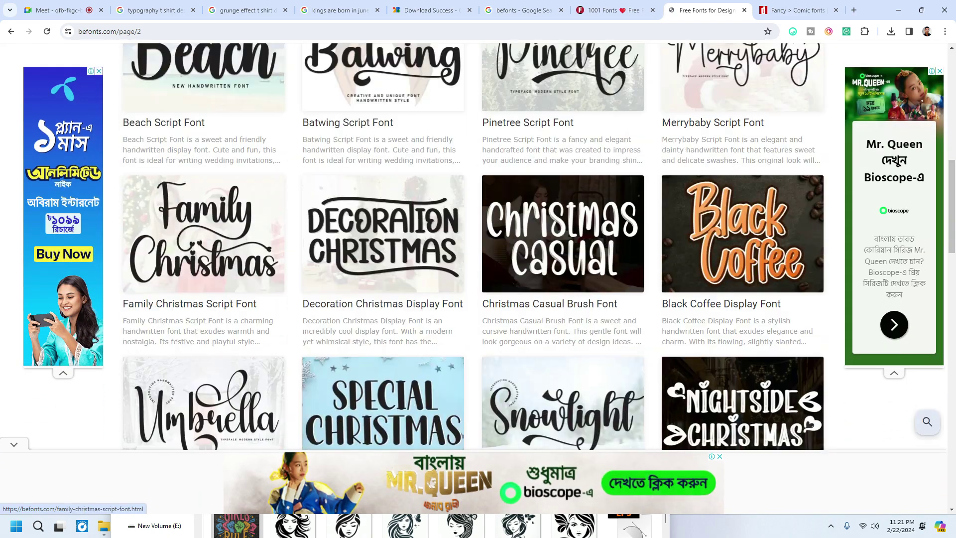
scroll(203, 299, "up", 1)
scroll(203, 299, "up", 2)
scroll(204, 299, "down", 8)
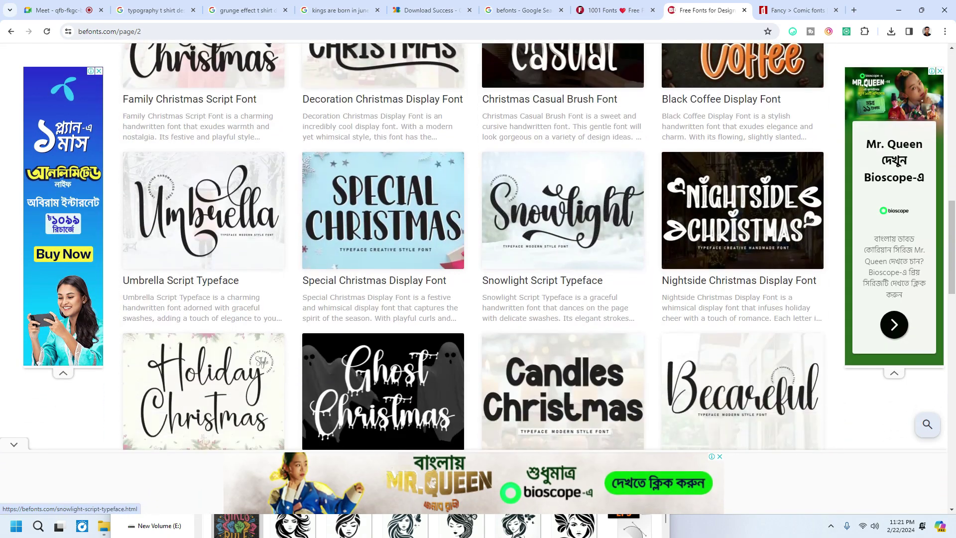
scroll(478, 278, "down", 8)
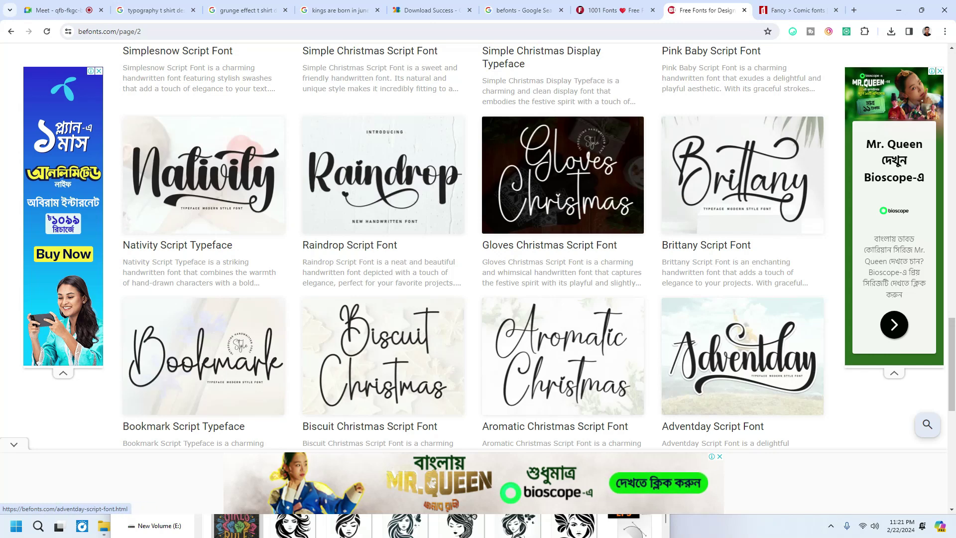
scroll(742, 323, "down", 2)
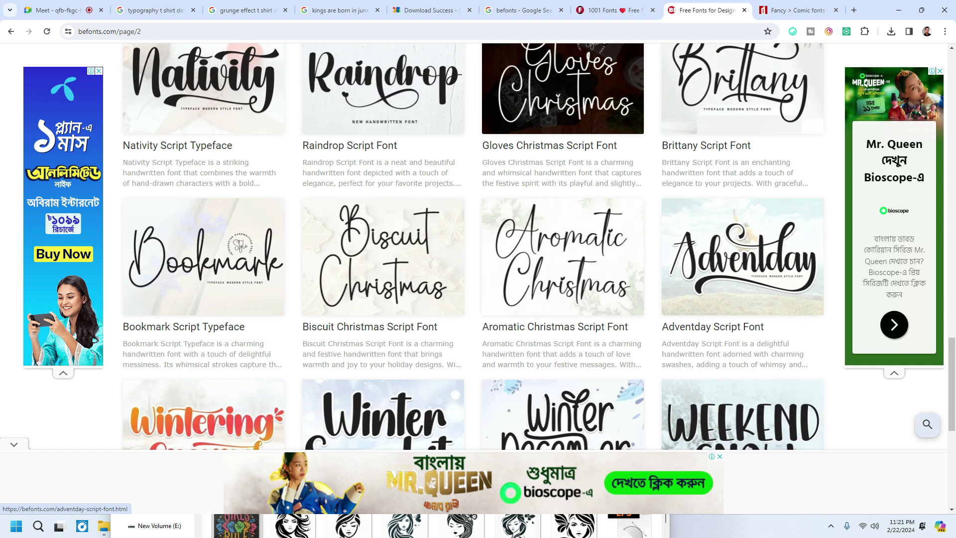
Step: Open the Adventday Script Font page in a new tab and download the font
right_click(711, 331)
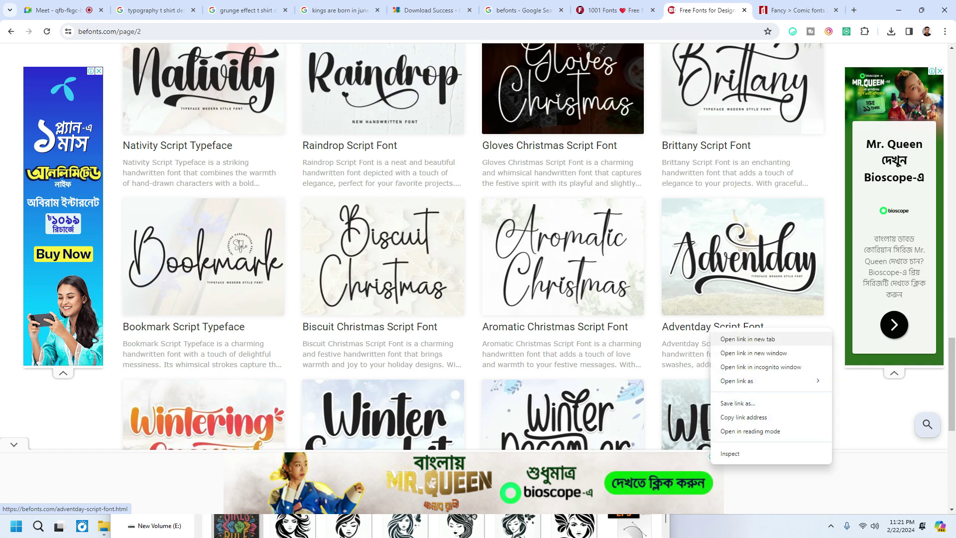
left_click(742, 339)
left_click(720, 10)
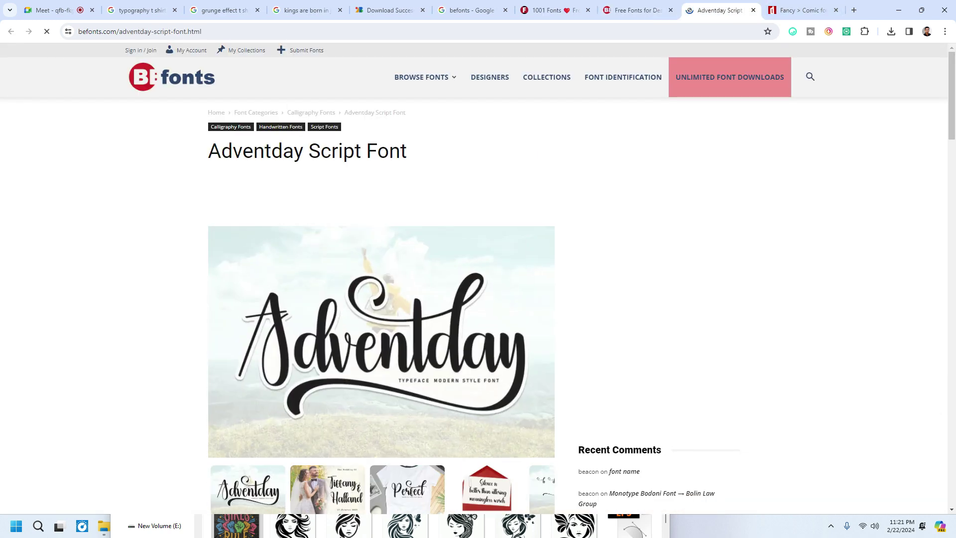
scroll(381, 279, "down", 20)
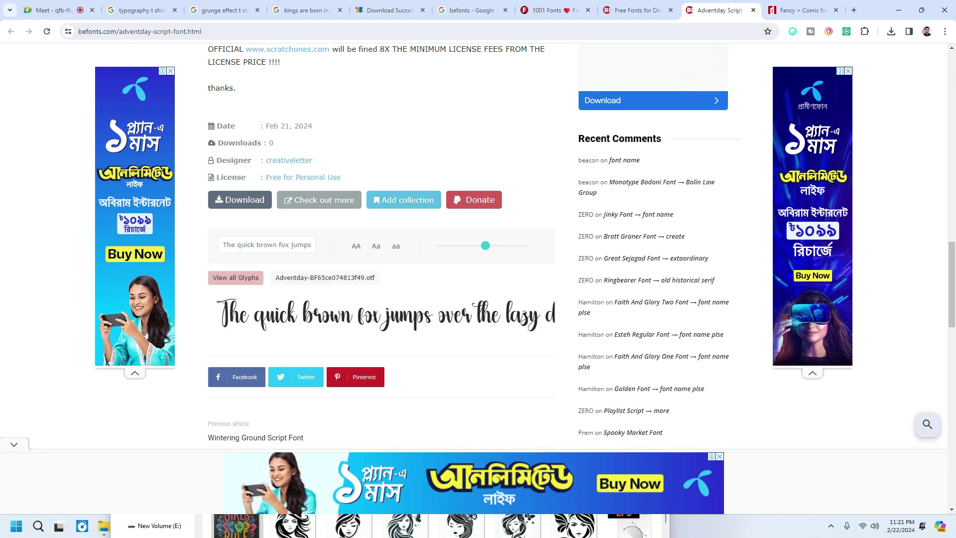
left_click(240, 200)
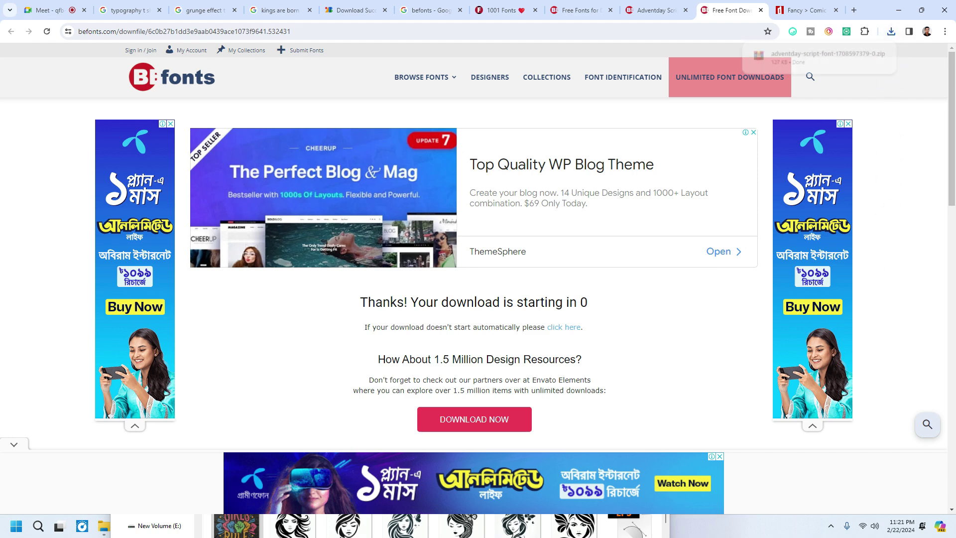
Step: Open the downloaded Adventday zip archive, install its OpenType font file, and close the font preview and archive
left_click(817, 57)
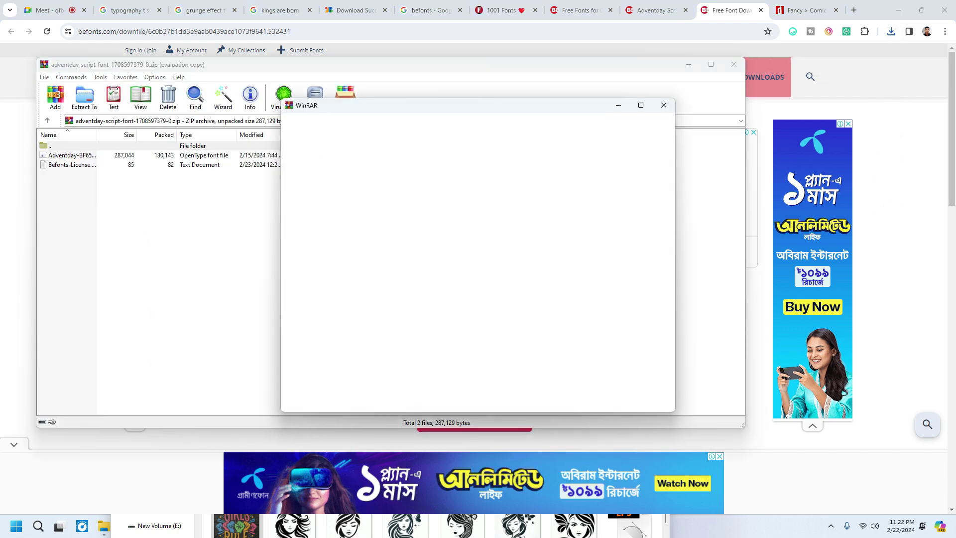
left_click(664, 105)
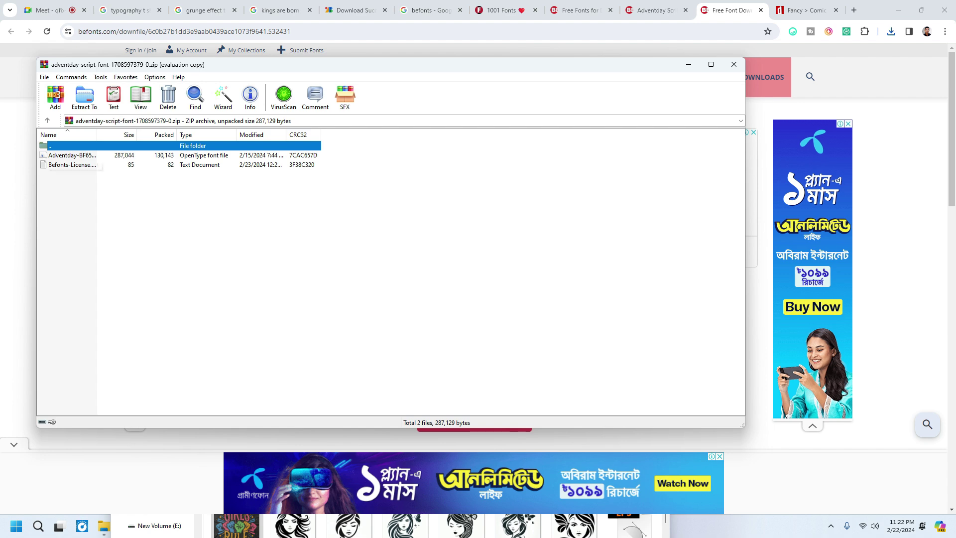
double_click(72, 155)
left_click(184, 143)
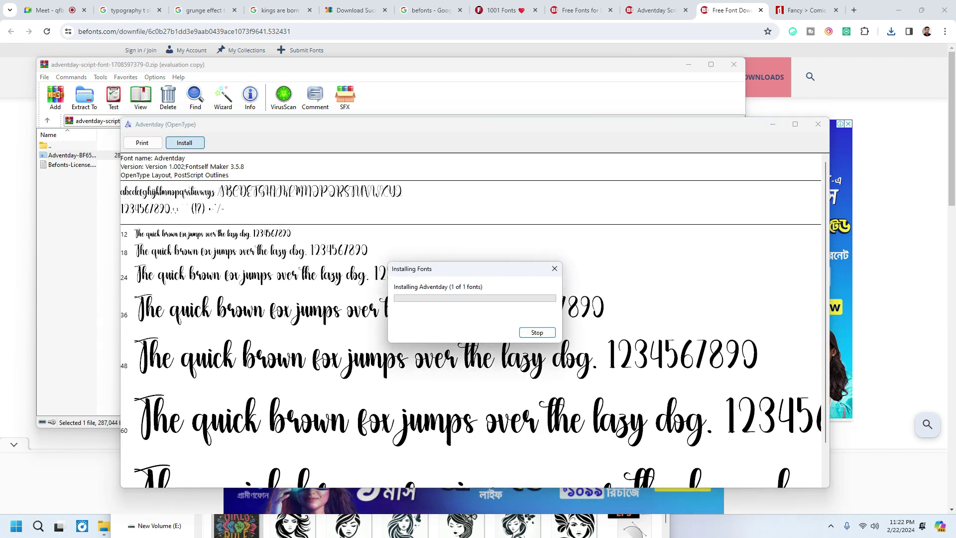
left_click(818, 124)
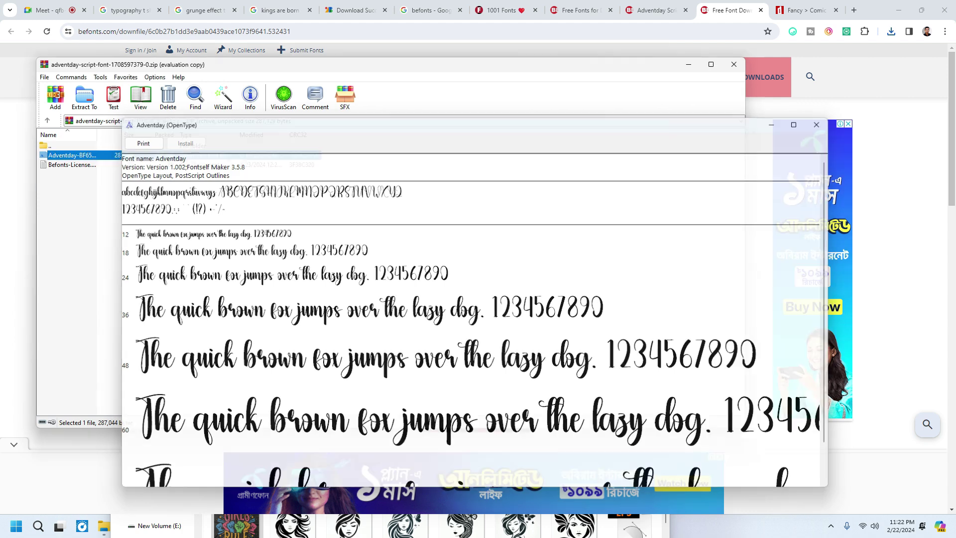
left_click(734, 65)
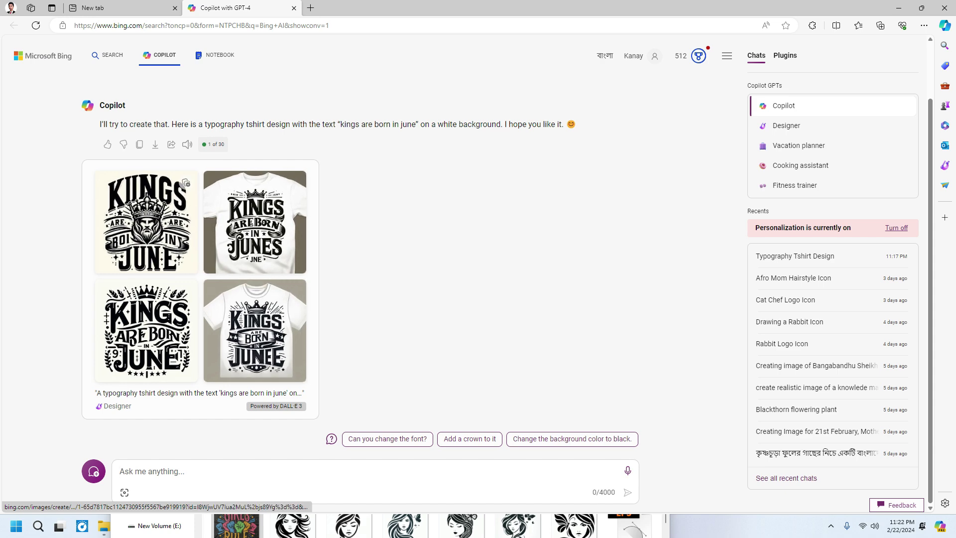
Step: View the four generated "kings are born in june" t-shirt designs from Copilot at full size, returning to the first one
left_click(146, 222)
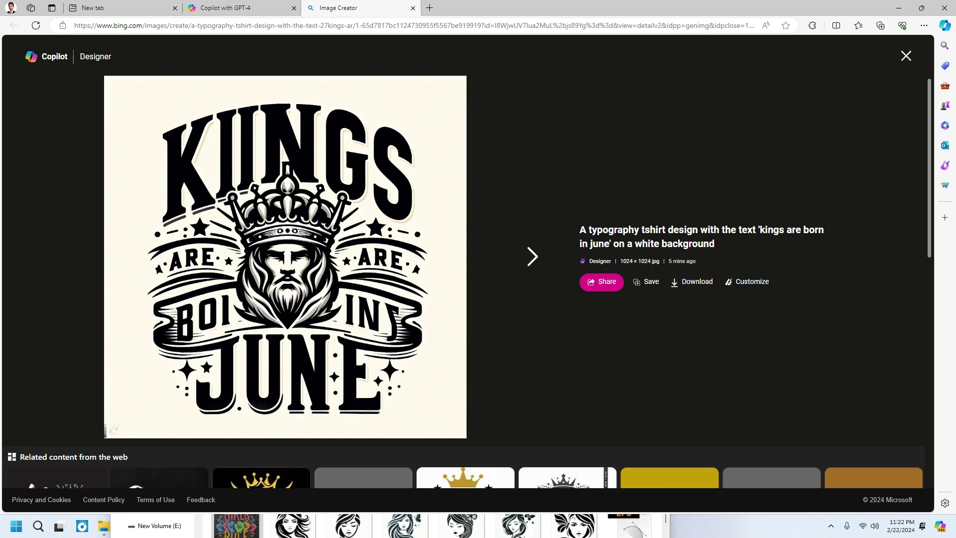
left_click(532, 256)
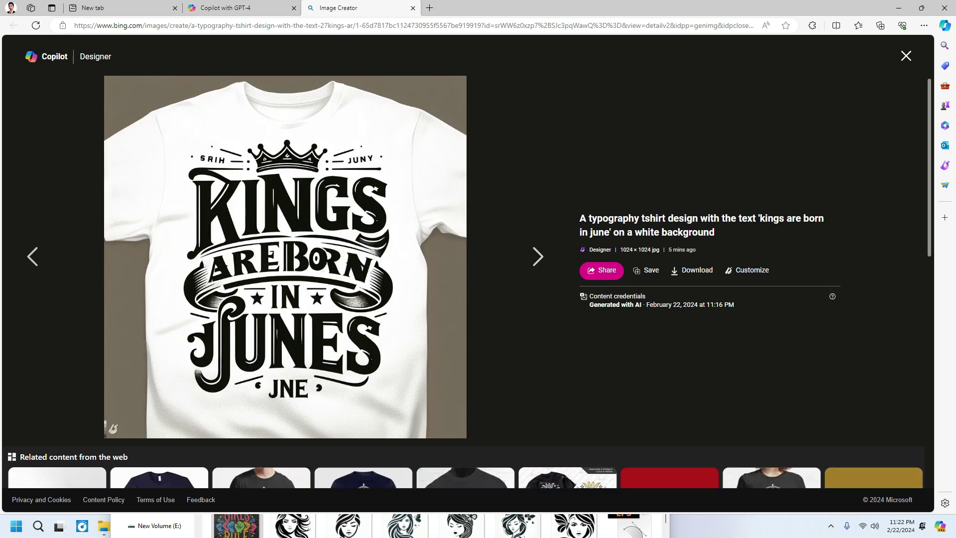
left_click(533, 256)
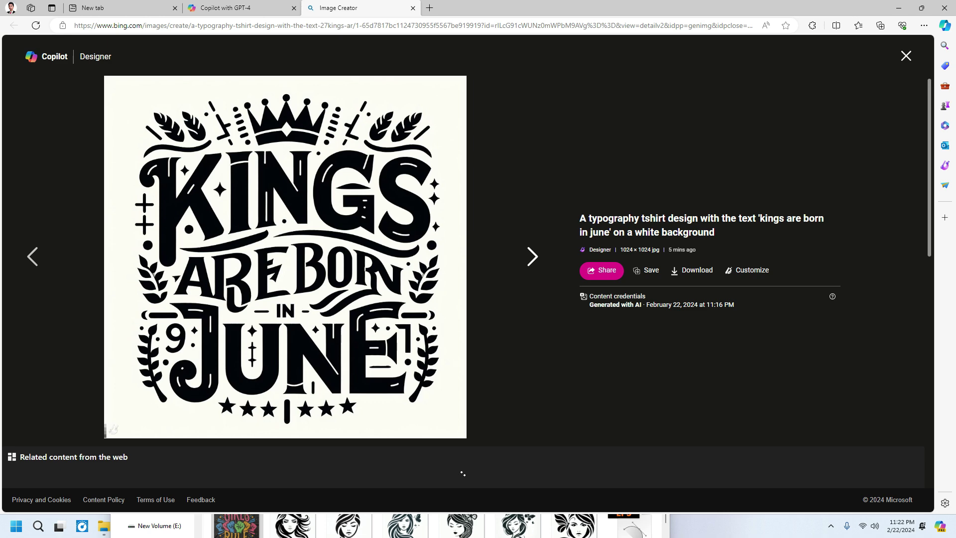
left_click(532, 256)
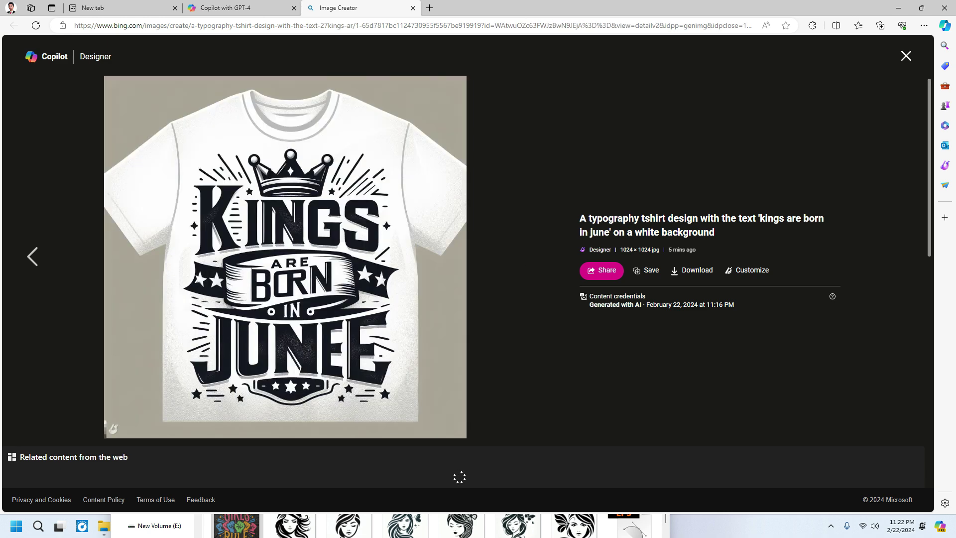
left_click(37, 256)
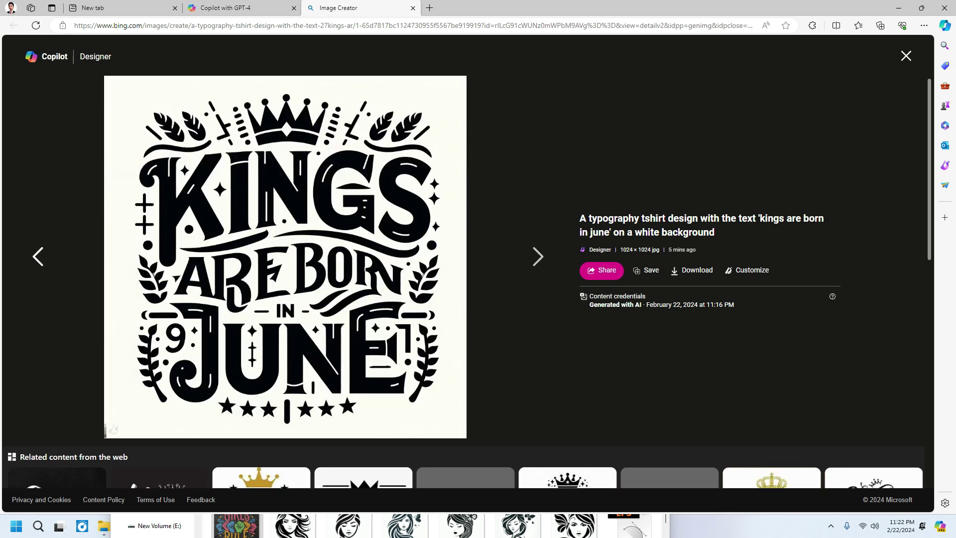
left_click(36, 256)
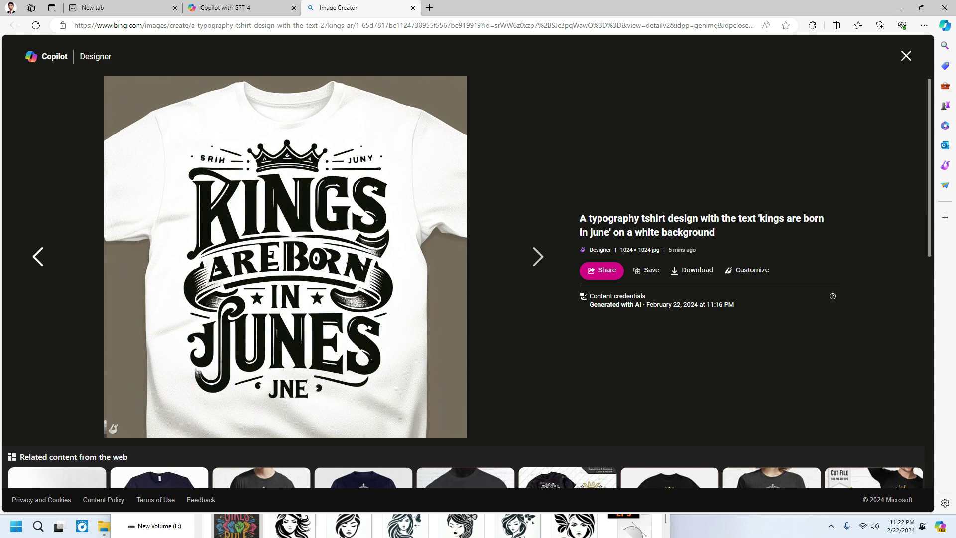
key("Left")
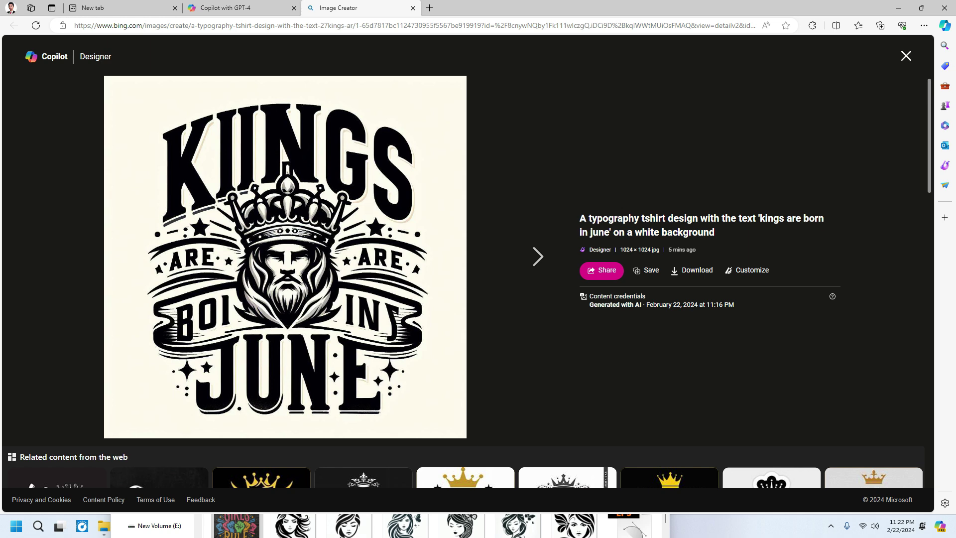
Step: Download the displayed "kings are born in june" design image and switch to Illustrator
left_click(692, 270)
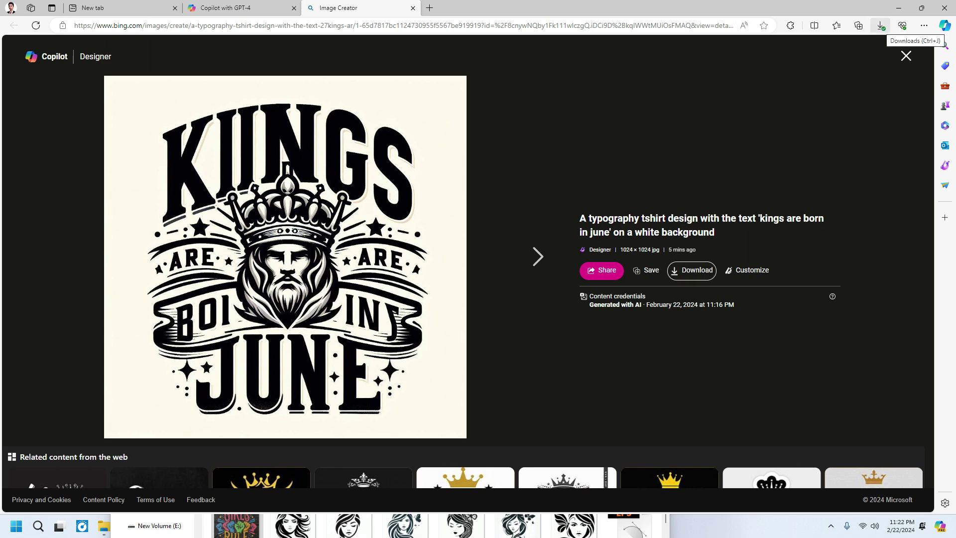
left_click(880, 26)
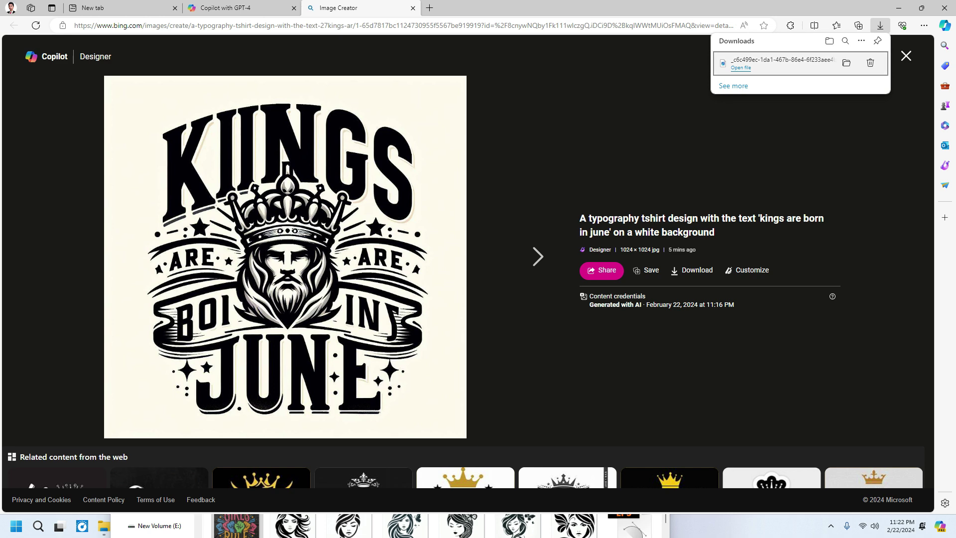
left_click_drag(777, 62, 736, 520)
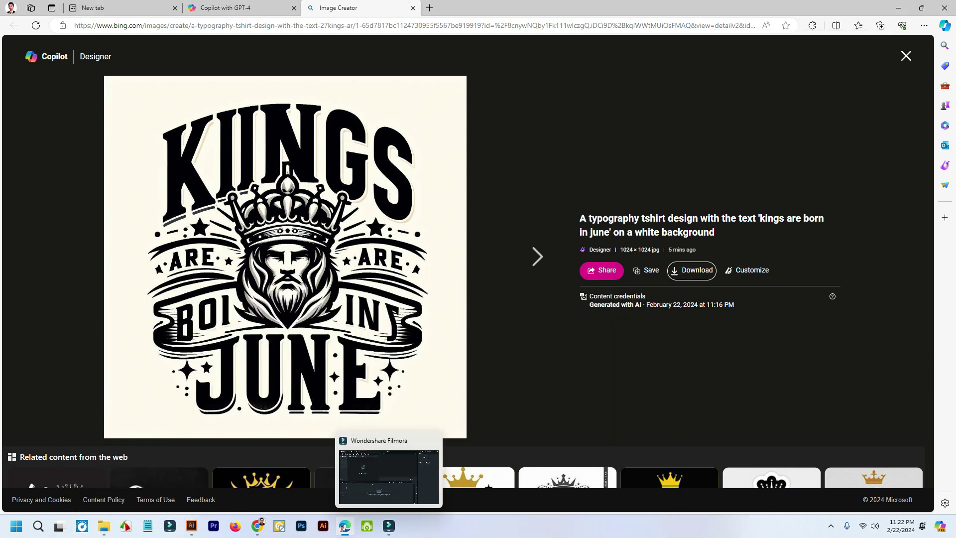
left_click(191, 525)
key("alt+f")
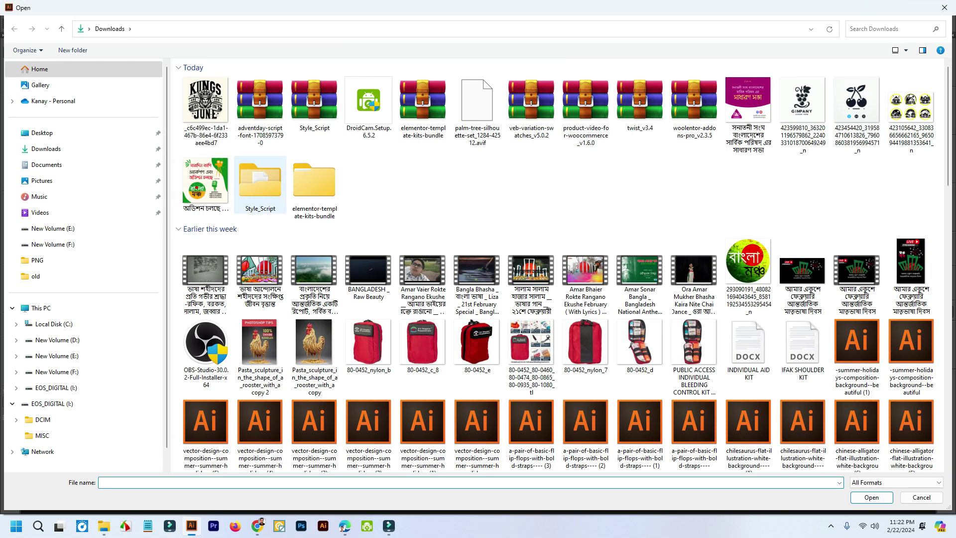
left_click(945, 7)
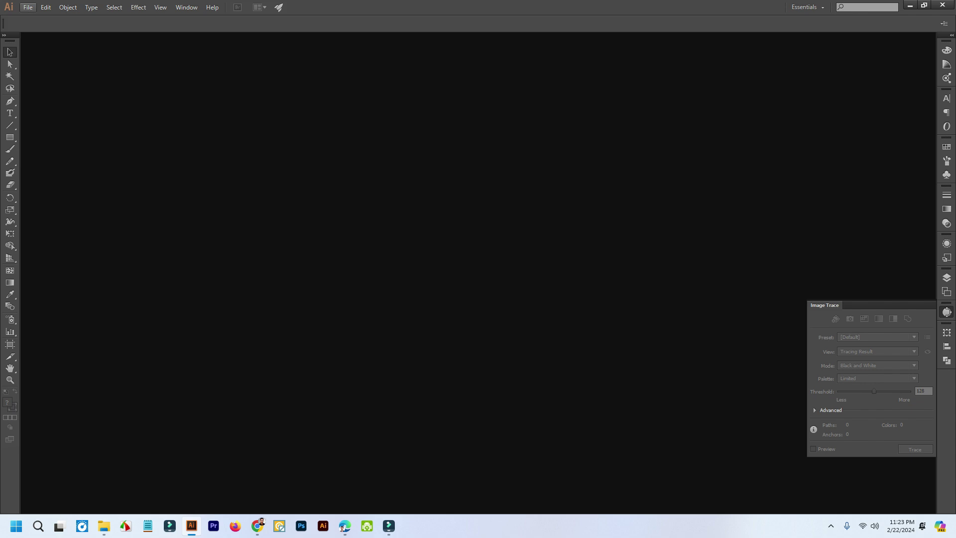
Step: Start a new document based on the Print profile
left_click(28, 8)
left_click(46, 19)
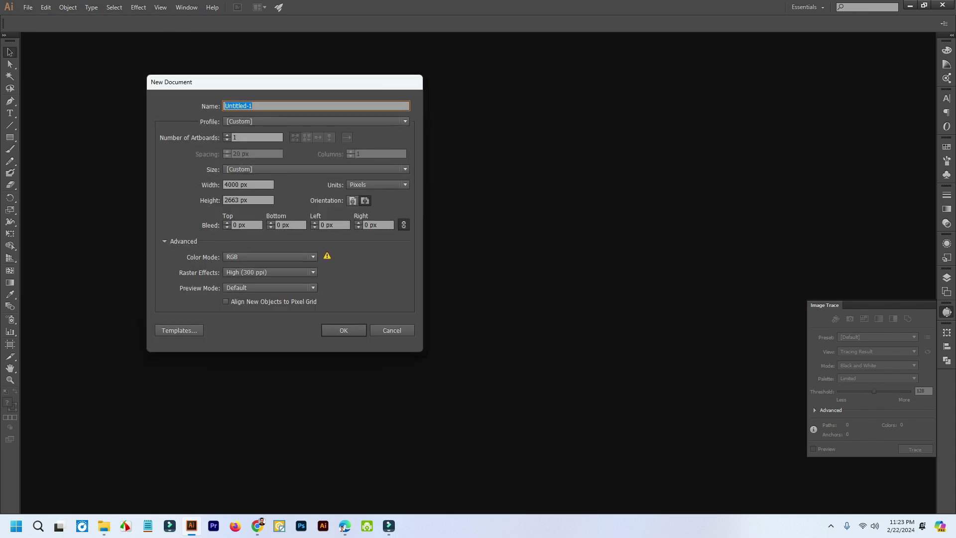
key("Tab")
key("alt+Down")
key("Down")
key("Return")
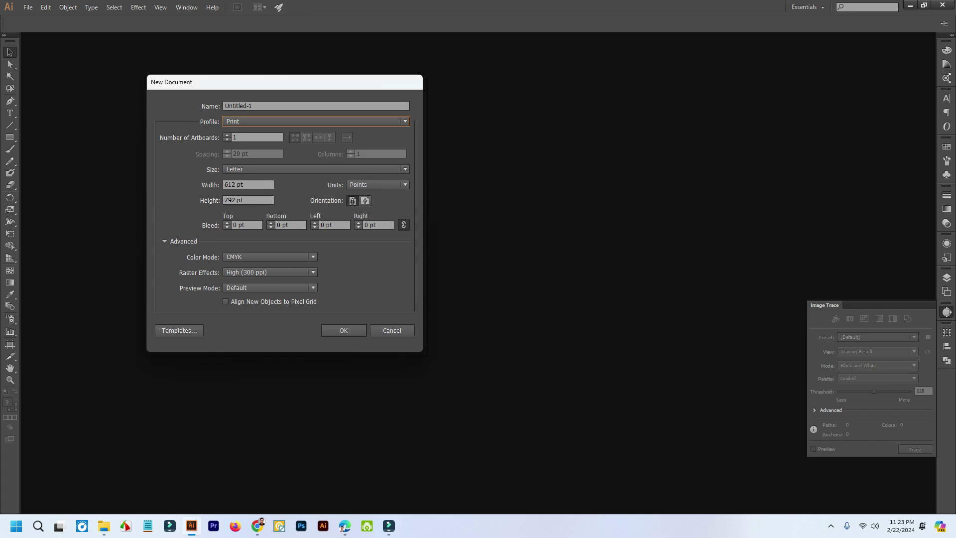
Step: Set the new document's units to inches, with a width of 11 in and a height of 14 in
left_click(378, 185)
left_click(369, 250)
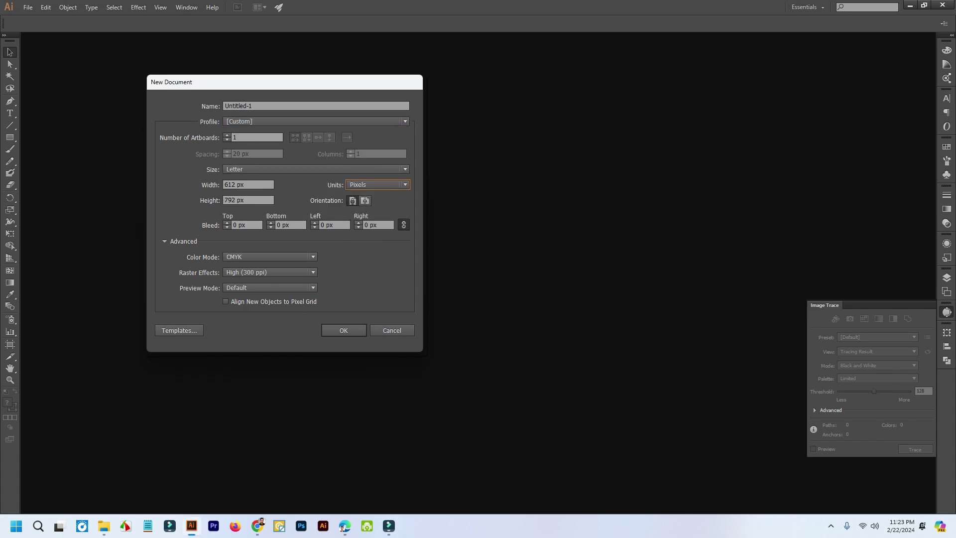
left_click(378, 185)
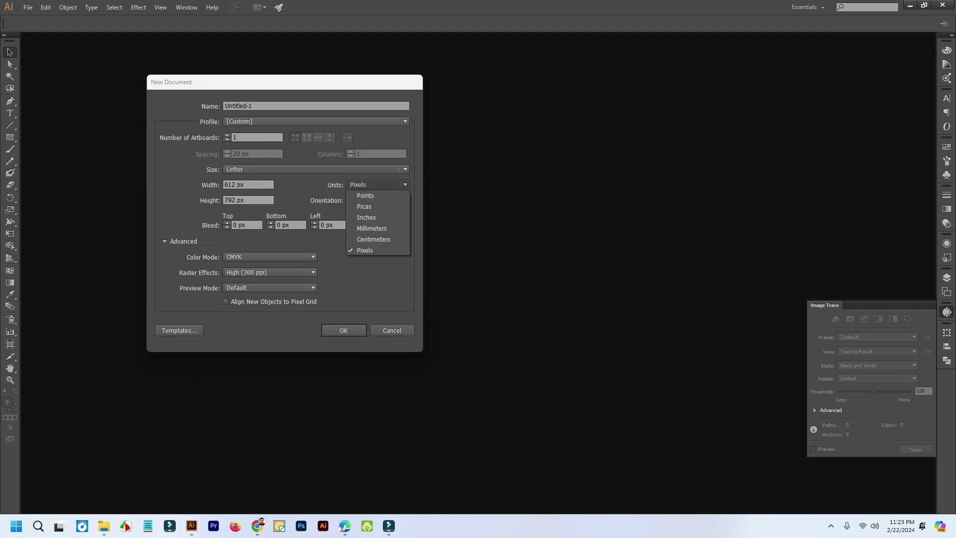
left_click(368, 216)
left_click_drag(237, 184, 224, 185)
type("11")
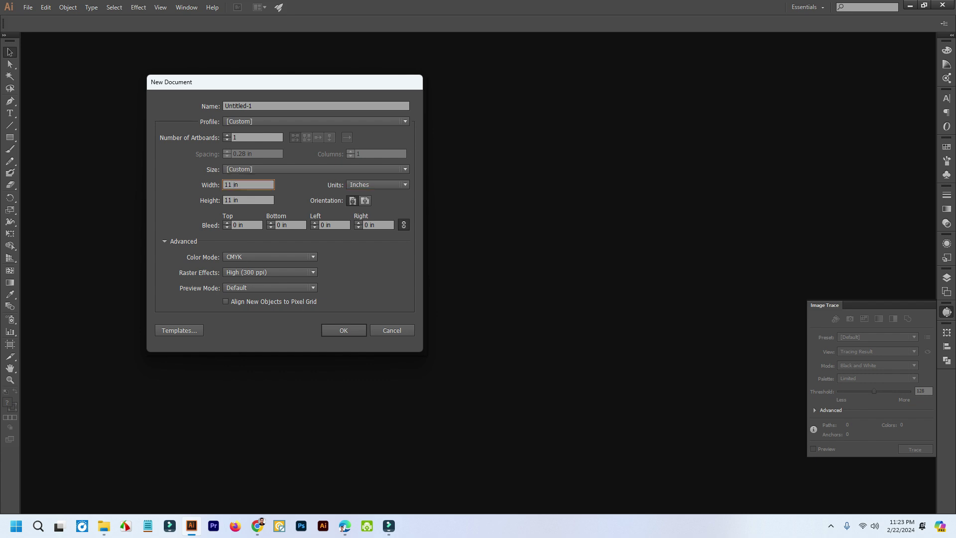
key("Tab")
type("1")
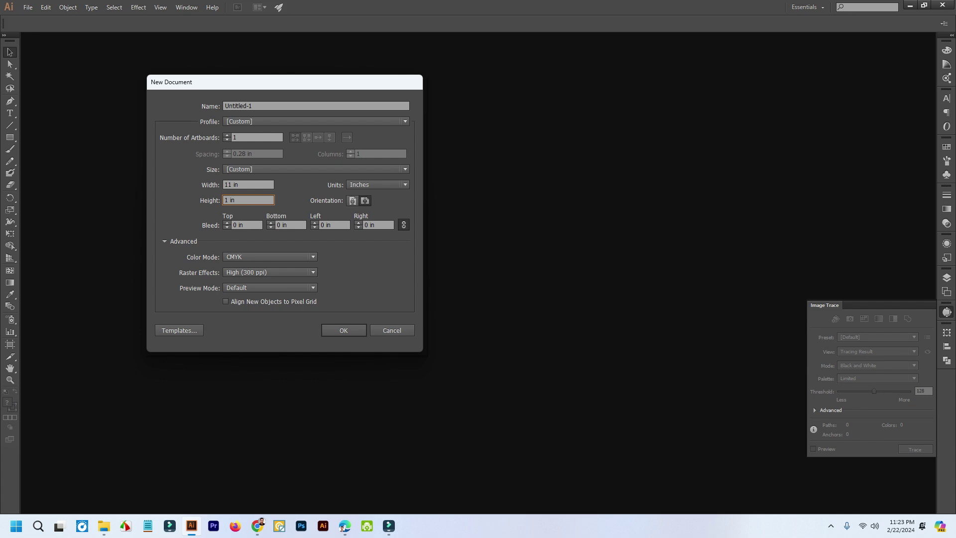
type("4")
Step: Set the color mode to RGB and create the document
left_click(269, 257)
left_click(259, 278)
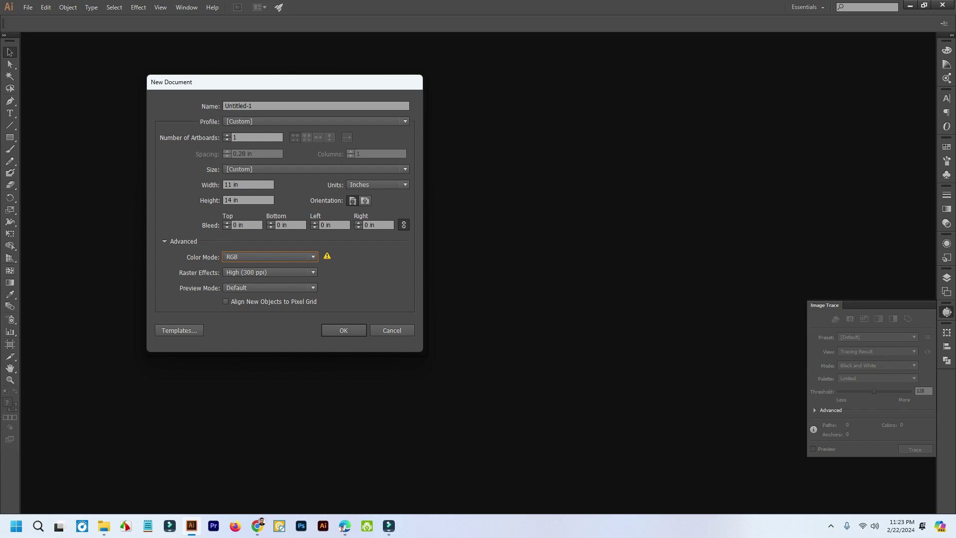
left_click(231, 184)
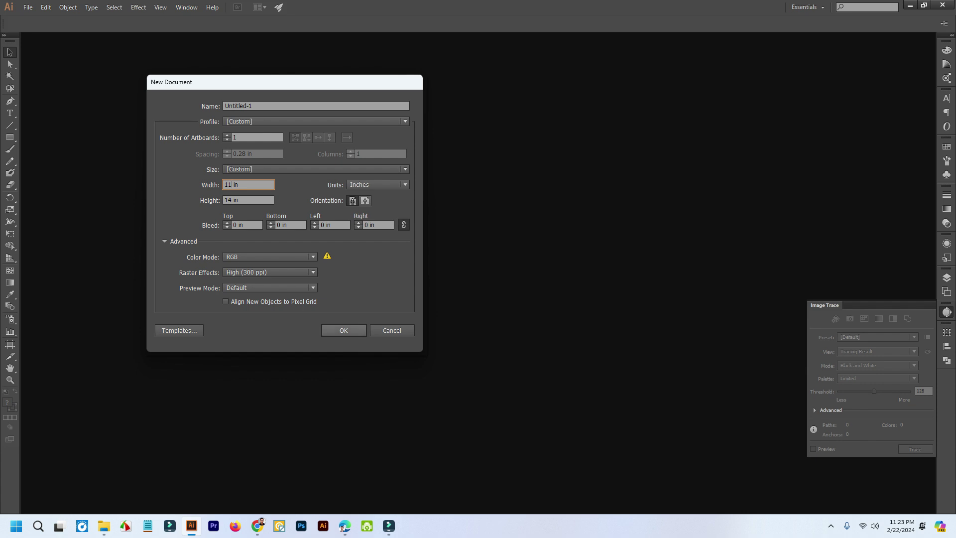
key("Return")
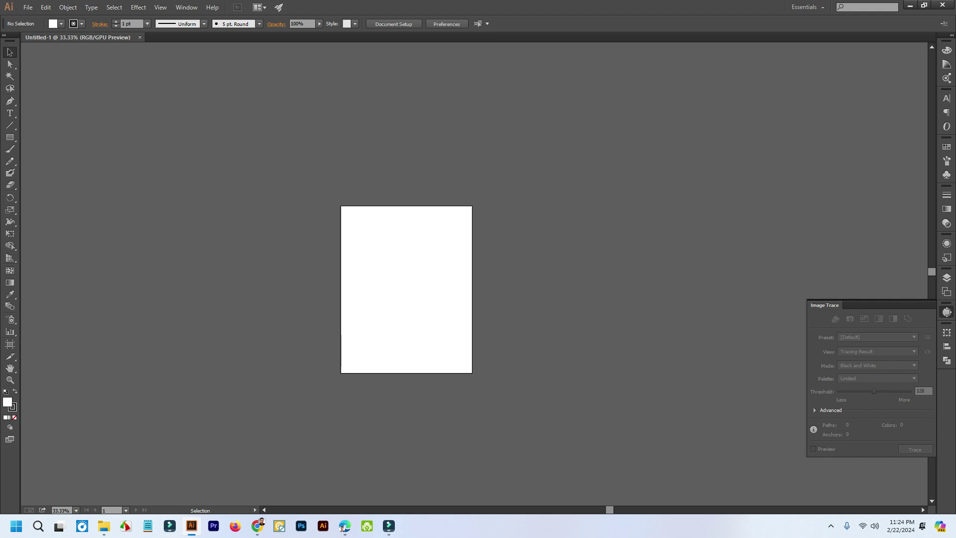
Step: Place the downloaded kings image over the artboard as a linked file, about 13.85 in square, and roughly centre it
scroll(459, 262, "up", 2)
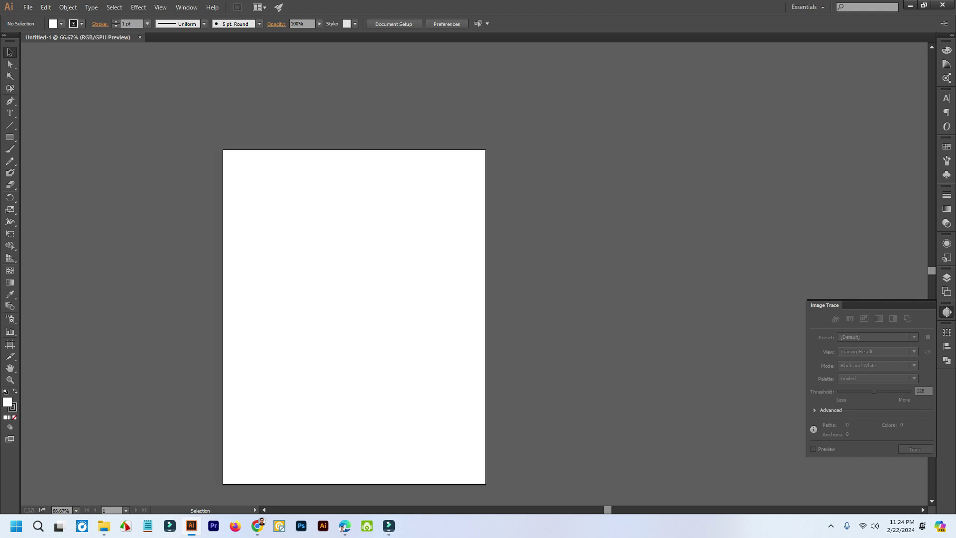
key("alt+f")
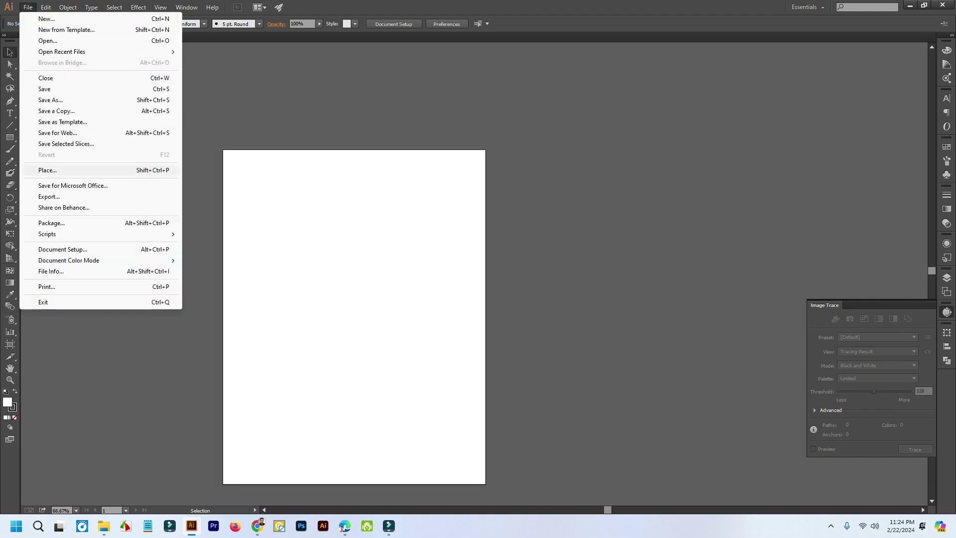
key("Up")
key("Up")
key("Up")
key("Up")
key("Down")
key("Up")
key("Return")
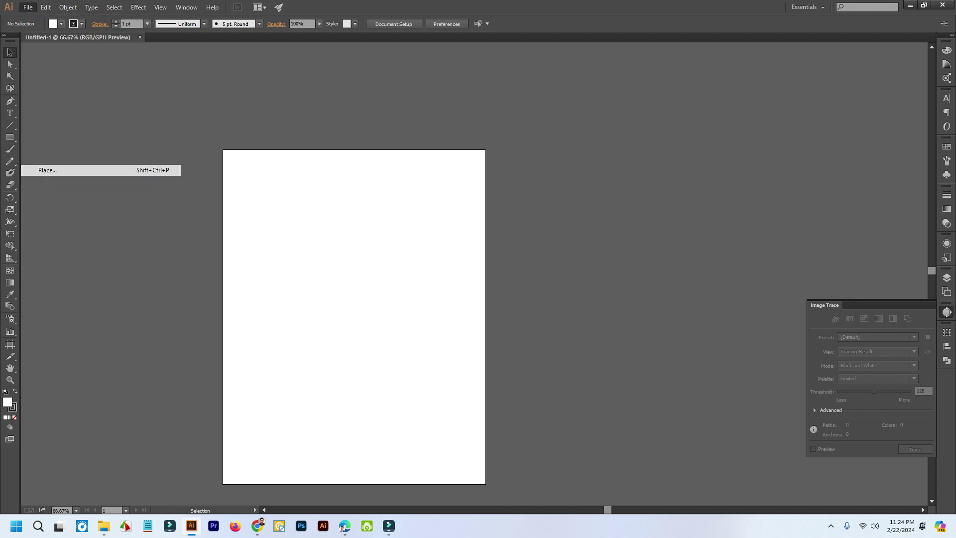
double_click(207, 106)
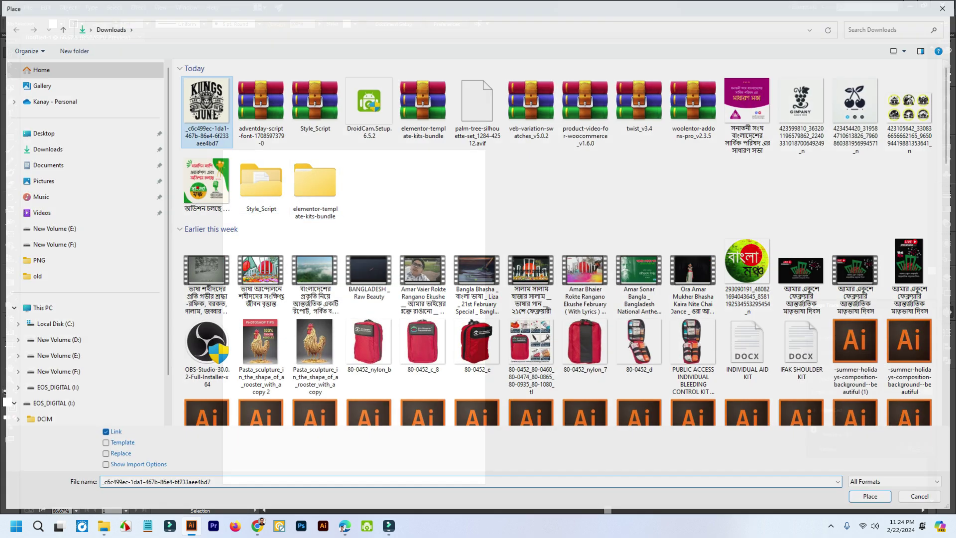
left_click_drag(226, 149, 555, 478)
left_click_drag(448, 348, 408, 343)
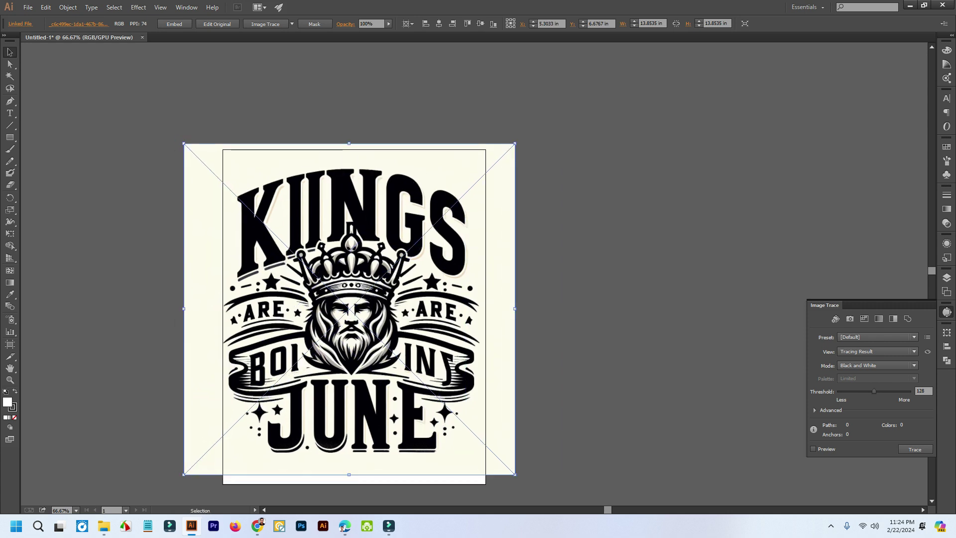
Step: Move the placed kings image off the artboard onto the empty canvas to its right and deselect it
left_click(572, 249)
scroll(359, 243, "down", 2)
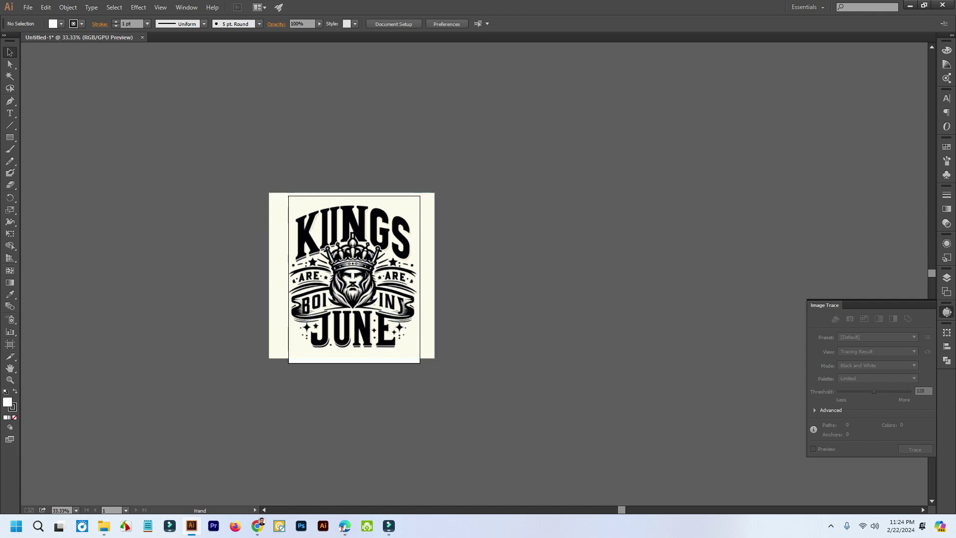
left_click_drag(350, 243, 171, 201)
left_click_drag(174, 234, 389, 254)
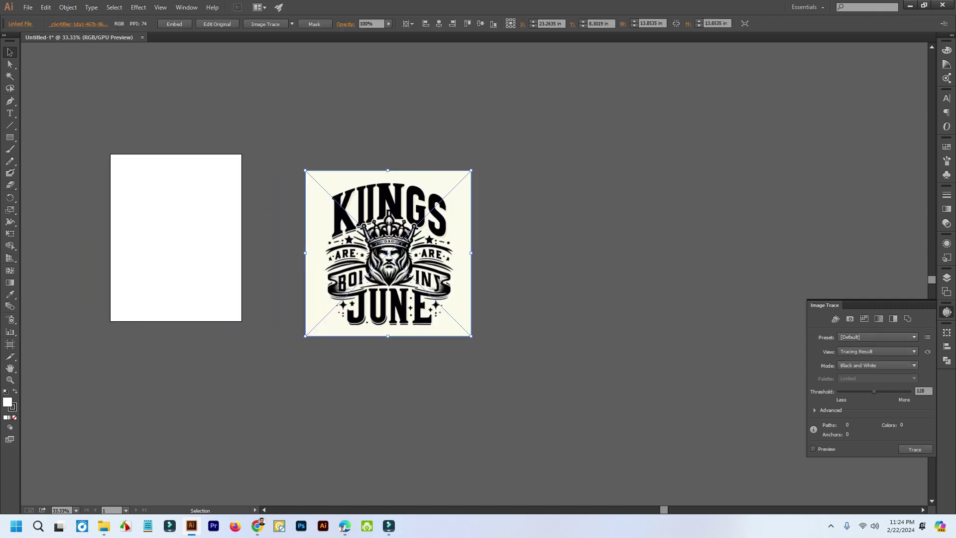
key("ctrl+shift+a")
left_click(373, 248)
scroll(373, 247, "up", 1)
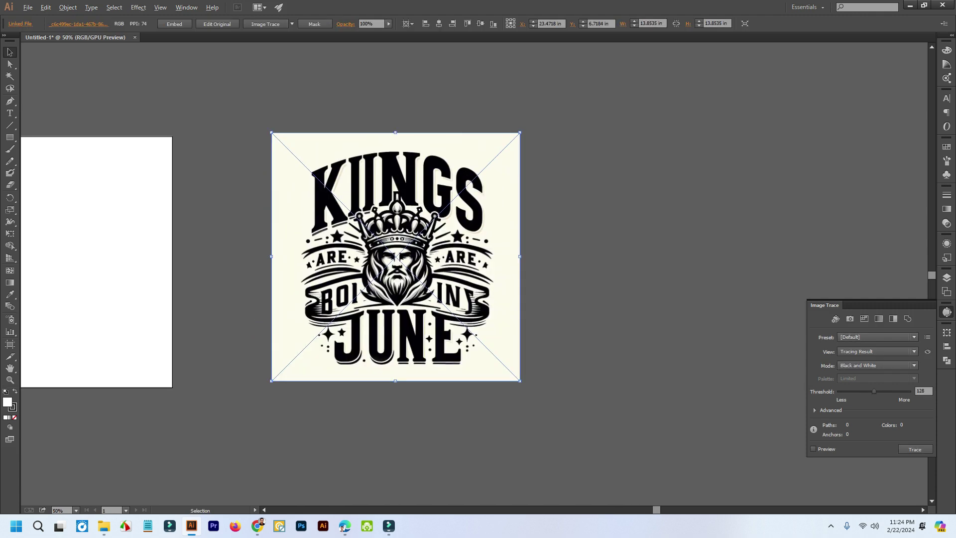
left_click_drag(481, 260, 475, 260)
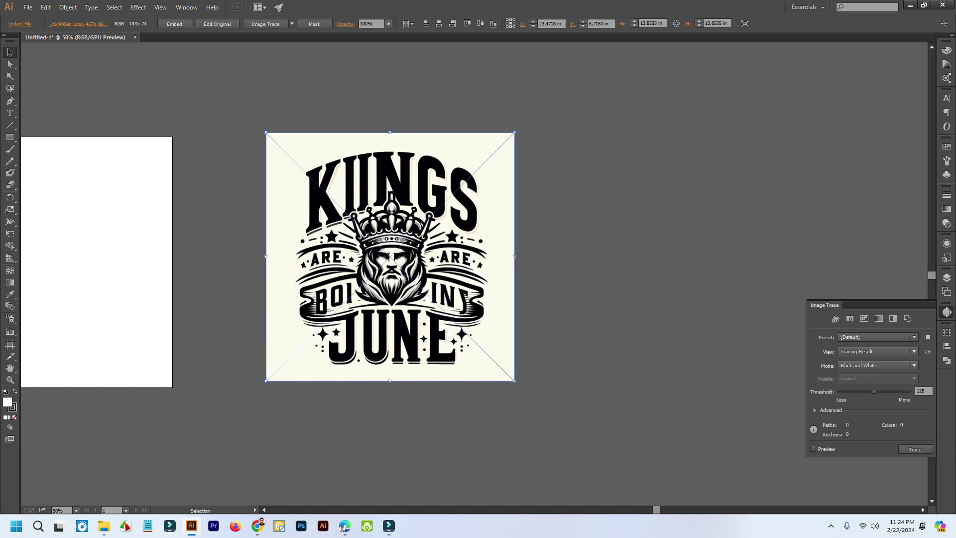
key("a")
key("ctrl+shift+a")
key("v")
Step: Add the point text "KINGS" near the upper-right corner of the reference image
scroll(436, 214, "up", 2)
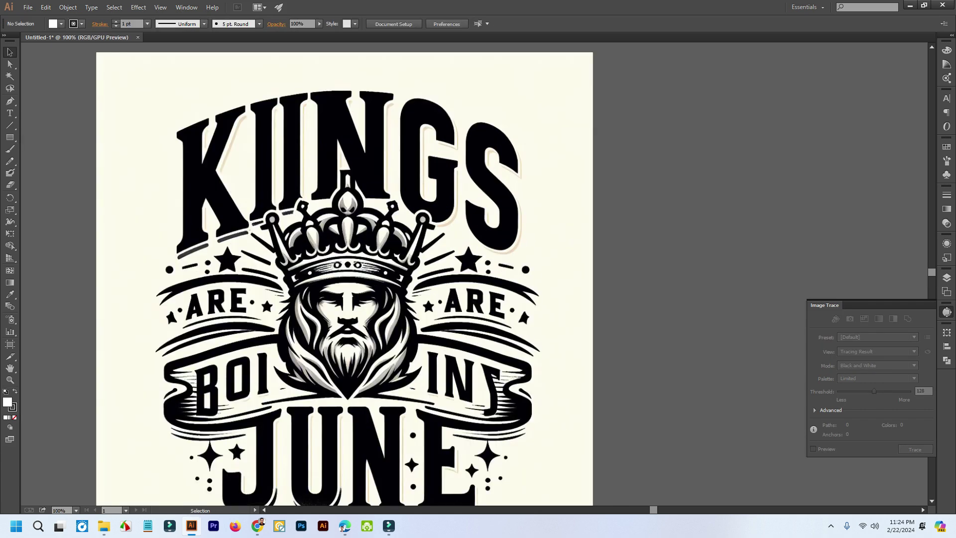
scroll(430, 224, "down", 1)
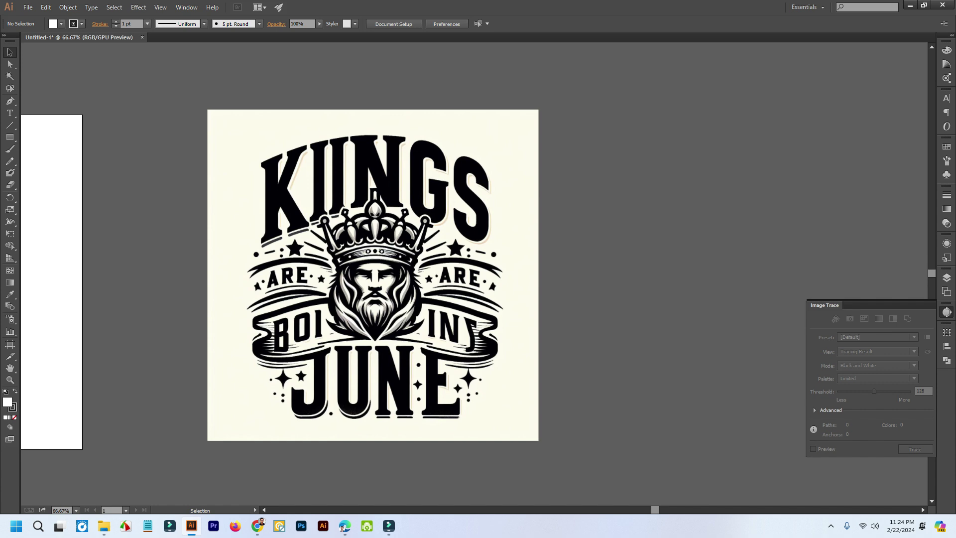
left_click(9, 113)
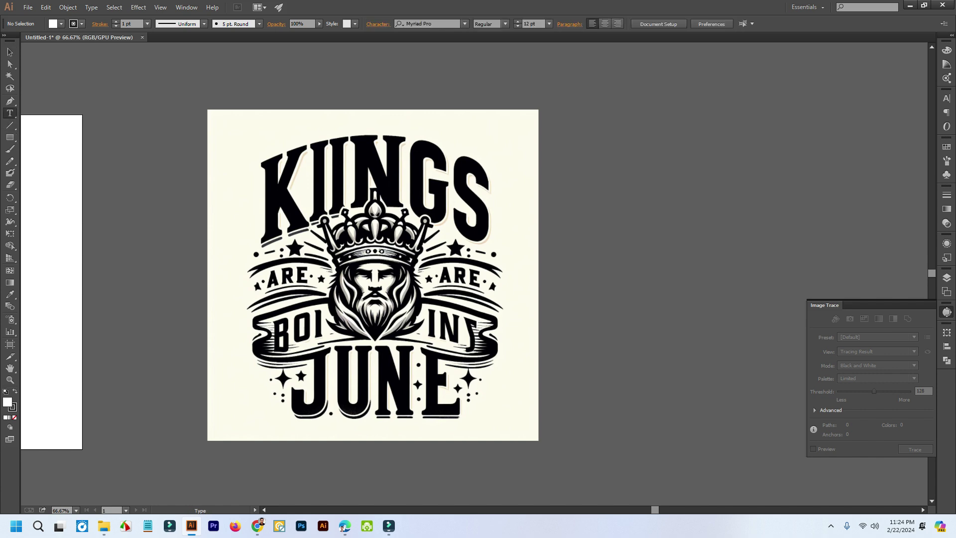
left_click(469, 145)
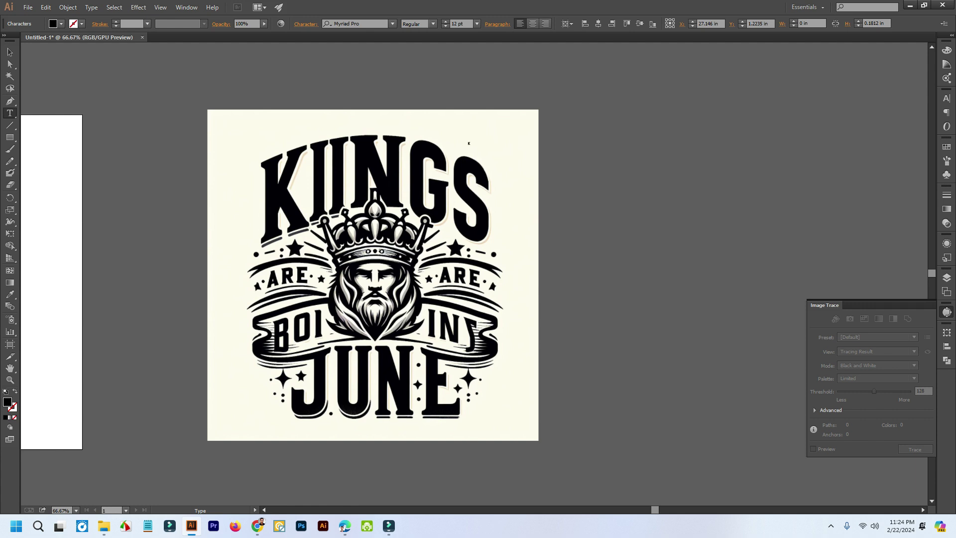
type("K")
key("Escape")
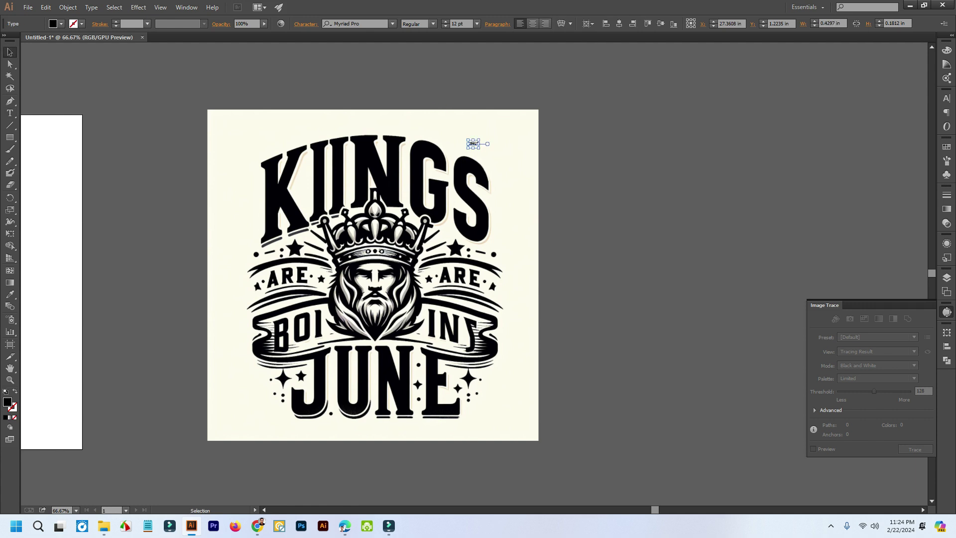
Step: Enlarge the KINGS text to about 286.5 pt and move it to the right of the reference image
left_click_drag(467, 149, 233, 327)
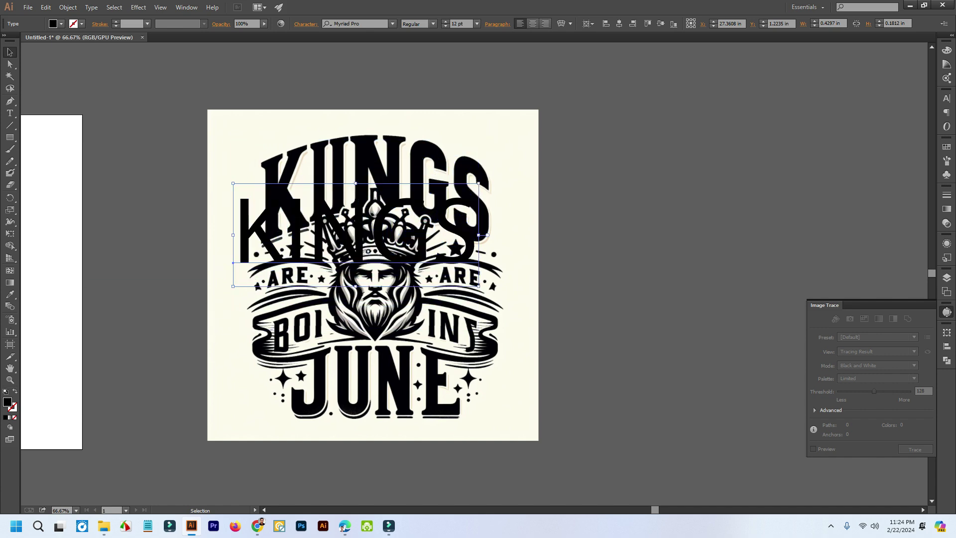
left_click_drag(439, 204, 780, 152)
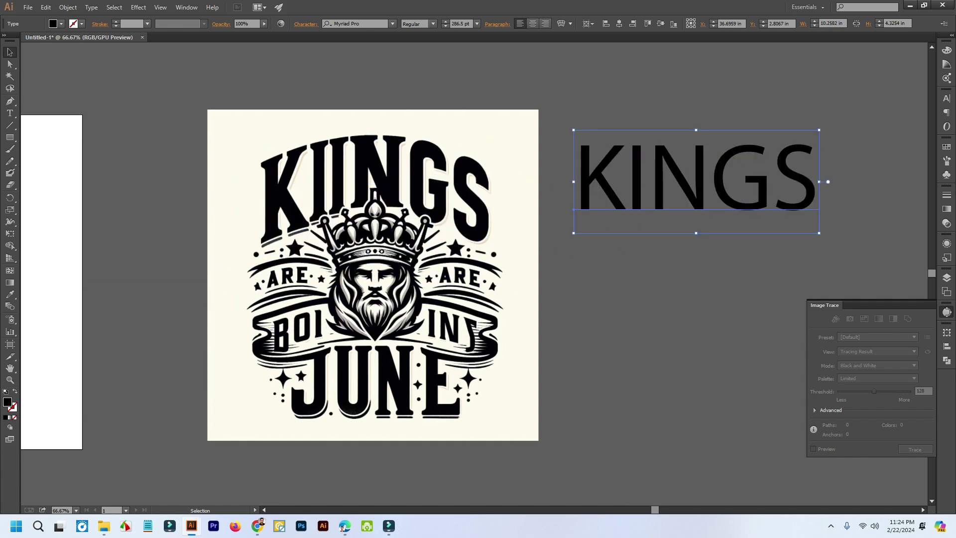
key("shift+Left")
key("shift+Left")
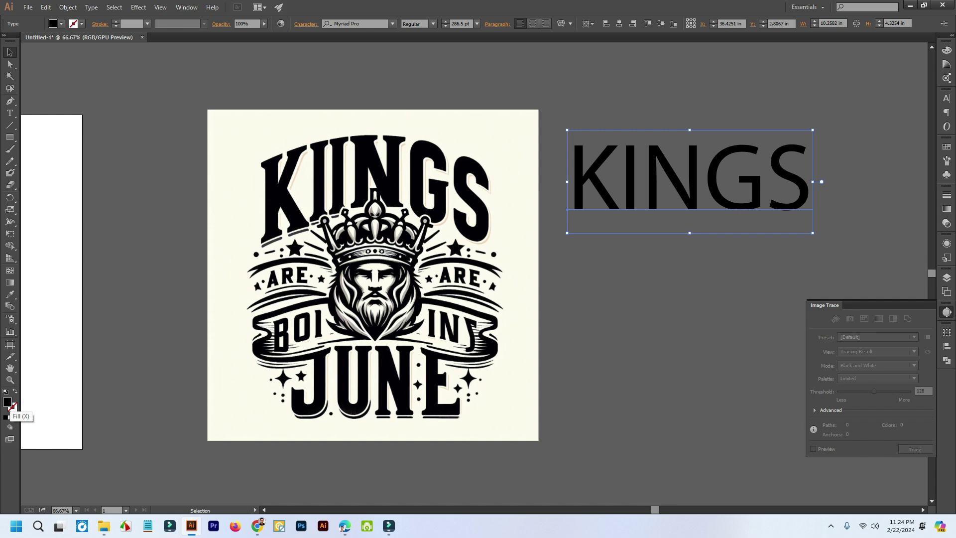
Step: Fill the KINGS text with dark red and move it slightly up and closer to the reference image
double_click(7, 402)
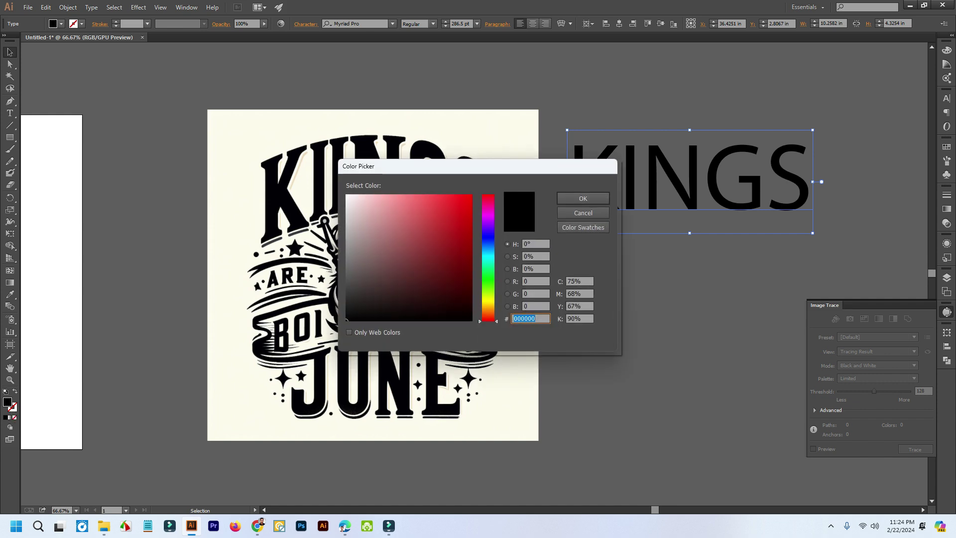
left_click(452, 223)
left_click(583, 198)
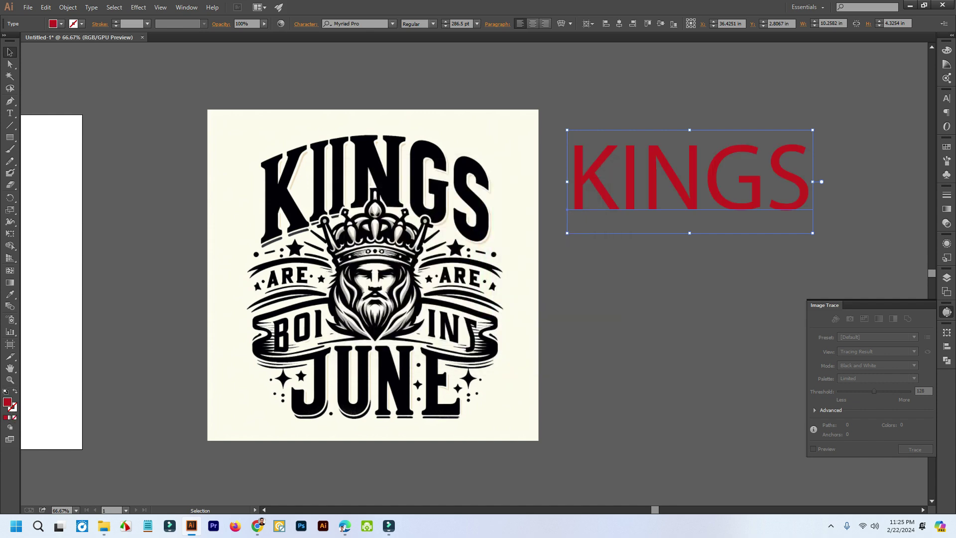
left_click_drag(674, 179, 662, 159)
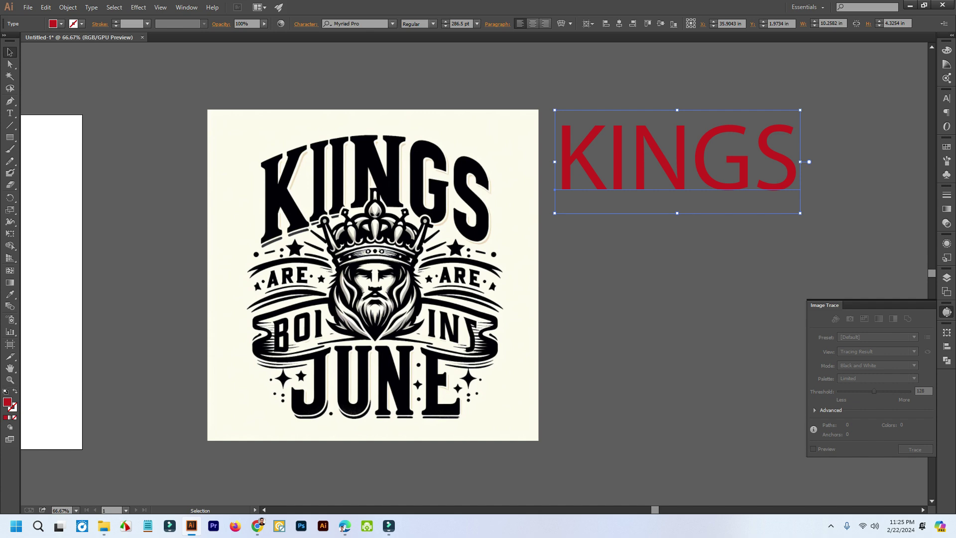
Step: Search the font list for "anto" while the KINGS text is selected, then clear the search
left_click(393, 23)
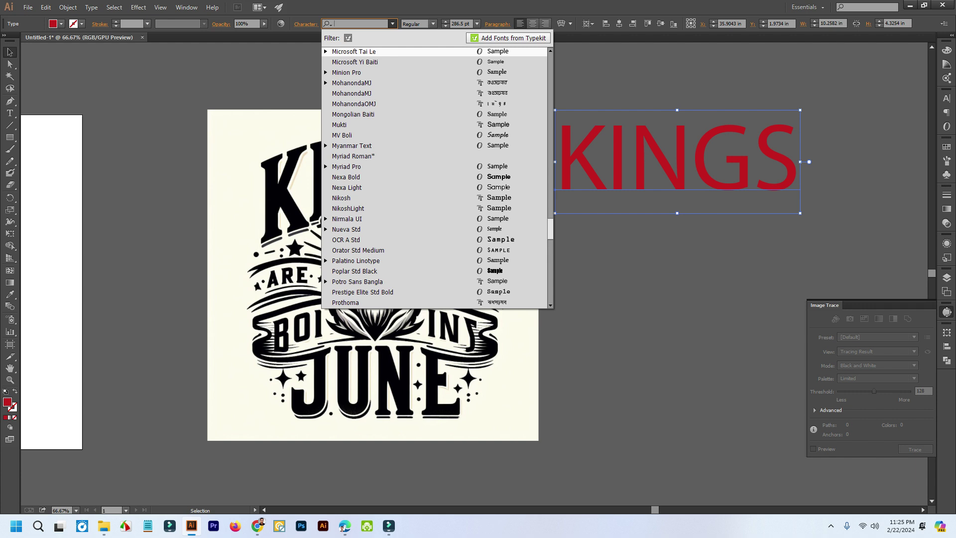
type("ant")
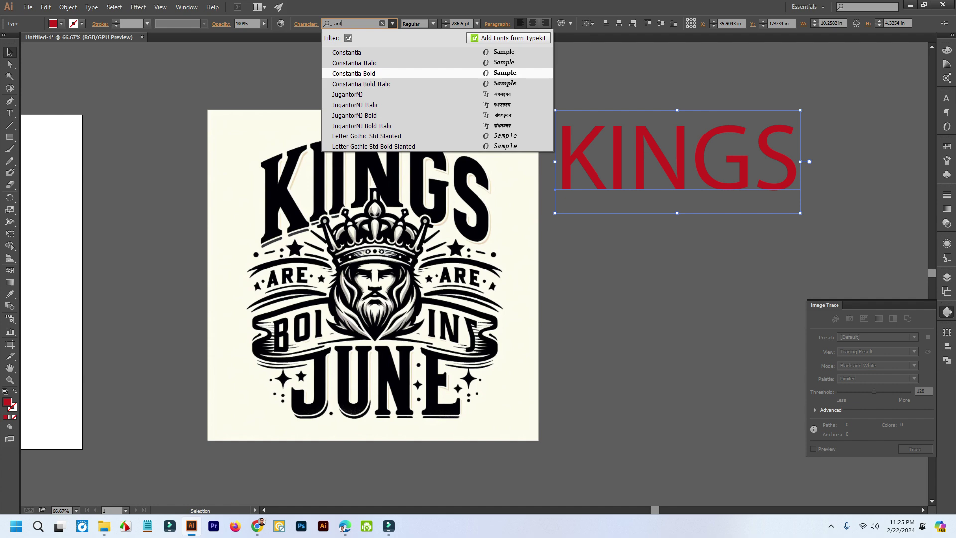
type("o")
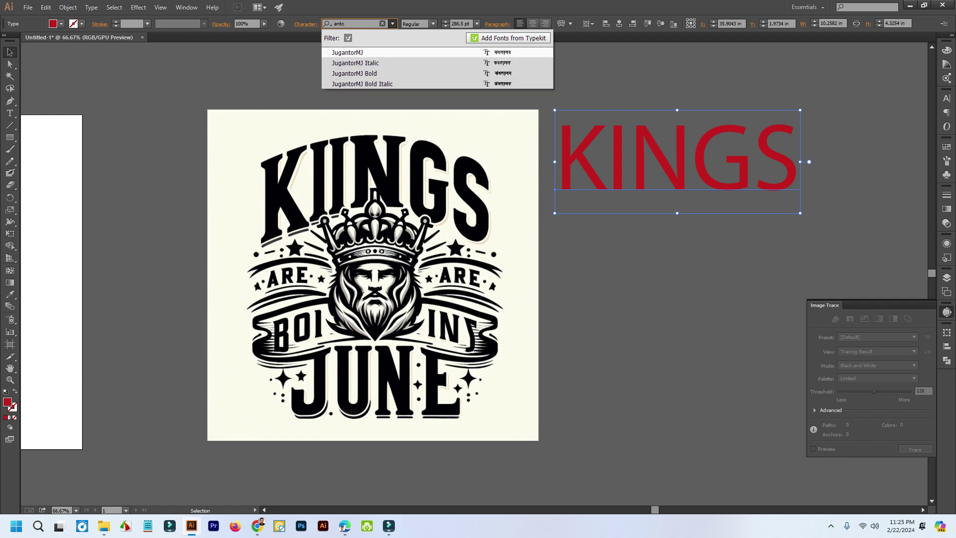
key("BackSpace")
key("BackSpace")
key("BackSpace")
key("BackSpace")
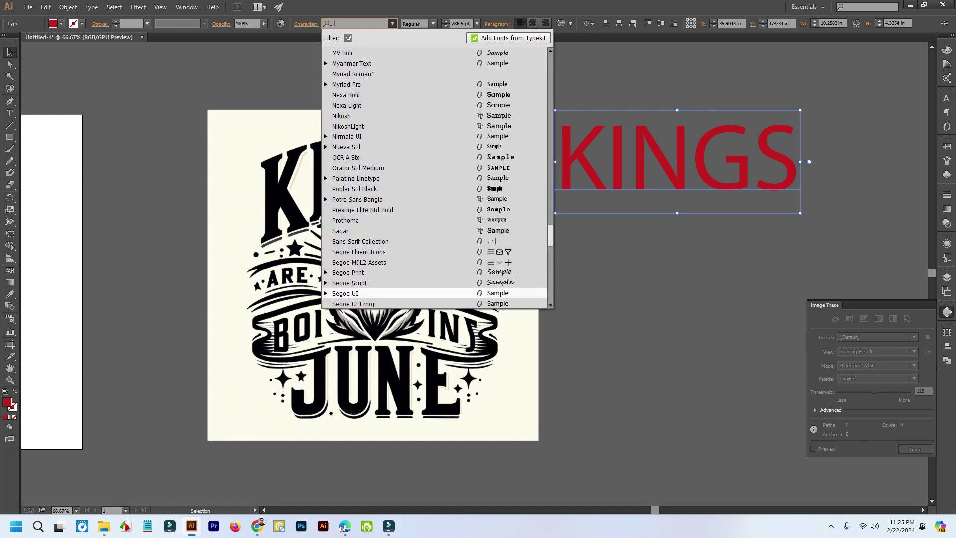
Step: Switch to Google Fonts in Chrome and search the font catalogue for "anton"
left_click(184, 478)
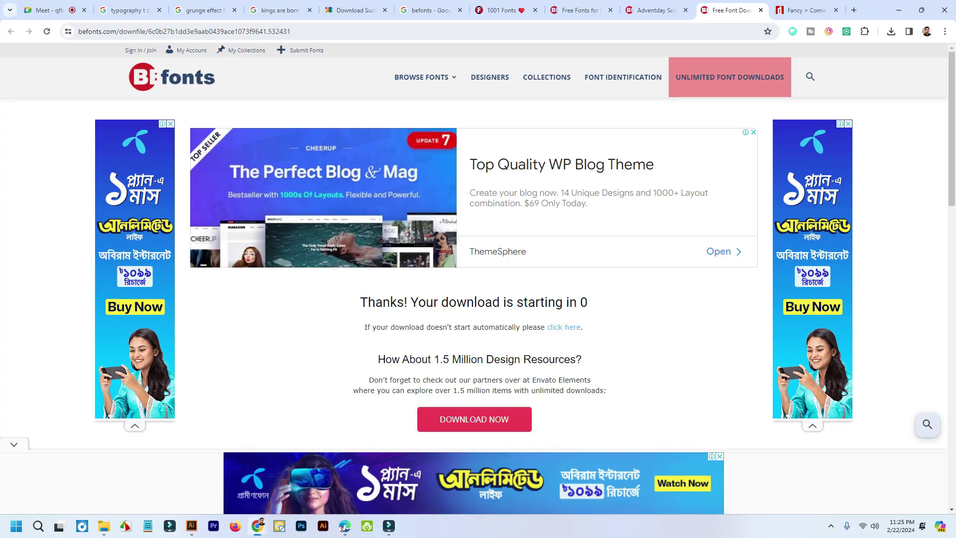
left_click(356, 10)
scroll(478, 279, "up", 5)
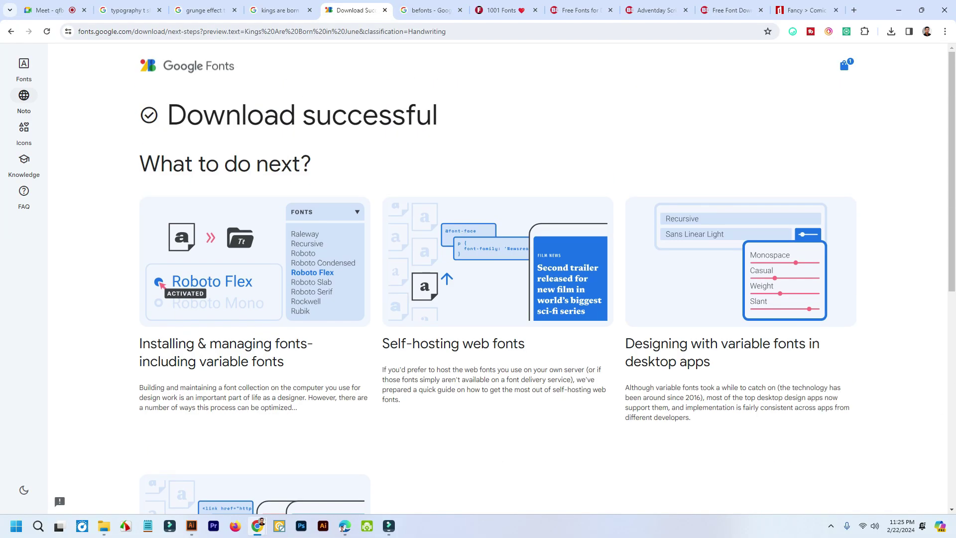
left_click(24, 63)
type("a")
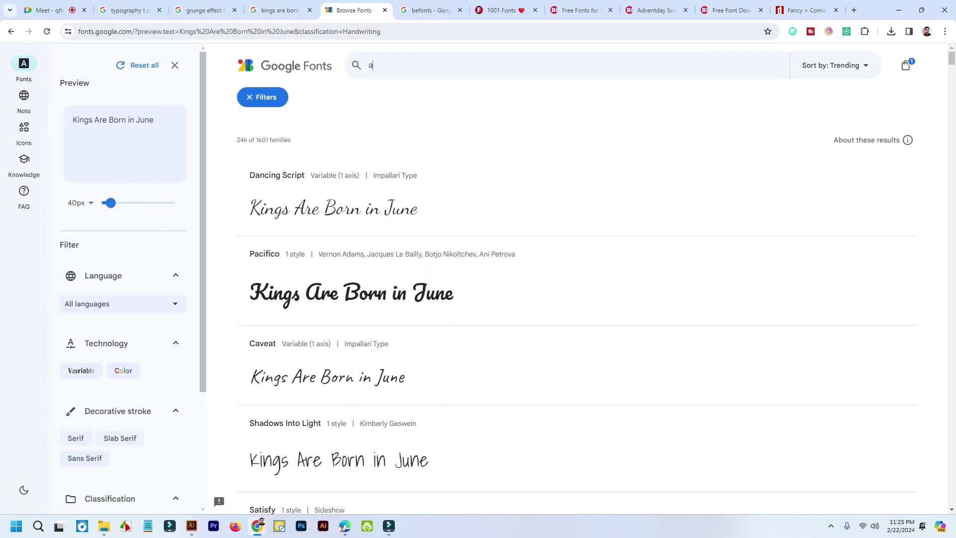
type("nto")
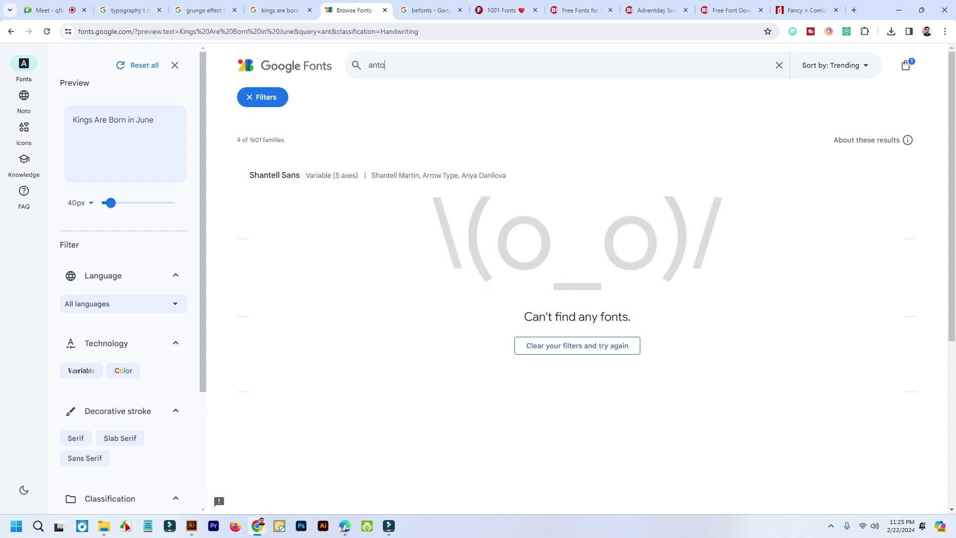
type("n")
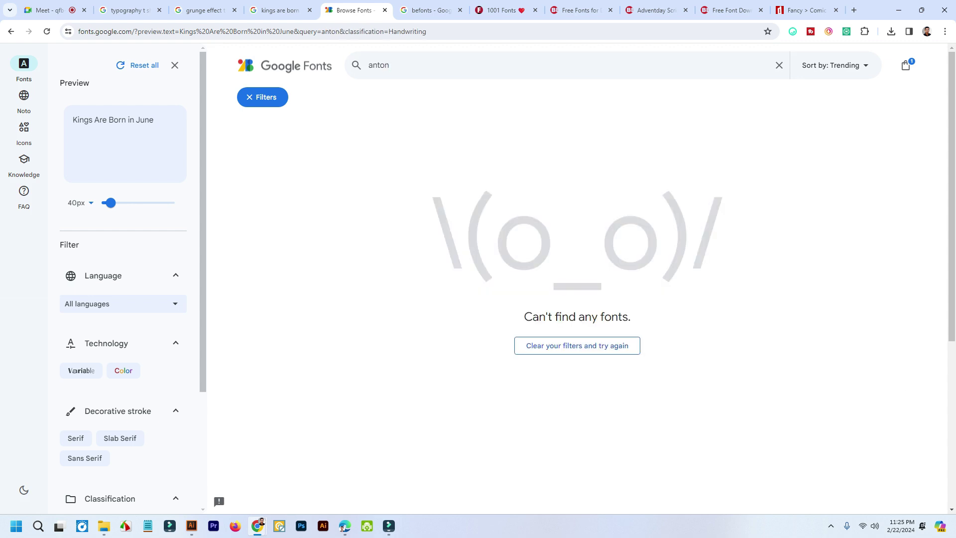
Step: Reset all Google Fonts filters and search all families for "anton"
left_click(137, 66)
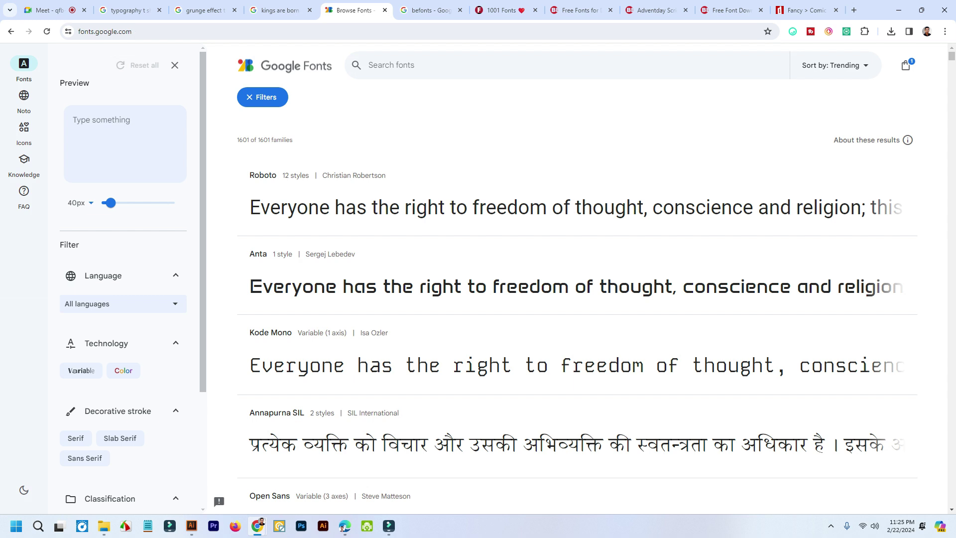
type("anto")
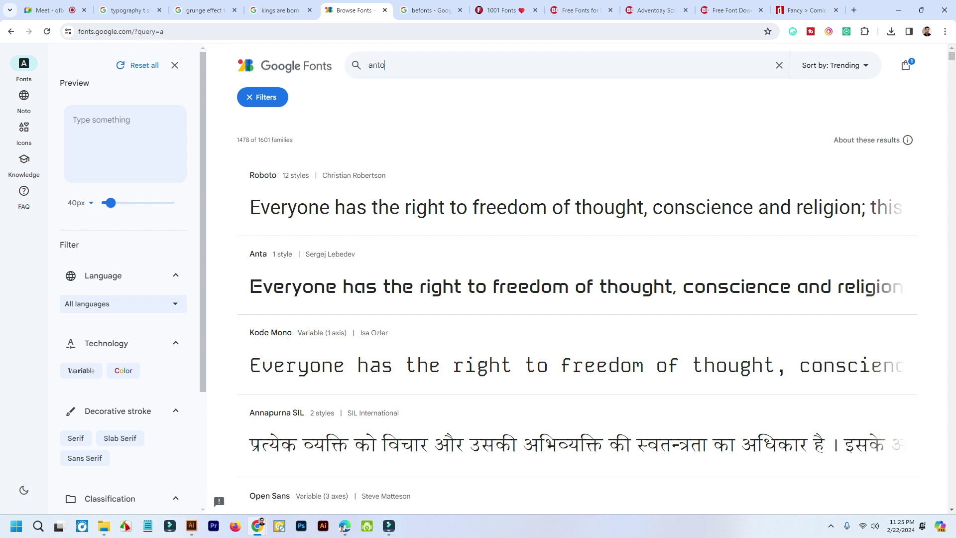
type("n")
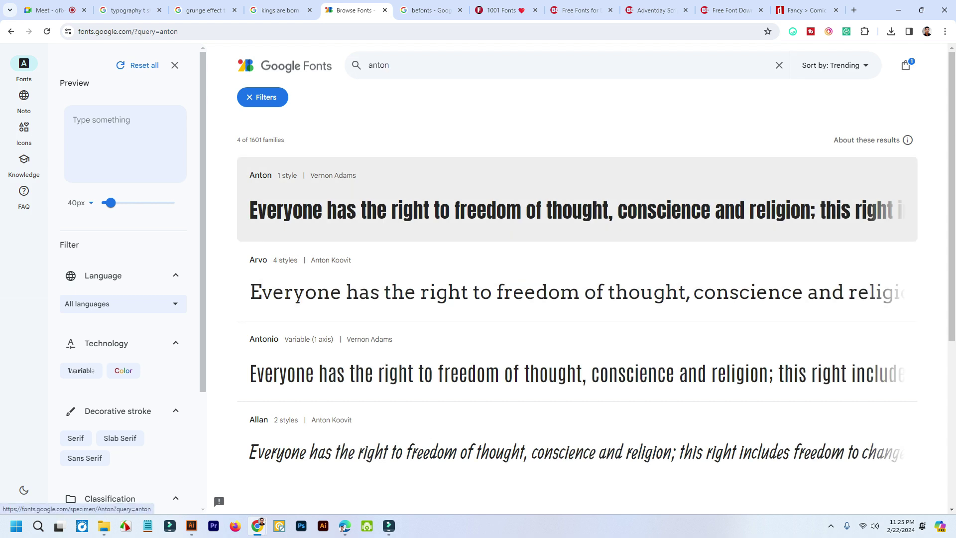
Step: Add the Anton family to the font selection and download all selected families
left_click(548, 200)
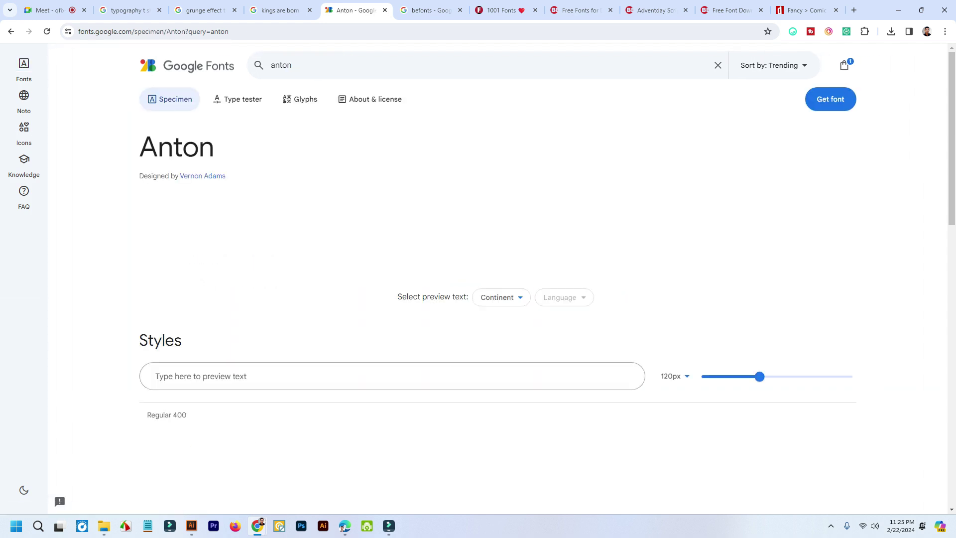
left_click(830, 98)
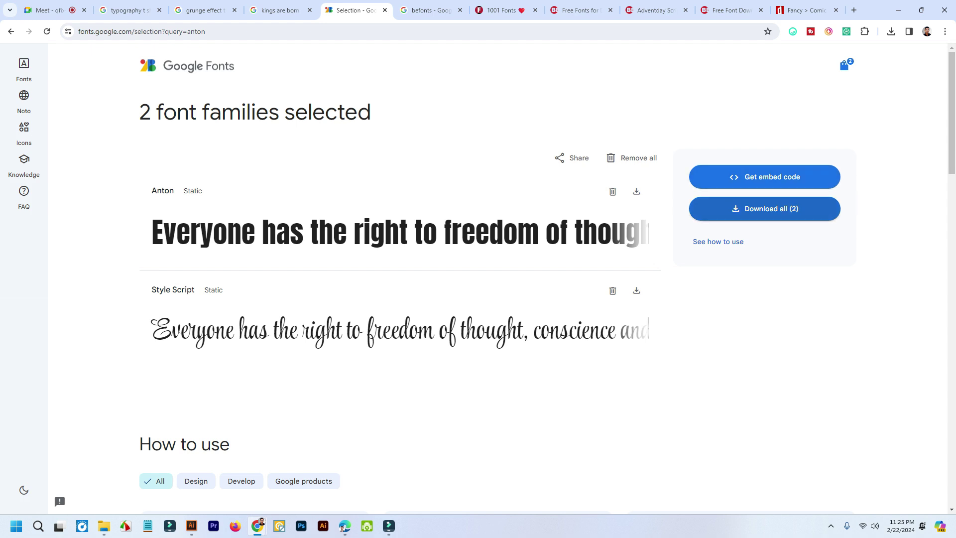
left_click(792, 209)
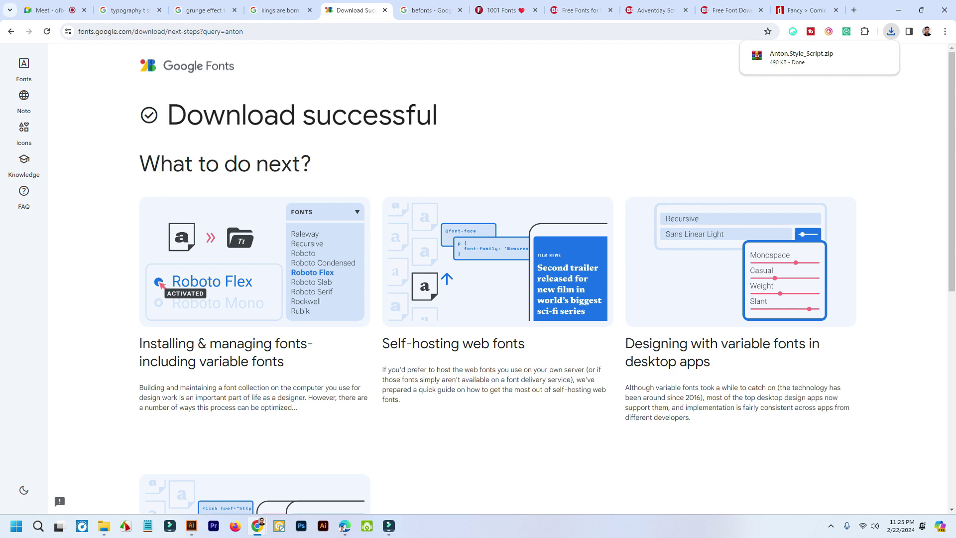
Step: Install Anton-Regular.ttf from the Anton folder of the downloaded Anton,Style_Script.zip and close the font, archive and folder windows
left_click(864, 56)
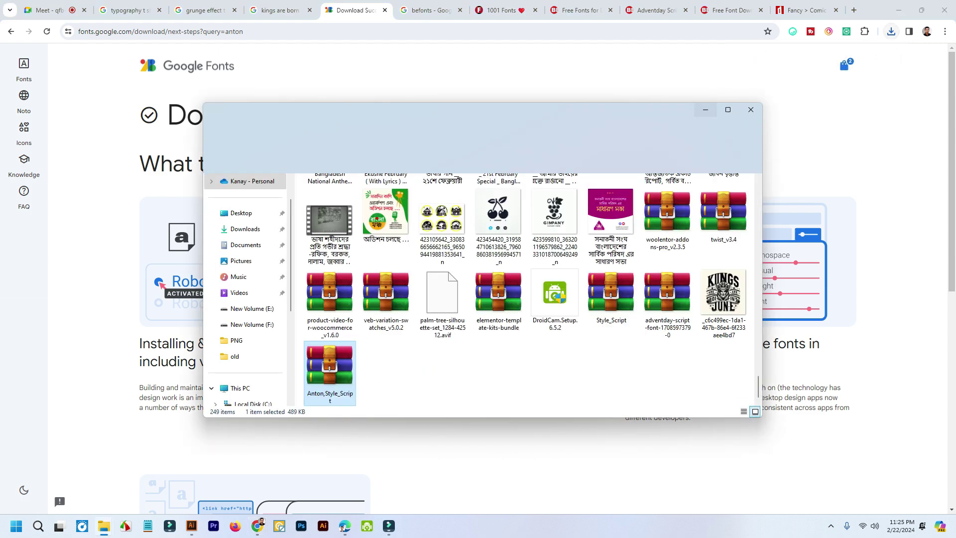
double_click(330, 371)
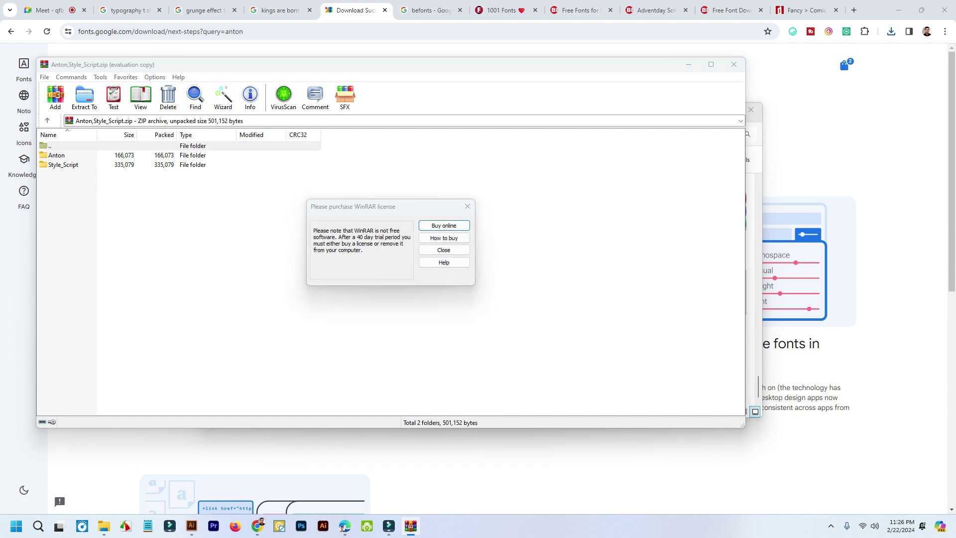
left_click(467, 206)
double_click(57, 155)
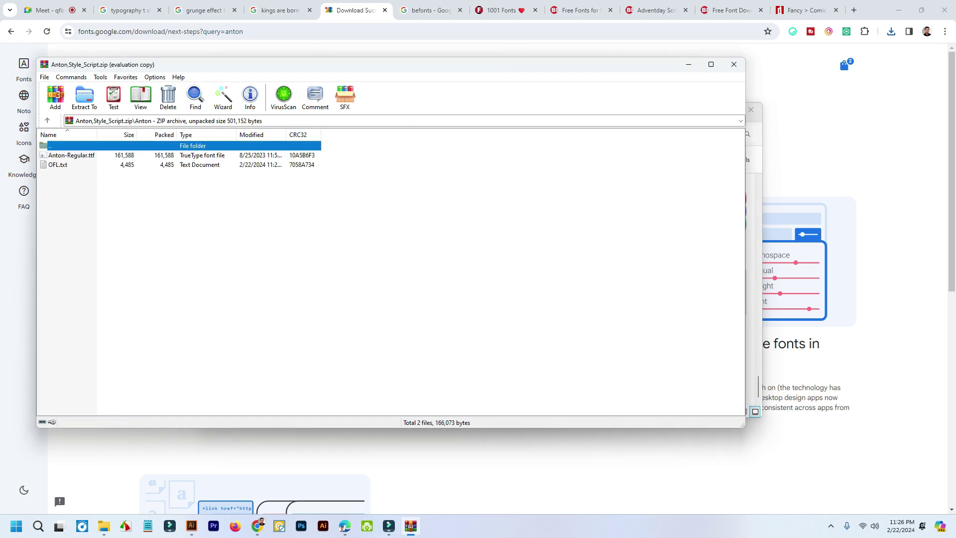
double_click(71, 155)
left_click(120, 78)
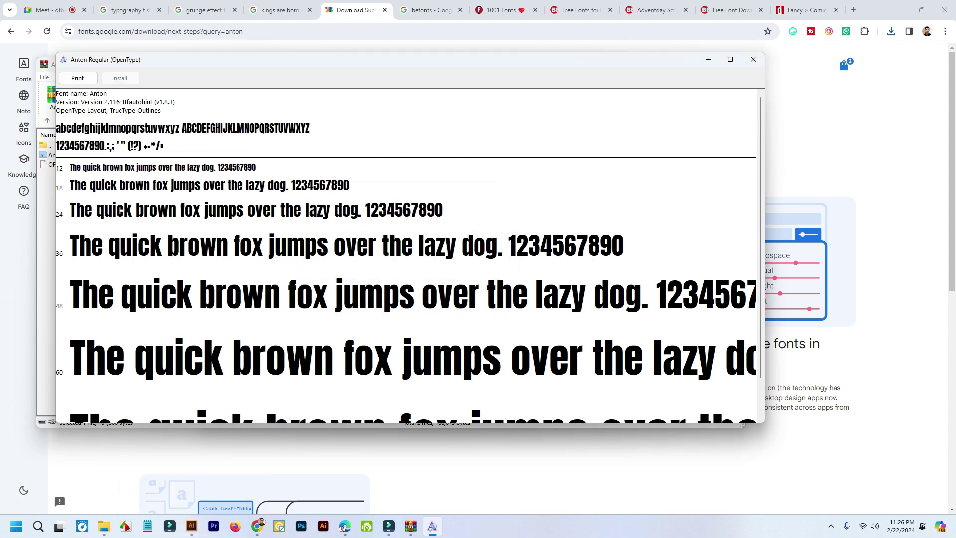
left_click(753, 59)
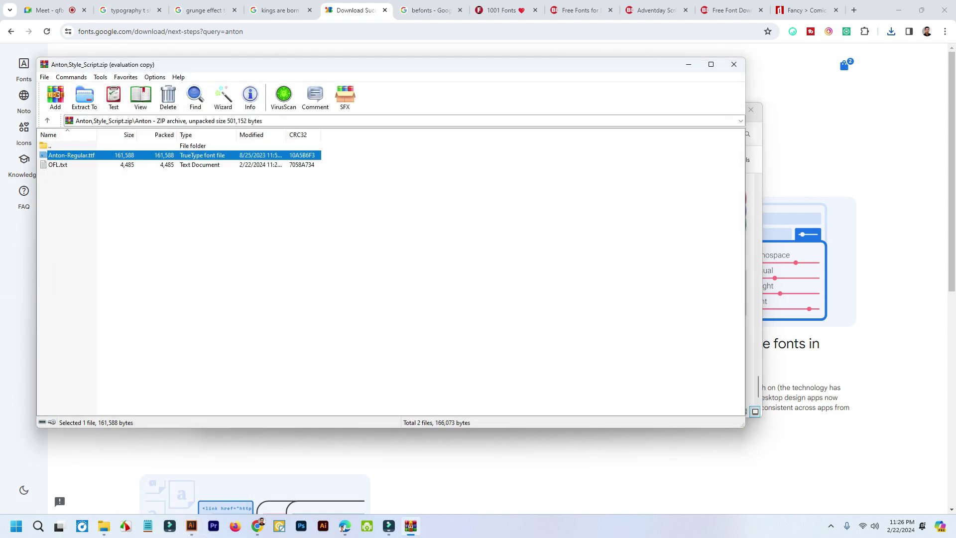
left_click(734, 65)
left_click(752, 109)
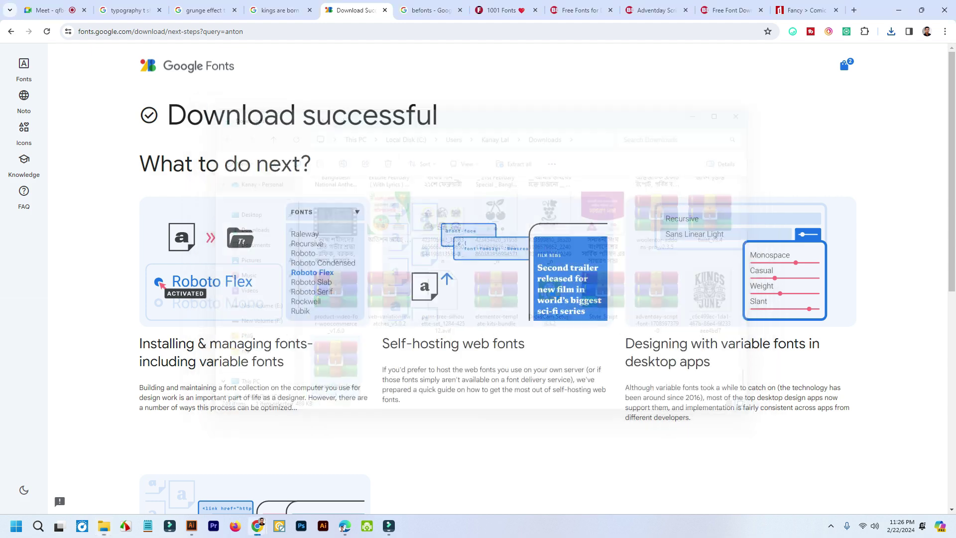
Step: Switch to Illustrator and set the KINGS text's font to Anton Regular
left_click(192, 525)
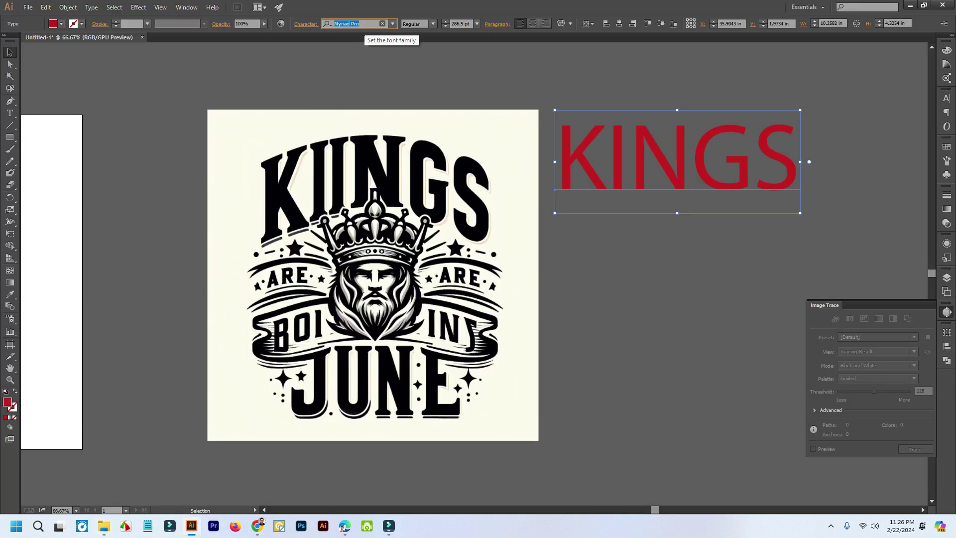
type("ant")
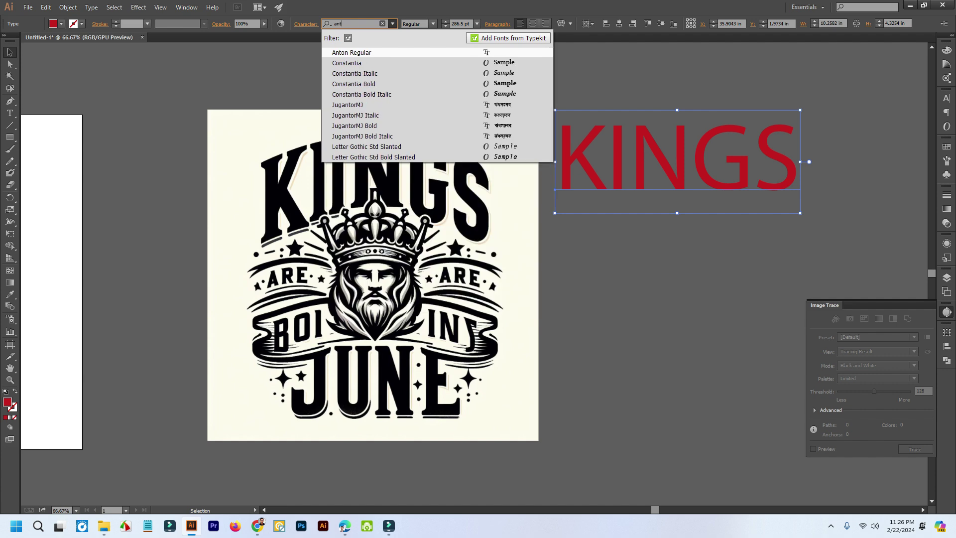
key("Return")
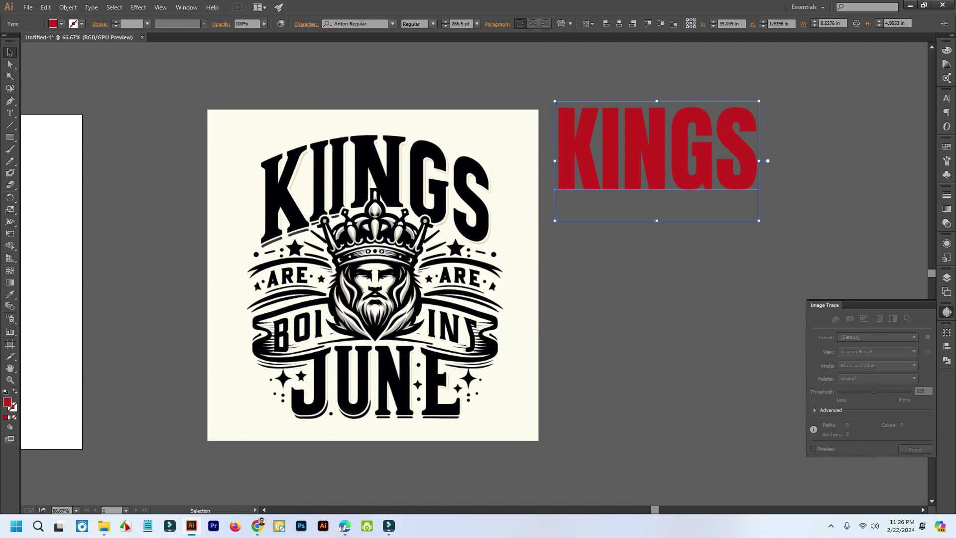
Step: Move the red KINGS text over the KINGS lettering in the reference image, close to its upper edge
left_click_drag(657, 149, 378, 187)
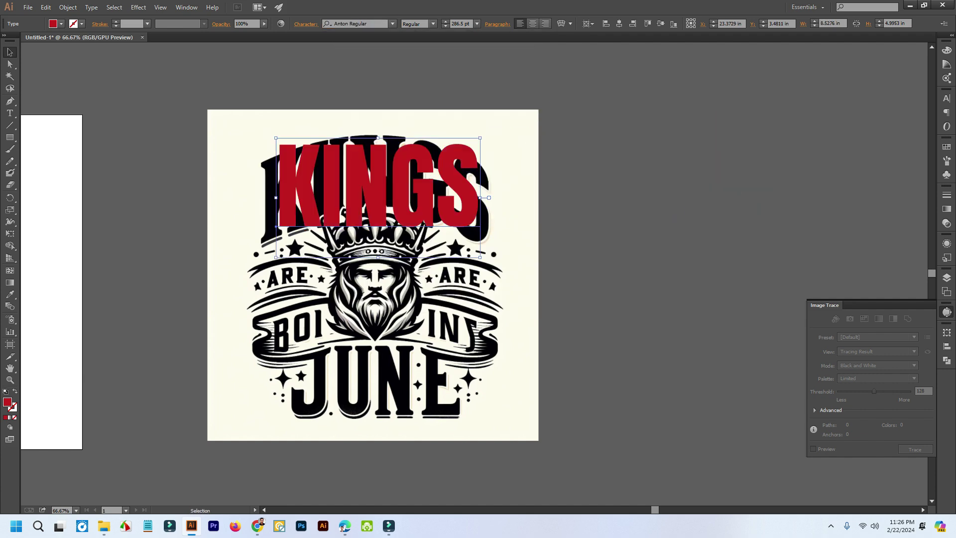
key("ctrl+equal")
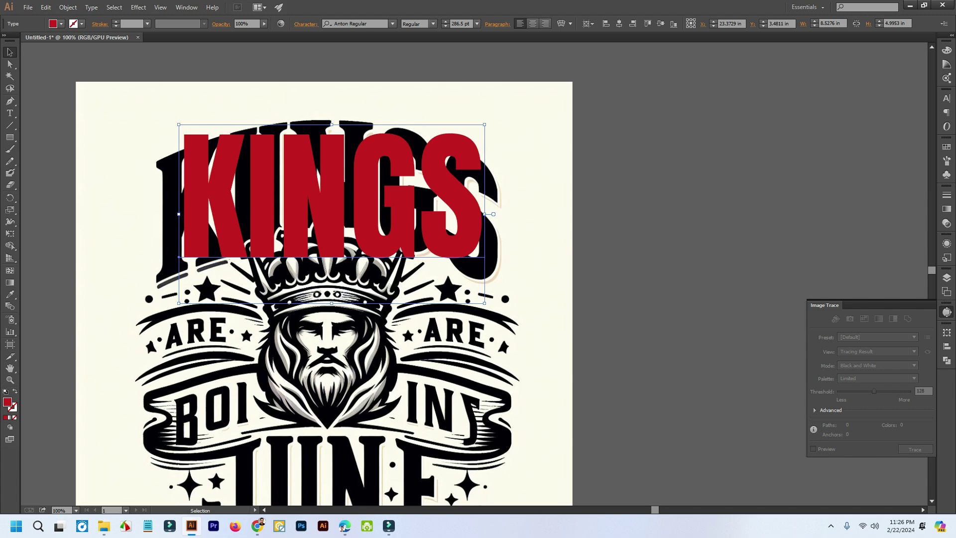
mouse_move(272, 199)
left_mouse_down()
mouse_move(497, 239)
mouse_move(261, 206)
left_mouse_up()
left_click_drag(371, 232, 371, 218)
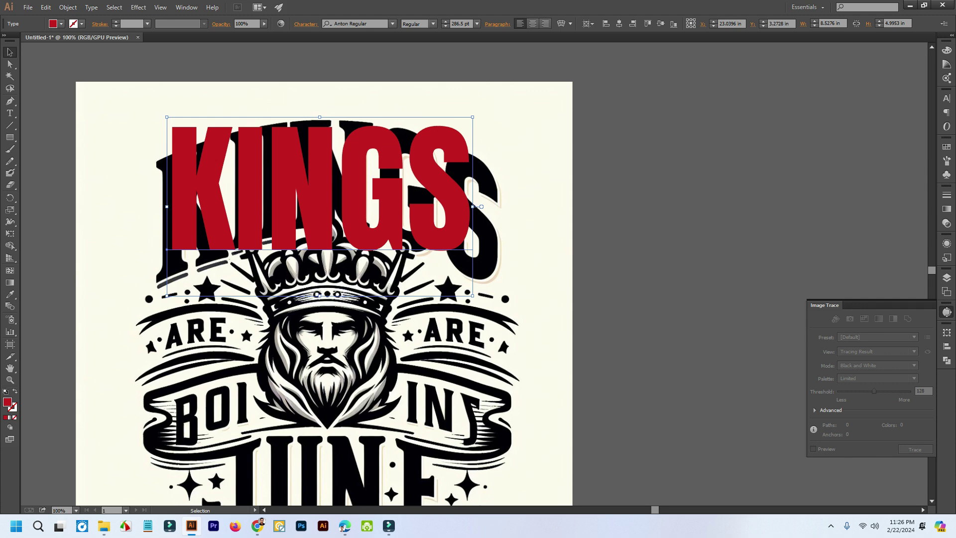
left_click_drag(371, 177, 371, 177)
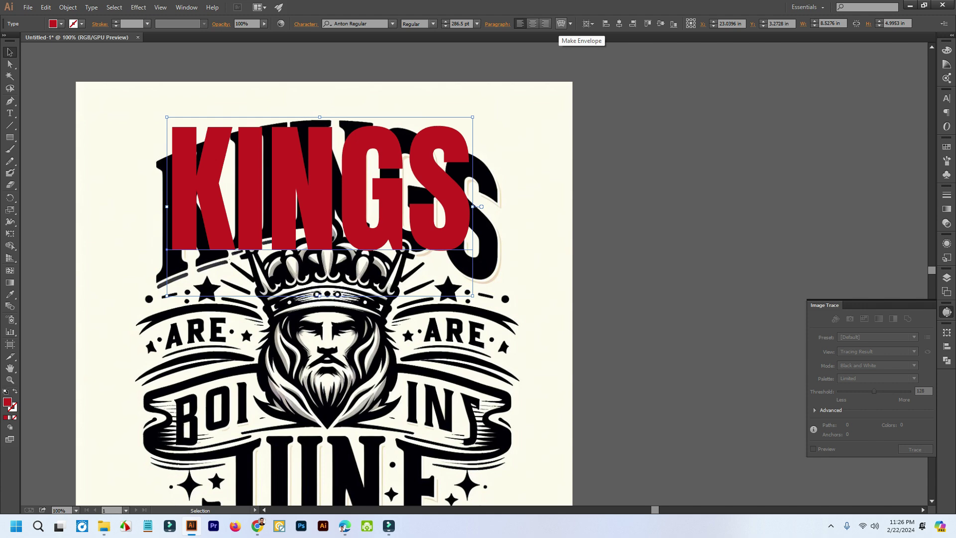
Step: Start an envelope warp on the red KINGS text and choose the Arch style
left_click(561, 24)
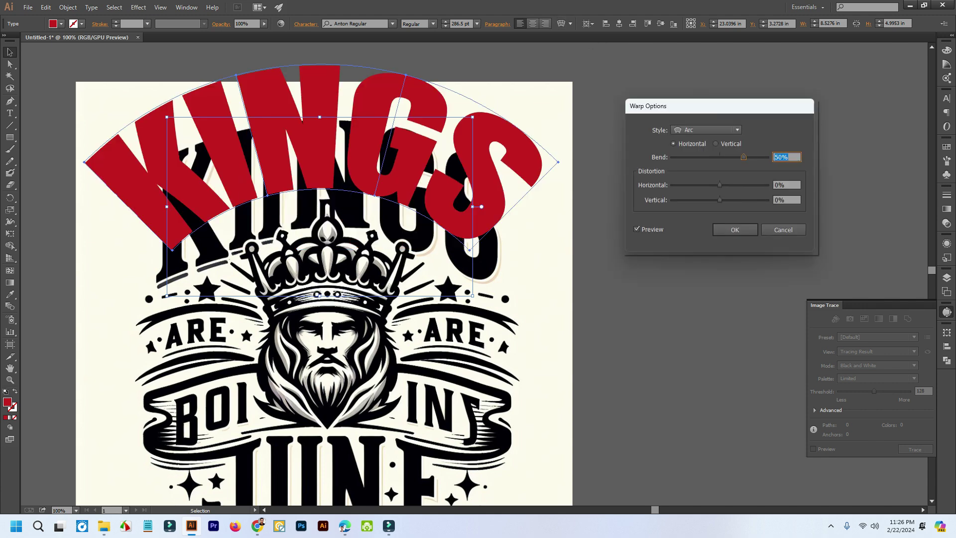
left_click(706, 130)
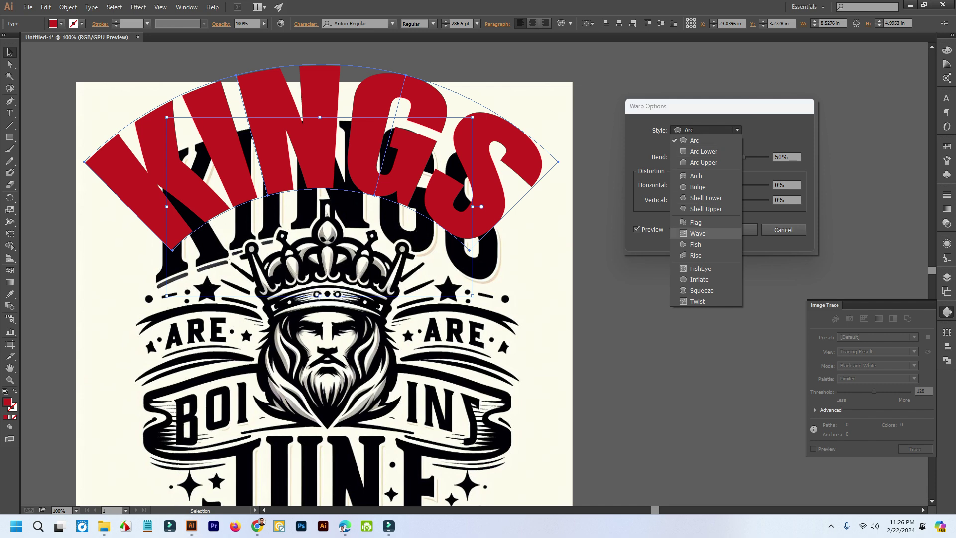
left_click(696, 176)
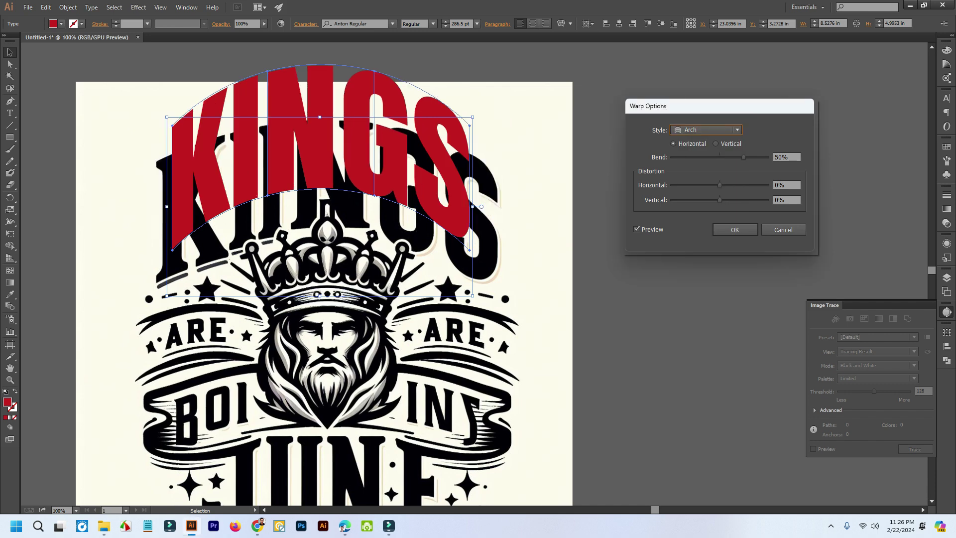
Step: Try the Flag, Twist and Bulge warp styles on the KINGS text and return to Arch
left_click(706, 129)
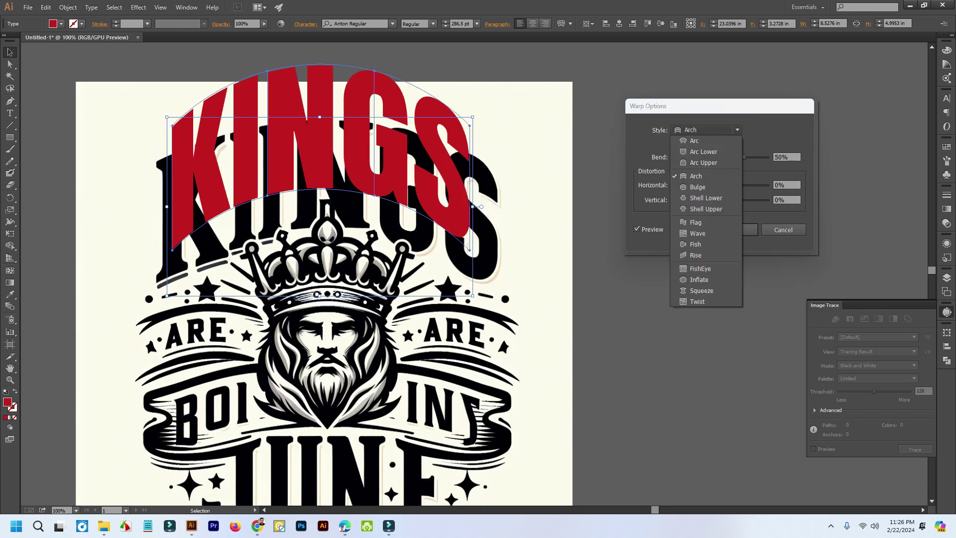
left_click(696, 222)
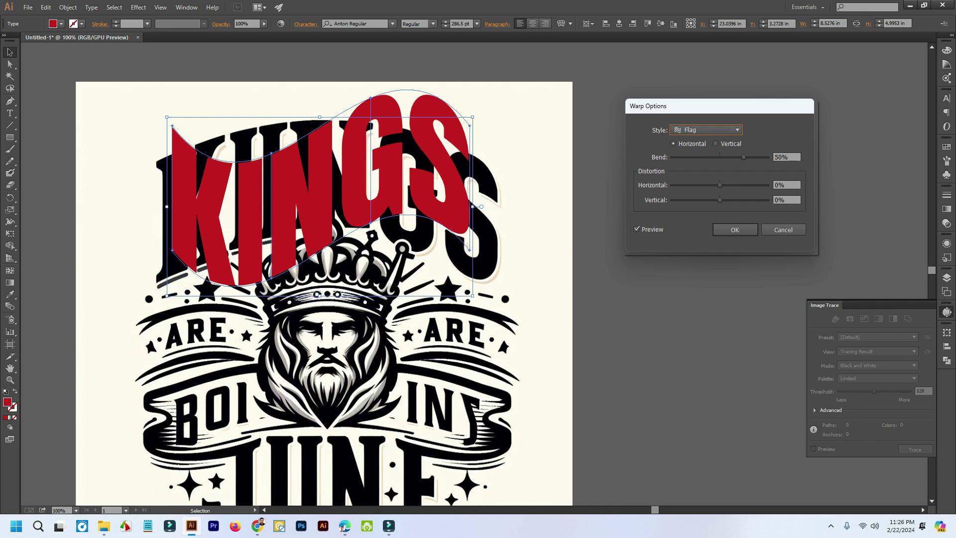
left_click(706, 129)
left_click(695, 301)
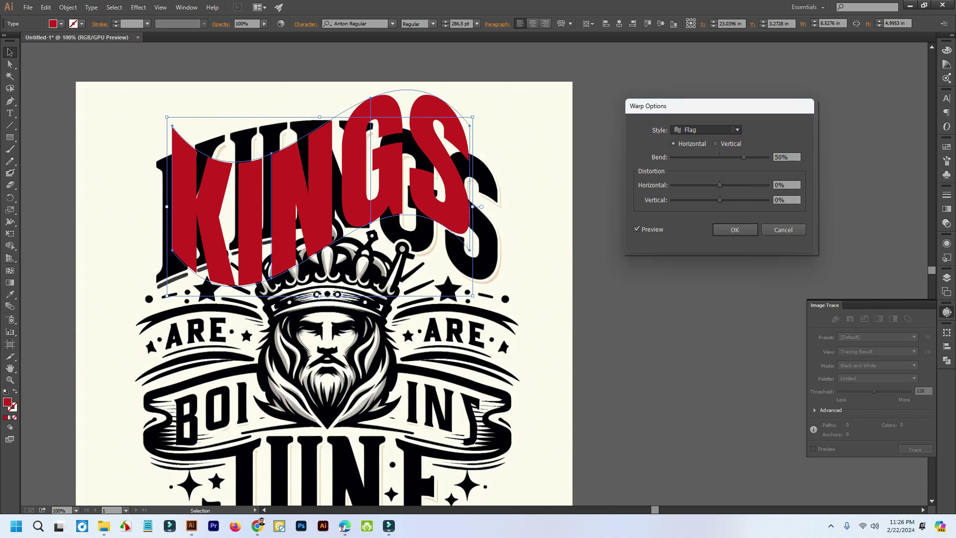
left_click(706, 129)
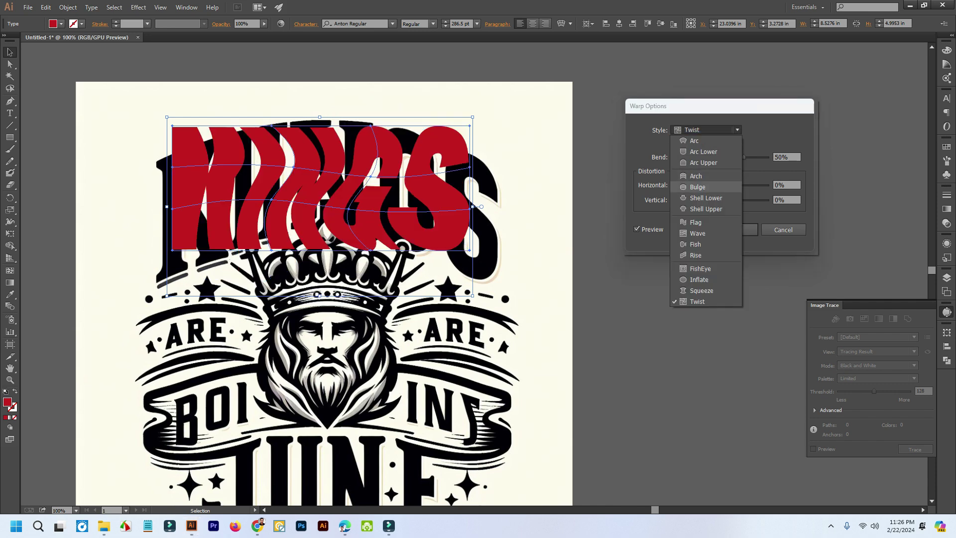
left_click(706, 187)
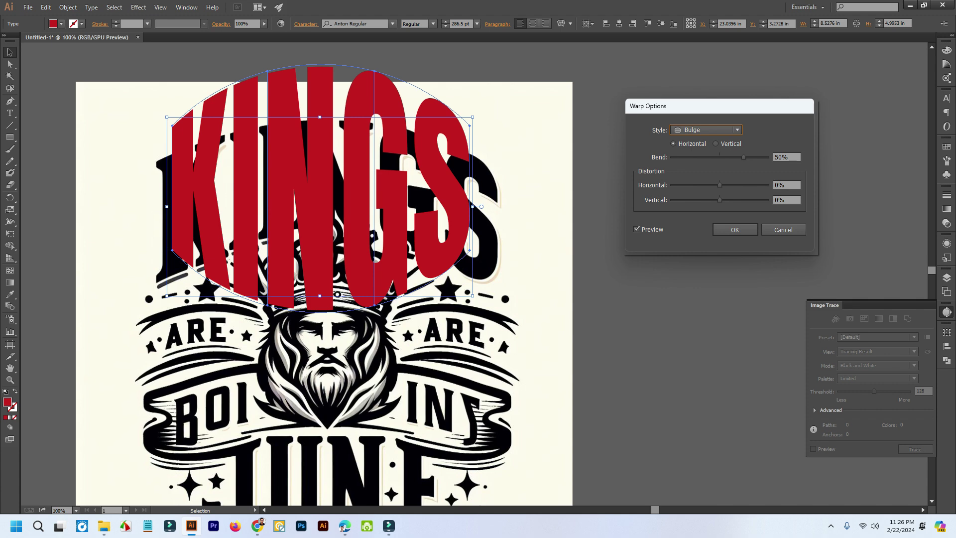
left_click(706, 129)
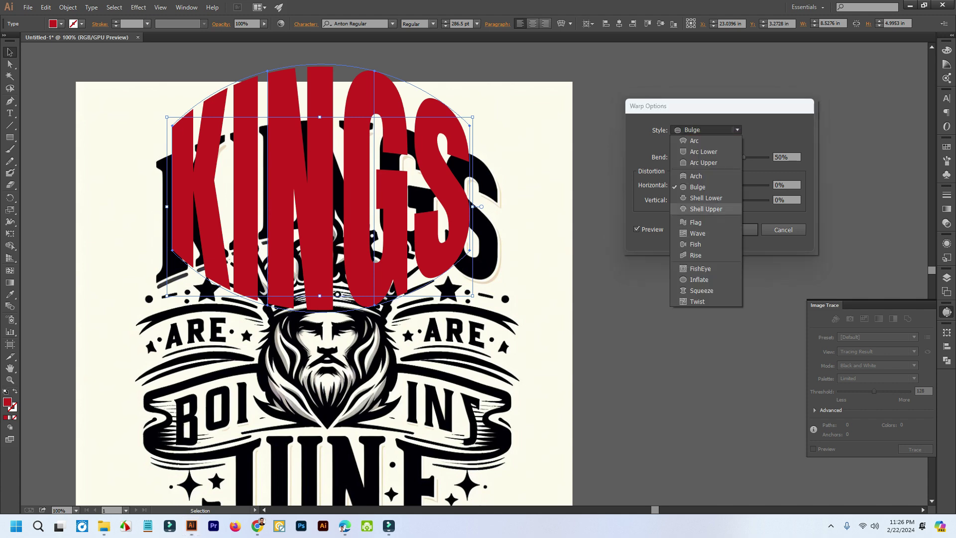
left_click(695, 176)
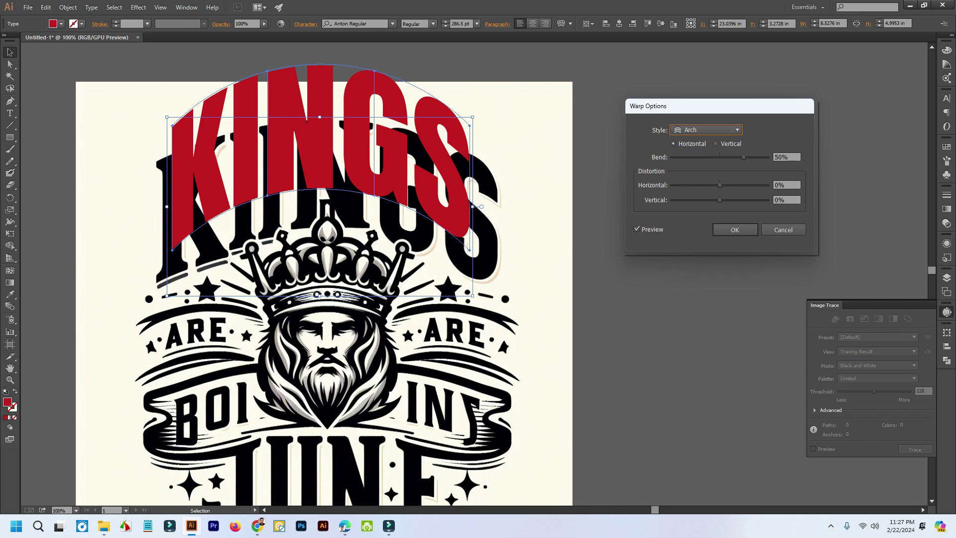
Step: Set the Arch warp's bend to 37% and apply it to the KINGS text
left_click_drag(743, 157, 737, 157)
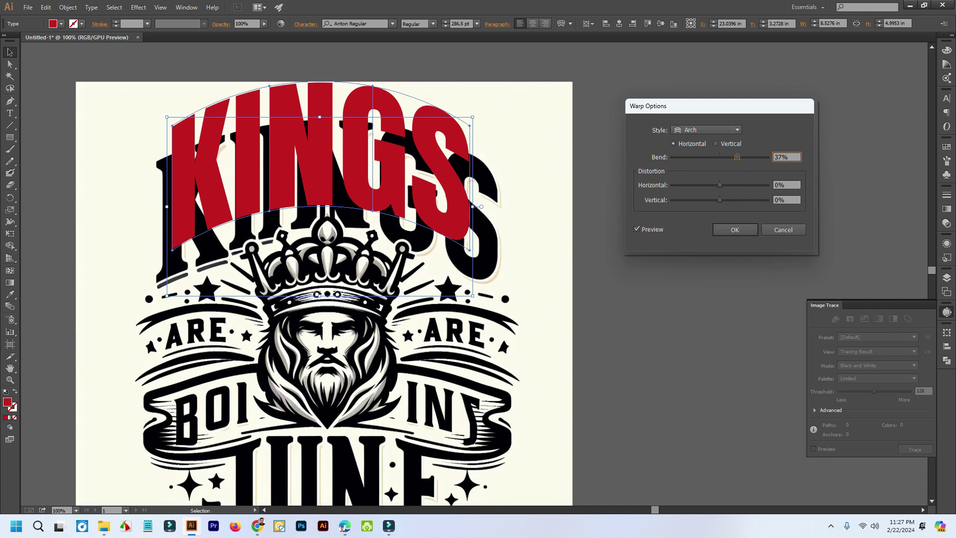
left_click(735, 229)
left_click(732, 231)
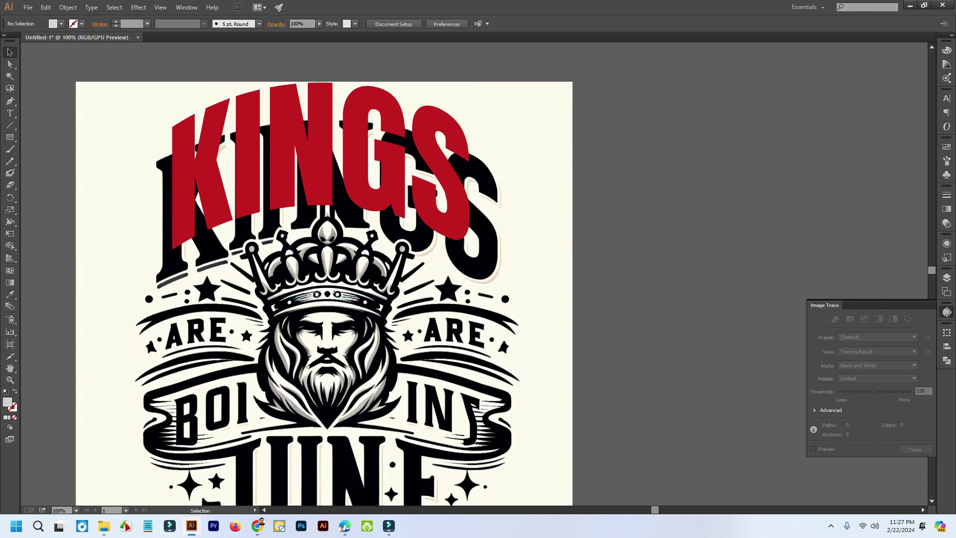
Step: Move and enlarge the warped KINGS text to span the full width of the KINGS lettering in the reference image
left_click_drag(363, 123, 346, 160)
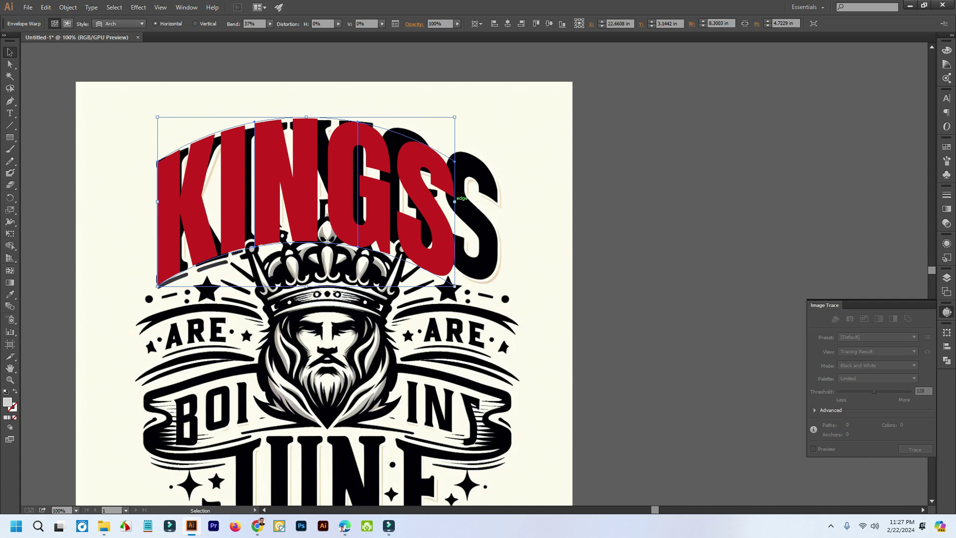
left_click_drag(456, 201, 500, 204)
key("ctrl+shift+a")
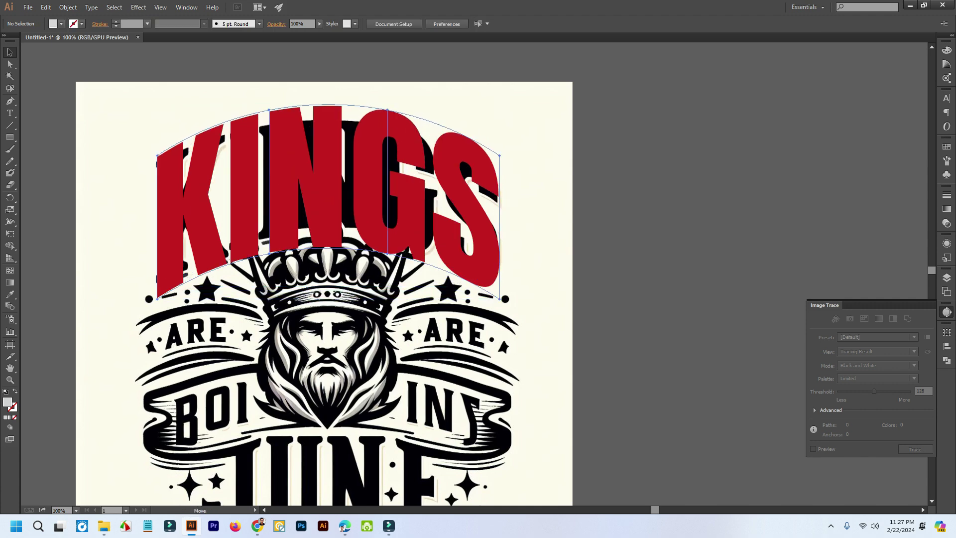
left_click_drag(328, 204, 328, 198)
key("ctrl+shift+a")
scroll(324, 275, "down", 3)
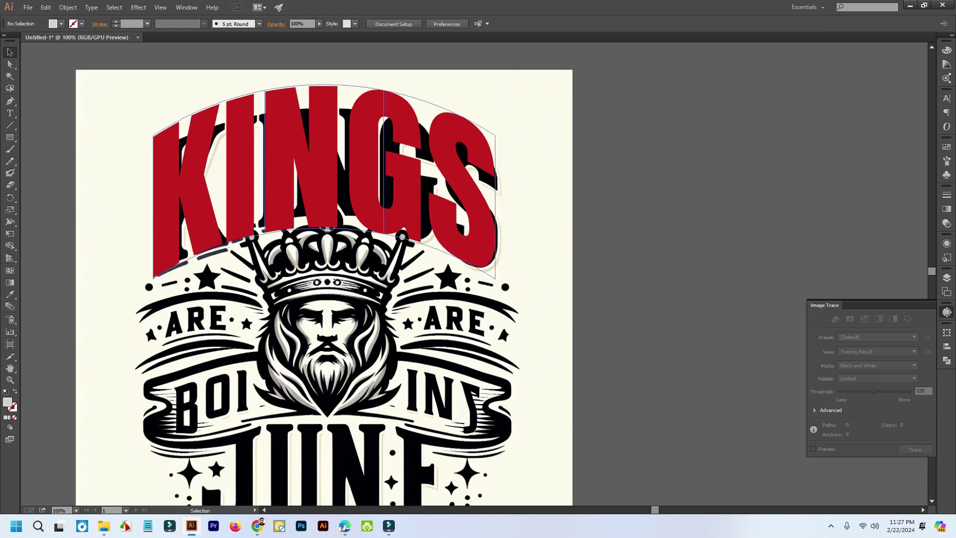
left_click_drag(377, 124, 380, 124)
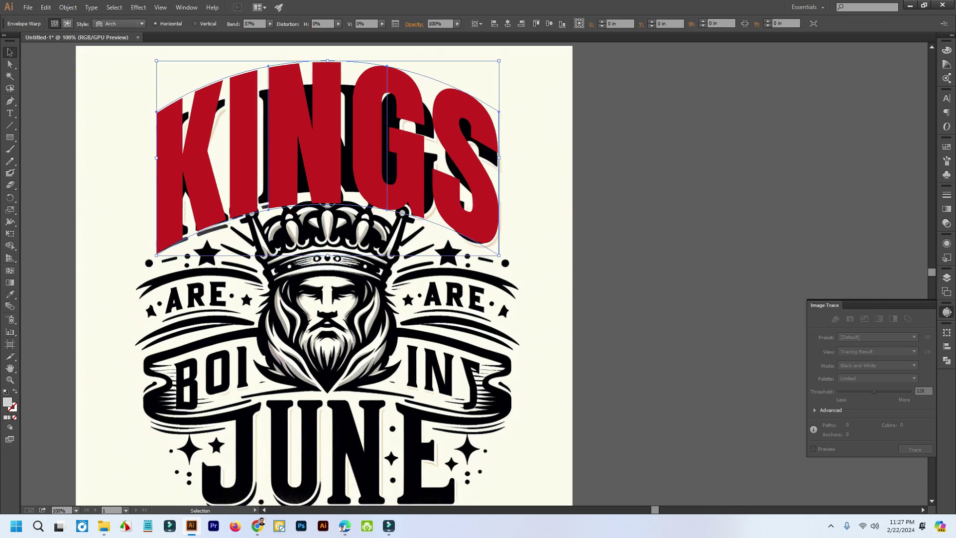
key("ctrl+shift+a")
Step: Try placing a copy of the warped KINGS text over the JUNE lettering and undo it
key("ctrl+minus")
scroll(478, 269, "right", 2)
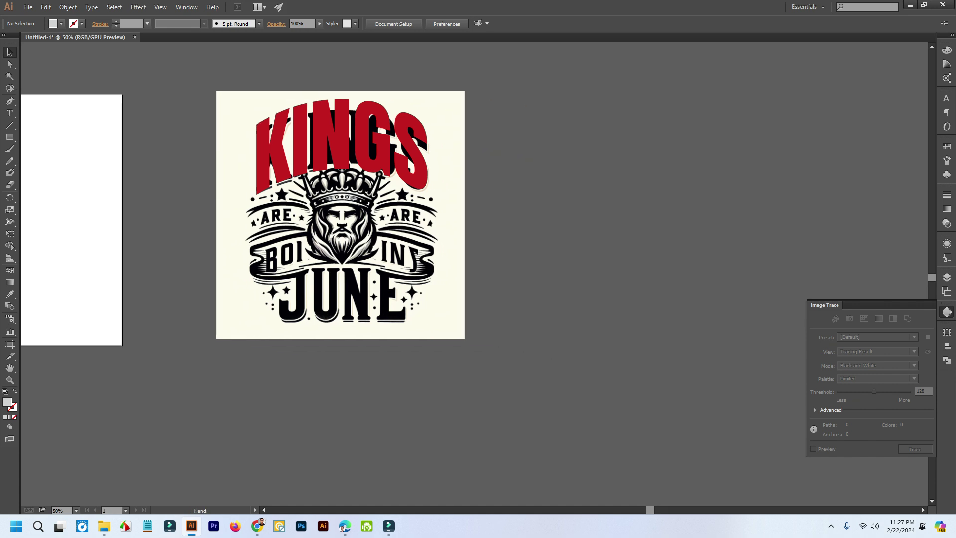
left_click(371, 129)
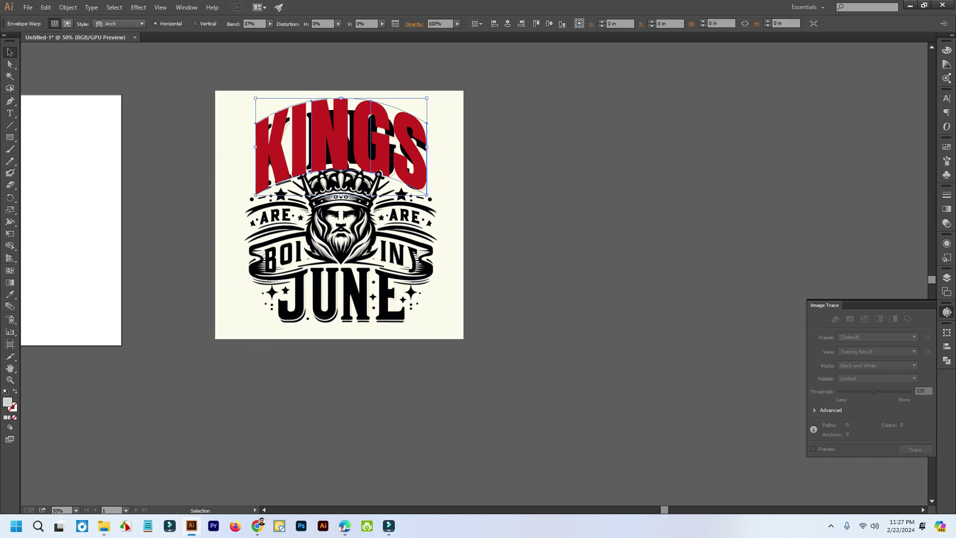
left_click_drag(372, 129, 369, 299)
key("ctrl+shift+a")
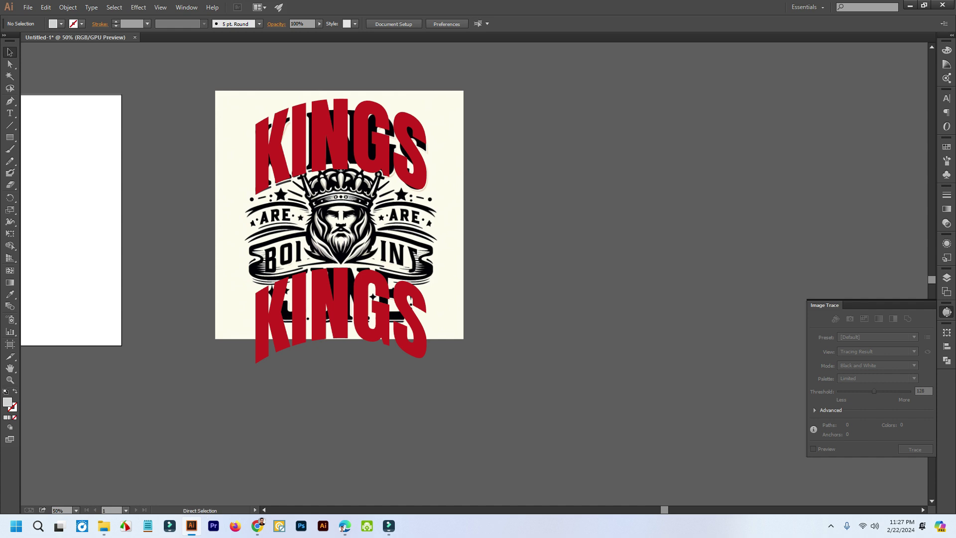
key("ctrl+z")
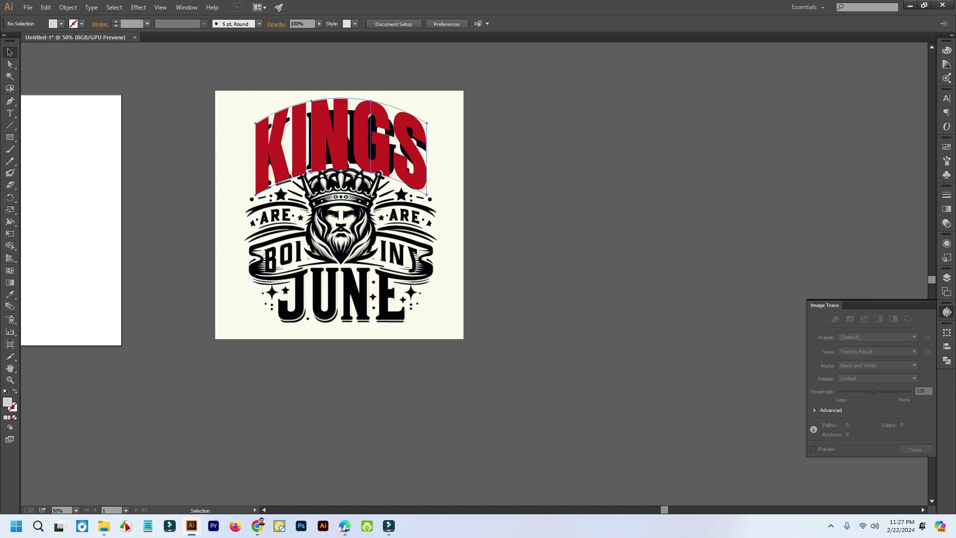
Step: Open the KINGS envelope in isolation mode and exit it again
left_click(368, 149)
double_click(368, 150)
left_click(513, 160)
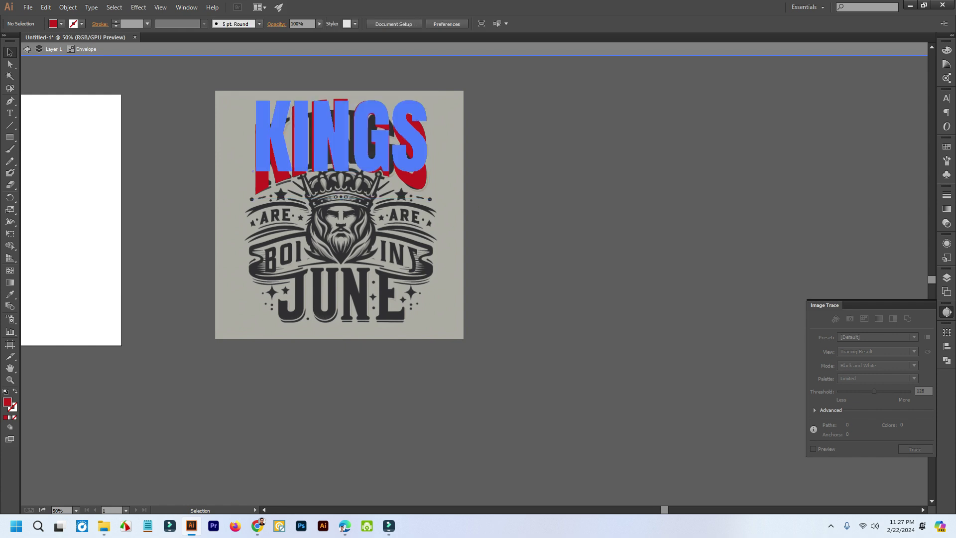
double_click(513, 159)
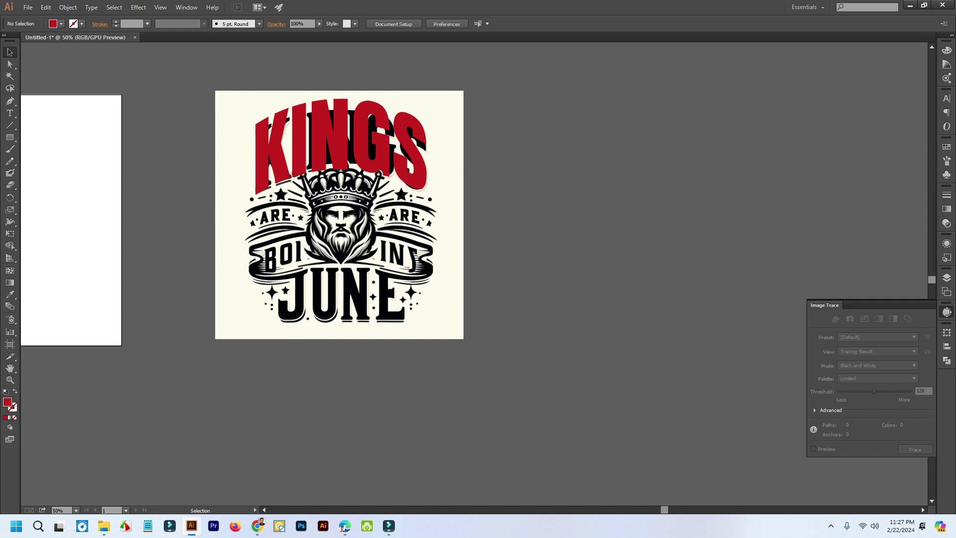
Step: Add the text JUBE in Anton Regular on the empty canvas beside the reference image, at 72 pt
left_click(10, 113)
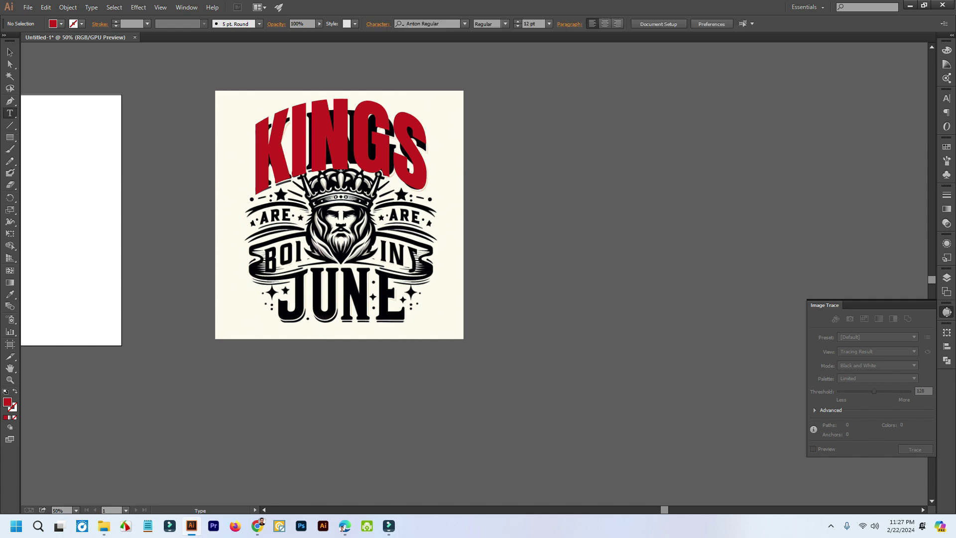
left_click(492, 207)
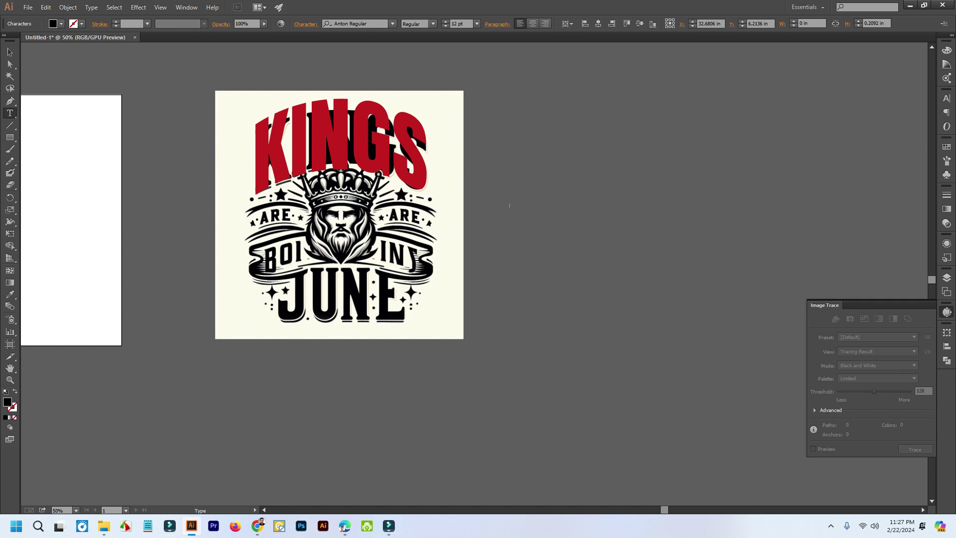
type("K")
left_click(476, 23)
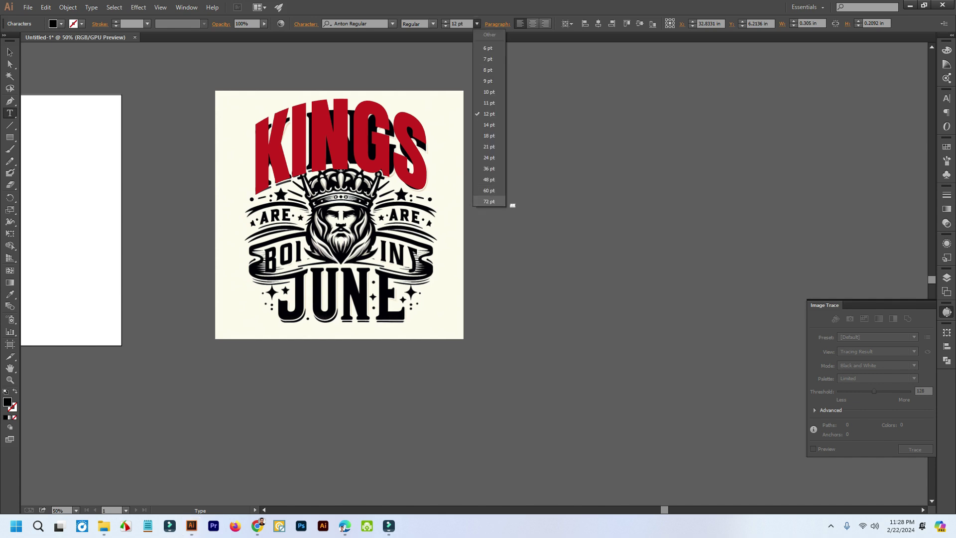
left_click(489, 201)
Step: Replace the B in the new text with N to spell JUNE and finish text editing
left_click(535, 201)
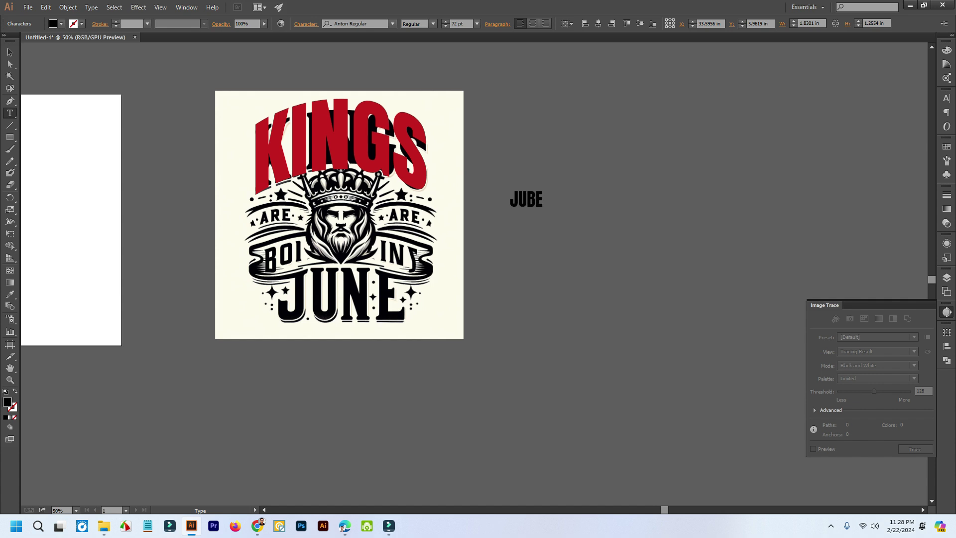
double_click(536, 201)
left_click(536, 201)
double_click(535, 201)
left_click(535, 202)
left_click_drag(535, 201, 527, 201)
key("Escape")
key("ctrl+n")
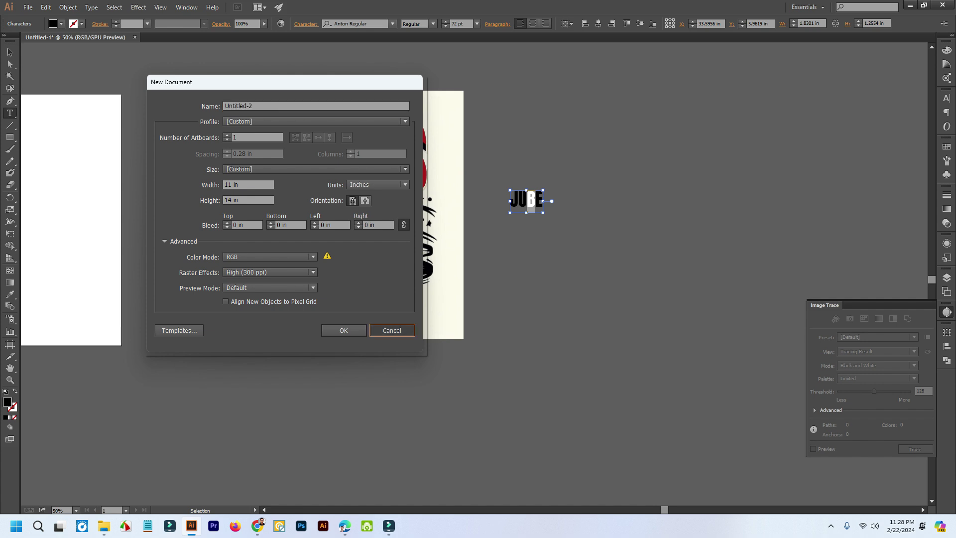
key("Escape")
type("N")
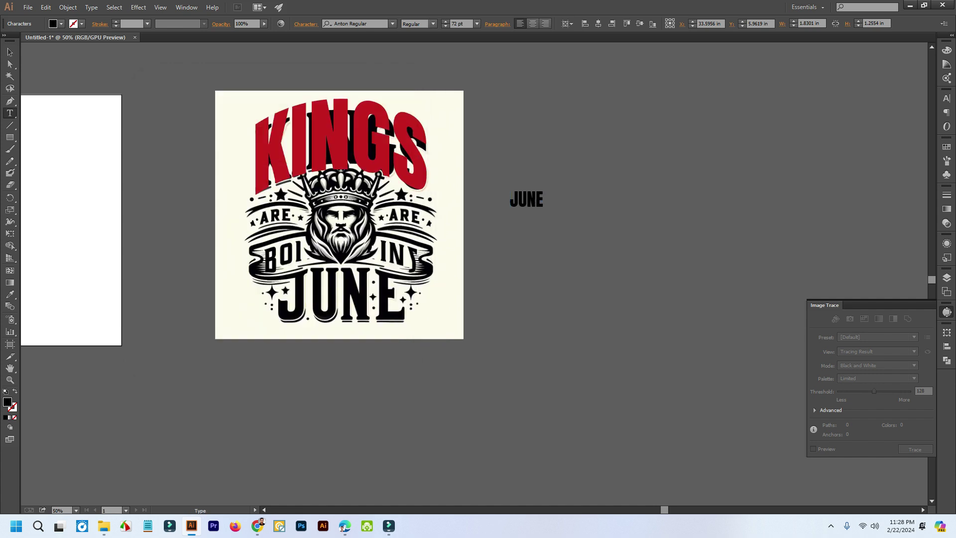
key("Escape")
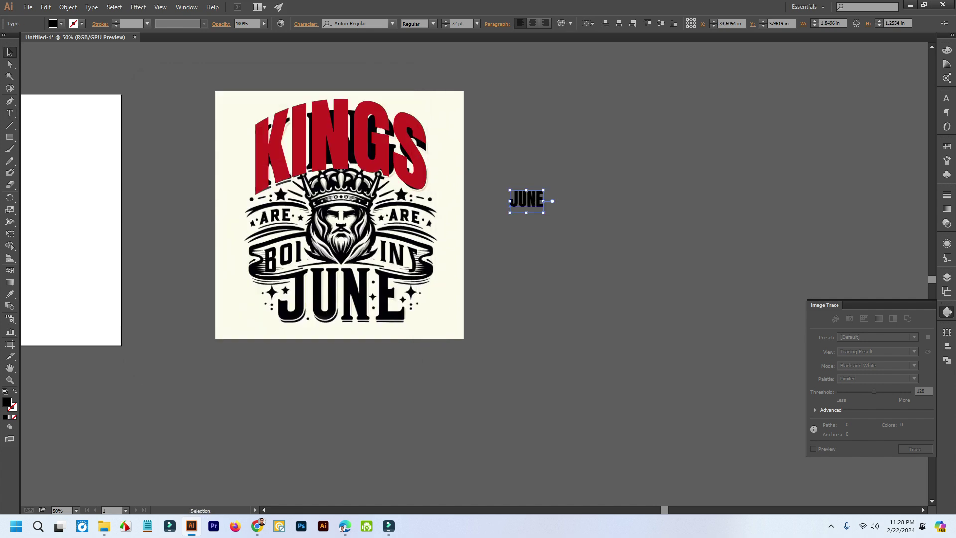
Step: Scale the JUNE text to about 242 pt and position it over the JUNE lettering in the reference image
left_click_drag(510, 212, 409, 282)
left_click_drag(473, 226, 334, 298)
scroll(362, 286, "up", 1)
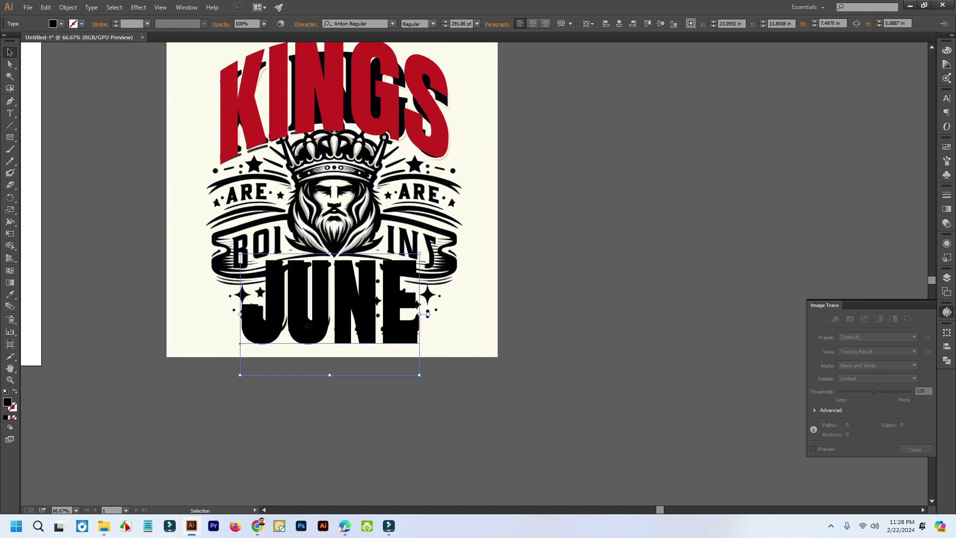
left_click_drag(419, 374, 389, 354)
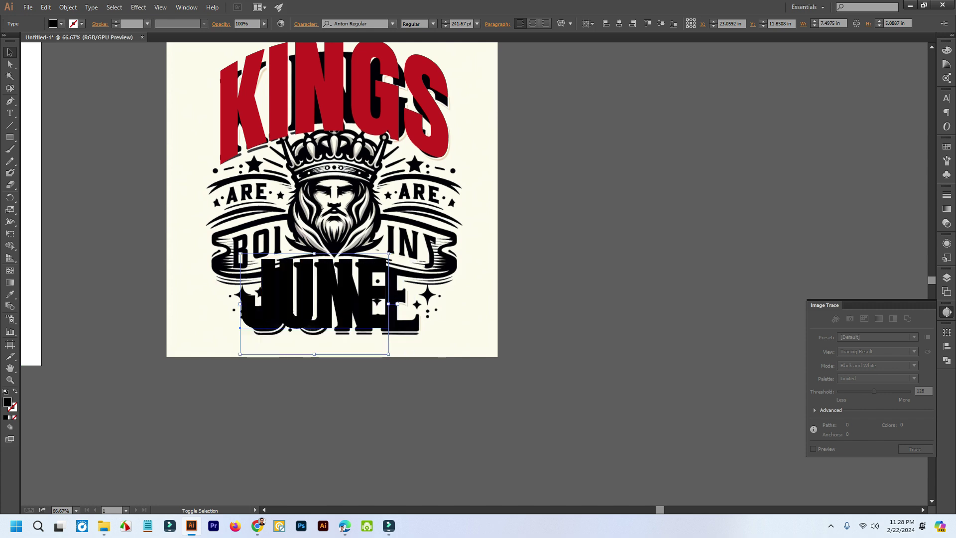
left_click_drag(348, 292, 357, 297)
left_click(543, 314)
Step: Color the JUNE text red by sampling the KINGS text with the Eyedropper, and deselect it
left_click(344, 305)
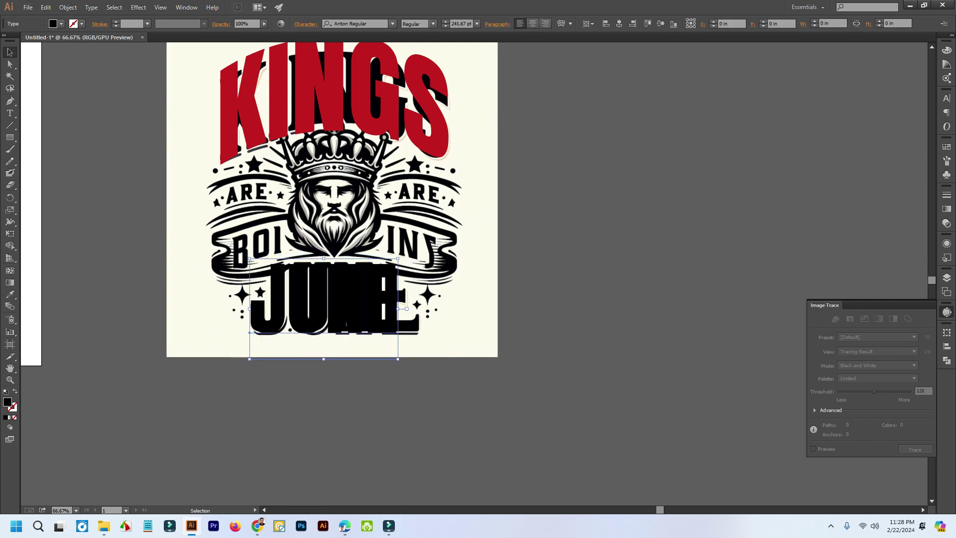
left_click(10, 294)
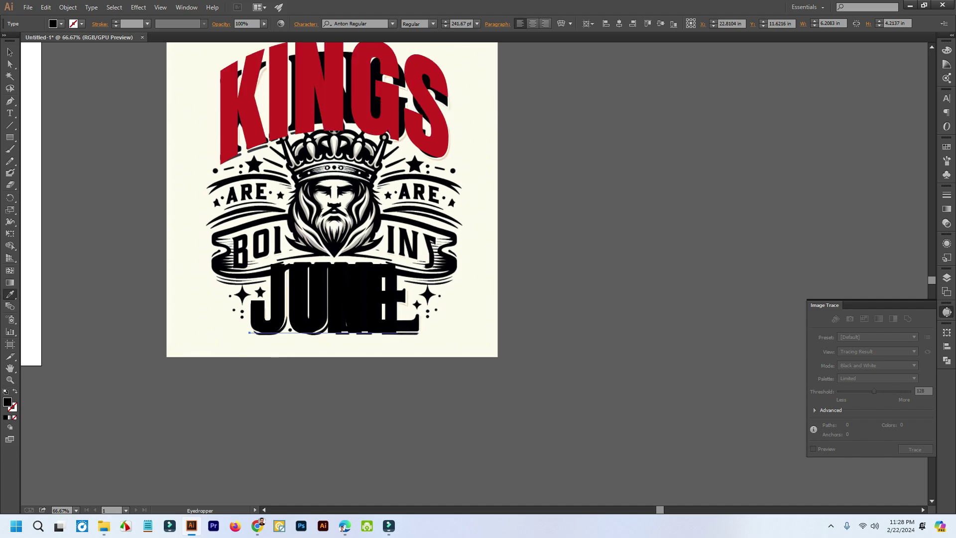
left_click(333, 102)
left_click(10, 52)
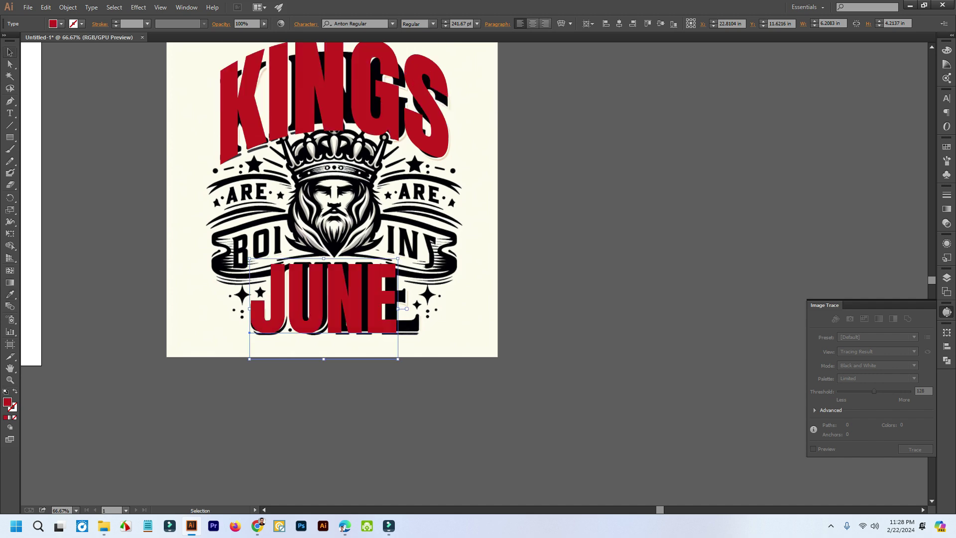
left_click(120, 239)
scroll(372, 281, "up", 2)
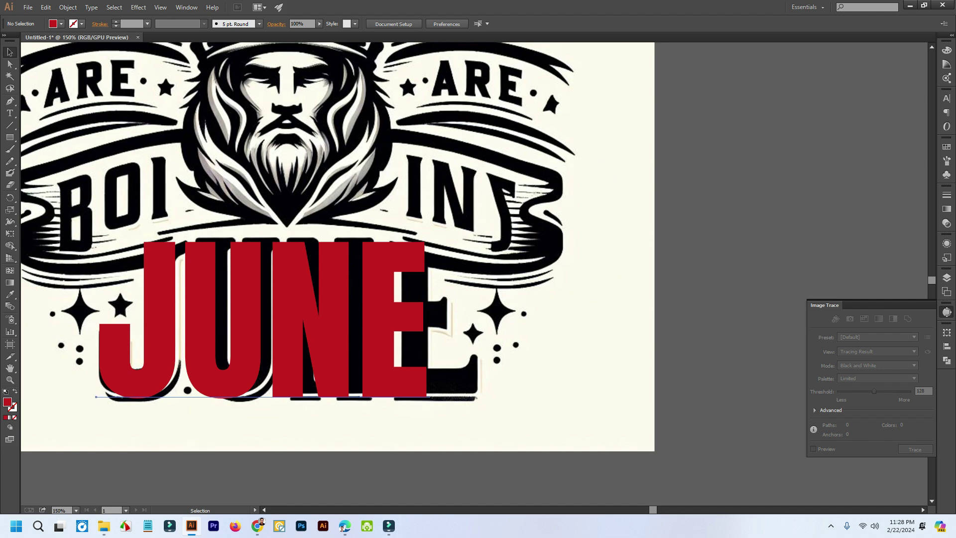
Step: Shift the red JUNE text slightly to the right over the reference lettering and deselect it
left_click_drag(288, 271, 300, 268)
left_click_drag(422, 305, 428, 306)
key("ctrl+minus")
key("ctrl+minus")
key("ctrl+shift+a")
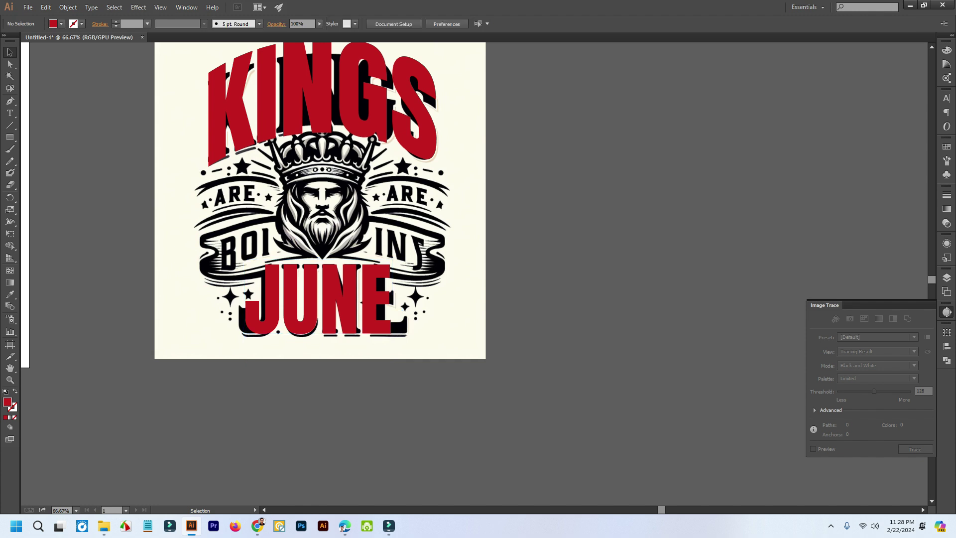
scroll(475, 272, "up", 1)
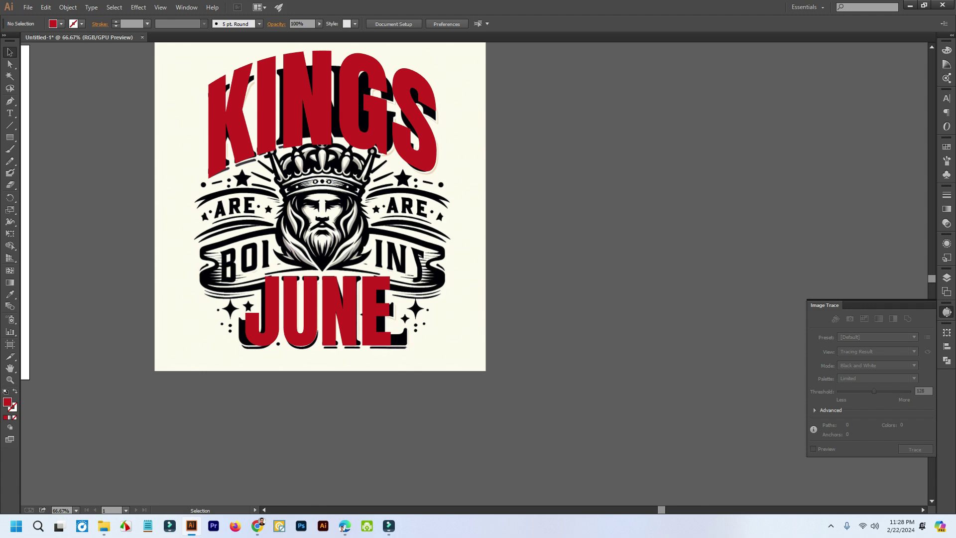
Step: Add the text ARE in Anton Regular at 72 pt on the empty canvas below the reference image
left_click(10, 113)
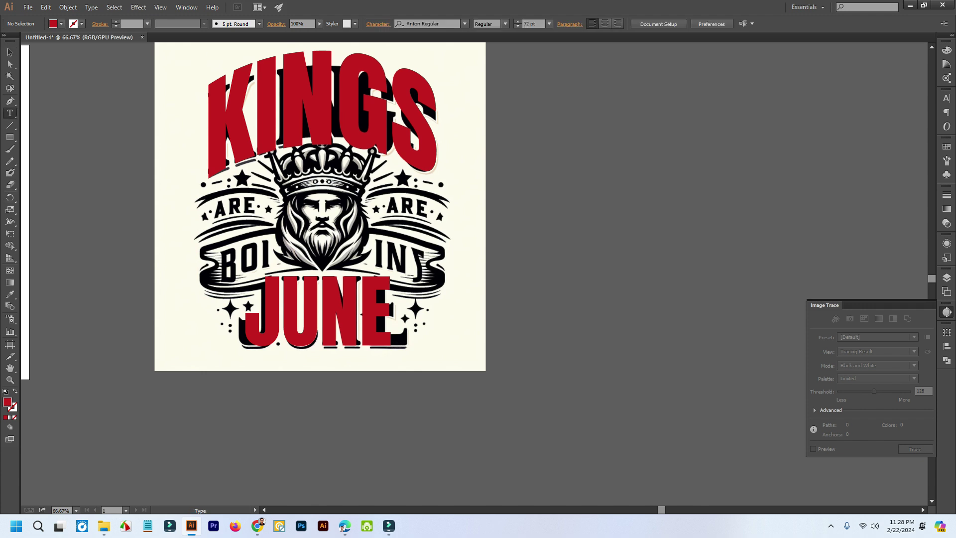
left_click(241, 439)
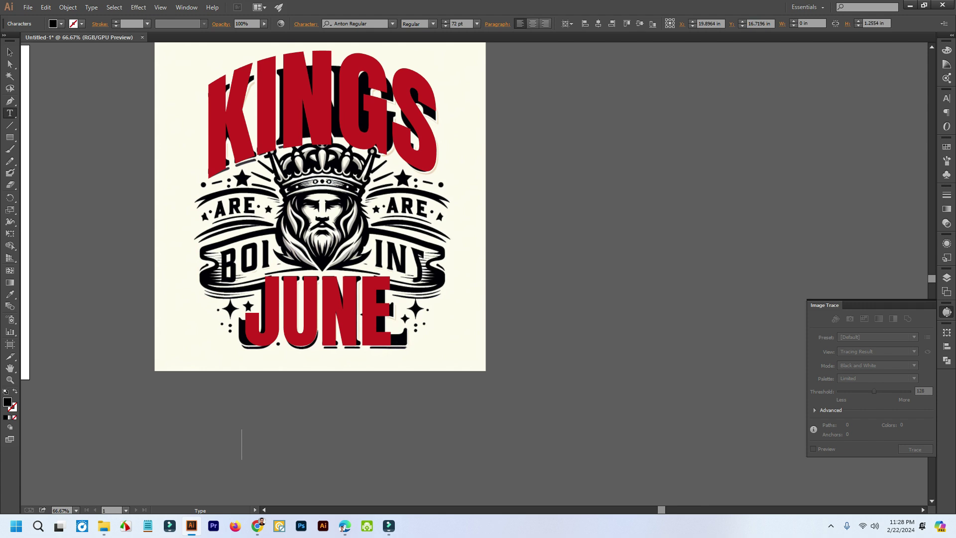
type("ARE")
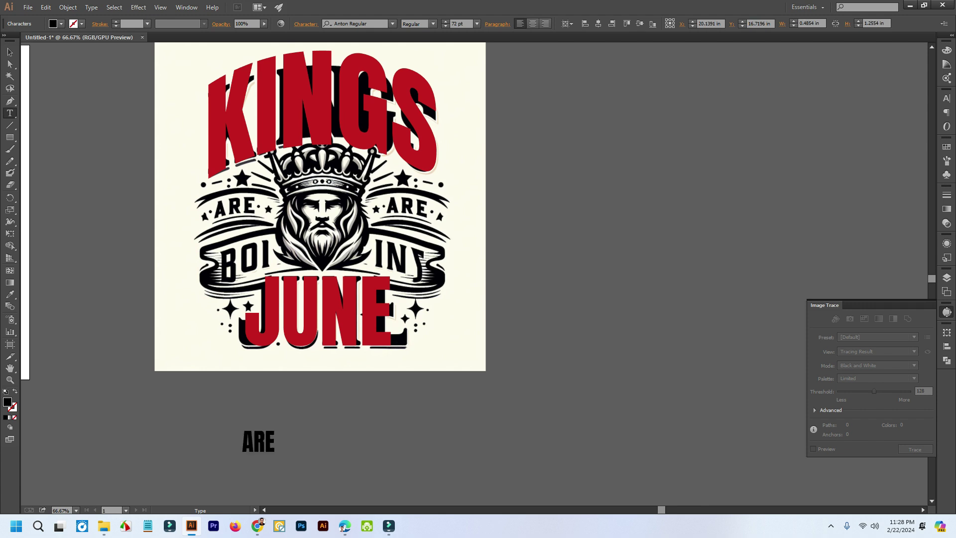
left_click(10, 52)
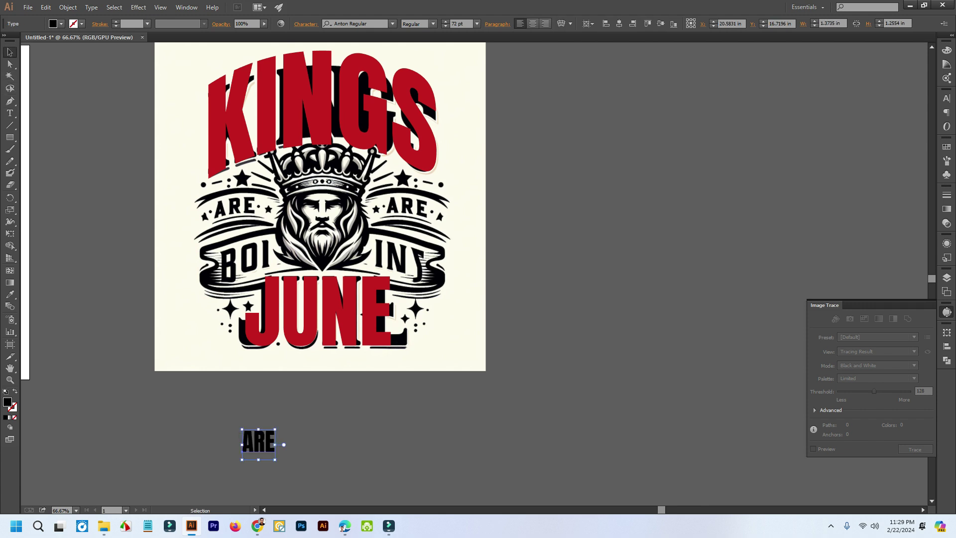
Step: Duplicate the ARE text to its right and change the copy's wording to BORN
left_click_drag(259, 441, 371, 439)
key("t")
double_click(372, 441)
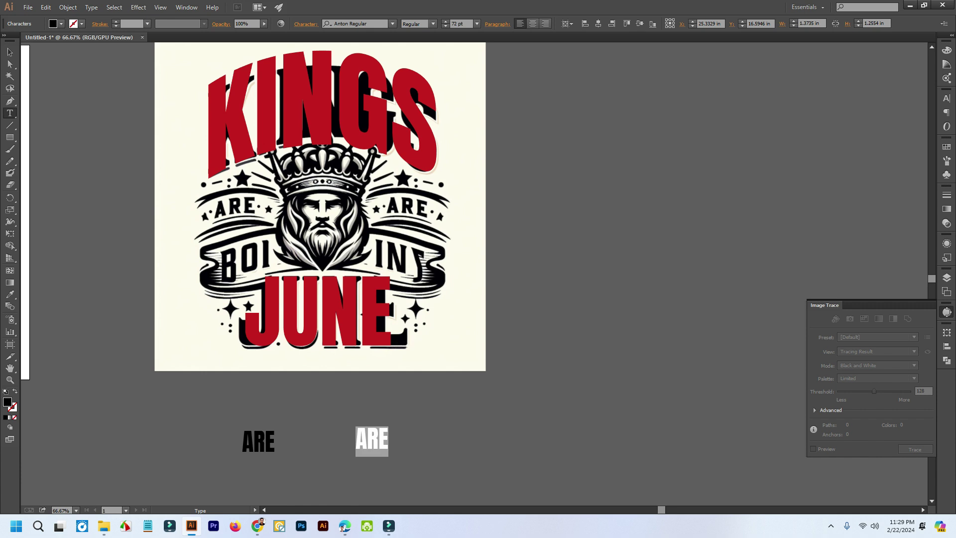
type("BORN")
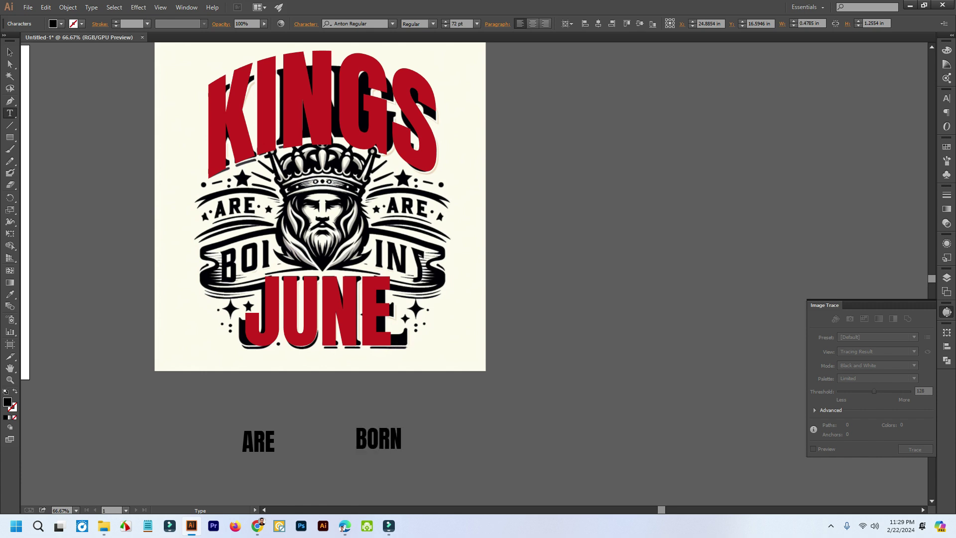
key("Escape")
Step: Move the BORN and ARE texts from below the reference image to the empty canvas on its right
left_click_drag(378, 440, 544, 288)
left_click_drag(258, 440, 492, 356)
key("space")
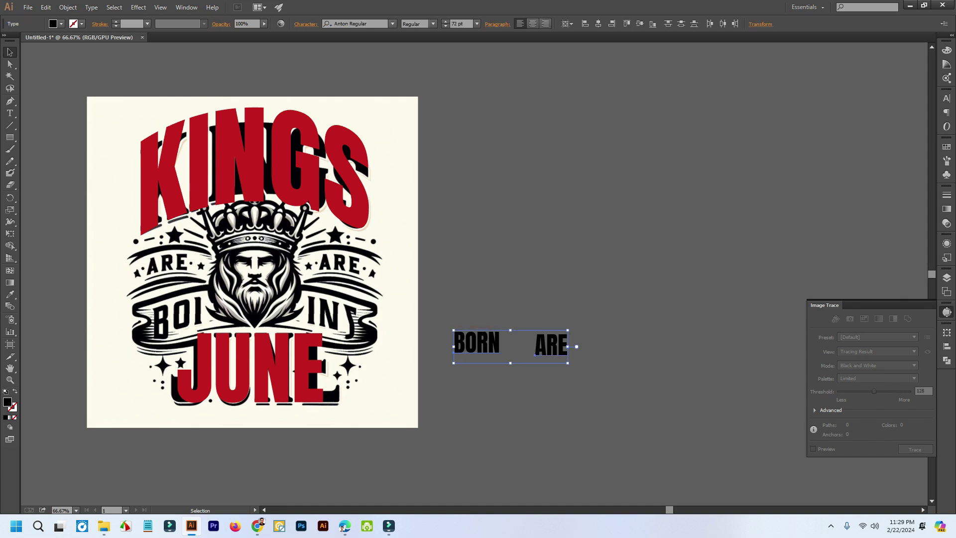
Step: Set the BORN and ARE texts to the Style Script Regular font, then move both higher beside the reference image
left_click(356, 23)
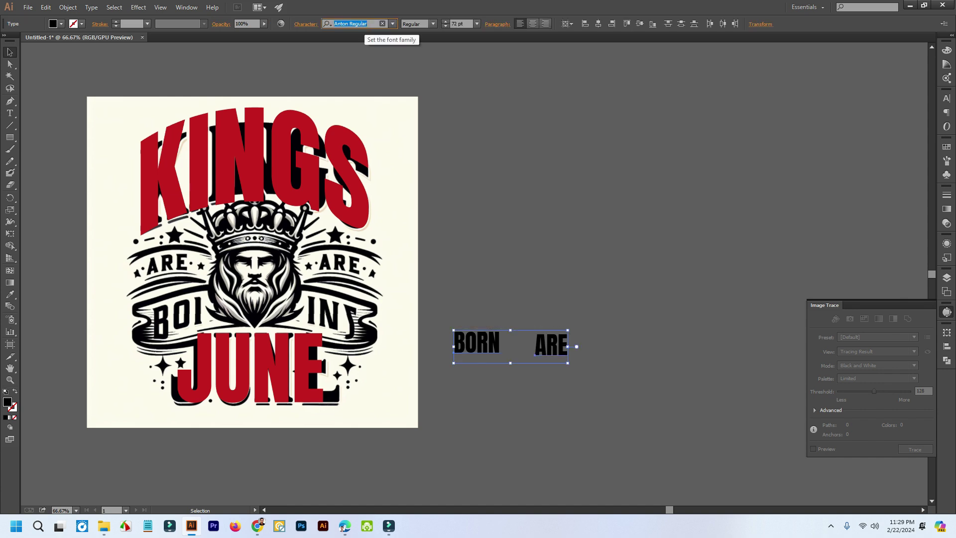
type("sty")
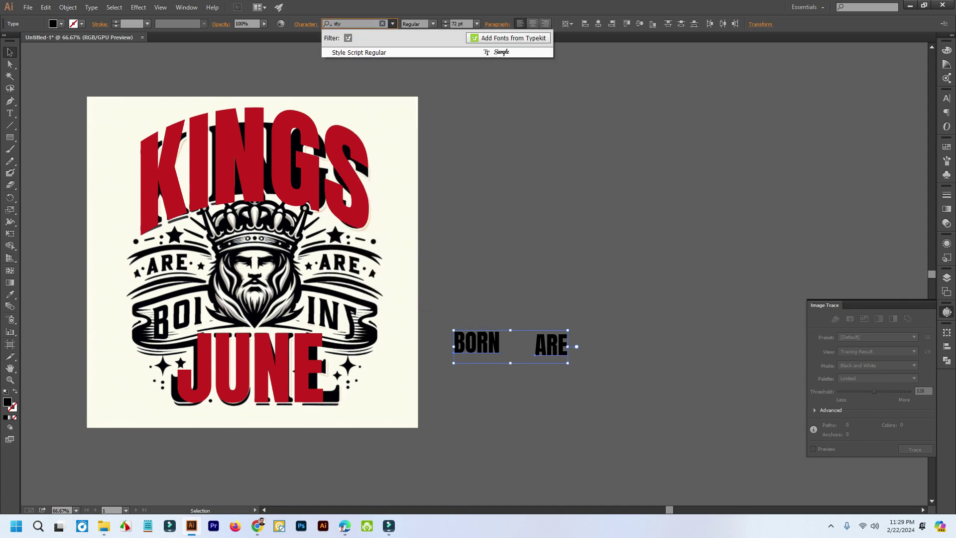
key("Return")
key("ctrl+shift+a")
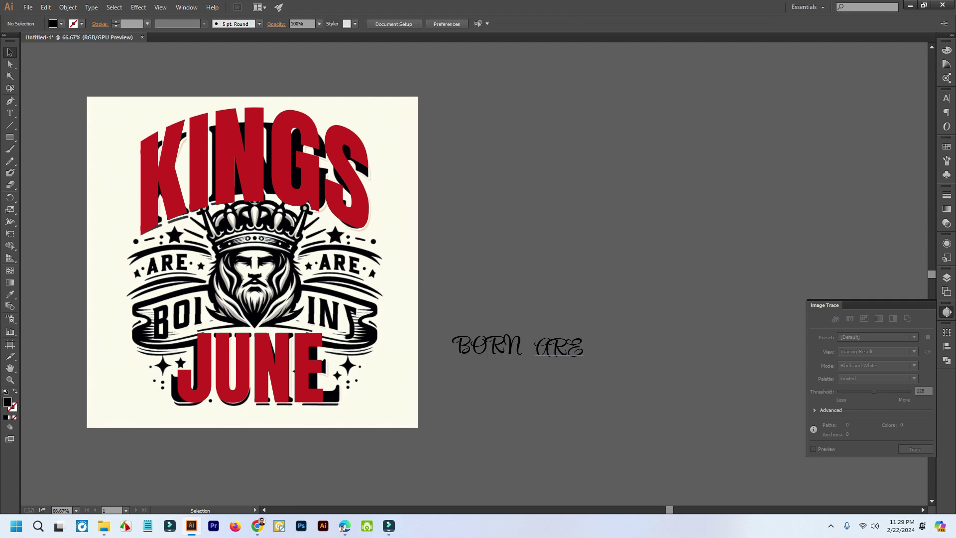
left_click_drag(518, 348, 521, 231)
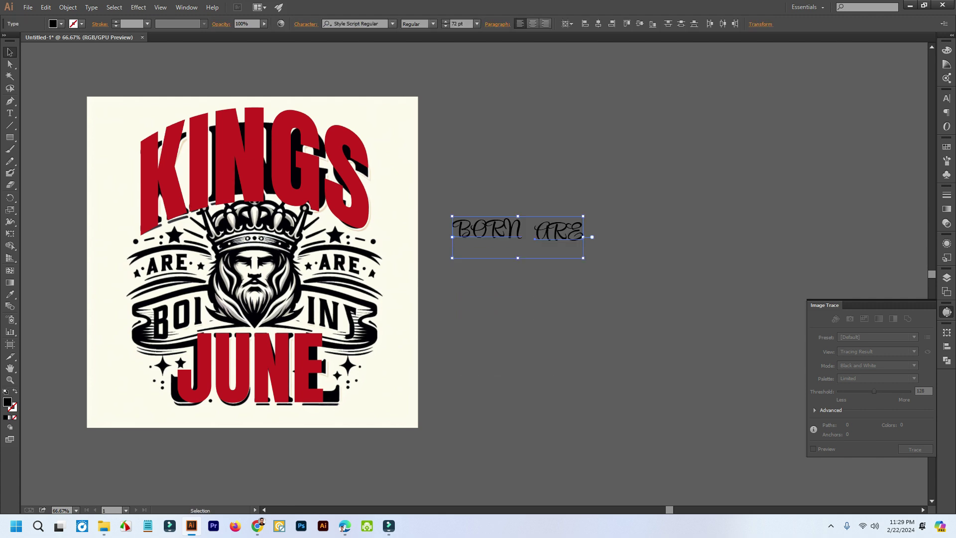
key("ctrl+shift+a")
Step: Move BORN below and left of ARE, and retype its last three letters in lowercase so it reads Born
left_click_drag(486, 219, 463, 261)
key("t")
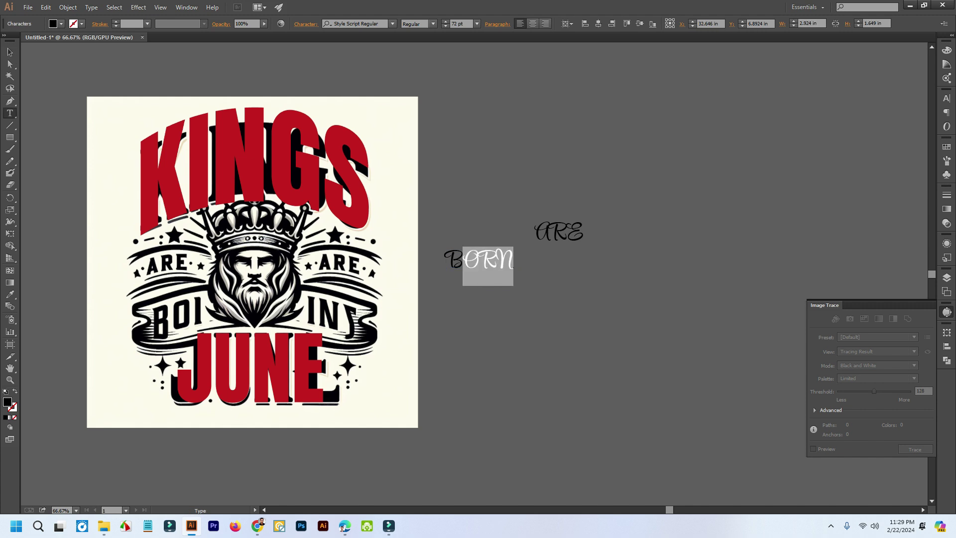
type("orn")
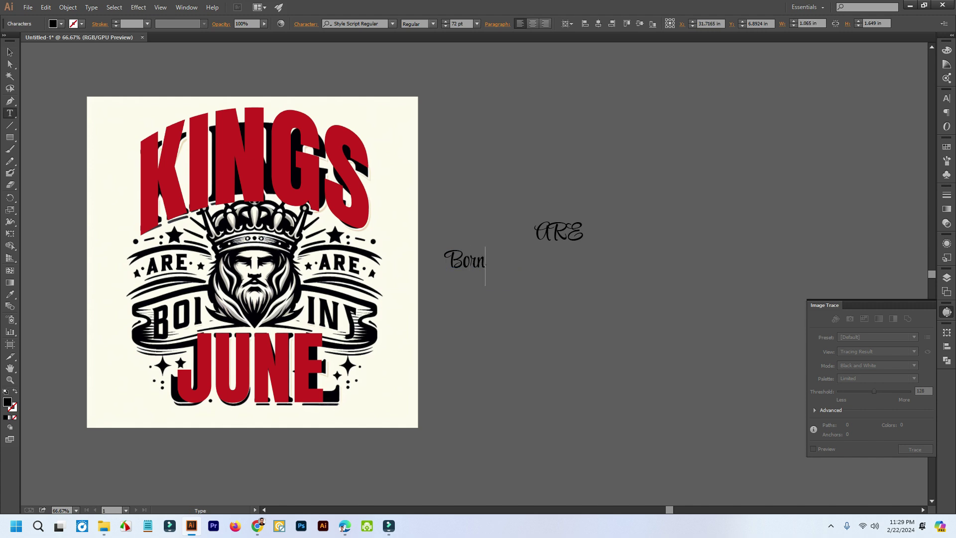
key("Escape")
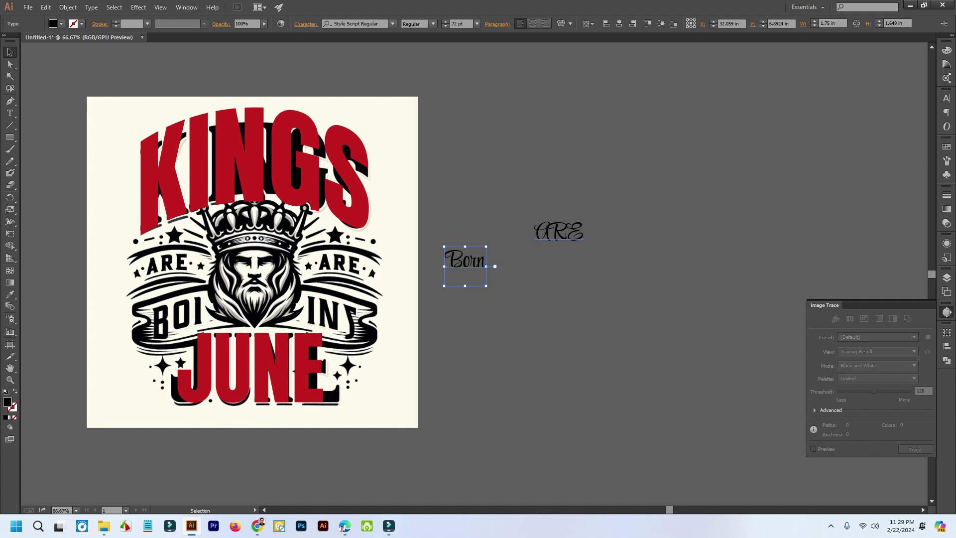
Step: Replace the ARE text with Are and deselect it
left_click(551, 238)
key("ctrl+a")
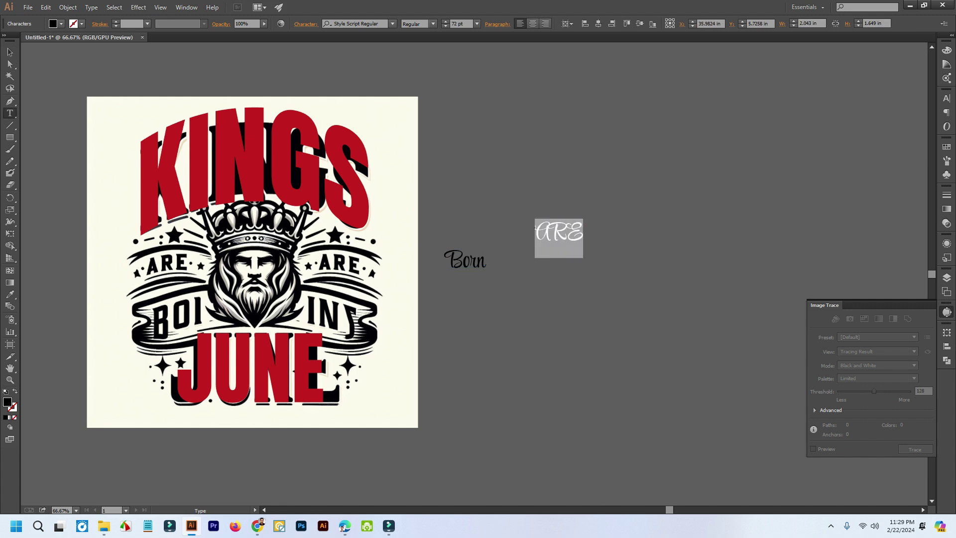
type("A")
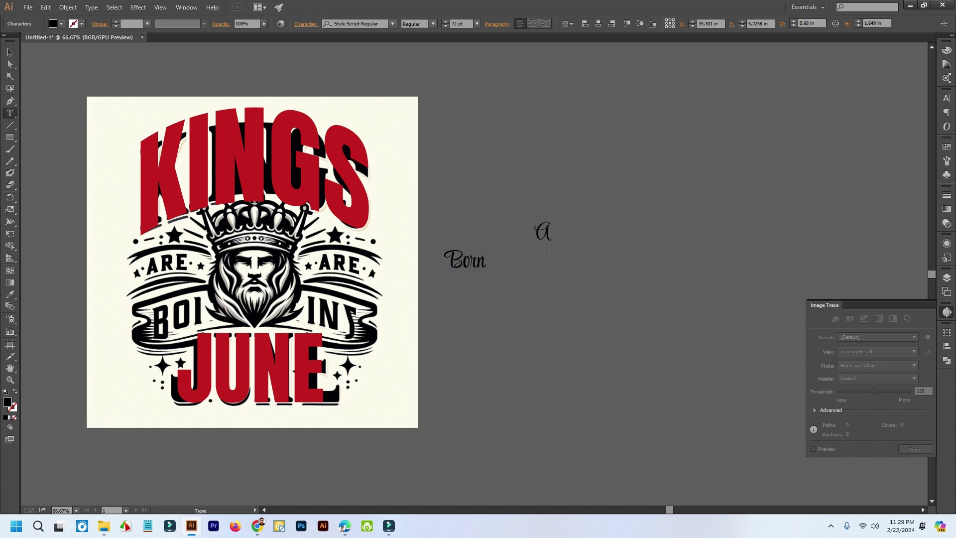
type("re")
key("Escape")
key("ctrl+shift+a")
Step: Move the Are and Born texts lower beside the reference image and select both together
left_click_drag(549, 233, 555, 287)
left_click_drag(479, 261, 503, 295)
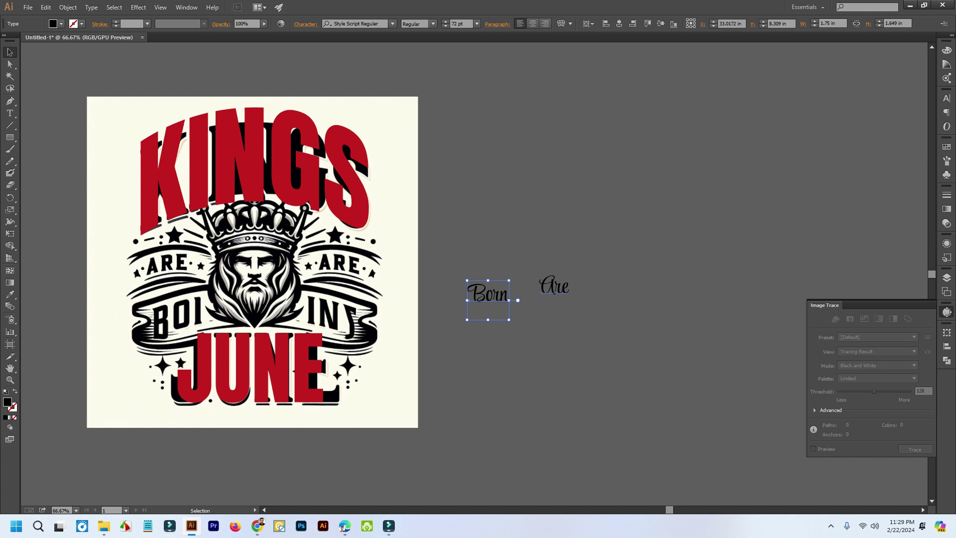
left_click(554, 286)
left_click(488, 294, "shift")
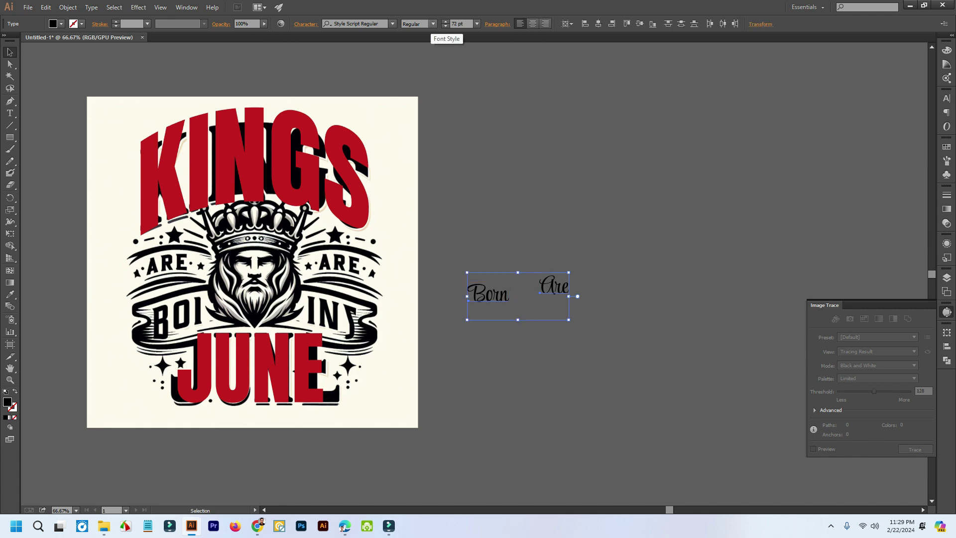
Step: Set the font of the words Born and Are beside the artwork to Trajan Pro 3
left_click(365, 24)
key("Down")
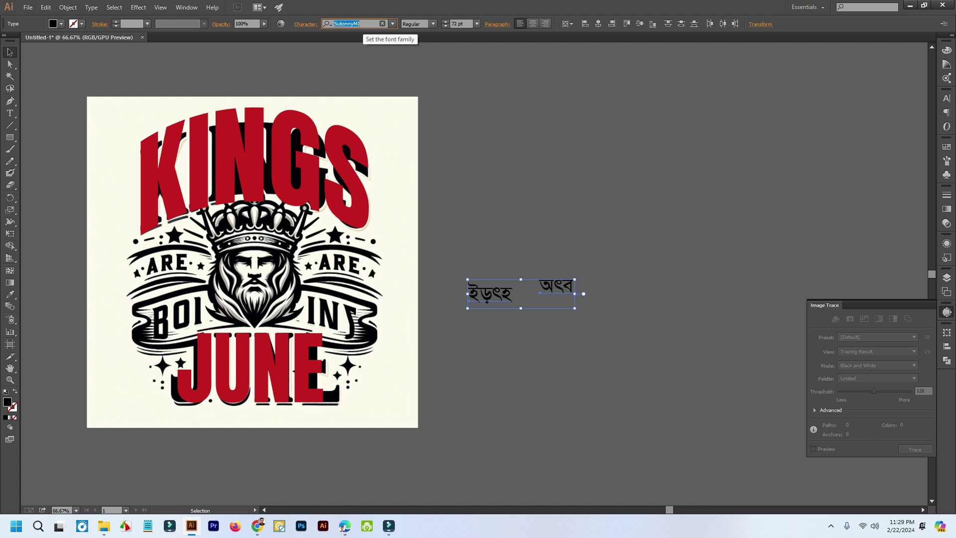
left_click(393, 24)
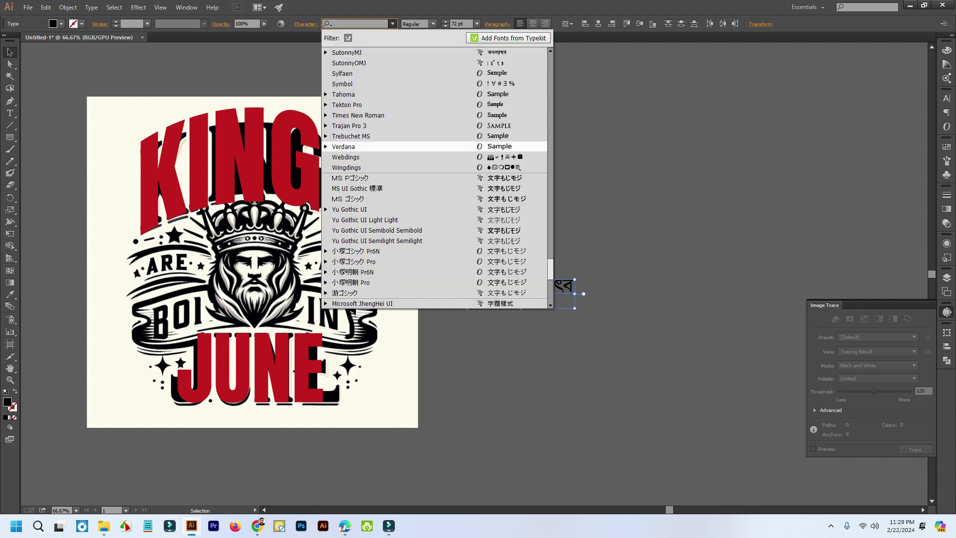
key("Up")
key("Up")
key("Return")
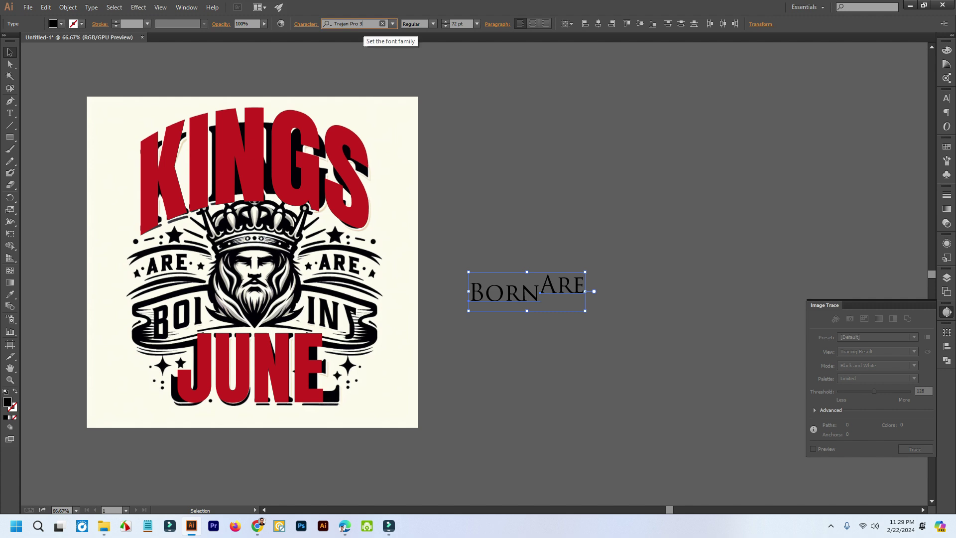
left_click(364, 24)
key("Up")
key("Down")
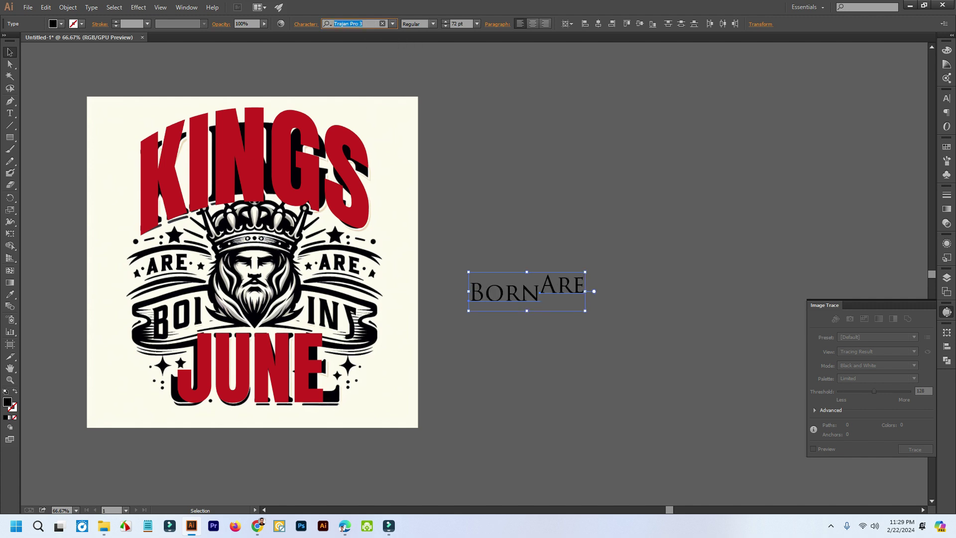
Step: Move the words Born and Are higher beside the artwork, leaving a gap between them
key("ctrl+shift+a")
left_click_drag(503, 292, 500, 237)
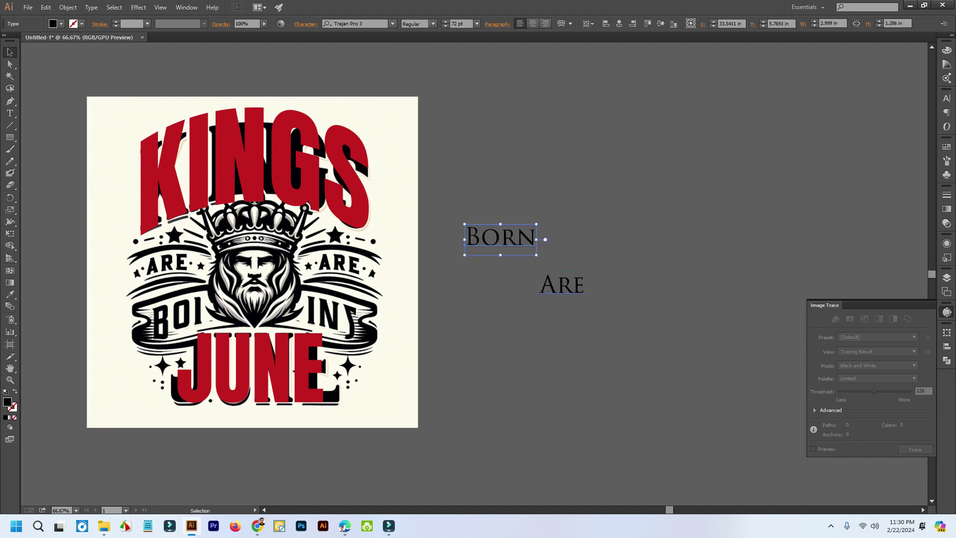
left_click(562, 286)
left_click_drag(562, 285, 576, 235)
Step: Apply All Caps to the word Born
scroll(537, 237, "up", 3)
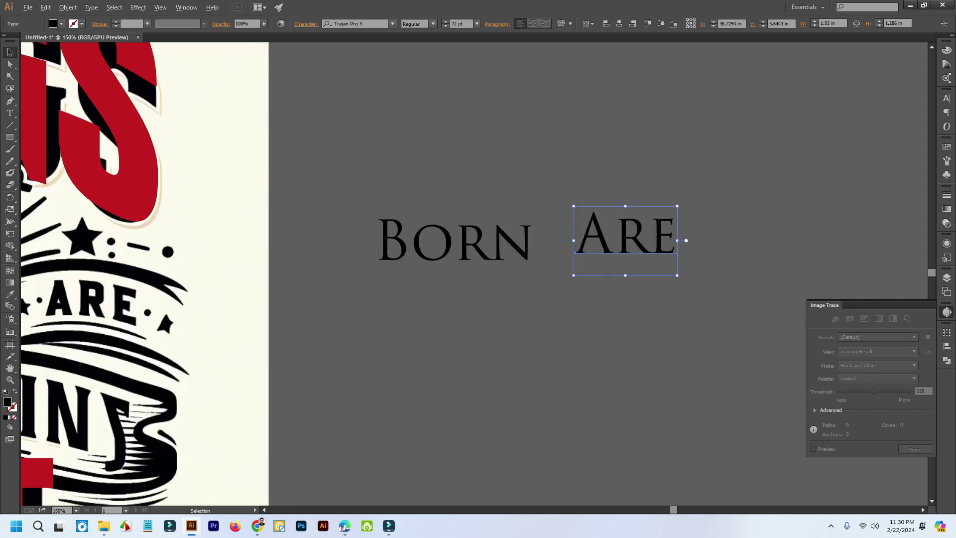
left_click(426, 239)
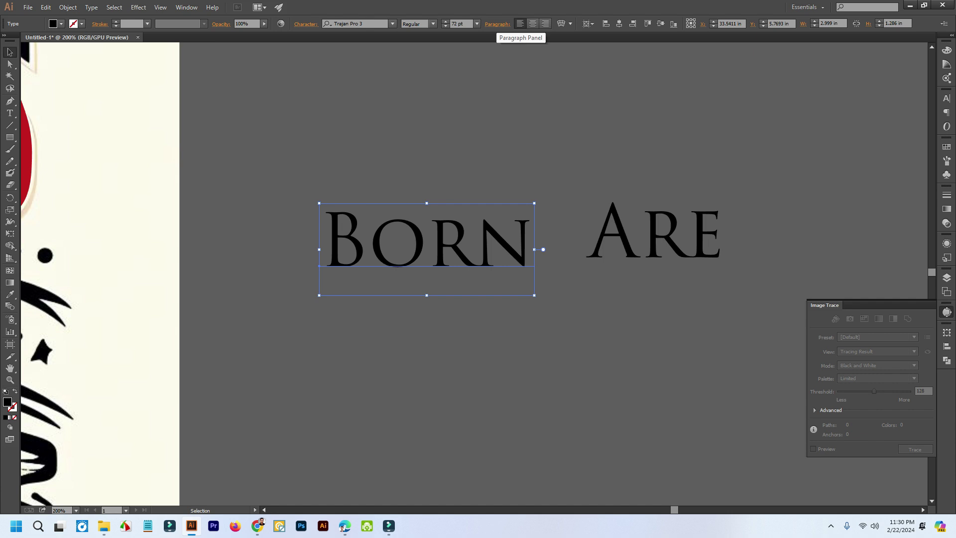
left_click(306, 24)
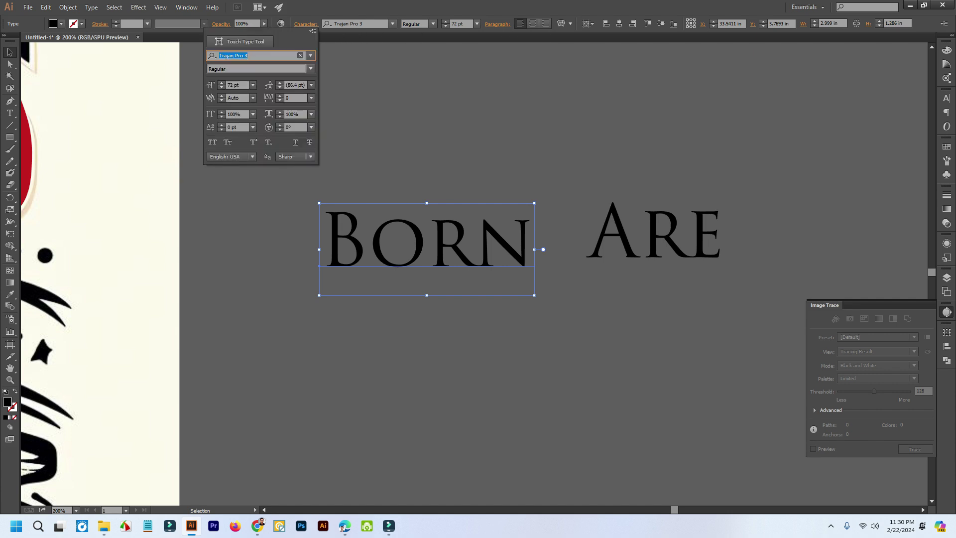
left_click(212, 142)
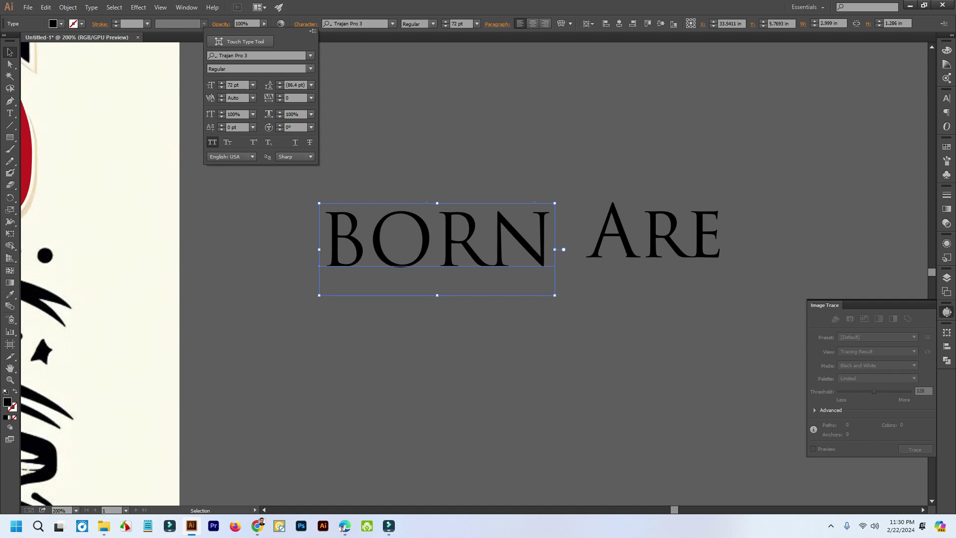
key("Escape")
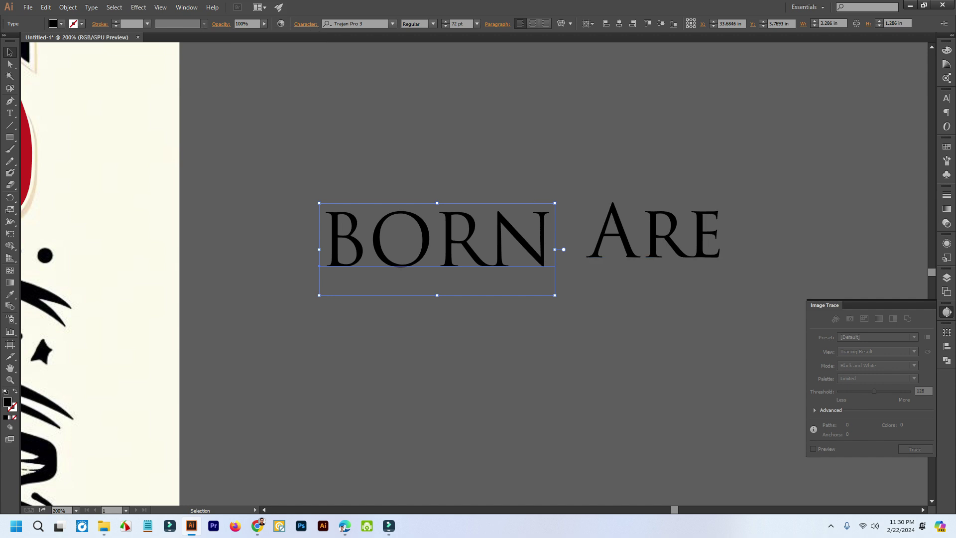
left_click(305, 24)
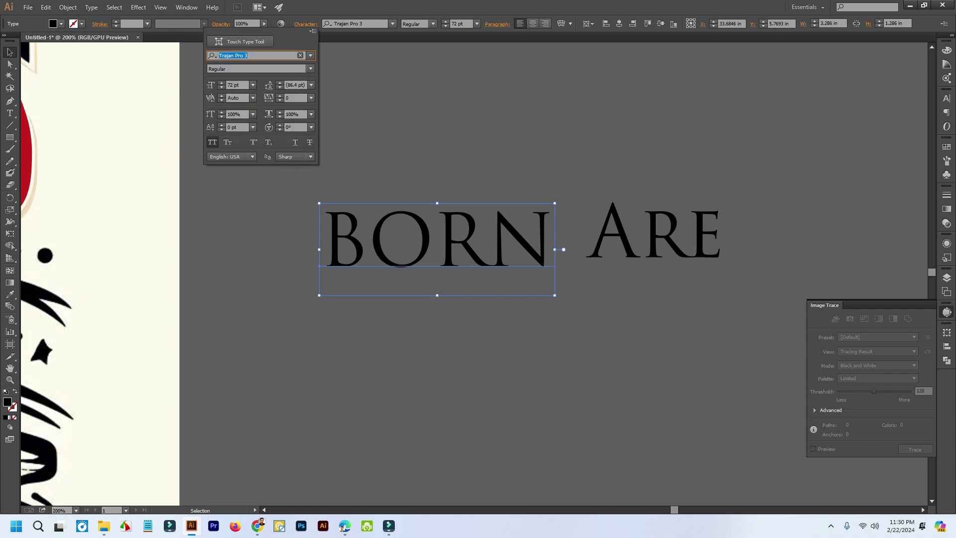
key("Escape")
Step: Apply All Caps to the word Are
left_click(652, 234)
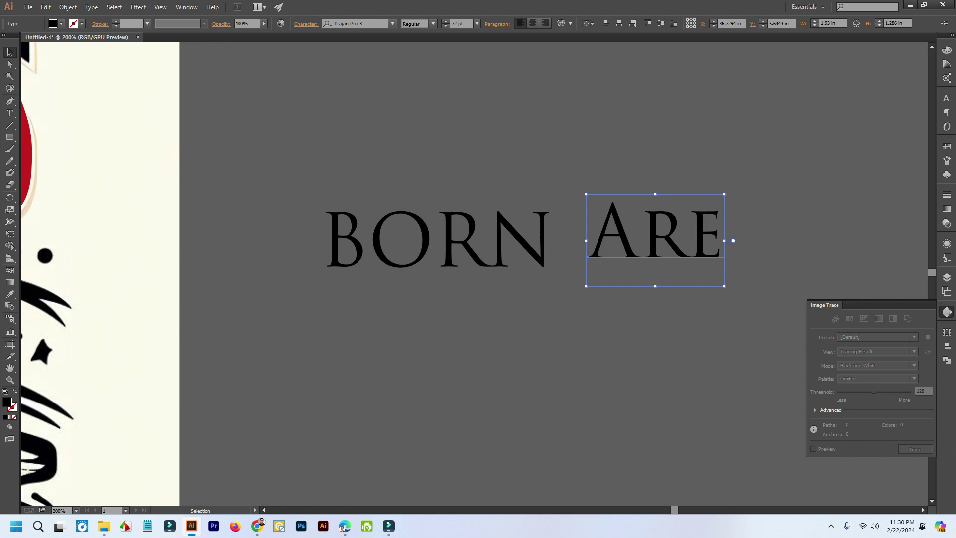
left_click(305, 24)
left_click(212, 142)
key("Escape")
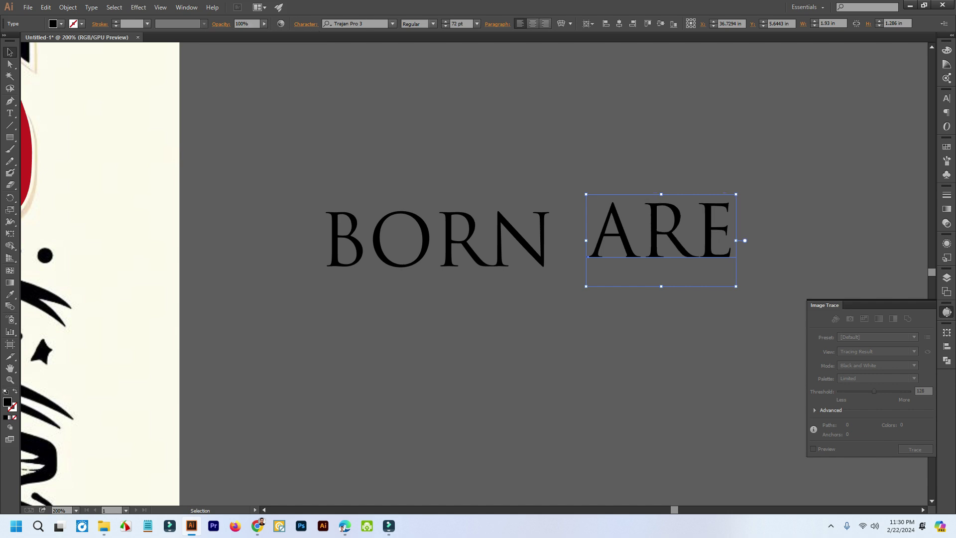
Step: Try neighbouring fonts on the words BORN and ARE together and settle on Tahoma Bold, leaving both deselected
key("ctrl+shift+a")
key("ctrl+a")
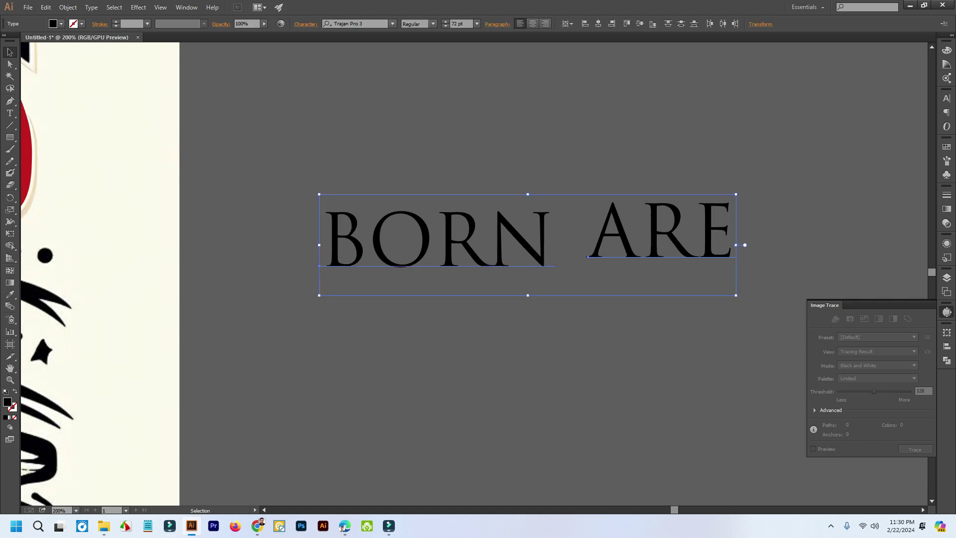
left_click(357, 24)
key("Down")
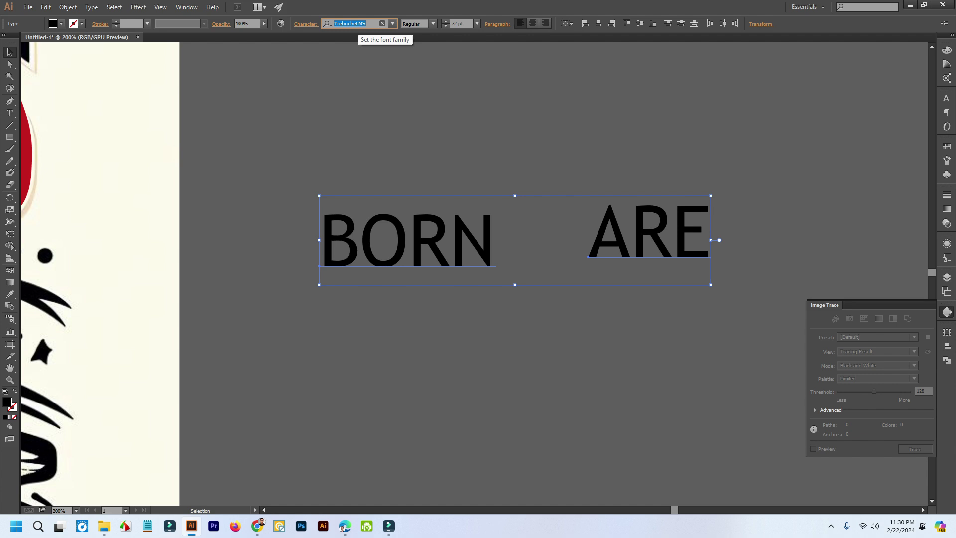
key("Down")
key("Down")
key("Down")
key("Down")
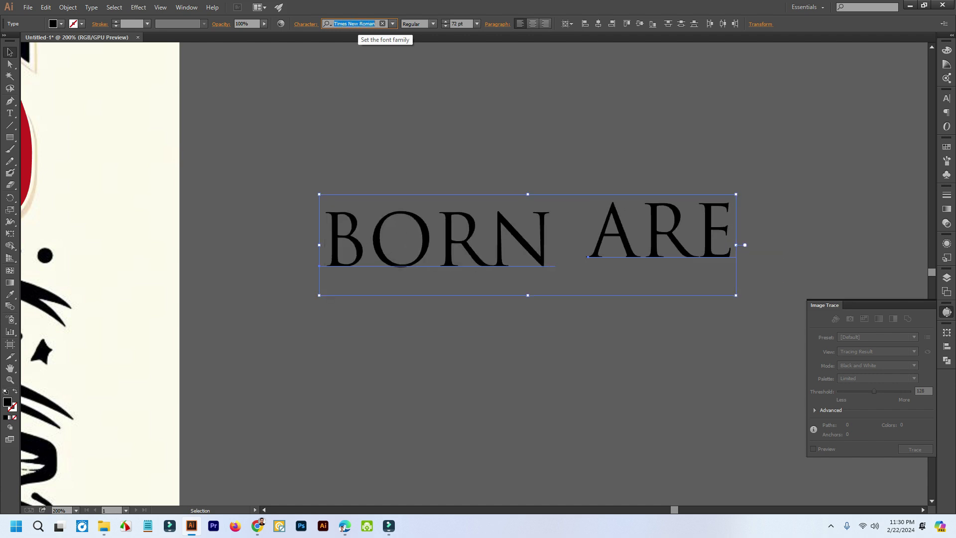
key("Up")
key("Up")
key("Down")
key("Up")
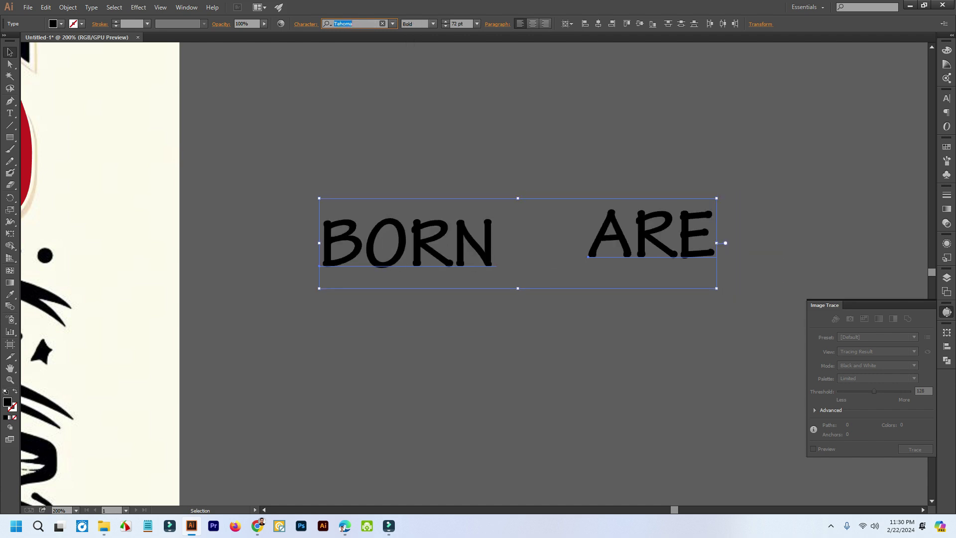
key("Down")
key("Down")
key("Up")
key("Up")
key("Up")
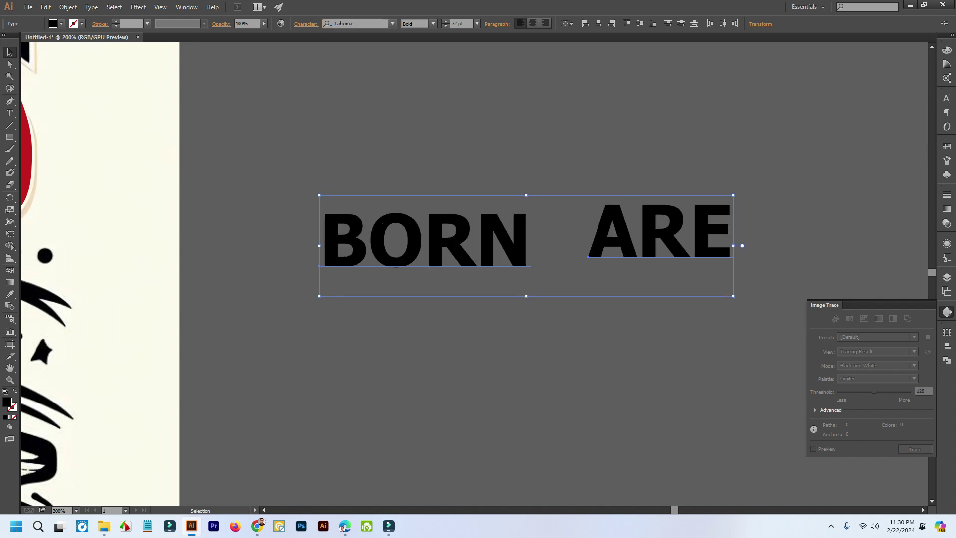
key("ctrl+shift+a")
key("ctrl+minus")
key("ctrl+minus")
key("ctrl+minus")
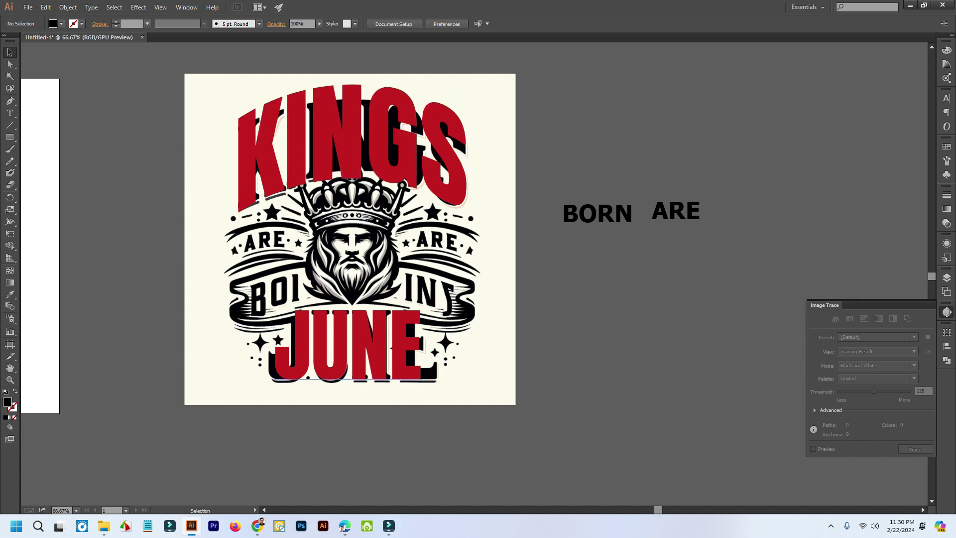
Step: Switch to Microsoft Edge and close the generated image view to return to the Copilot chat's original T-shirt prompt
left_click(345, 526)
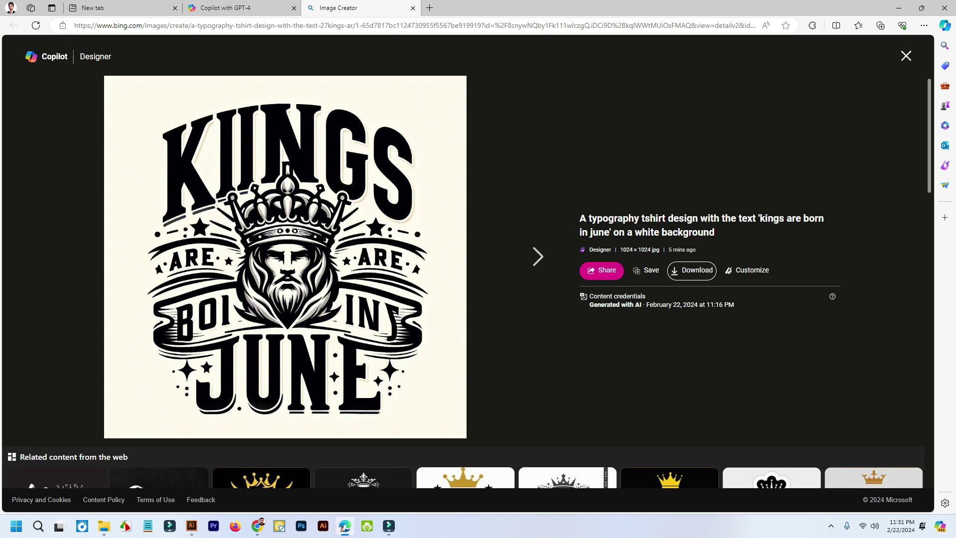
left_click(905, 56)
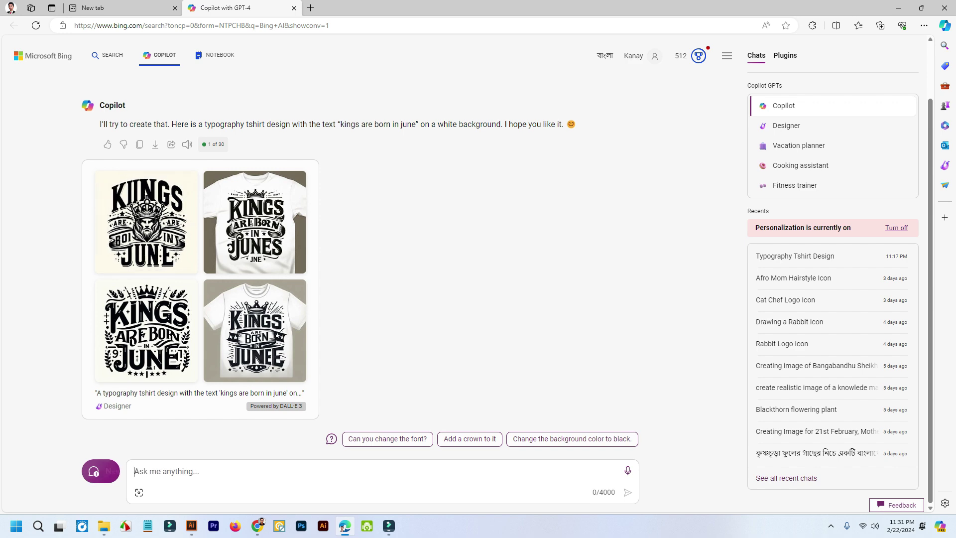
scroll(349, 274, "up", 2)
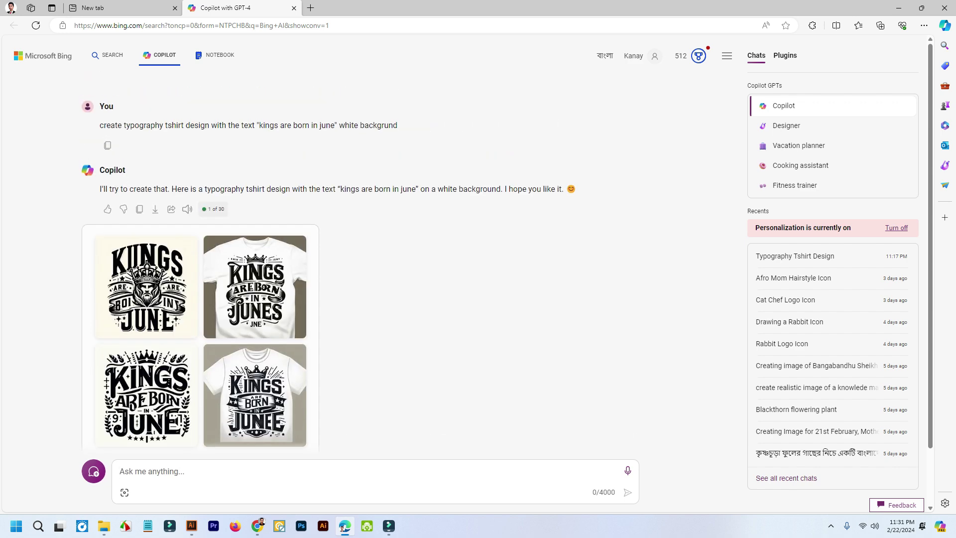
Step: Reuse the earlier T-shirt prompt, reworded as "create logo icon of a king with crown, silhouette style, white backgrund", and submit it
left_click_drag(100, 125, 397, 125)
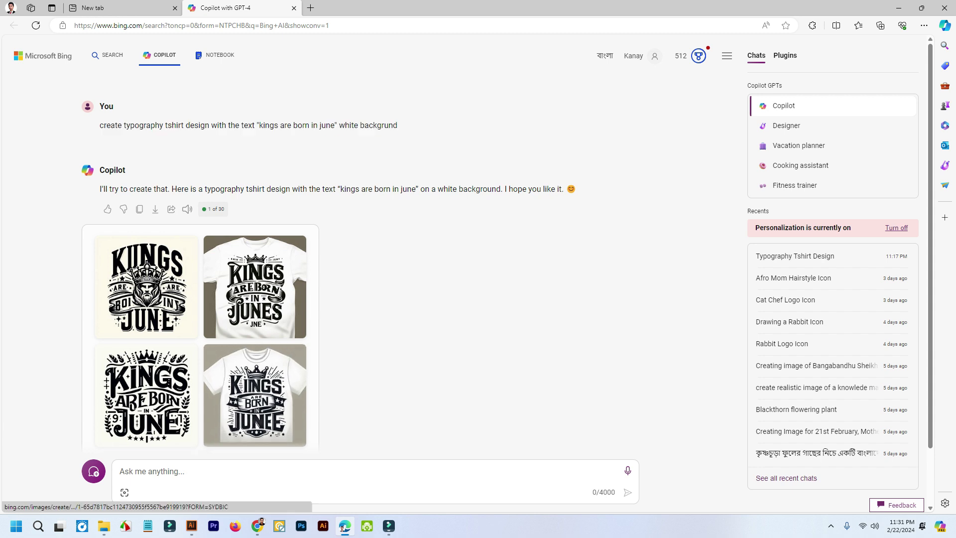
type("create typography tshirt design with the text \"kings are born in june\" white backgrund")
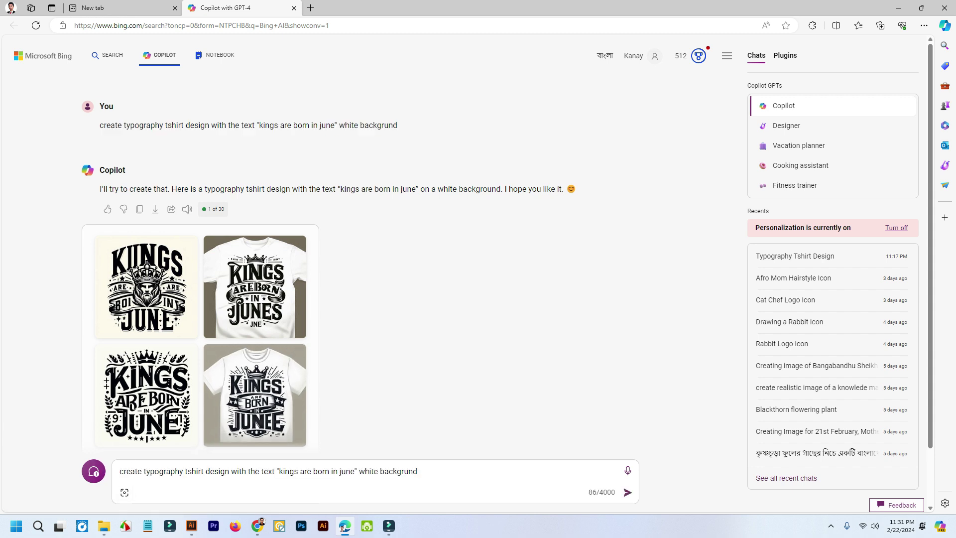
left_click_drag(143, 471, 357, 471)
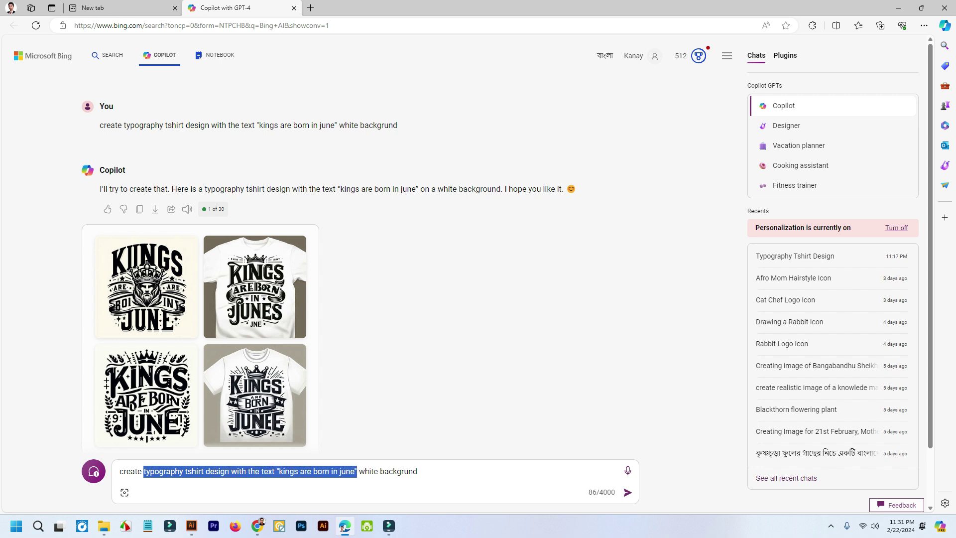
type("logo")
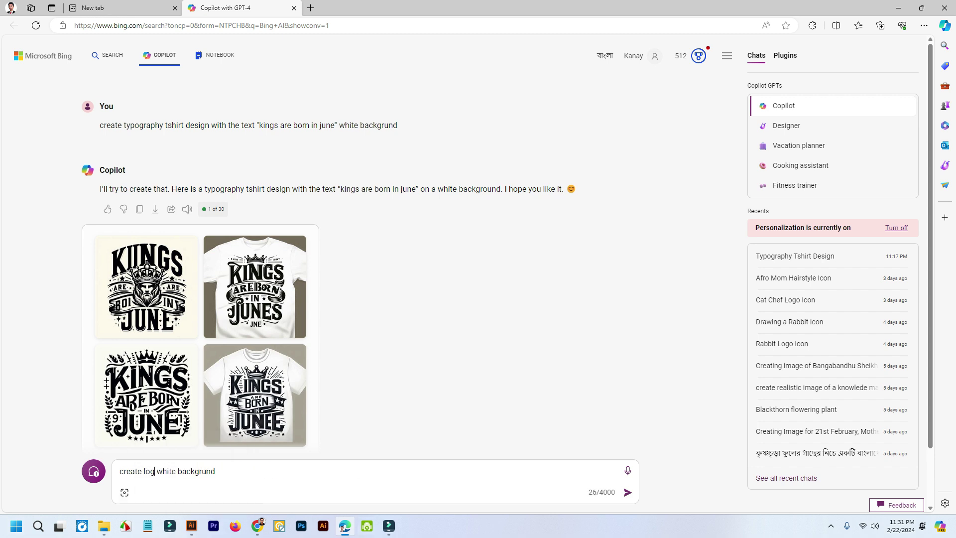
type(" icon of a k")
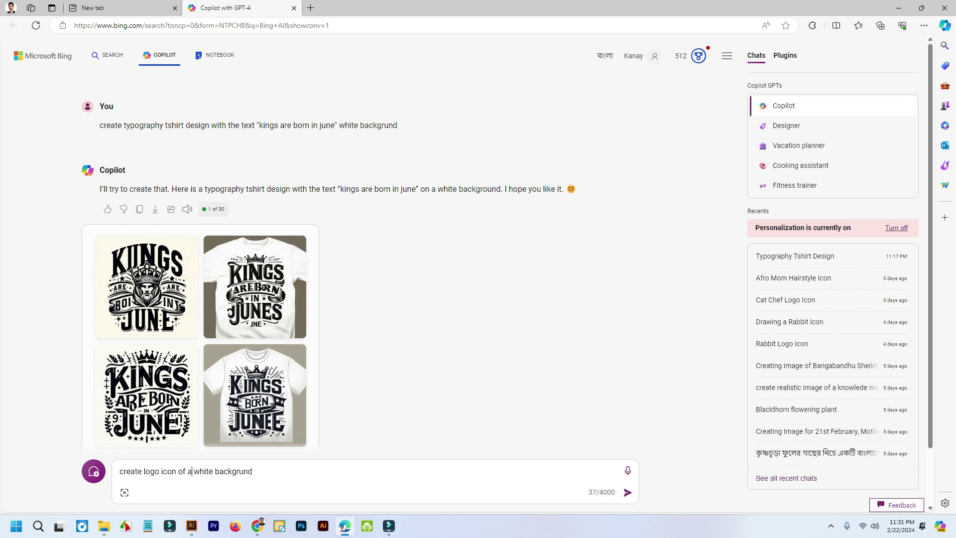
type("ing with  ")
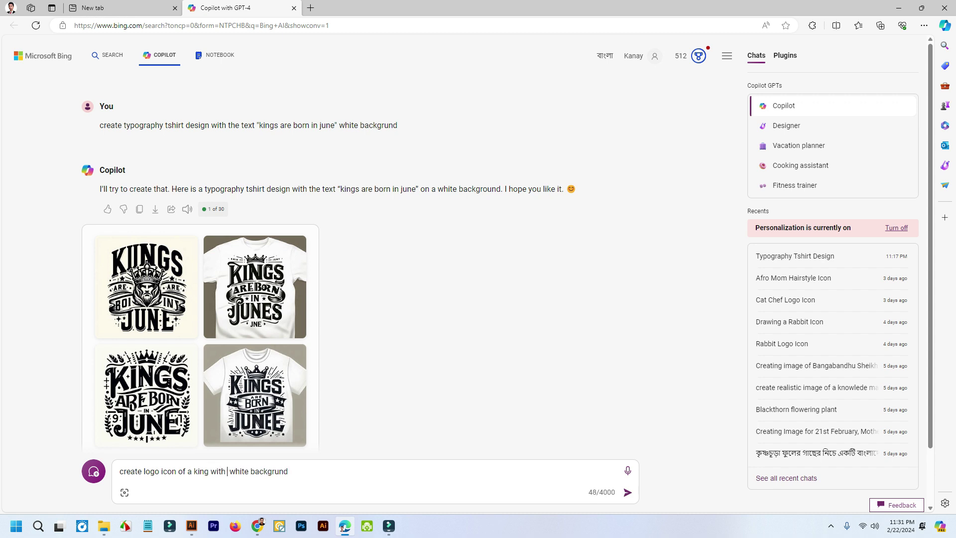
type("crown,")
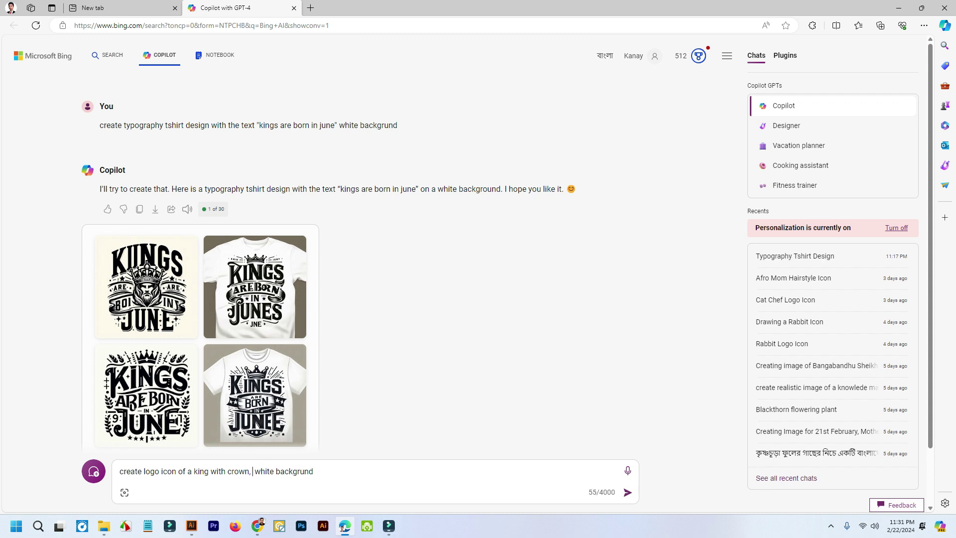
type(" silhouette")
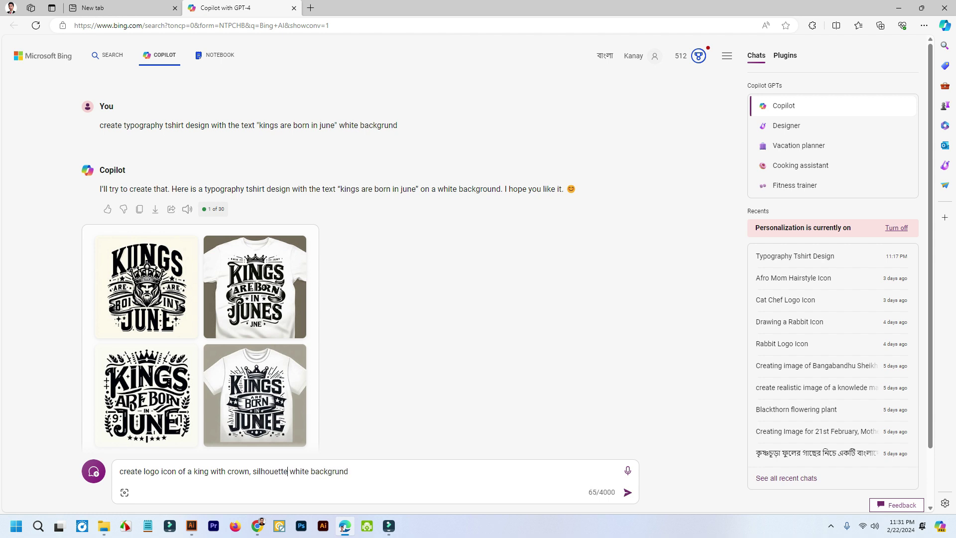
type("style,")
key("Return")
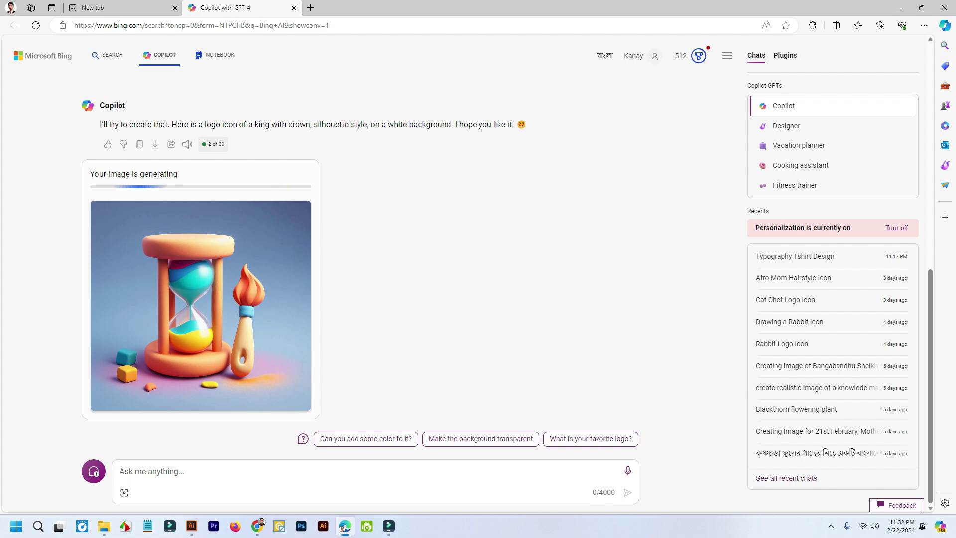
Step: Switch to the Google Meet call in Chrome and dismiss the notice about the call's remaining time
left_click(258, 526)
left_click(204, 473)
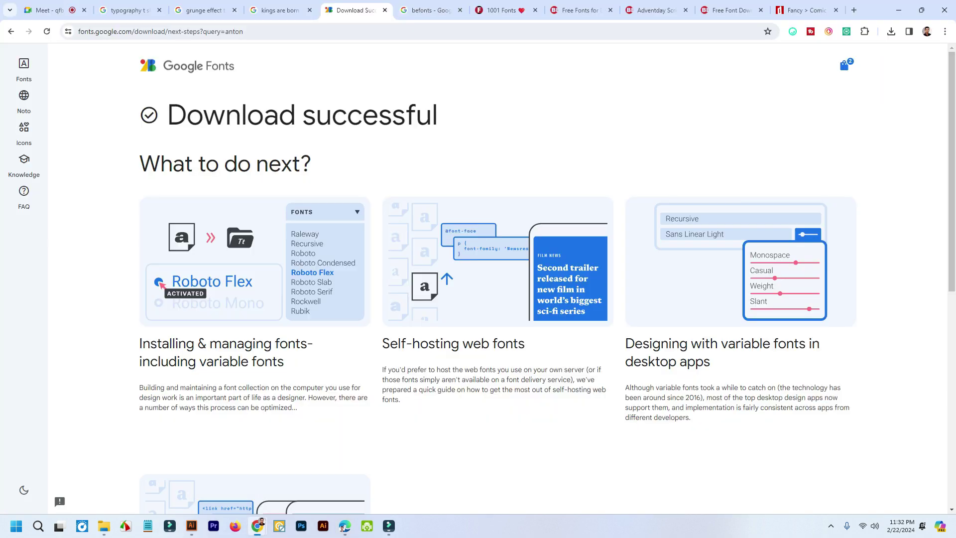
left_click(50, 10)
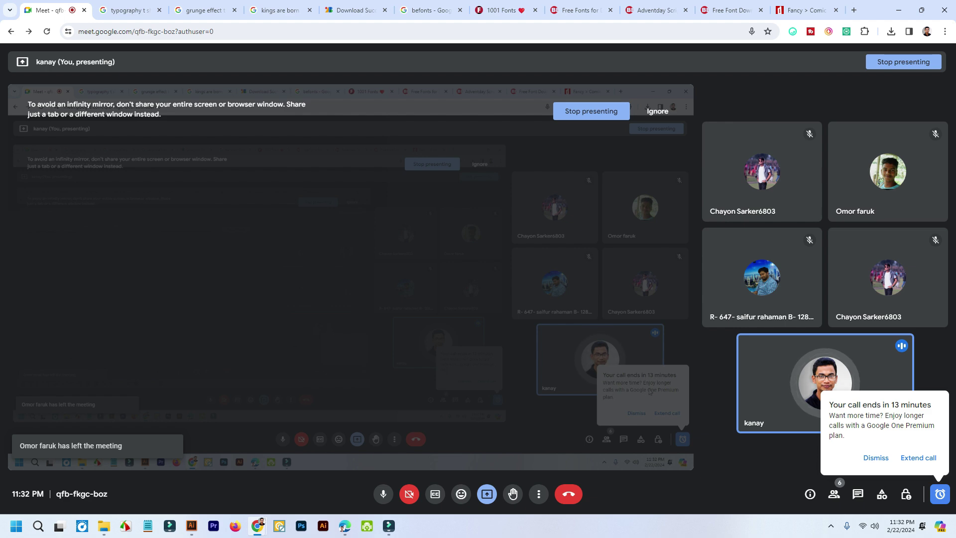
left_click(876, 458)
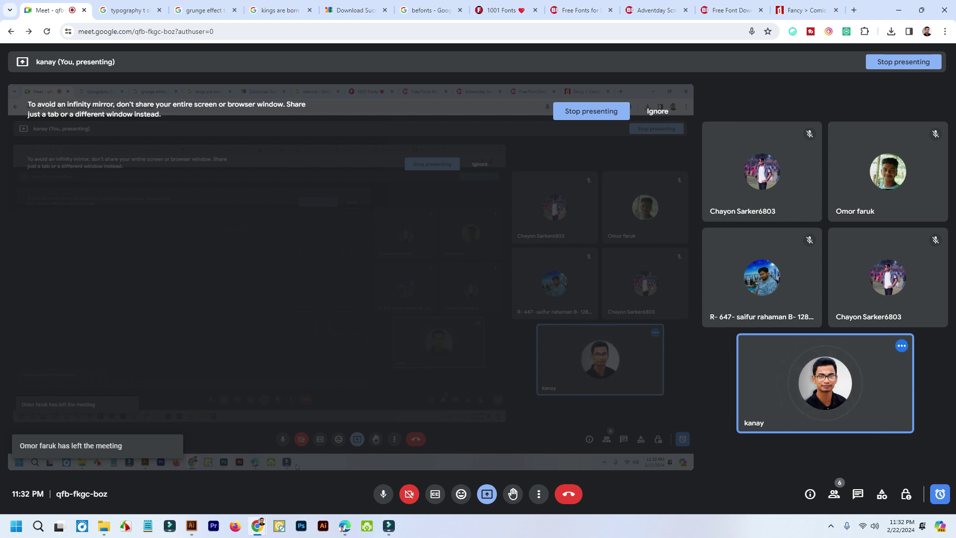
mouse_move(389, 526)
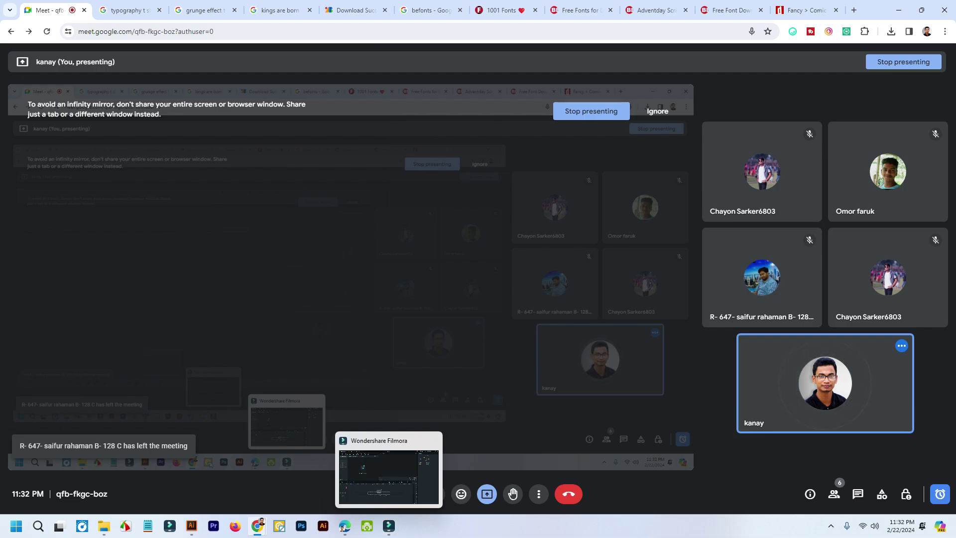
Step: Switch to the Copilot chat in Microsoft Edge and resubmit "create logo icon of a king with crown, silhouette style, white backgrund"
left_click(191, 526)
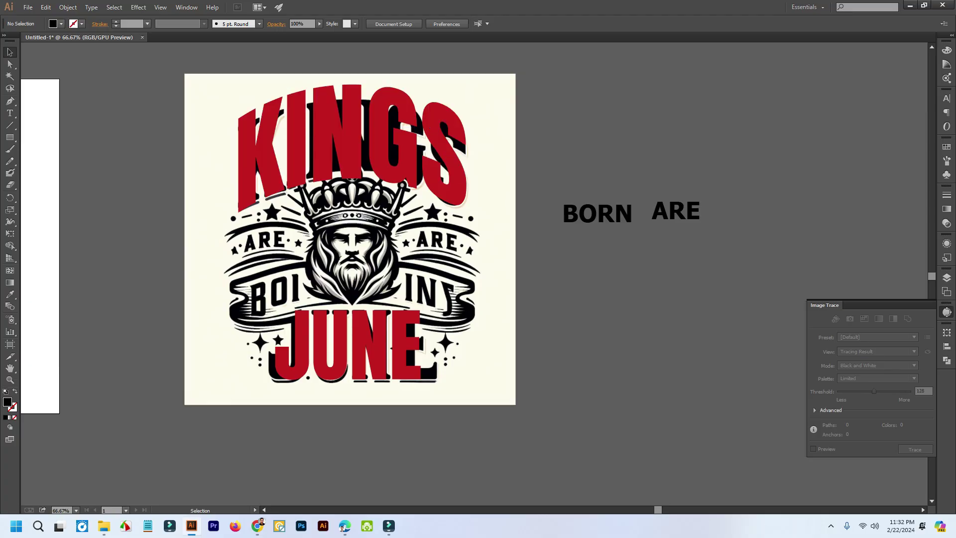
left_click(345, 525)
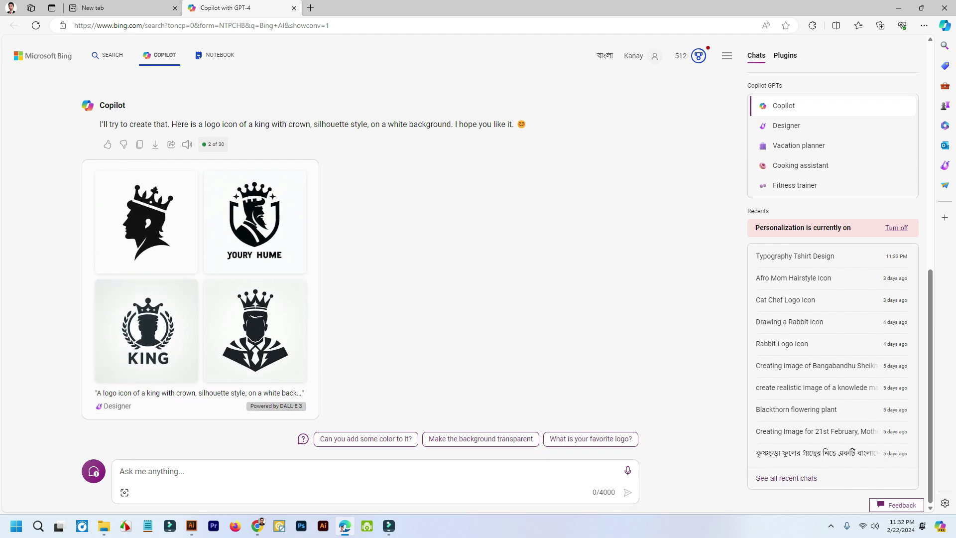
scroll(107, 224, "up", 3)
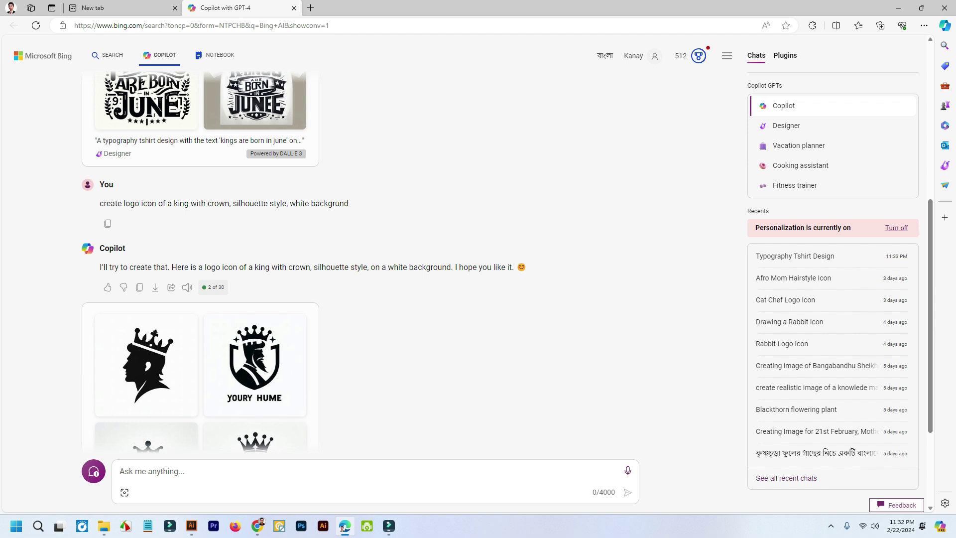
scroll(199, 249, "down", 3)
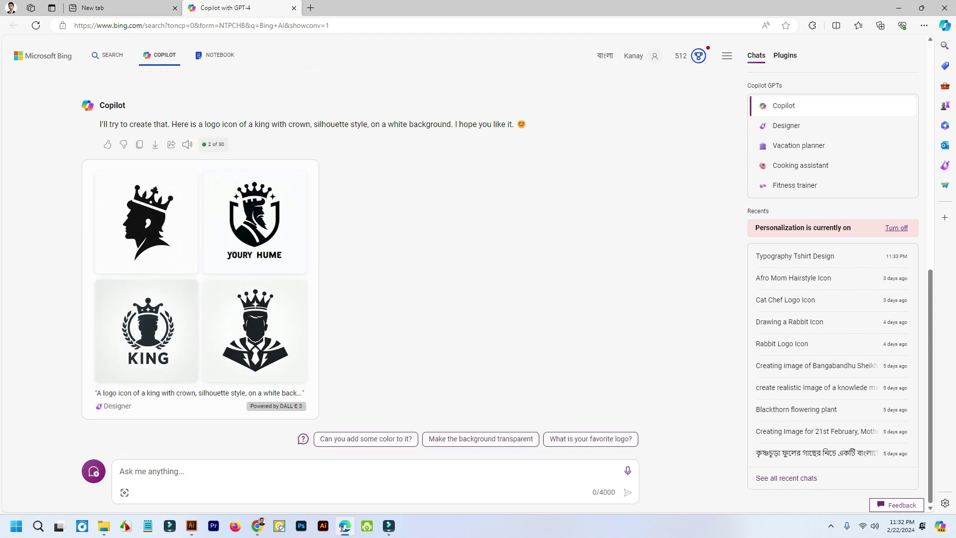
type("create logo icon of a king with crown, silhouette style, white backgrund")
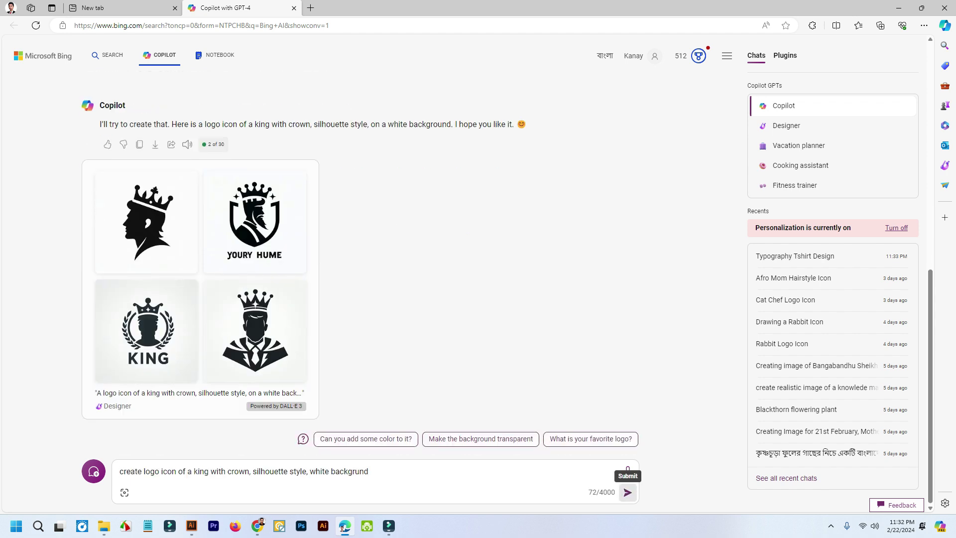
left_click(627, 492)
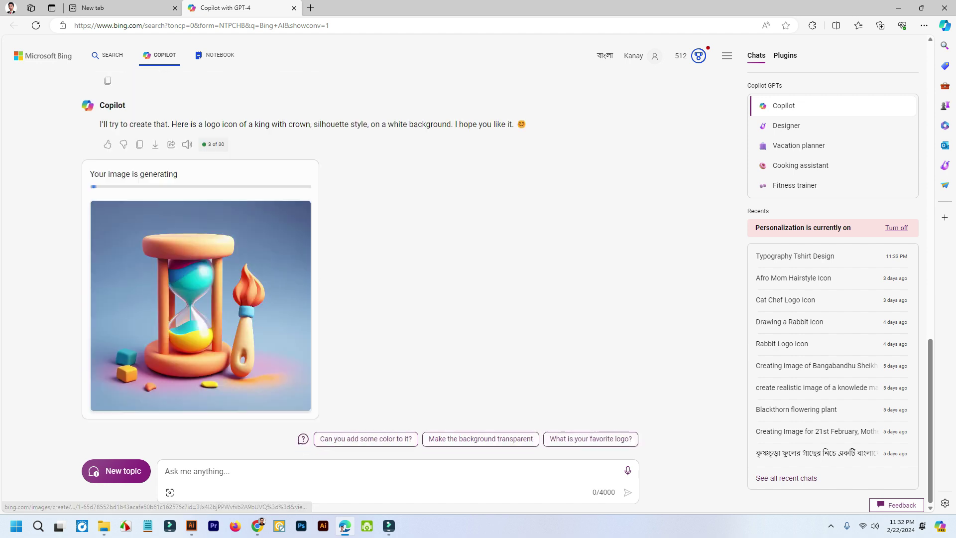
Step: Submit the same prompt reworded as "create logo icon of a Lion king with crown, silhouette style, white backgrund"
left_click(348, 471)
type("create logo icon of a king with crown, silhouette style, white backgrund")
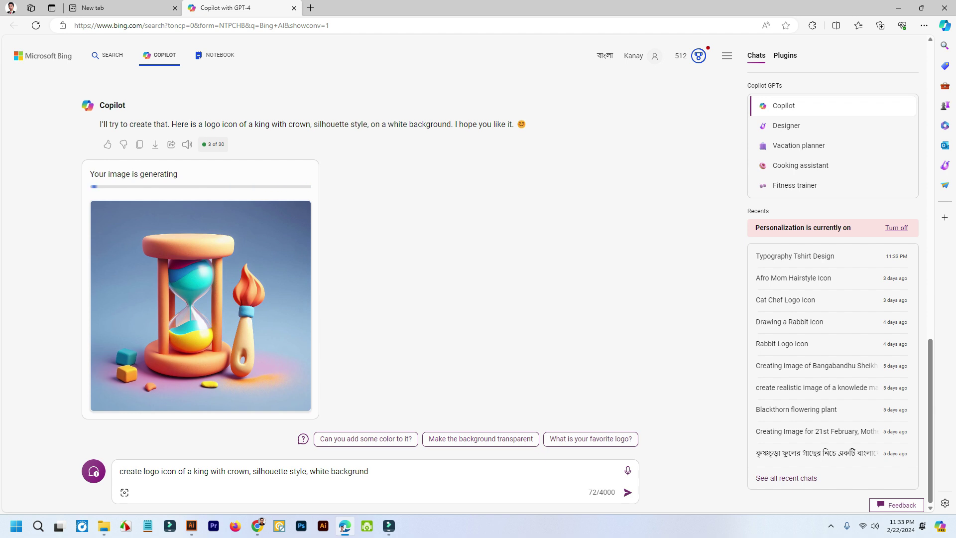
left_click(194, 471)
type("Li")
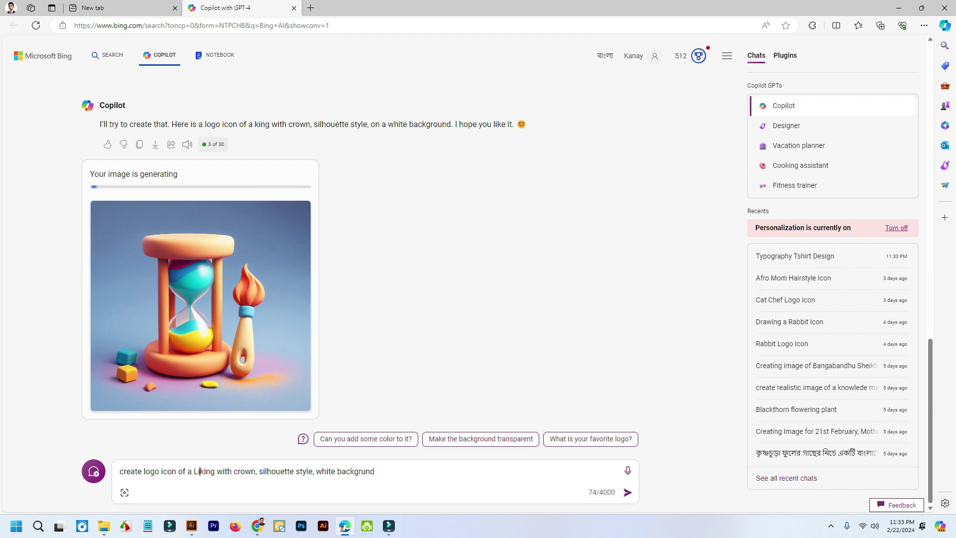
type("on")
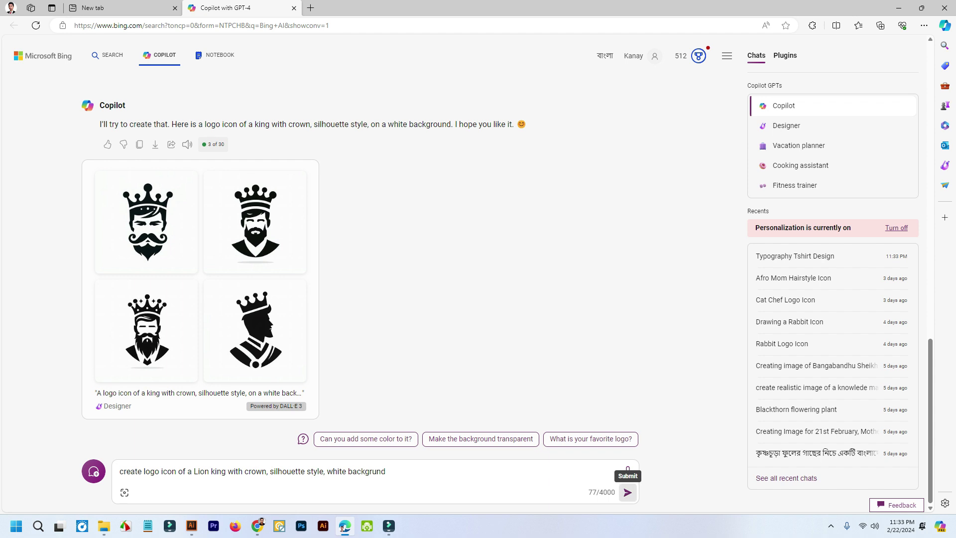
left_click(627, 492)
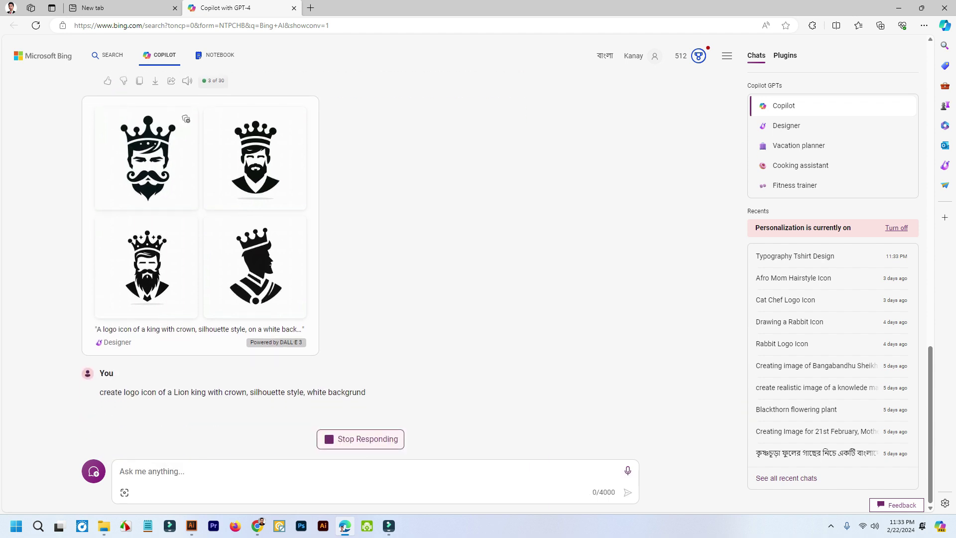
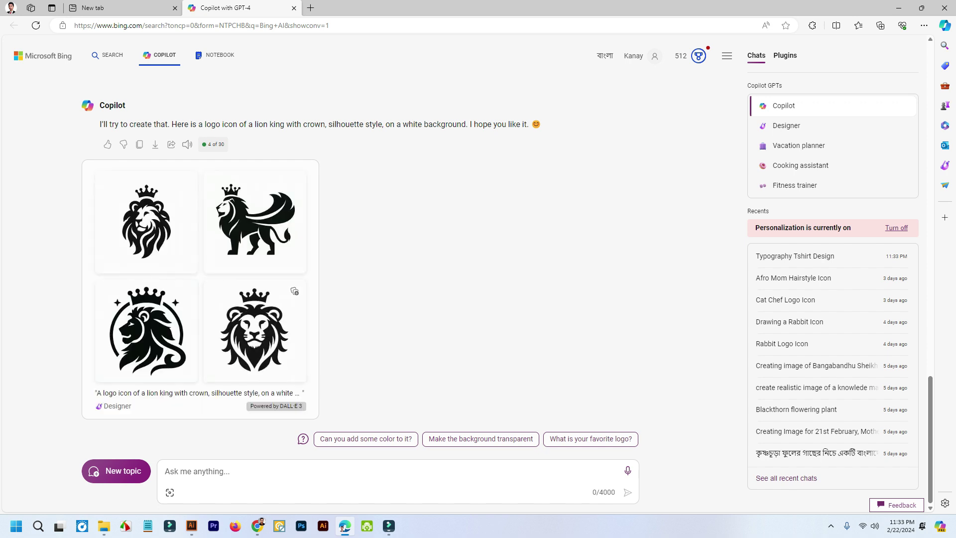
Step: Open the generated front-facing lion head with the crown above it, download it, and close the image view after browsing the related images
left_click(254, 331)
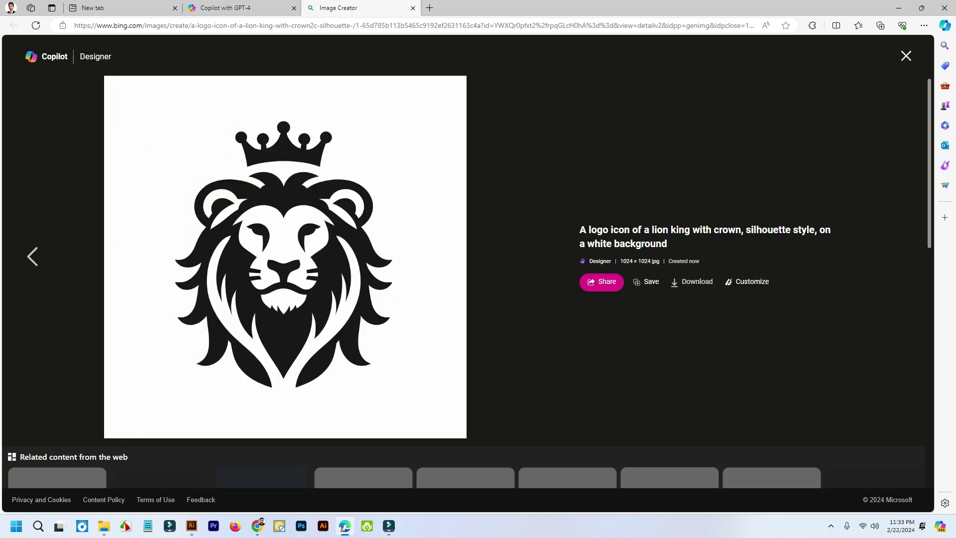
left_click(692, 281)
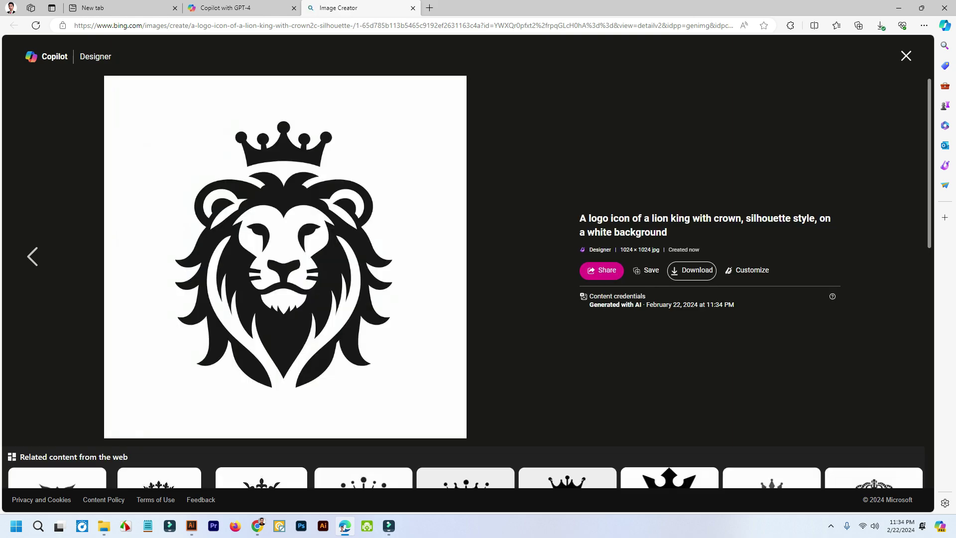
scroll(463, 281, "down", 2)
scroll(463, 281, "up", 2)
scroll(463, 281, "down", 5)
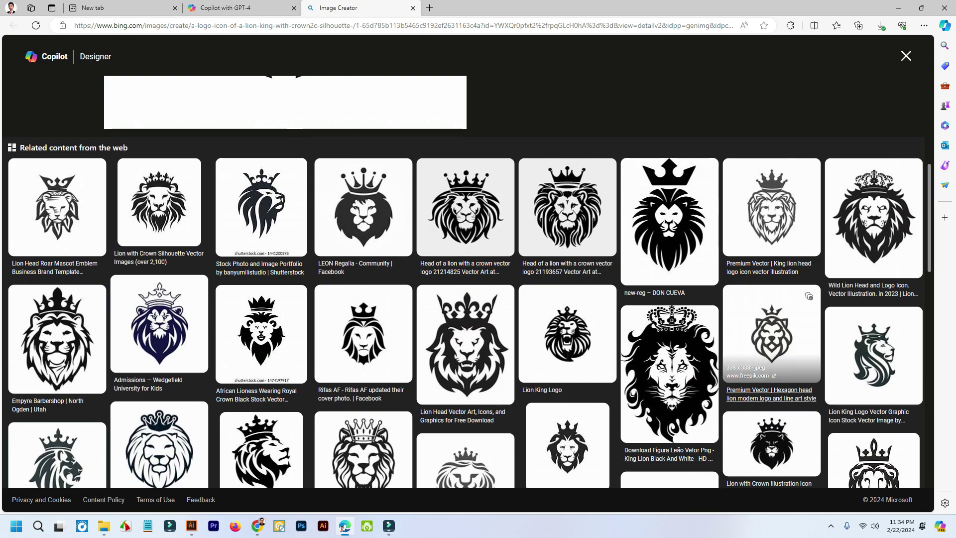
scroll(463, 282, "up", 5)
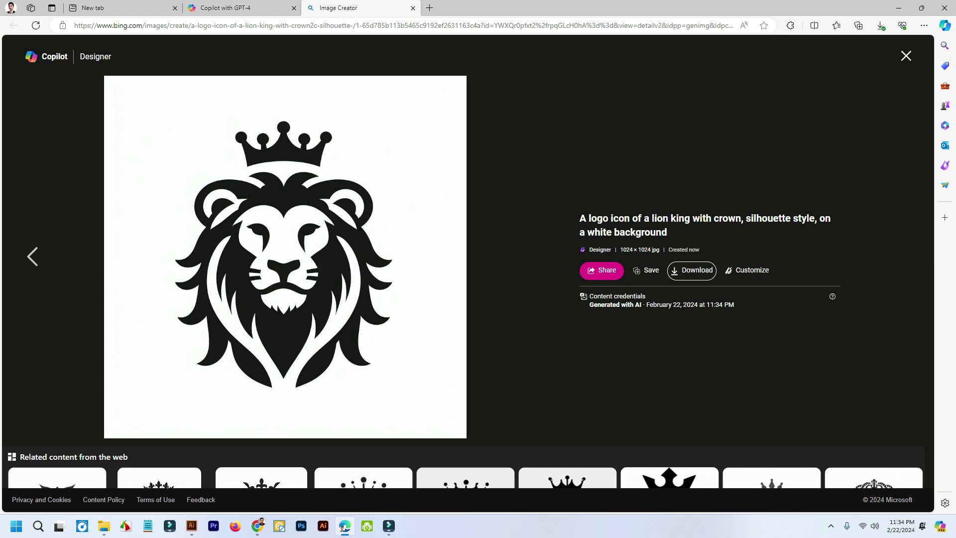
left_click(906, 56)
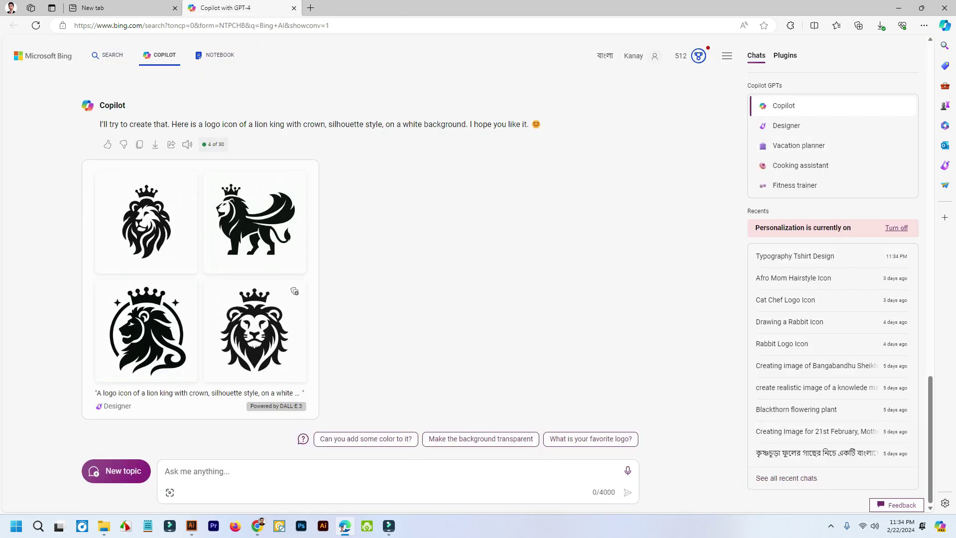
Step: Switch to Illustrator and place the downloaded lion image below the words BORN and ARE, about 6.35 in square
left_click(191, 526)
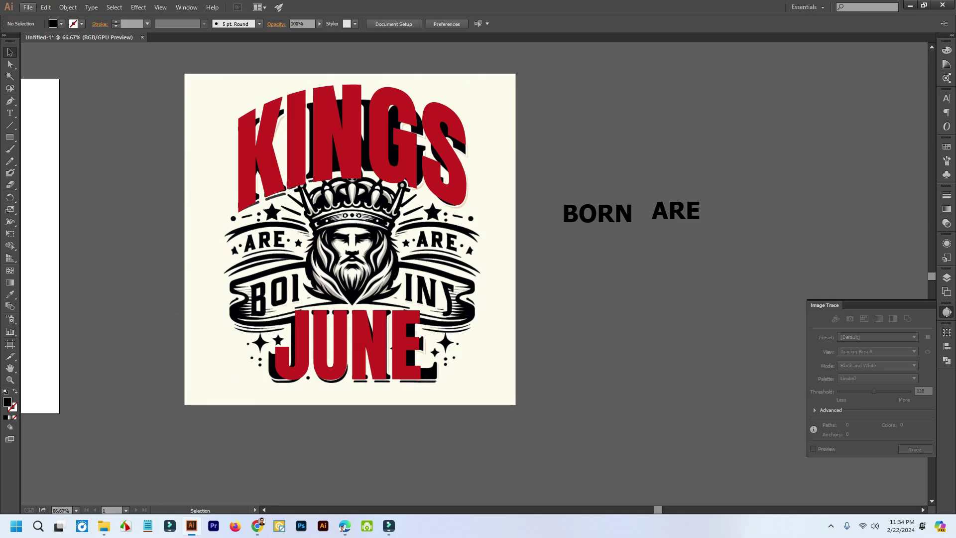
left_click(27, 7)
left_click(48, 170)
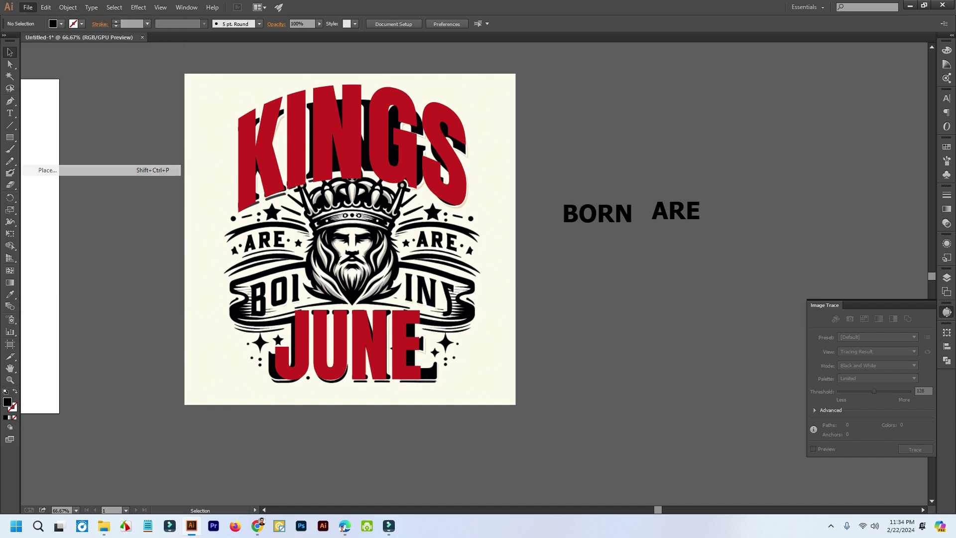
double_click(205, 107)
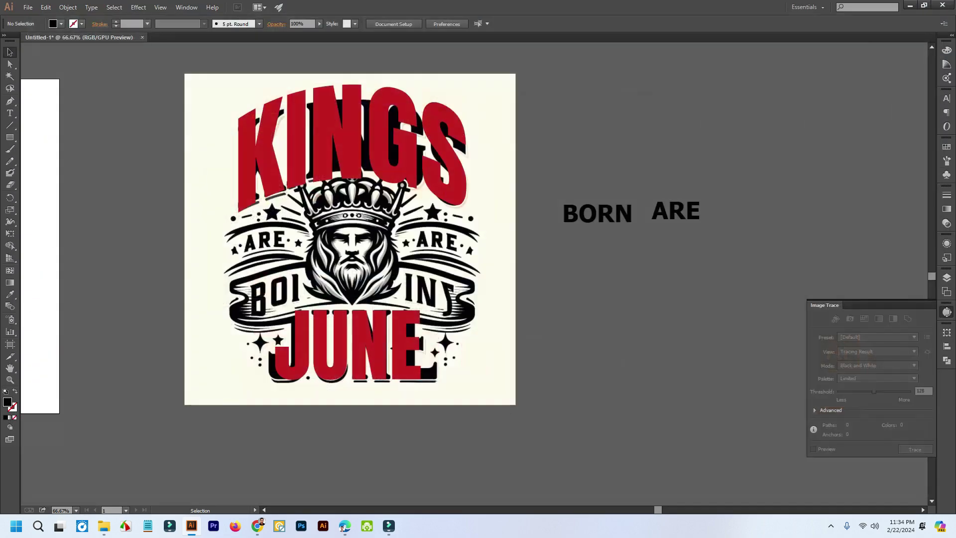
left_click_drag(544, 258, 696, 410)
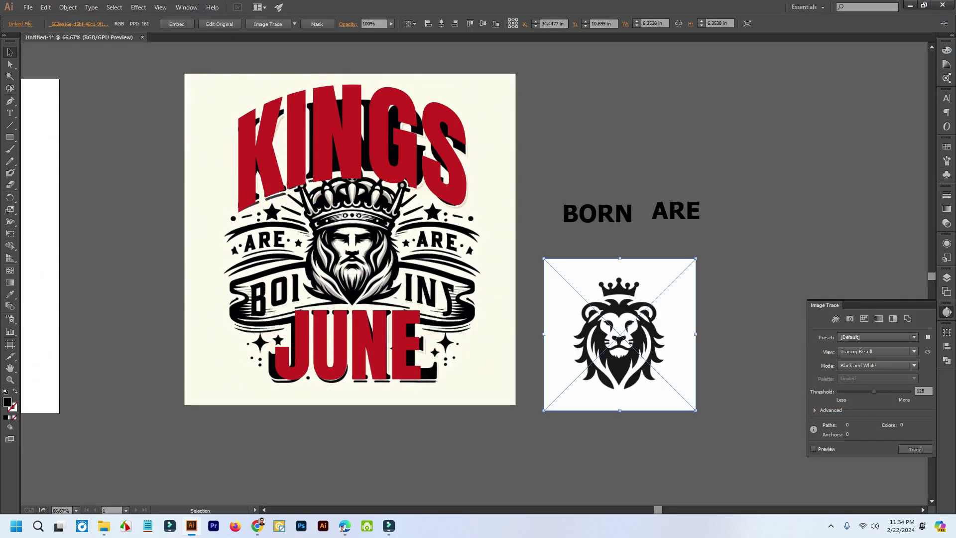
Step: Image-trace the placed lion into solid black artwork without its white background, expand it into editable paths, and deselect it
key("ctrl+plus")
key("ctrl+plus")
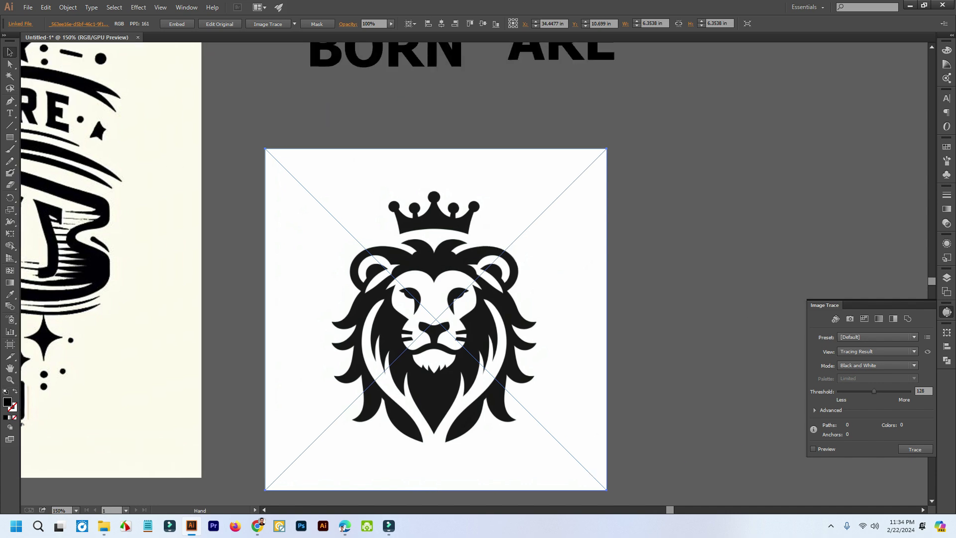
left_click(294, 24)
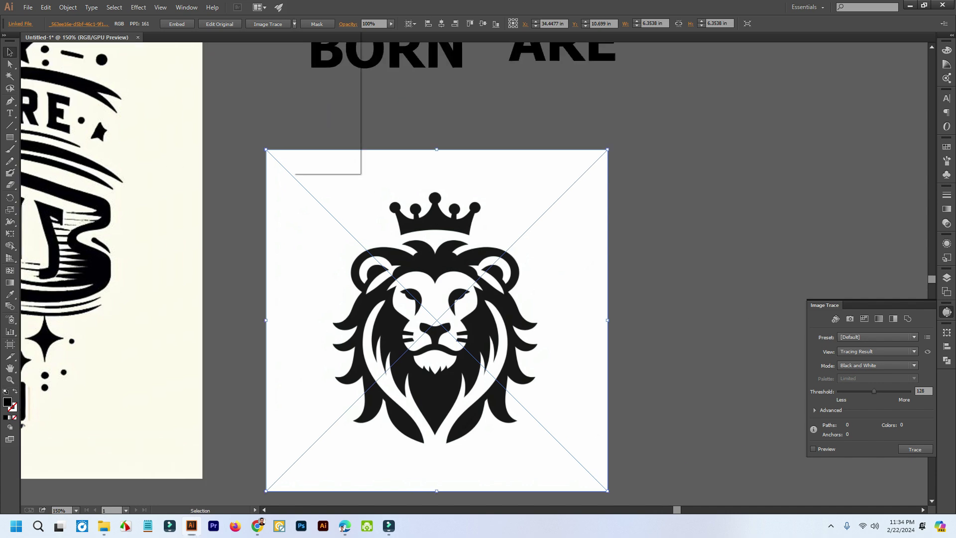
left_click(319, 146)
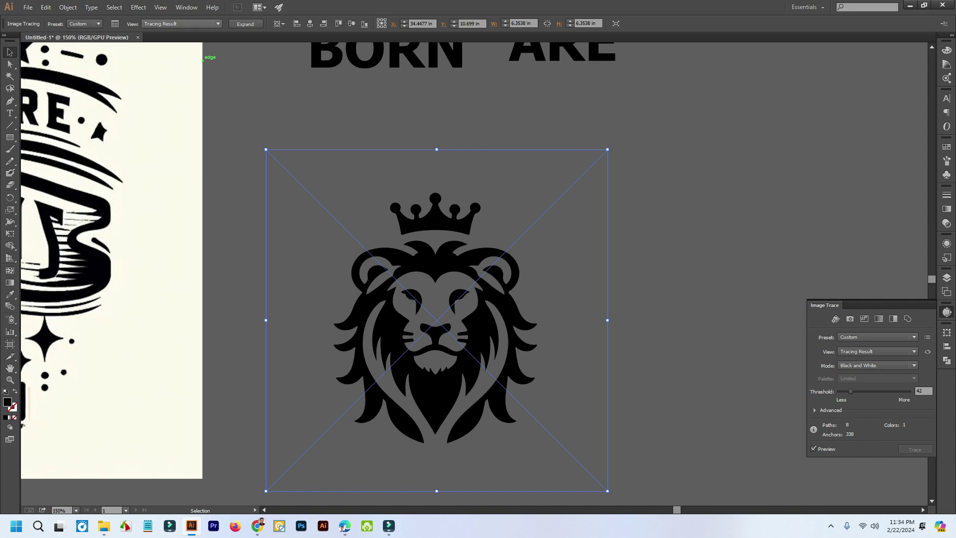
left_click(245, 24)
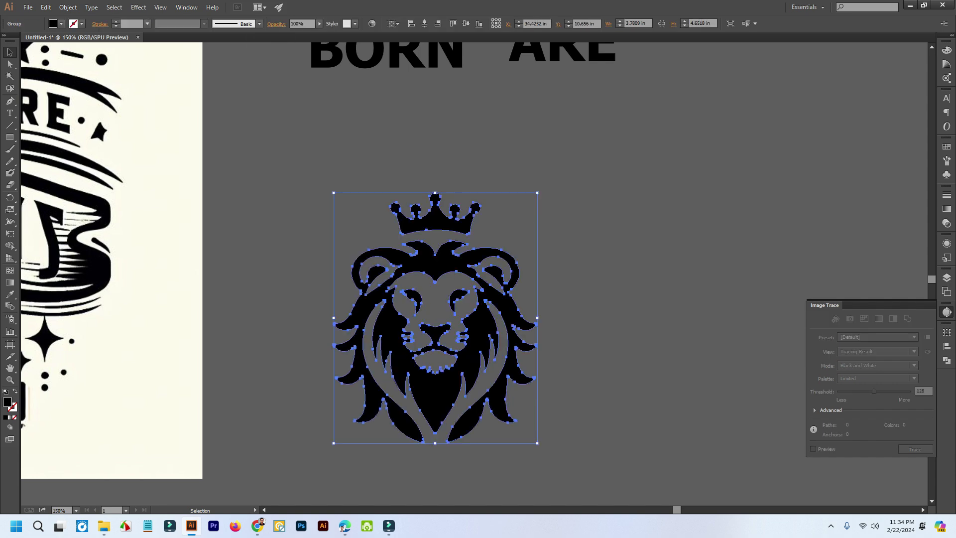
left_click(611, 269)
Step: Move the lion over the king's face in the reference design and colour it with the red of the KINGS lettering
scroll(611, 269, "down", 2)
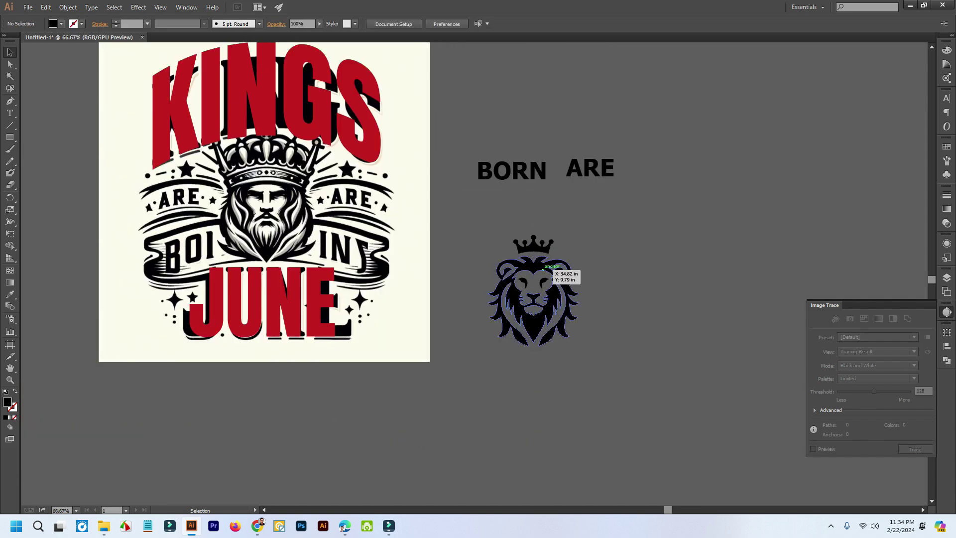
left_click_drag(543, 269, 268, 198)
scroll(239, 172, "up", 2)
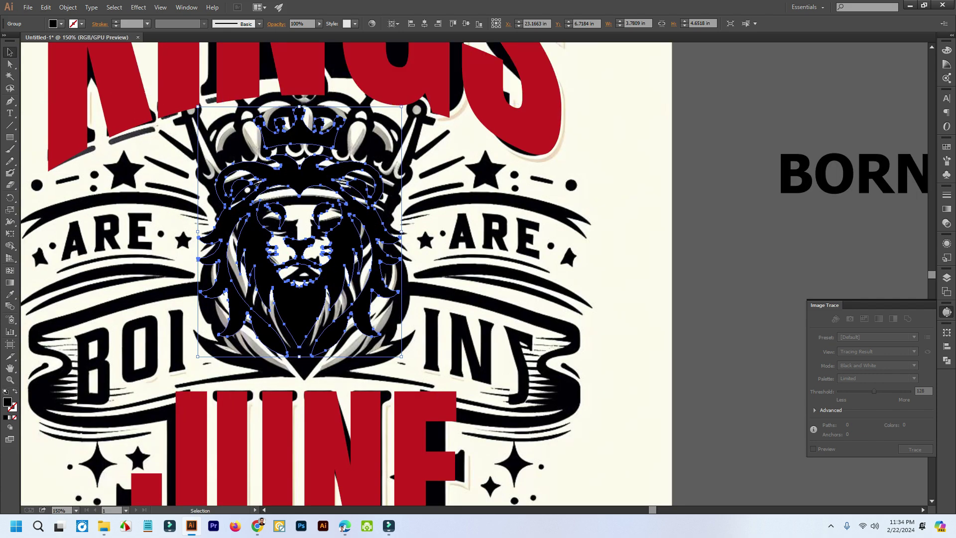
left_click(10, 294)
left_click(388, 62)
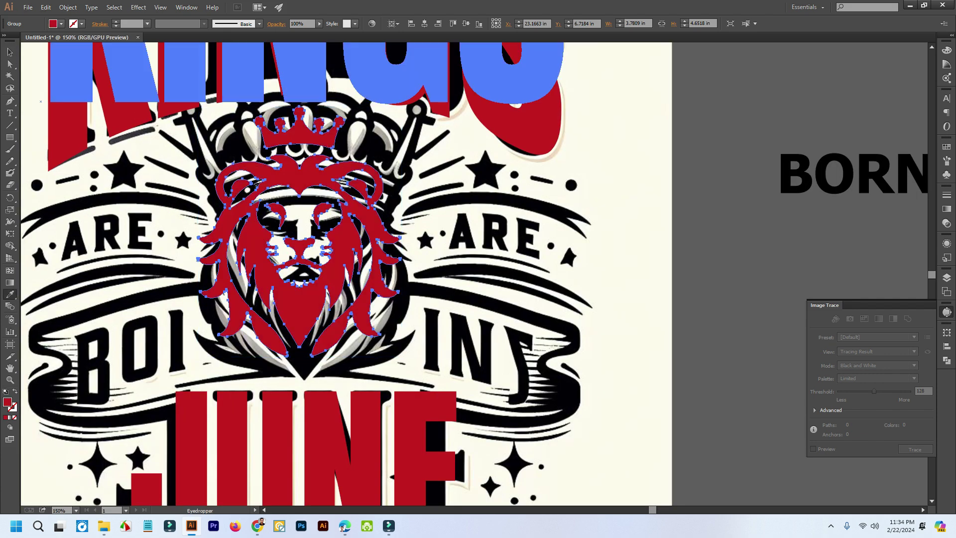
key("v")
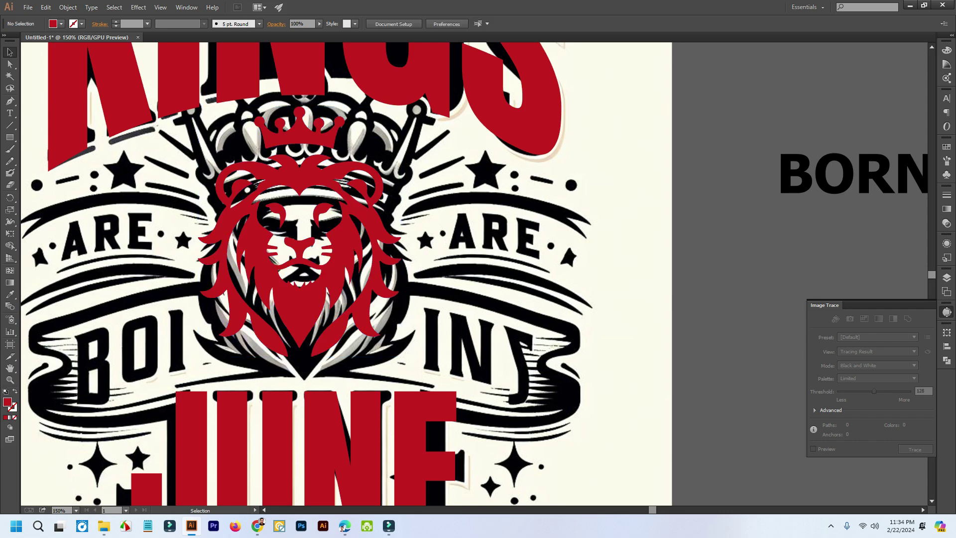
Step: Enlarge the red lion to about 5.63 by 6.93 in, filling the space between KINGS and JUNE, and deselect it
scroll(566, 203, "down", 3)
left_click(477, 220)
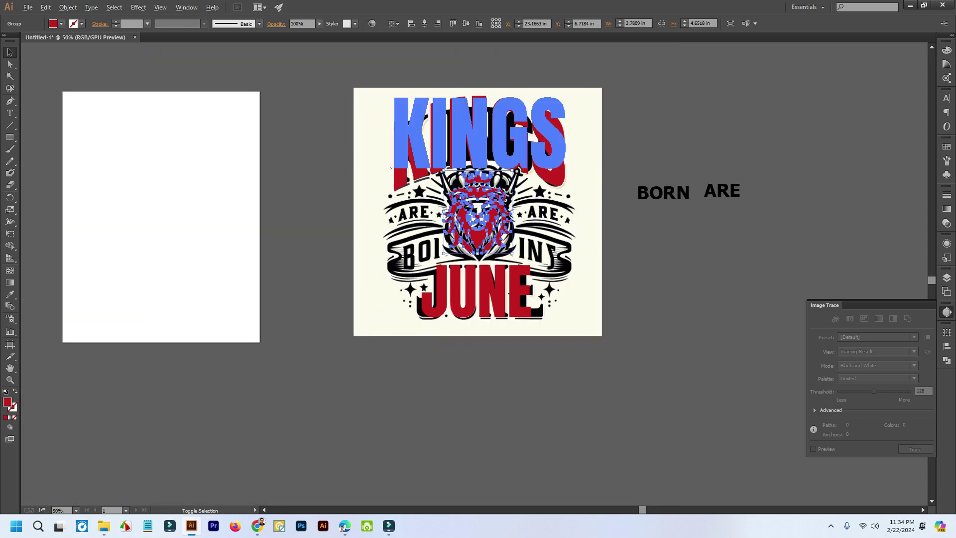
left_click_drag(513, 169, 528, 150)
left_click(629, 279)
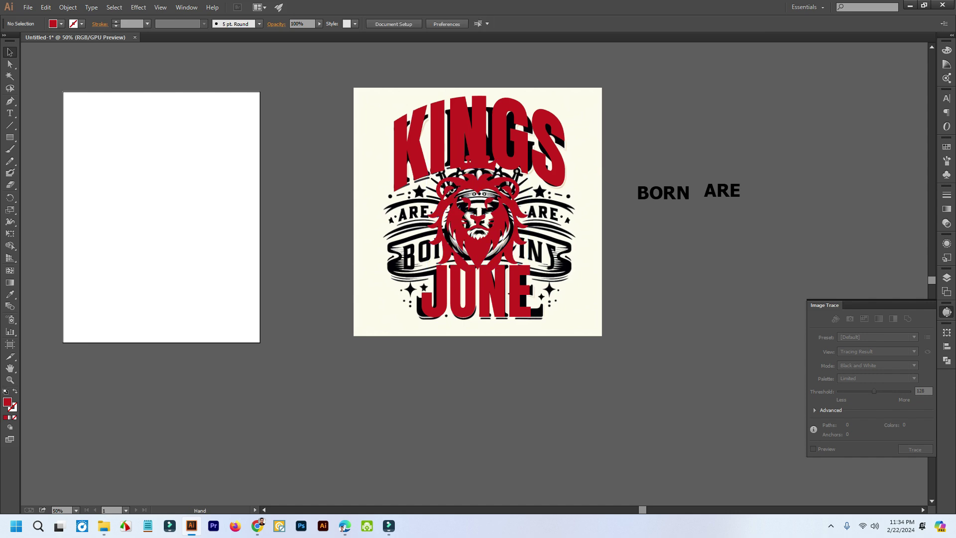
Step: Move KINGS, the lion and JUNE together off the reference image onto the empty canvas beyond BORN and ARE
left_click_drag(619, 299, 503, 296)
left_click_drag(481, 339, 284, 147)
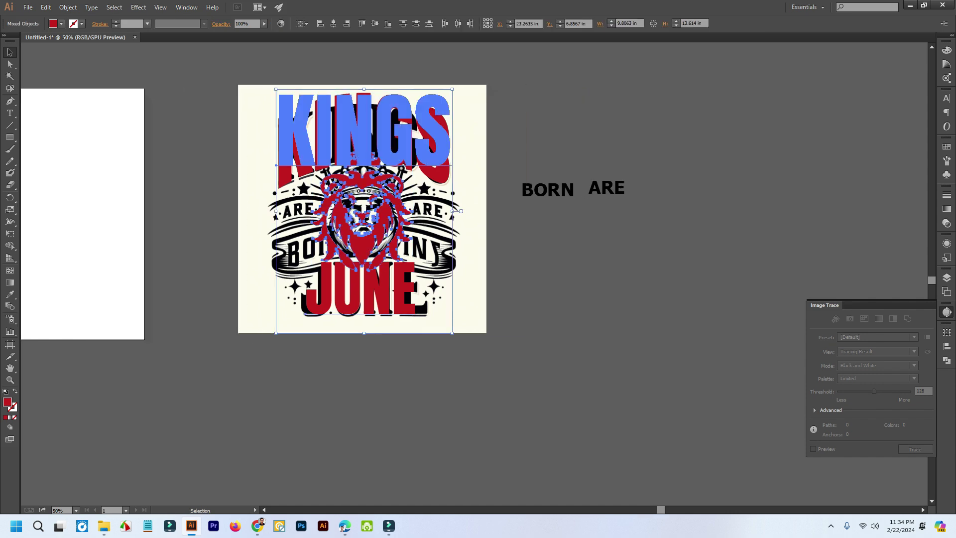
left_click_drag(393, 128, 518, 155)
left_click(590, 239)
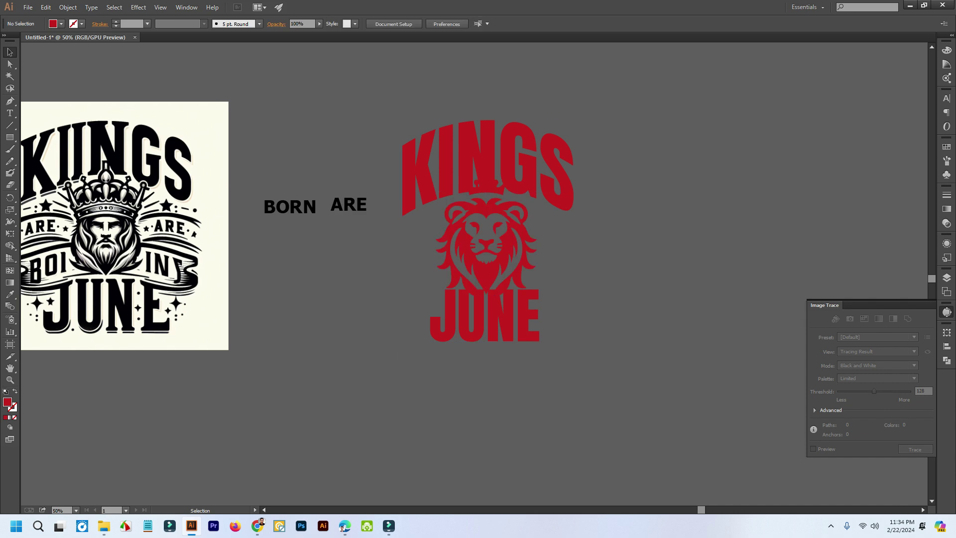
Step: Recolour the lion between KINGS and JUNE in black using the Eyedropper
left_click(498, 225)
scroll(498, 225, "up", 3)
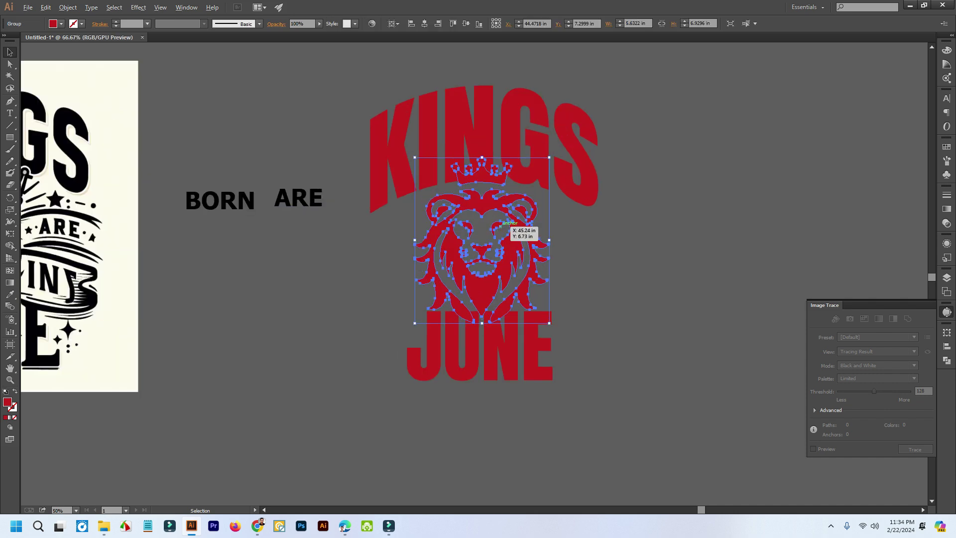
scroll(327, 241, "down", 3)
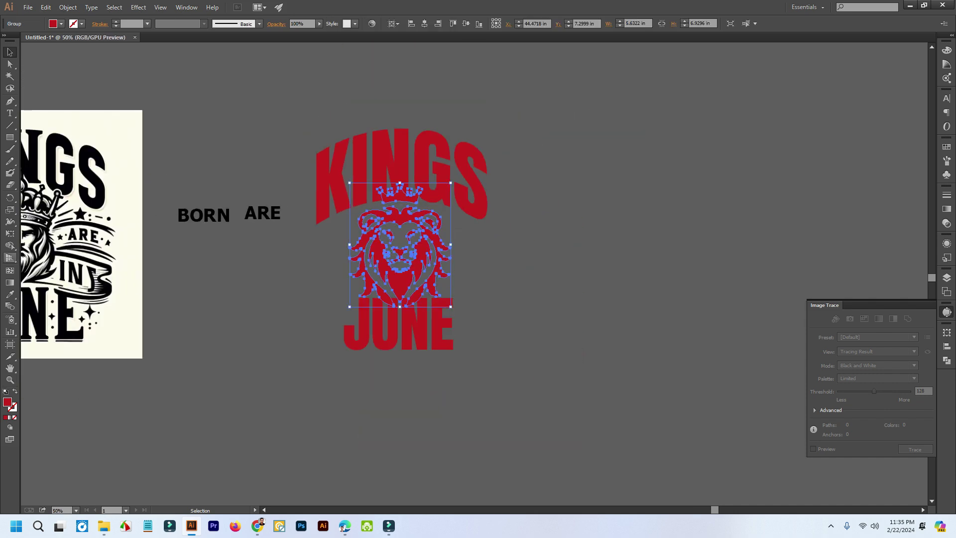
left_click(9, 294)
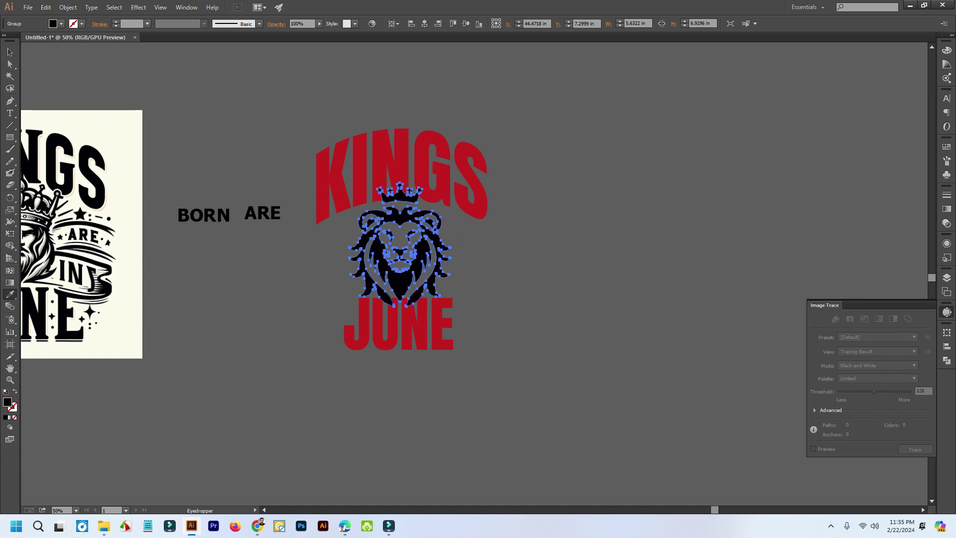
Step: Enlarge the black lion so its crown overlaps KINGS and its mane overlaps JUNE, and deselect it
left_click(10, 52)
left_click(285, 155)
scroll(425, 208, "up", 3)
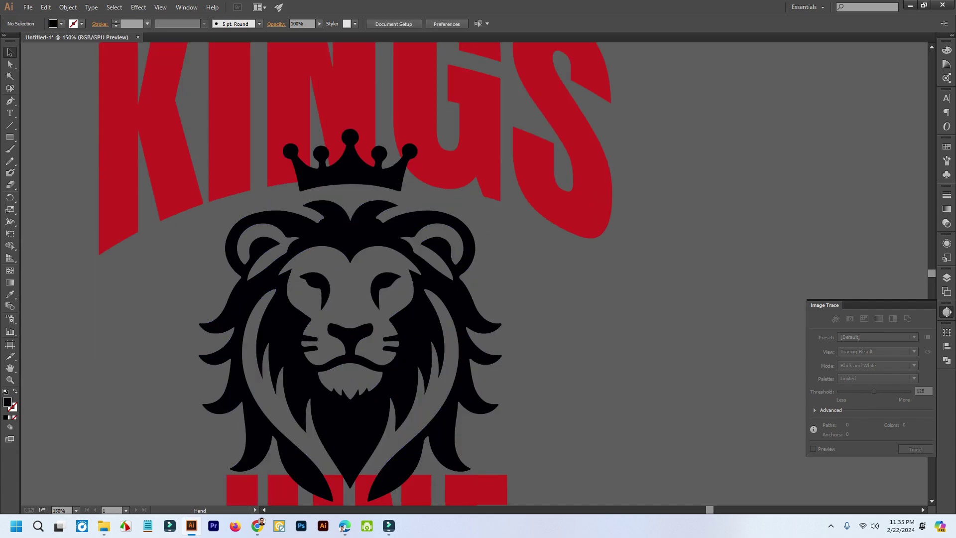
scroll(622, 212, "down", 2)
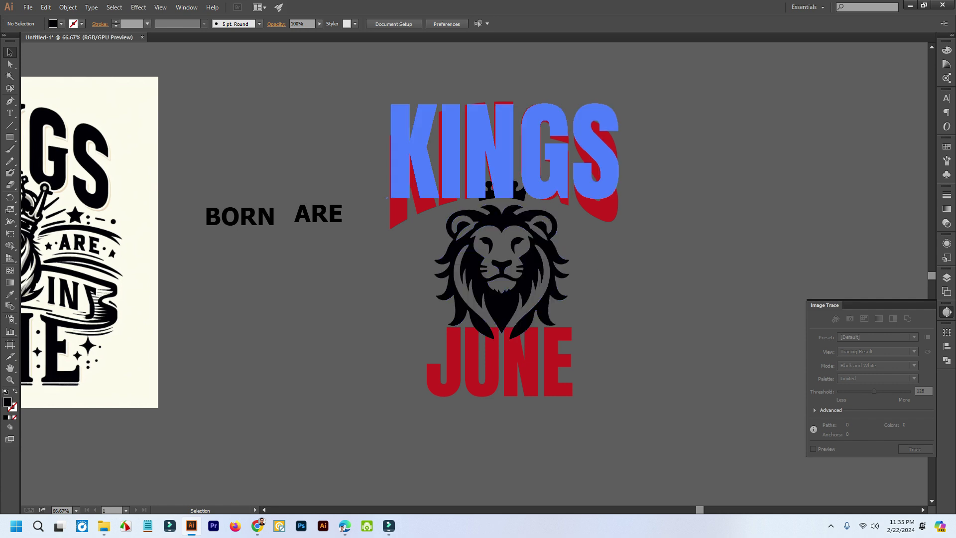
left_click(500, 224)
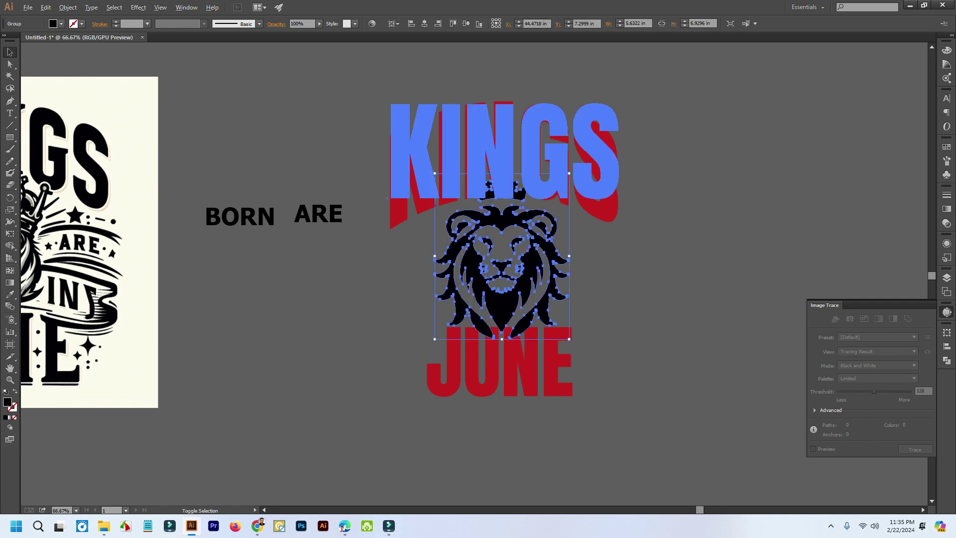
left_click_drag(569, 173, 587, 155)
left_click(650, 184)
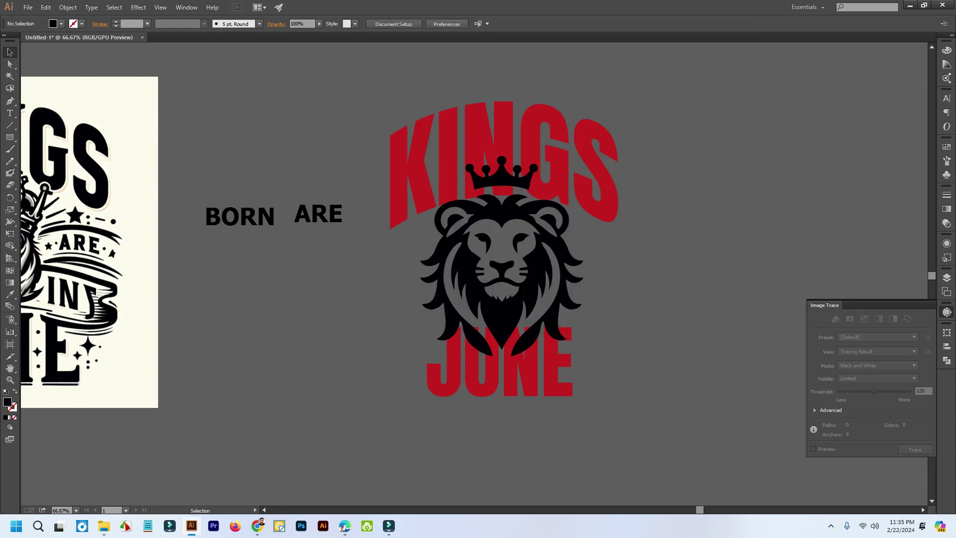
Step: Examine how the enlarged lion sits against the KINGS and JUNE lettering
scroll(775, 315, "up", 1)
left_click_drag(520, 290, 569, 249)
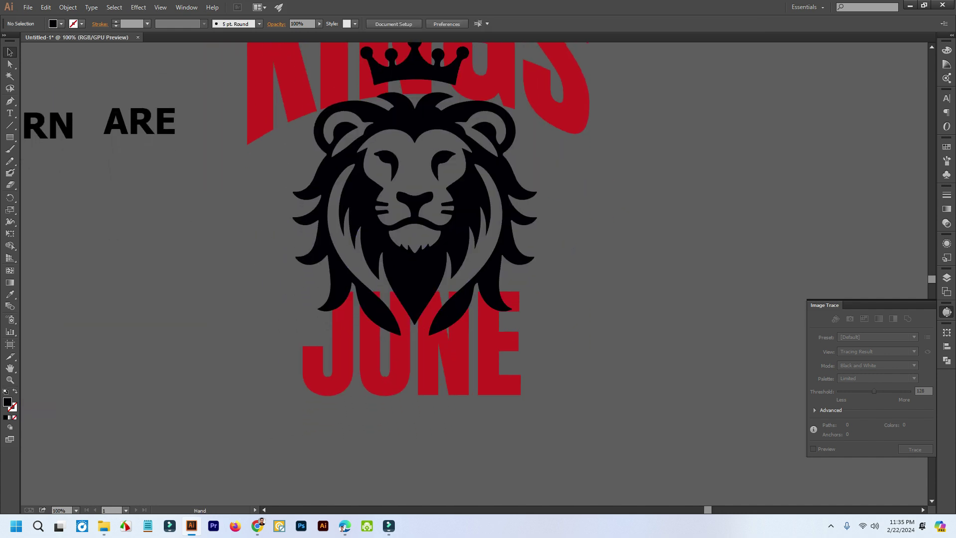
scroll(598, 284, "up", 1)
scroll(598, 284, "down", 1)
scroll(597, 284, "down", 1)
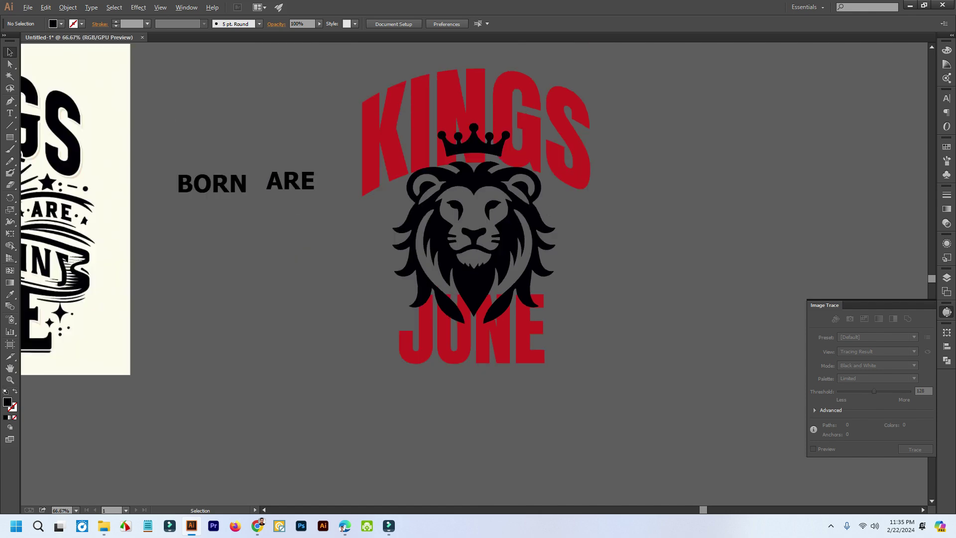
scroll(613, 239, "up", 1)
left_click_drag(612, 239, 639, 261)
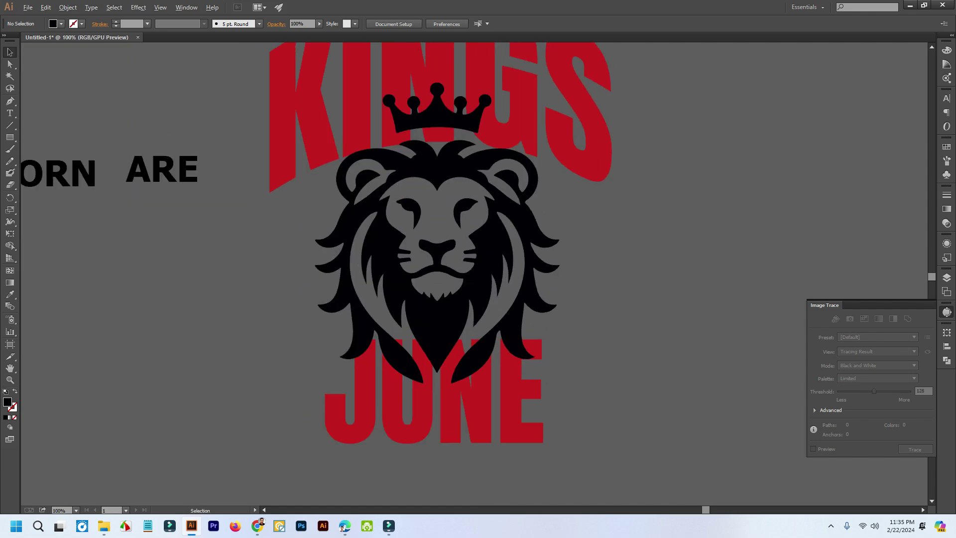
Step: Centre KINGS, the lion and JUNE horizontally on the artboard and deselect them
scroll(612, 267, "down", 2)
left_click_drag(619, 381, 484, 136)
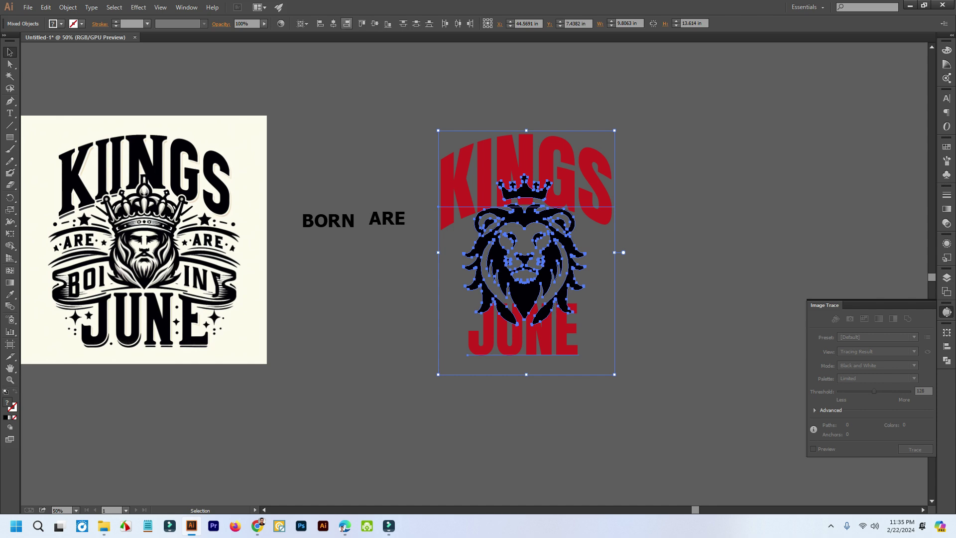
left_click(333, 23)
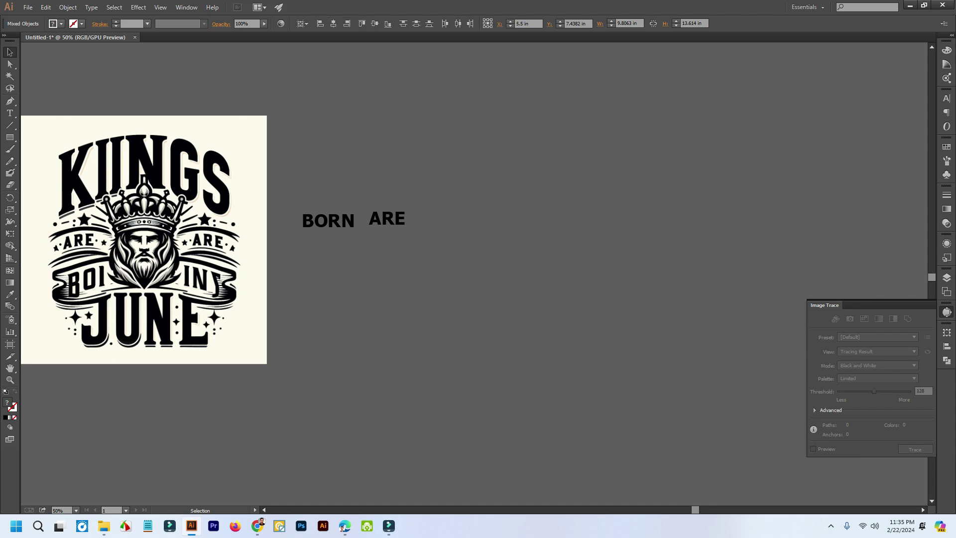
scroll(614, 230, "down", 4)
scroll(430, 229, "up", 3)
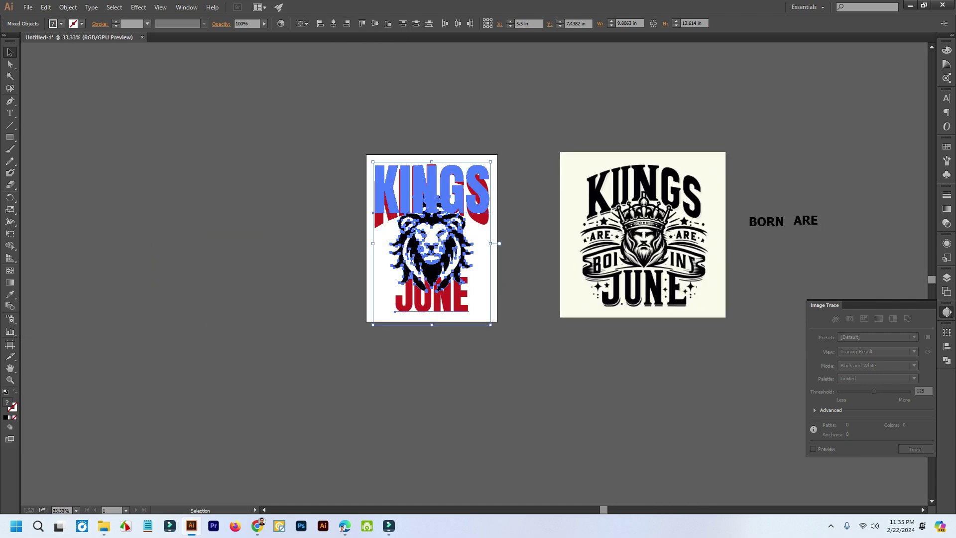
key("ctrl+shift+a")
scroll(505, 251, "up", 2)
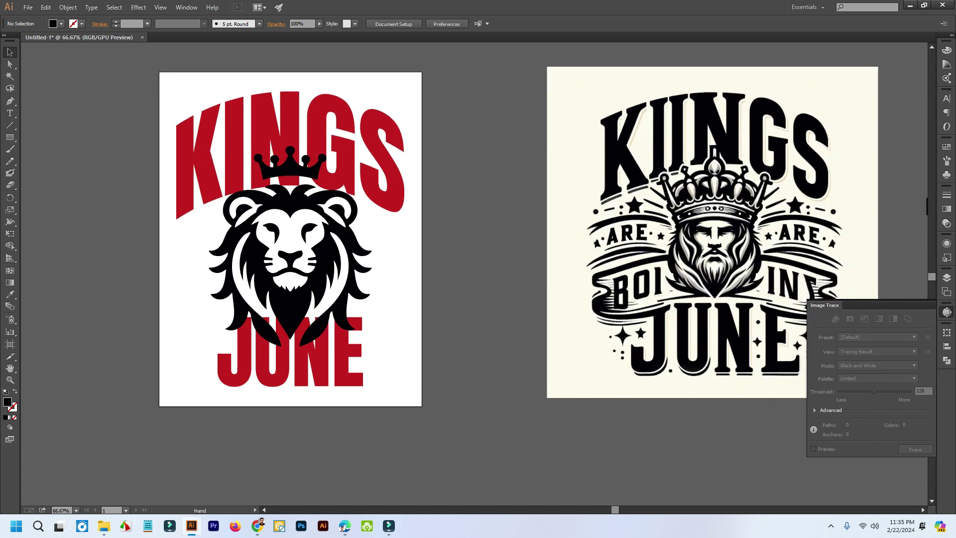
left_click_drag(457, 228, 433, 217)
scroll(433, 217, "down", 1)
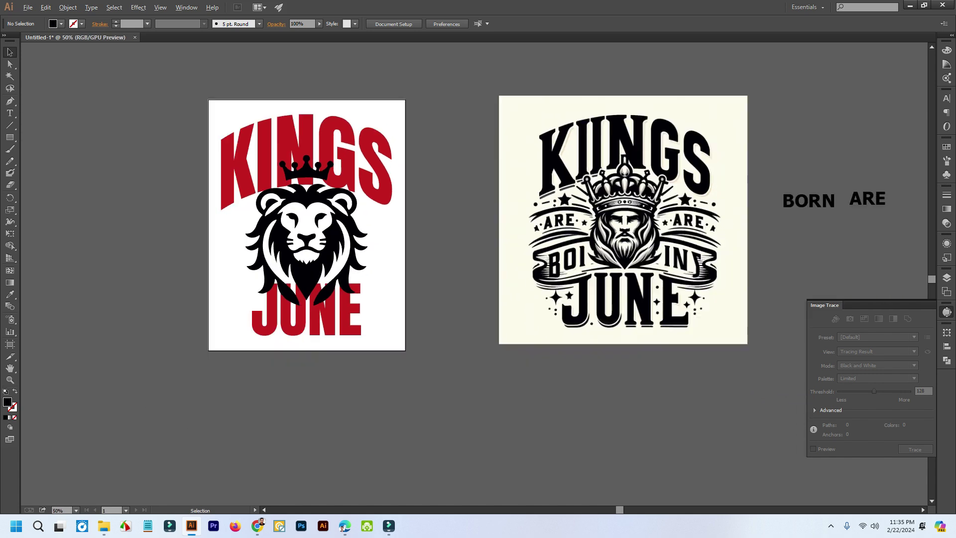
Step: Move BORN below the reference image and ARE onto the artboard, to the left of the lion's mane
left_click_drag(811, 202, 502, 379)
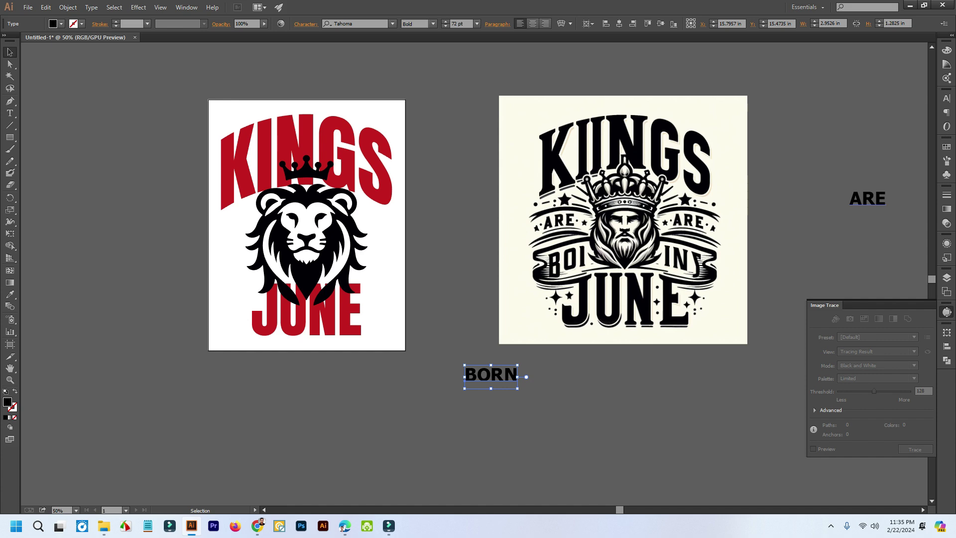
left_click_drag(850, 205, 214, 242)
scroll(215, 234, "up", 2)
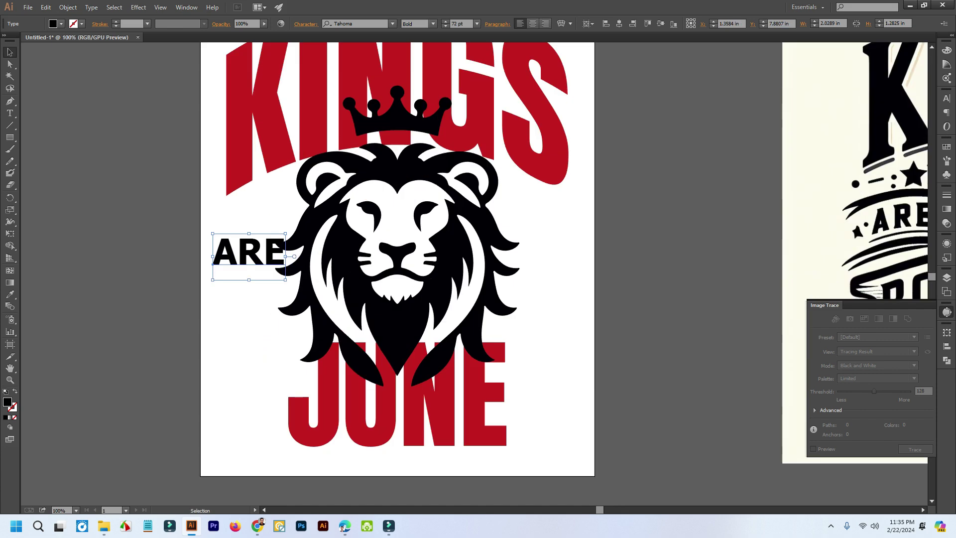
Step: Stack the letters of ARE vertically by putting each letter on its own line
double_click(238, 252)
key("Return")
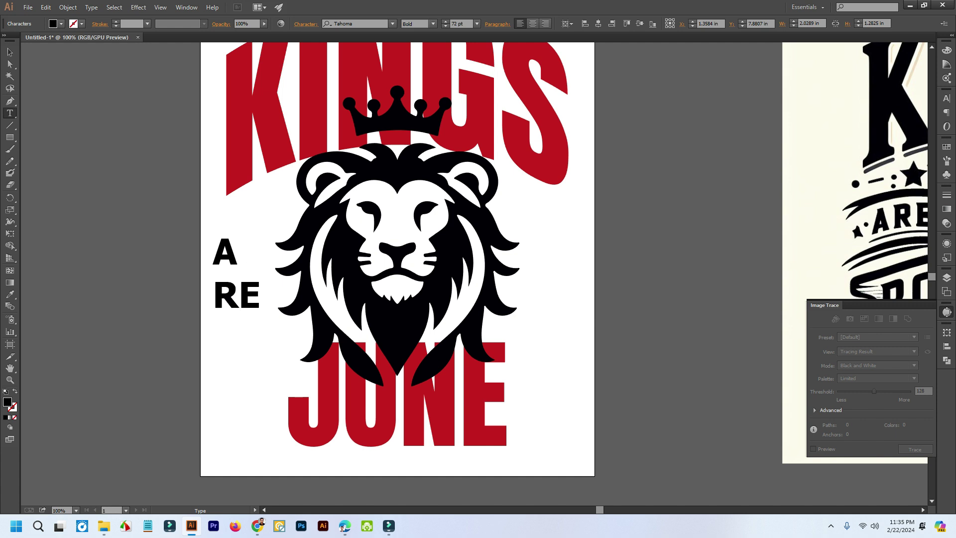
key("Right")
key("Return")
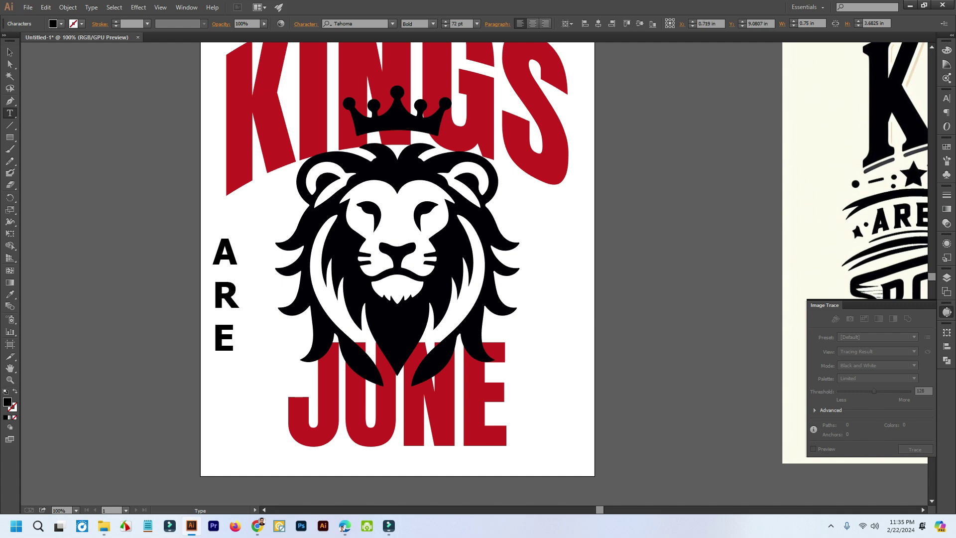
key("Escape")
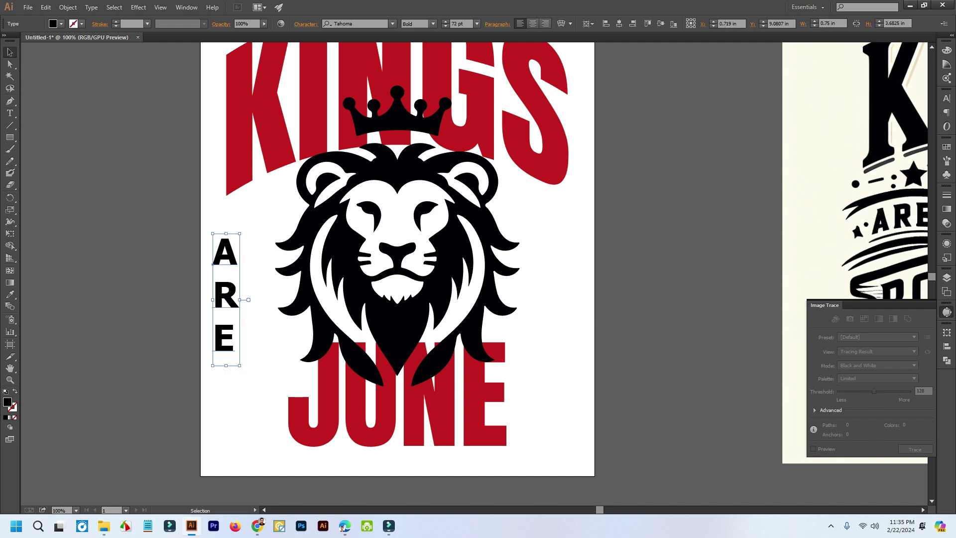
Step: Enlarge the stacked ARE to about 154 pt and place it left of the lion, below the K of KINGS
left_click_drag(240, 254, 260, 228)
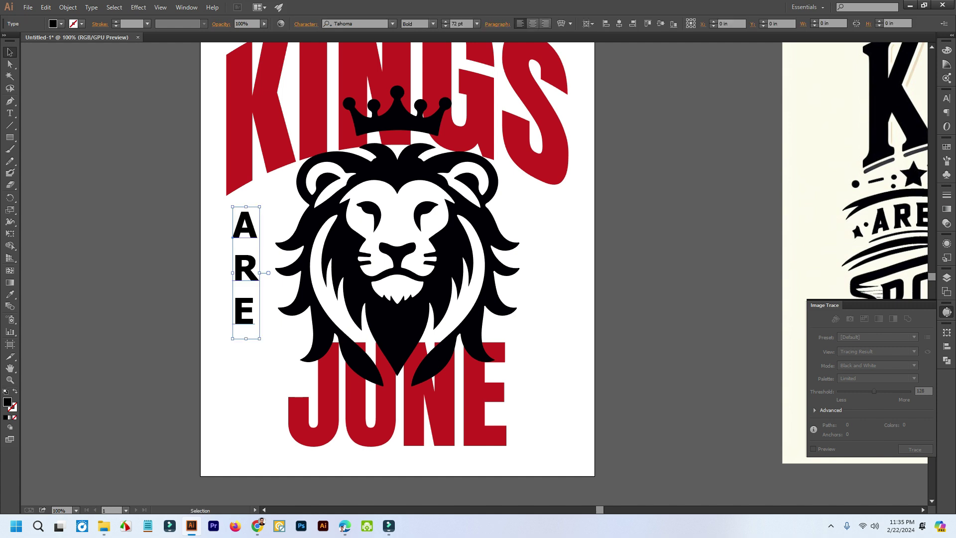
left_click_drag(260, 342, 363, 460)
left_click_drag(233, 206, 229, 189)
left_click(558, 279)
left_click_drag(558, 279, 509, 264)
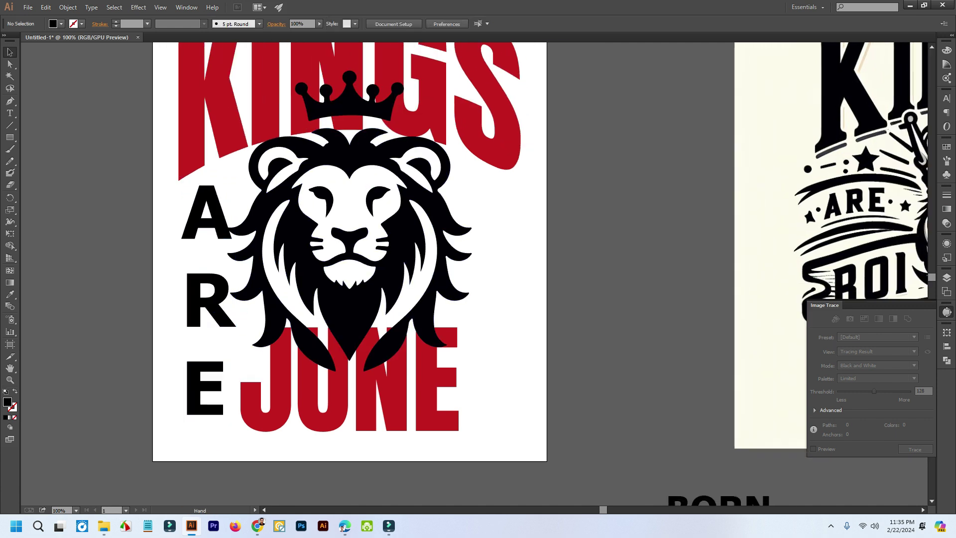
left_click_drag(216, 207, 209, 209)
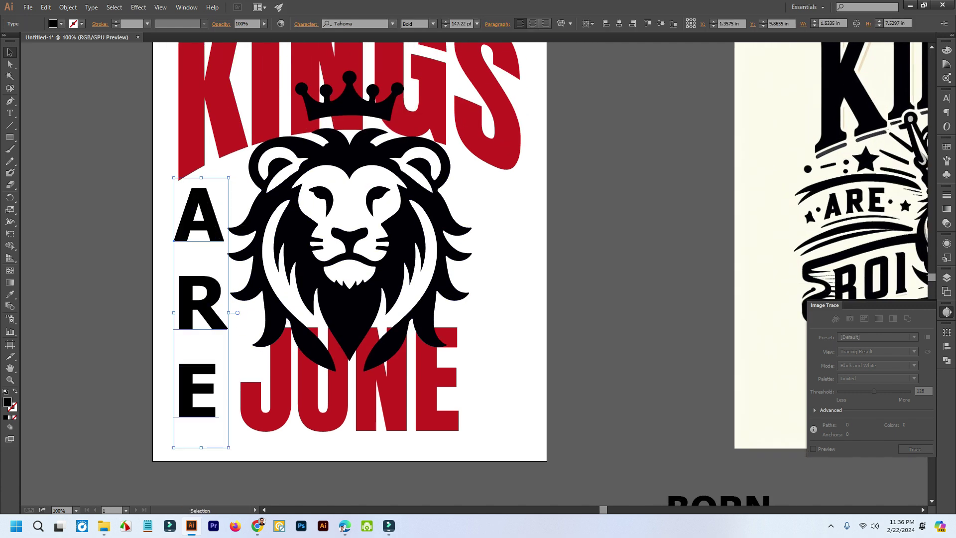
left_click_drag(228, 447, 256, 468)
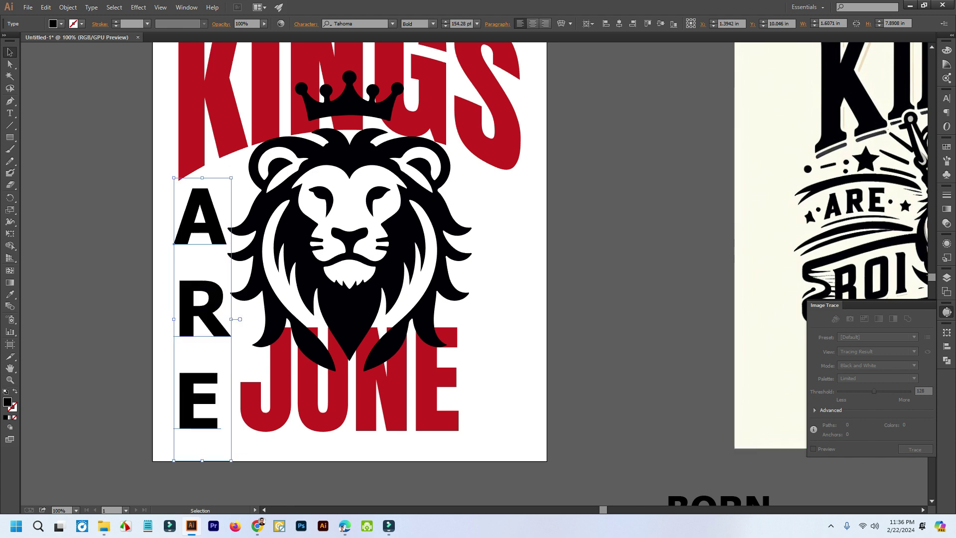
left_click_drag(230, 240, 235, 241)
key("ctrl+shift+a")
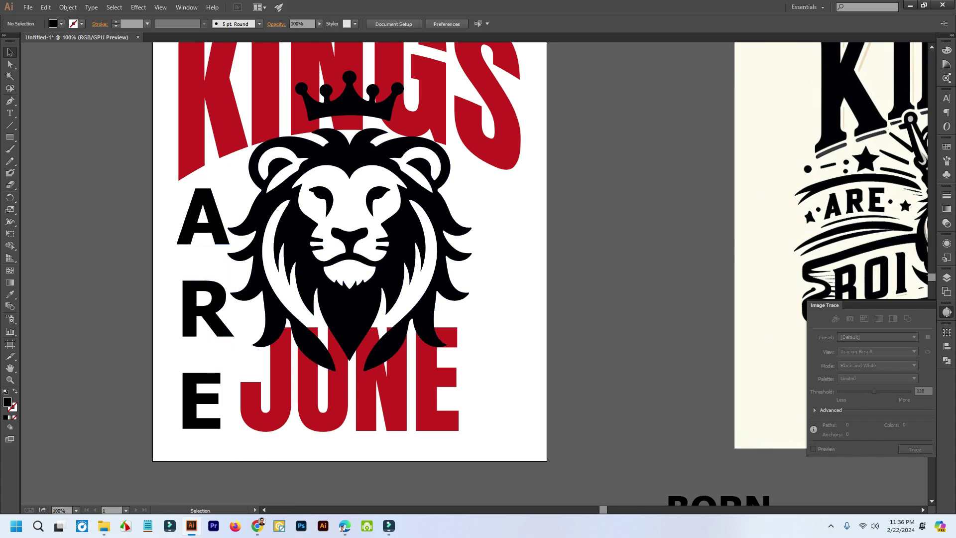
Step: Move BORN up from below the reference image to just outside the artboard's right edge
key("ctrl+minus")
scroll(463, 269, "right", 3)
left_click_drag(482, 428, 403, 294)
Step: Break BORN into a vertical stack with one letter per line
double_click(403, 293)
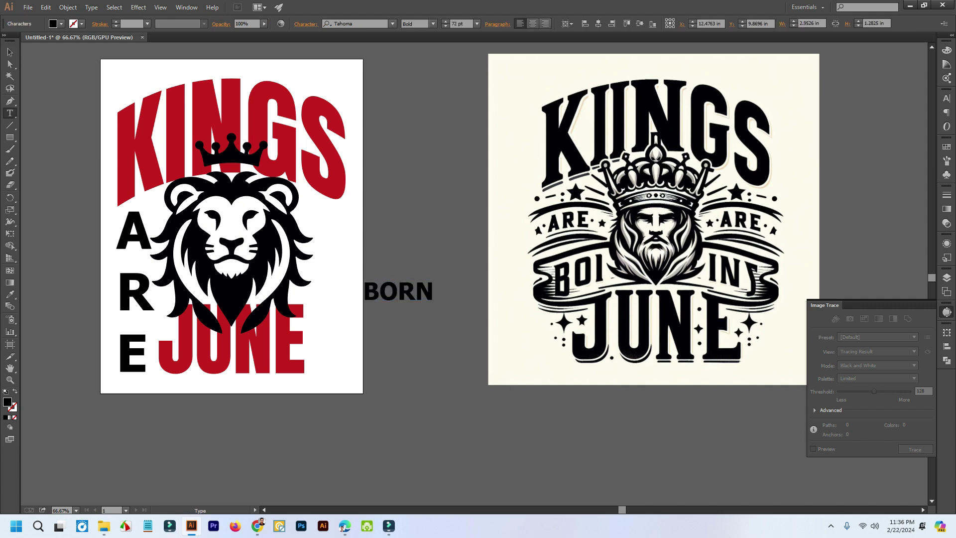
key("Return")
key("Right")
key("Return")
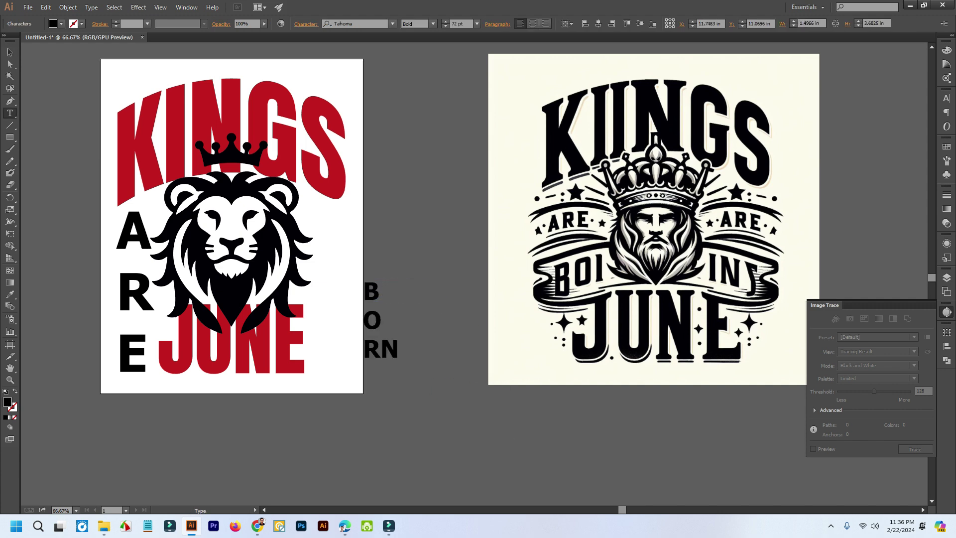
key("Right")
key("Return")
left_click(10, 52)
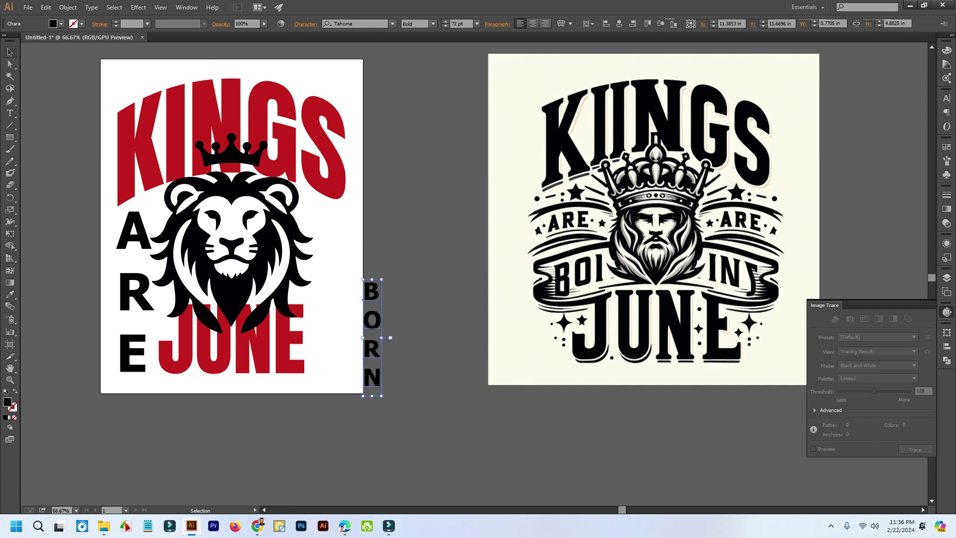
Step: Place the stacked BORN on the artboard to the right of the lion and enlarge it below the S of KINGS
left_click(427, 292)
left_click_drag(364, 299, 313, 223)
left_click_drag(331, 320, 391, 389)
left_click(398, 351)
left_click_drag(379, 319, 442, 344)
scroll(260, 294, "up", 1)
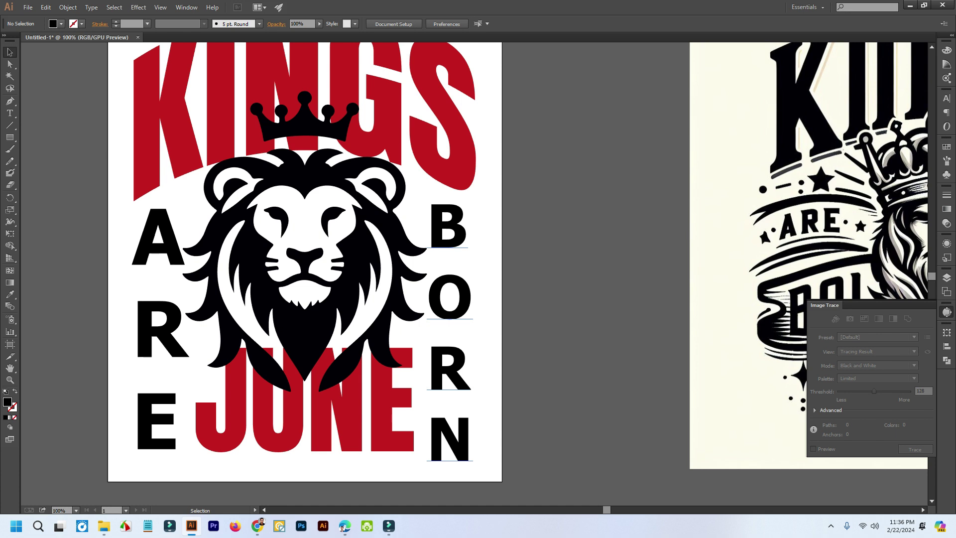
Step: Undo BORN's enlargement, its move onto the artboard and its line breaks
key("ctrl+z")
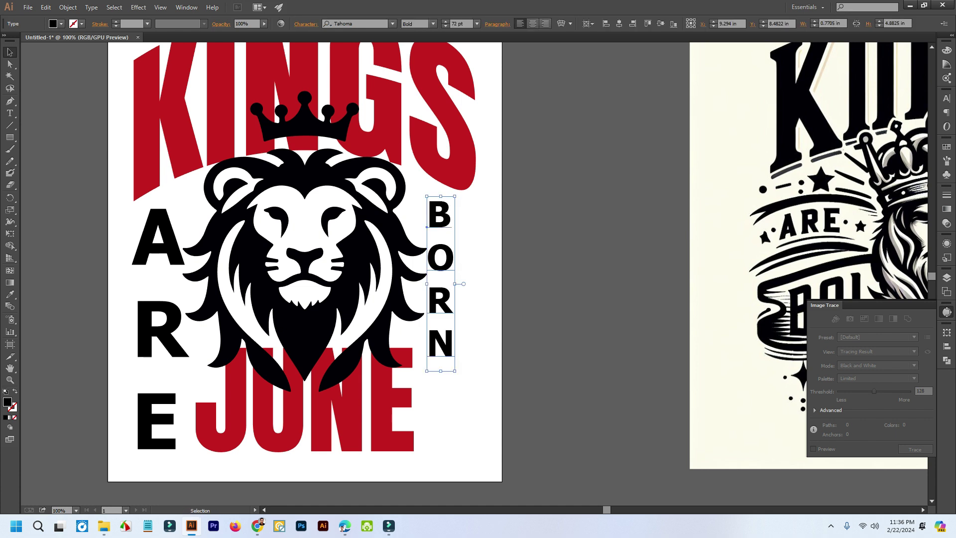
key("ctrl+z")
key("ctrl+z")
key("ctrl+z")
key("ctrl+z")
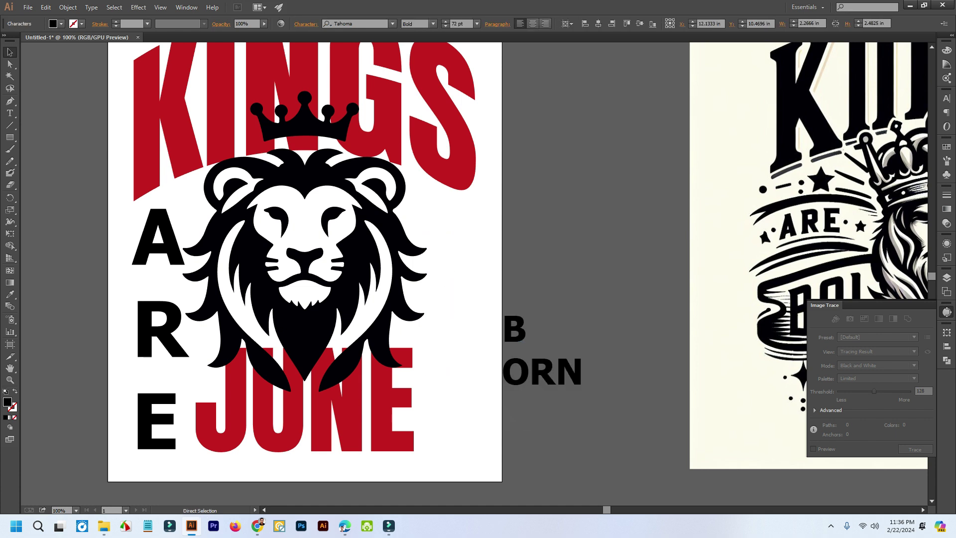
key("ctrl+z")
Step: Stack the letters B, O, R and N vertically again beside the artboard's right edge
key("t")
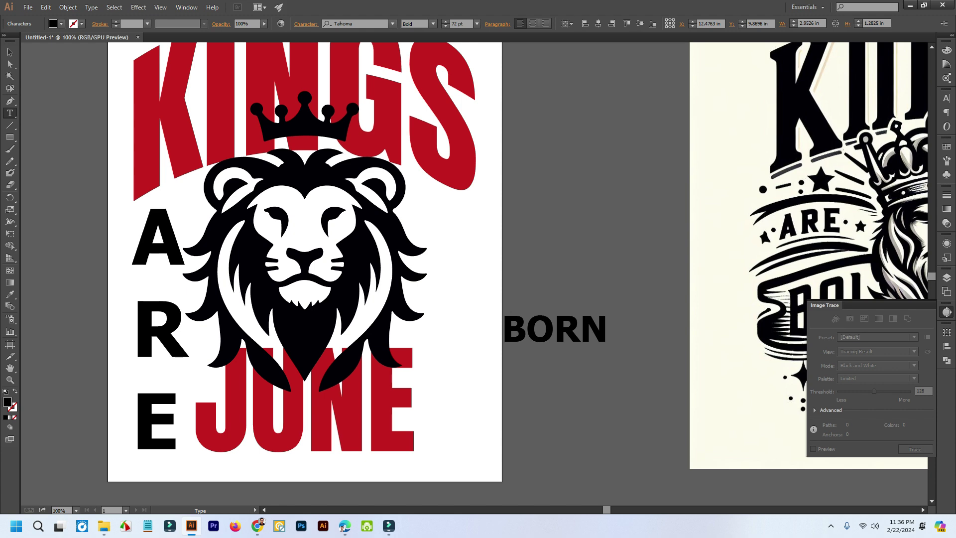
key("Return")
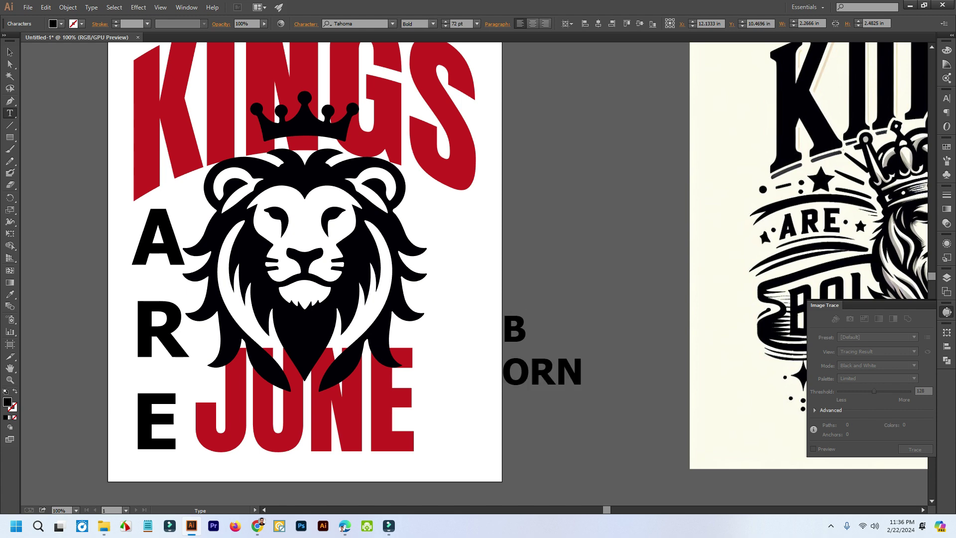
key("Return")
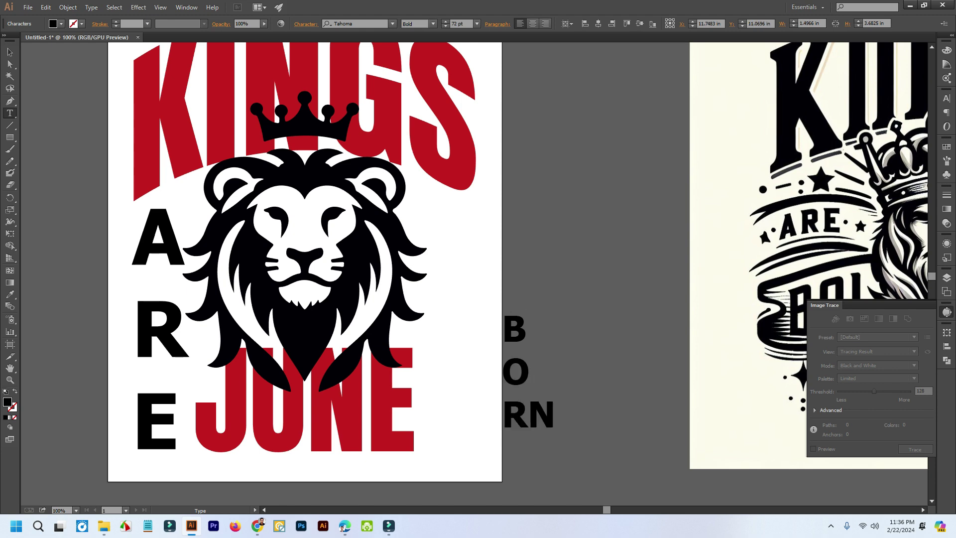
key("Return")
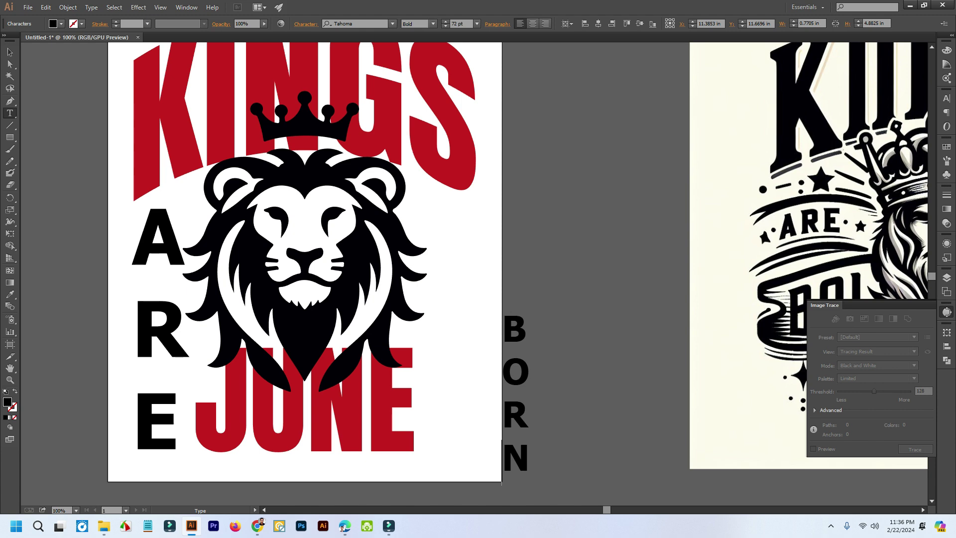
Step: Match BORN's type size to ARE with the Eyedropper and place BORN on the artboard to the right of the lion
left_click(10, 294)
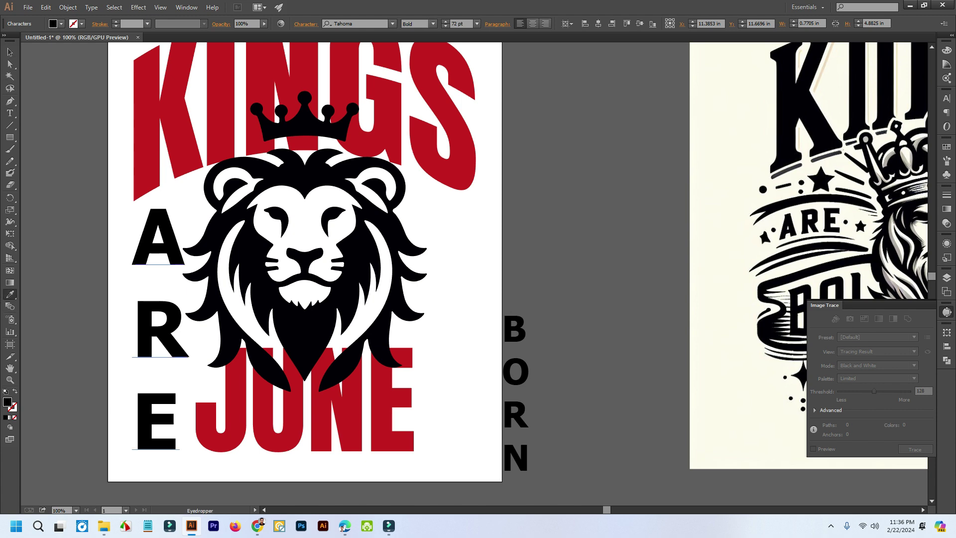
left_click(10, 52)
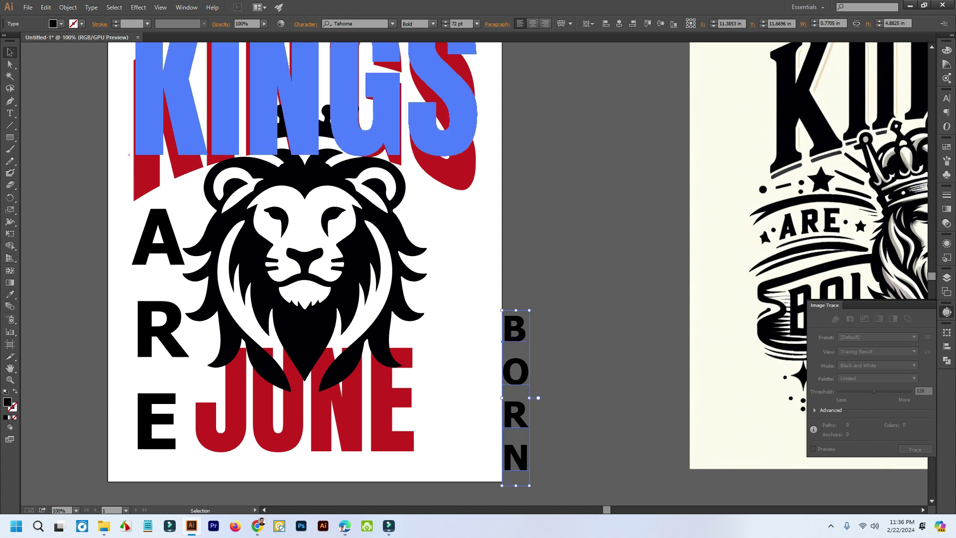
left_click(10, 294)
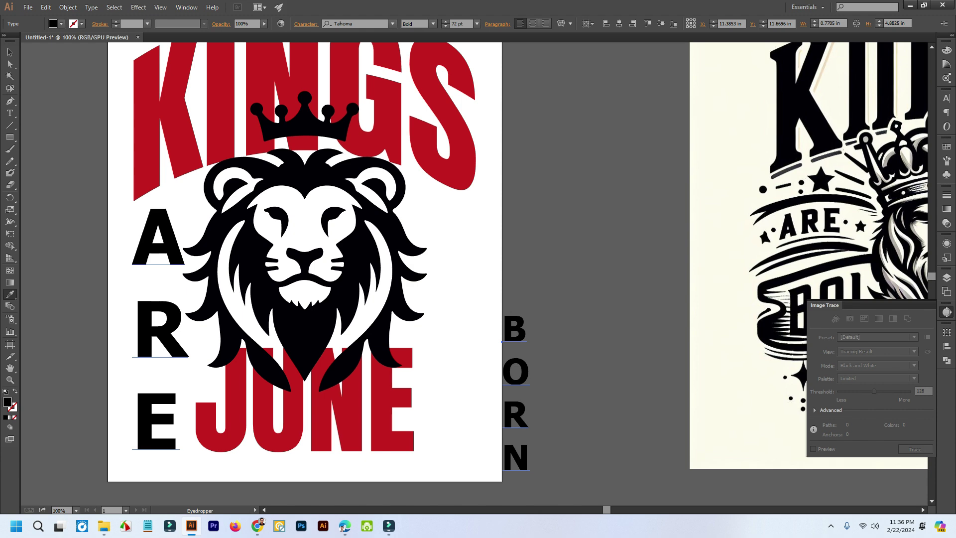
left_click(145, 331)
left_click(10, 53)
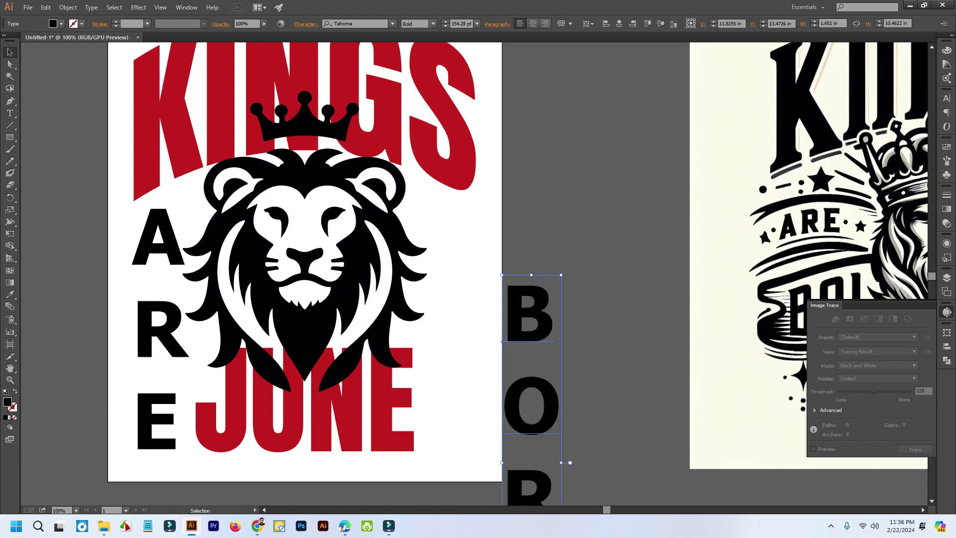
left_click_drag(533, 299, 457, 214)
Step: Scale the stacked BORN down to about 118 pt so it fits between the S of KINGS and the artboard's lower edge
key("ctrl+minus")
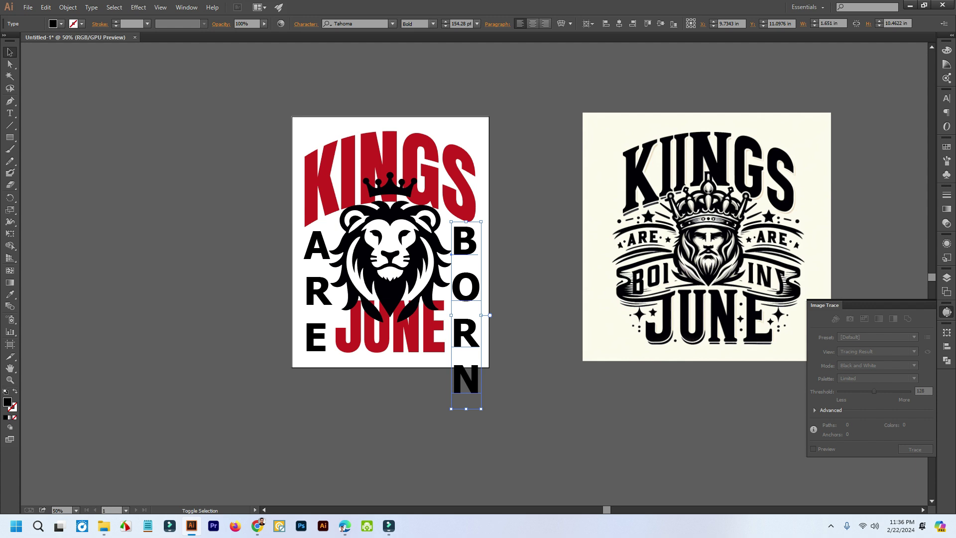
mouse_move(481, 408)
left_mouse_down()
mouse_move(470, 381)
mouse_move(475, 405)
left_mouse_up()
left_click(475, 406)
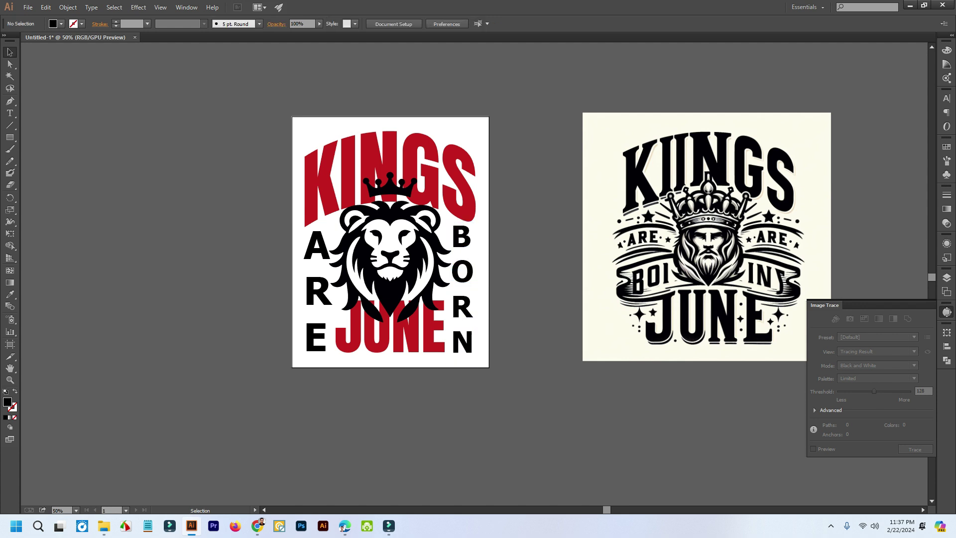
key("ctrl+equal")
left_click_drag(375, 232, 431, 239)
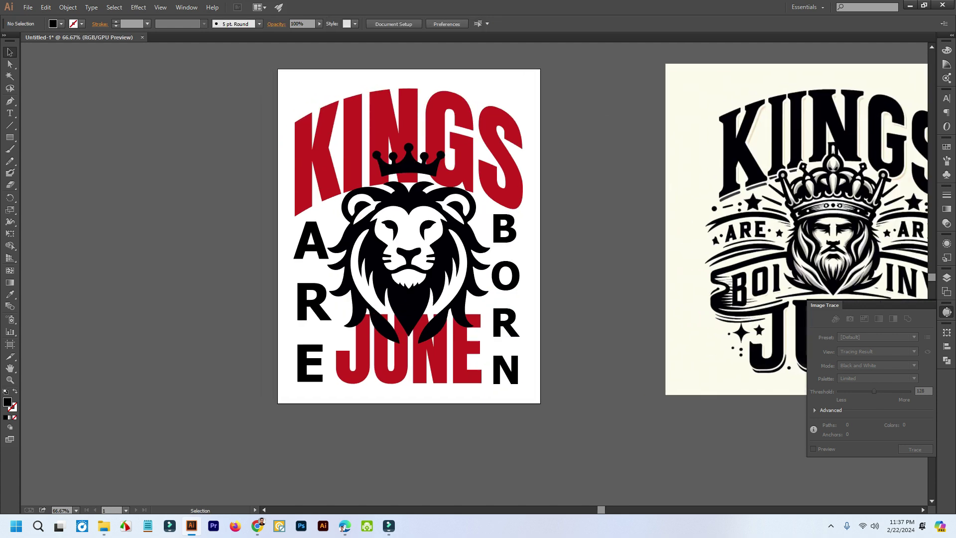
left_click(311, 305)
left_click(239, 298)
double_click(312, 303)
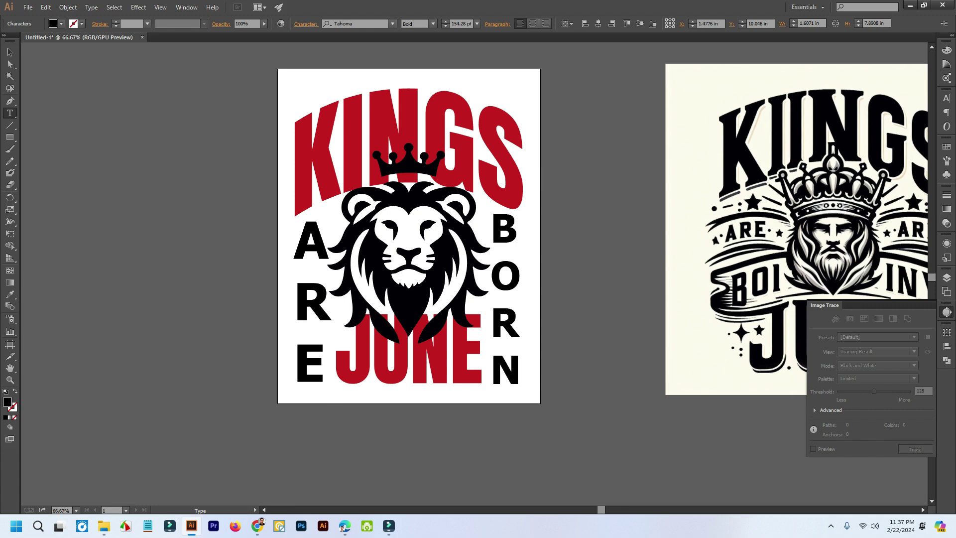
key("Escape")
key("ctrl+shift+a")
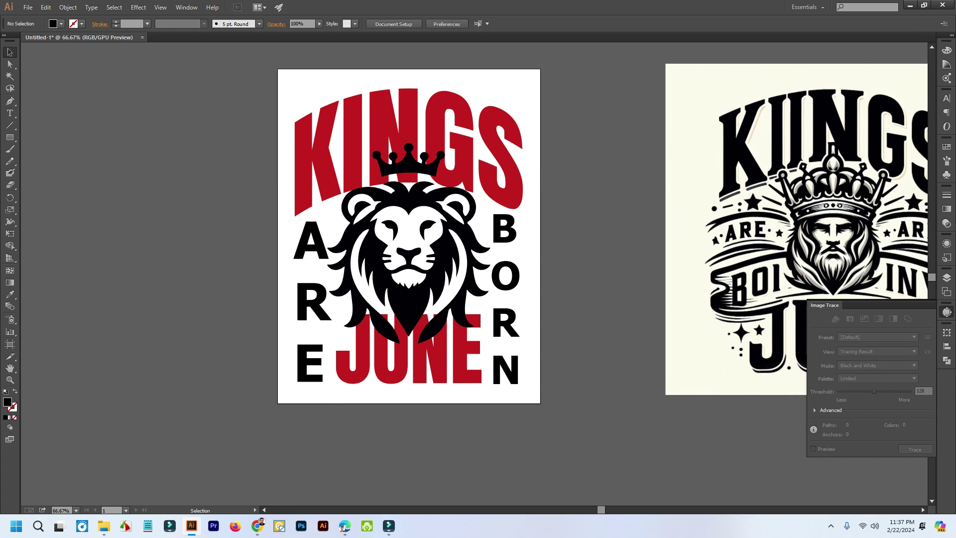
Step: Compare the font sizes of the ARE and BORN text
key("ctrl+1")
left_click_drag(343, 279, 298, 245)
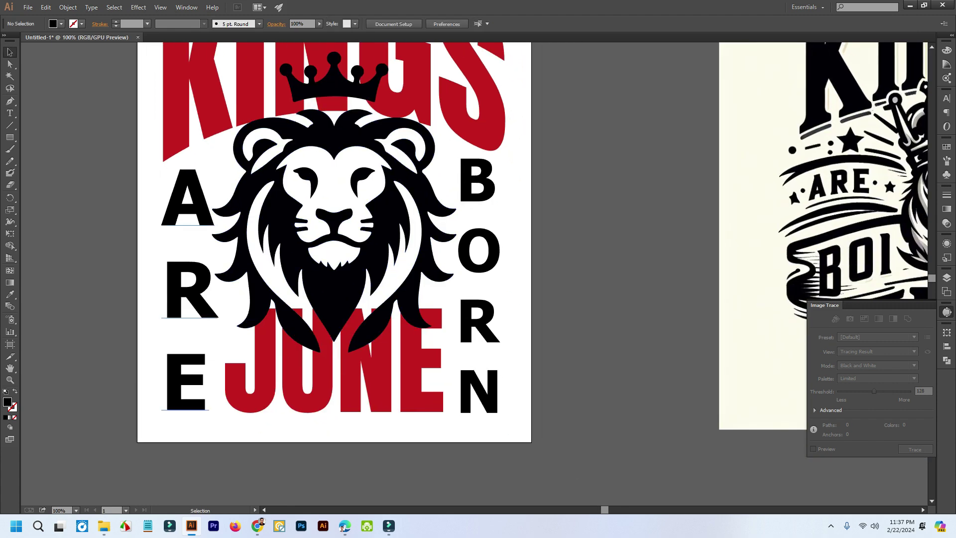
left_click(189, 199)
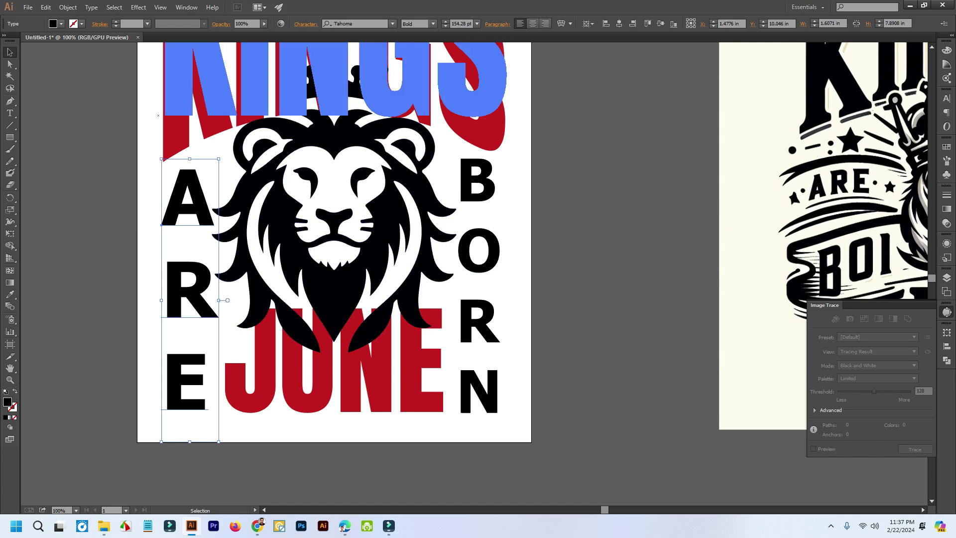
left_click(478, 249)
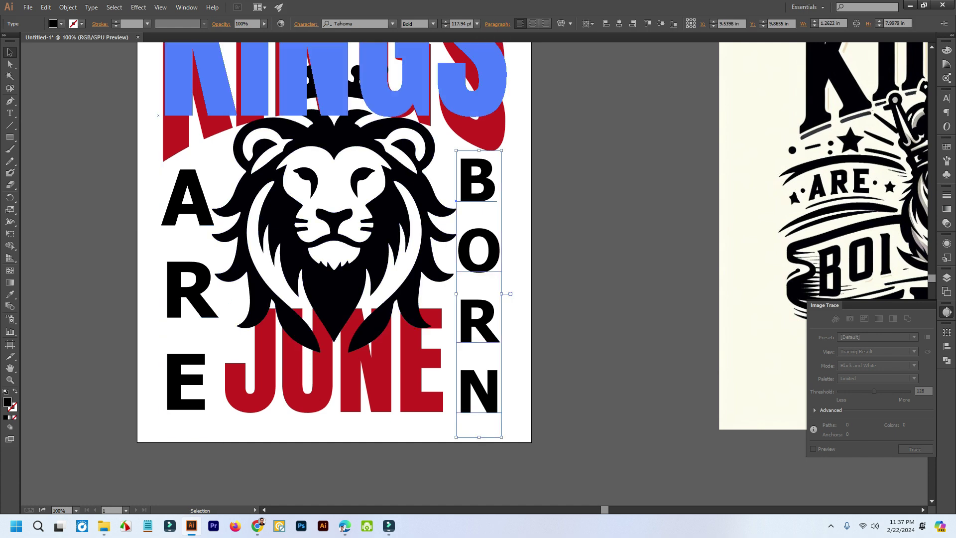
left_click(189, 299)
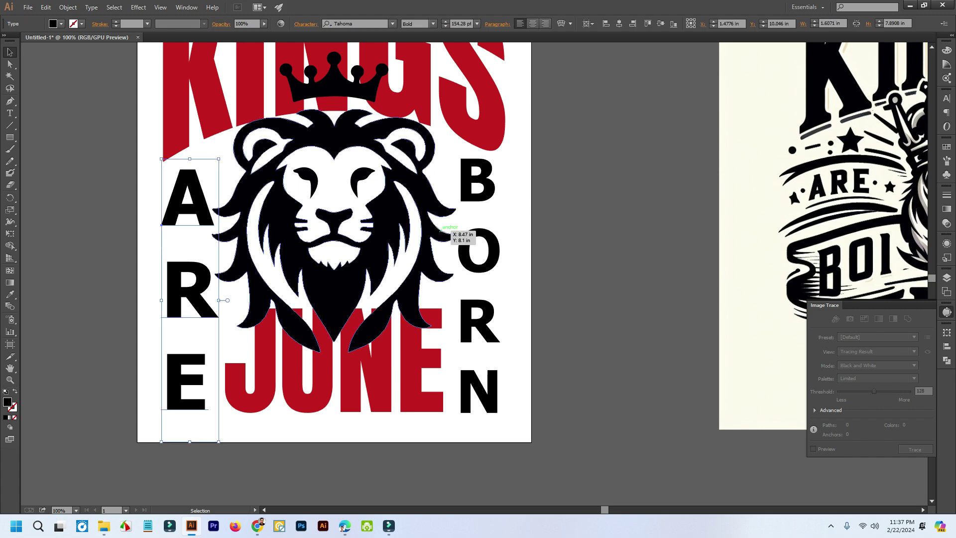
left_click(478, 249, "shift")
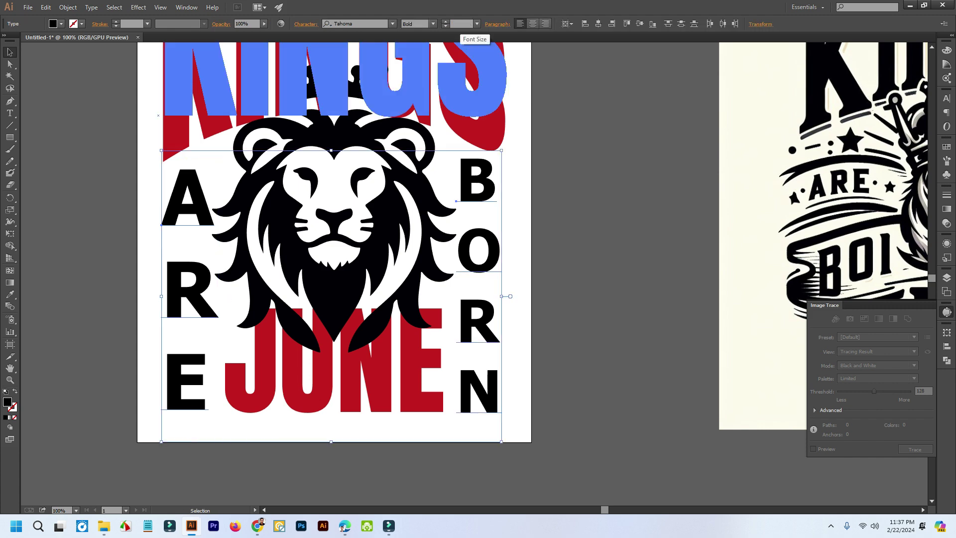
left_click(477, 23)
left_click(577, 165)
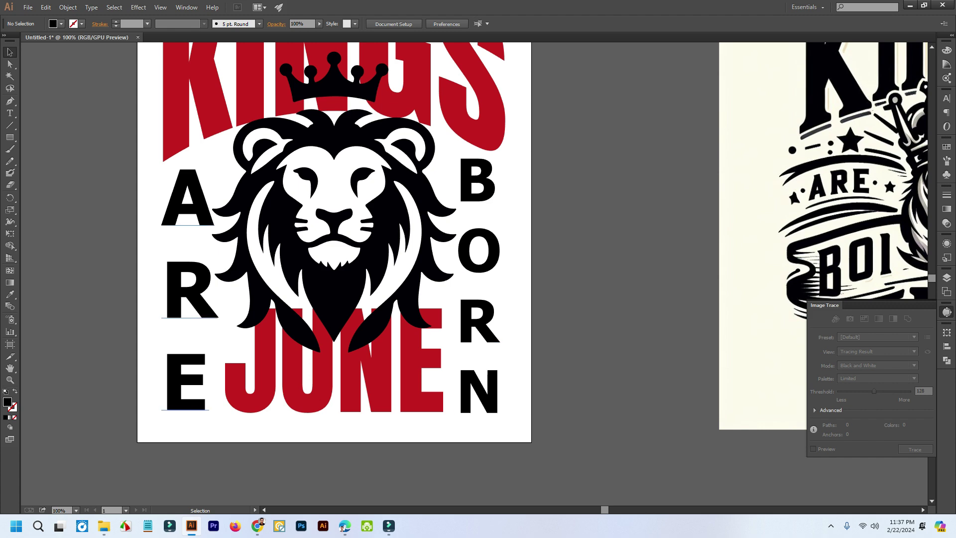
Step: Match ARE's type size to BORN's with the Eyedropper
left_click(189, 291)
left_click(10, 294)
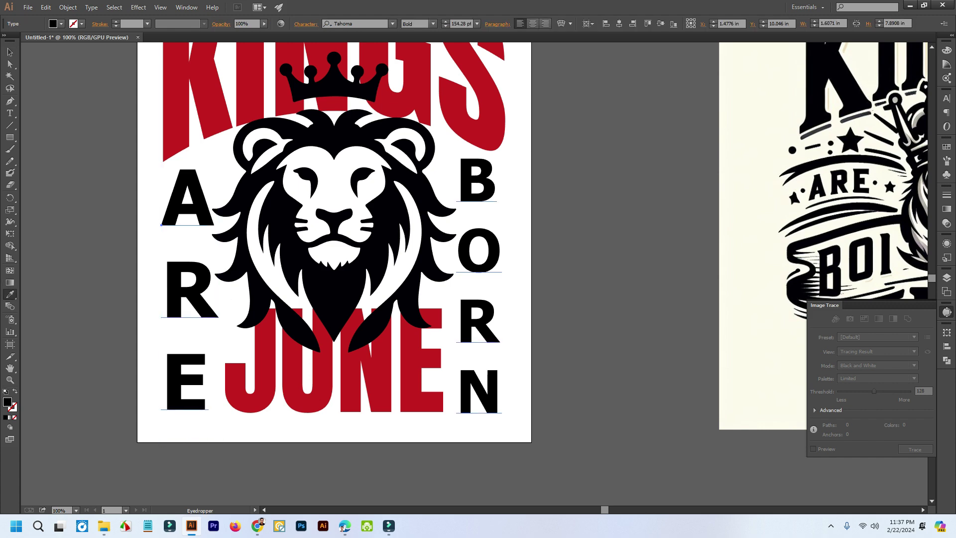
left_click(478, 251)
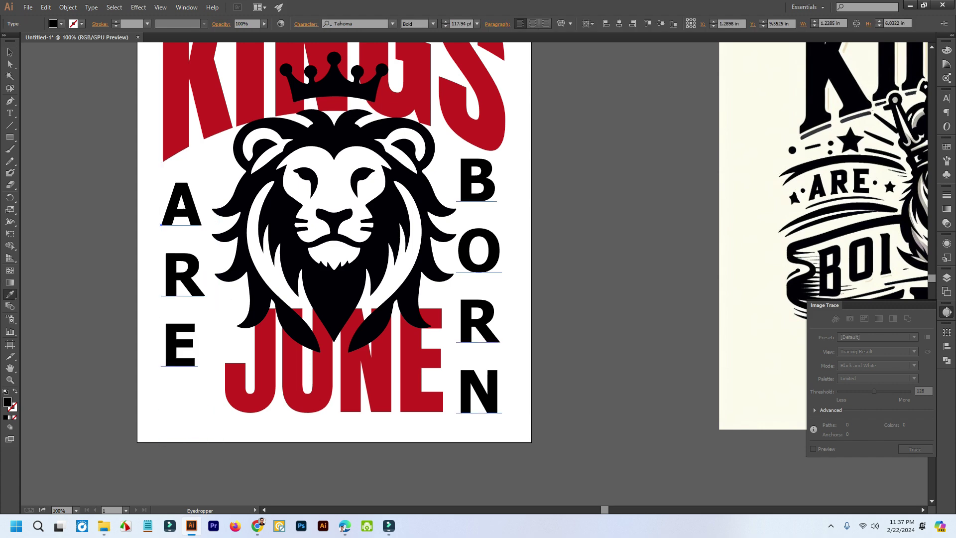
left_click(9, 52)
left_click(100, 284)
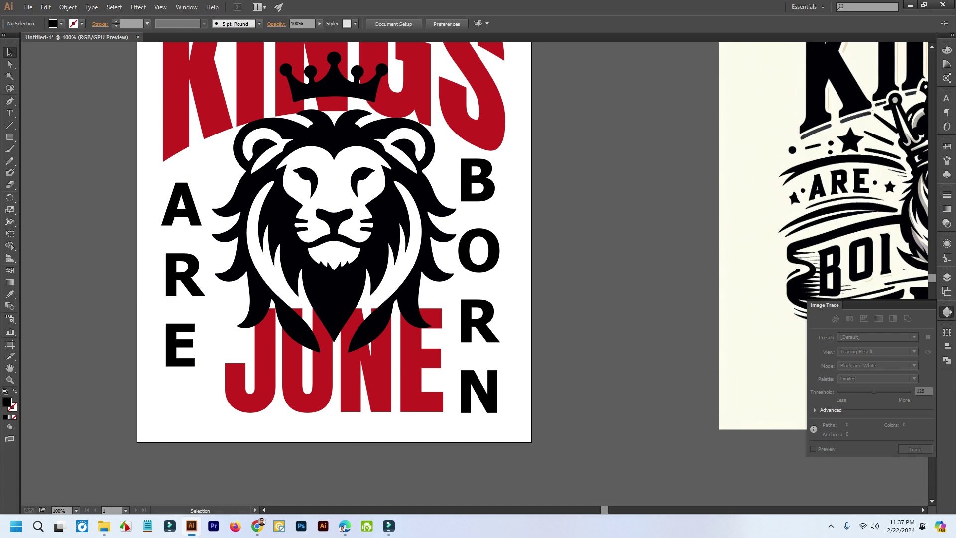
Step: Move the stacked ARE up closer beneath the K of KINGS
key("space")
left_click_drag(334, 239, 438, 255)
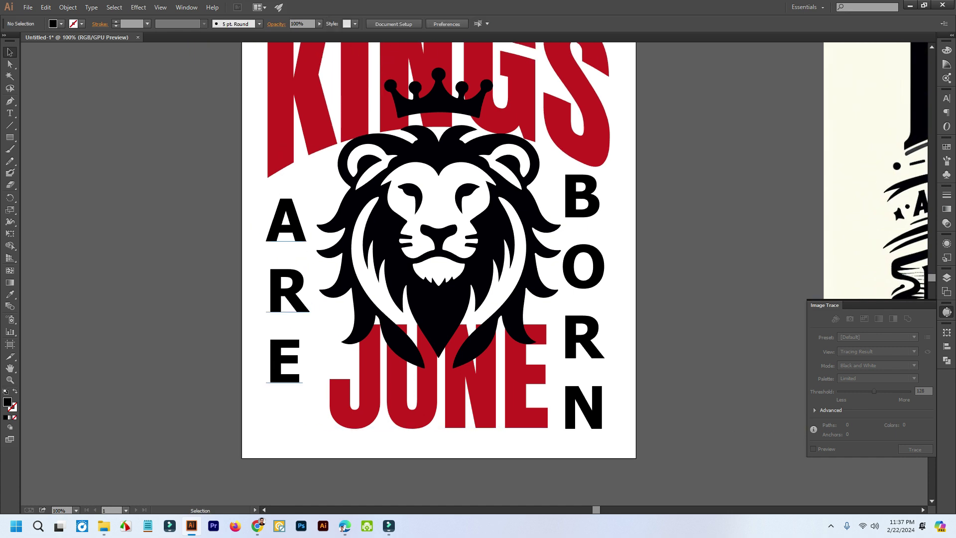
left_click_drag(299, 222, 298, 207)
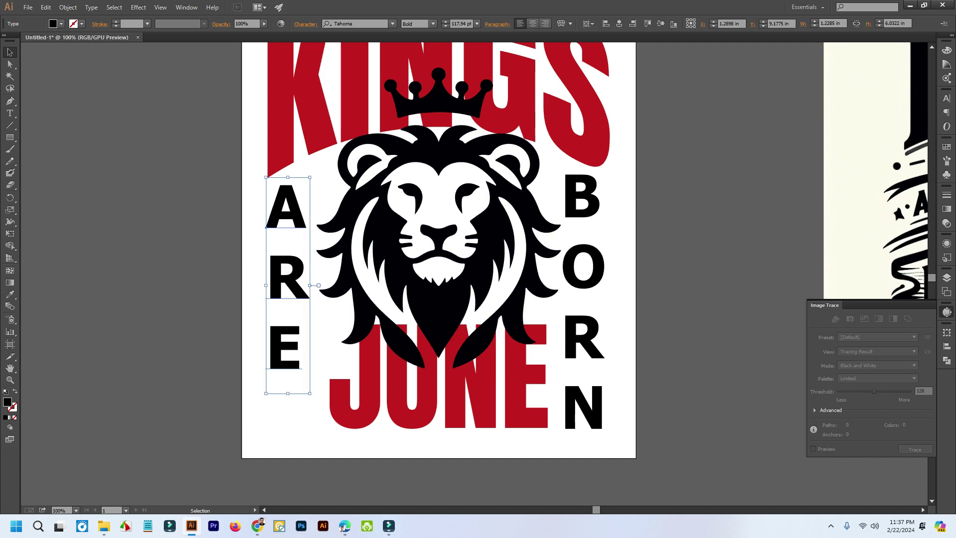
left_click(697, 279)
Step: Scale the stacked BORN down around its centre to about 89 pt, leaving more space between it and the lion
left_click_drag(698, 278, 502, 254)
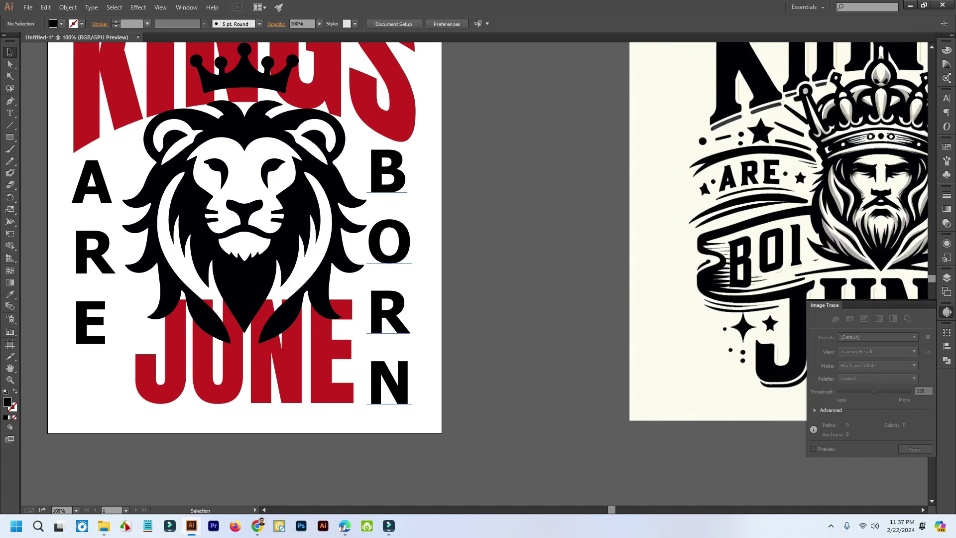
left_click(389, 254)
left_click(498, 284)
left_click_drag(498, 284, 556, 297)
left_click(448, 254)
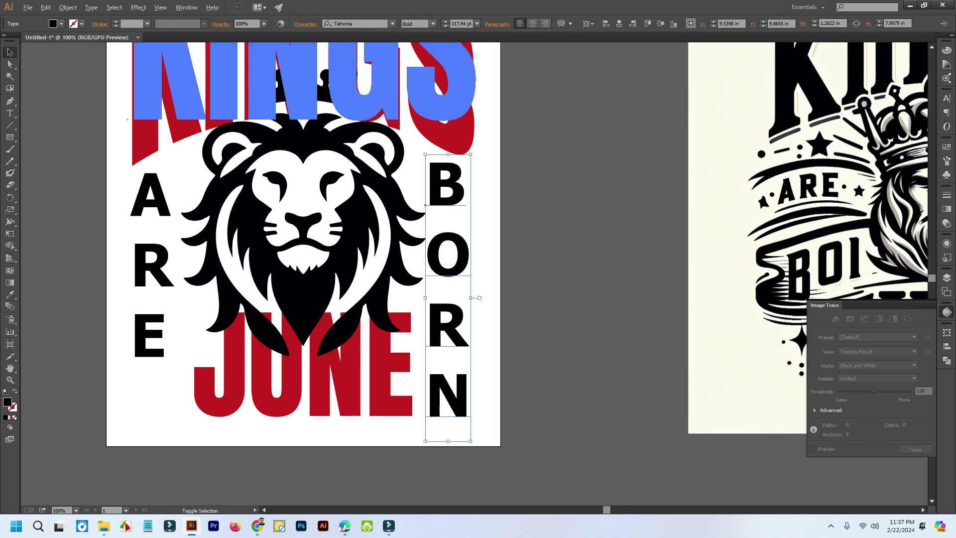
left_click_drag(470, 154, 545, 156)
left_click(467, 159)
Step: Apply the reduced BORN's type size of about 89 pt to ARE with the Eyedropper
left_click(229, 263)
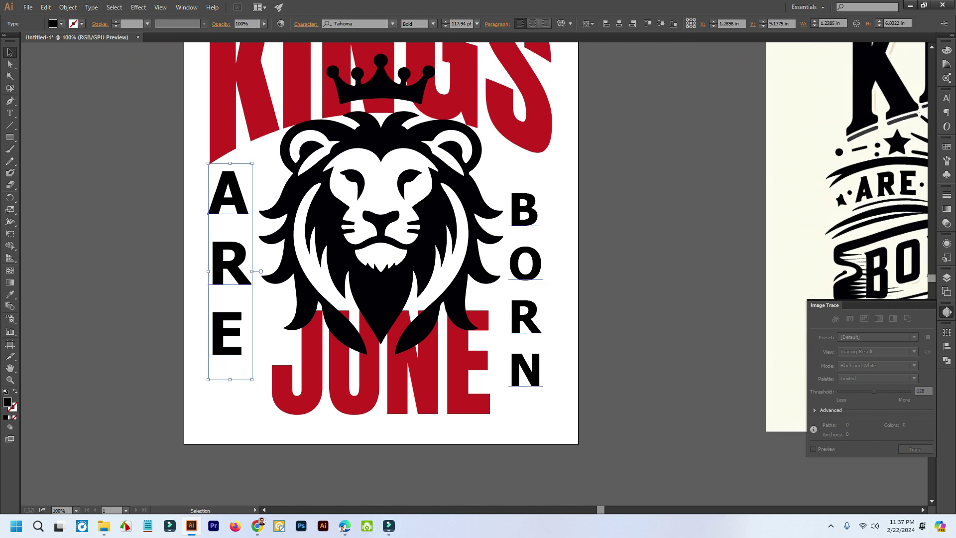
key("i")
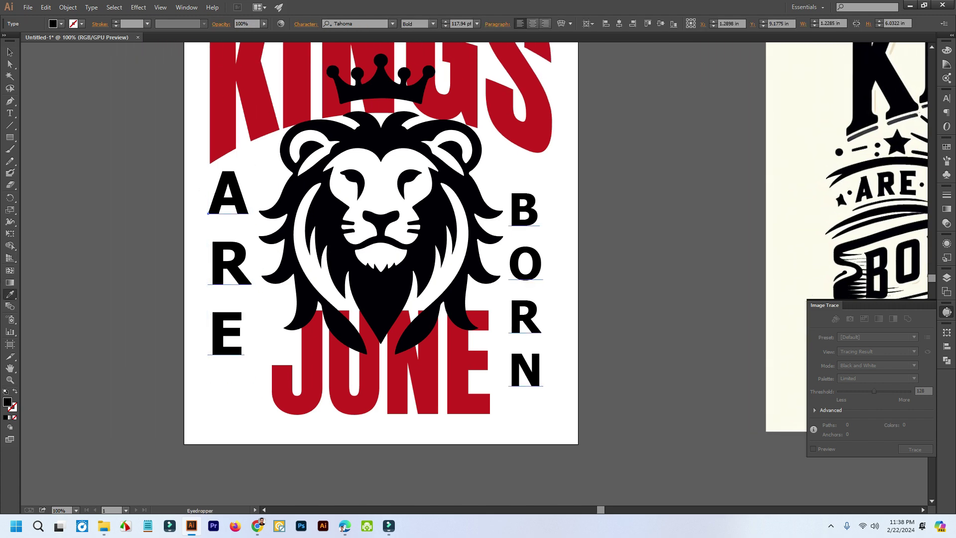
left_click(525, 264)
left_click(10, 52)
key("ctrl+shift+a")
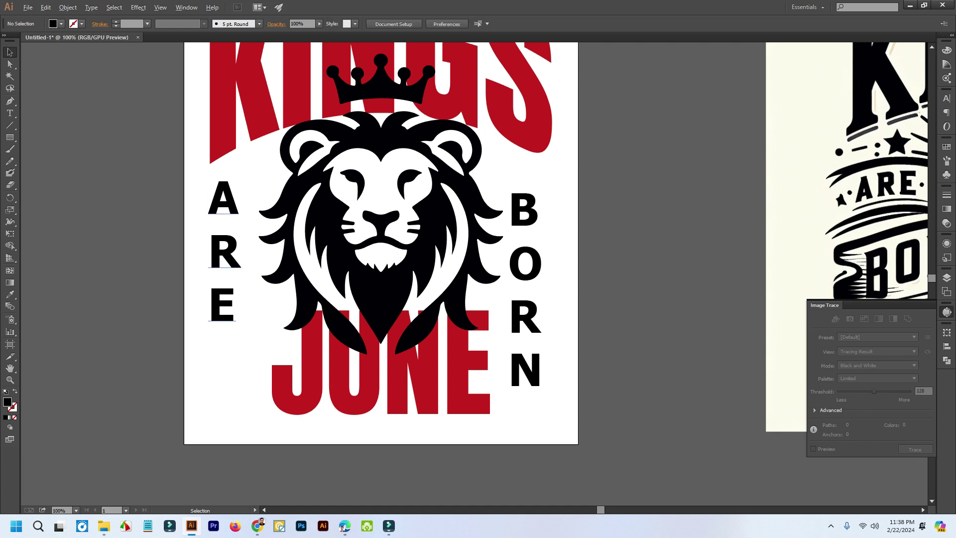
Step: Duplicate ARE straight below the original and replace the copy's text with IN
scroll(227, 192, "up", 1)
left_click(228, 197)
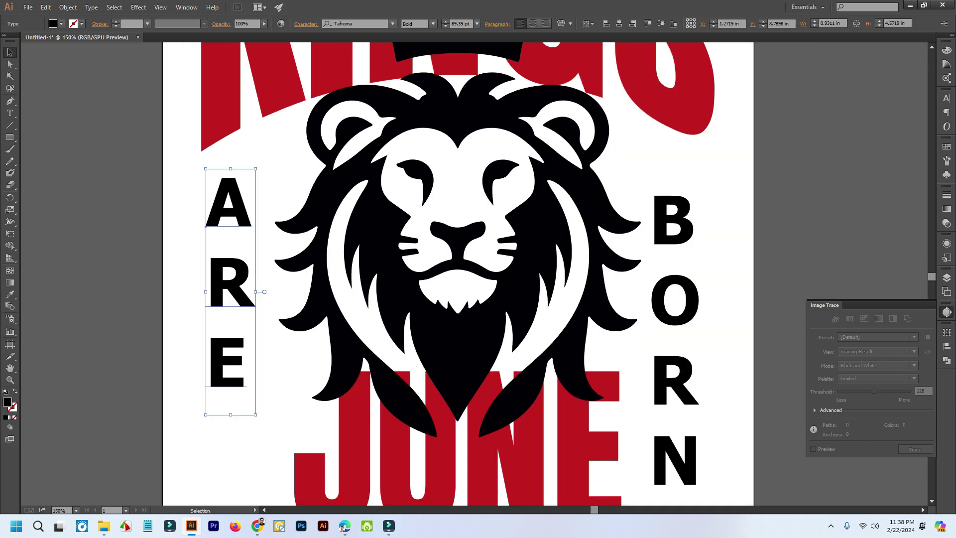
scroll(458, 274, "down", 3)
left_click_drag(229, 234, 229, 416)
double_click(229, 339)
double_click(229, 338)
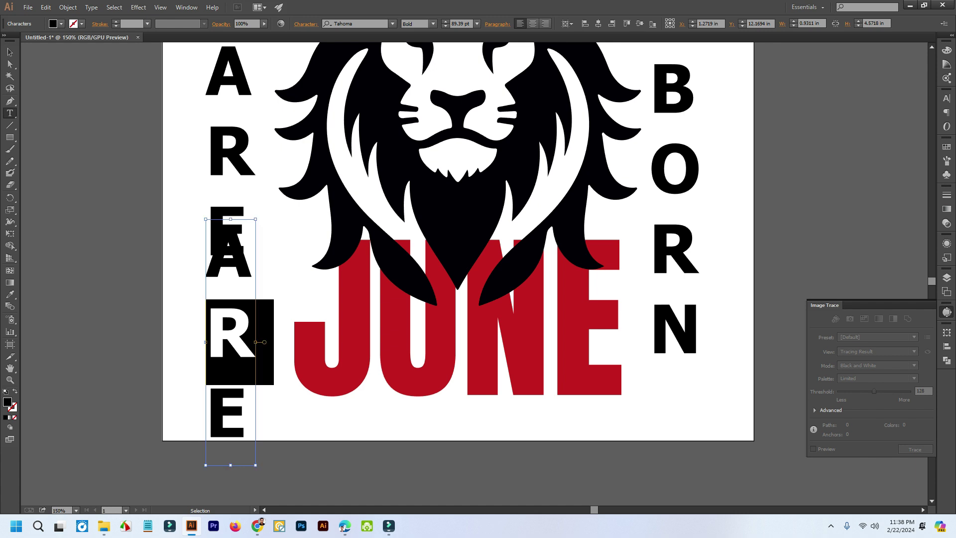
key("ctrl+a")
key("BackSpace")
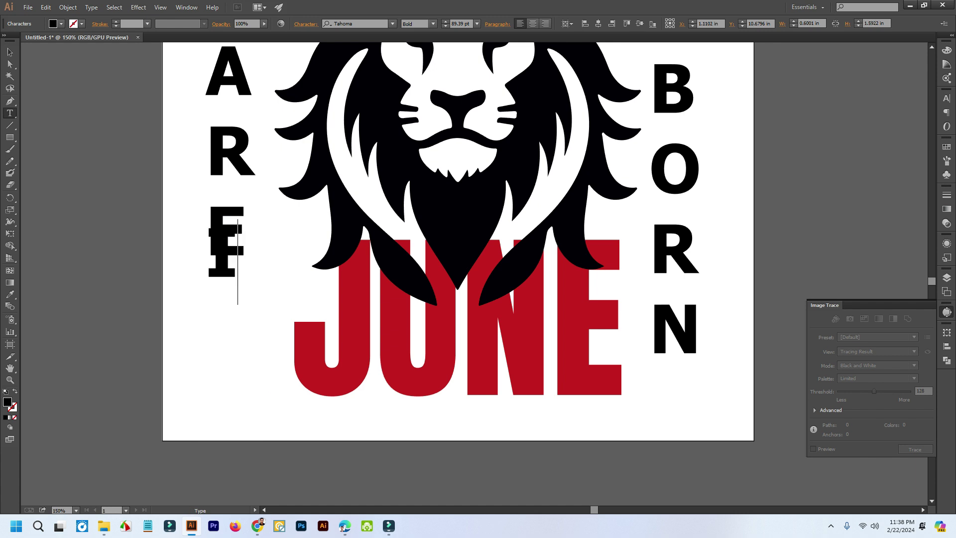
type("IN")
Step: Move IN below the E of ARE, just left of the J of JUNE
left_click(10, 52)
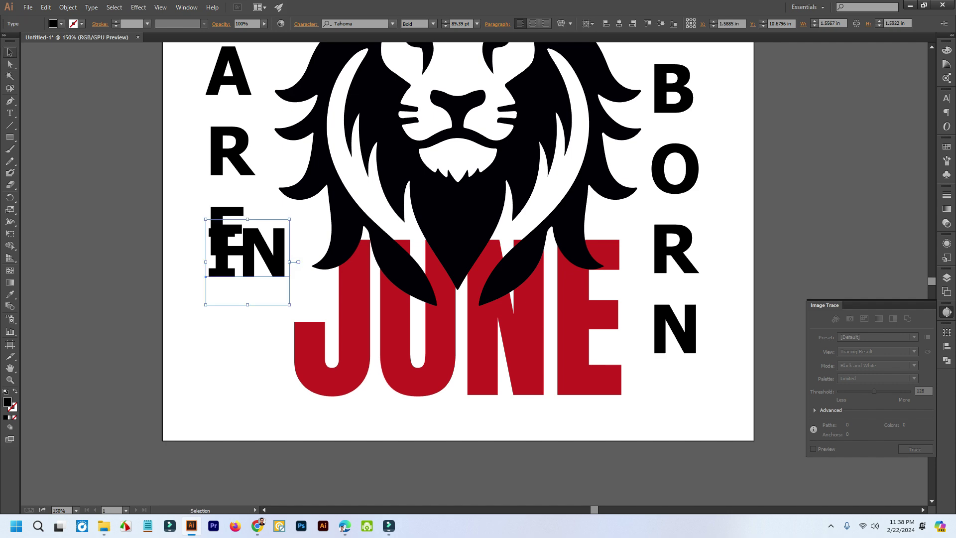
left_click_drag(269, 253, 272, 323)
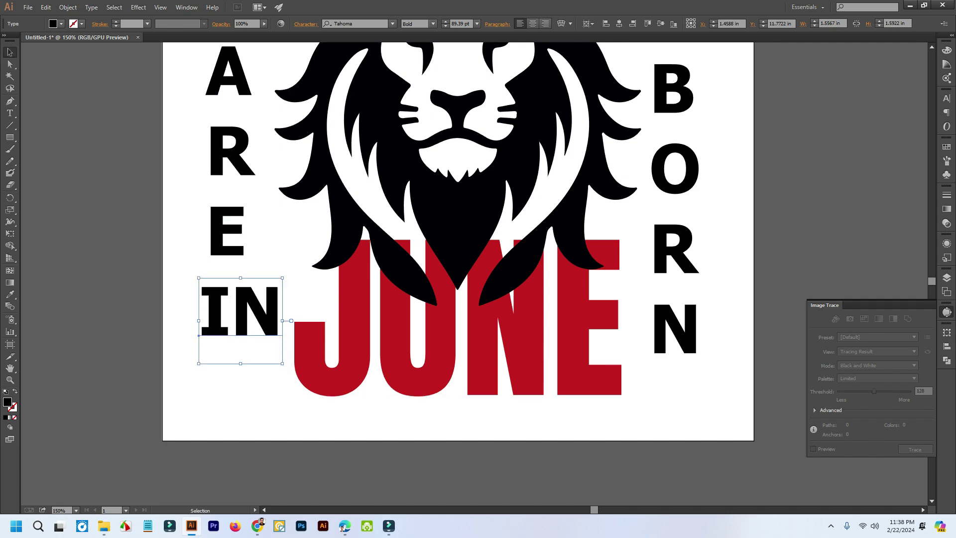
key("ctrl+shift+a")
Step: Stack the letters I and N on separate lines and move IN off the artboard beyond its lower-left corner
key("ctrl+minus")
key("ctrl+minus")
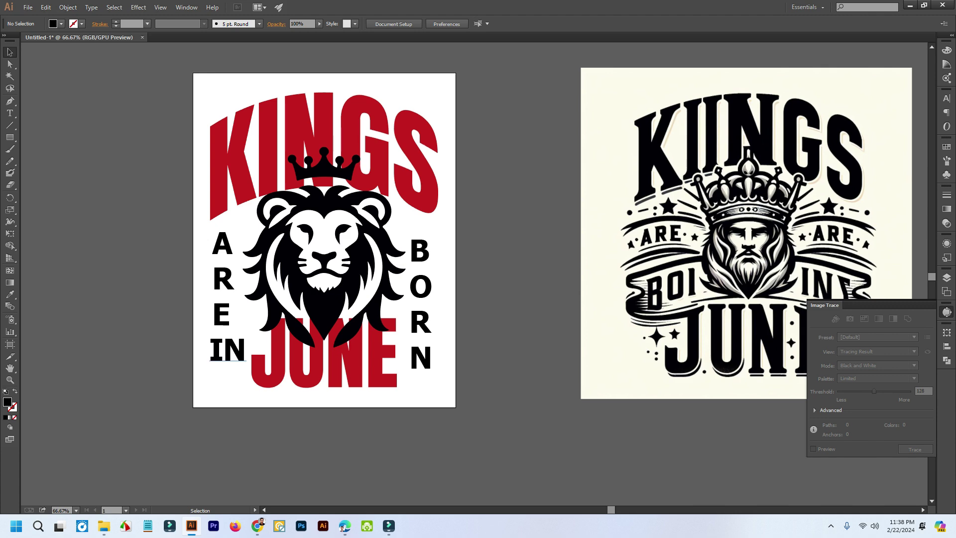
double_click(227, 351)
key("Return")
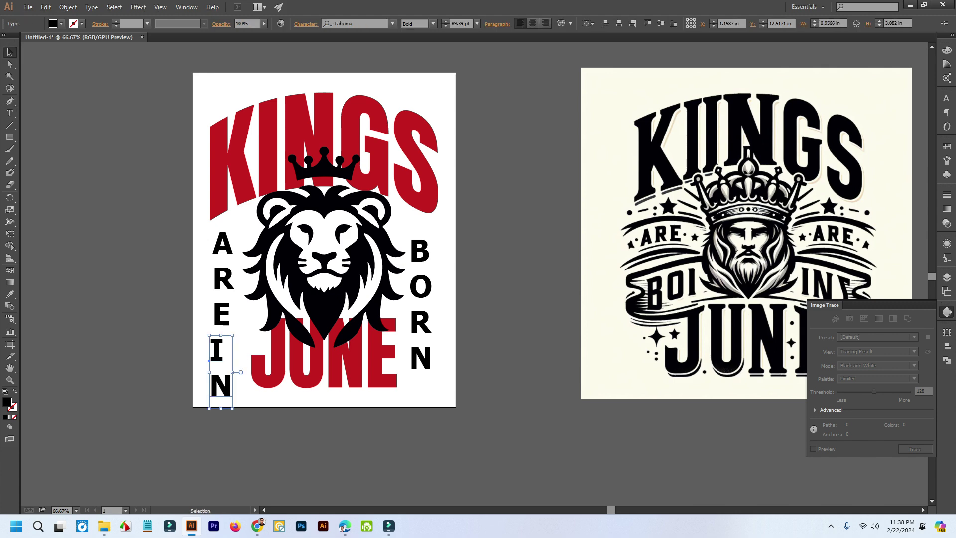
left_click(155, 309)
left_click_drag(221, 386, 150, 439)
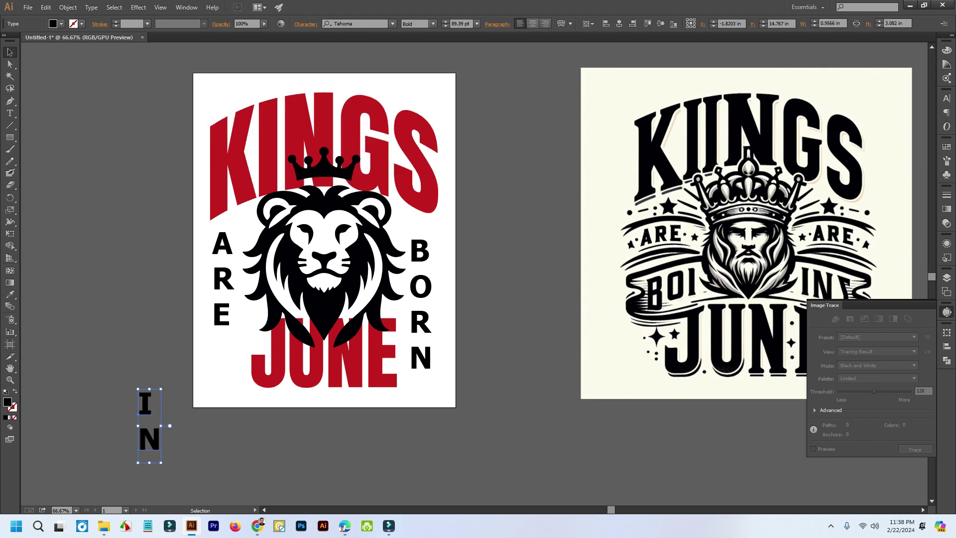
Step: Set the paragraph alignment of the stacked IN and the stacked BORN to centered
left_click(533, 23)
left_click(507, 134)
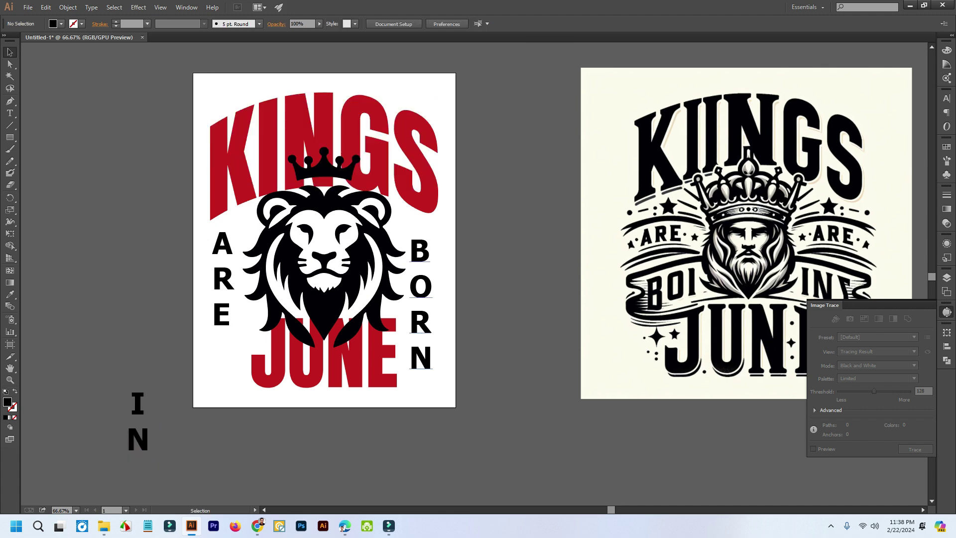
left_click(421, 297)
left_click(532, 23)
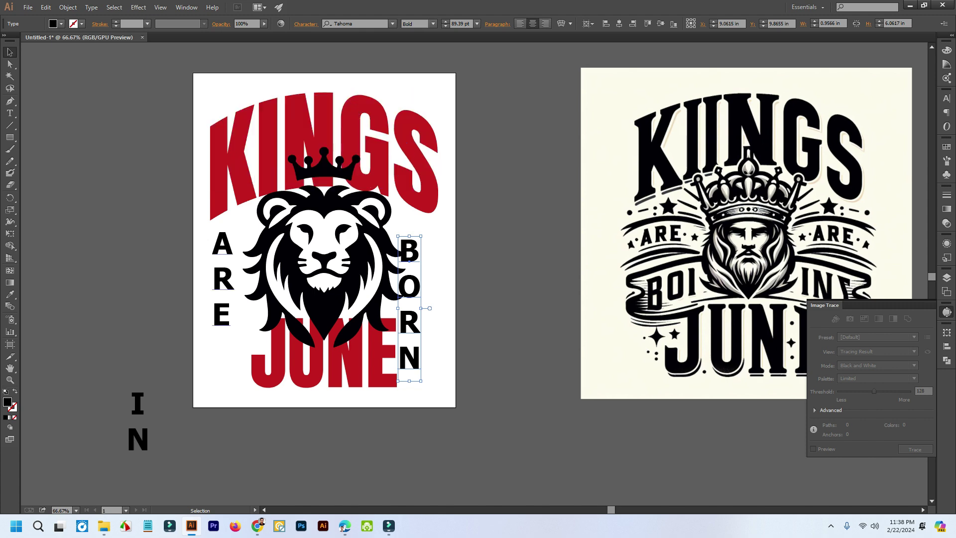
Step: Center the paragraph alignment of the stacked ARE beneath the K of KINGS and move BORN clear of the lion's mane, beneath the S
left_click(223, 281)
left_click(533, 24)
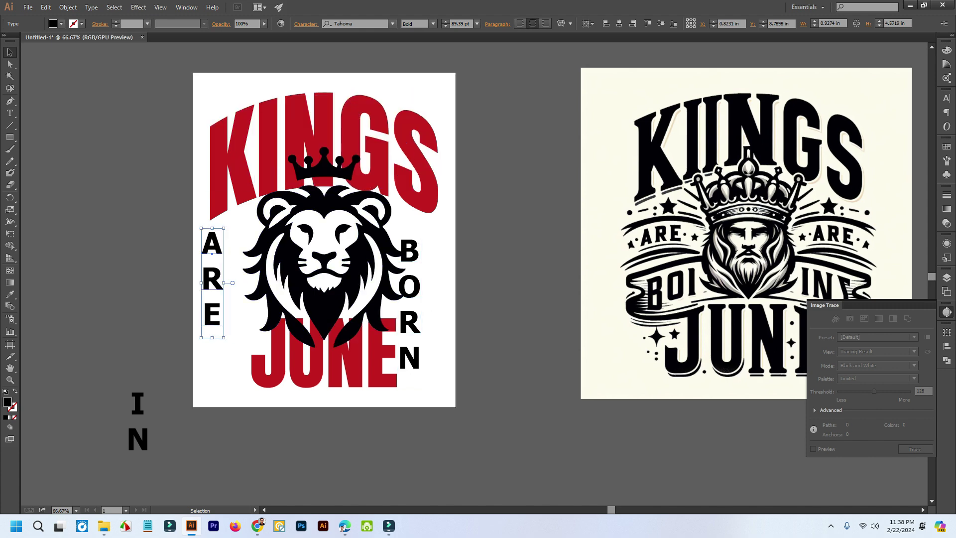
left_click(229, 358)
left_click_drag(212, 254, 223, 254)
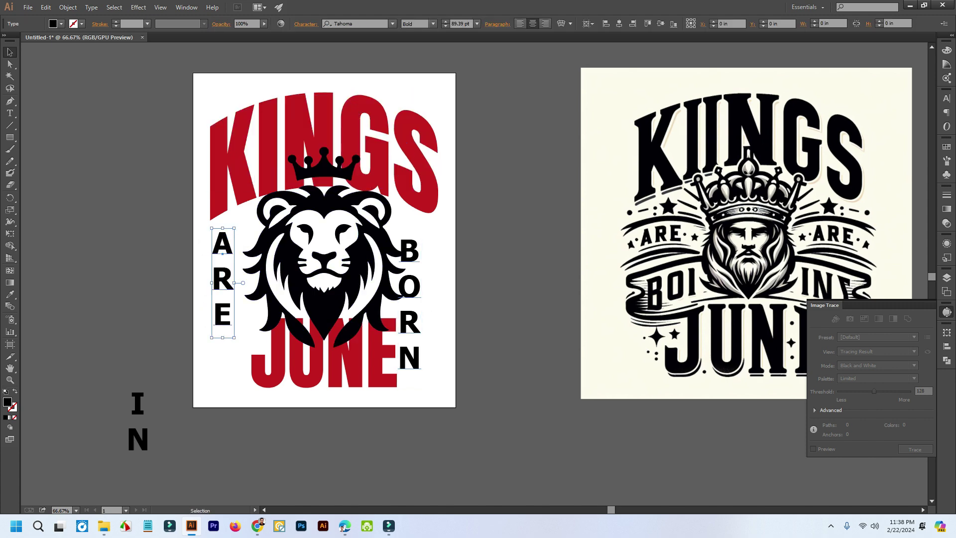
left_click_drag(411, 288, 495, 278)
key("ctrl+shift+a")
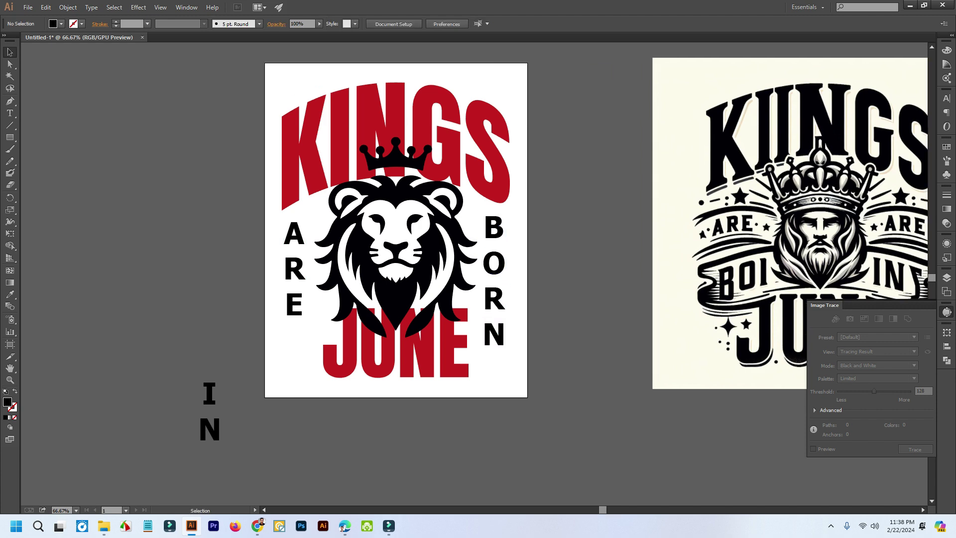
Step: Try placing the stacked IN directly below ARE on the artboard
left_click_drag(210, 394, 293, 369)
key("ctrl+shift+a")
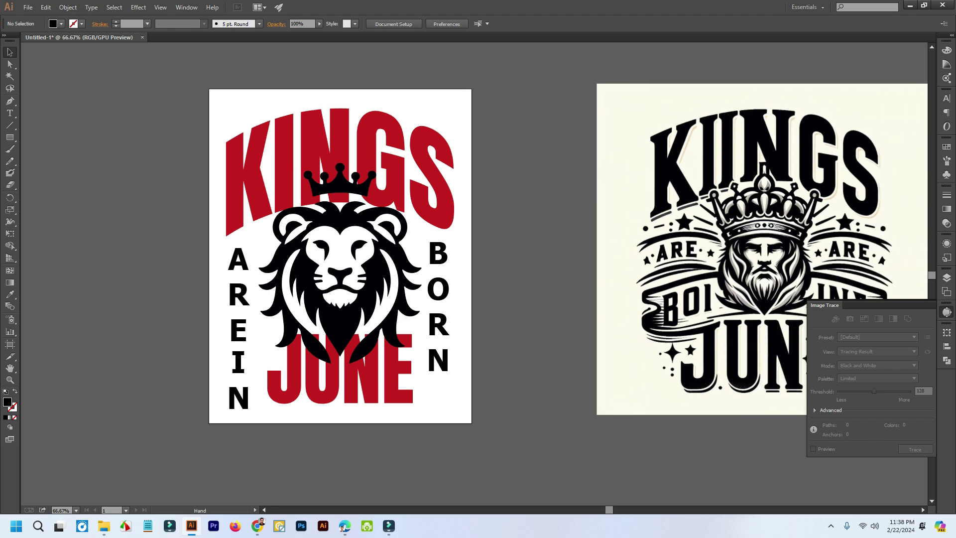
scroll(374, 373, "up", 2)
scroll(374, 374, "down", 2)
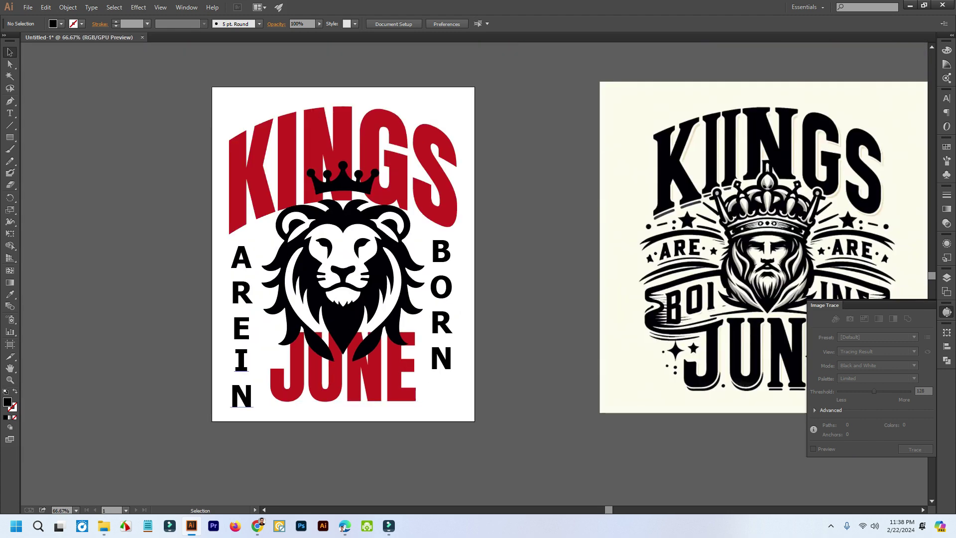
Step: Move IN off the artboard into the gap before the reference image and shift ARE slightly down
left_click_drag(243, 379, 554, 371)
key("ctrl+shift+a")
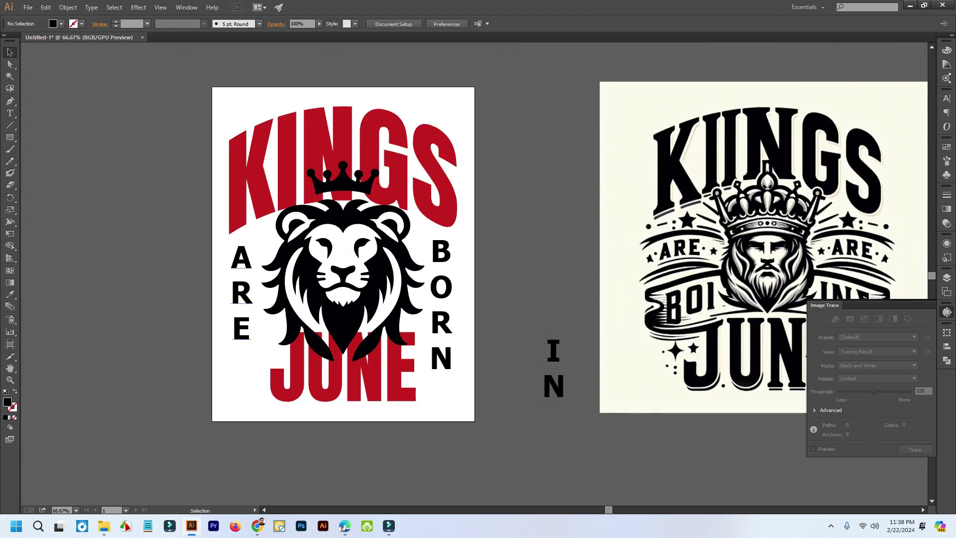
left_click_drag(241, 294, 217, 371)
key("ctrl+shift+a")
scroll(192, 327, "up", 1)
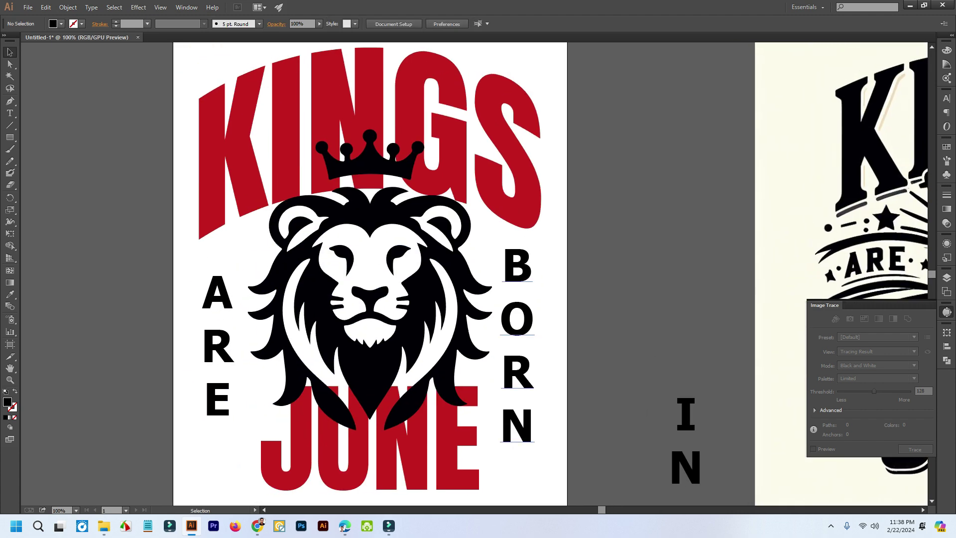
left_click(370, 130)
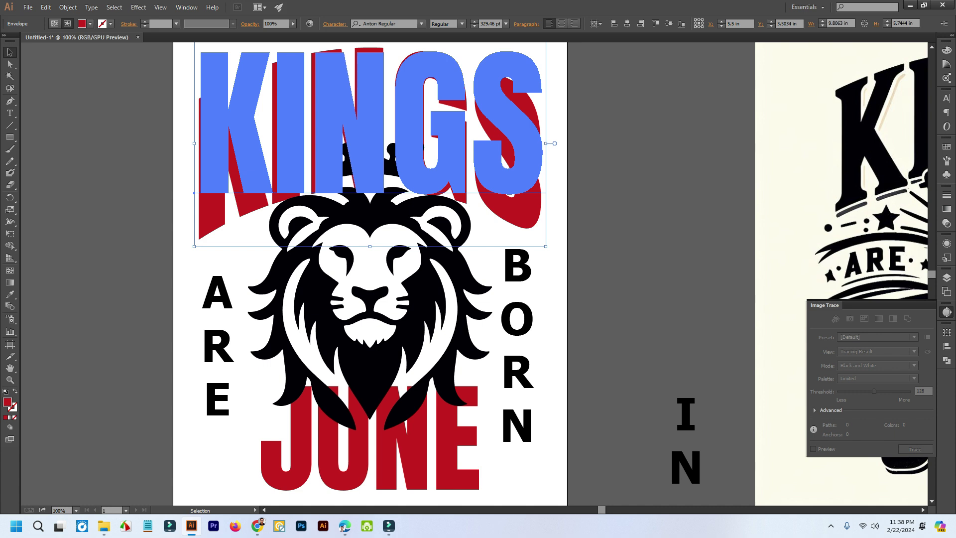
key("ctrl+shift+a")
left_click(369, 130)
key("ctrl+shift+a")
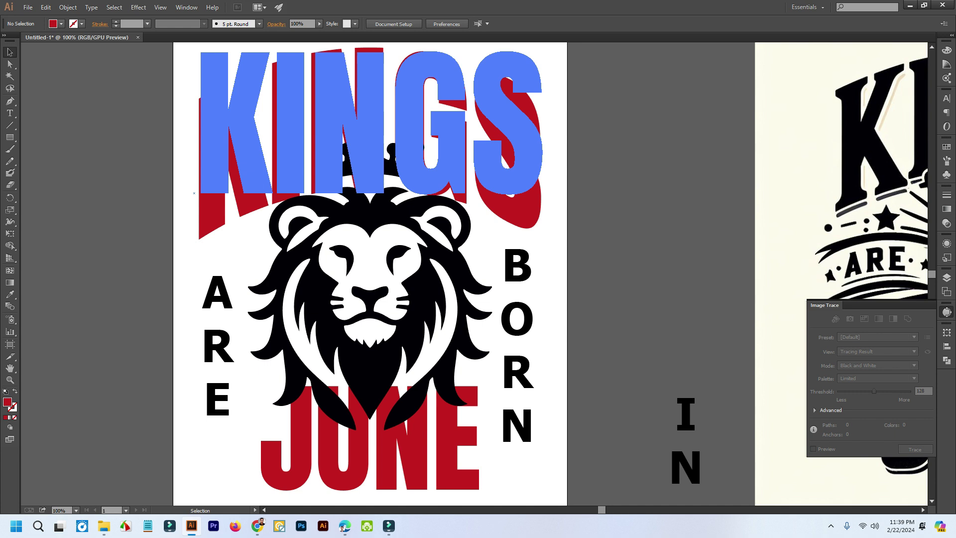
scroll(370, 274, "up", 1)
Step: Expand the warped KINGS envelope text into editable shapes with Object and Fill enabled
left_click(369, 124)
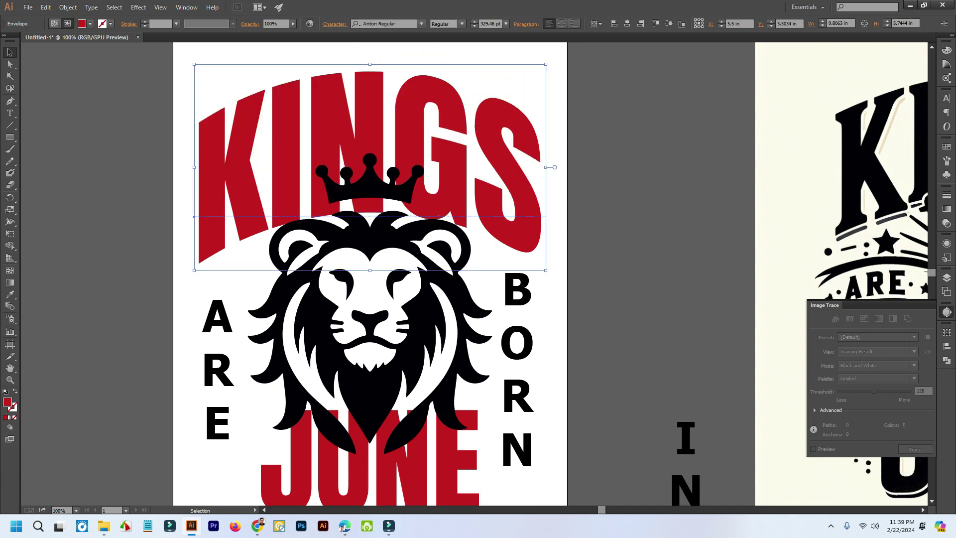
key("ctrl+shift+v")
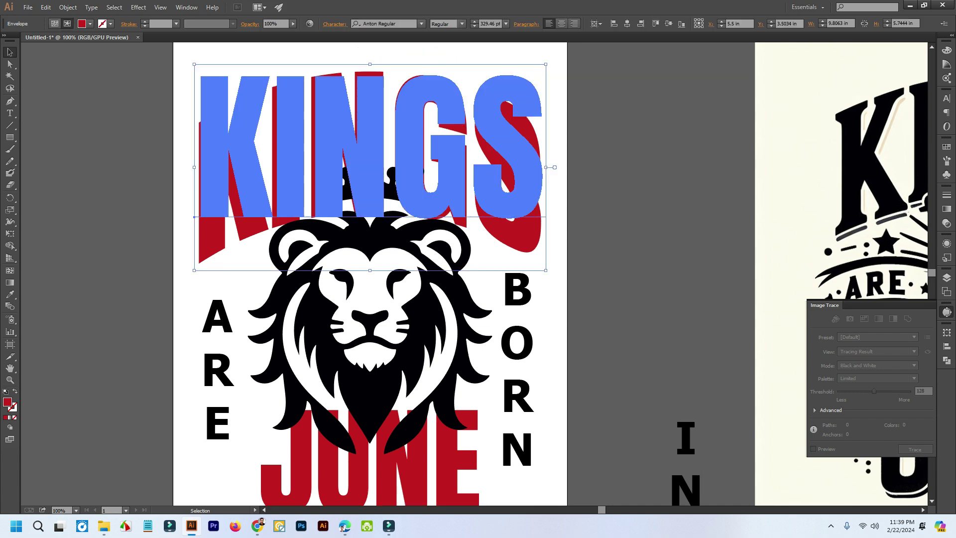
key("ctrl+shift+v")
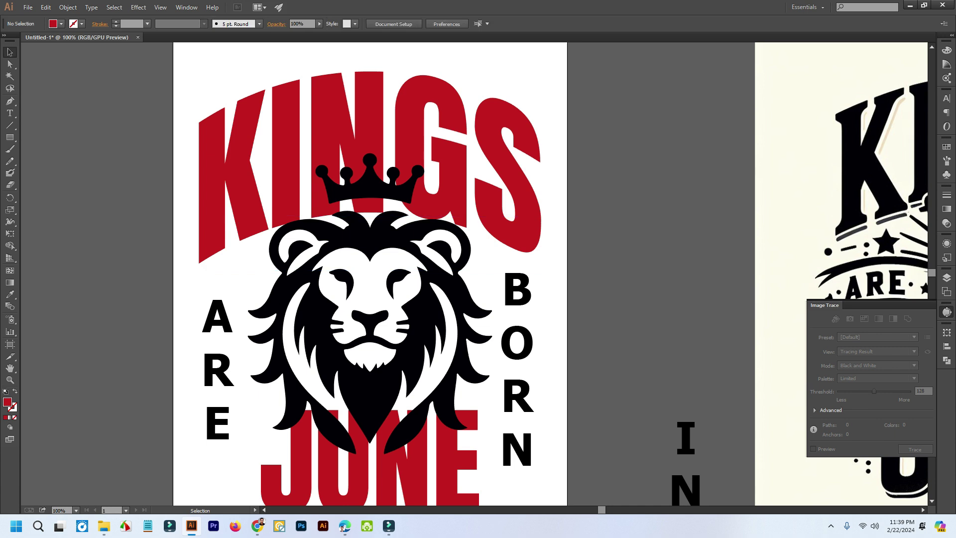
key("ctrl+shift+v")
key("ctrl+shift+v")
left_click(68, 7)
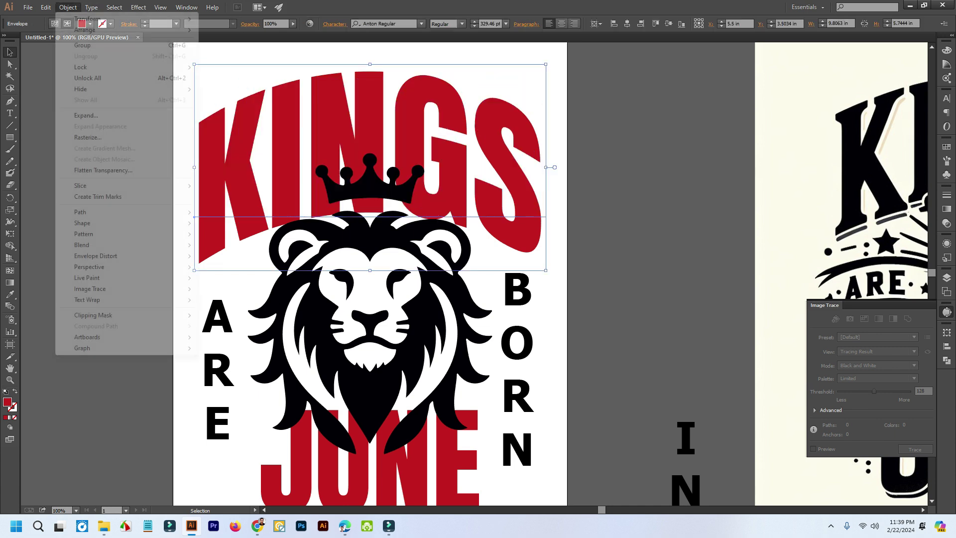
left_click(86, 115)
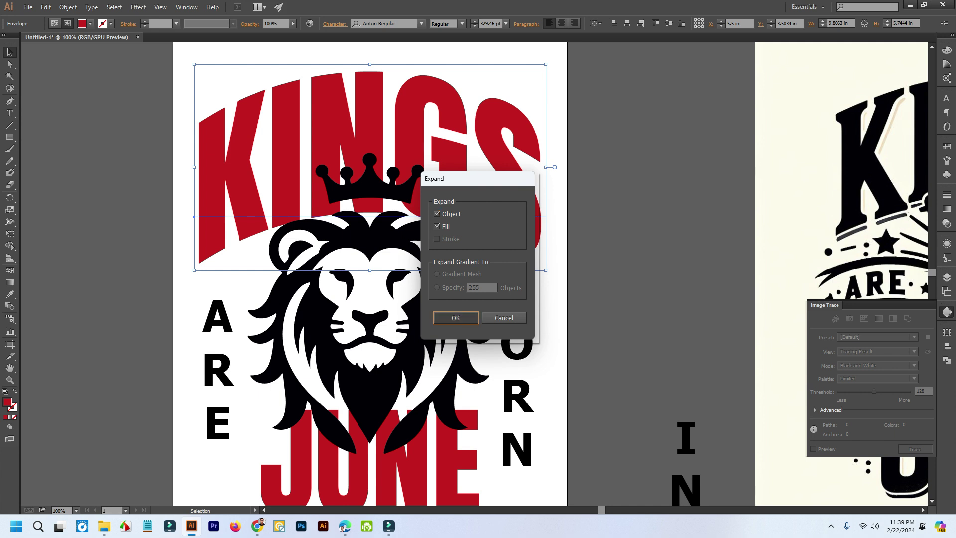
key("Return")
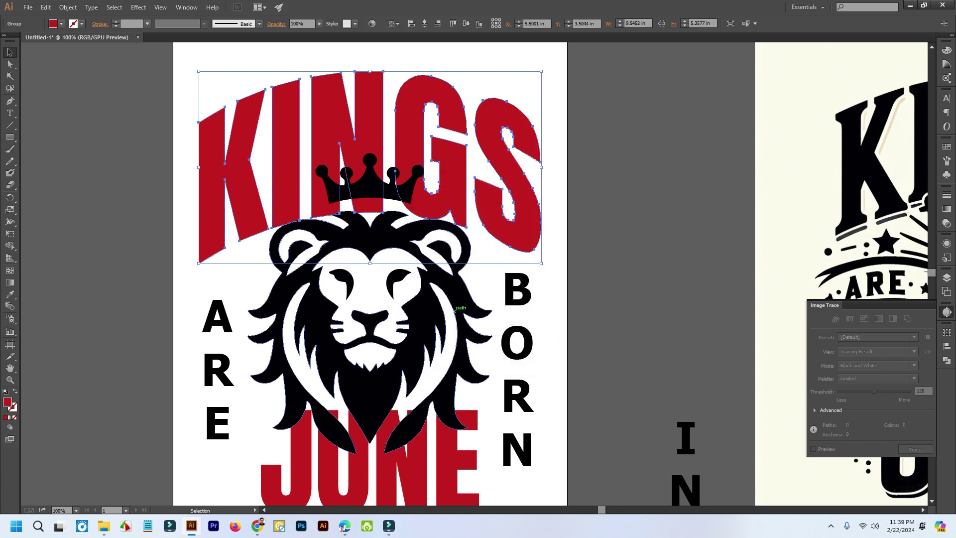
key("ctrl+shift+a")
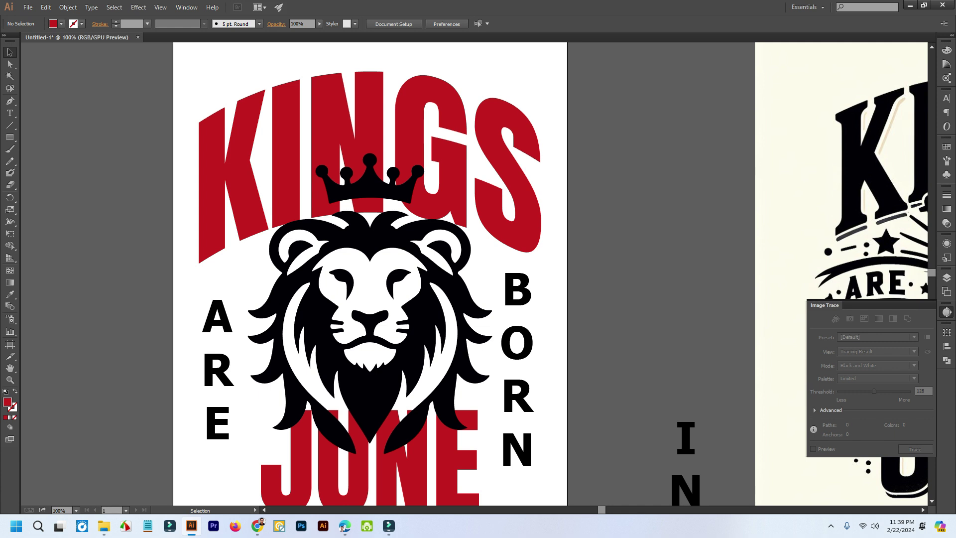
Step: Expand the red JUNE text into editable shapes with Object and Fill enabled
left_click(514, 127)
scroll(547, 184, "down", 3)
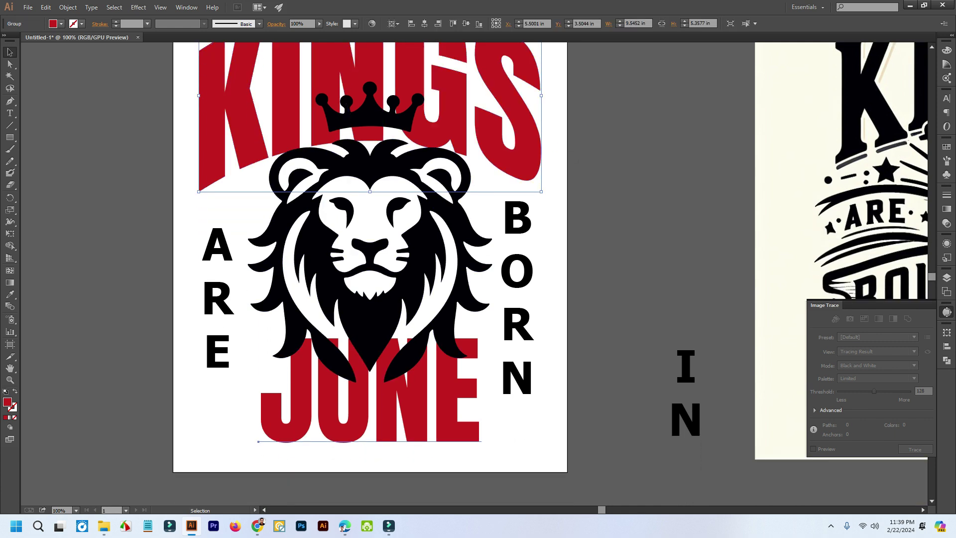
left_click(272, 413)
left_click(68, 7)
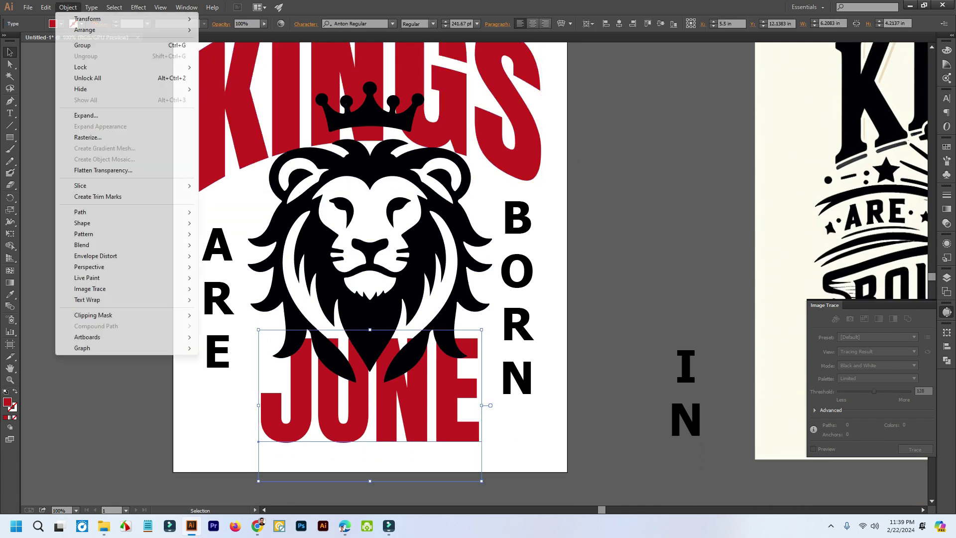
left_click(86, 115)
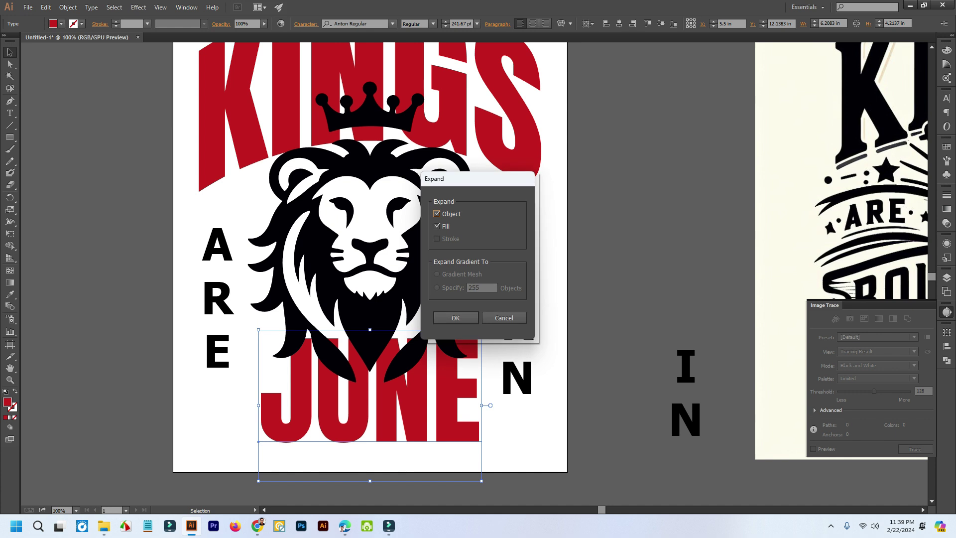
left_click(456, 318)
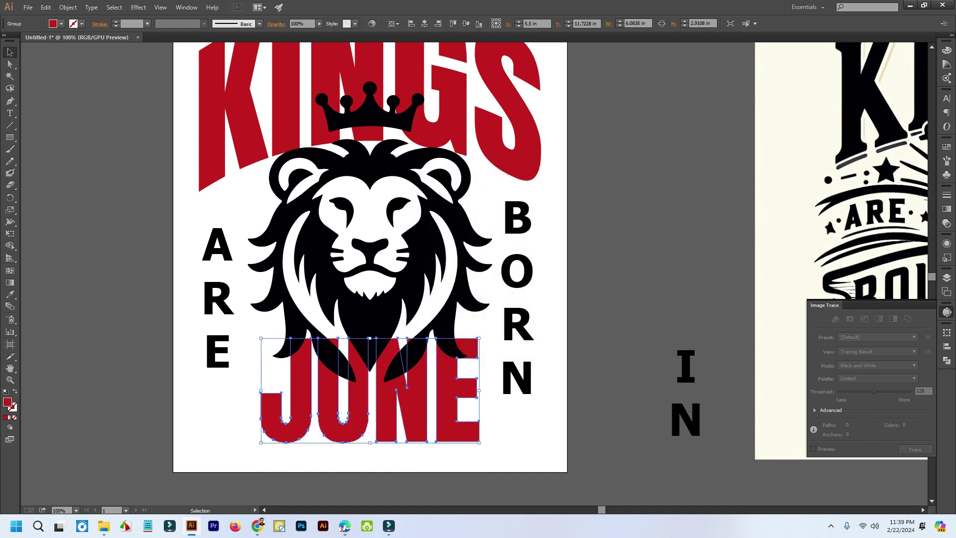
key("ctrl+shift+a")
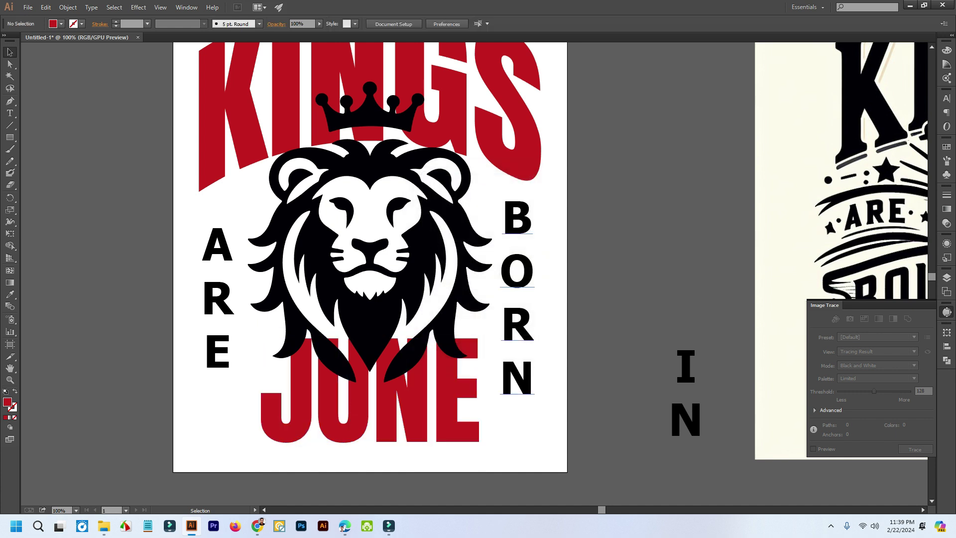
Step: Raise the stacked ARE so its first letter is roughly level with the B of BORN
left_click(517, 285)
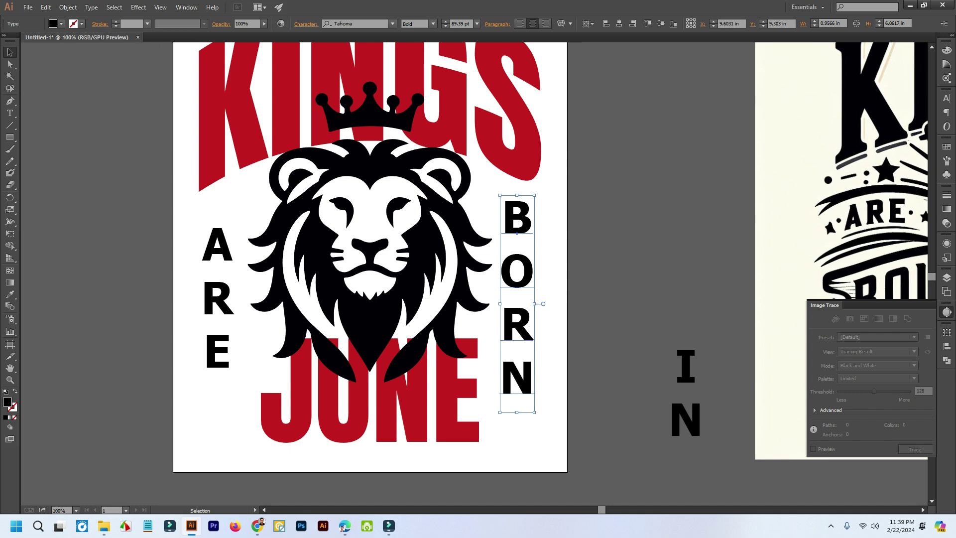
left_click_drag(219, 238, 217, 213)
key("Right")
key("Right")
key("Right")
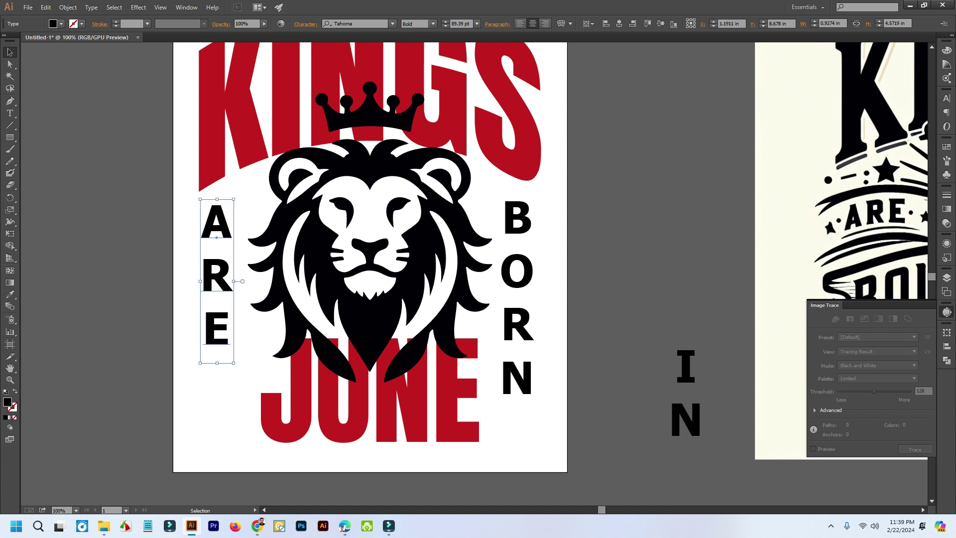
key("ctrl+shift+a")
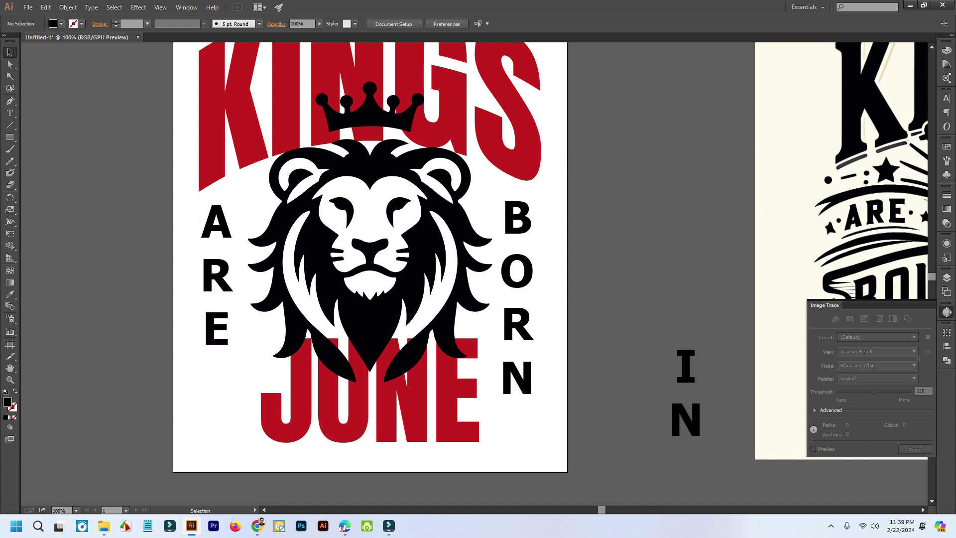
scroll(554, 274, "up", 2)
scroll(554, 274, "down", 2)
left_click(347, 419)
left_click(613, 389)
scroll(613, 388, "up", 1)
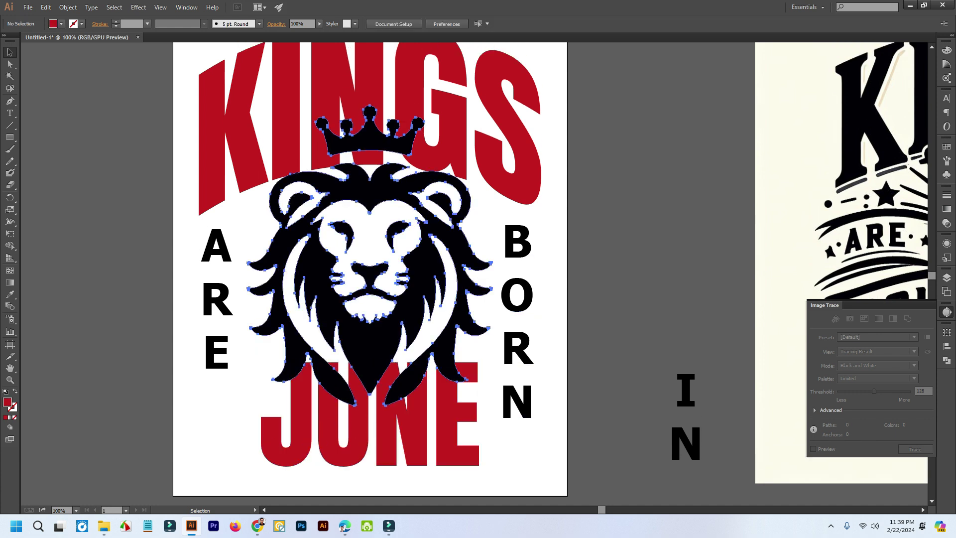
Step: Align the crowned lion group to the vertical center of the artboard
left_click(431, 208)
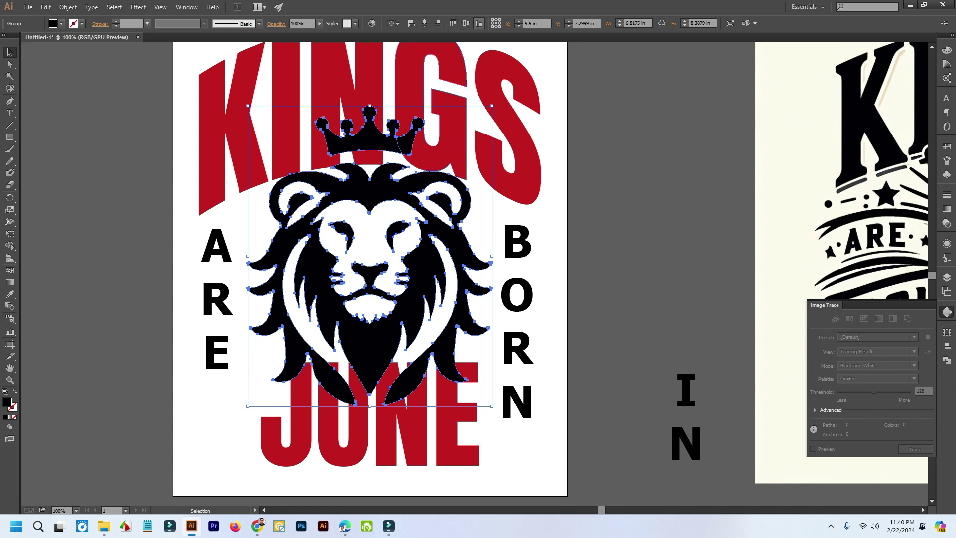
left_click(466, 24)
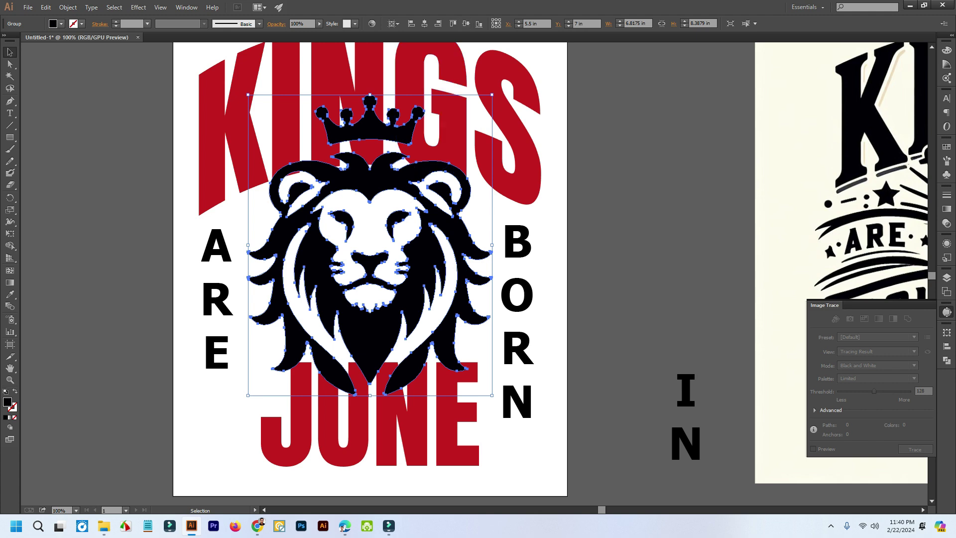
left_click(616, 135)
scroll(582, 256, "down", 2)
left_click_drag(590, 245, 483, 260)
scroll(502, 235, "up", 1)
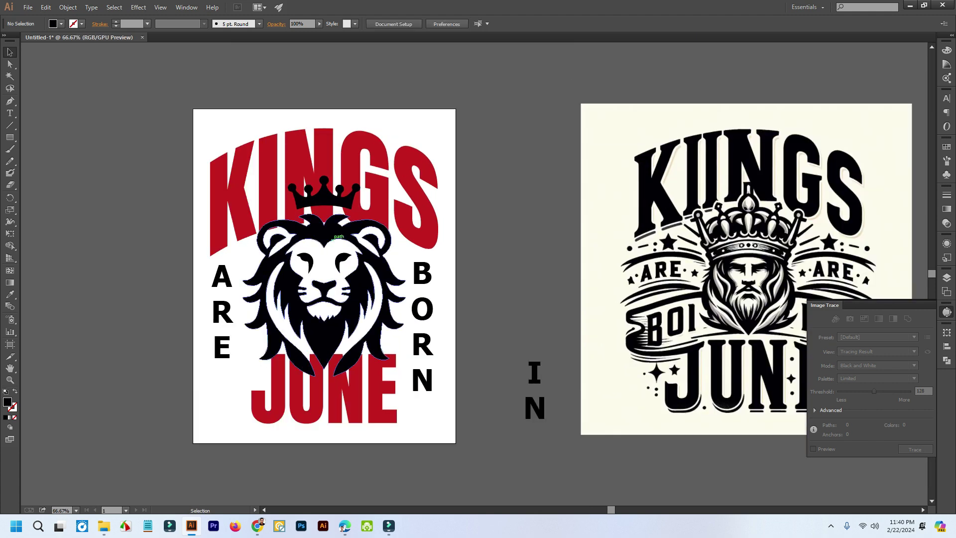
Step: Duplicate the crowned lion group onto the empty canvas beside the artboard, next to the ARE lettering
left_click(360, 309)
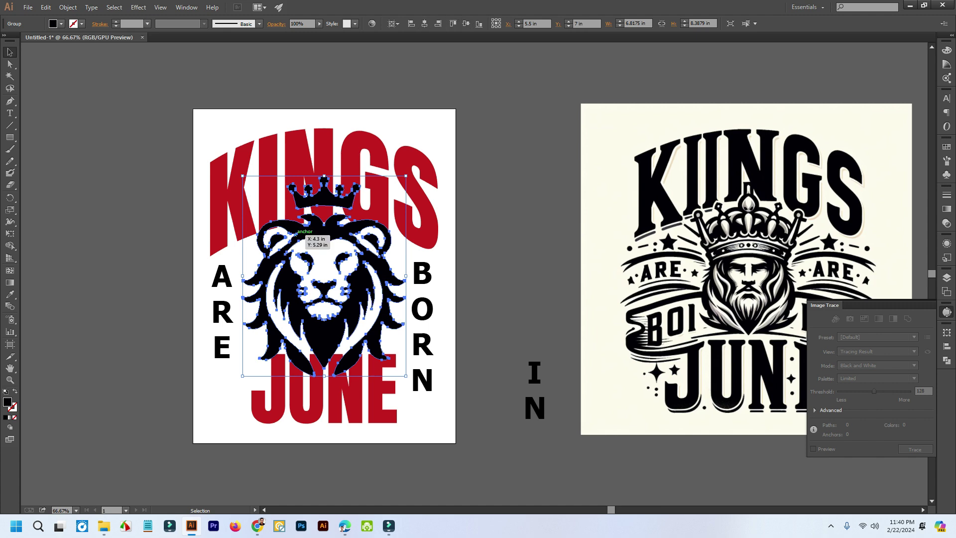
key("ctrl+shift+a")
key("ctrl+z")
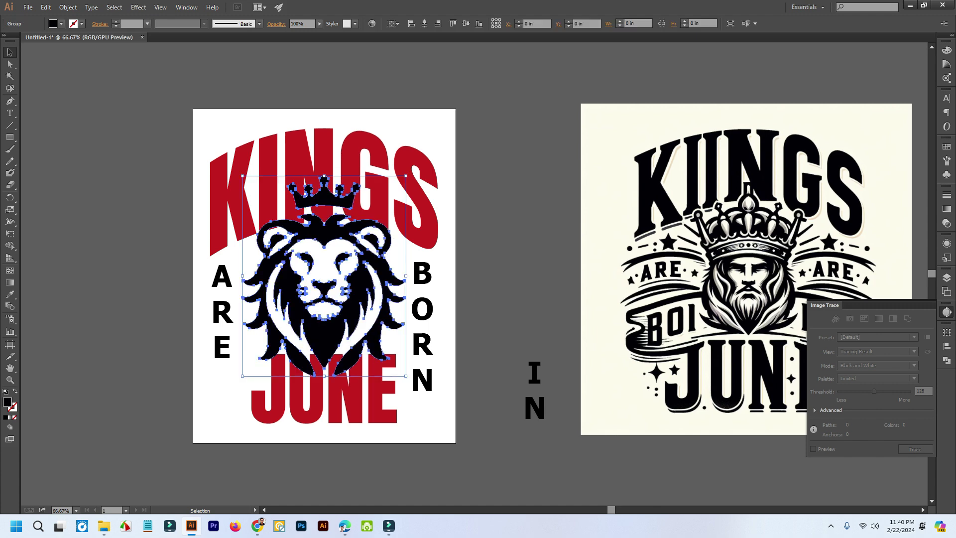
left_click_drag(341, 224, 116, 221)
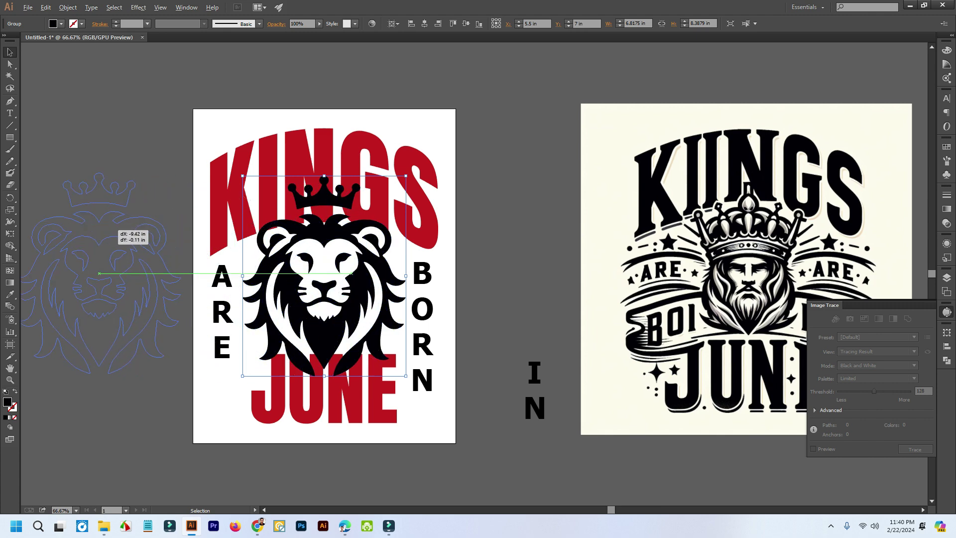
scroll(220, 221, "left", 3)
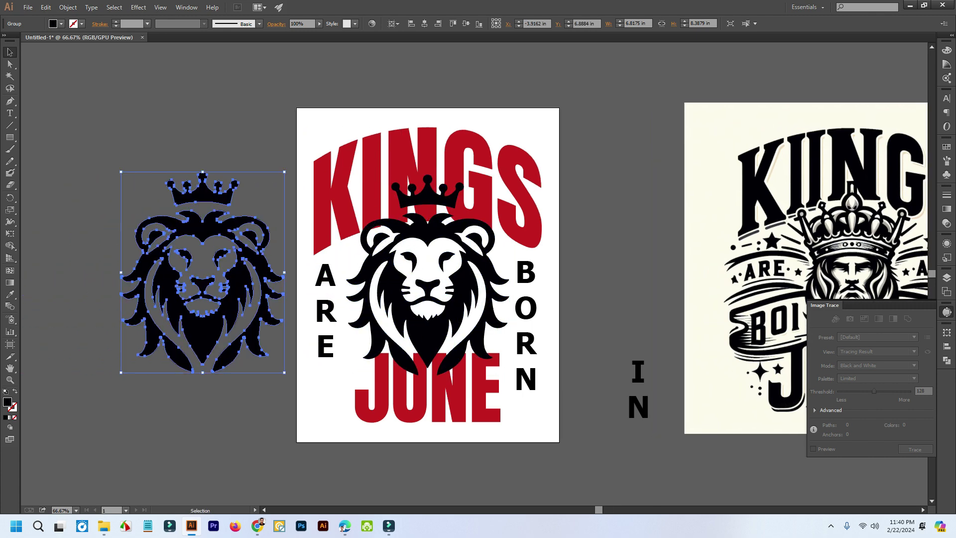
Step: Fill the duplicate lion with white sampled from the artboard and give it a 17 pt black stroke
key("i")
left_click(306, 211)
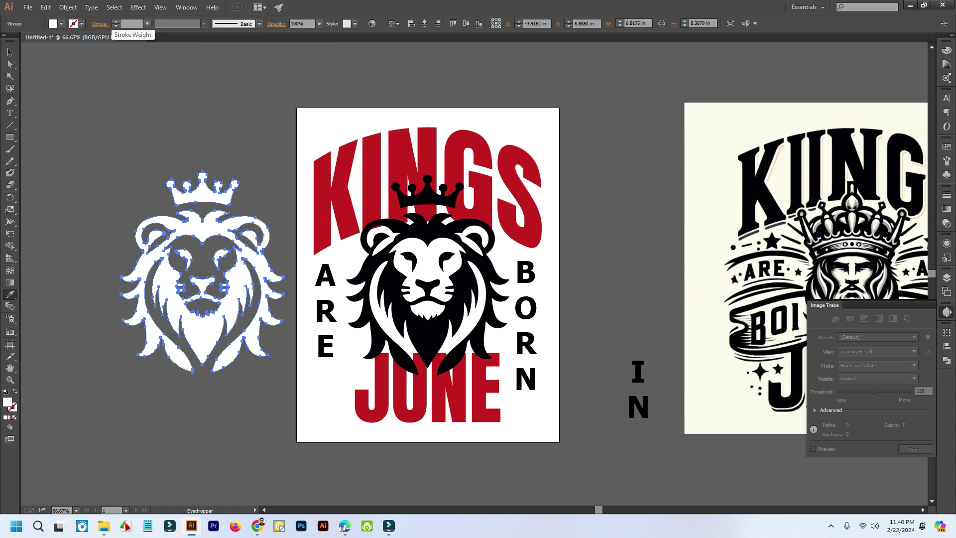
left_click(116, 22)
left_click(116, 21)
left_click(116, 21)
left_click(116, 22)
left_click(116, 21)
left_click(116, 21)
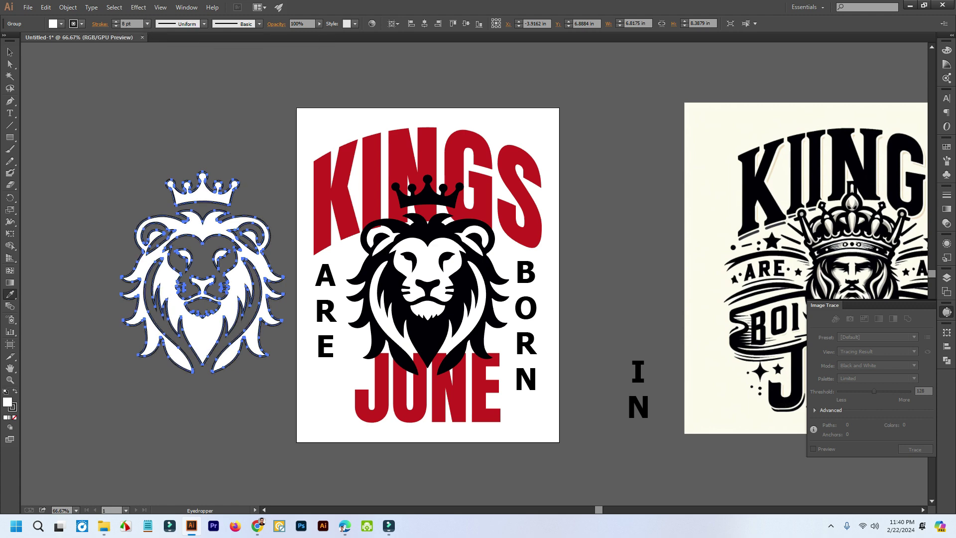
left_click(116, 21)
left_click(116, 21)
left_click(116, 21)
left_click(116, 21)
left_click(116, 21)
left_click(116, 22)
left_click(116, 21)
left_click(116, 22)
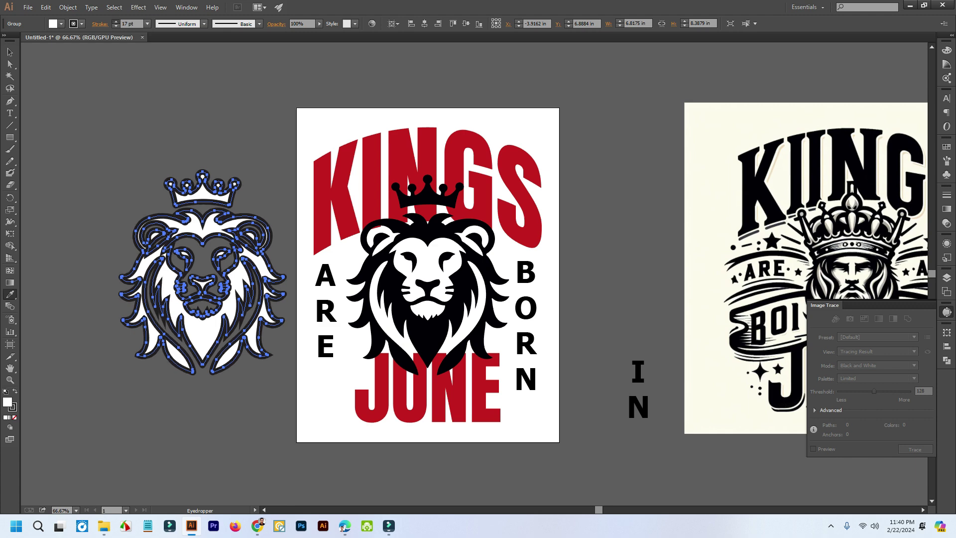
Step: Increase the duplicate lion's stroke weight to 23 pt
left_click(116, 21)
left_click(116, 22)
left_click(116, 22)
left_click(116, 21)
left_click(116, 22)
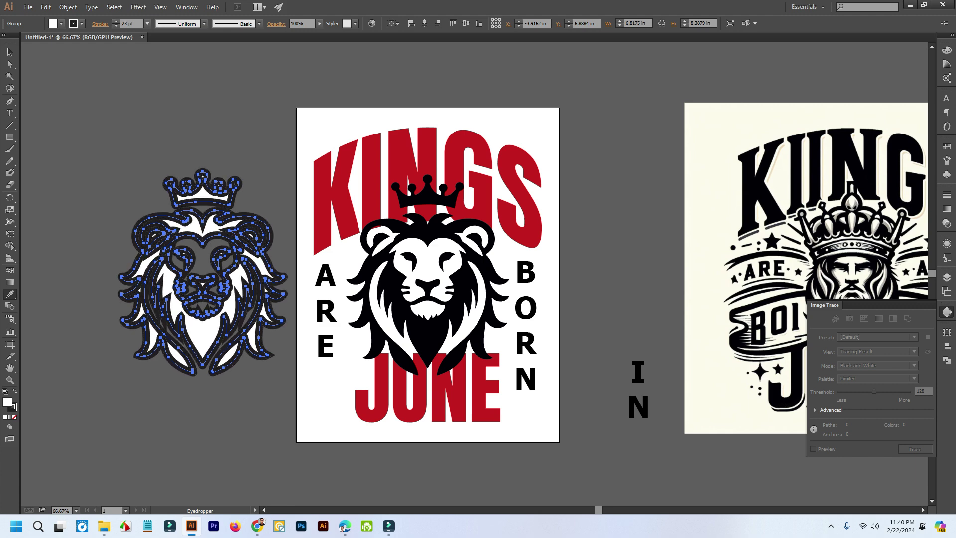
Step: Change the duplicate lion's stroke color to white, hex FFFFFF, and deselect it
double_click(14, 409)
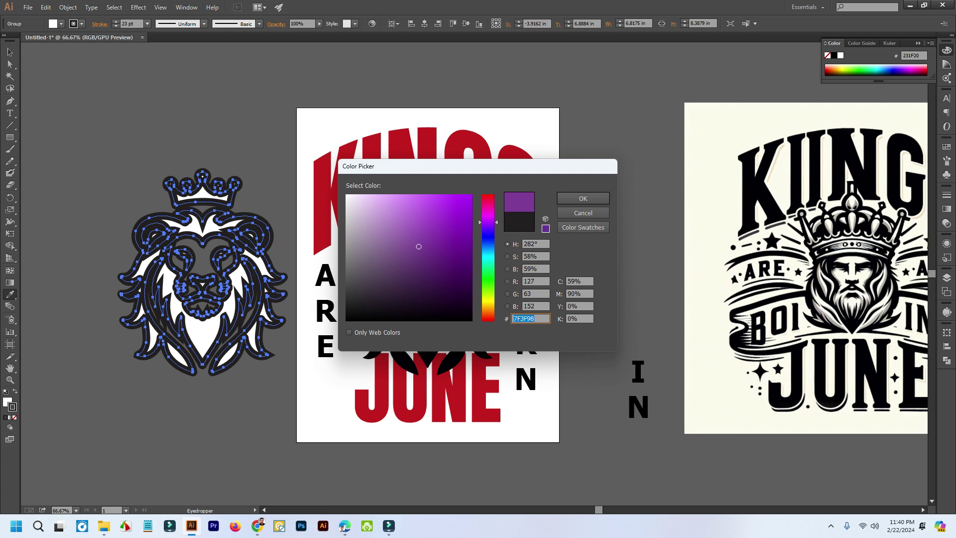
type("ffffff")
key("Return")
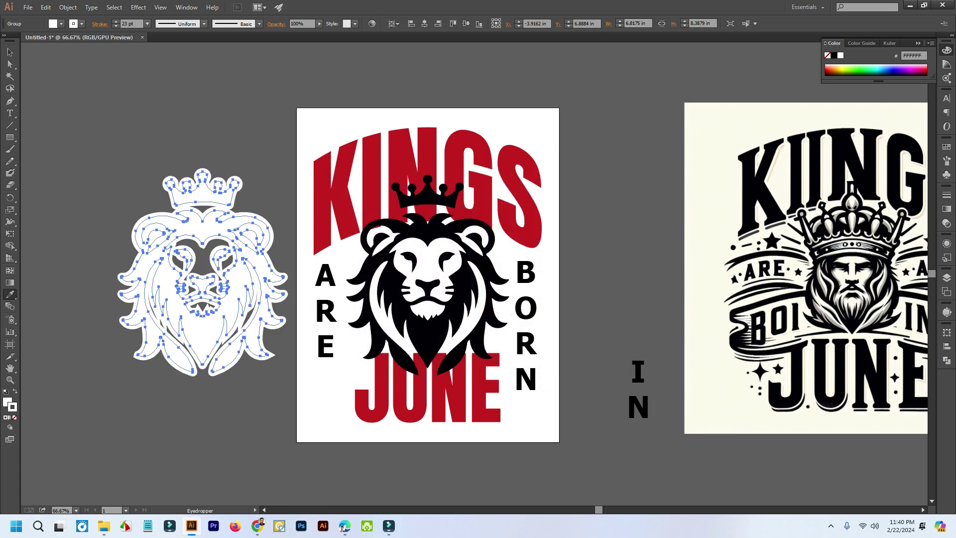
left_click(10, 52)
left_click(120, 137)
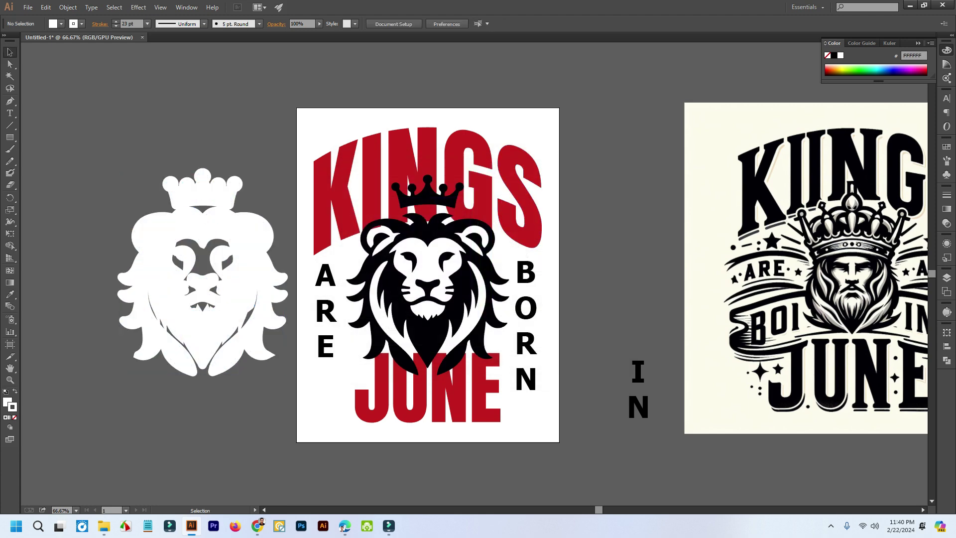
Step: Center the white duplicate lion horizontally and vertically on the artboard, over the black crowned lion
left_click(208, 199)
left_click_drag(208, 199, 179, 198)
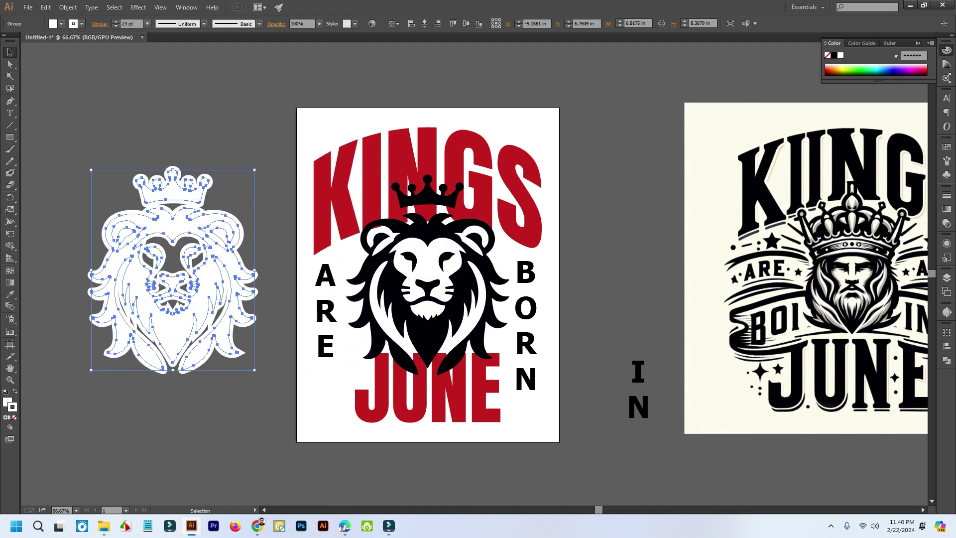
left_click(425, 24)
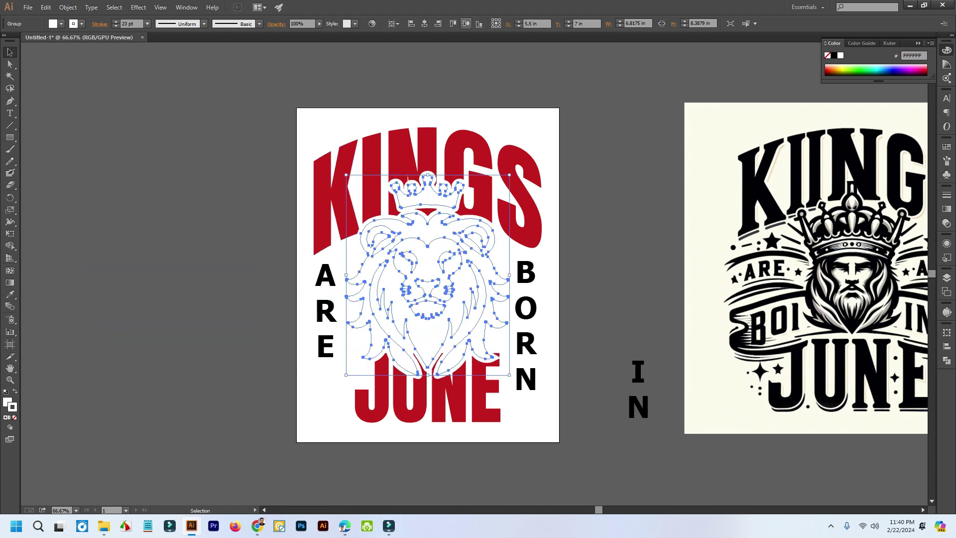
left_click(465, 23)
Step: Try sending the white lion to the very back of the artwork's stacking order
right_click(431, 254)
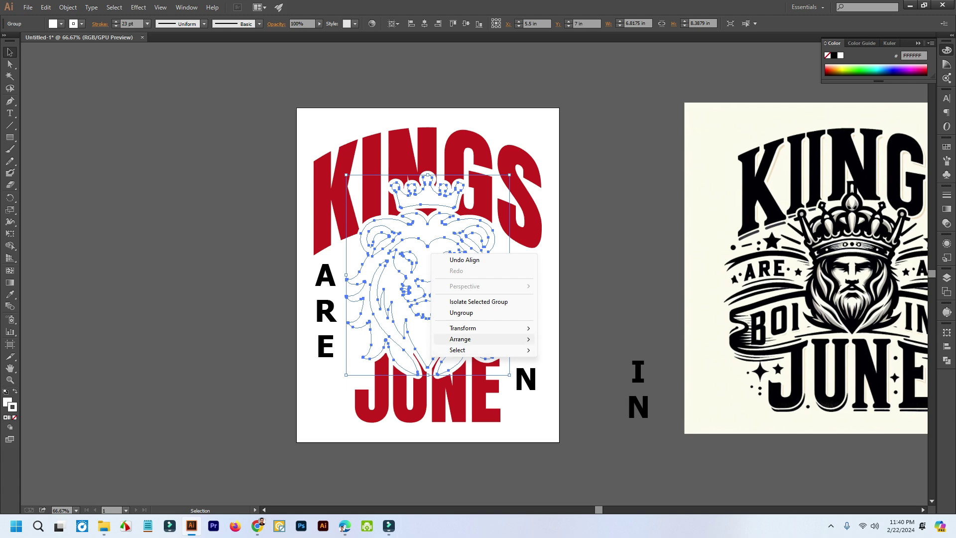
mouse_move(478, 339)
left_click(573, 361)
key("ctrl+shift+a")
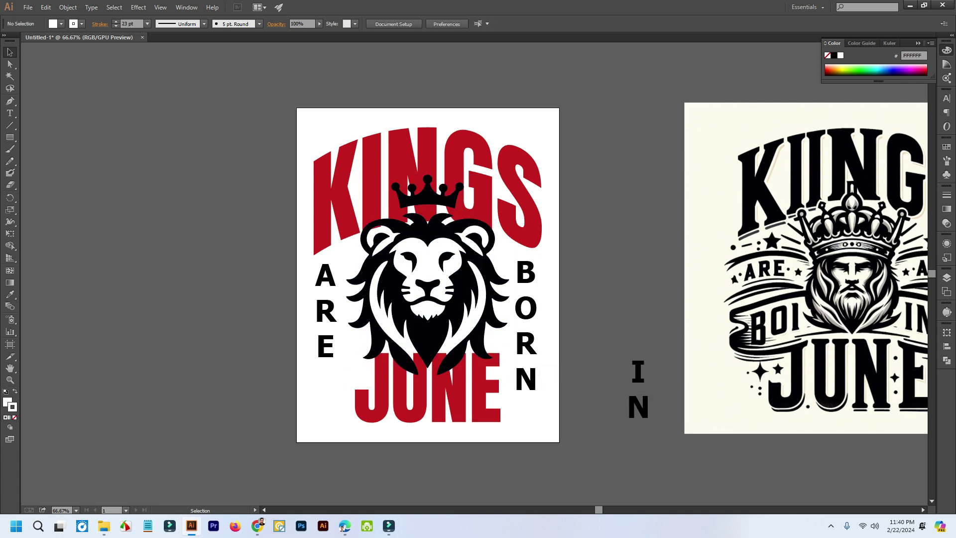
key("a")
key("v")
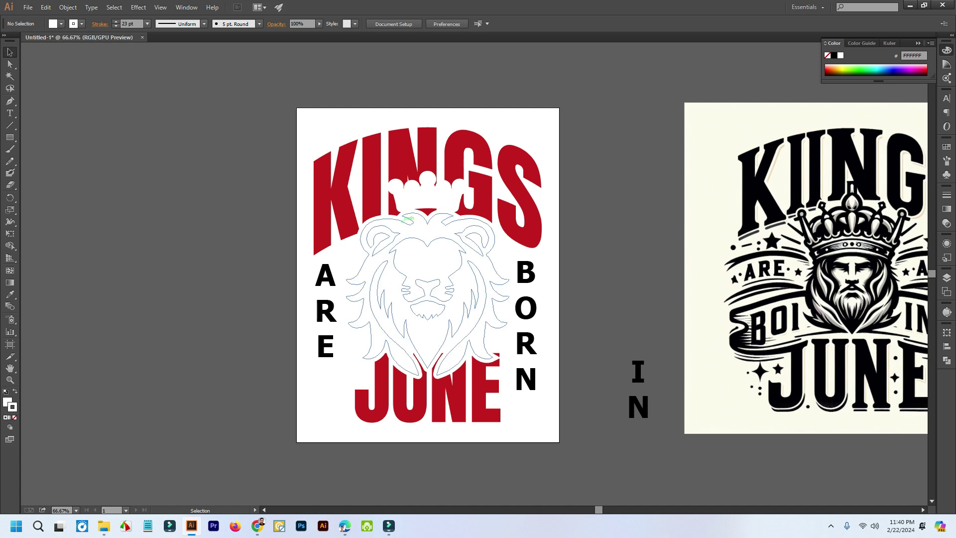
Step: Send the white lion backward so it sits behind the black lion but in front of the red lettering
right_click(402, 223)
mouse_move(463, 330)
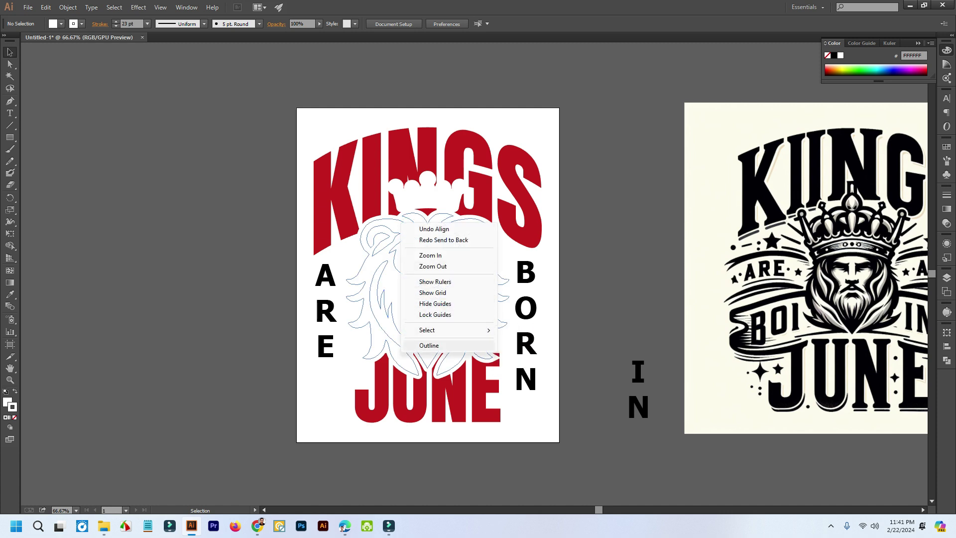
left_click(413, 220)
left_click(412, 222)
right_click(406, 233)
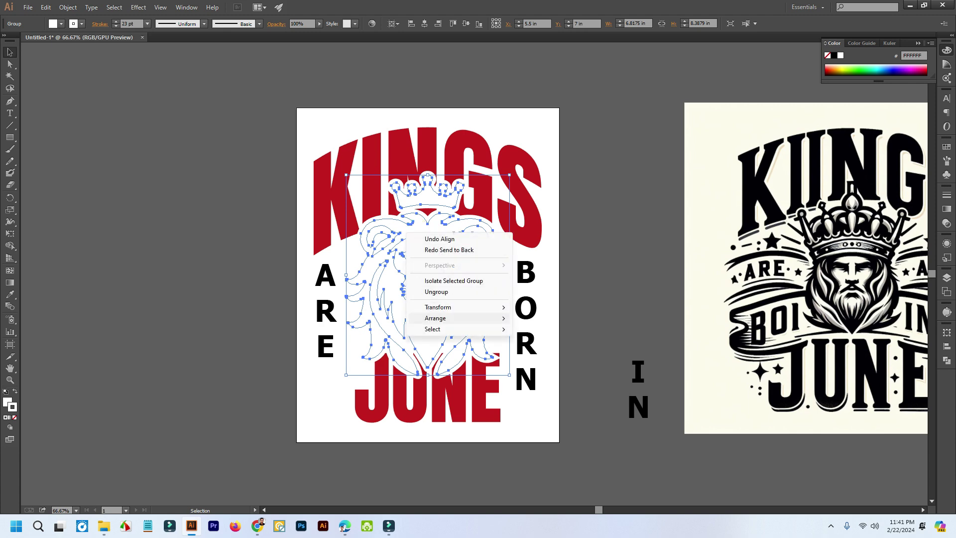
mouse_move(438, 318)
left_click(548, 339)
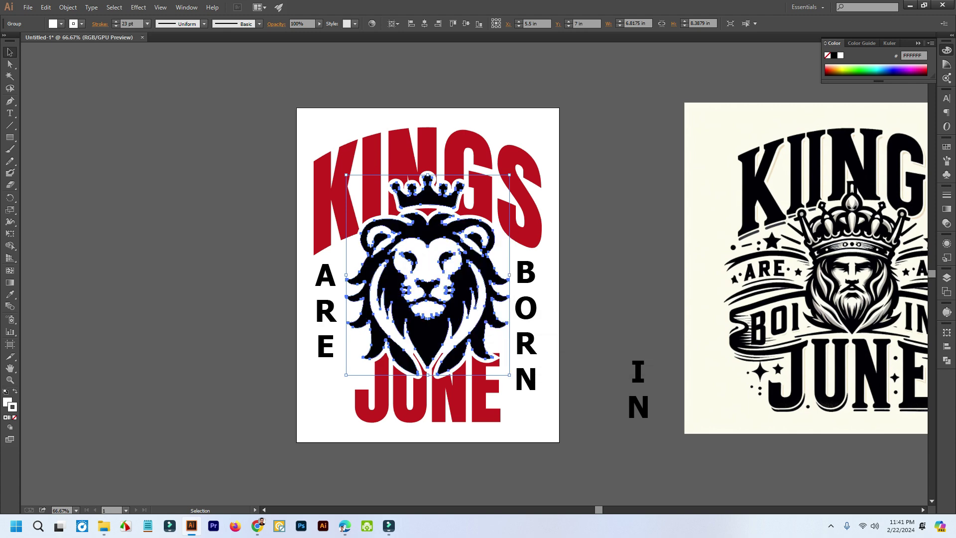
key("ctrl+shift+a")
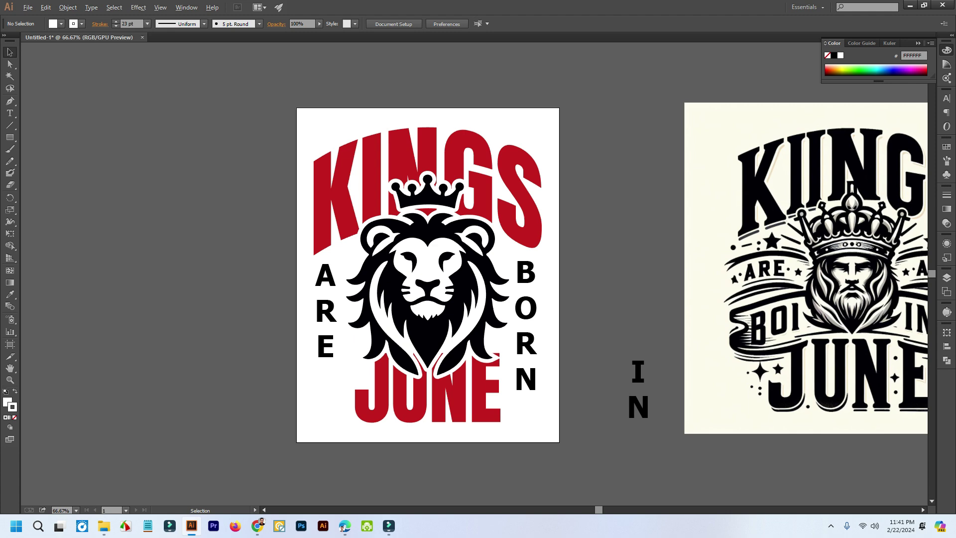
Step: Move the whole design, including KINGS, ARE, BORN, JUNE and both lions, off the artboard onto the gray canvas beside it
scroll(640, 232, "up", 1)
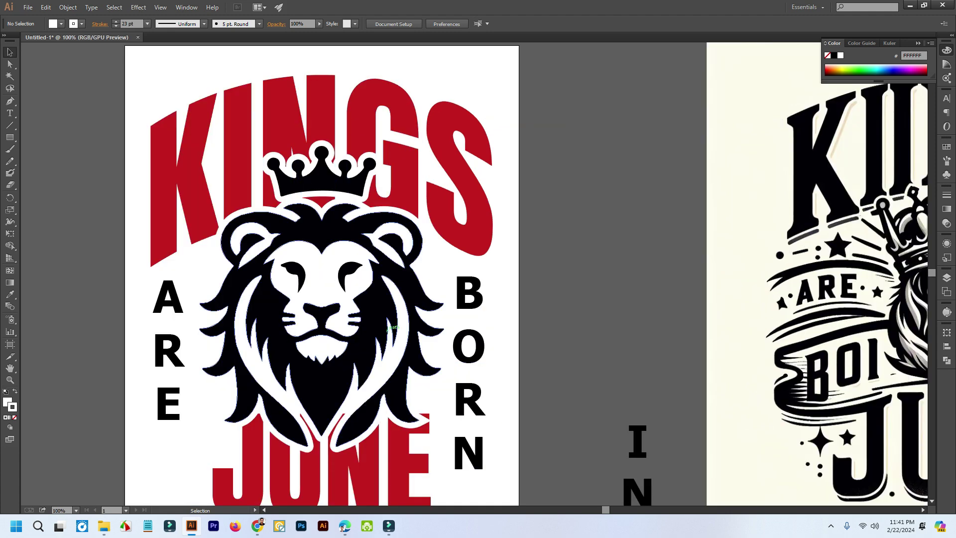
scroll(393, 329, "down", 1)
scroll(393, 328, "down", 1)
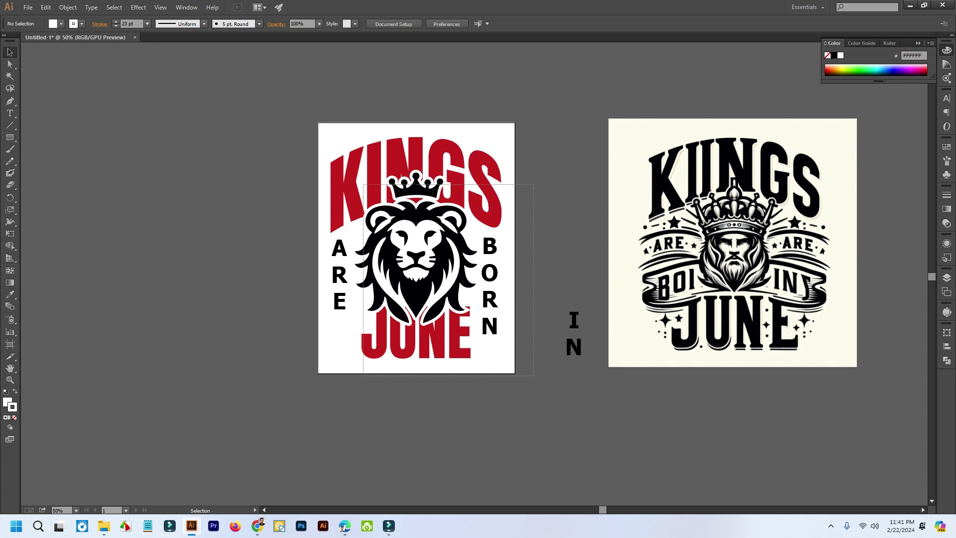
left_click(360, 172)
left_click_drag(361, 172, 141, 169)
key("ctrl+shift+a")
scroll(290, 218, "left", 5)
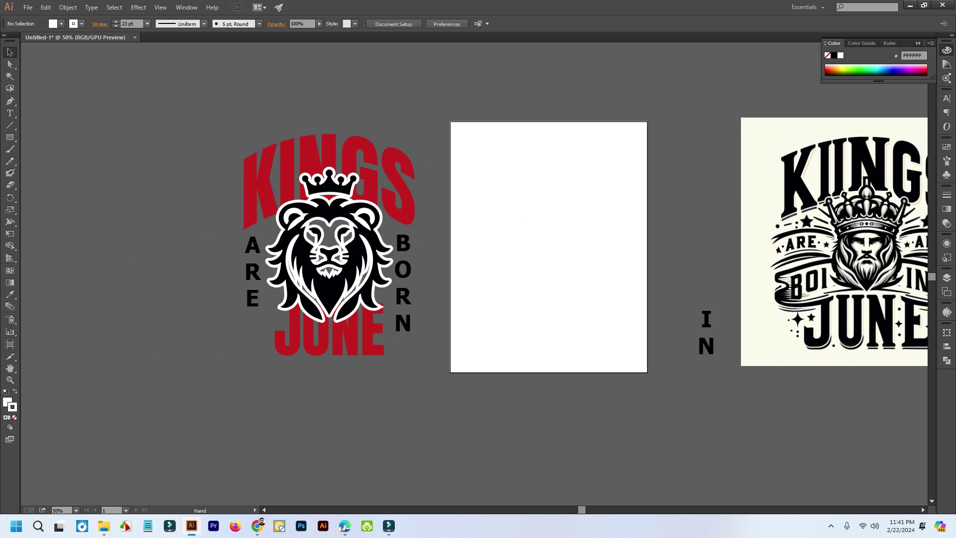
Step: Move the black crowned lion away from the design to the empty canvas, leaving the white lion on the lettering
scroll(290, 218, "up", 1)
scroll(420, 293, "up", 1)
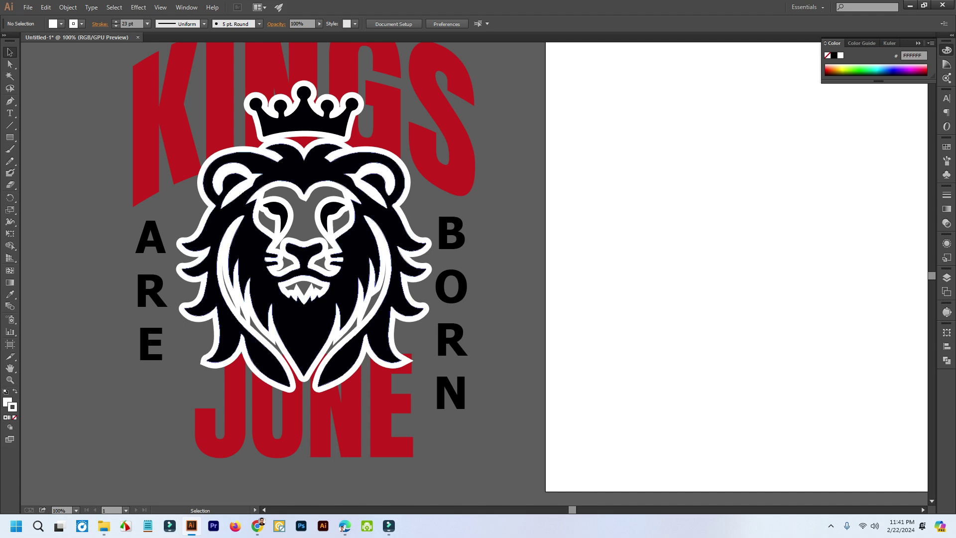
left_click(349, 271)
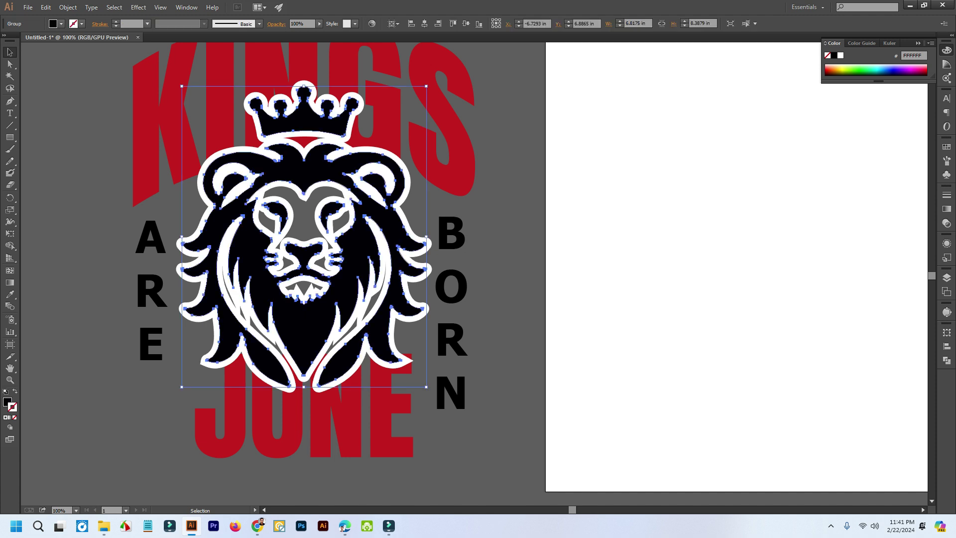
scroll(341, 238, "down", 1)
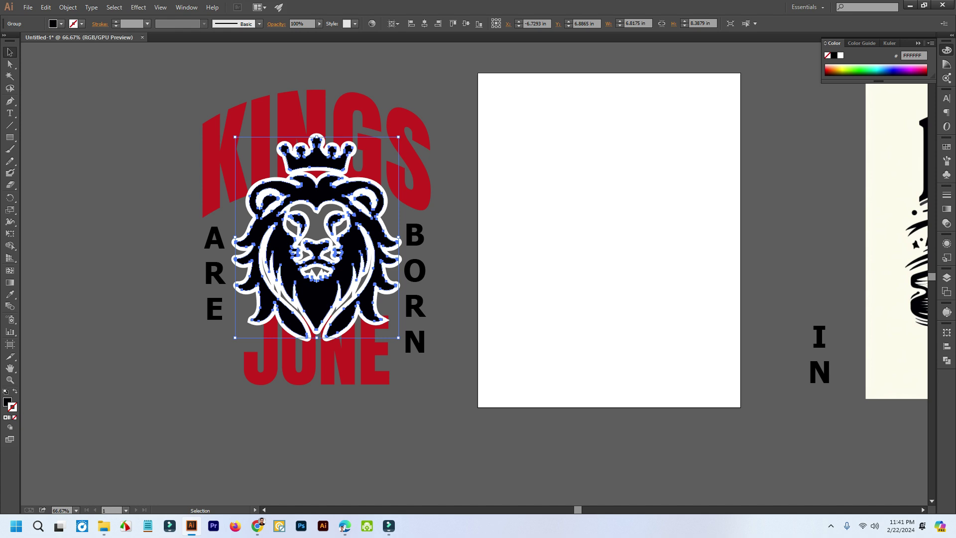
left_click_drag(383, 228, 107, 228)
key("ctrl+shift+a")
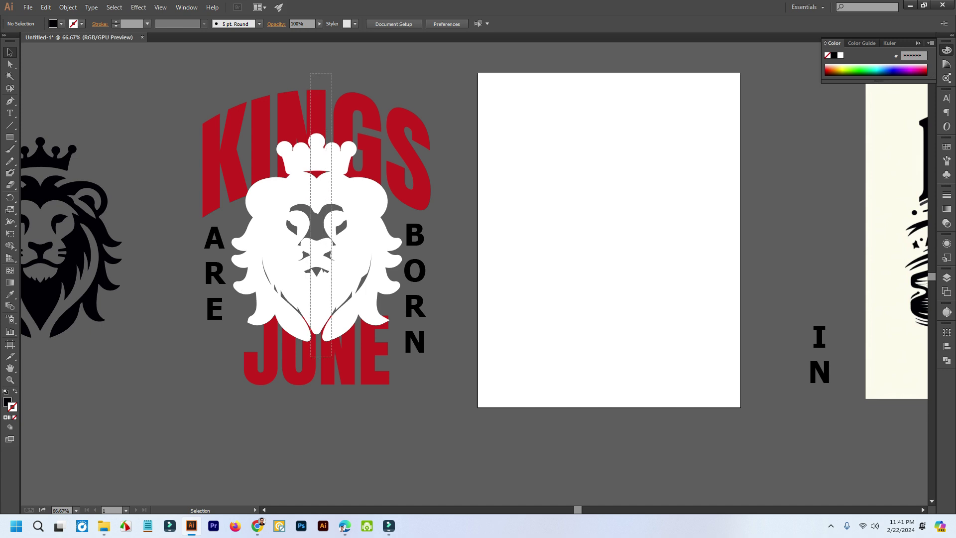
Step: Select the KINGS and JUNE lettering with the white lion and center them horizontally on the artboard
left_click(354, 299)
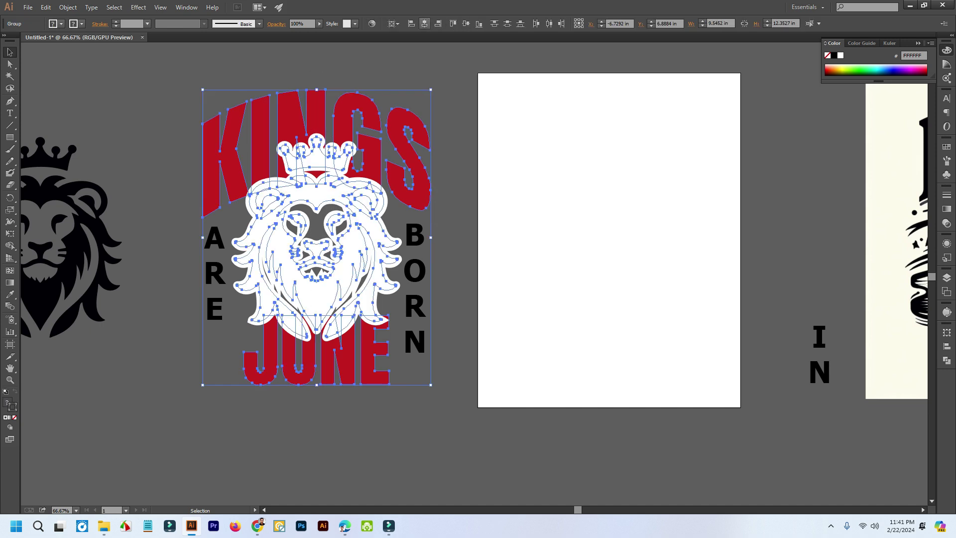
left_click(425, 24)
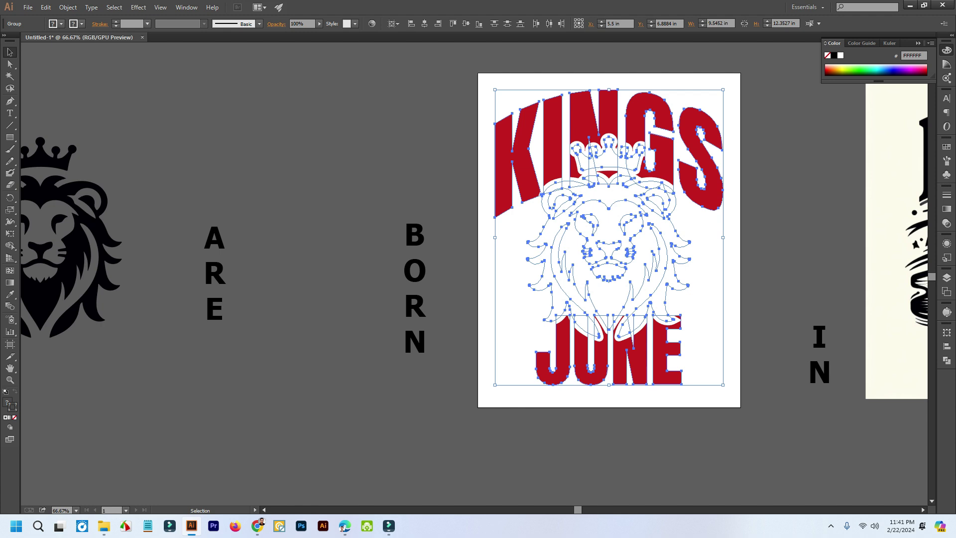
left_click(782, 214)
Step: Expand both the fill and the stroke of the white lion
left_click_drag(777, 214, 580, 231)
left_click(427, 249)
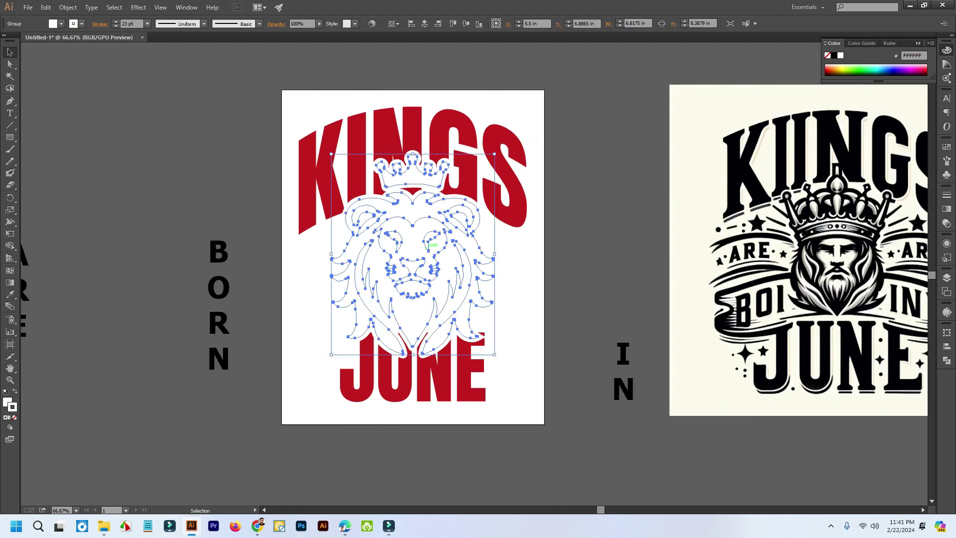
left_click(68, 7)
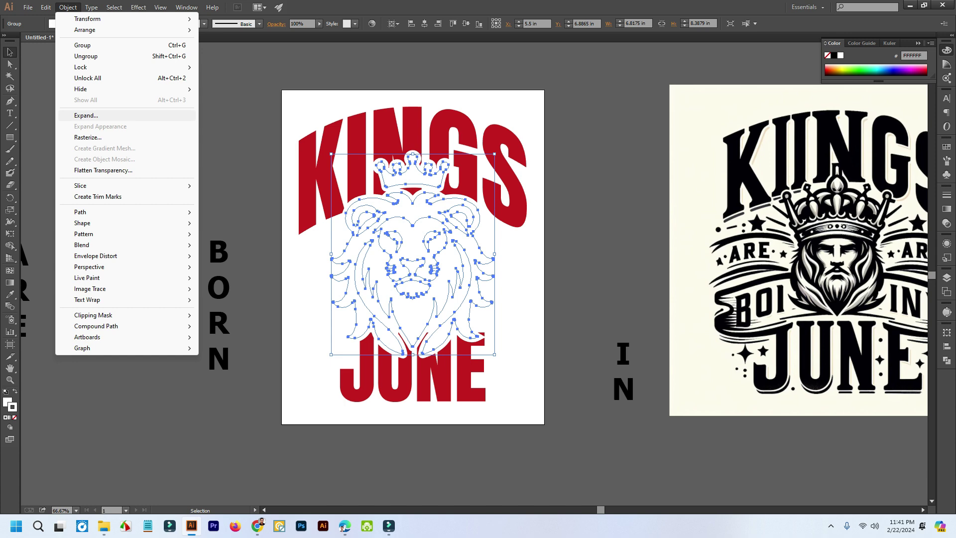
left_click(86, 115)
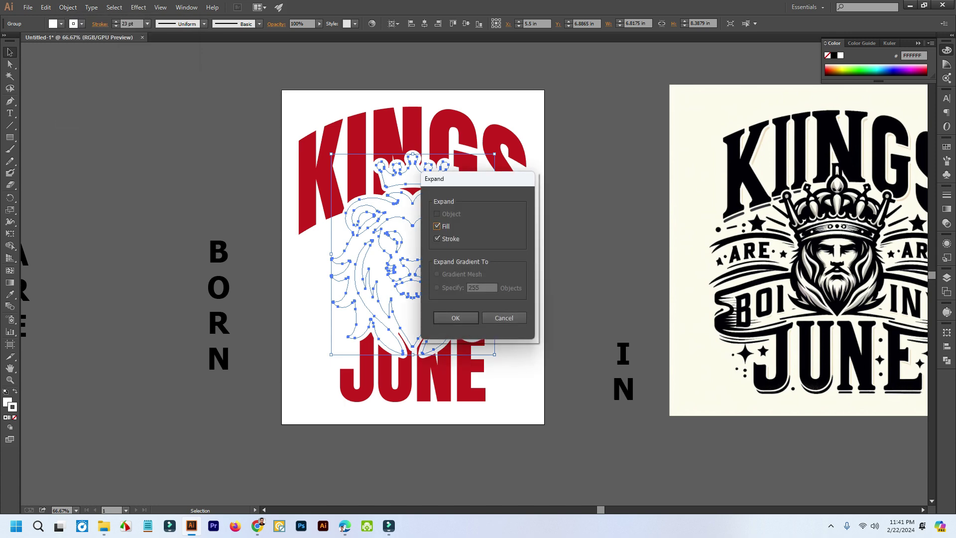
left_click(455, 317)
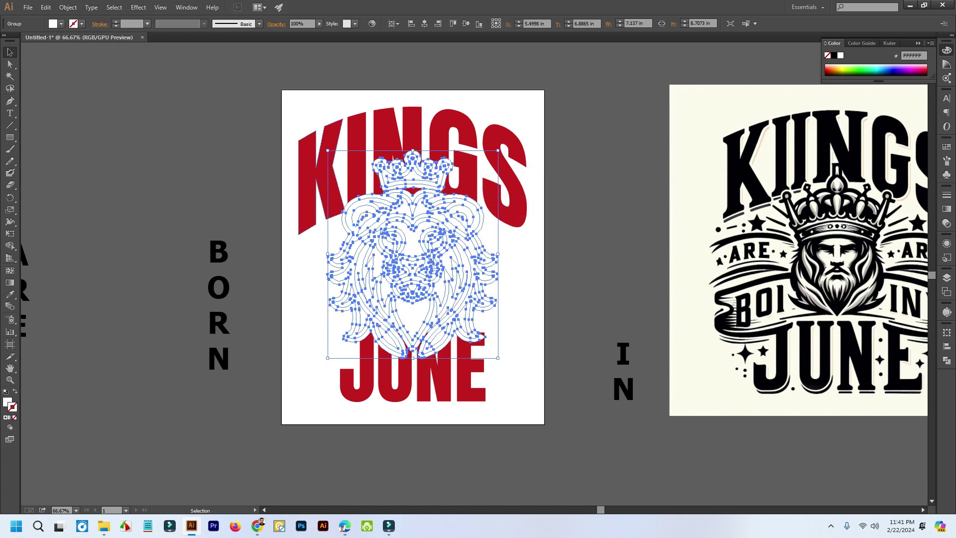
Step: Unite the expanded white lion's overlapping pieces into a single shape with Pathfinder
left_click(256, 186)
left_click(454, 253)
left_click(68, 7)
left_click(86, 115)
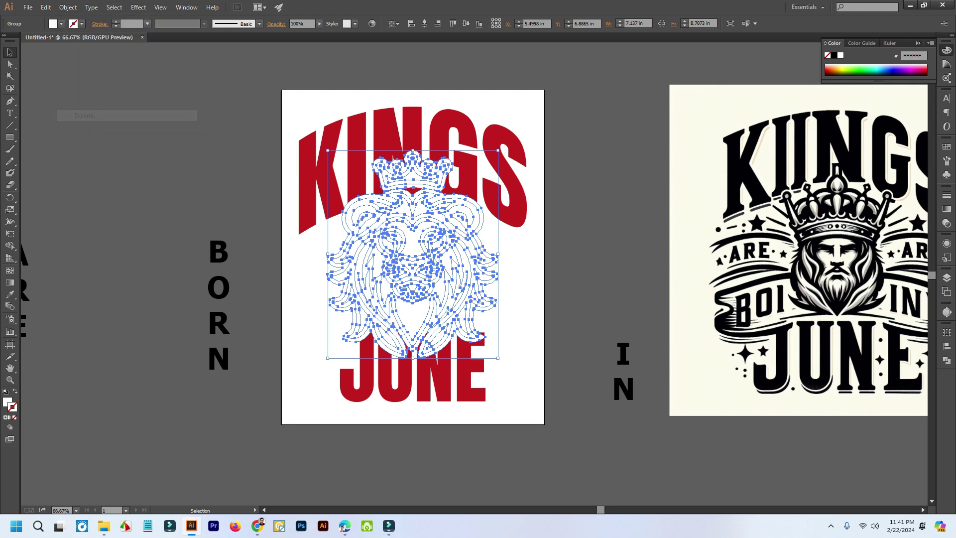
left_click(947, 360)
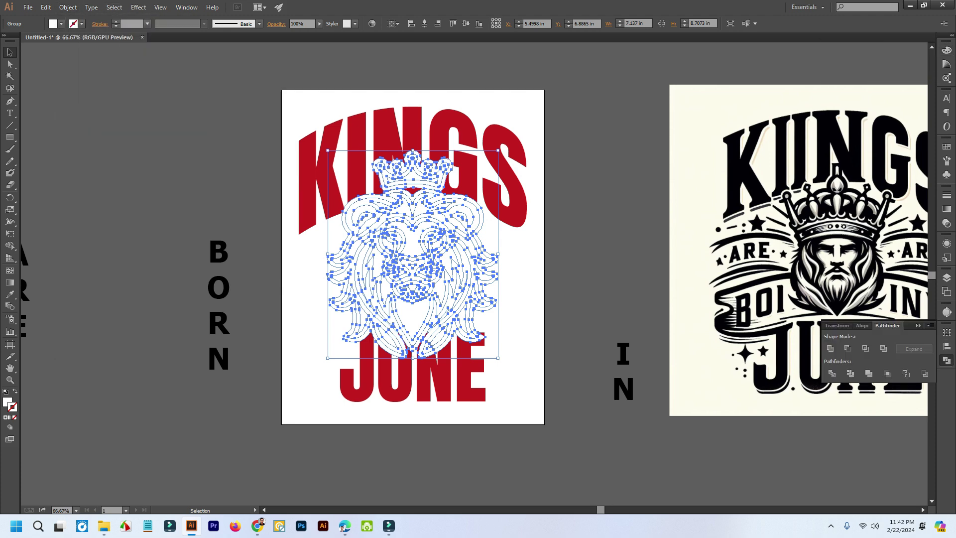
left_click(830, 348)
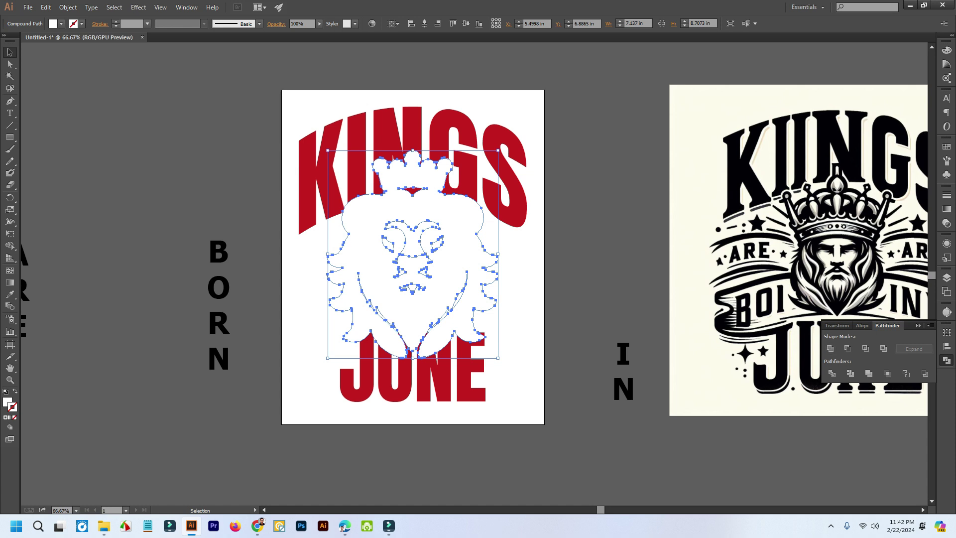
Step: Recolor the united lion silhouette black by sampling the BORN lettering with the Eyedropper
left_click(577, 256)
left_click(477, 232)
left_click(10, 294)
left_click(218, 296)
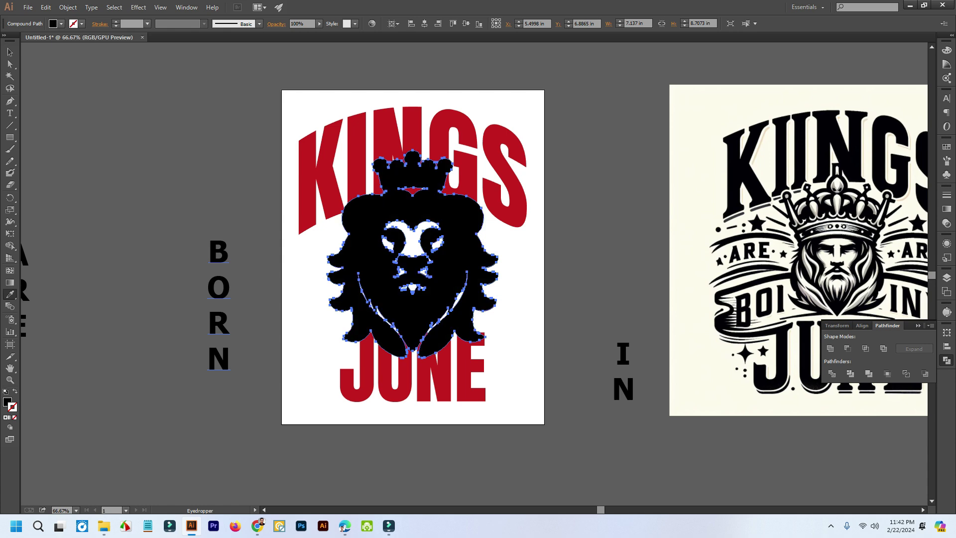
left_click(10, 52)
left_click(520, 309)
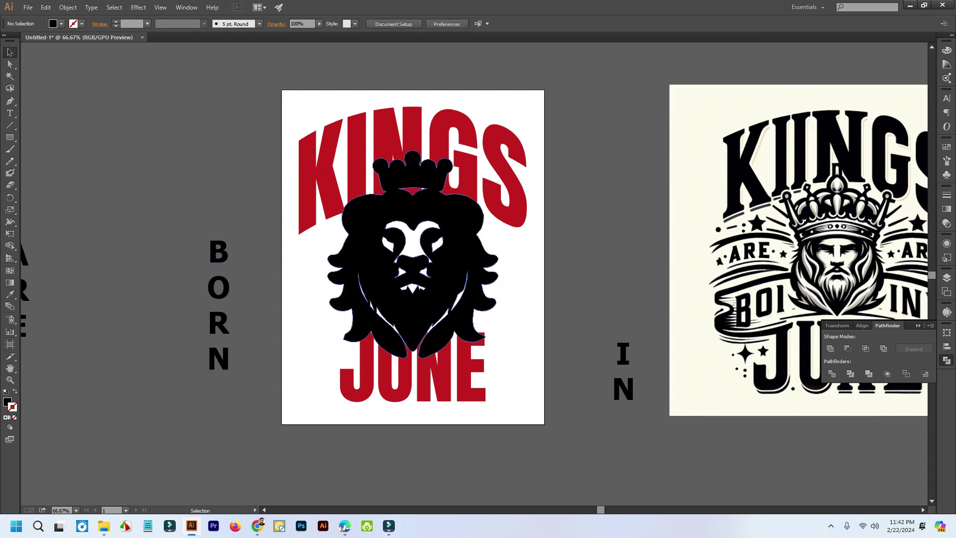
Step: Select the KINGS and JUNE lettering with the lion silhouette and remove the silhouette's main body with Shape Builder
scroll(520, 309, "up", 1)
scroll(487, 304, "down", 1)
left_click_drag(496, 423, 299, 131)
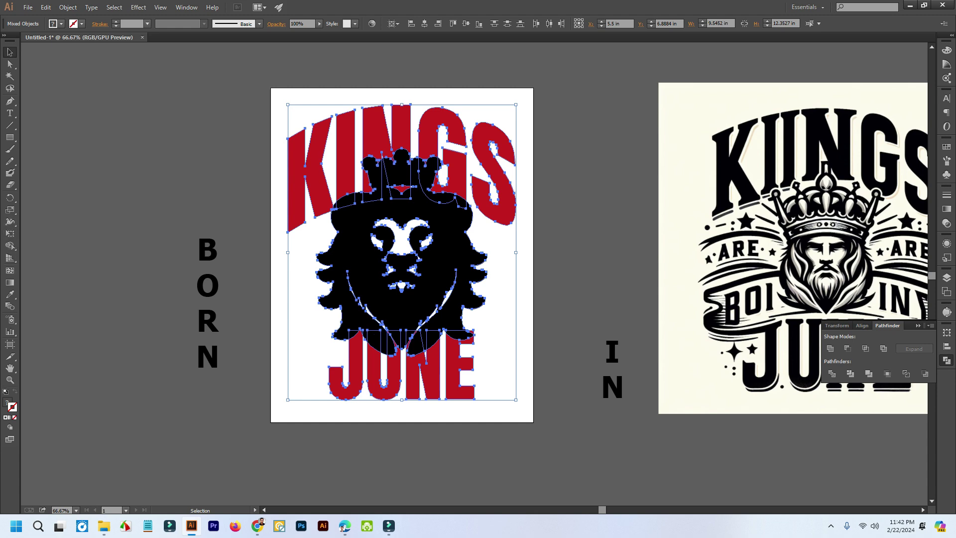
left_click(10, 245)
scroll(466, 296, "up", 1)
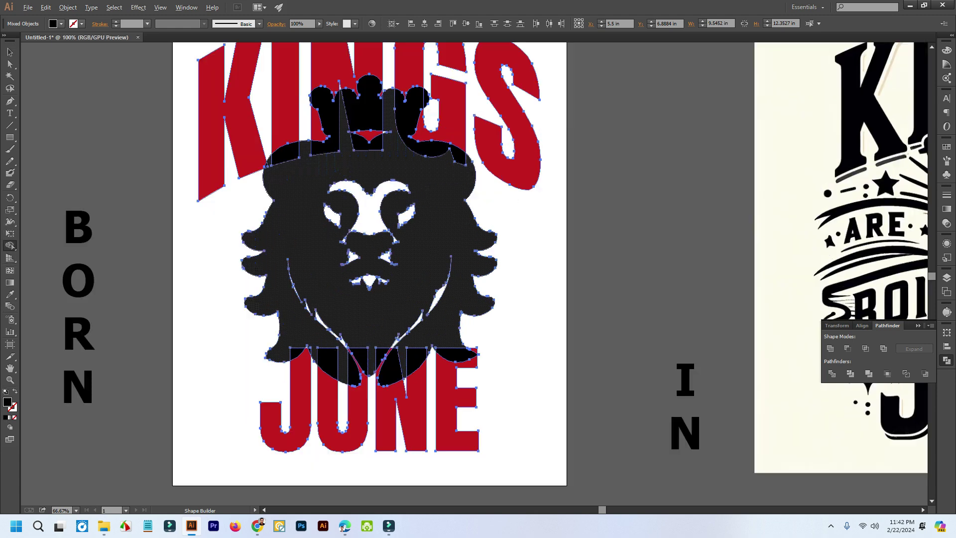
scroll(411, 219, "up", 1)
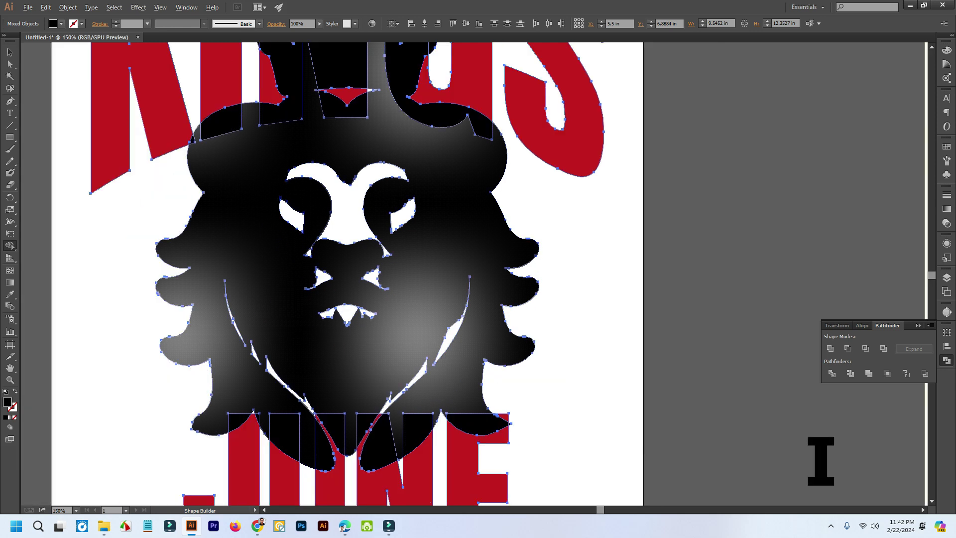
left_click(428, 165, "alt")
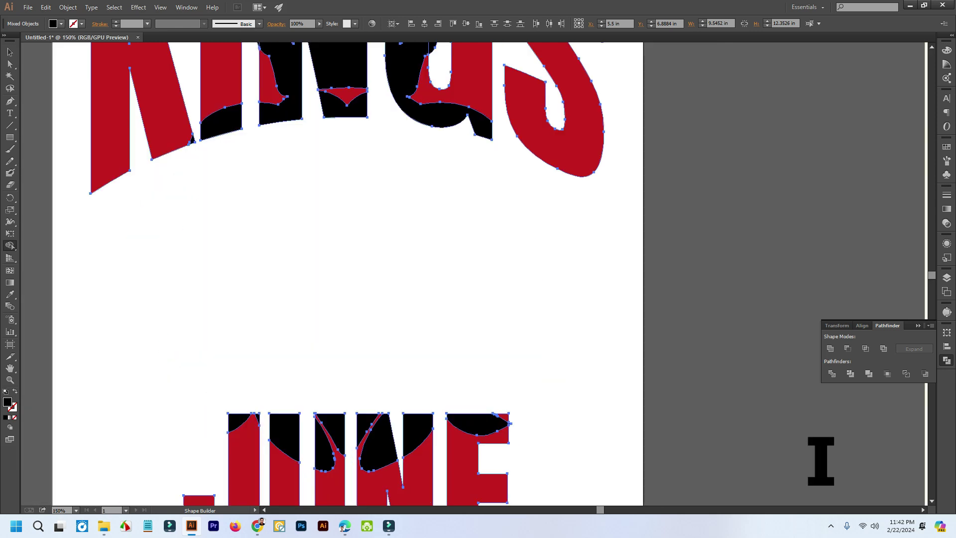
Step: Remove the remaining black crown and mane pieces overlapping the KINGS lettering with Shape Builder
scroll(427, 129, "up", 3)
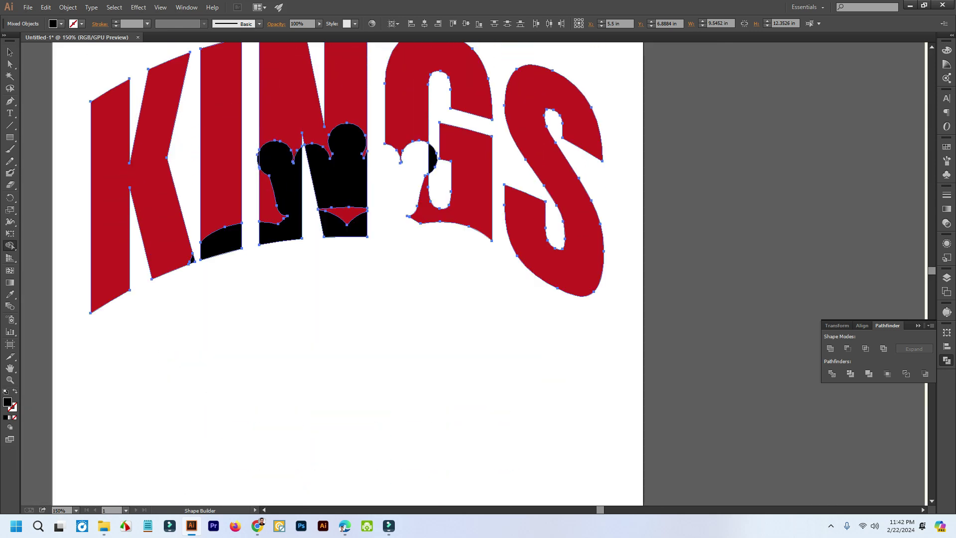
left_click(344, 170, "alt")
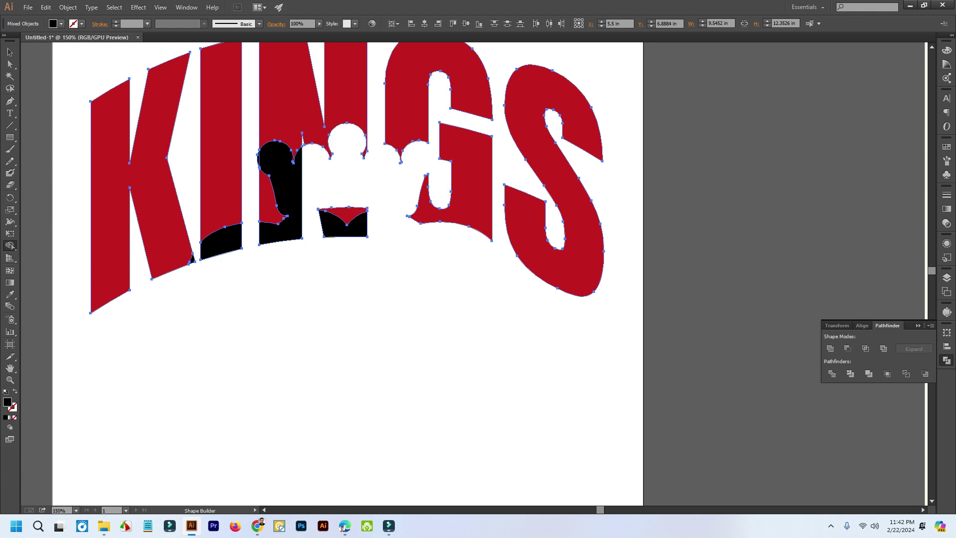
left_click(349, 226, "alt")
left_click(287, 244, "alt")
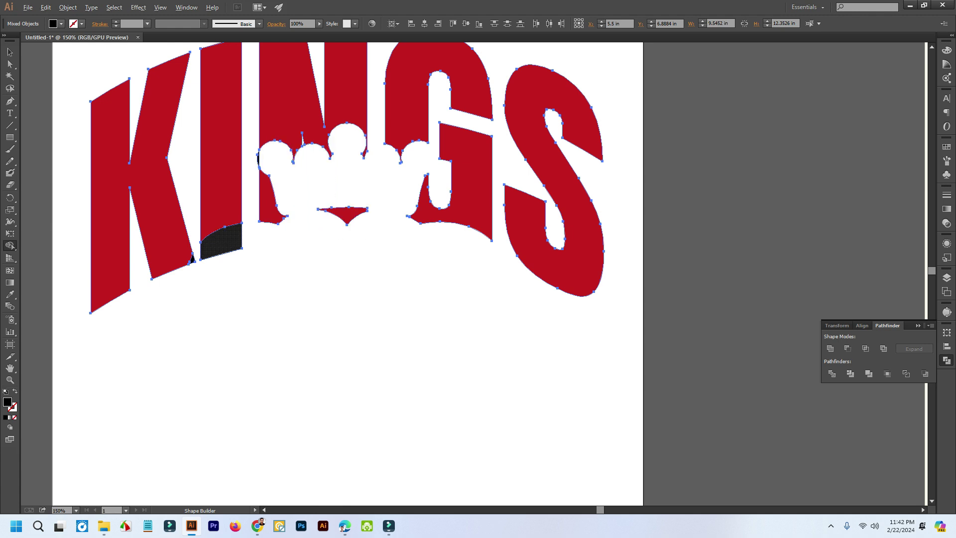
left_click(221, 242, "alt")
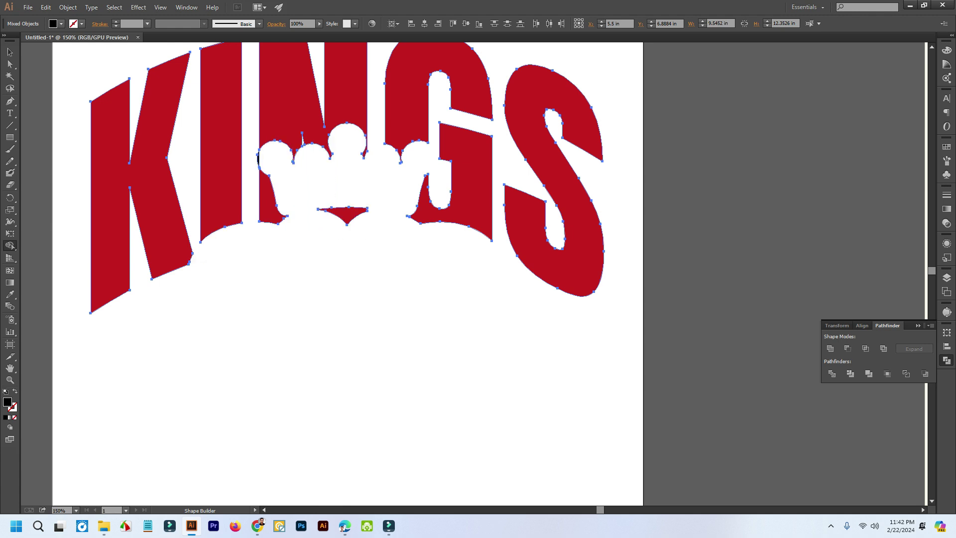
scroll(272, 177, "up", 5)
left_click(194, 82, "alt")
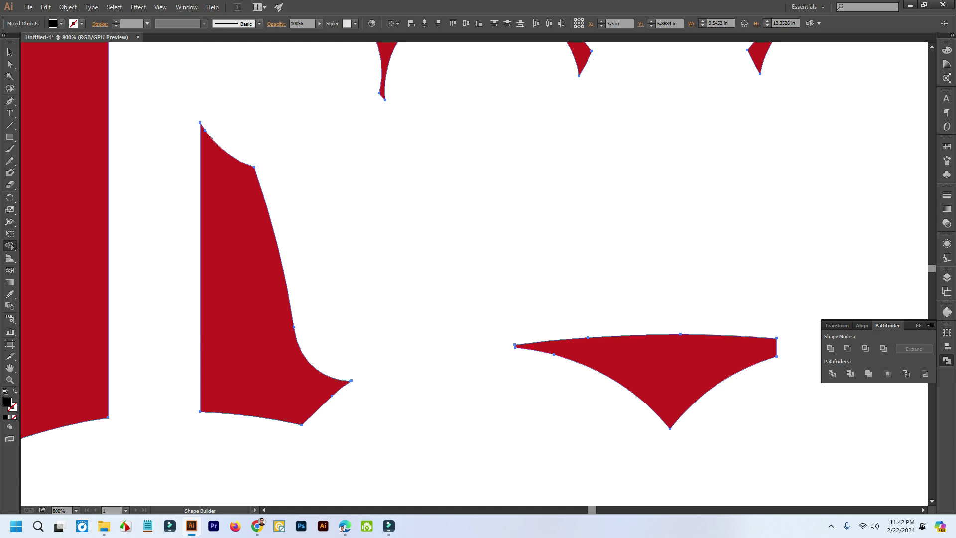
Step: Remove the black lion mane pieces overlapping the tops of the JUNE letters with Shape Builder
scroll(320, 125, "down", 5, "alt")
scroll(321, 126, "down", 6)
scroll(384, 274, "down", 2)
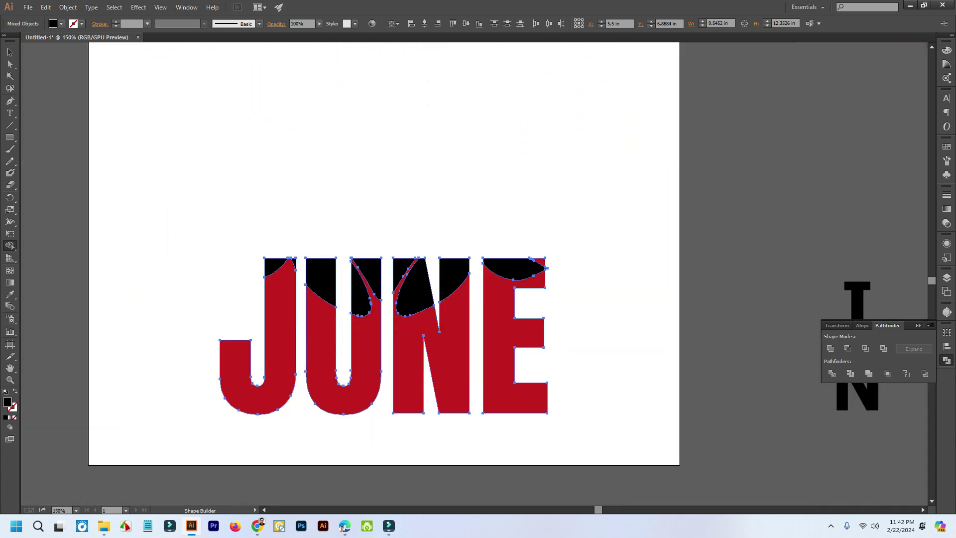
left_click(371, 265, "alt")
left_click(402, 264, "alt")
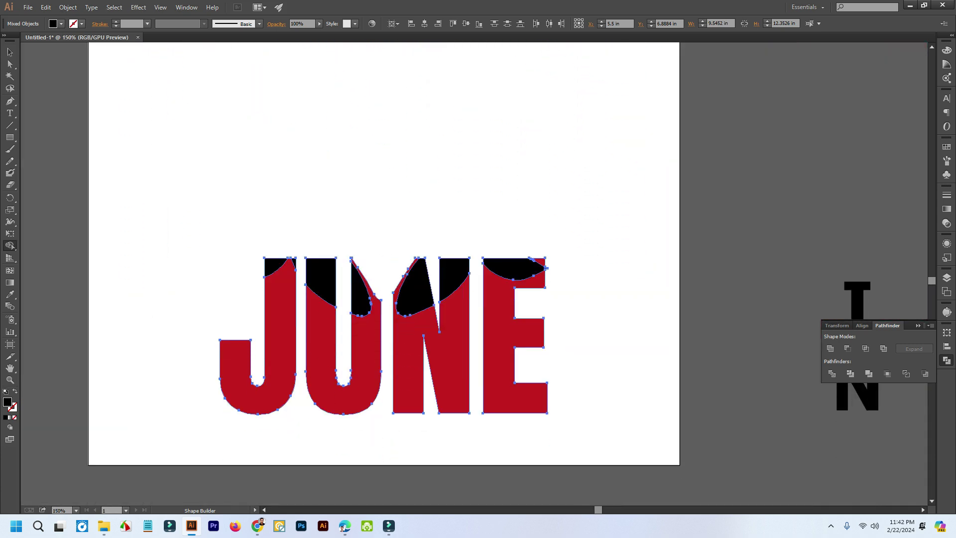
left_click(416, 281, "alt")
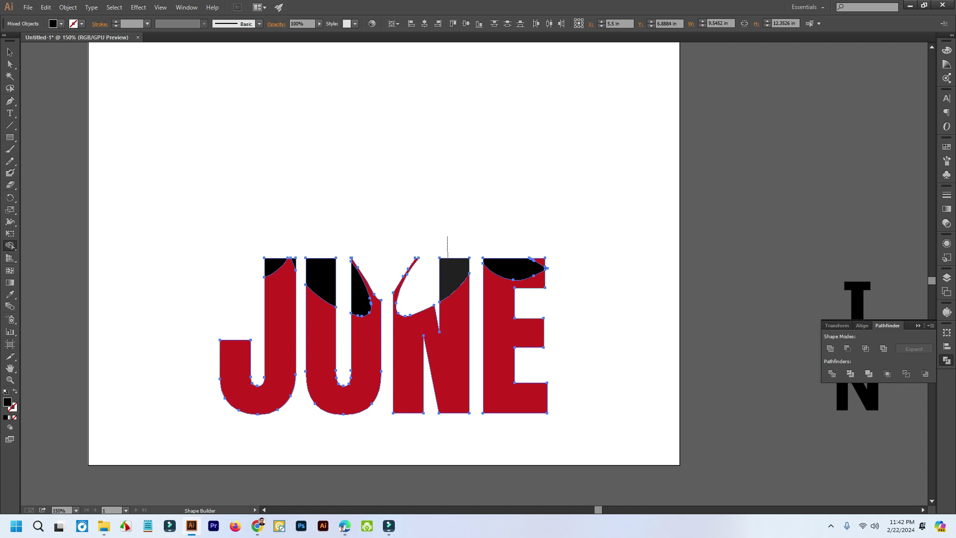
left_click(451, 274, "alt")
left_click(513, 268, "alt")
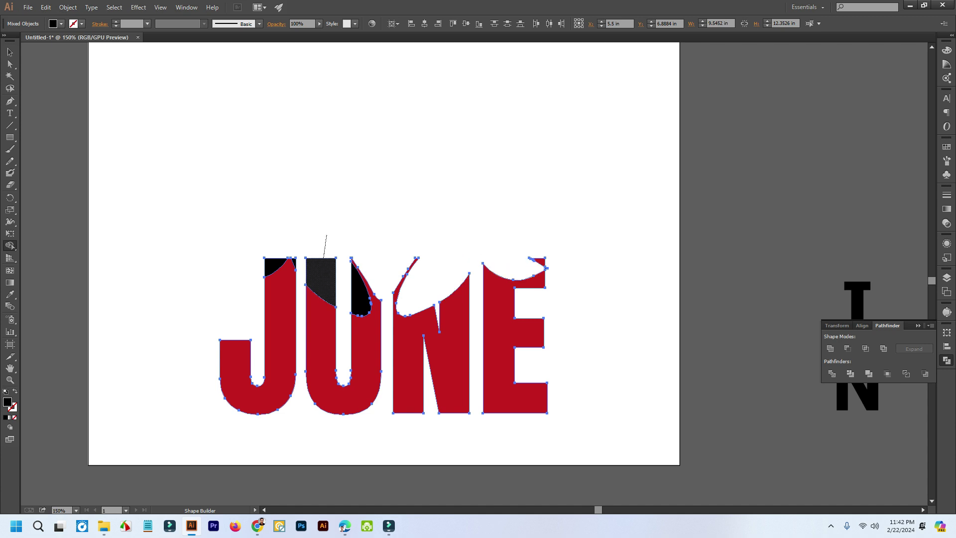
left_click(321, 279, "alt")
left_click(361, 291, "alt")
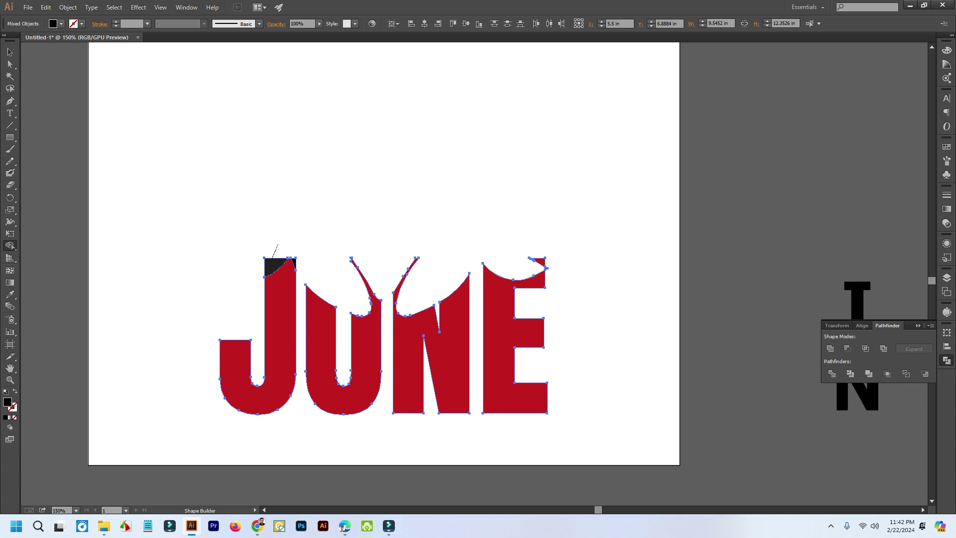
left_click(273, 264, "alt")
Step: Center the detailed black lion horizontally on the artboard, inside the gap cut from the lettering
key("ctrl+minus")
key("ctrl+minus")
key("ctrl+minus")
key("ctrl+minus")
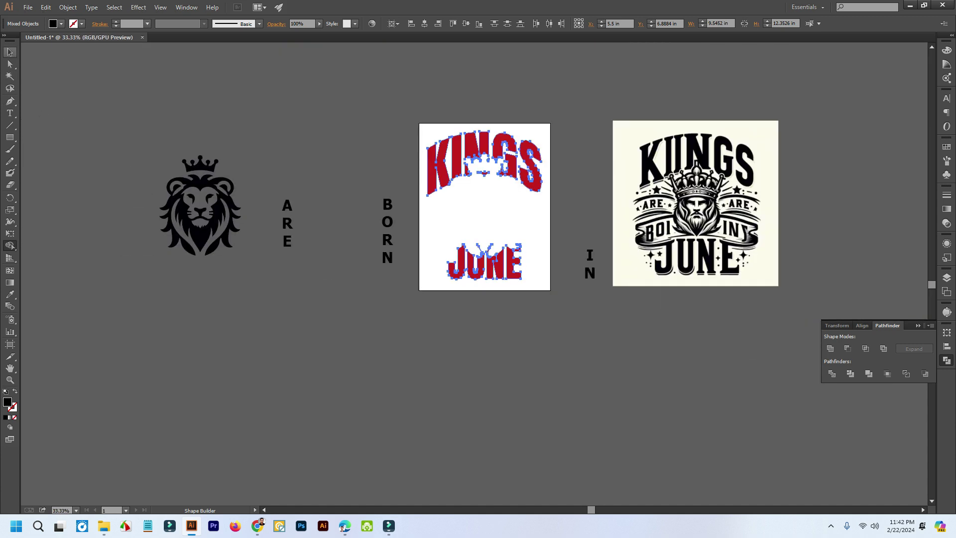
left_click(10, 53)
left_click(120, 102)
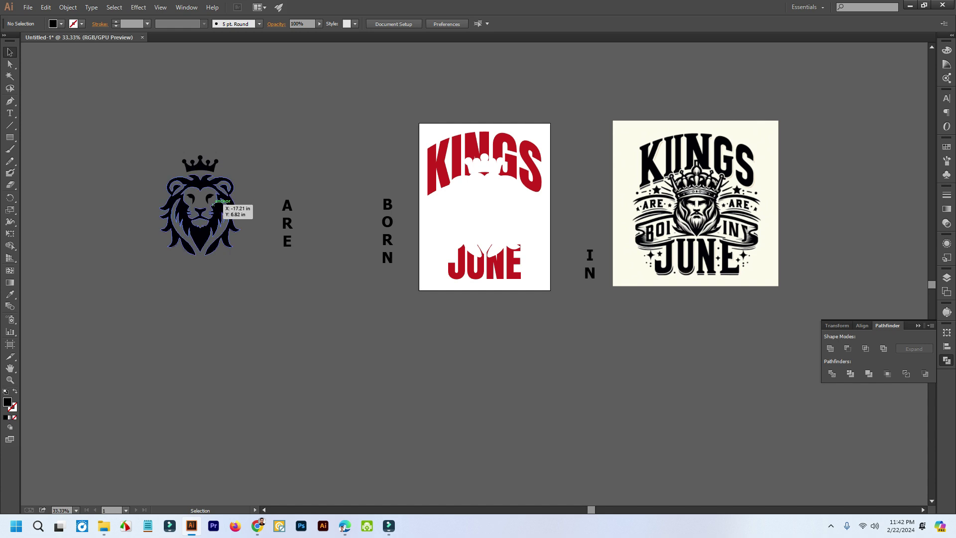
left_click(222, 202)
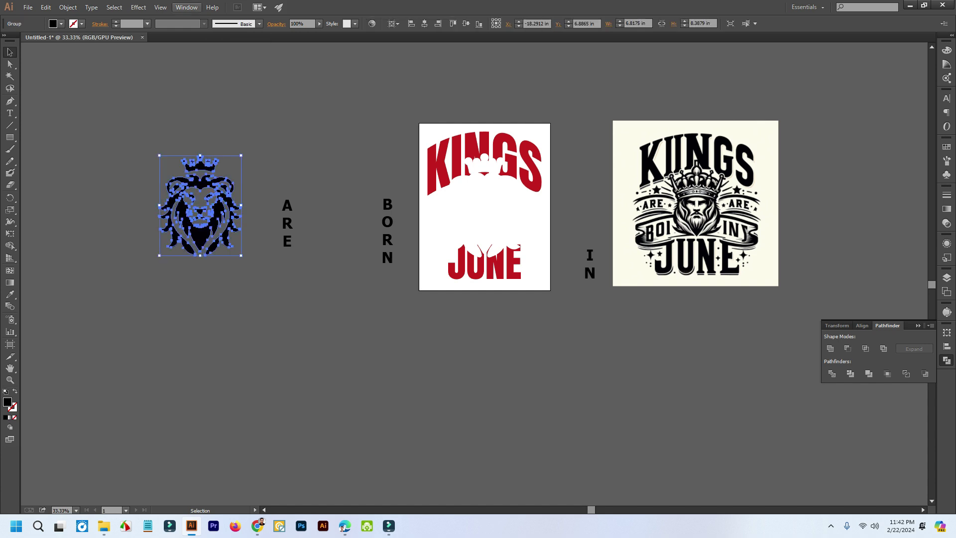
left_click(424, 23)
left_click(465, 23)
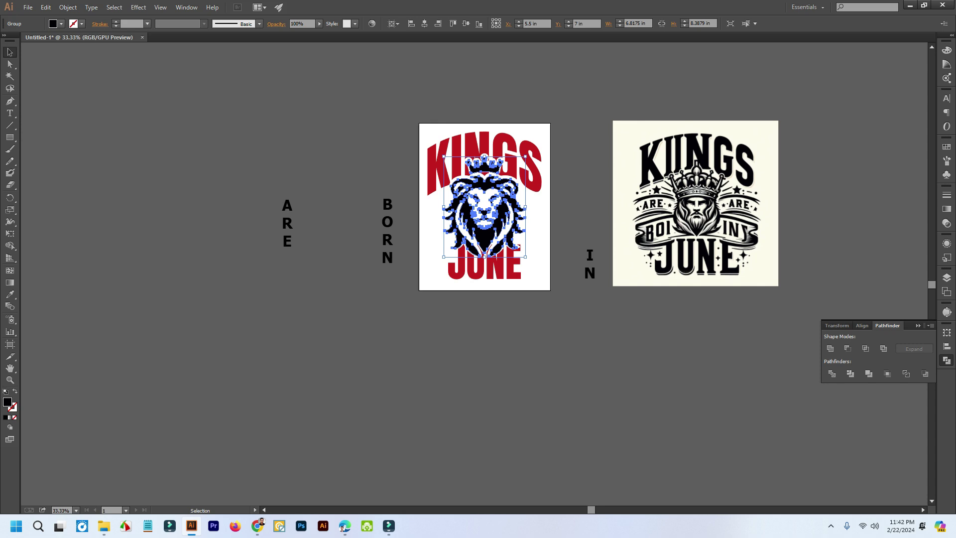
left_click(552, 125)
Step: Delete the small leftover black fragment beside the E of JUNE
scroll(553, 124, "up", 2)
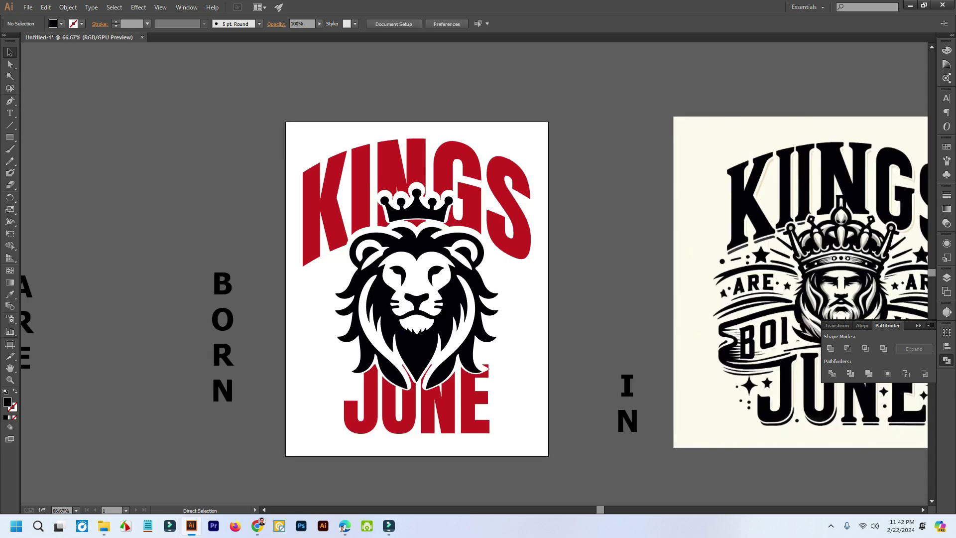
left_click(486, 370)
left_click(487, 369, "shift")
left_click_drag(487, 369, 462, 365)
scroll(462, 365, "up", 4)
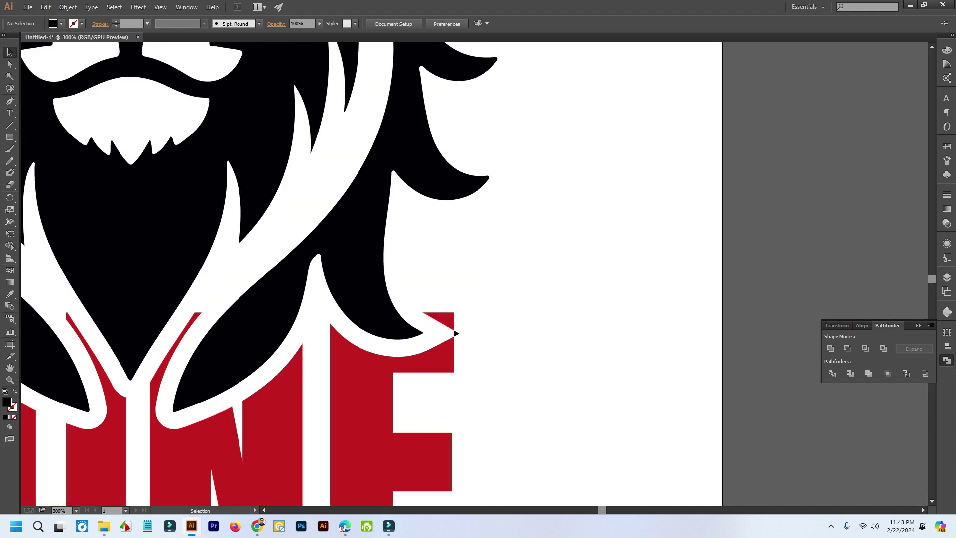
scroll(456, 333, "up", 3)
left_click(448, 311)
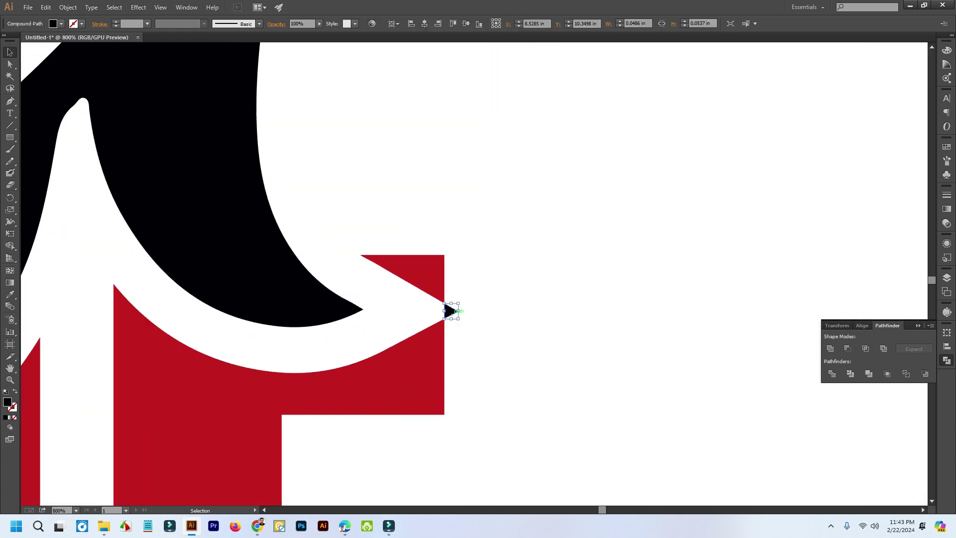
key("Delete")
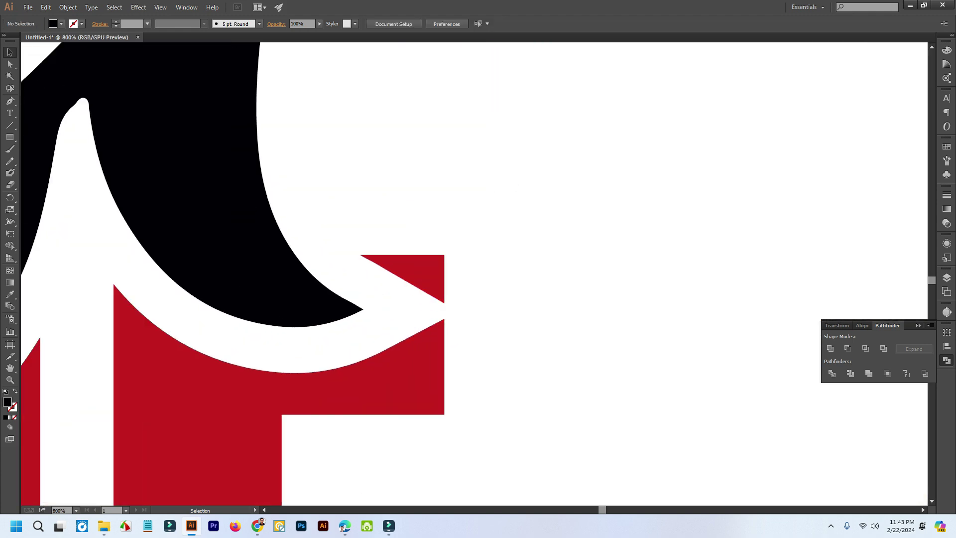
Step: Recolor the crowned lion red by sampling the KINGS lettering with the Eyedropper
key("ctrl+1")
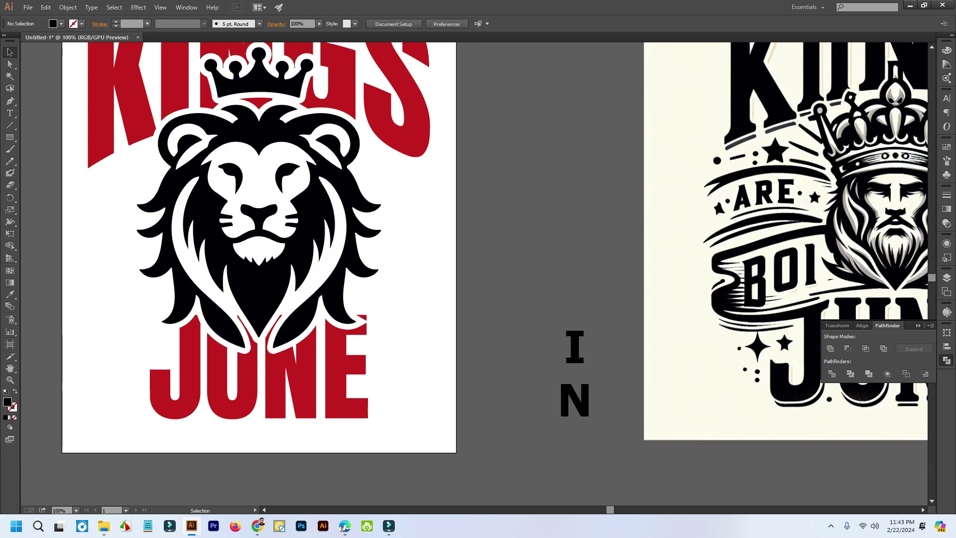
left_click_drag(427, 239, 491, 292)
scroll(491, 292, "down", 2)
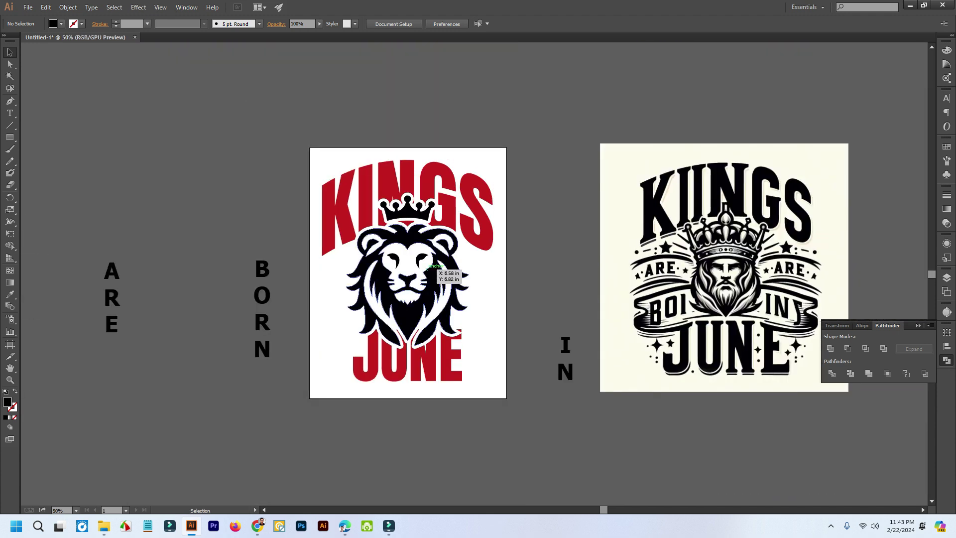
left_click(427, 268)
left_click(10, 294)
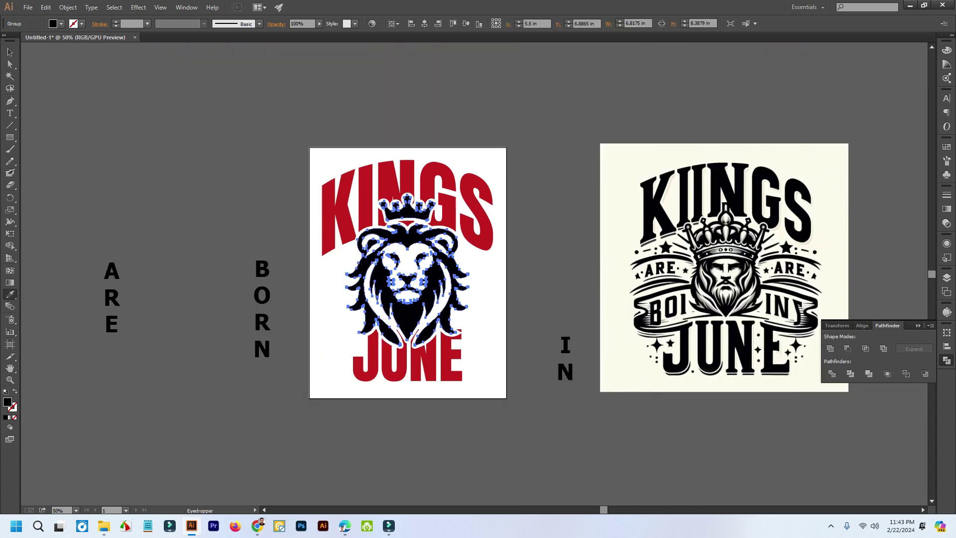
left_click(404, 179)
key("v")
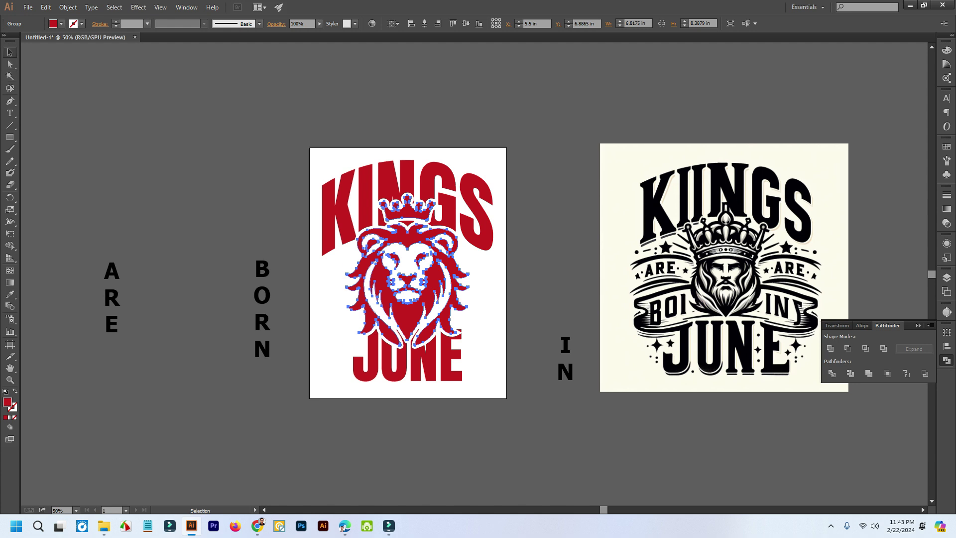
key("ctrl+shift+a")
Step: Move the vertical BORN lettering onto the artboard, to the right of the lion
scroll(478, 268, "right", 2)
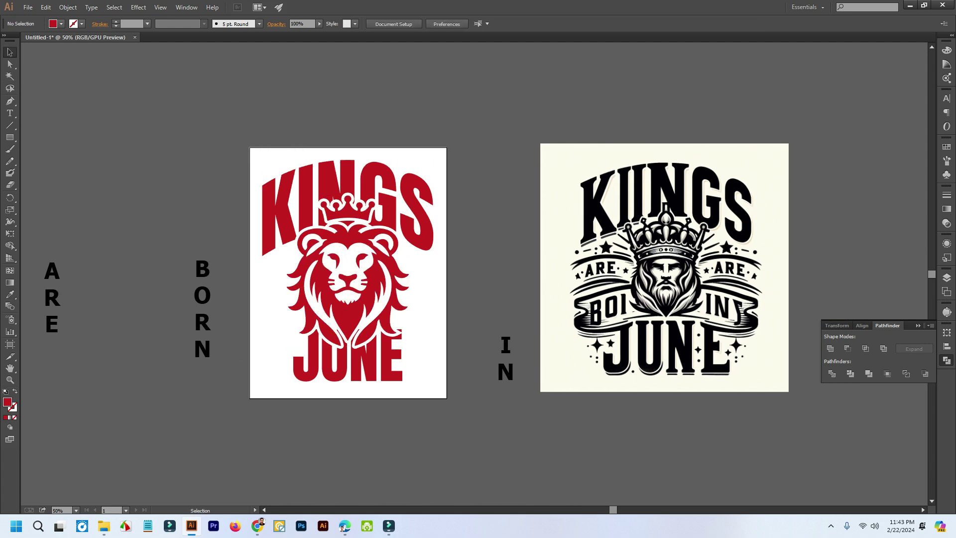
left_click_drag(202, 276, 422, 273)
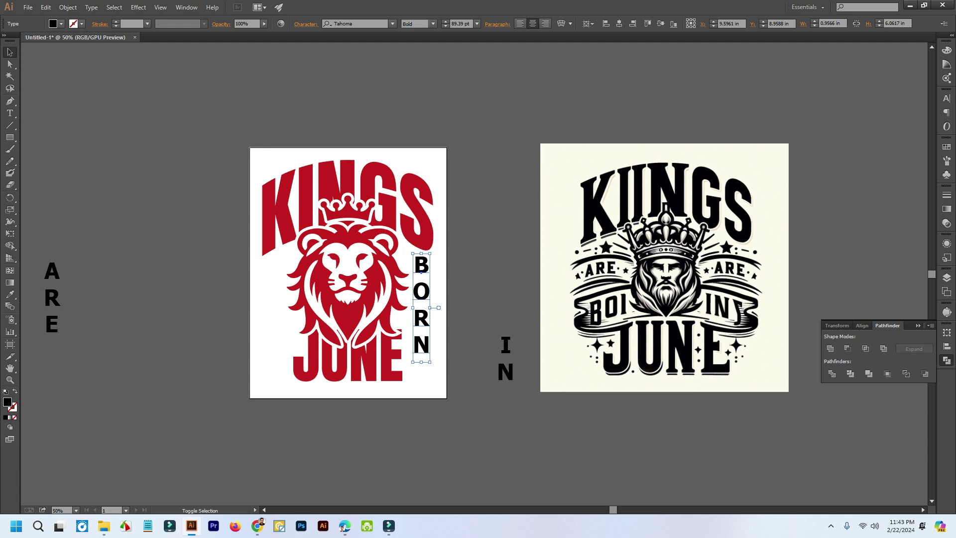
left_click_drag(431, 356, 434, 390)
left_click(463, 371)
key("ctrl+z")
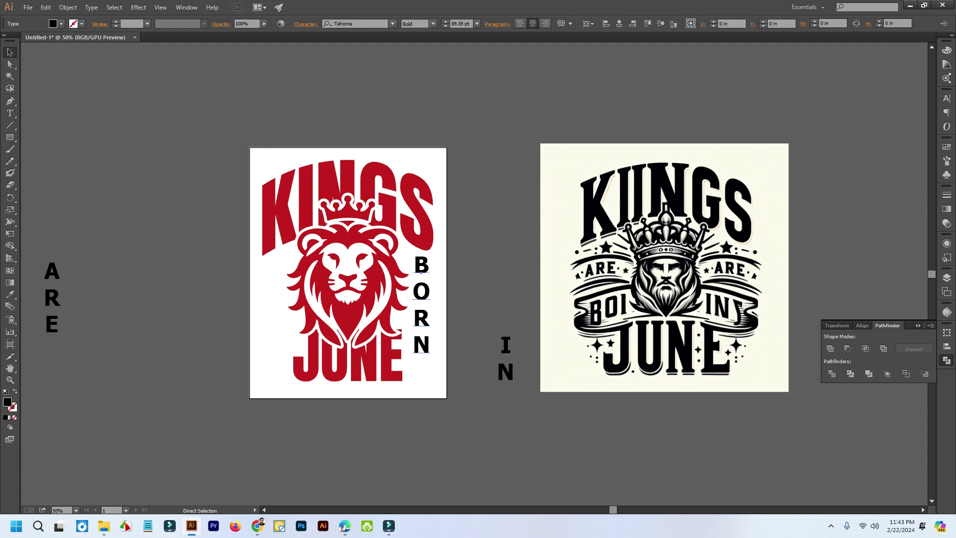
key("ctrl+shift+a")
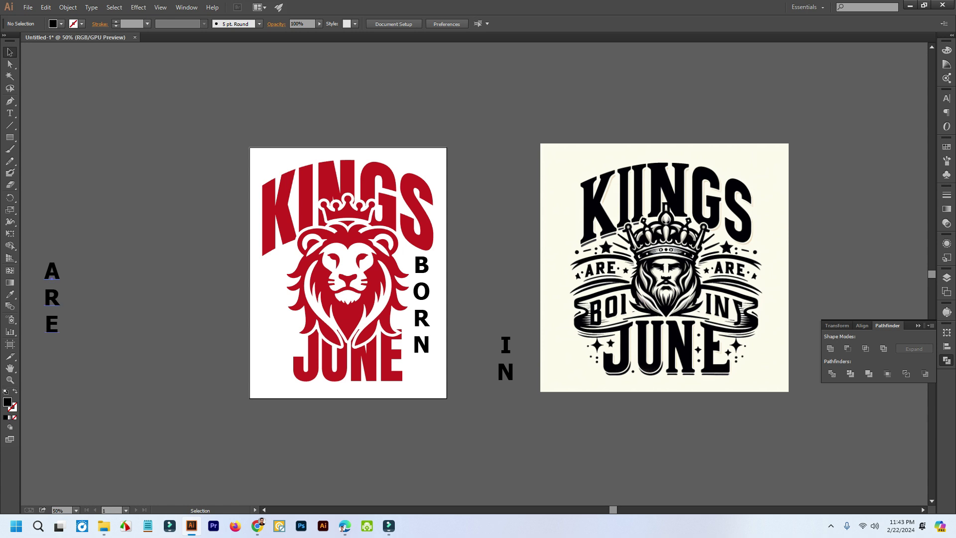
Step: Move the vertical ARE lettering to the left of the lion and shift BORN slightly lower
left_click_drag(67, 301, 302, 324)
key("ctrl+shift+a")
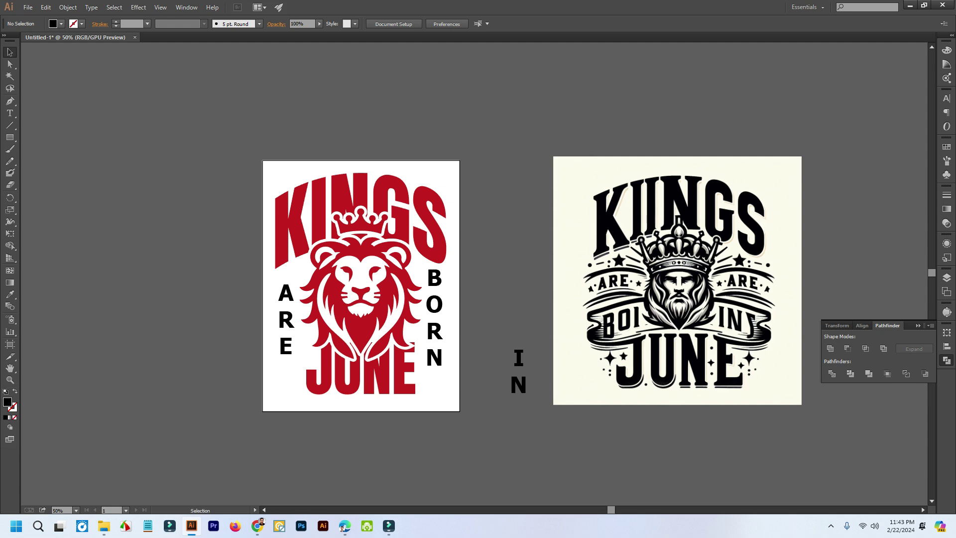
left_click_drag(434, 280, 487, 301)
key("ctrl+shift+a")
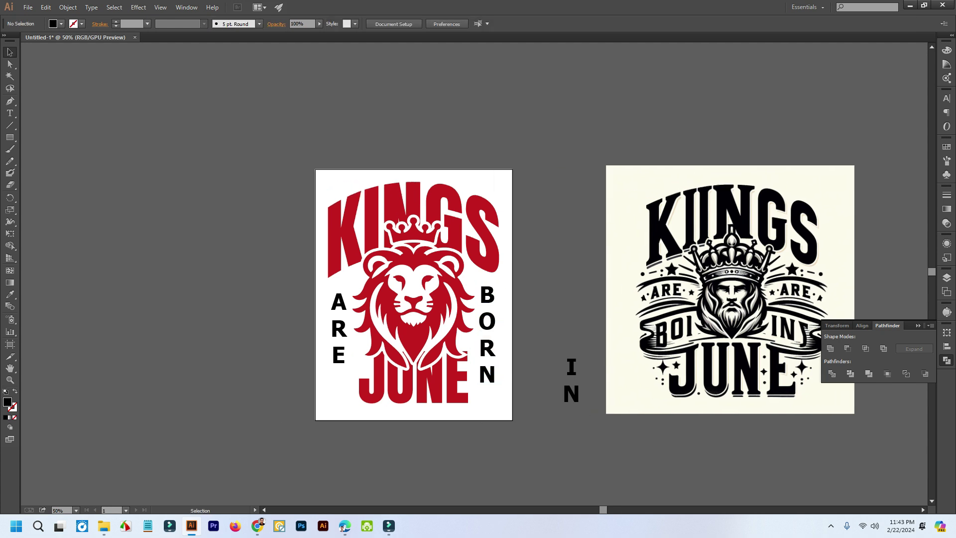
Step: Move the vertical IN lettering directly beneath ARE, raising ARE slightly and lining the two words up in one column
left_click_drag(572, 373, 341, 388)
left_click_drag(341, 331, 343, 320)
key("ctrl+shift+a")
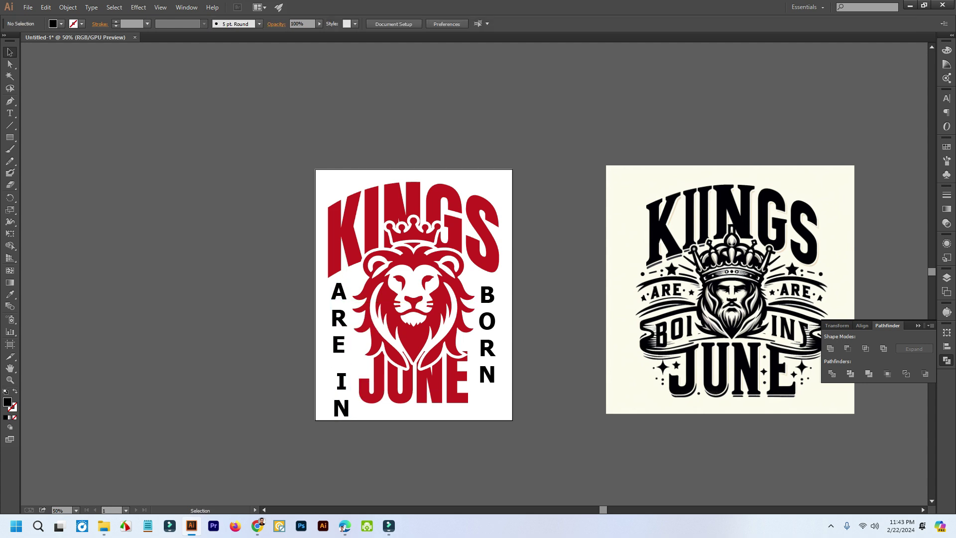
left_click_drag(342, 388, 338, 378)
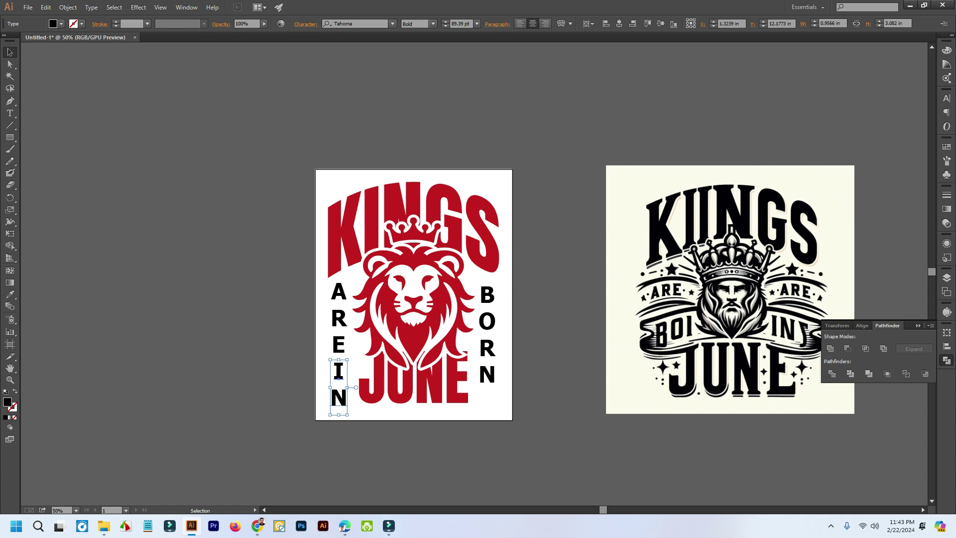
key("ctrl+shift+a")
scroll(680, 334, "up", 1)
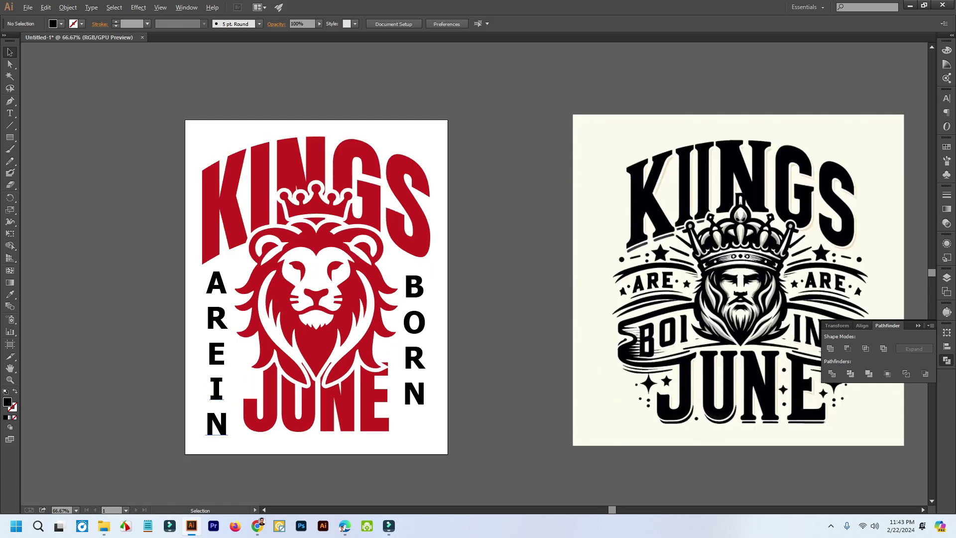
Step: Raise the vertical ARE and IN lettering together slightly along the lion's left side
scroll(286, 404, "up", 2)
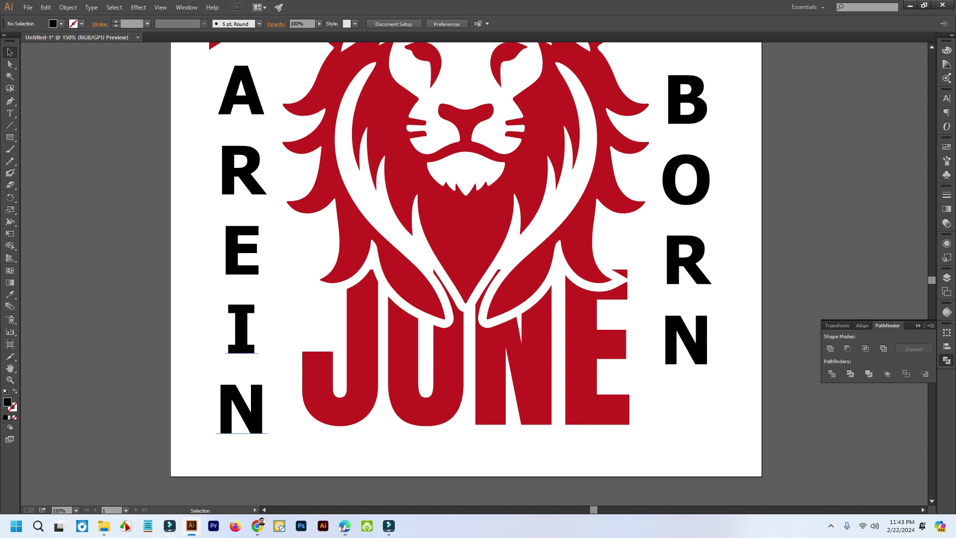
left_click(245, 408)
left_click(241, 254, "shift")
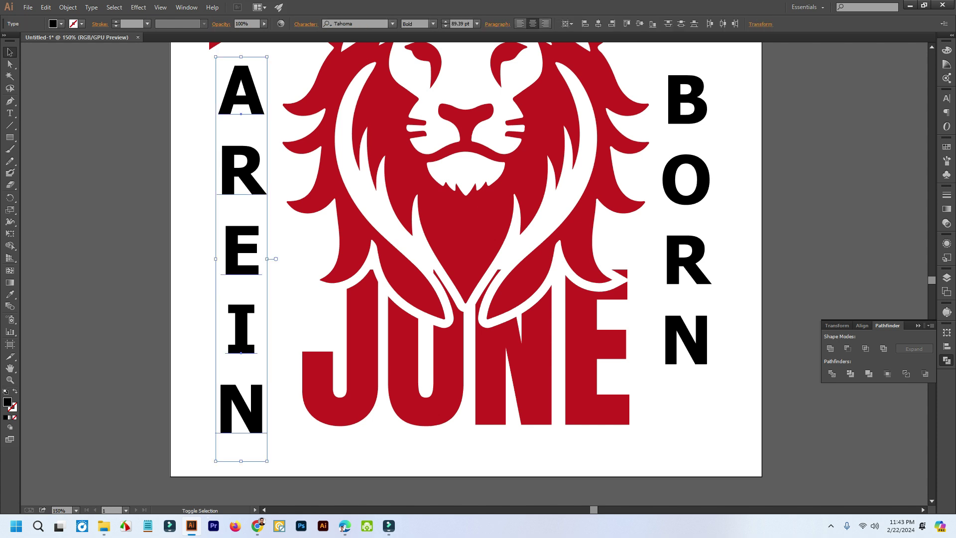
left_click_drag(241, 263, 241, 250)
left_click_drag(258, 393, 258, 398)
left_click(341, 449)
scroll(341, 449, "down", 2)
scroll(498, 298, "right", 3)
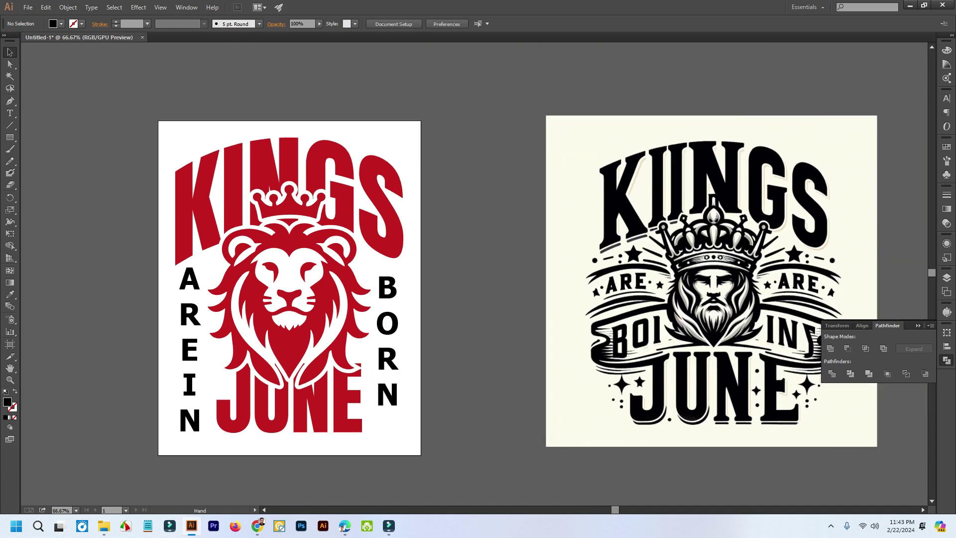
Step: Enlarge the vertical BORN lettering to about 113.6 pt, extending it downward to JUNE's base and upward toward KINGS
left_click(387, 323)
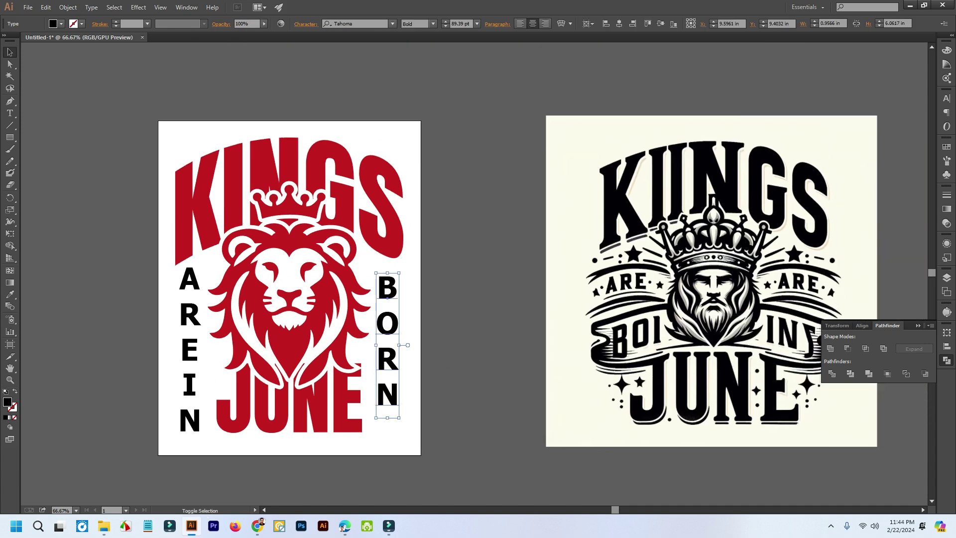
left_click_drag(399, 418, 403, 446)
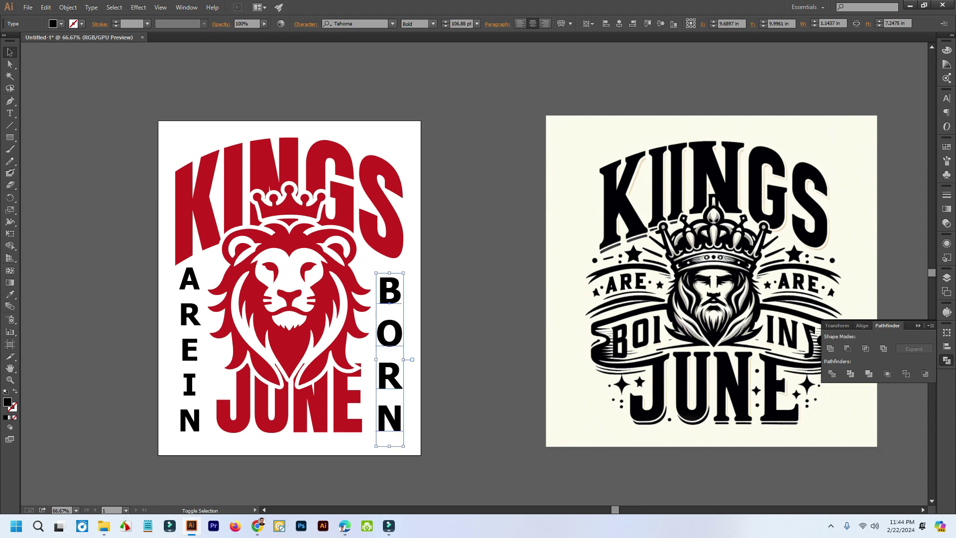
left_click_drag(375, 273, 373, 262)
left_click(454, 271)
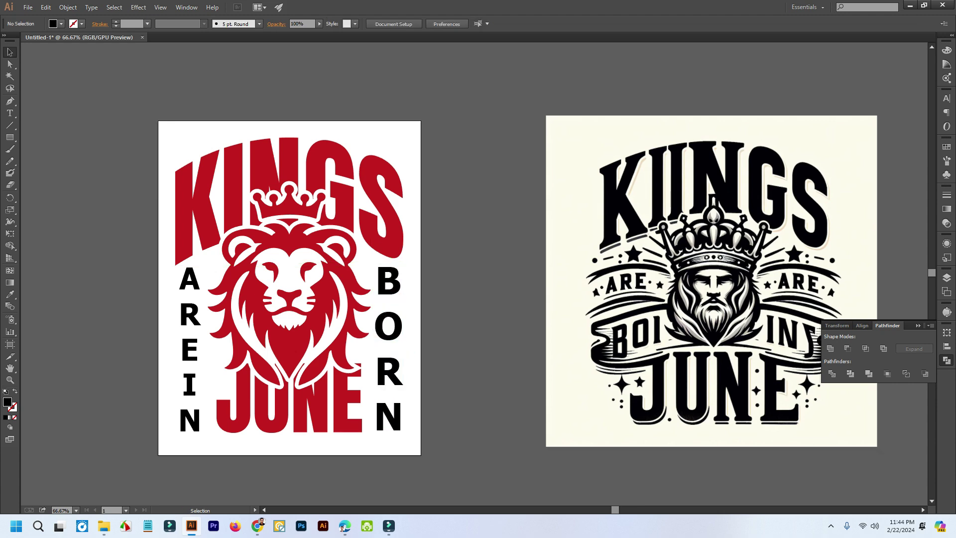
Step: Show the rulers, add a horizontal guide along the base of JUNE, and nudge the IN lettering down toward it
left_click_drag(454, 271, 535, 289)
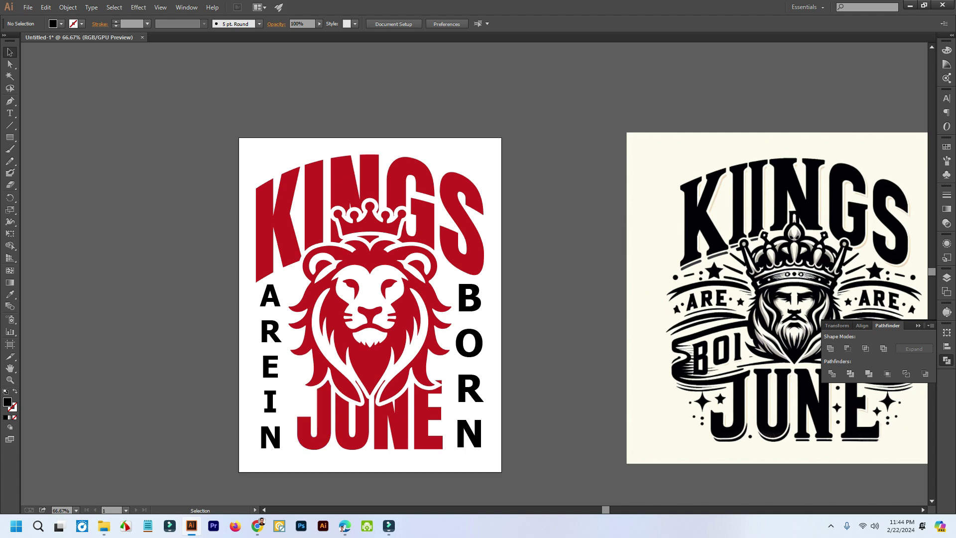
key("a")
key("ctrl+r")
left_click_drag(352, 46, 352, 450)
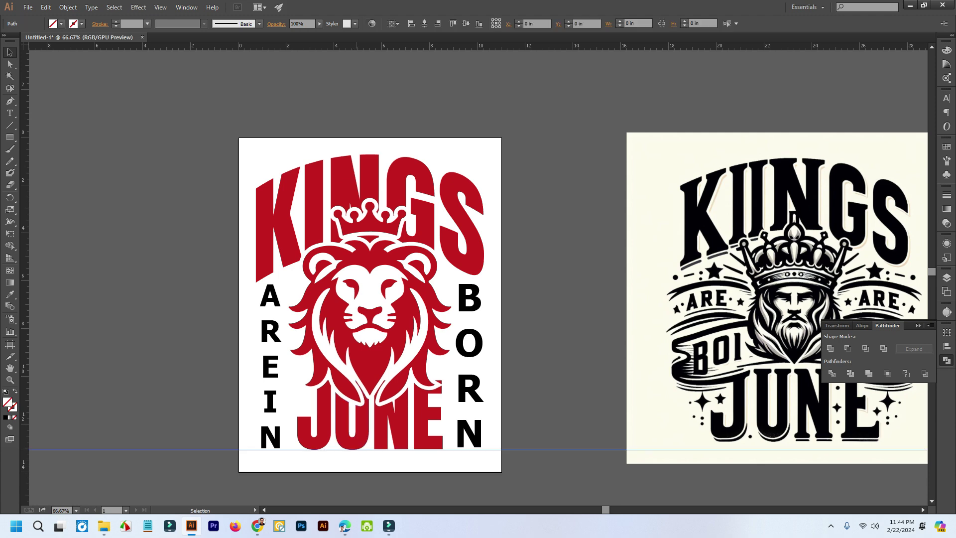
scroll(352, 450, "up", 1)
left_click(270, 438)
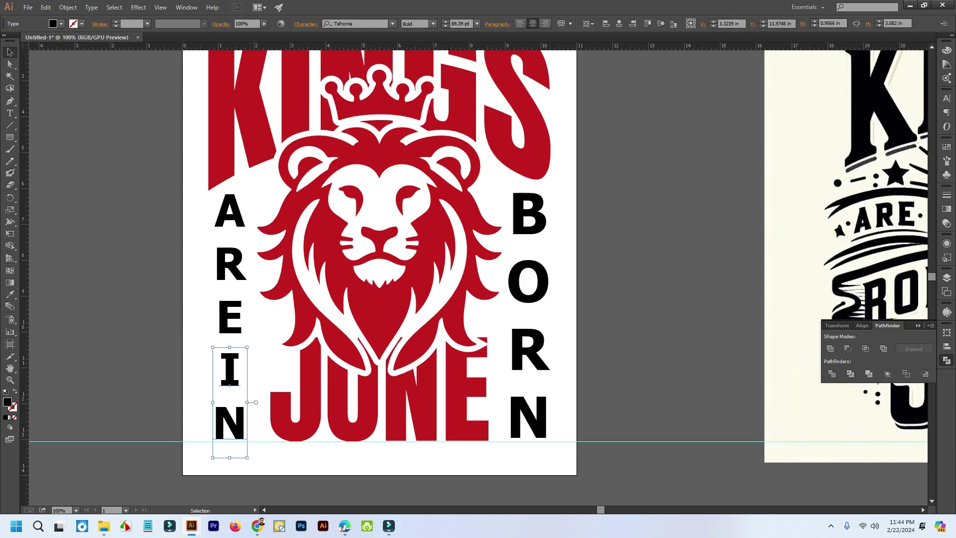
key("Down")
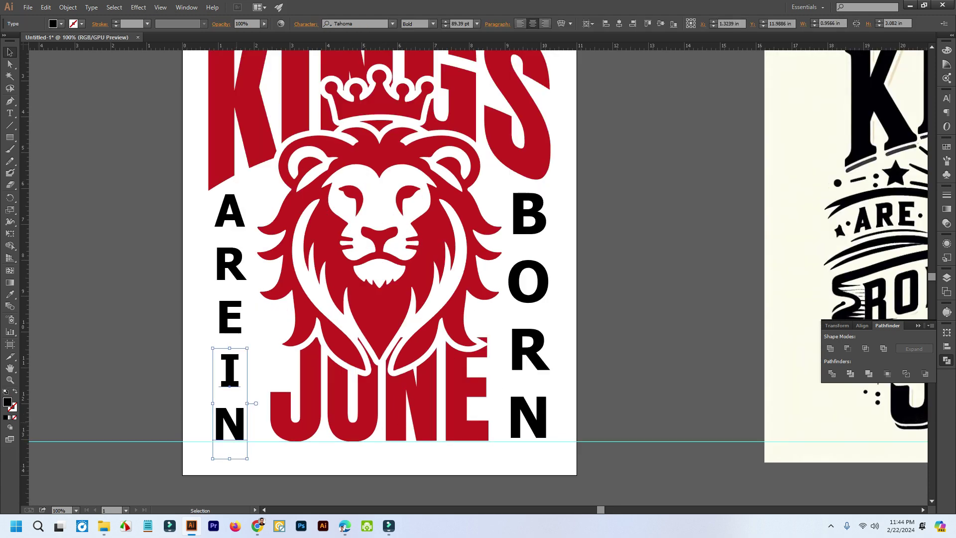
Step: Scale the BORN lettering up slightly to about 114.9 pt by extending it upward
left_click(528, 214)
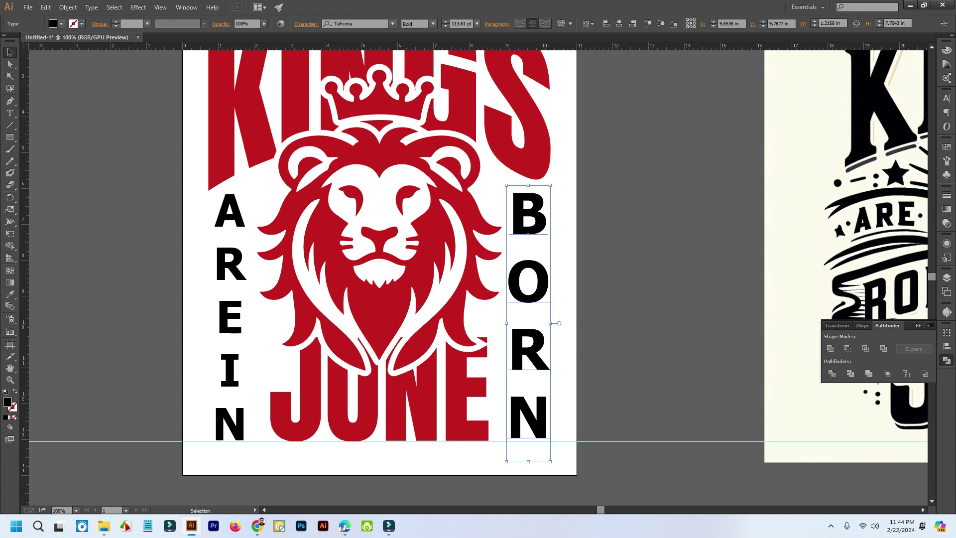
left_click_drag(528, 185, 528, 182)
left_click(640, 221)
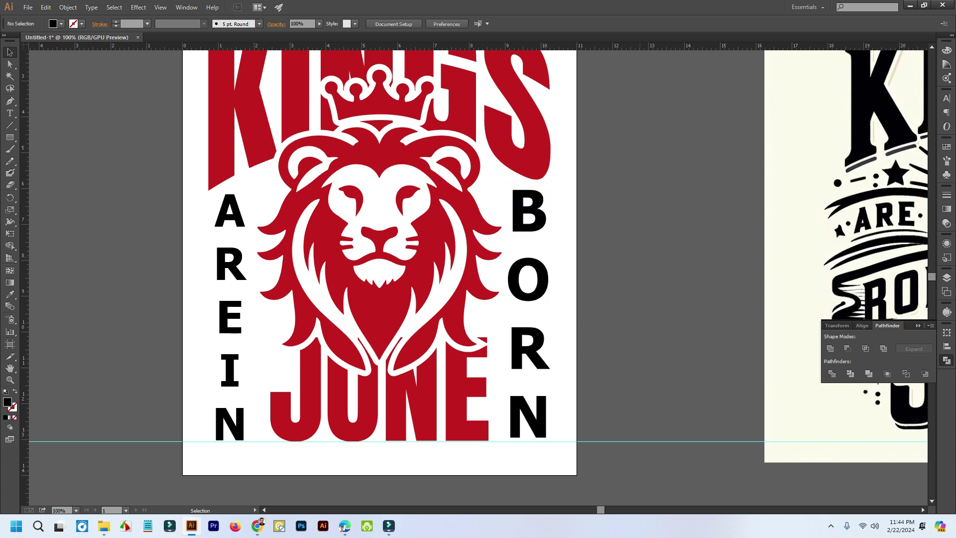
key("ctrl+minus")
key("ctrl+minus")
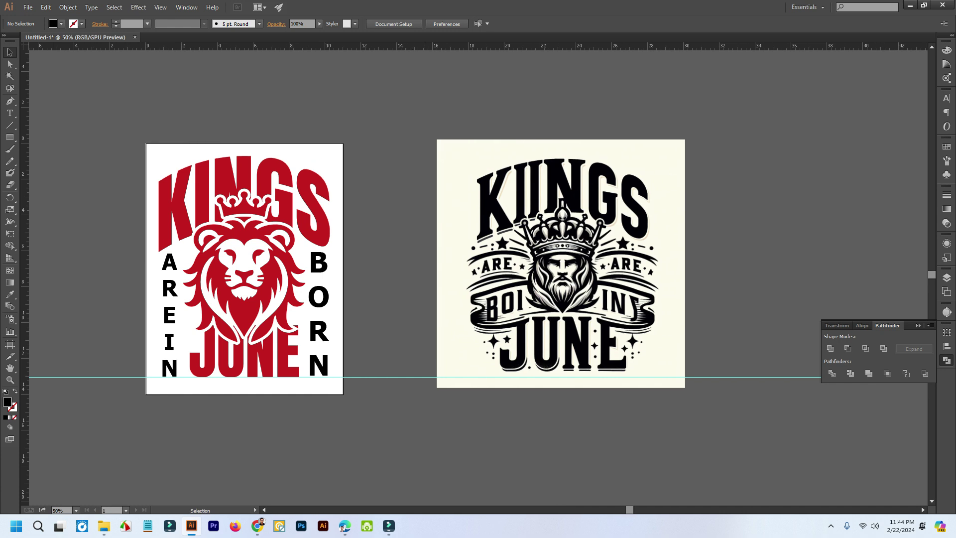
Step: Unlock the reference image beside the artboard and delete it
key("ctrl+alt+2")
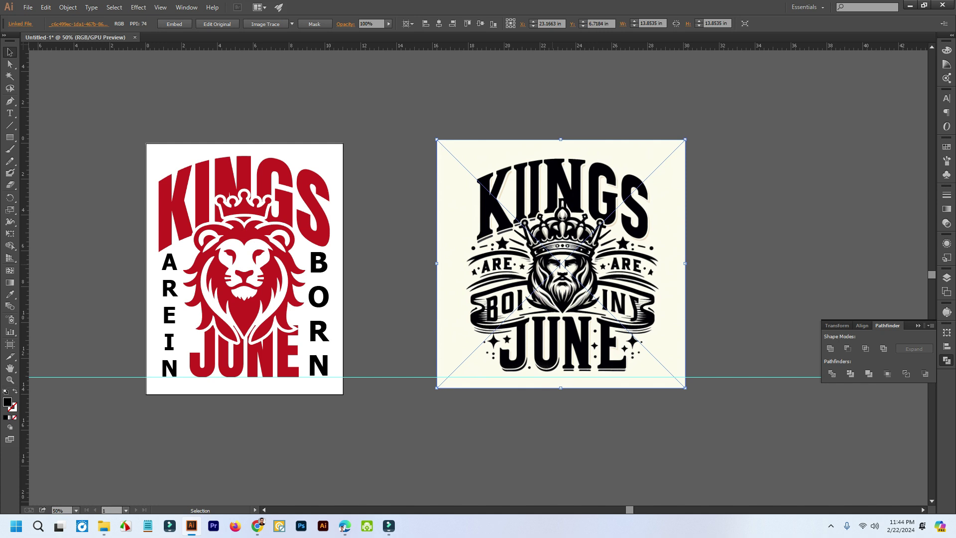
key("Delete")
left_click_drag(419, 253, 598, 269)
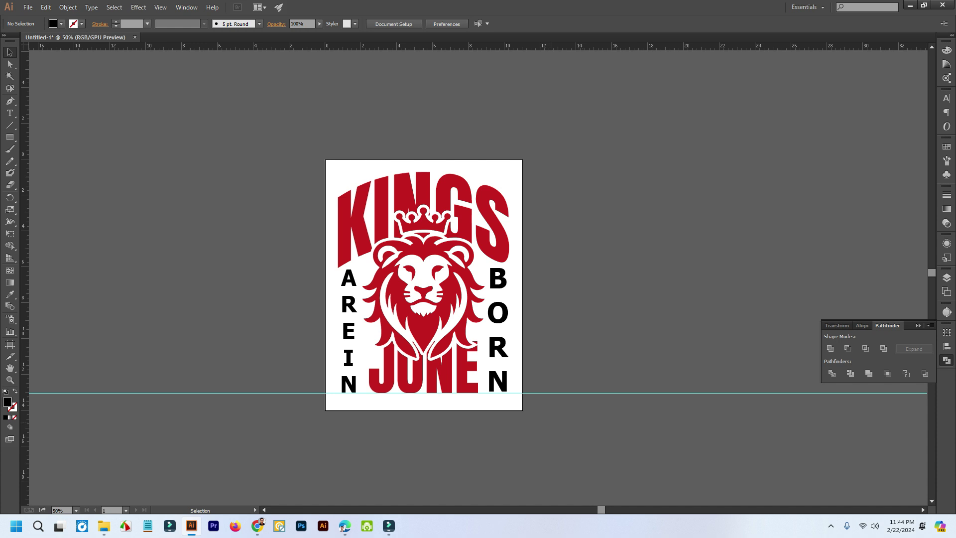
mouse_move(344, 526)
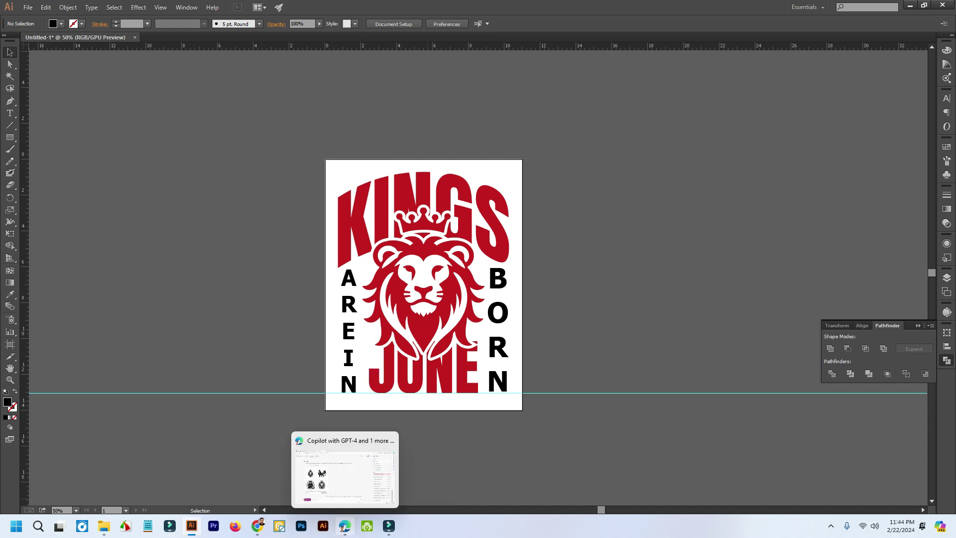
left_click(257, 526)
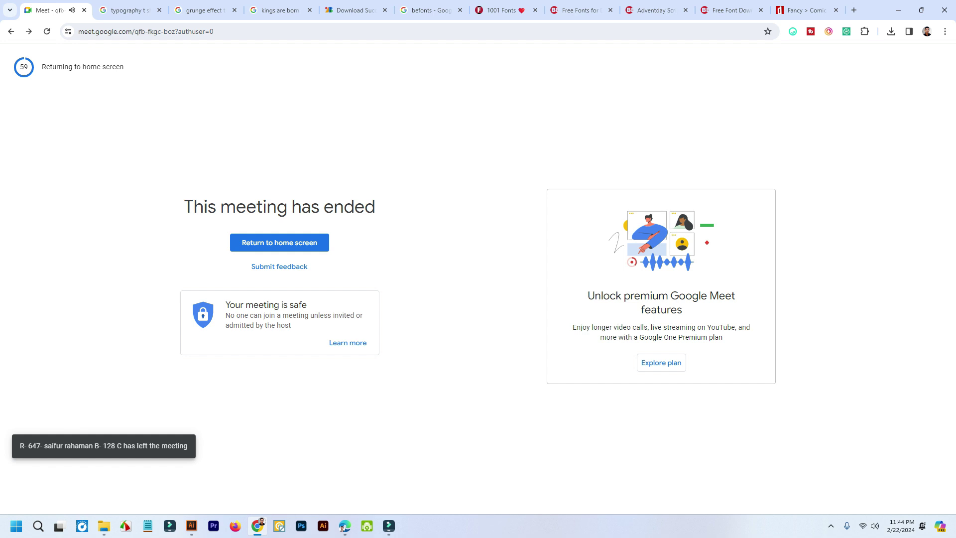
left_click(830, 526)
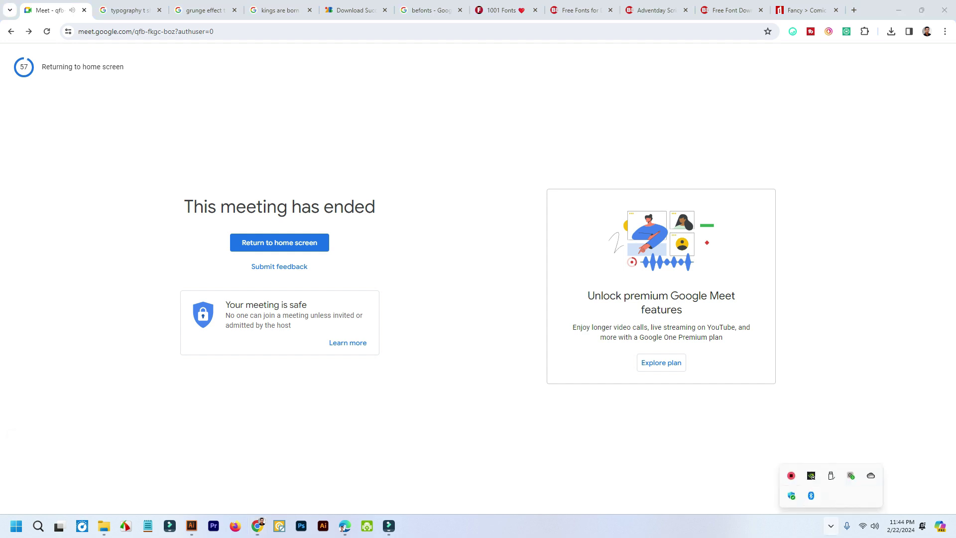
right_click(792, 475)
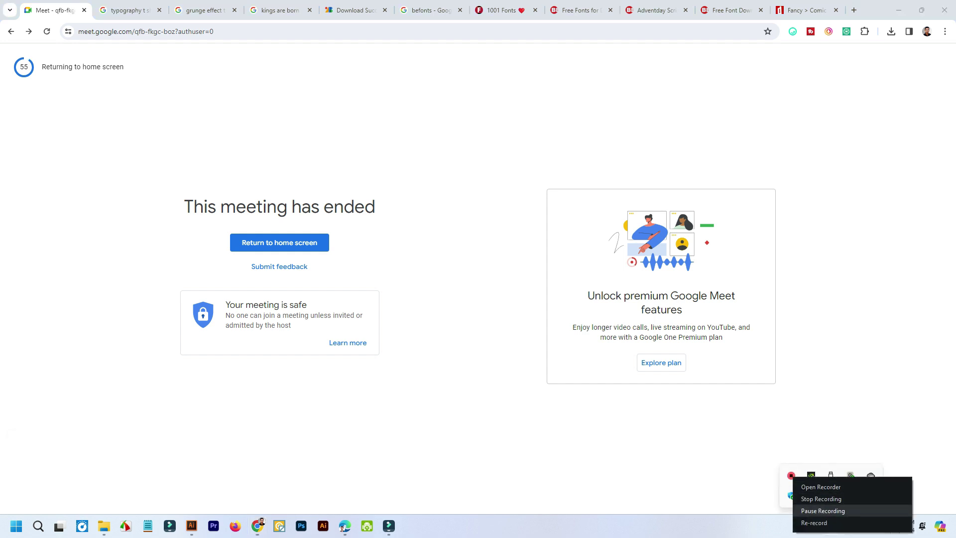
left_click(822, 510)
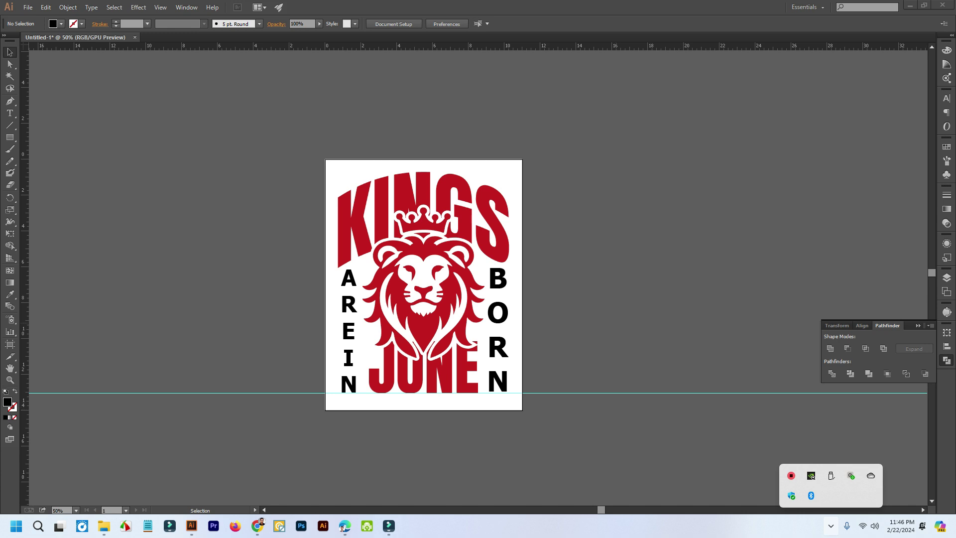
left_click(533, 277)
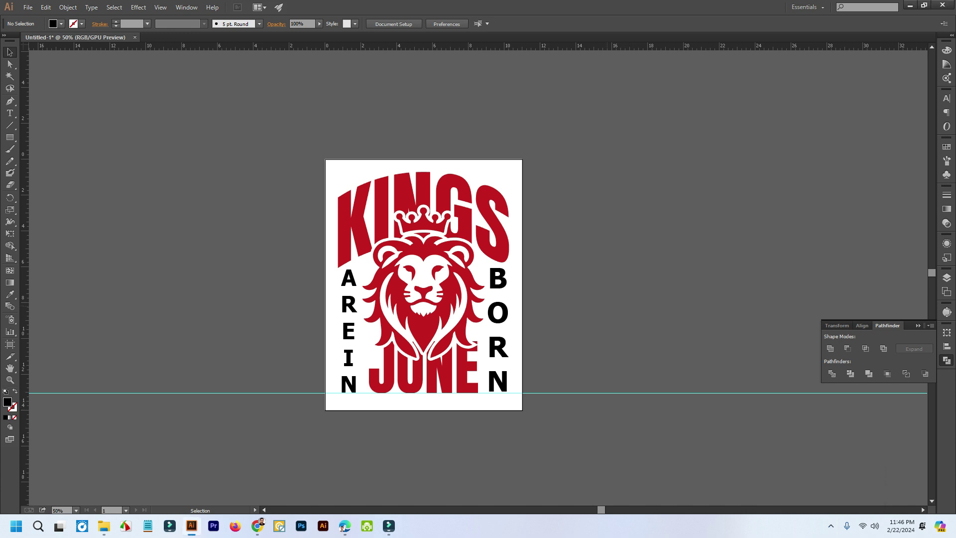
Step: Nudge the vertical BORN lettering down until its last letter rests on the horizontal guide
key("ctrl+1")
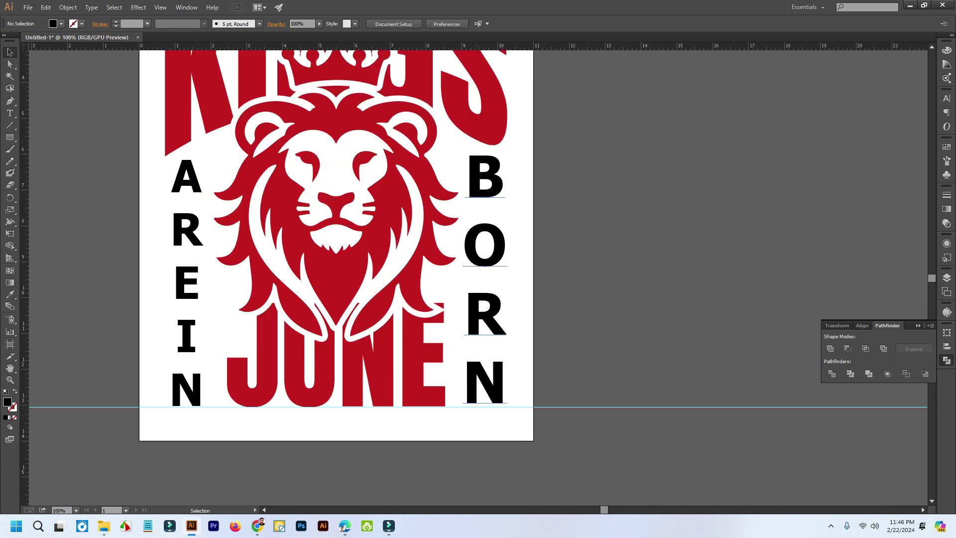
left_click(485, 244)
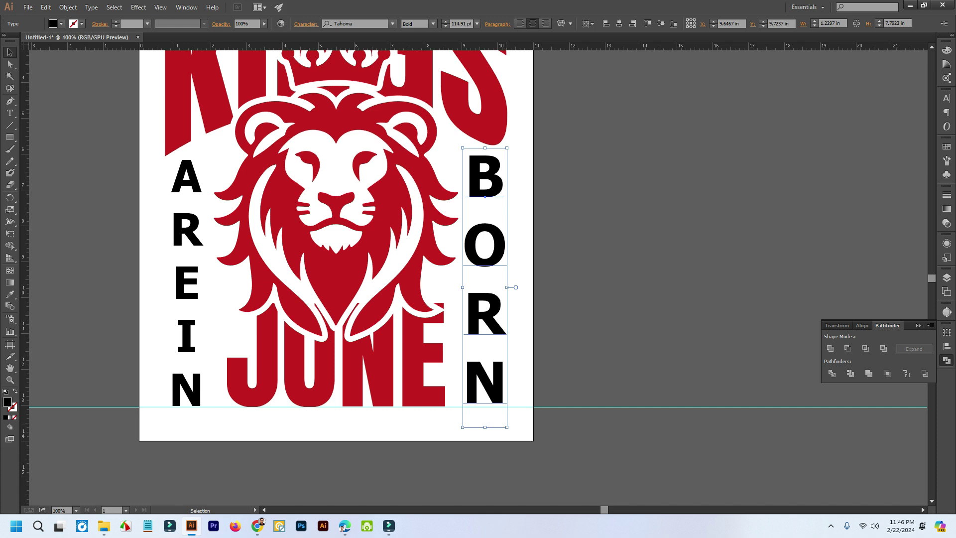
key("Down")
key("Down")
key("Down")
key("Down")
key("Down")
key("Down")
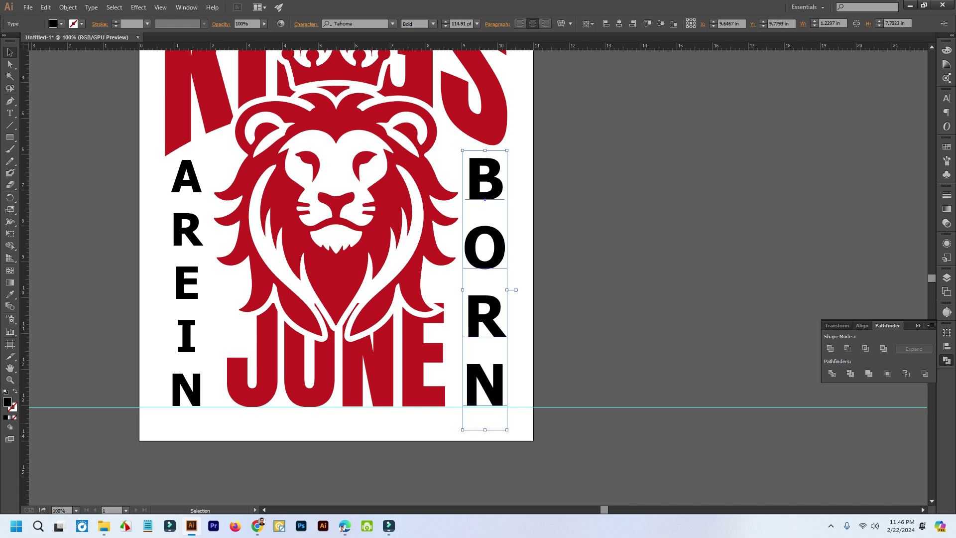
key("ctrl+shift+a")
Step: Place the downloaded black-and-cream KINGS JUNE reference image to the right of the artboard, about 19 in square
key("ctrl+minus")
key("ctrl+minus")
key("ctrl+minus")
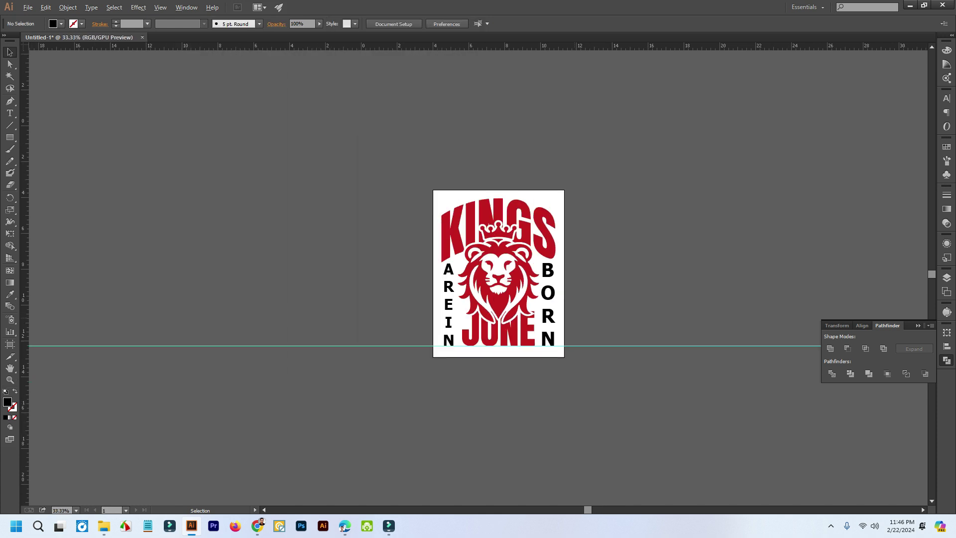
key("ctrl+minus")
key("ctrl+minus")
scroll(478, 299, "right", 5)
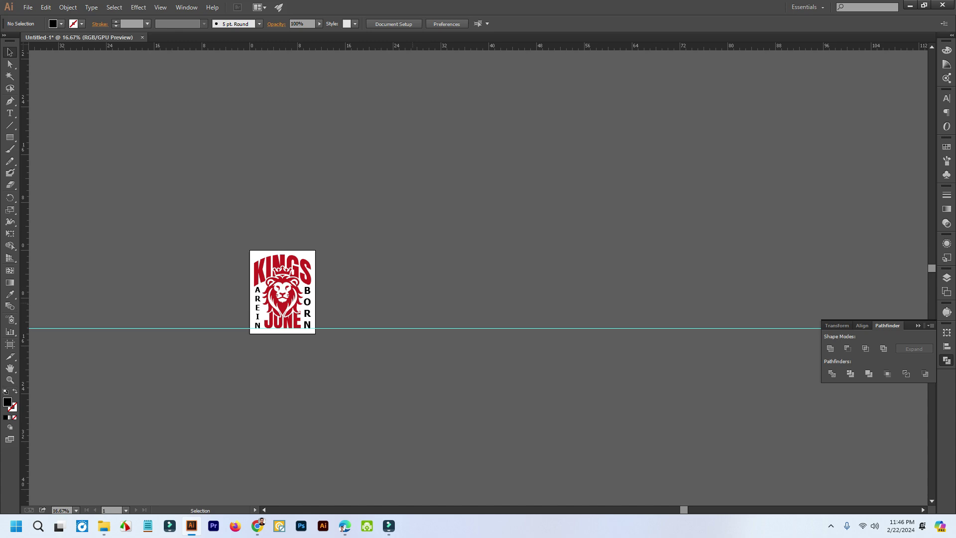
key("alt")
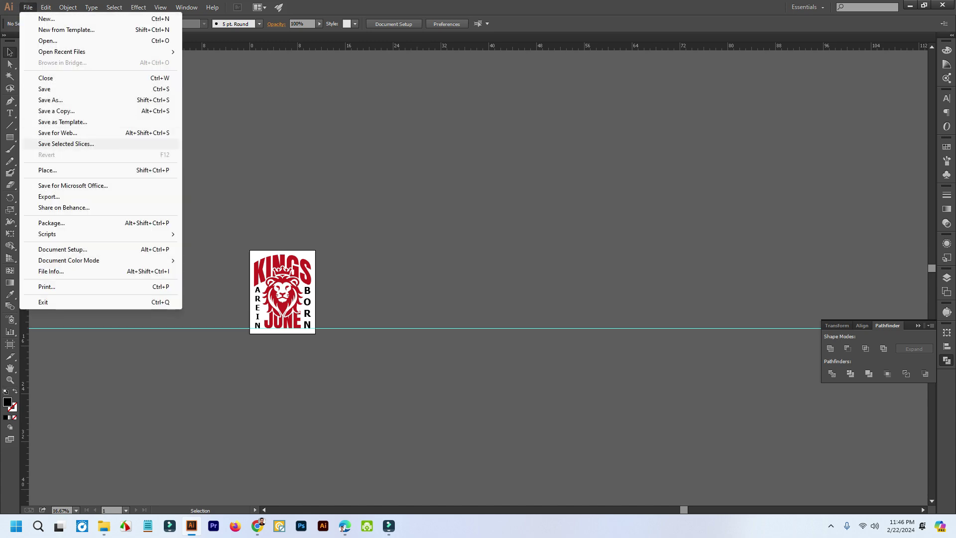
left_click(48, 170)
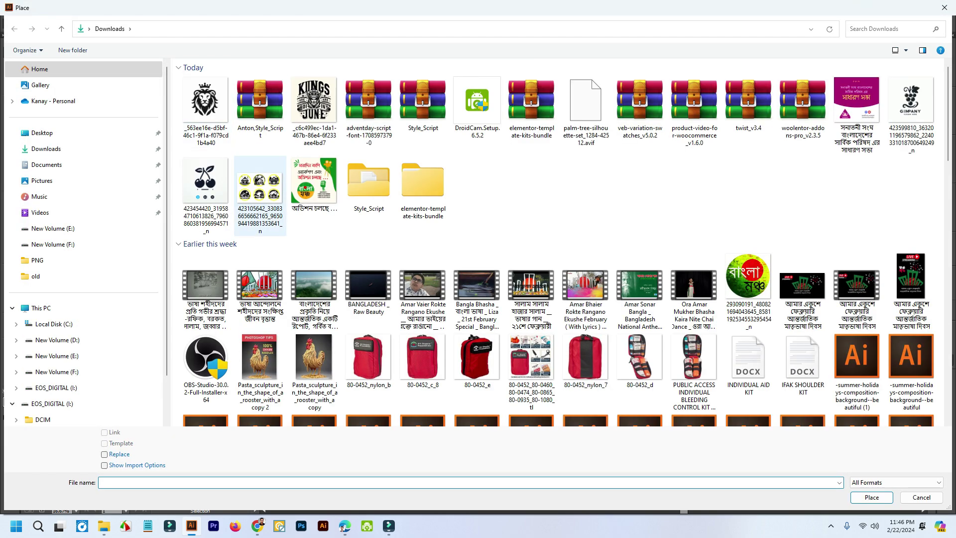
double_click(313, 99)
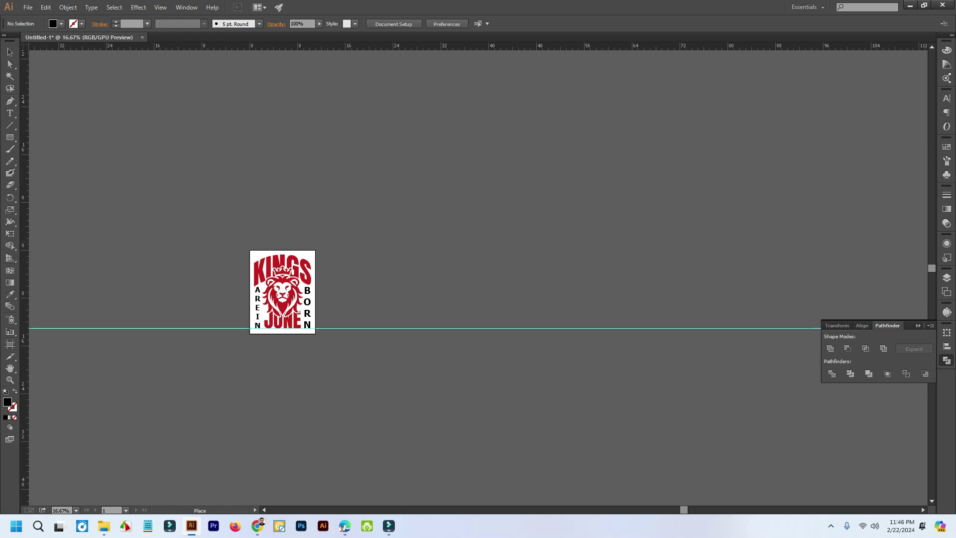
left_click_drag(350, 243, 463, 355)
scroll(320, 289, "up", 2)
left_click_drag(380, 352, 443, 325)
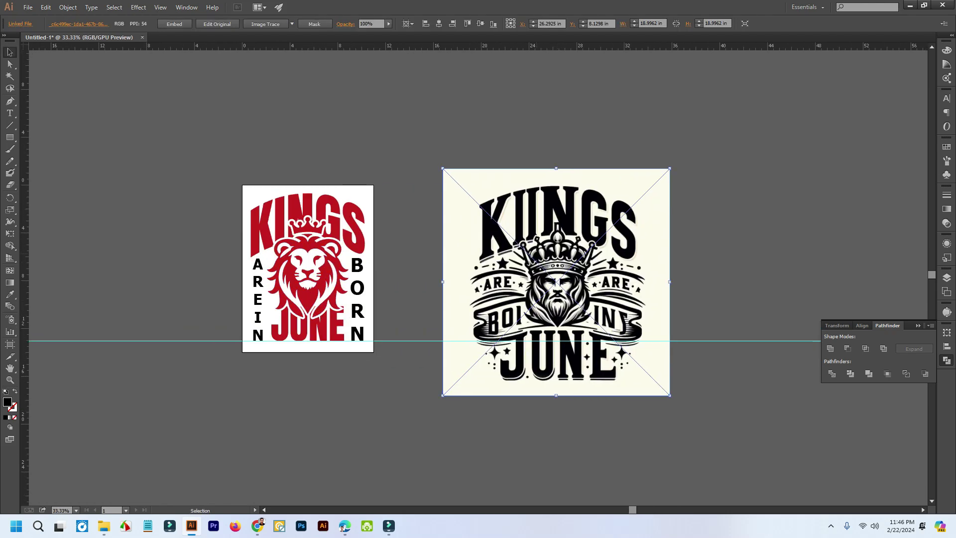
scroll(538, 252, "up", 1)
left_click_drag(641, 310, 688, 297)
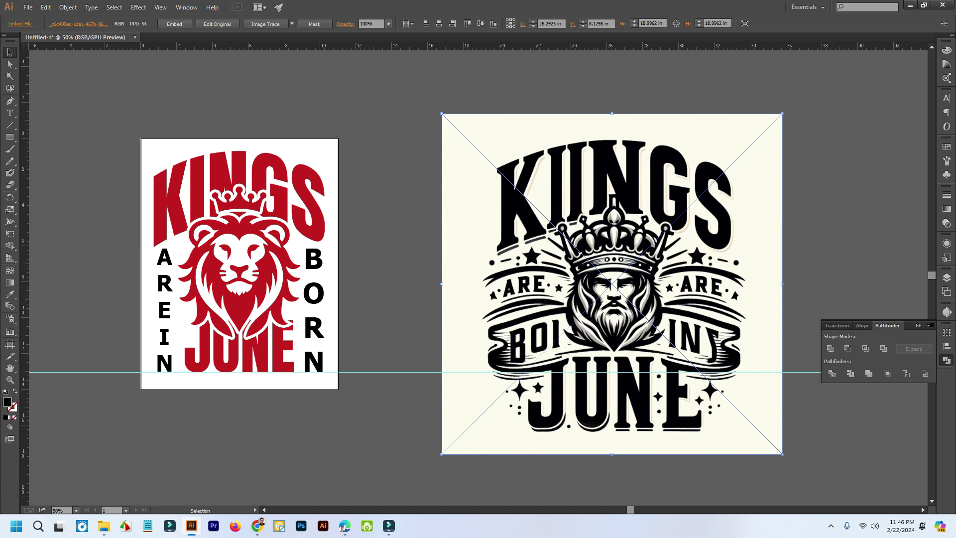
Step: Try drawing a black five-pointed star about 0.92 in wide over the small star beside the reference's left ARE
key("a")
key("ctrl+shift+a")
scroll(702, 263, "up", 3)
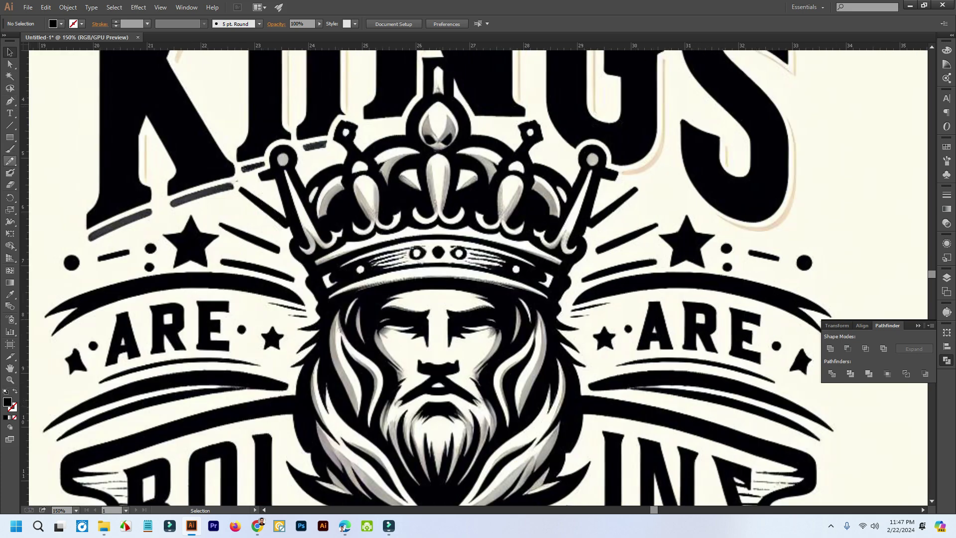
left_click_drag(9, 137, 49, 185)
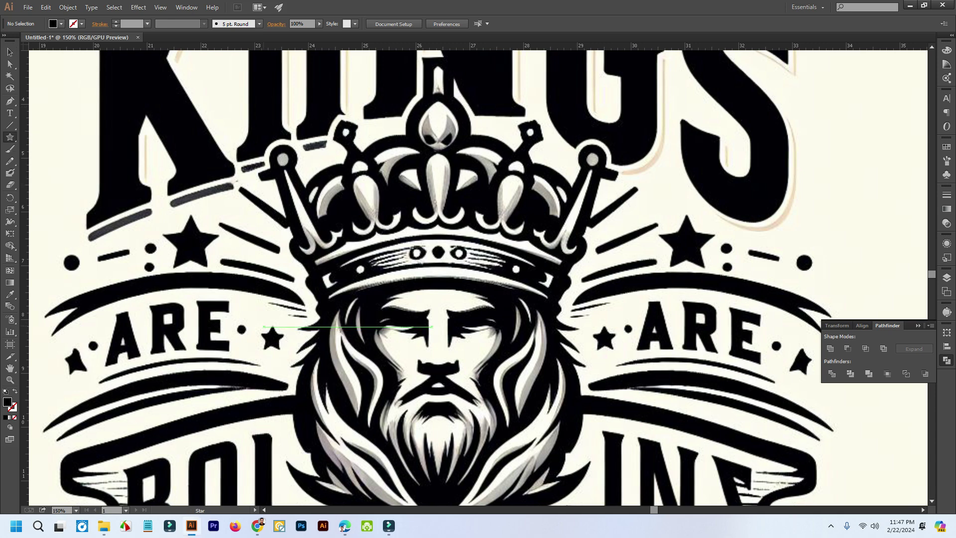
left_click_drag(258, 321, 273, 341)
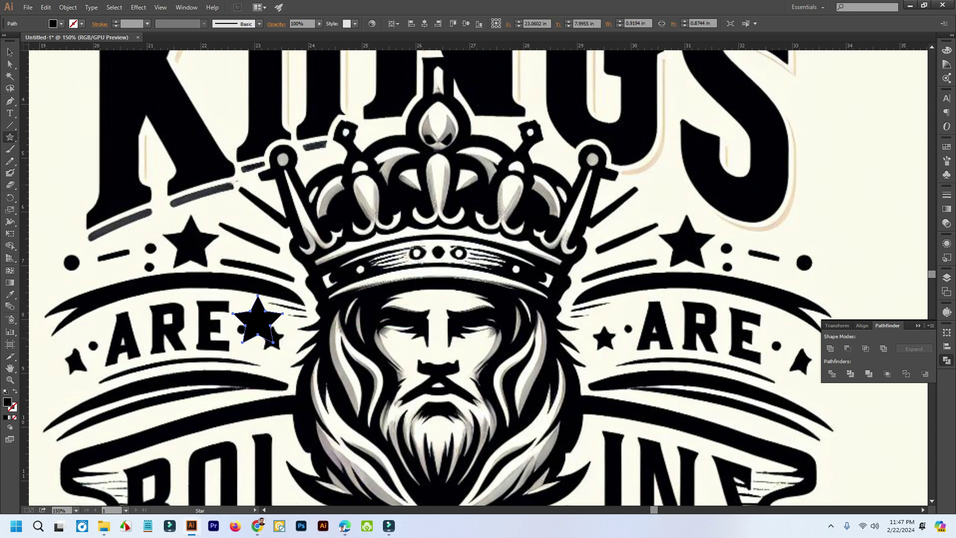
key("ctrl+z")
key("ctrl+minus")
key("ctrl+minus")
key("ctrl+minus")
left_click_drag(553, 300, 410, 313)
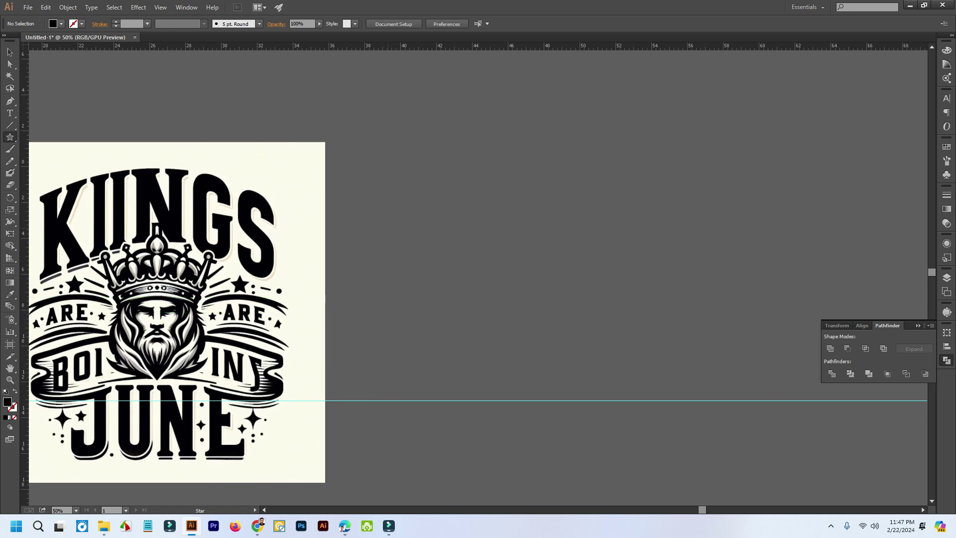
Step: Draw three black five-pointed stars about 2.5, 3.1 and 4 in wide on the empty canvas beside the reference image
left_click_drag(401, 189, 419, 207)
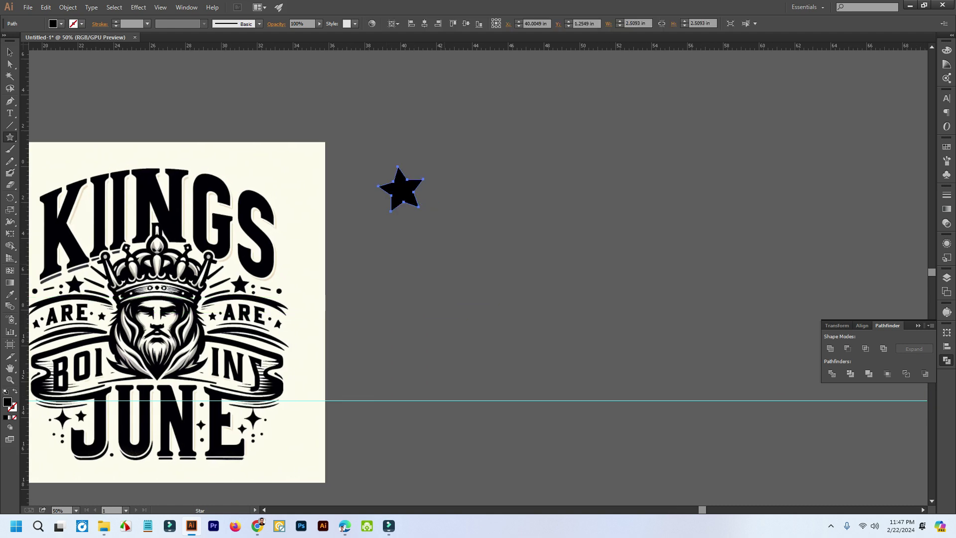
left_click_drag(404, 250, 434, 272)
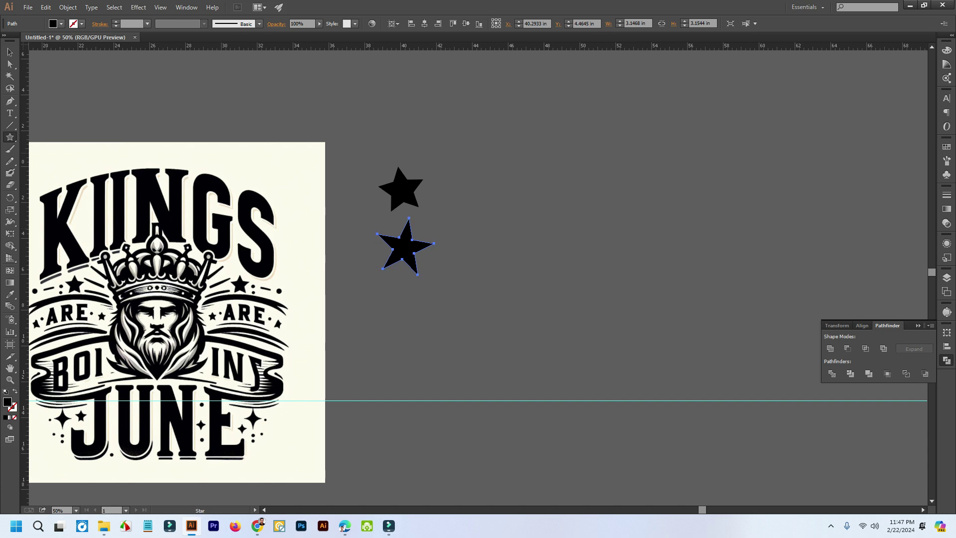
left_click_drag(438, 155, 466, 181)
Step: Draw a larger black star about 5.4 in wide near the others, trying different point counts and finishing with five points
left_click_drag(473, 232, 502, 270)
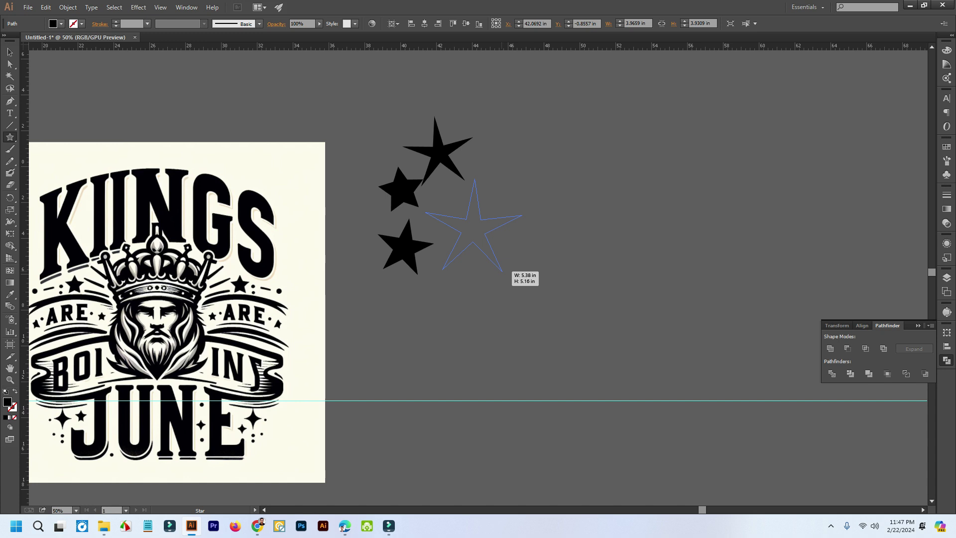
key("Up")
key("Up")
key("Up")
key("Up")
key("Up")
key("Up")
key("Up")
key("Up")
key("Up")
key("Up")
left_click_drag(503, 270, 501, 270)
key("Up")
key("Up")
key("Down")
key("Down")
key("Down")
key("Down")
key("Down")
key("Down")
key("Down")
key("Down")
key("Down")
key("Down")
key("Down")
key("Down")
key("Down")
left_click_drag(501, 270, 501, 270)
key("v")
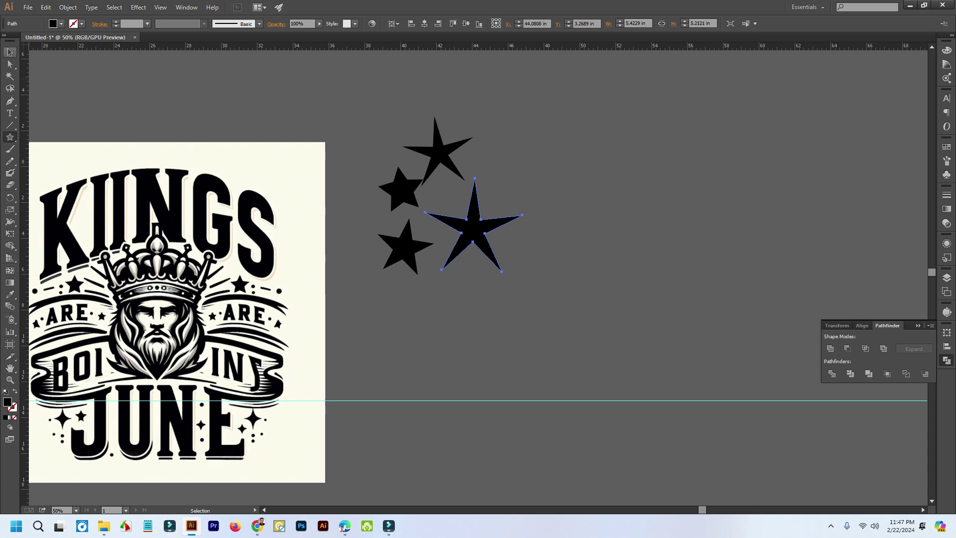
left_click(528, 321)
Step: Move the lower small star, about 3.1 in wide, into the gap between the artboard and the reference, and scale it down
left_click_drag(415, 291, 650, 257)
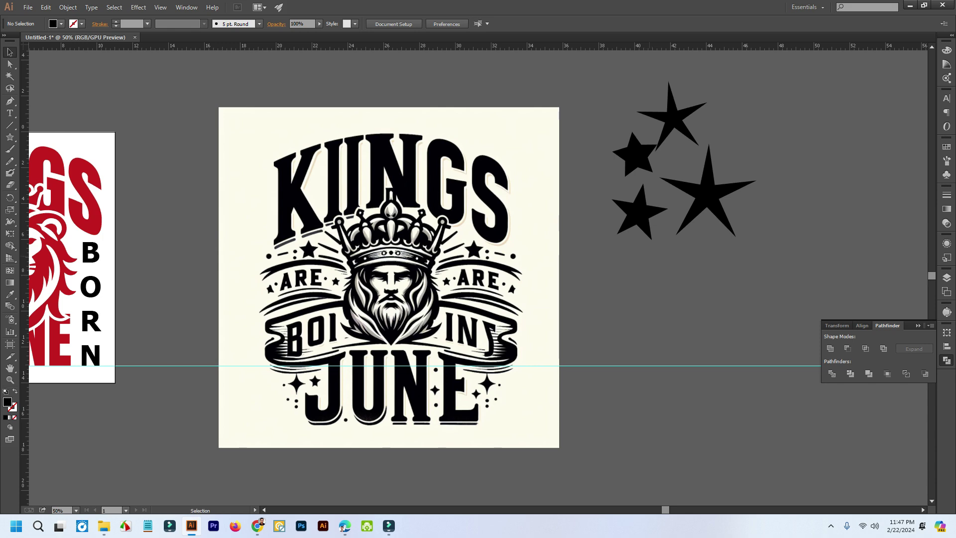
left_click_drag(640, 212, 447, 215)
key("ctrl")
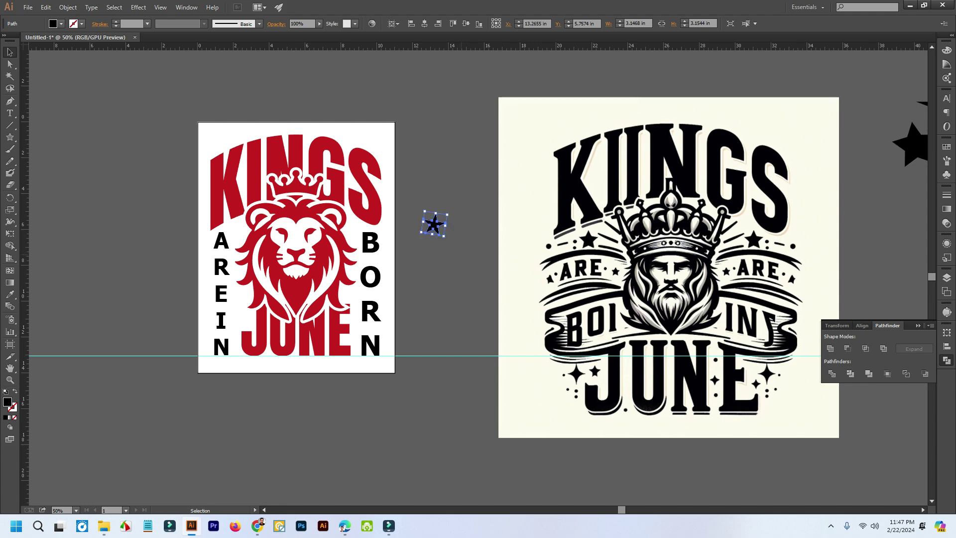
left_click(421, 244)
Step: Place the star, shrunk to about 0.7 in wide, beside the I of AREIN and copy it above BORN
scroll(420, 244, "up", 2)
left_click_drag(420, 244, 523, 197)
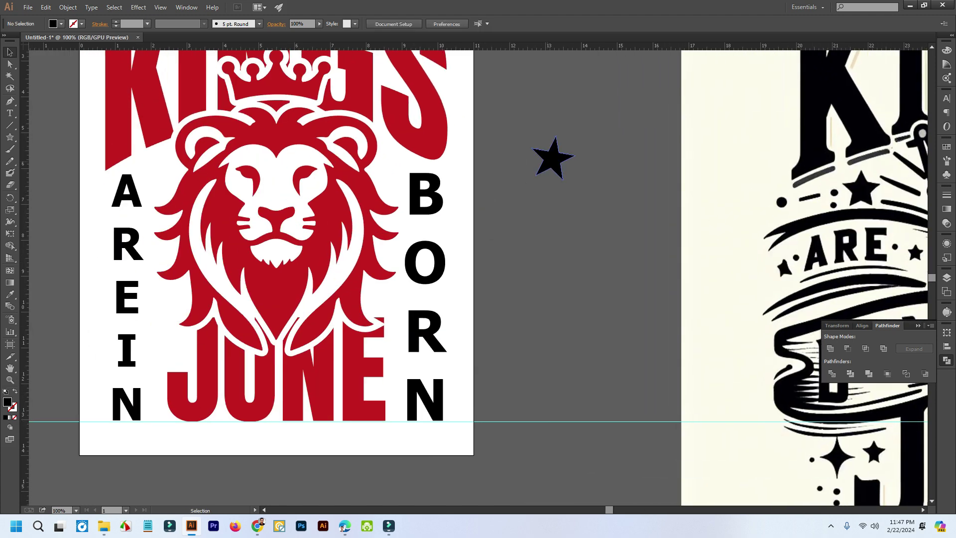
left_click_drag(557, 158, 443, 127)
left_click(165, 315)
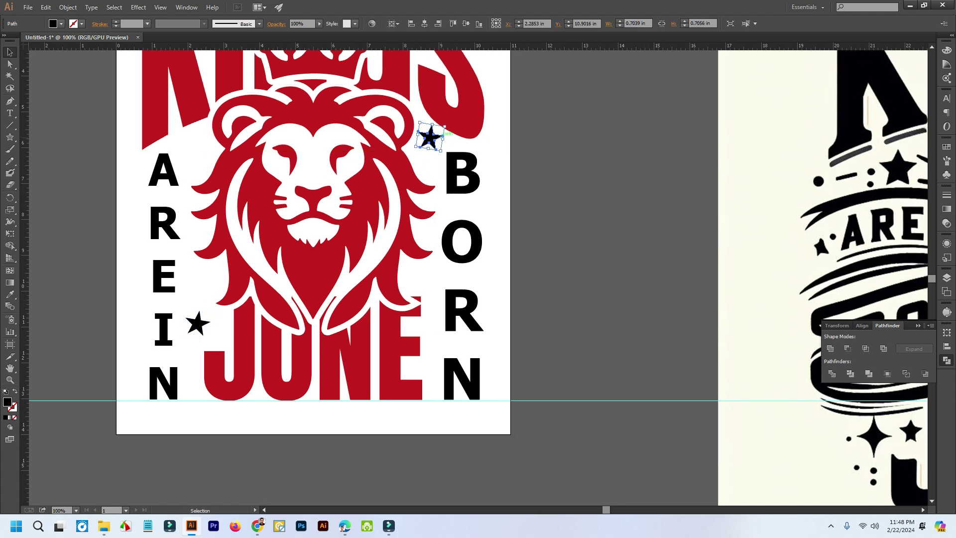
Step: Shrink the star above BORN to about 0.56 in wide, set it beside the B, and copy it next to AREIN's E
left_click(464, 137)
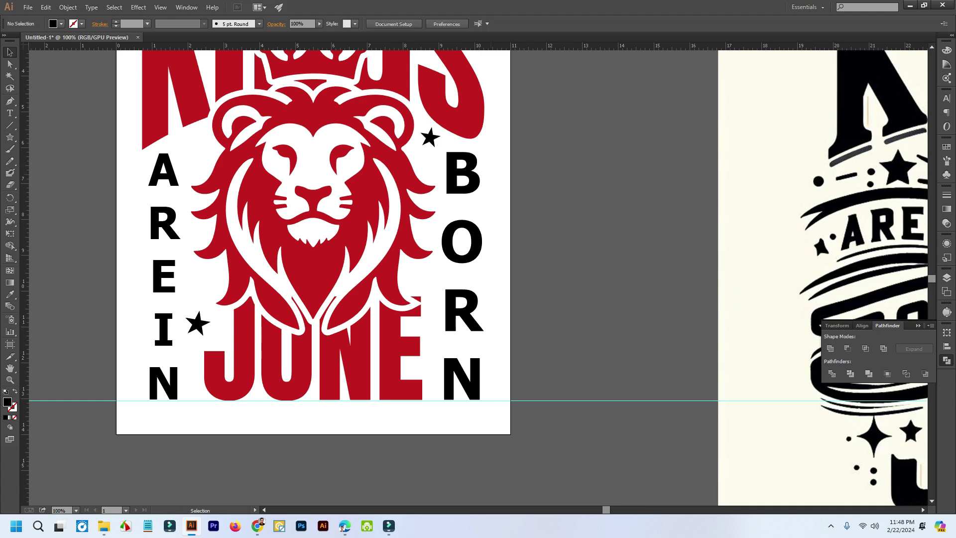
left_click_drag(430, 138, 428, 149)
left_click(454, 158)
left_click_drag(198, 324, 210, 270)
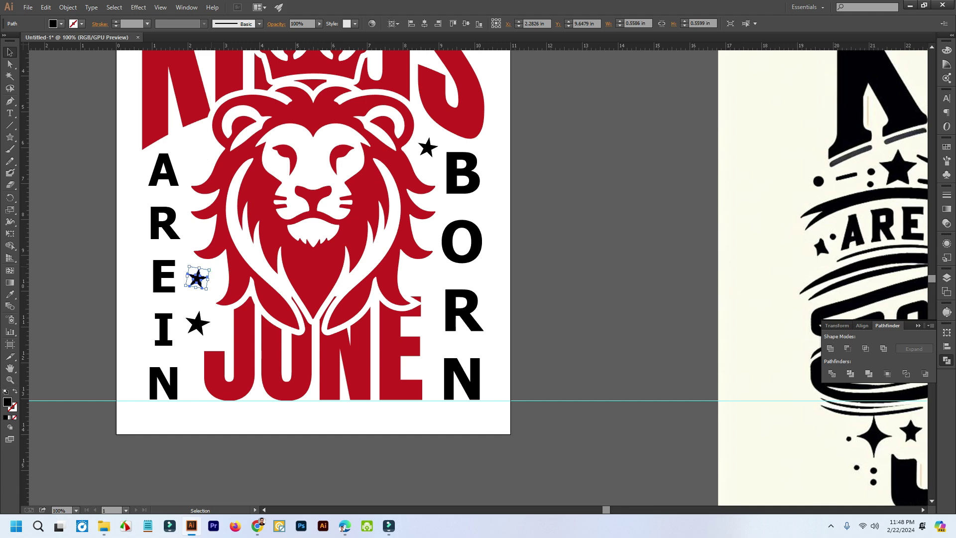
left_click(223, 272)
Step: Rotate the star beside the E of AREIN slightly and place a copy of it beside the A
scroll(227, 294, "up", 2)
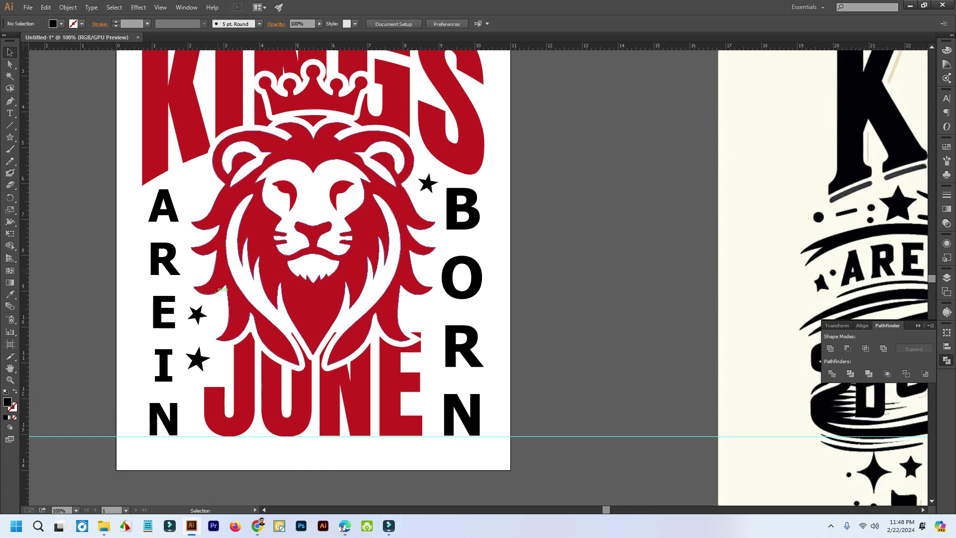
left_click(197, 326)
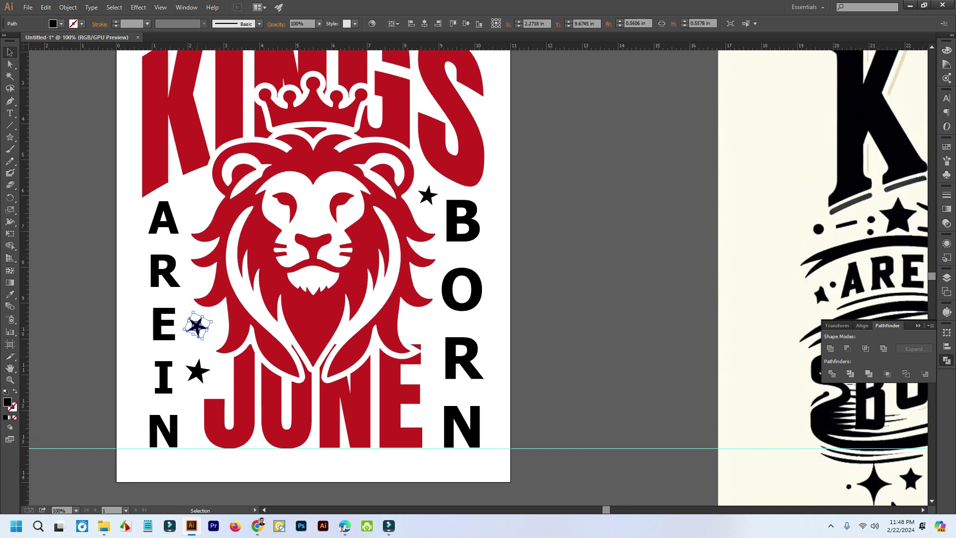
left_click_drag(198, 326, 303, 227)
left_click(195, 227)
scroll(195, 227, "down", 2)
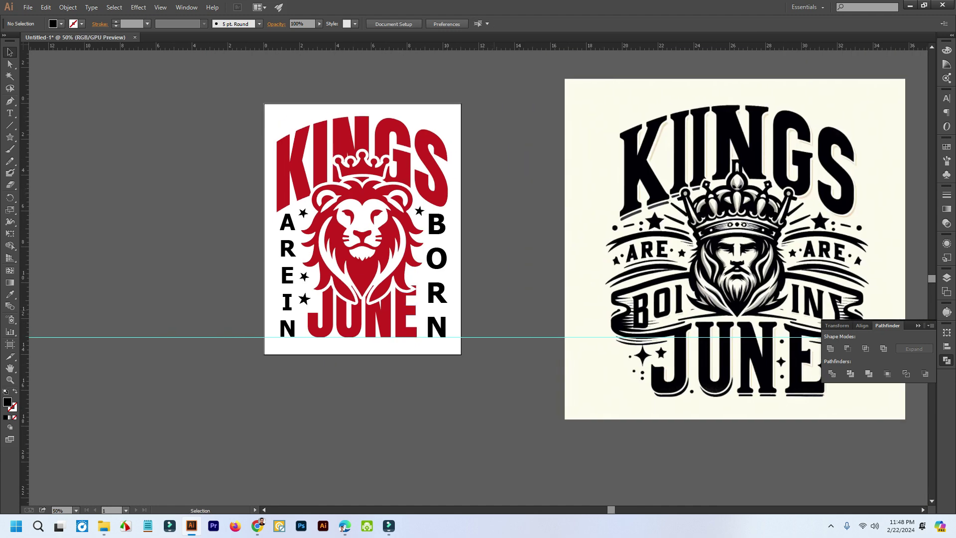
left_click_drag(490, 301, 466, 293)
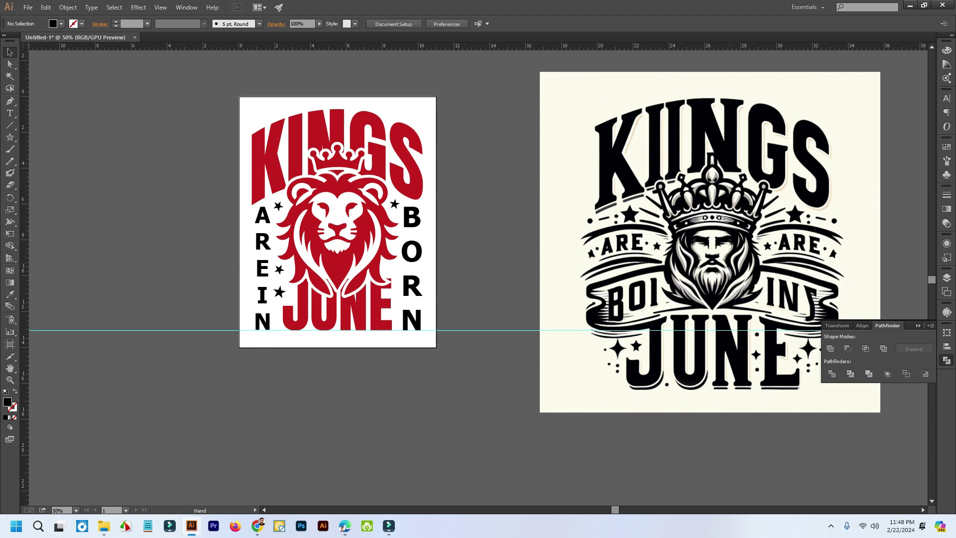
left_click_drag(478, 269, 362, 247)
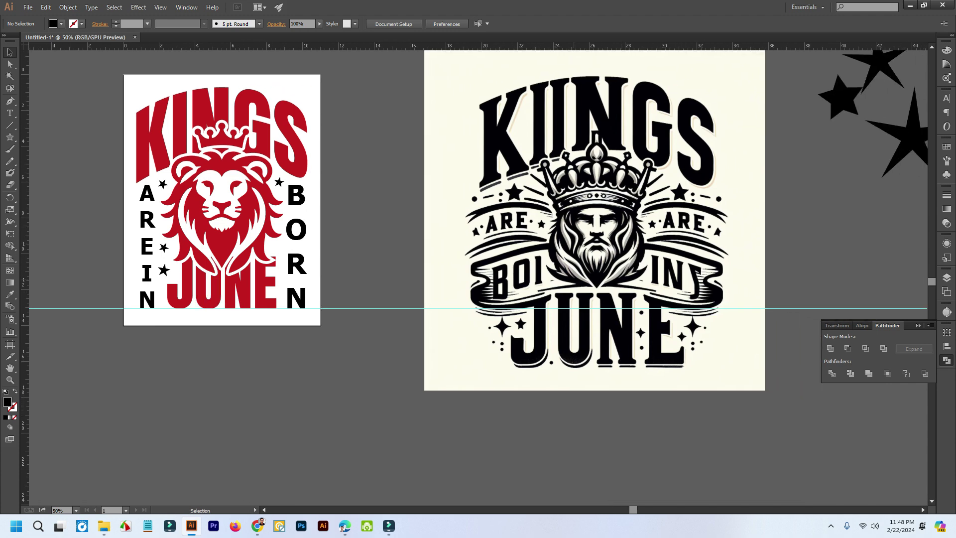
key("ctrl+plus")
key("ctrl+plus")
key("ctrl+plus")
key("ctrl+plus")
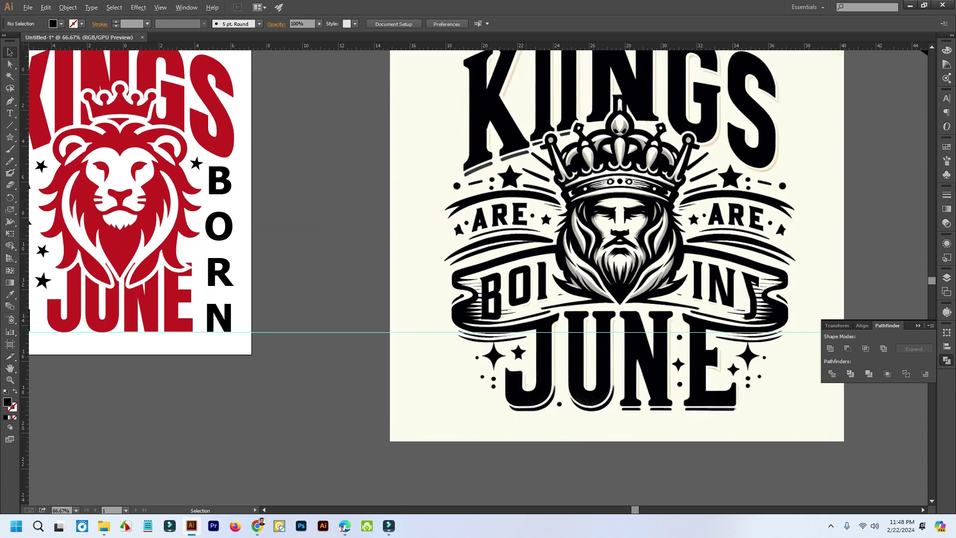
left_click(10, 161)
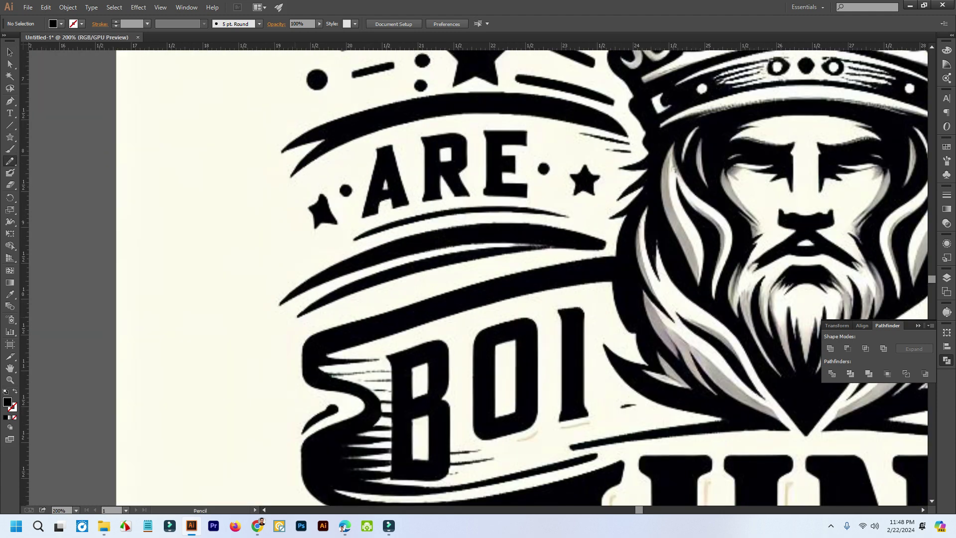
mouse_move(296, 317)
left_mouse_down()
mouse_move(339, 293)
mouse_move(437, 266)
mouse_move(538, 260)
mouse_move(292, 324)
mouse_move(308, 311)
left_mouse_up()
key("ctrl+z")
left_click_drag(153, 292, 374, 246)
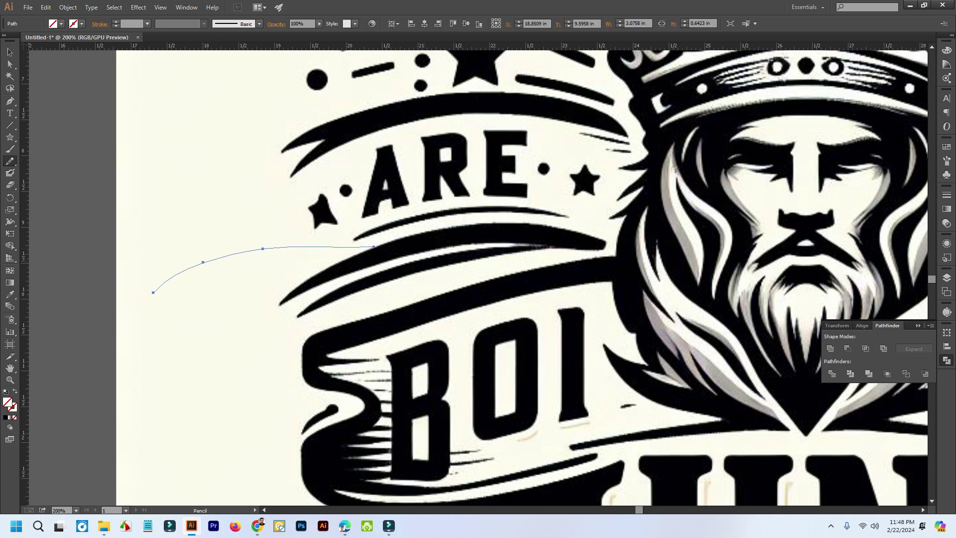
key("ctrl+z")
Step: Set the Pencil tool's fidelity to its smoothest setting
double_click(10, 161)
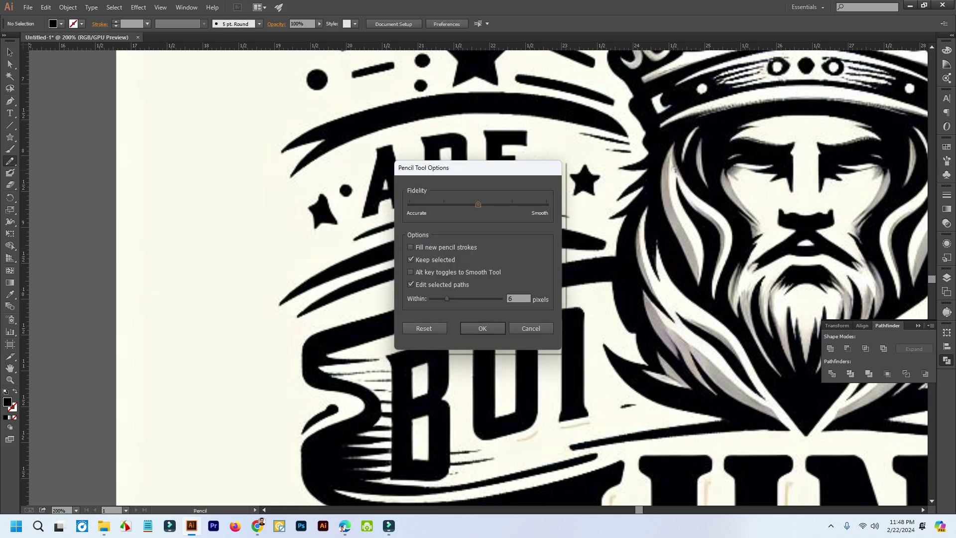
left_click_drag(478, 204, 546, 204)
left_click(482, 328)
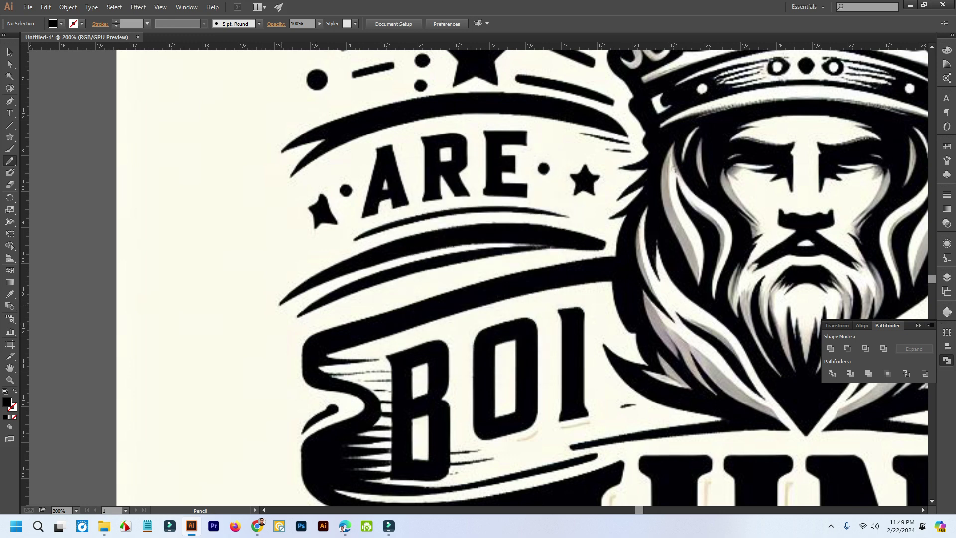
Step: Try drawing a curved pencil line about 4.3 in wide below the left ARE, with a white 17 pt stroke tapered at both ends
mouse_move(302, 294)
left_mouse_down()
mouse_move(409, 262)
mouse_move(592, 254)
left_mouse_up()
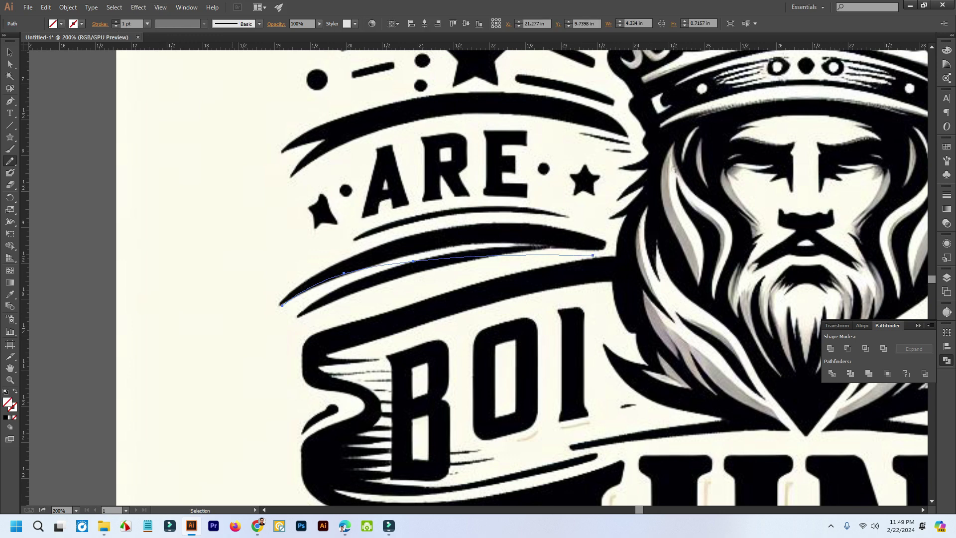
scroll(132, 23, "up", 11)
left_click(204, 24)
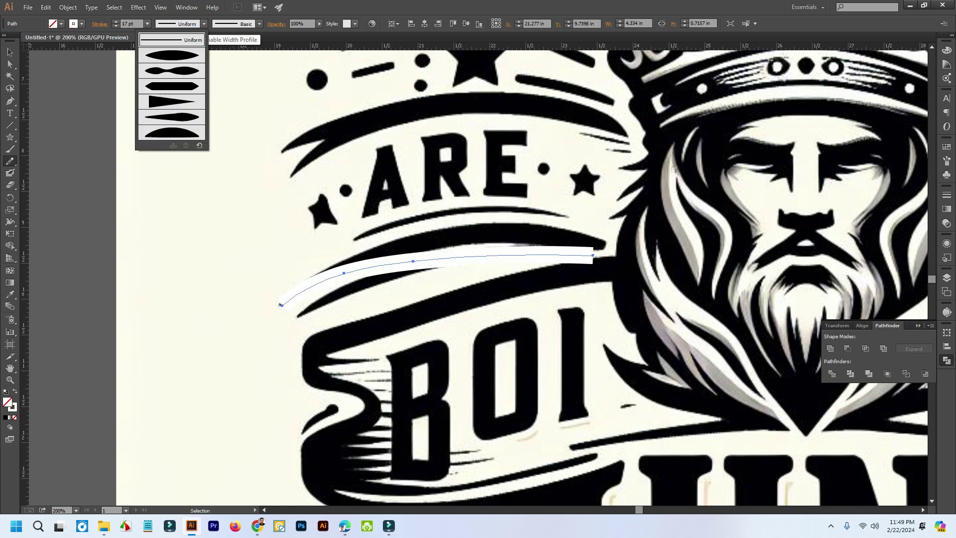
left_click(171, 55)
Step: Move the white tapered curve into the gap beside the artboard to judge it against the design, and delete it
key("v")
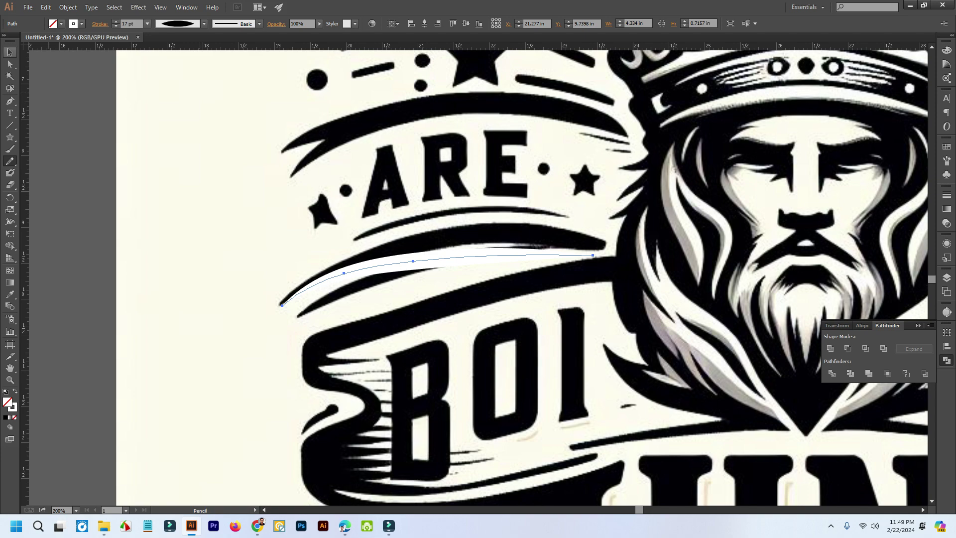
left_click_drag(349, 279, 724, 263)
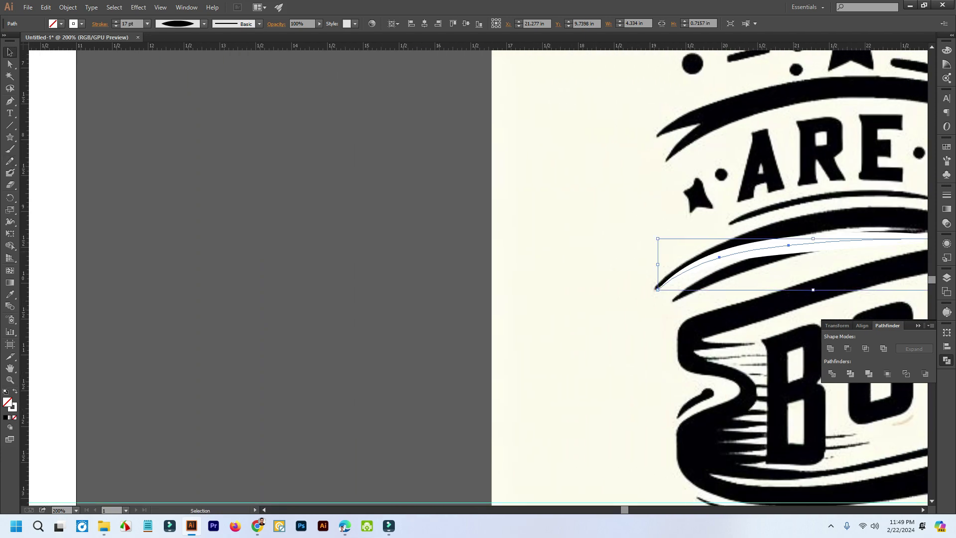
left_click_drag(796, 244, 293, 179)
left_click(412, 292)
scroll(412, 291, "down", 3)
scroll(412, 292, "down", 2)
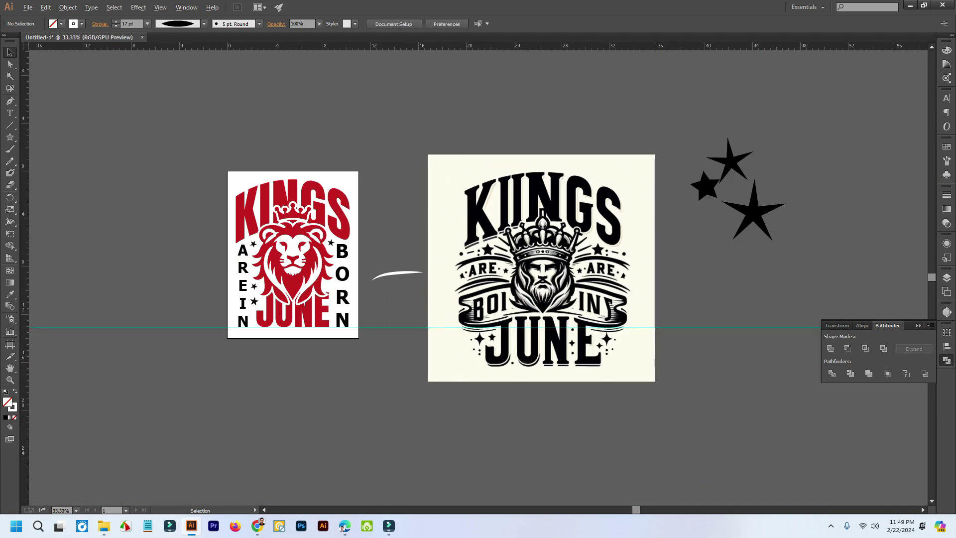
scroll(412, 291, "up", 2)
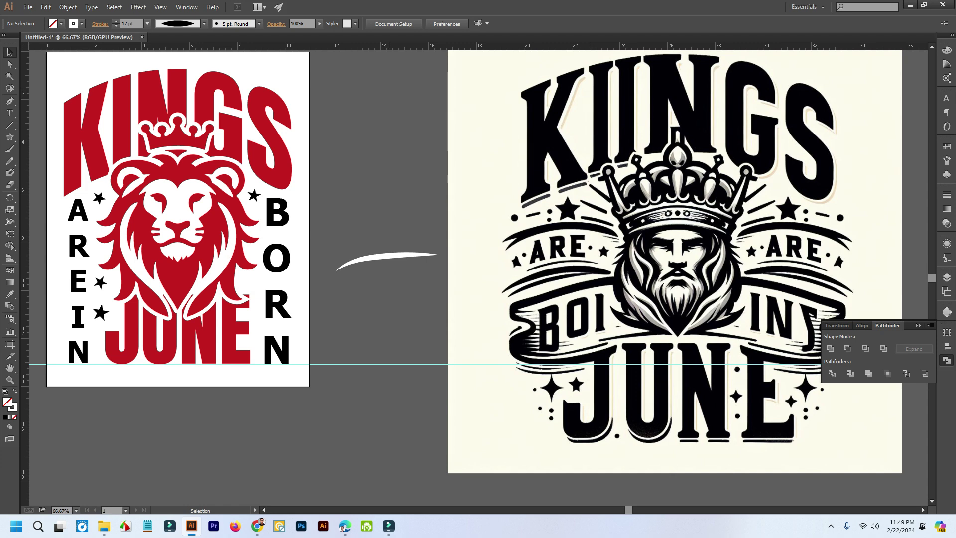
left_click(388, 254)
key("Delete")
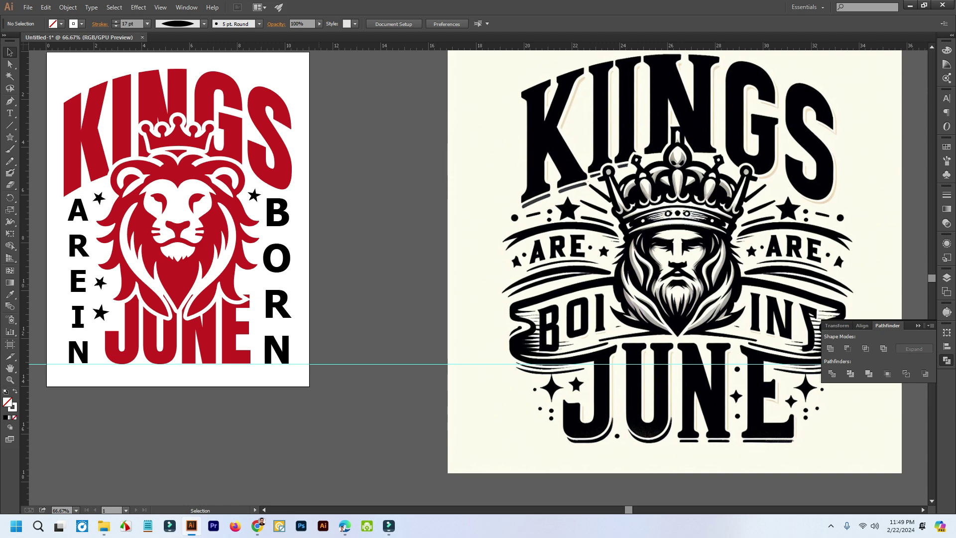
Step: Copy the small star beside AREIN's E to the opposite side near BORN's R, and delete the spare copy outside the artboard
left_click_drag(344, 249, 467, 236)
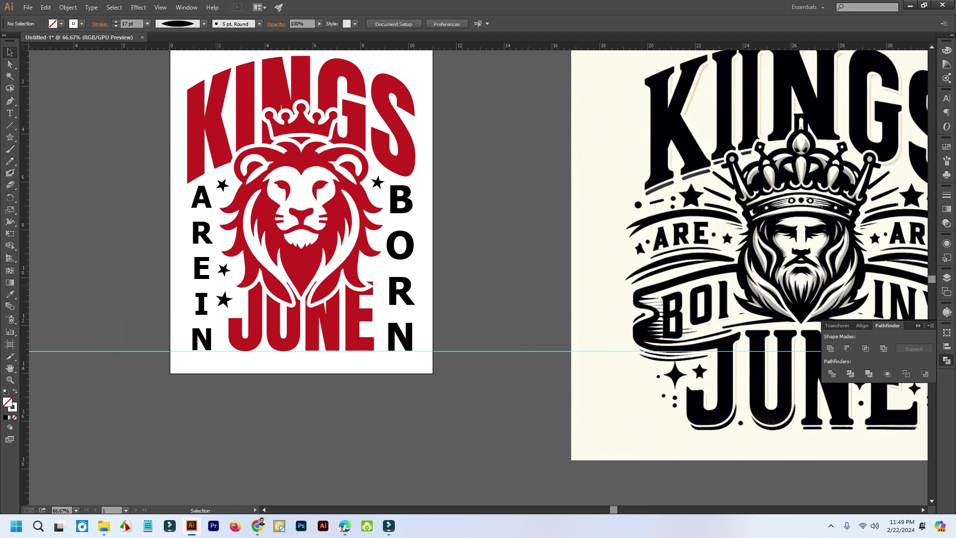
left_click(224, 269)
left_click_drag(224, 269, 139, 265)
key("ctrl+shift+a")
key("Delete")
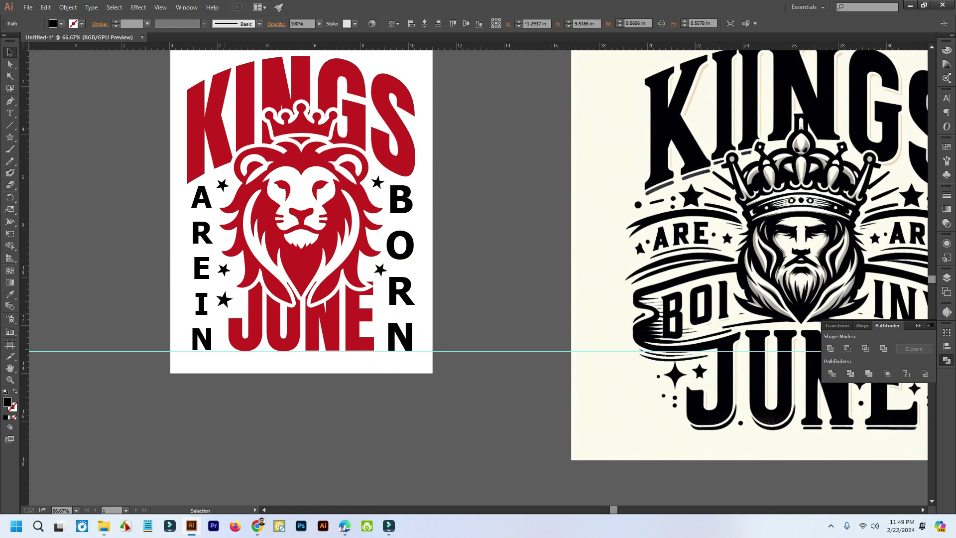
Step: Convert the vertical BORN and ARE lettering to outlines
left_click(400, 292)
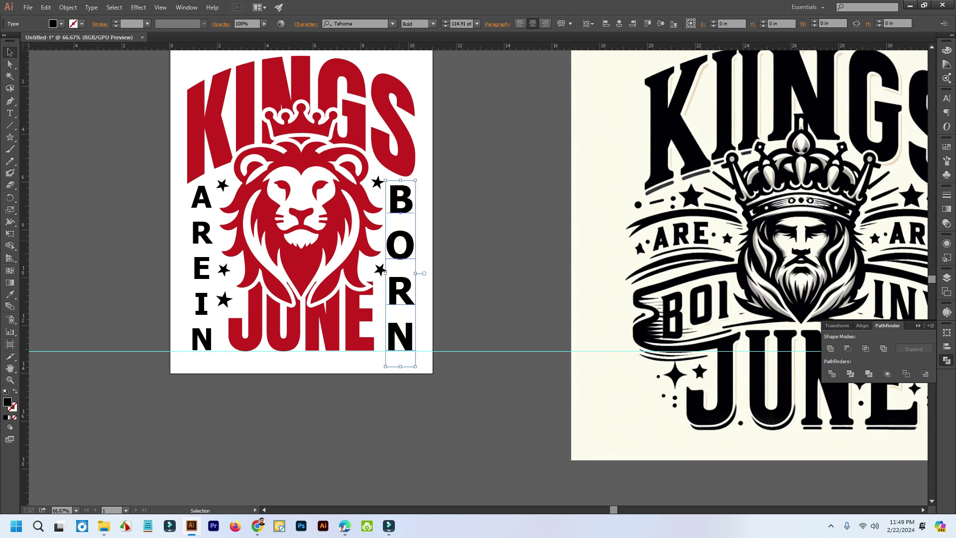
left_click(68, 7)
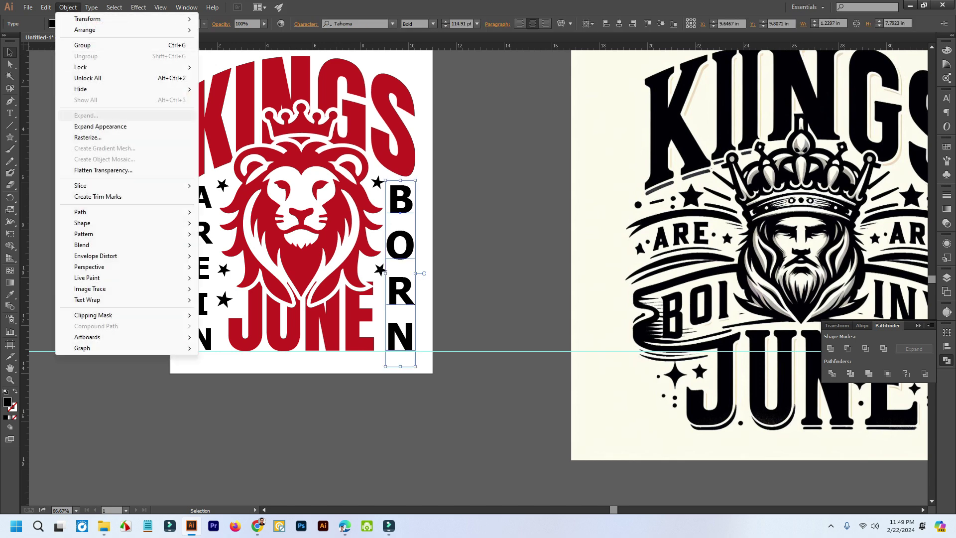
left_click(100, 126)
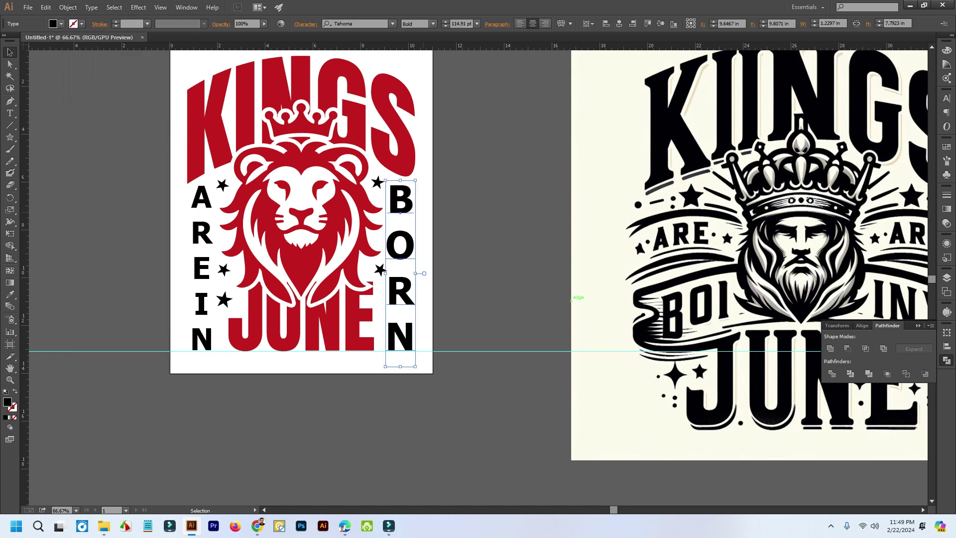
right_click(421, 200)
left_click(446, 271)
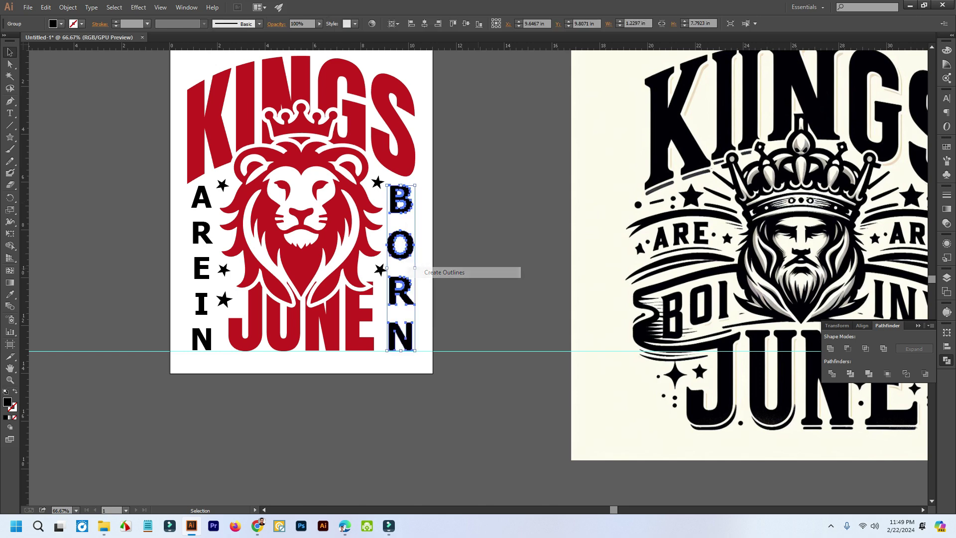
left_click(427, 272)
right_click(208, 237)
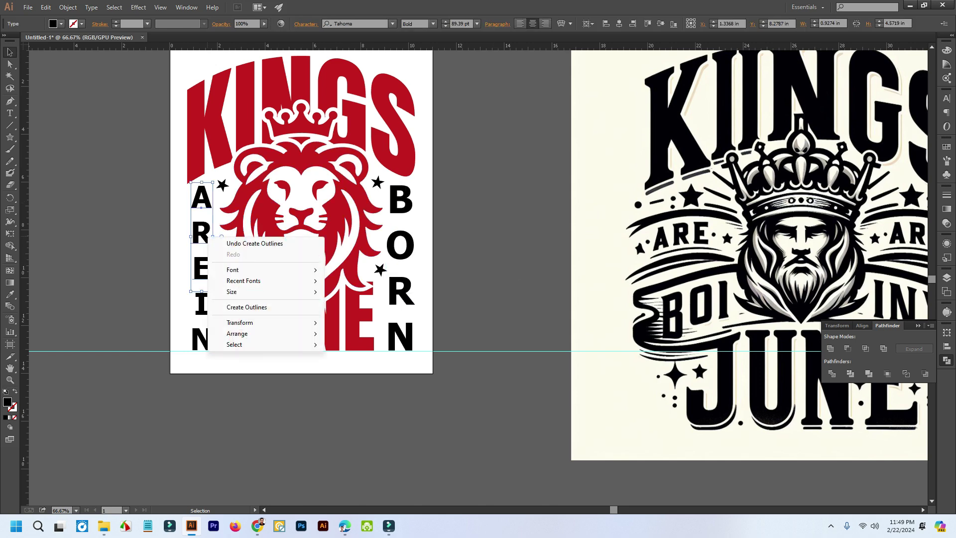
left_click(246, 307)
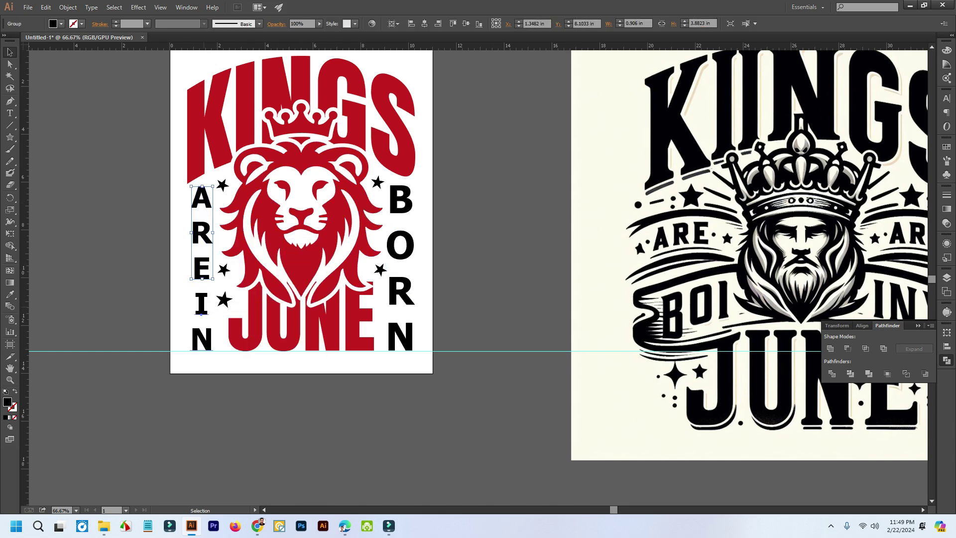
Step: Convert the vertical IN lettering to outlines and delete the horizontal guide running under the design
right_click(206, 310)
left_click(243, 377)
left_click(244, 438)
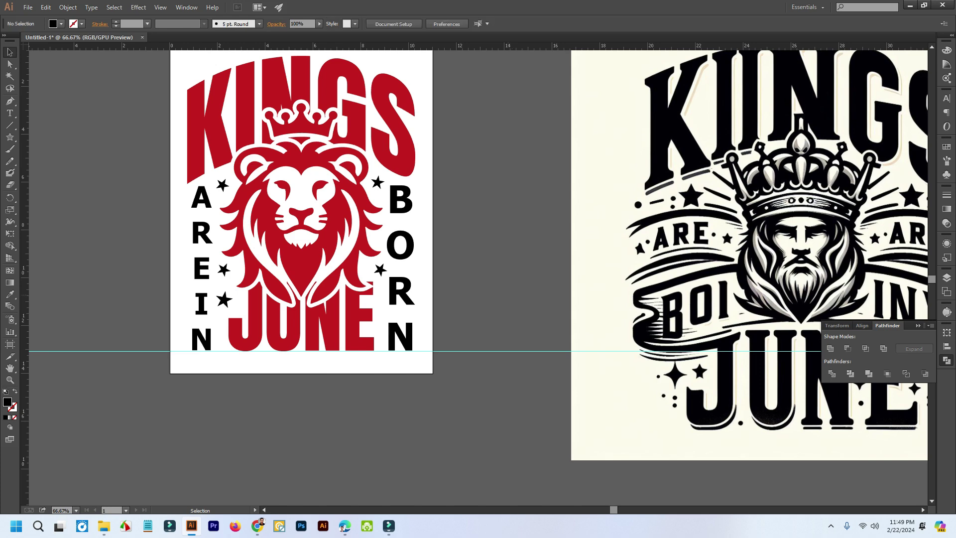
left_click(528, 351)
key("Delete")
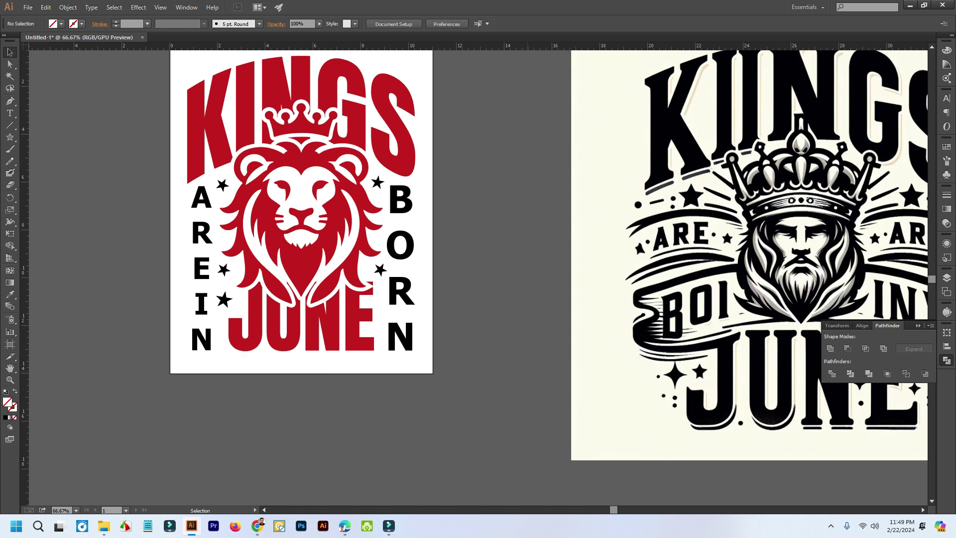
Step: Recolor the crowned lion black by sampling the fill of the BORN lettering
key("ctrl+minus")
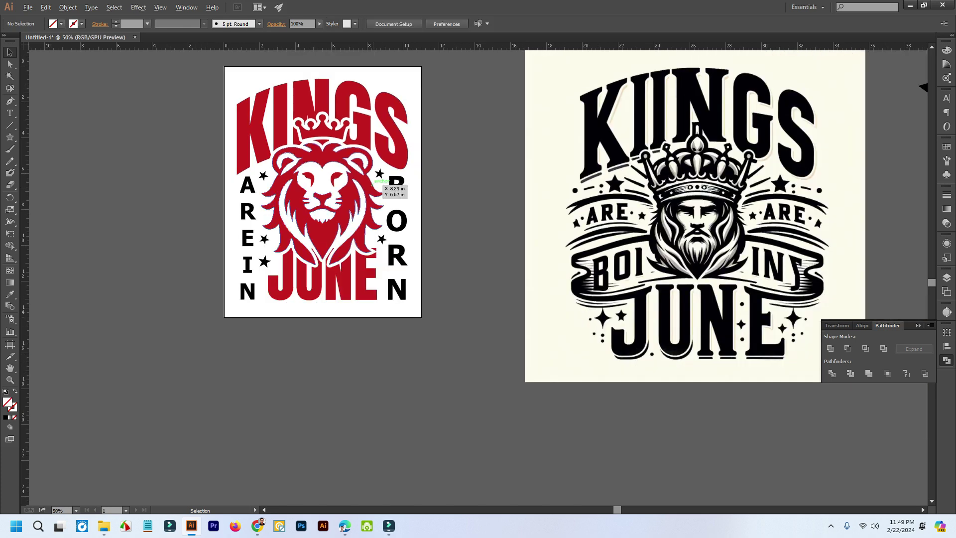
left_click_drag(448, 249, 492, 334)
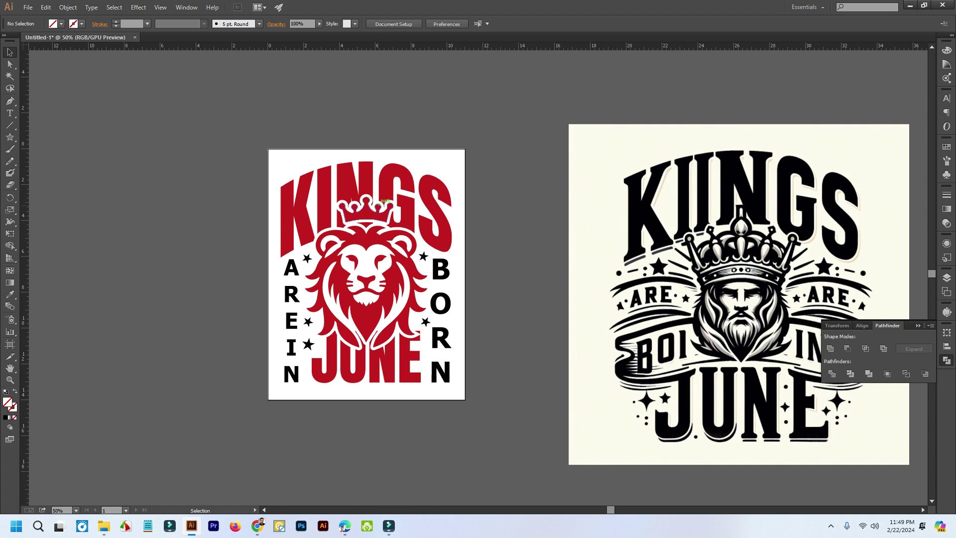
left_click(373, 206)
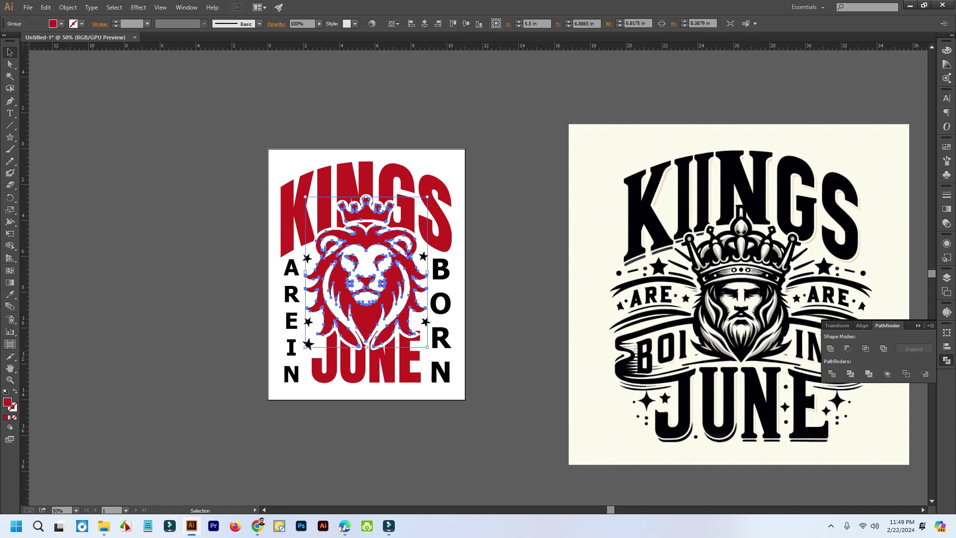
left_click(10, 306)
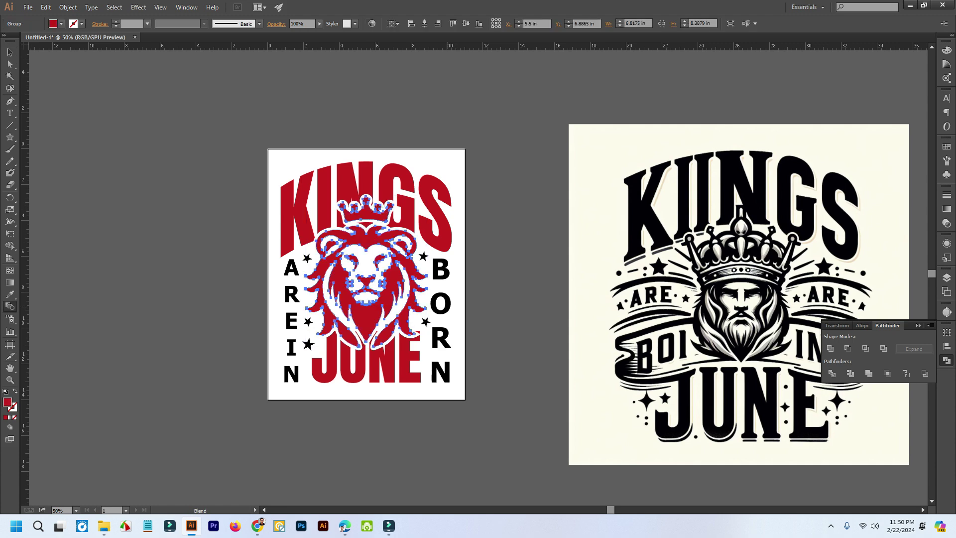
key("i")
left_click(446, 311)
left_click(10, 52)
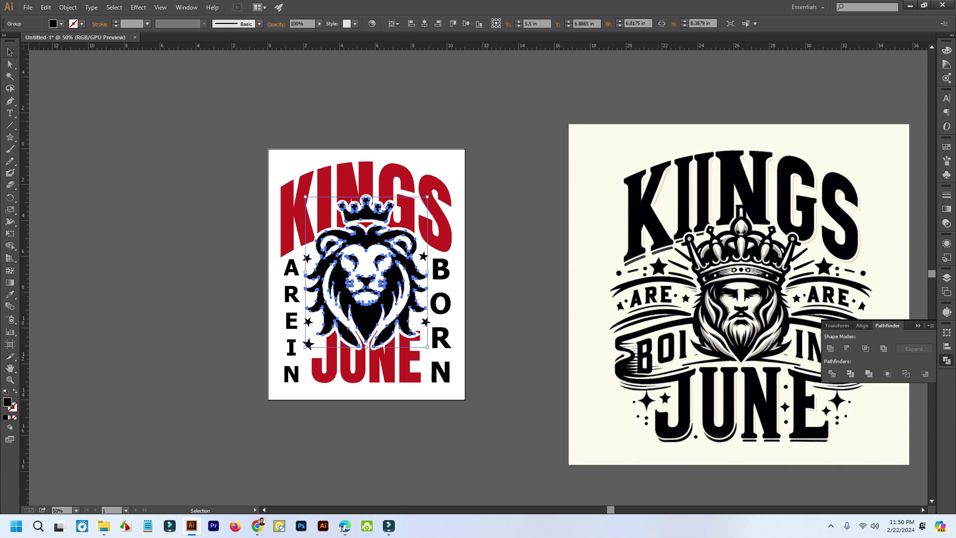
key("ctrl+shift+a")
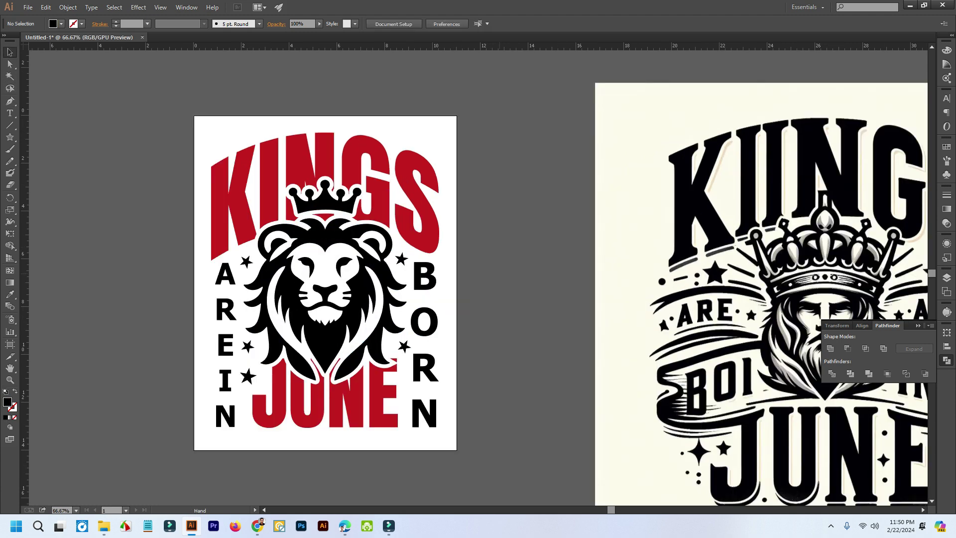
Step: Recolor the whole design, including the lion, stars and side words, with the red sampled from the KINGS lettering
scroll(176, 240, "up", 1)
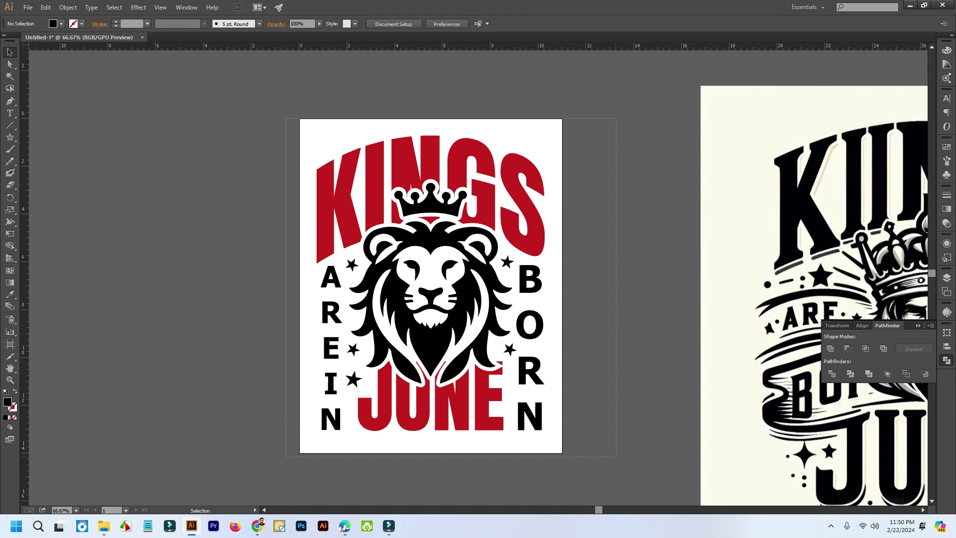
key("ctrl+a")
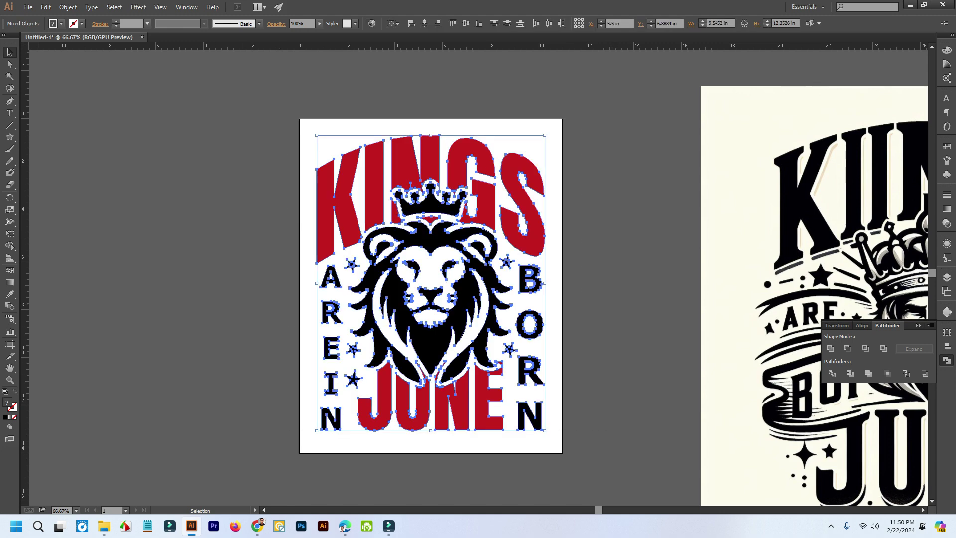
left_click(10, 294)
left_click(366, 182)
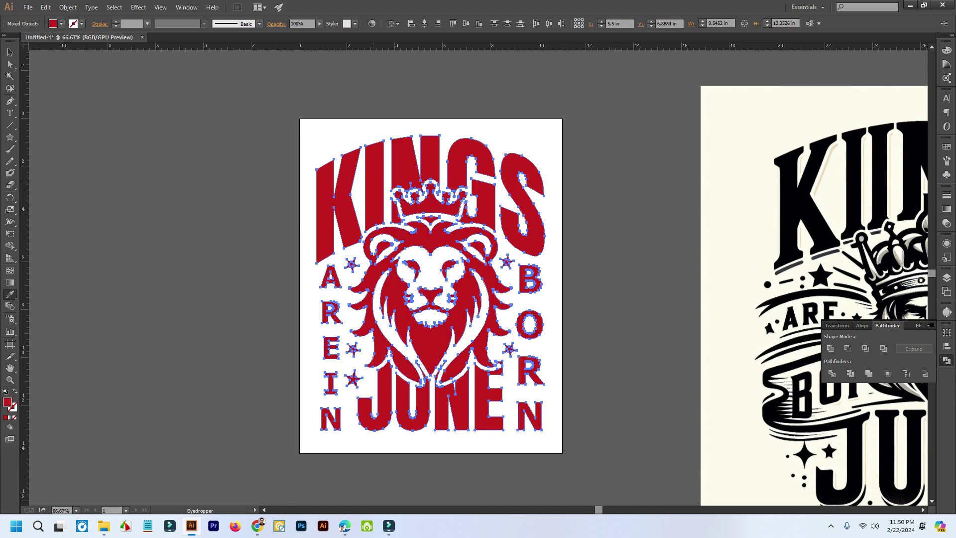
key("v")
key("ctrl+shift+a")
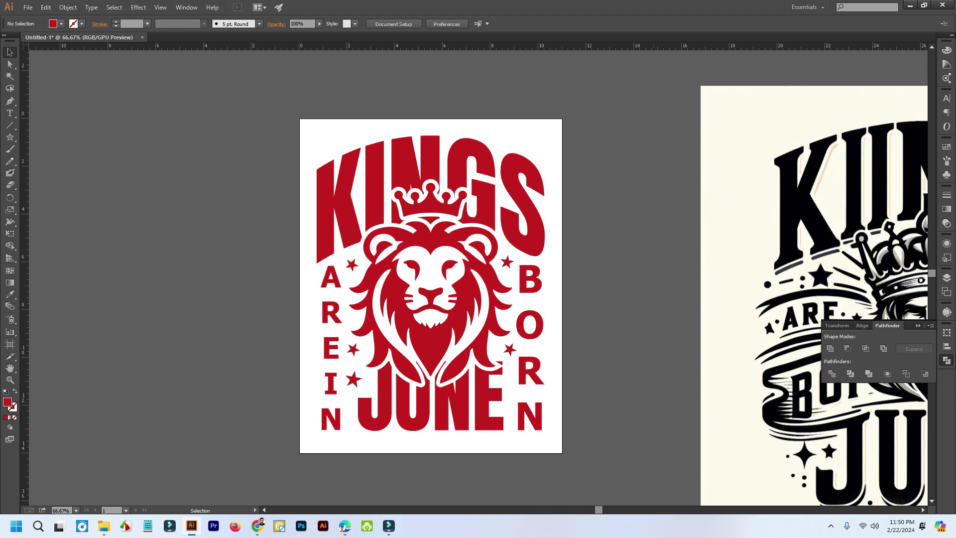
Step: Delete the three spare black stars and the AI-generated reference image beside the artboard
scroll(611, 374, "down", 2)
left_click_drag(666, 375, 462, 321)
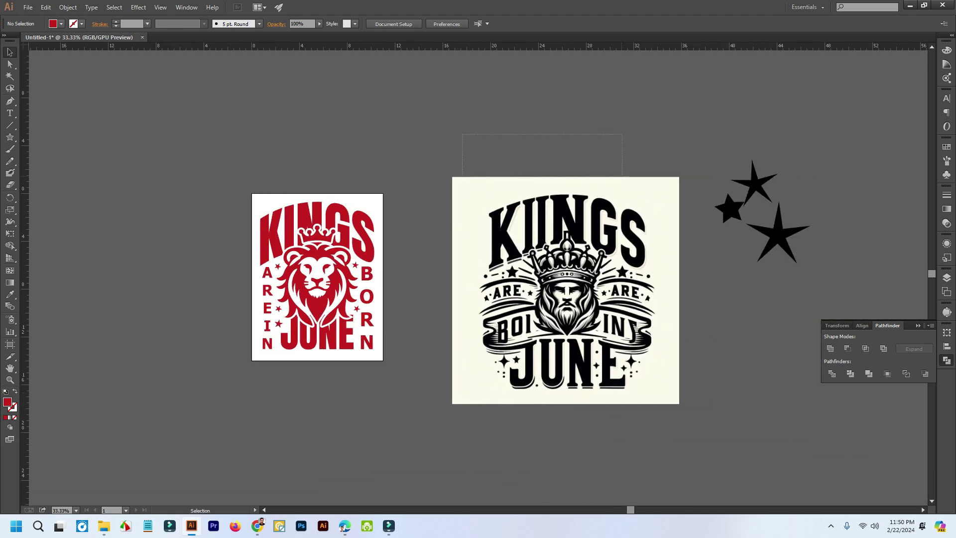
left_click_drag(621, 176, 816, 324)
key("Delete")
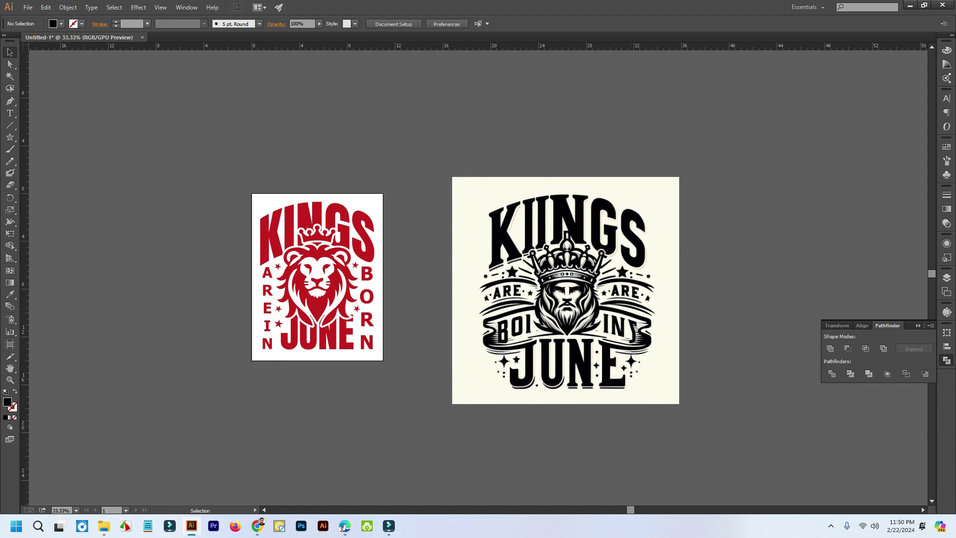
key("ctrl+alt")
key("ctrl+alt+2")
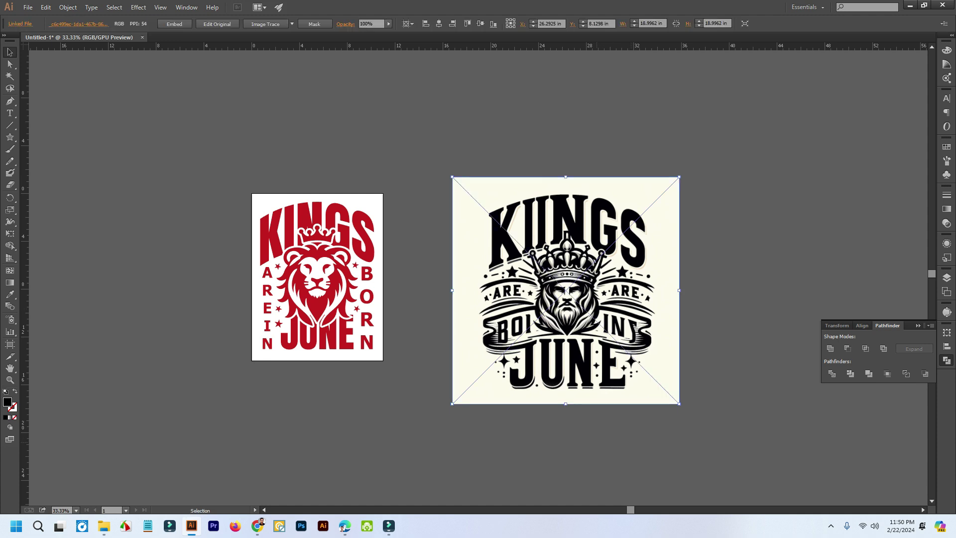
key("Delete")
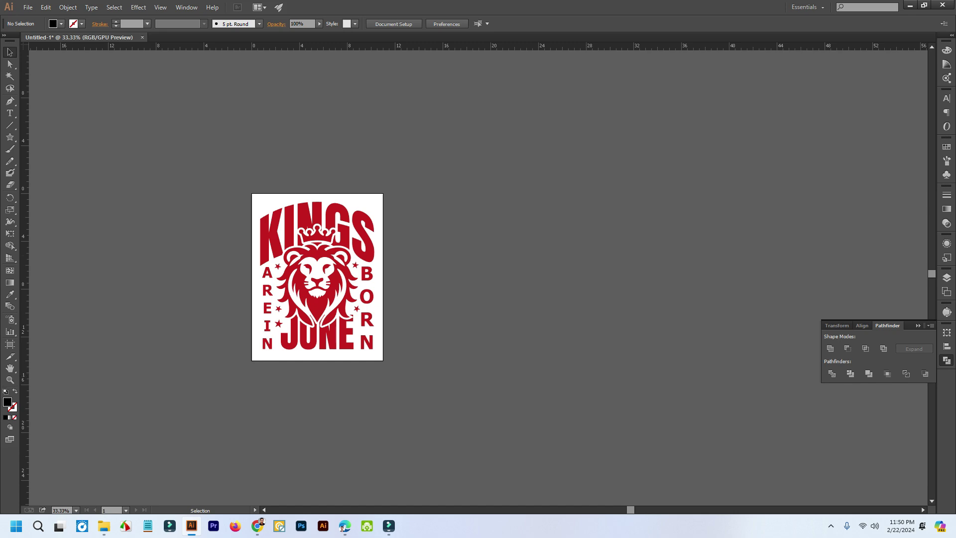
Step: Group all the artwork on the artboard, including lettering, lion and stars, into one object
left_click_drag(374, 274, 425, 324)
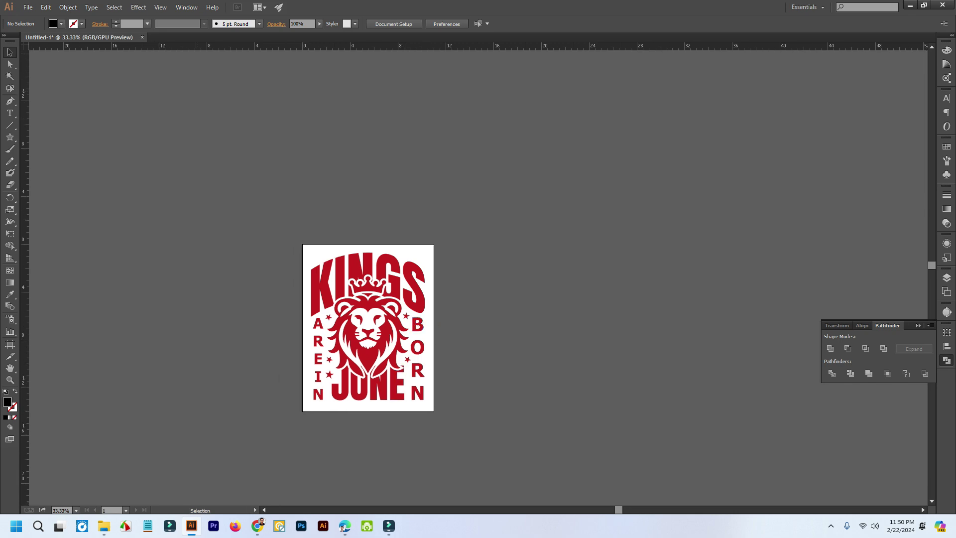
key("ctrl+a")
key("ctrl+plus")
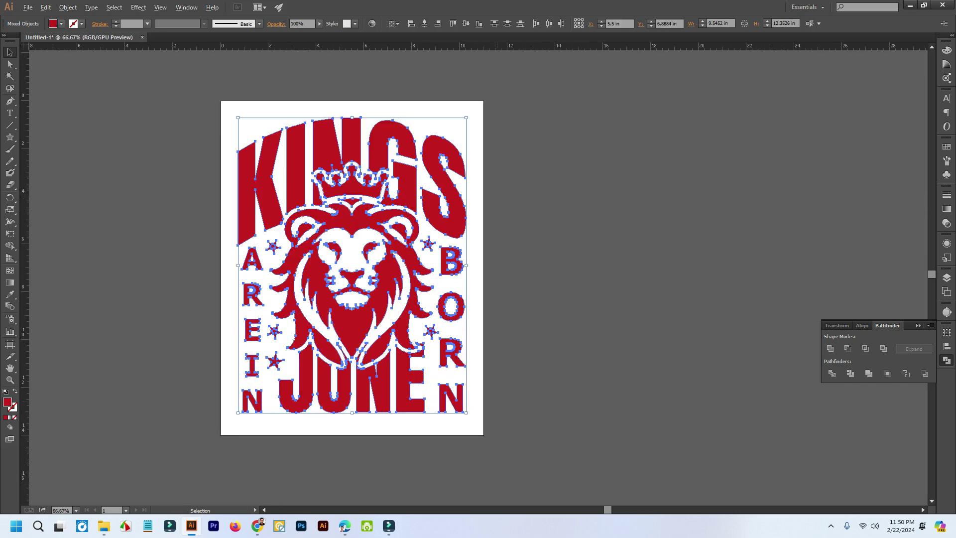
left_click_drag(523, 299, 560, 328)
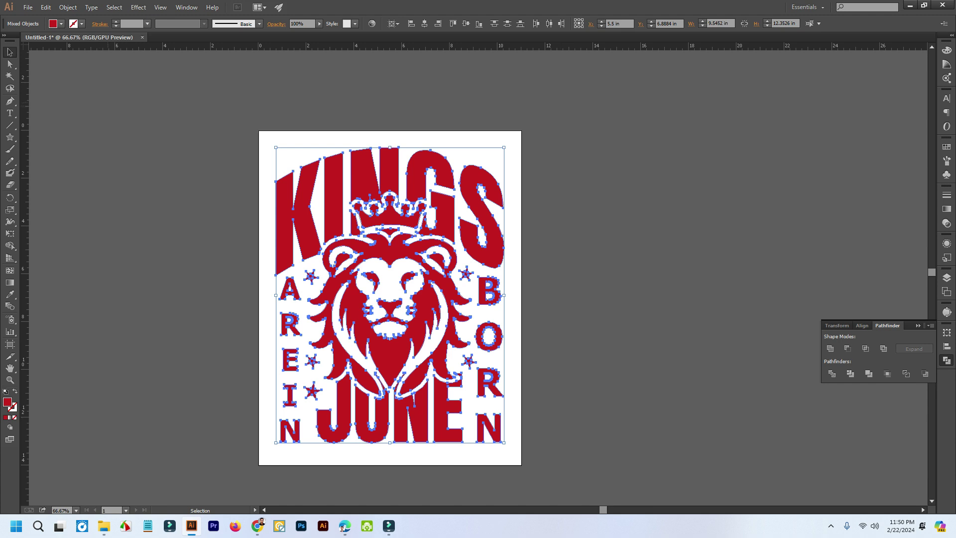
key("ctrl+shift+a")
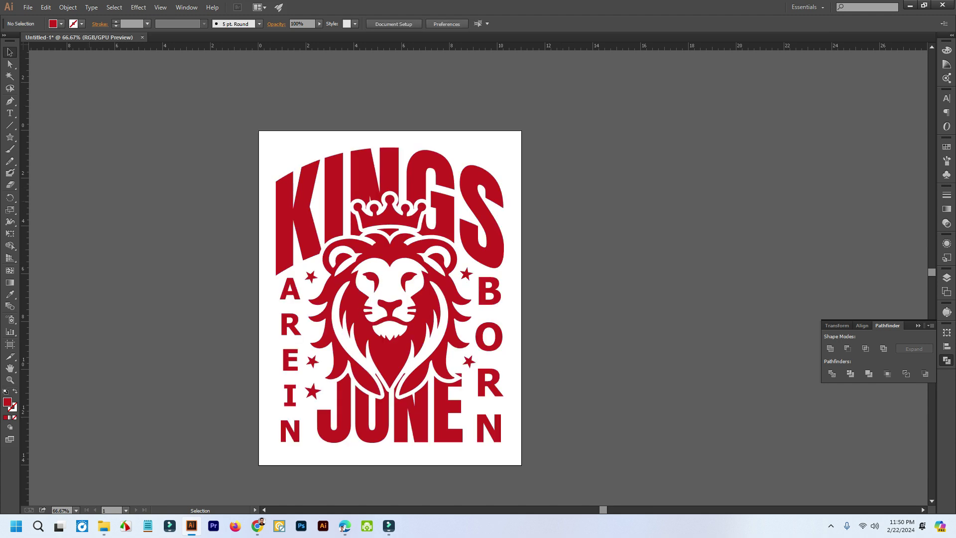
left_click_drag(175, 103, 566, 465)
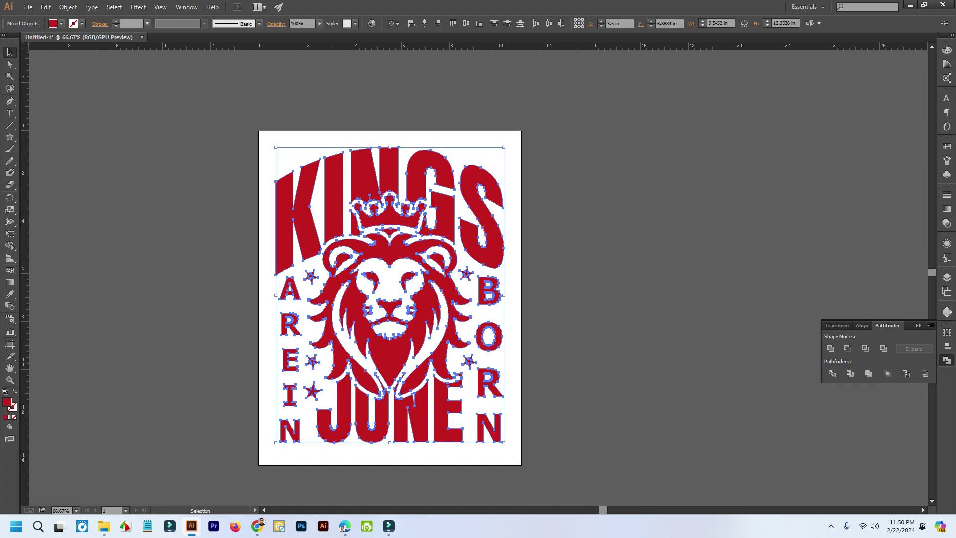
key("a")
left_click_drag(192, 103, 832, 458)
key("ctrl+g")
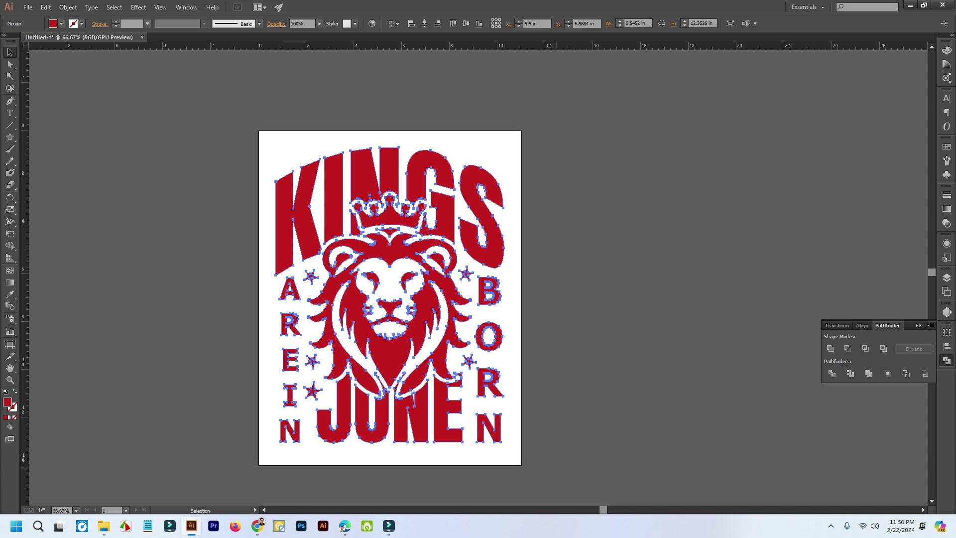
key("v")
key("ctrl+shift+a")
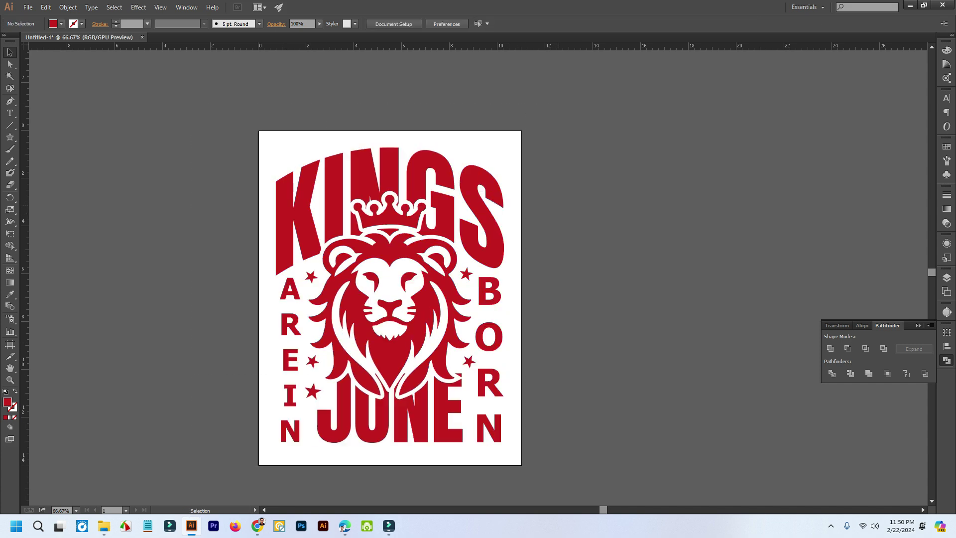
Step: Center the grouped design horizontally and vertically on the artboard
left_click_drag(487, 177, 565, 178)
key("ctrl+z")
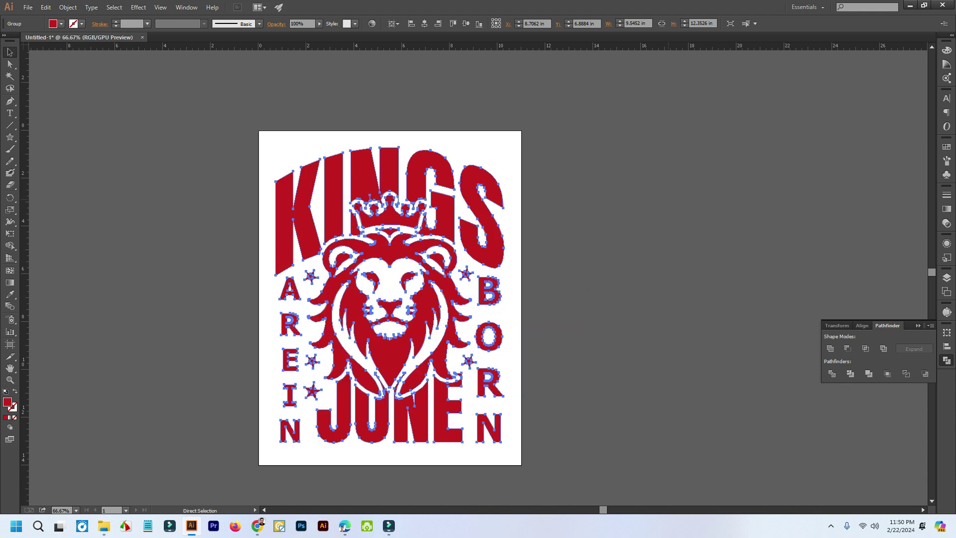
left_click(669, 200)
left_click(489, 184)
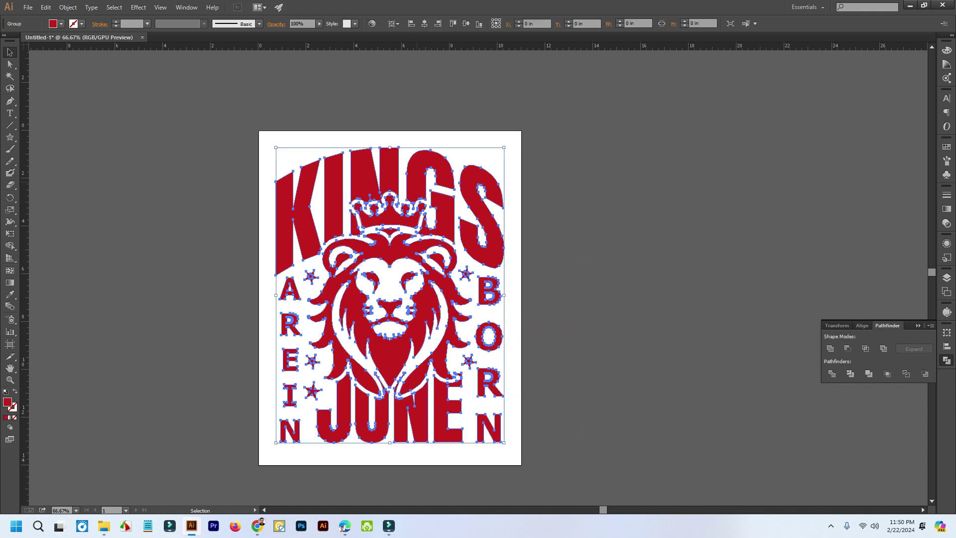
left_click(424, 24)
left_click(466, 23)
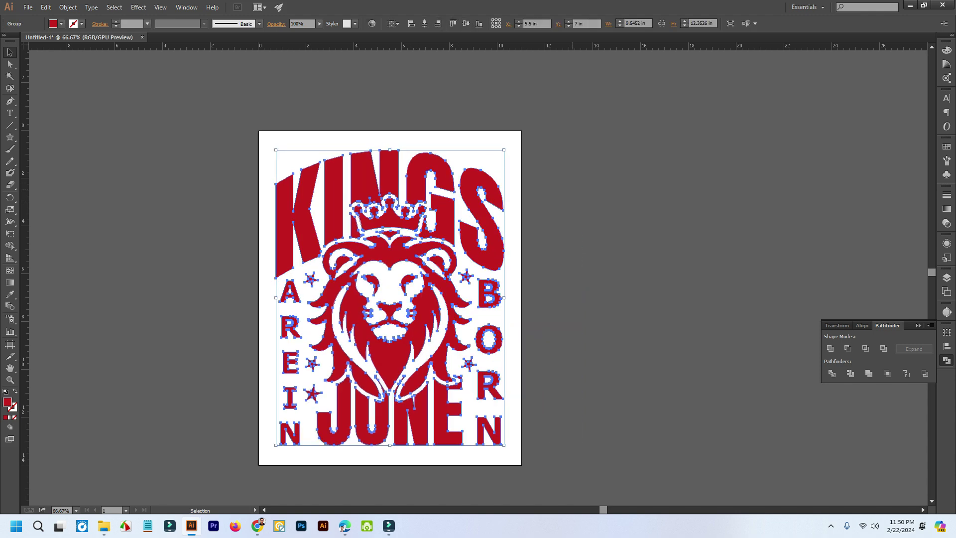
key("ctrl+shift+a")
Step: Save the document in Downloads as an Illustrator EPS file named "Desin 1"
left_click(28, 7)
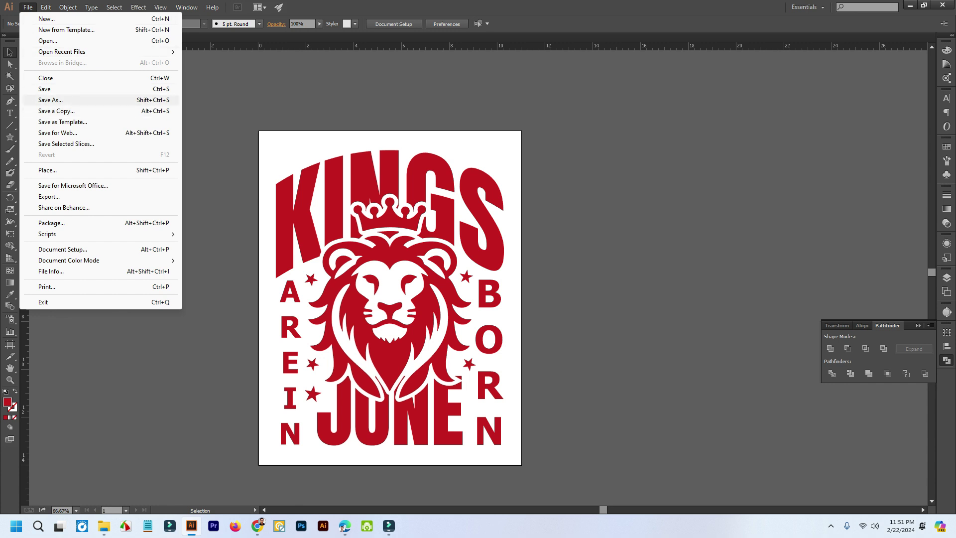
left_click(50, 99)
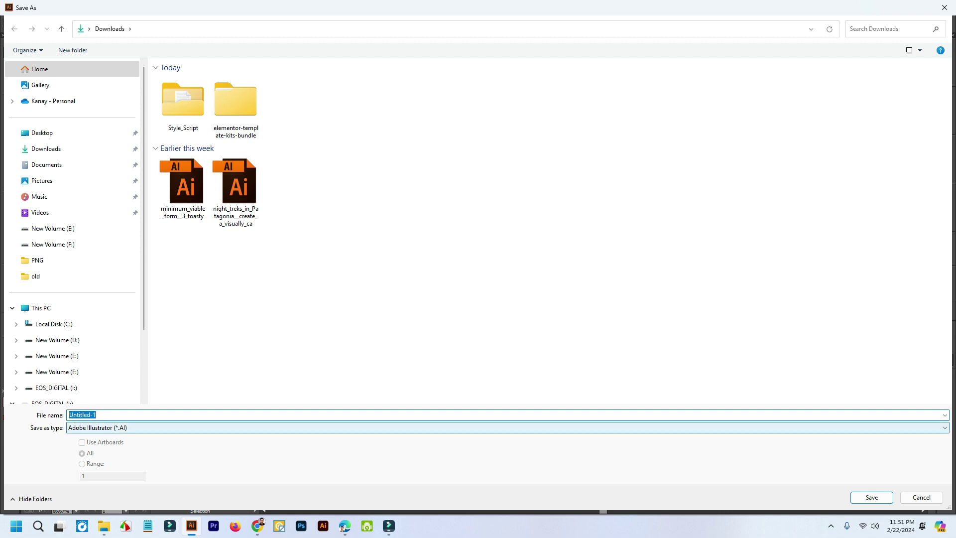
left_click(127, 428)
left_click(109, 452)
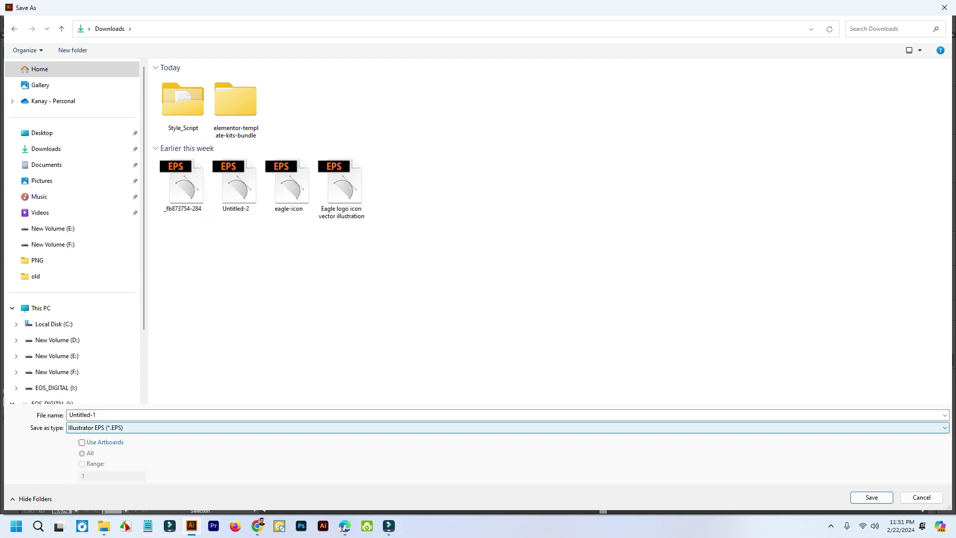
left_click(110, 414)
type("Desin 1")
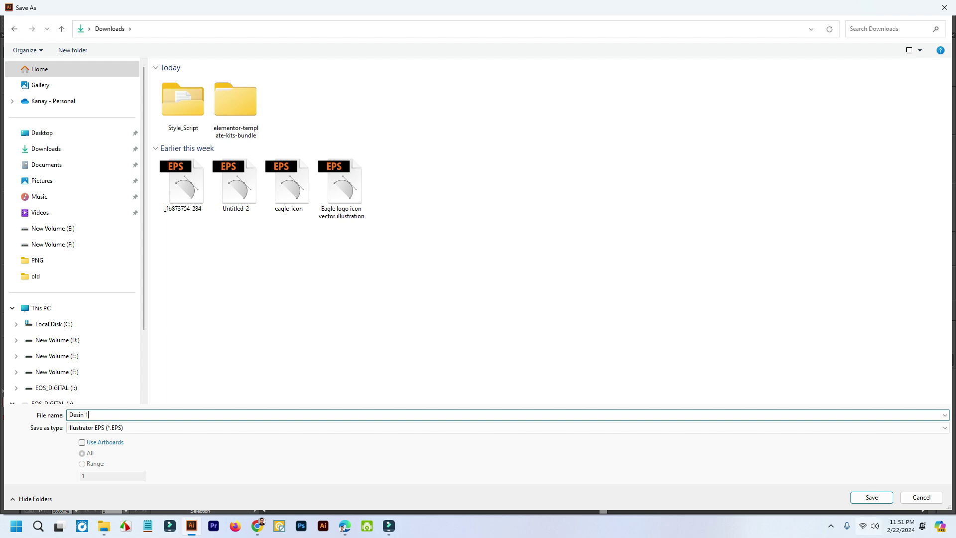
key("Return")
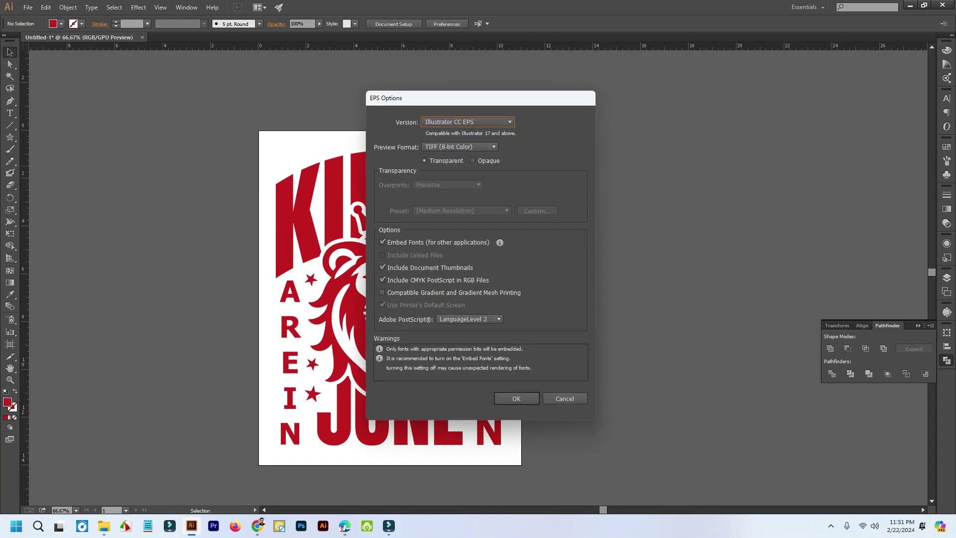
Step: Set the EPS version to Illustrator 10 EPS and accept the EPS options
left_click(467, 121)
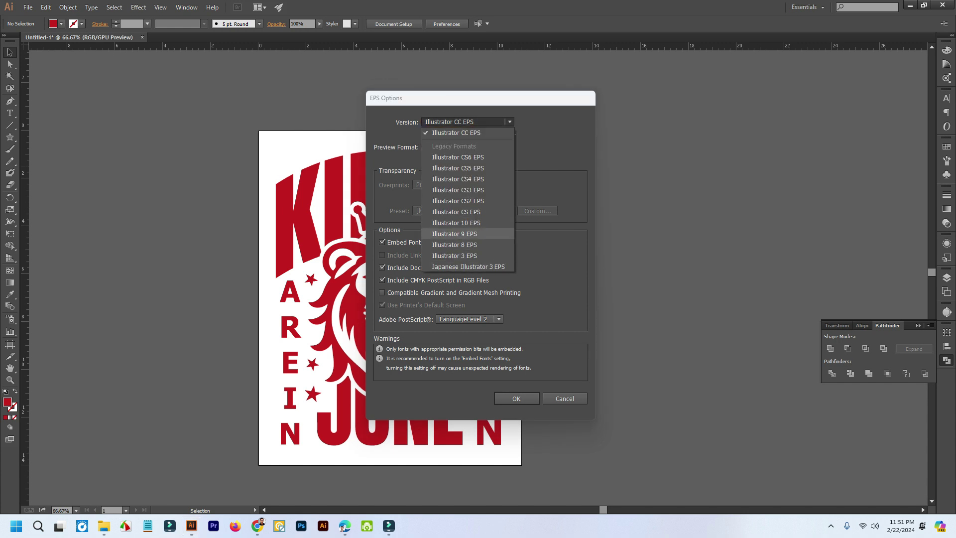
left_click(456, 222)
left_click(516, 389)
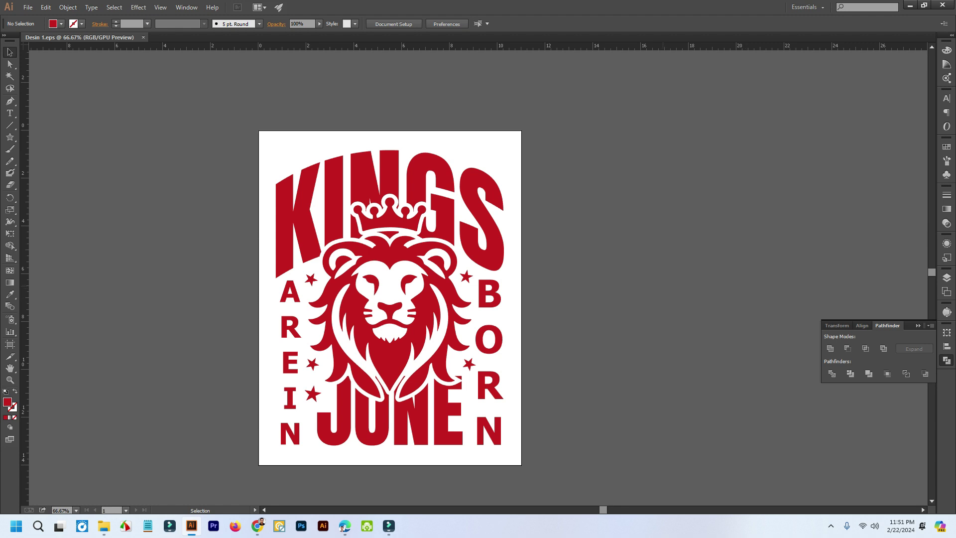
Step: Select the grouped artwork and create a new document sized 4000 px wide by 2663 px high
left_click_drag(254, 134, 524, 458)
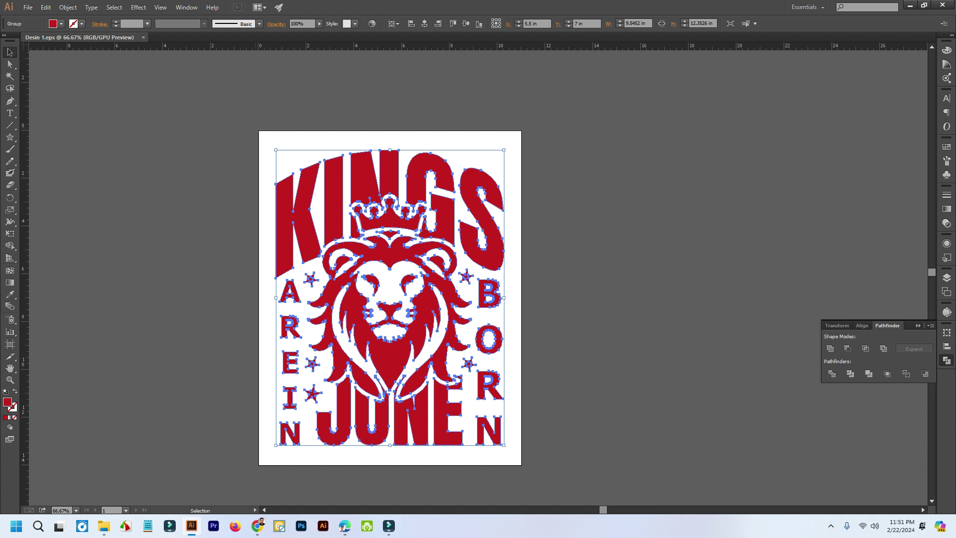
left_click(28, 7)
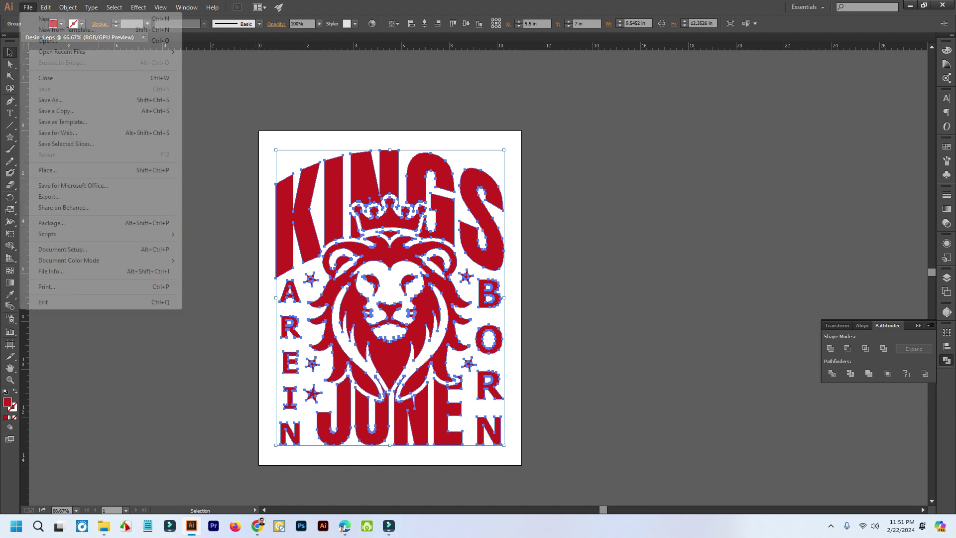
left_click(38, 18)
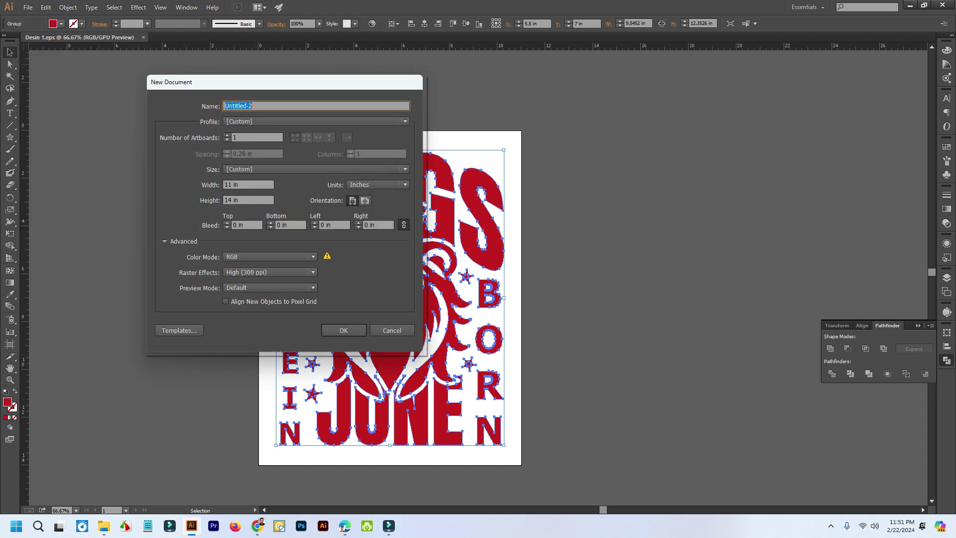
left_click(377, 185)
left_click(378, 250)
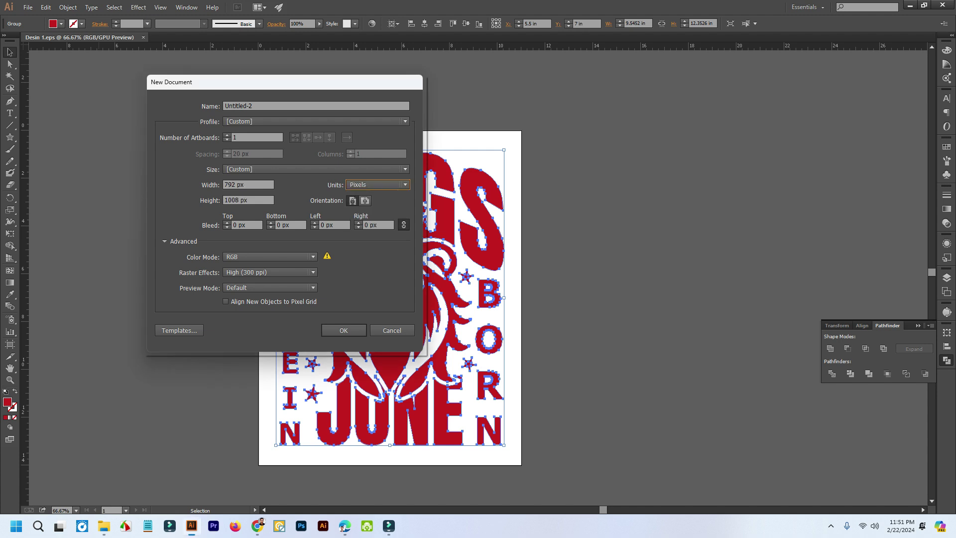
double_click(229, 185)
type("4000")
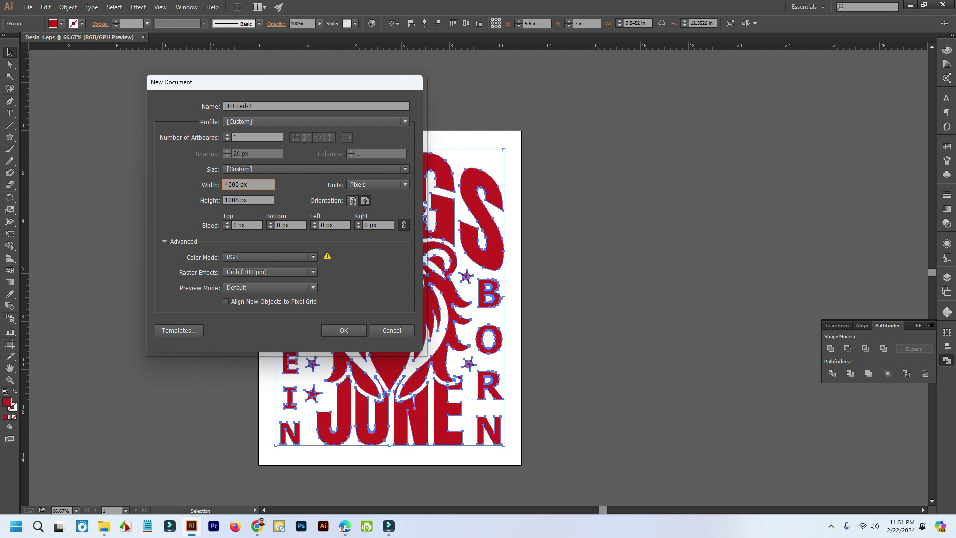
key("Tab")
type("2663")
left_click(344, 330)
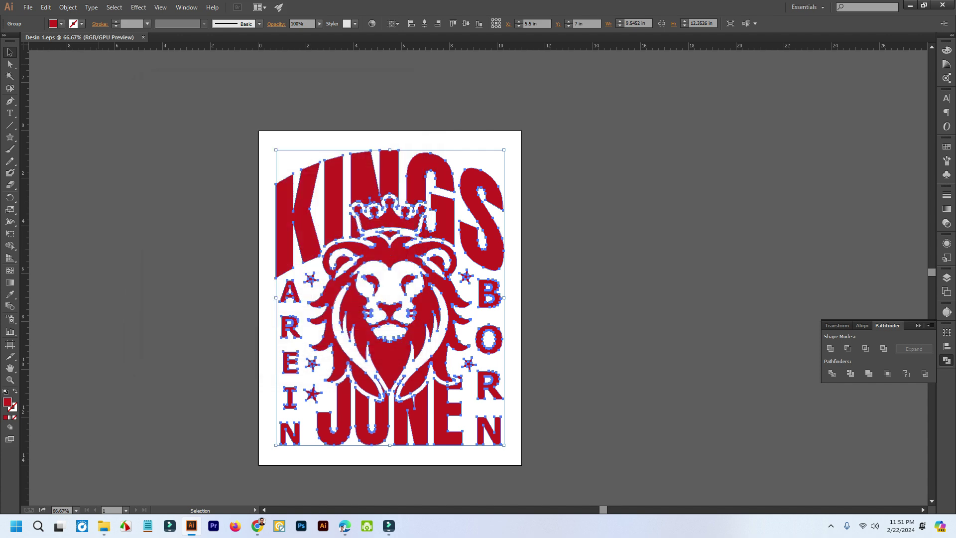
scroll(283, 247, "down", 2)
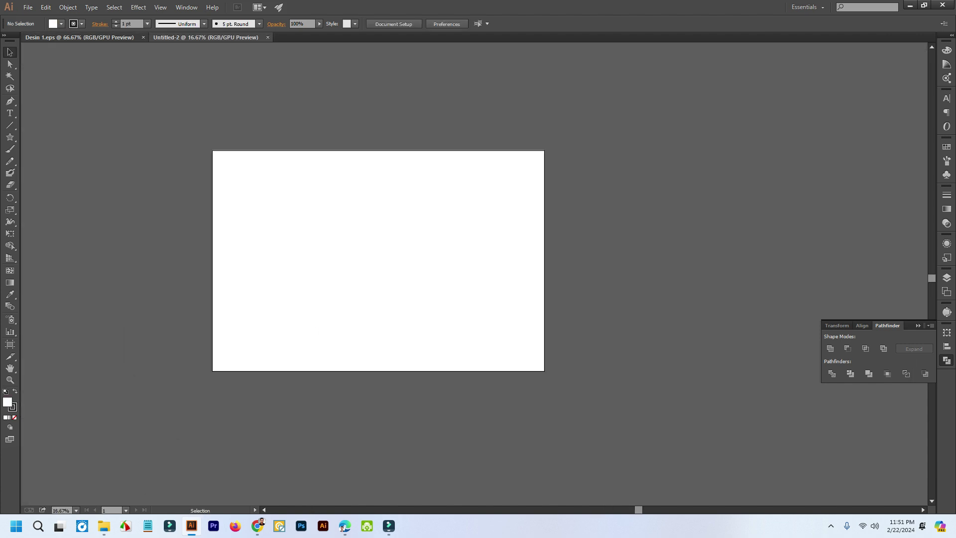
Step: Copy the grouped lion design into the new document and scale it to about 1484 by 1921 px on the artboard's left half
left_click(80, 37)
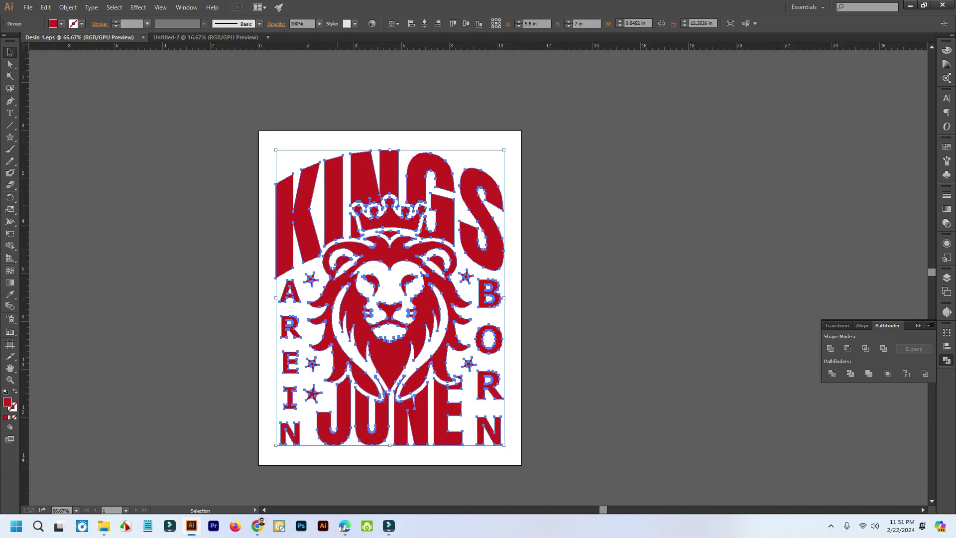
left_click_drag(318, 165, 256, 175)
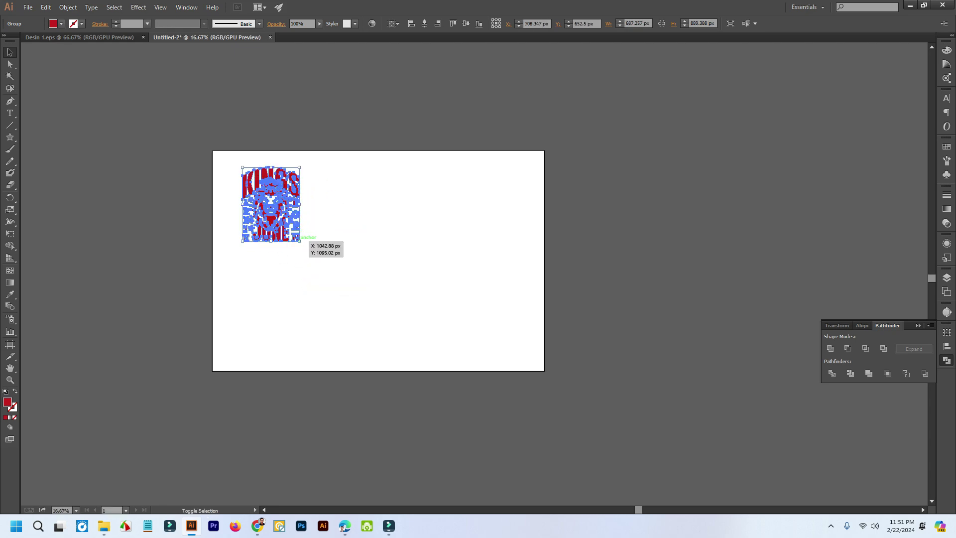
left_click_drag(300, 240, 383, 350)
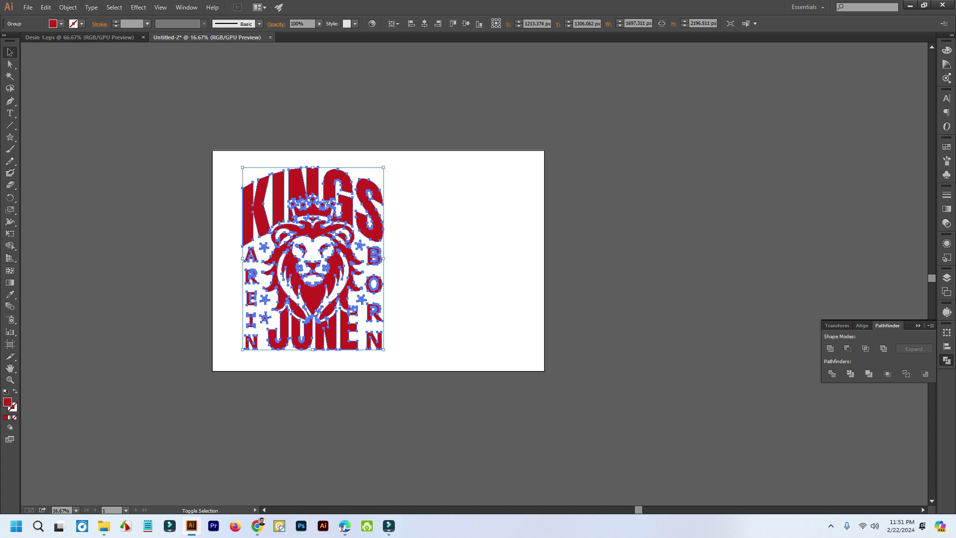
left_click_drag(384, 168, 375, 178)
left_click(424, 191)
scroll(379, 261, "down", 1)
scroll(379, 260, "right", 3)
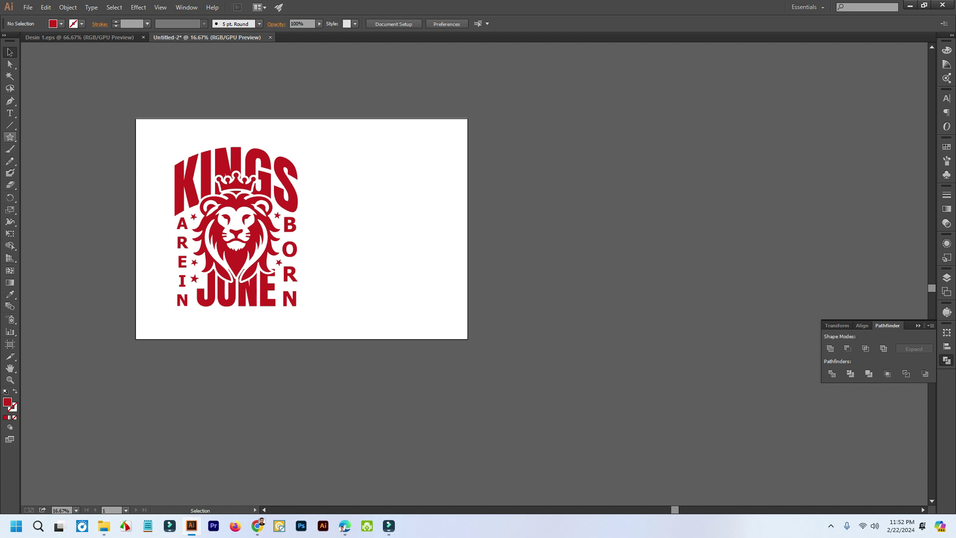
Step: Draw a red rectangle 4000 px wide by 2663 px high with the Rectangle tool
left_click_drag(10, 137, 55, 137)
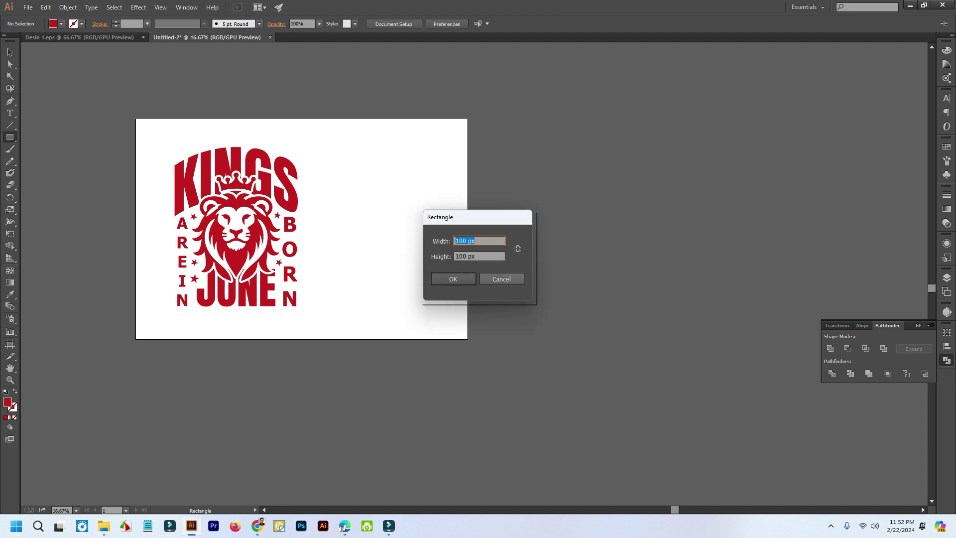
left_click(477, 240)
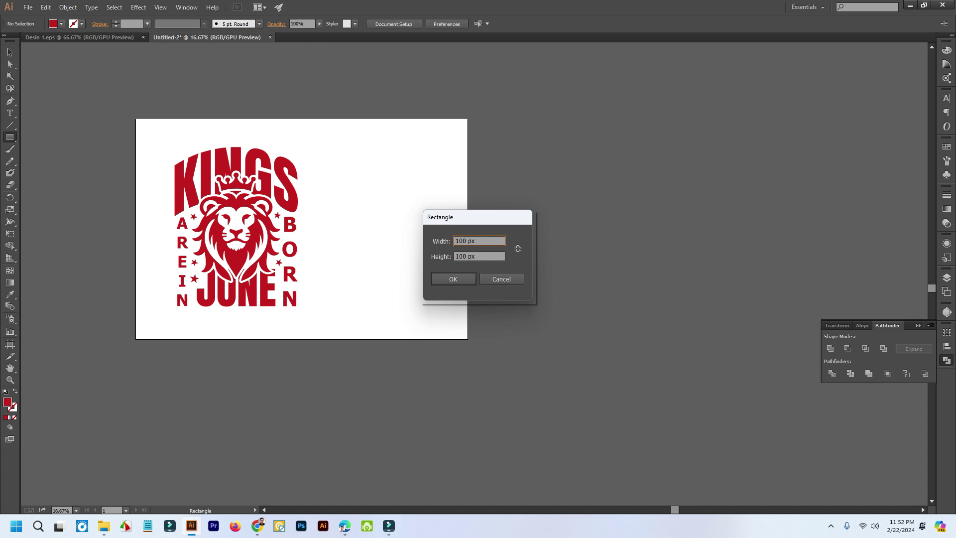
double_click(464, 241)
type("4000")
left_click(460, 256)
double_click(461, 256)
type("2663")
left_click(453, 279)
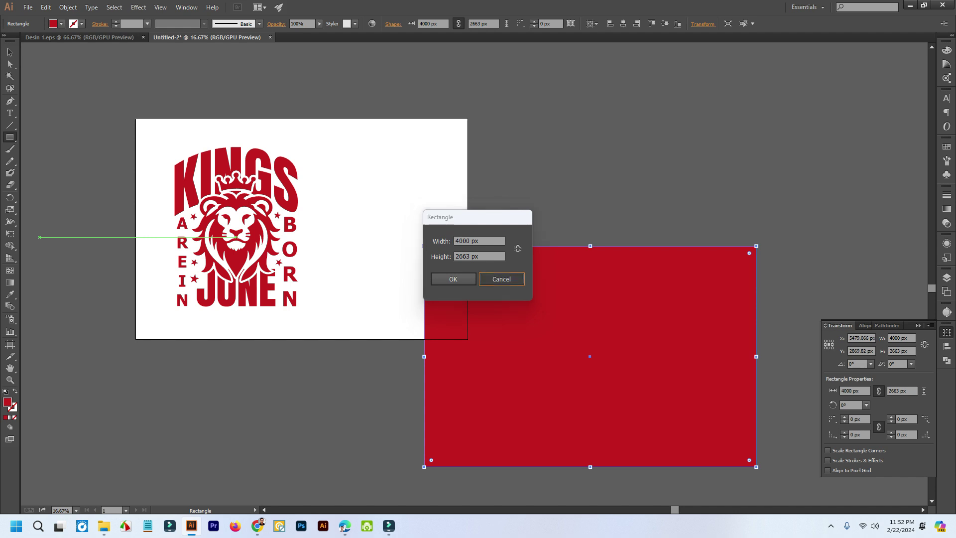
Step: Align the red rectangle to the artboard's horizontal center and top edge, and send it to the back
key("v")
left_click_drag(590, 356, 393, 249)
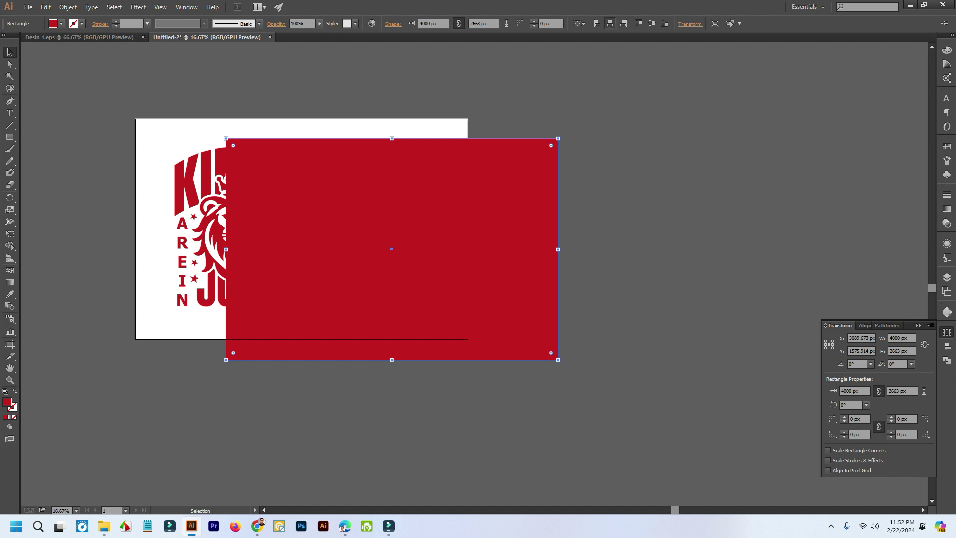
left_click(610, 24)
left_click(638, 24)
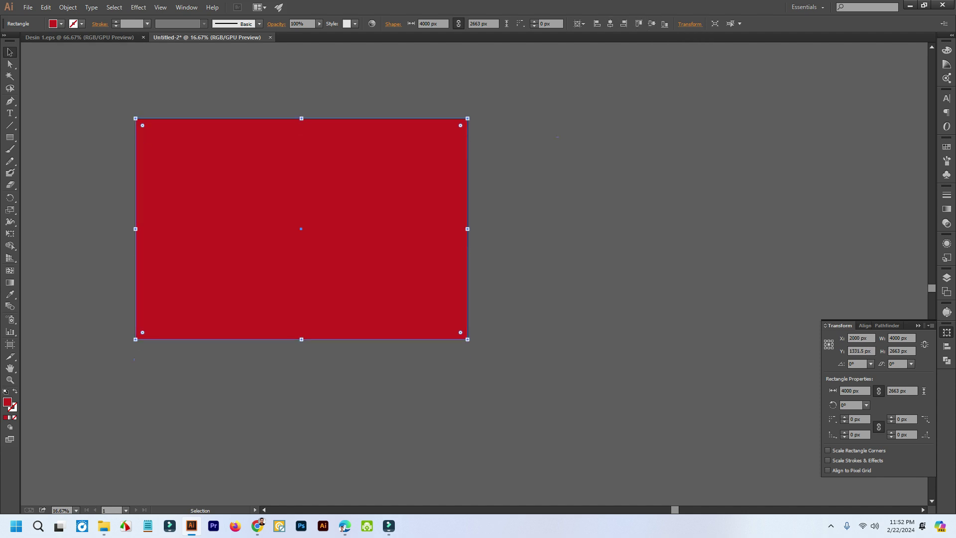
right_click(372, 209)
mouse_move(423, 354)
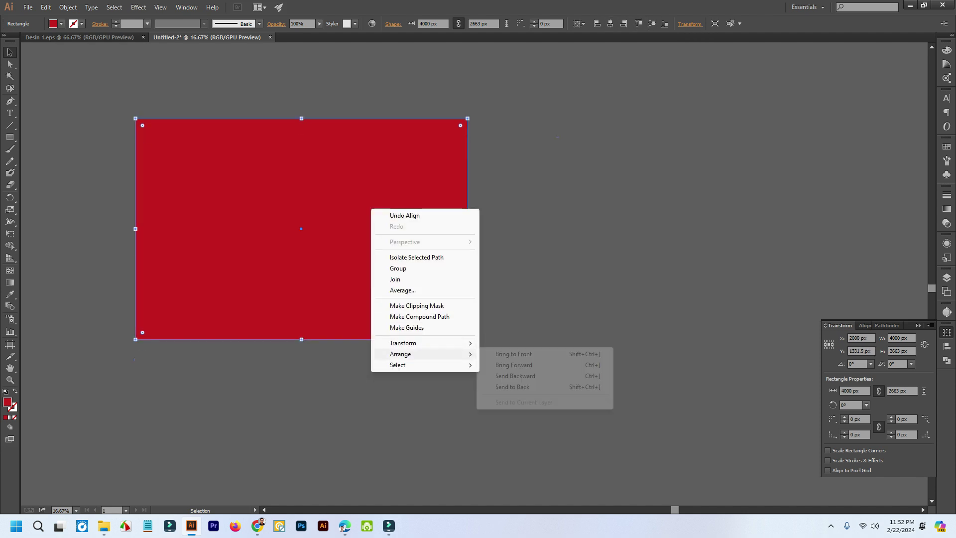
left_click(512, 387)
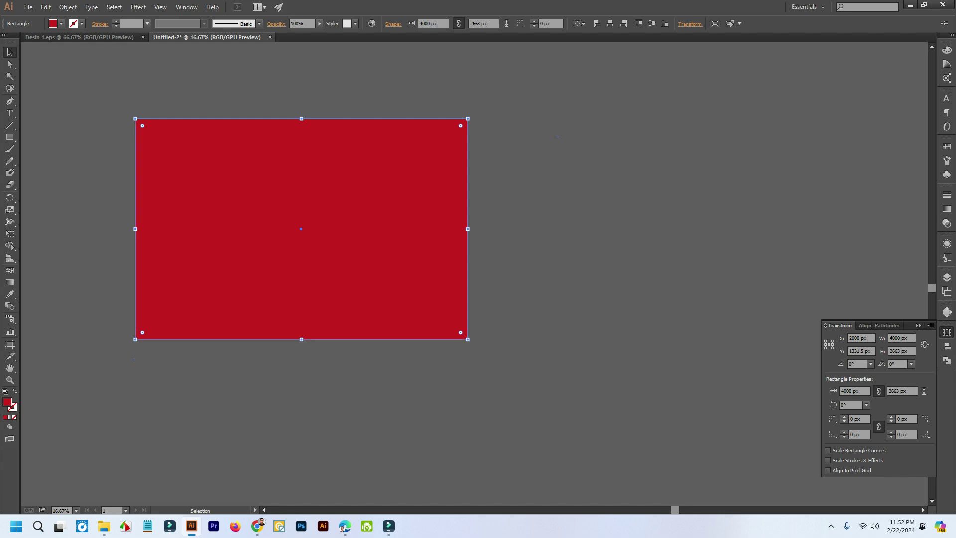
Step: Duplicate the red background rectangle beside the artboard and fill the copy with black, #000000
left_click_drag(357, 202, 699, 279)
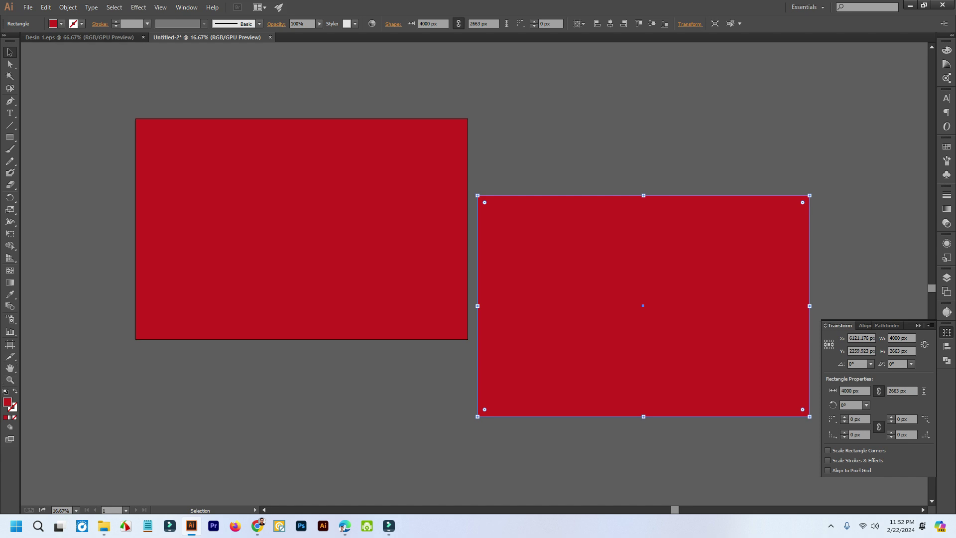
double_click(7, 402)
type("BF2121")
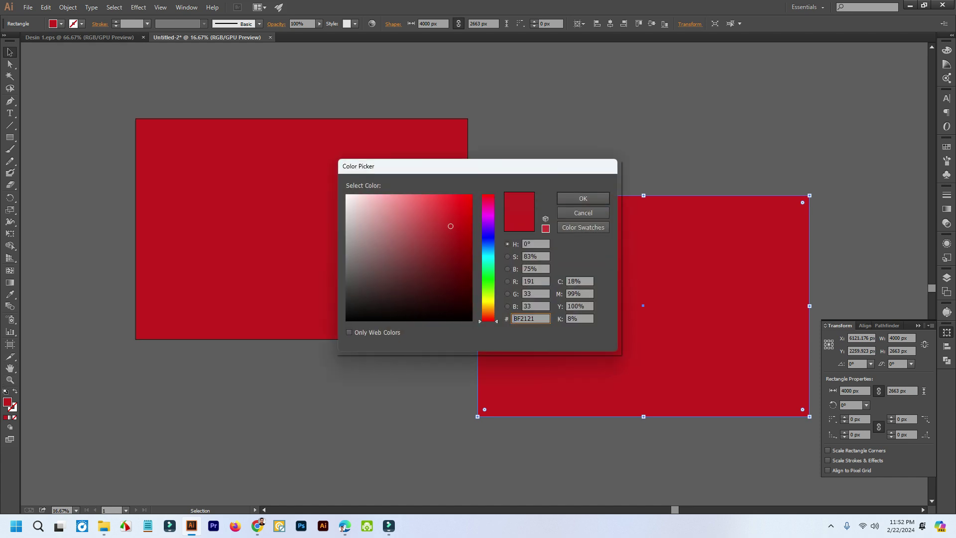
type("000000")
left_click(583, 199)
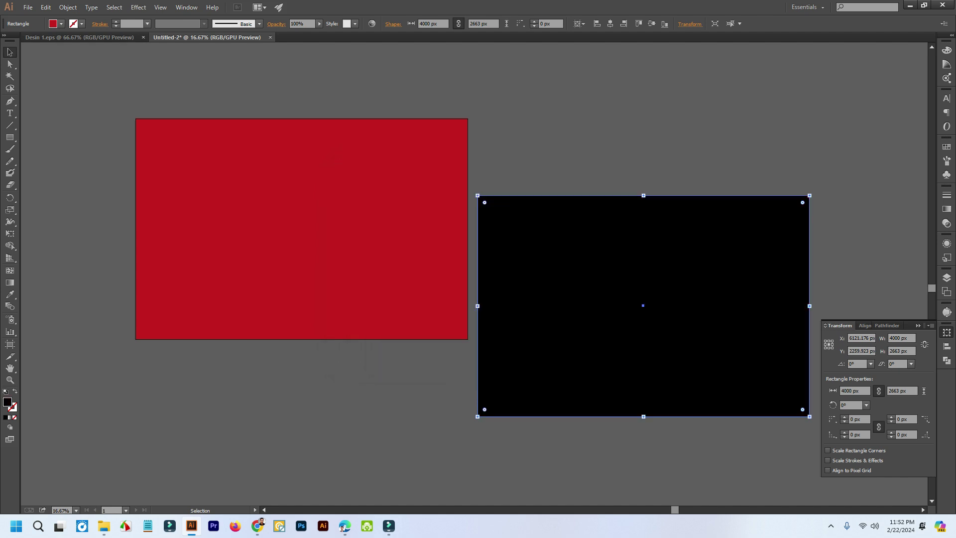
Step: Center the black rectangle horizontally and vertically on the artboard
right_click(608, 258)
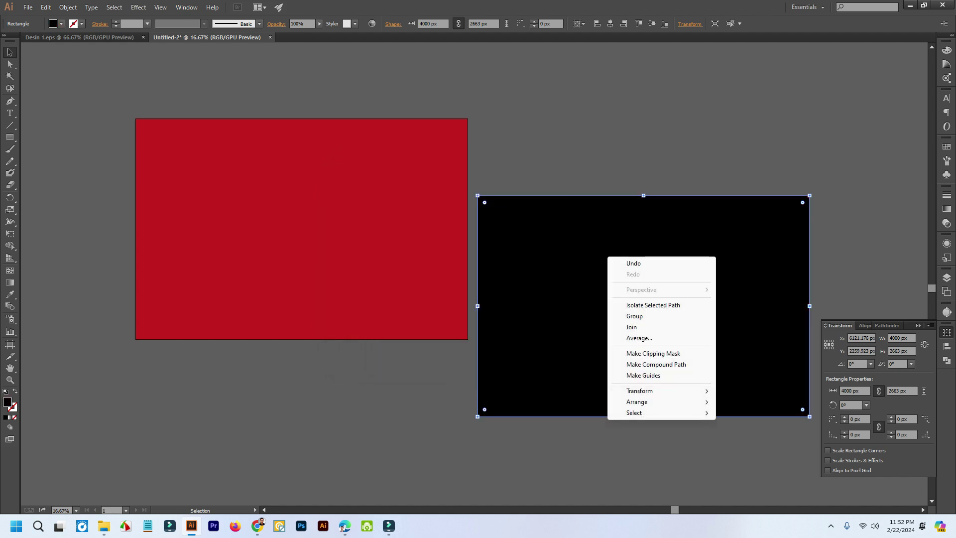
key("Escape")
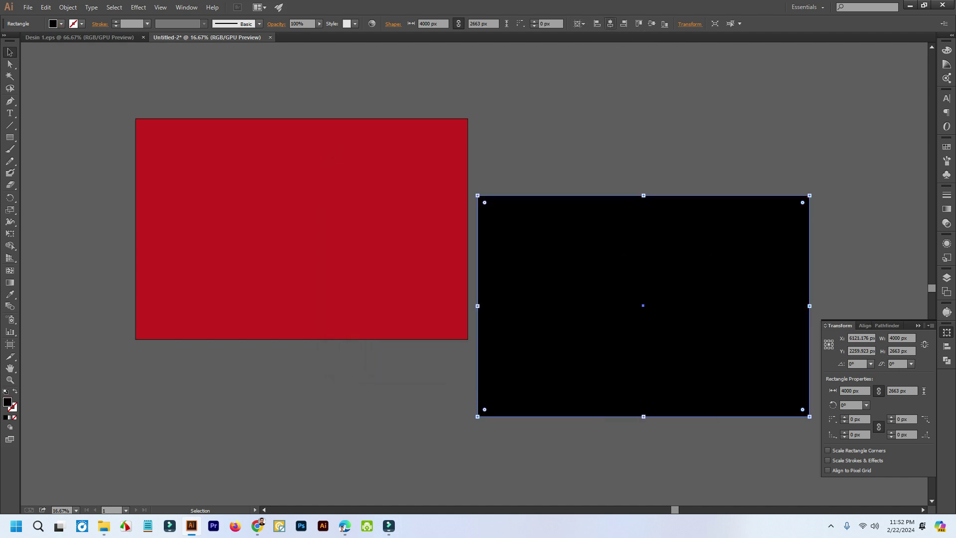
left_click(610, 24)
left_click(652, 23)
left_click(538, 214)
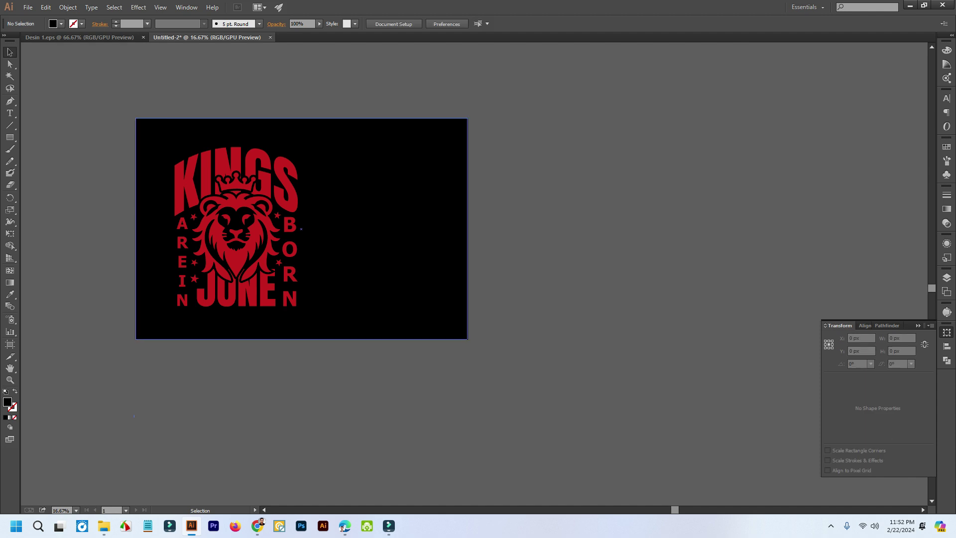
Step: Narrow the black rectangle from its right edge to about 2092 px wide, uncovering the red background on the right
left_click(438, 227)
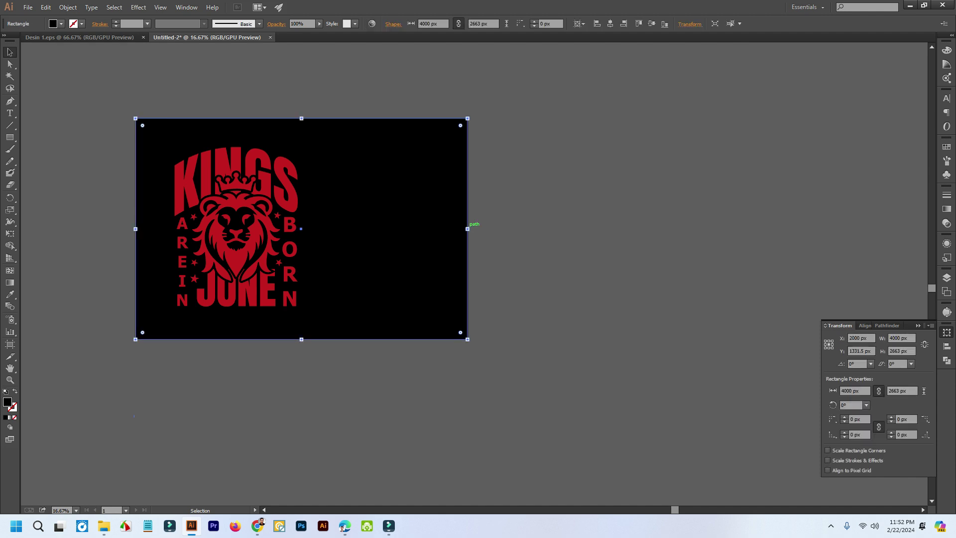
left_click_drag(468, 226, 388, 226)
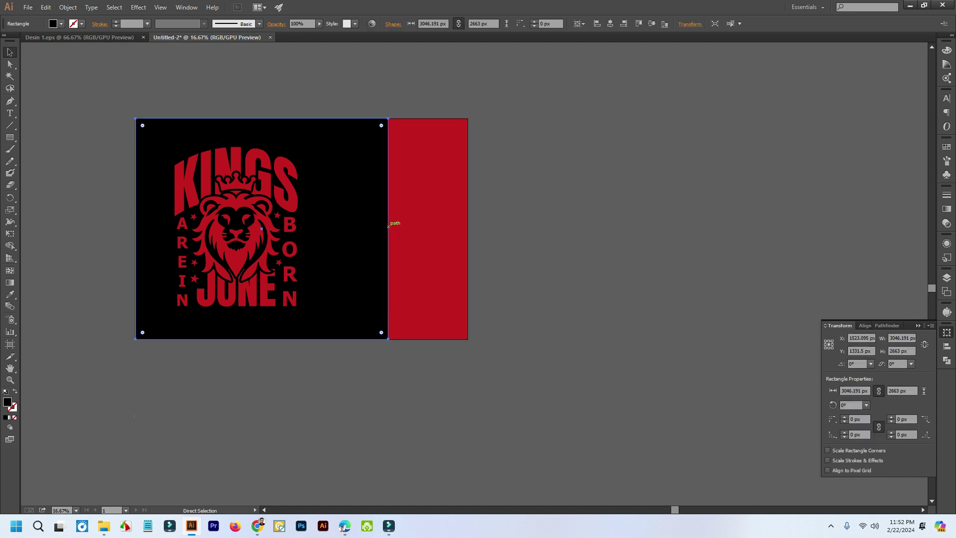
key("ctrl+z")
left_click_drag(467, 228, 305, 230)
key("ctrl+shift+a")
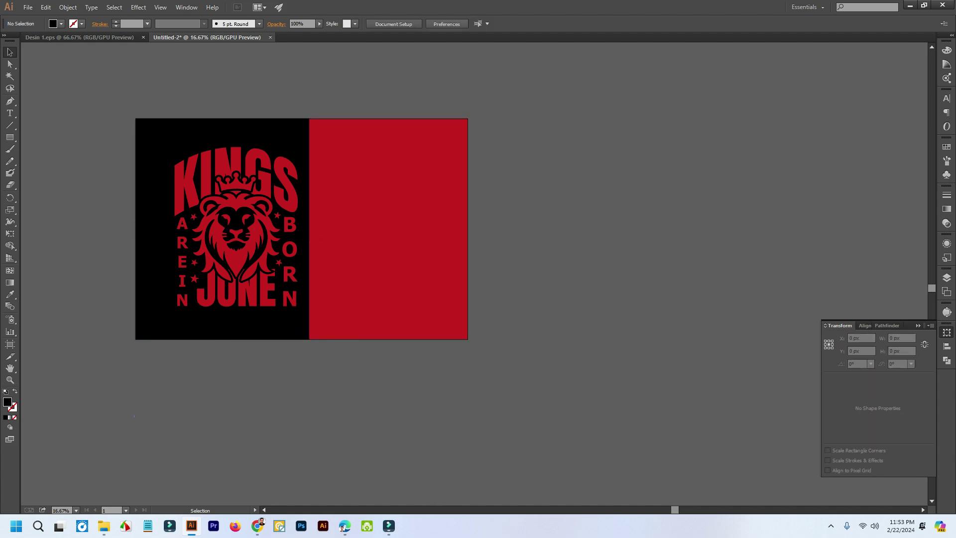
Step: Duplicate the red lion design onto the red part of the artboard and recolor the copy white
left_click_drag(265, 179, 402, 176)
left_click(309, 95)
left_click_drag(339, 180, 509, 181)
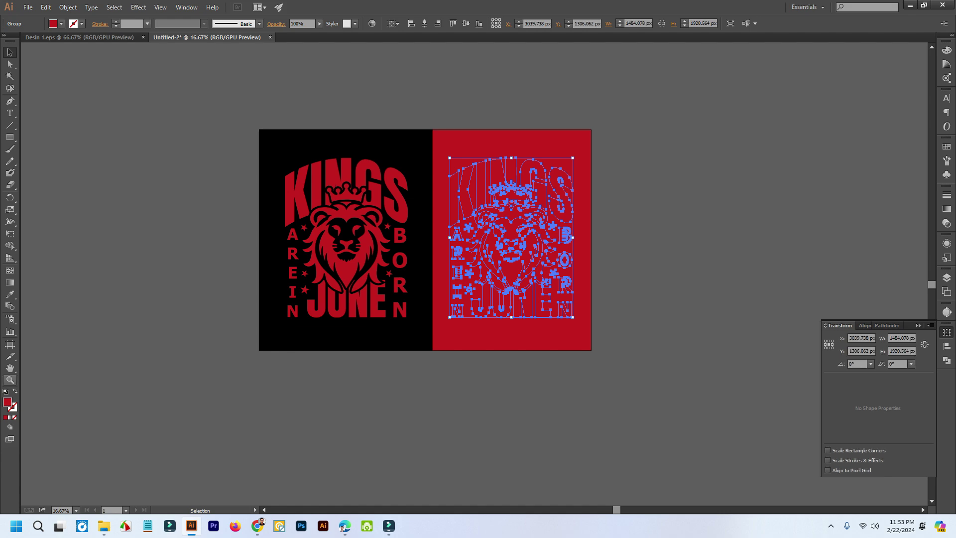
double_click(7, 402)
type("FFFFFF")
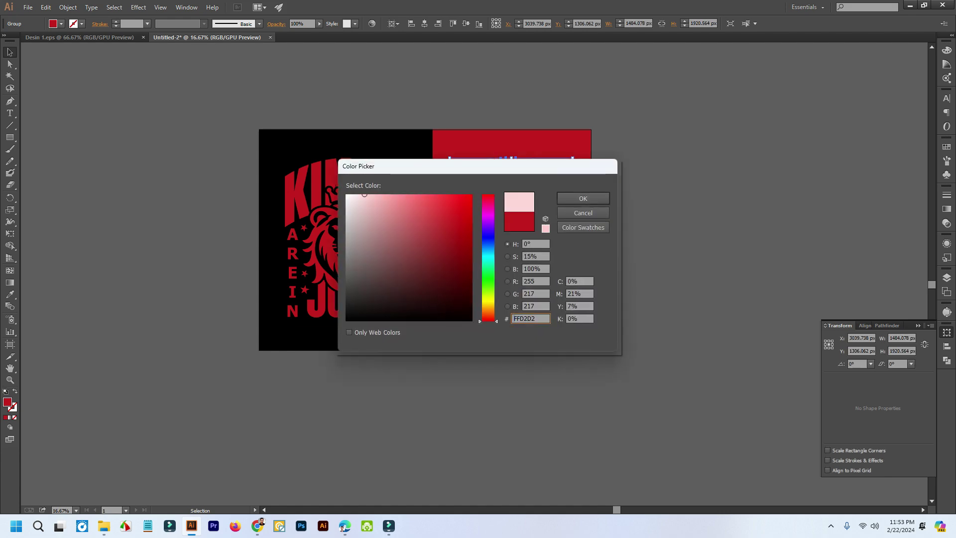
left_click(583, 198)
left_click(660, 199)
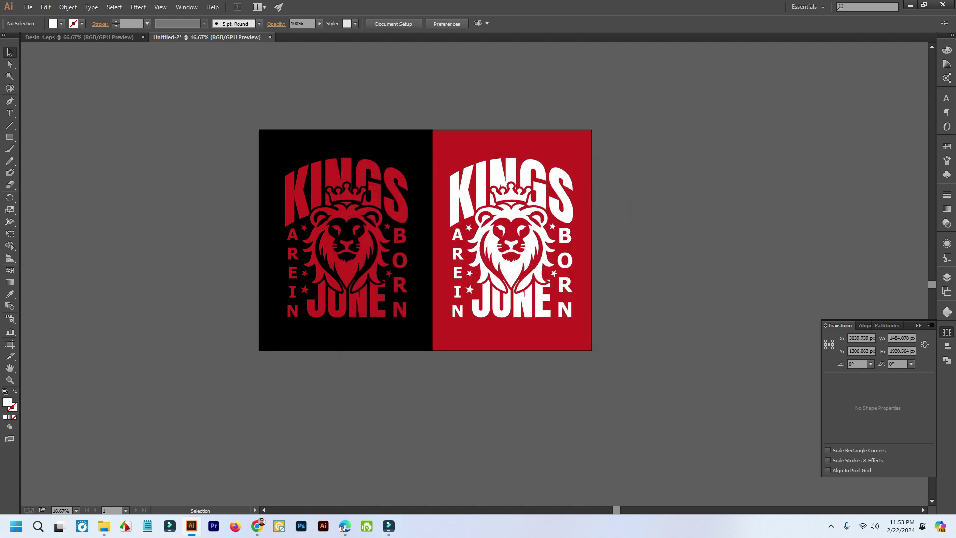
Step: Change the fill of the black rectangle behind the red lion design to white and deselect everything
key("space")
left_click_drag(659, 199, 587, 222)
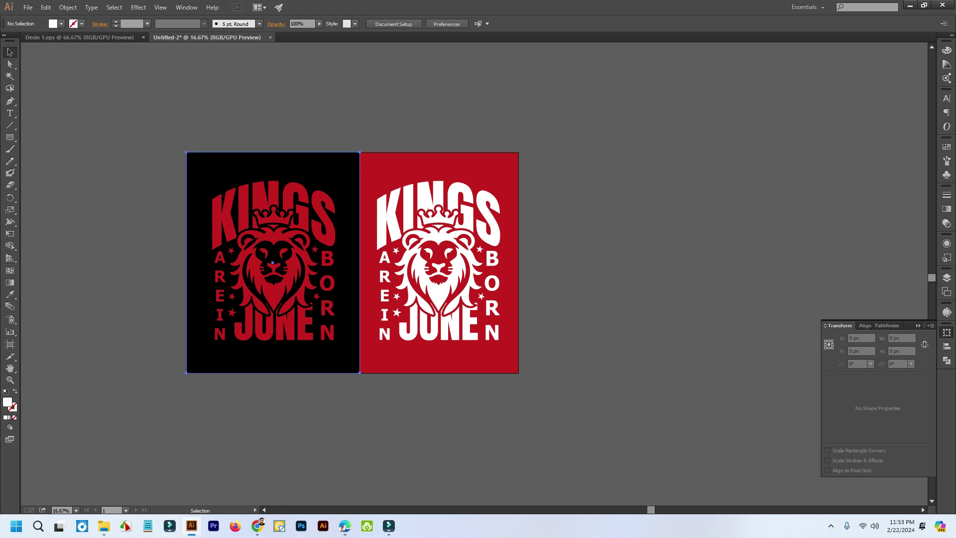
left_click(344, 209)
double_click(7, 402)
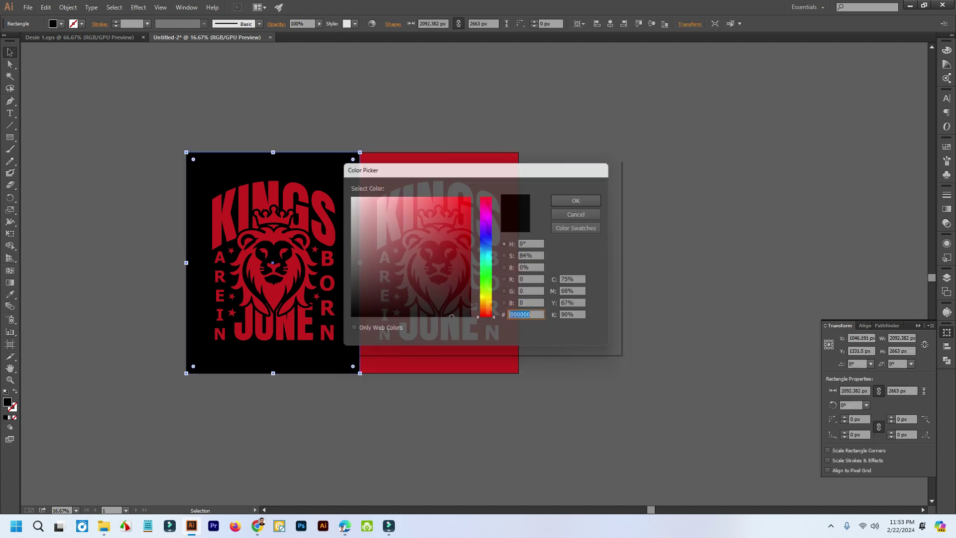
left_click(347, 195)
key("Return")
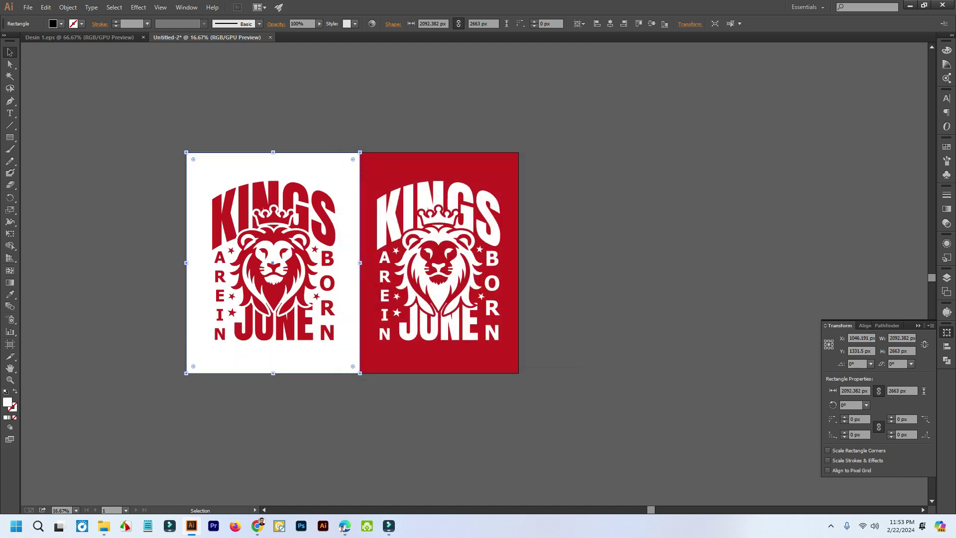
key("ctrl+shift+a")
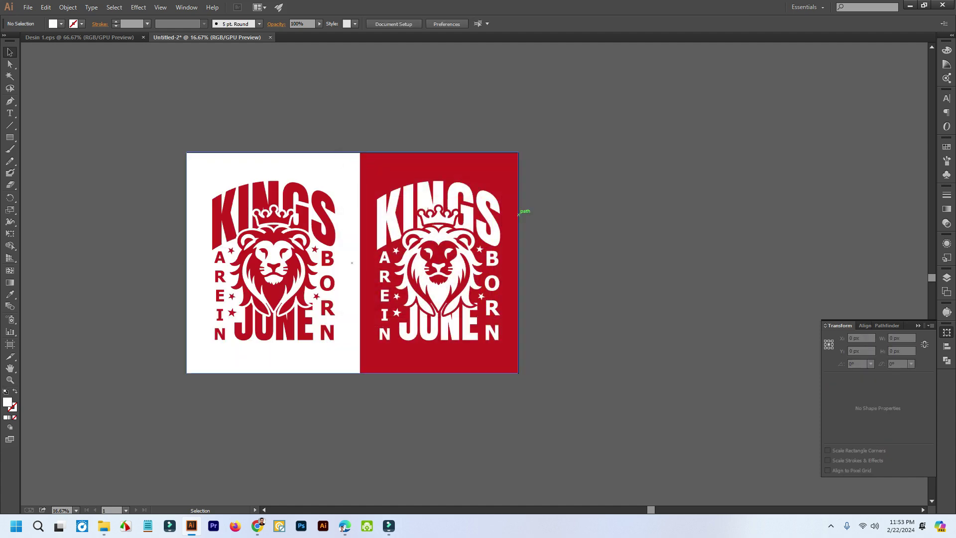
key("ctrl+a")
key("ctrl+shift+a")
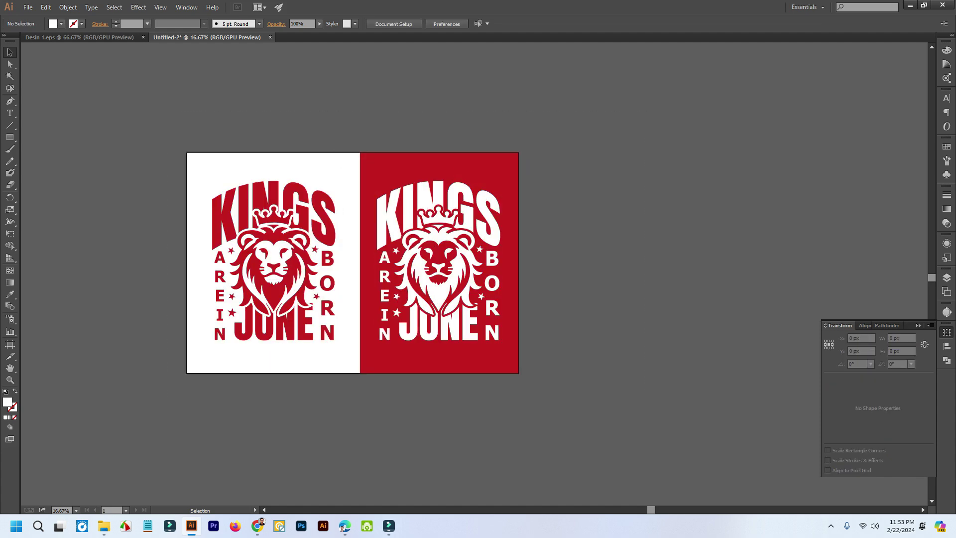
Step: Start saving the preview as a new file on the Desktop in Illustrator EPS (*.EPS) format
key("alt+f")
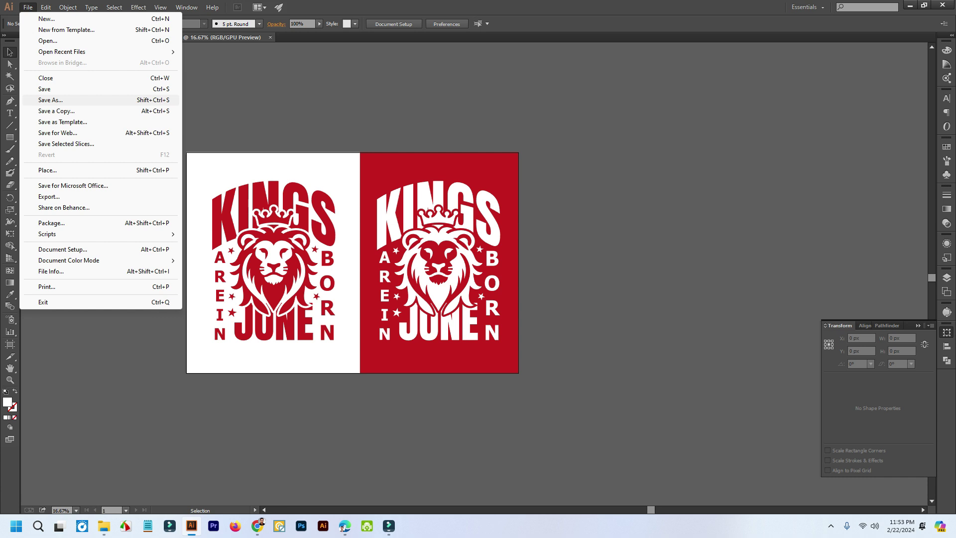
key("Return")
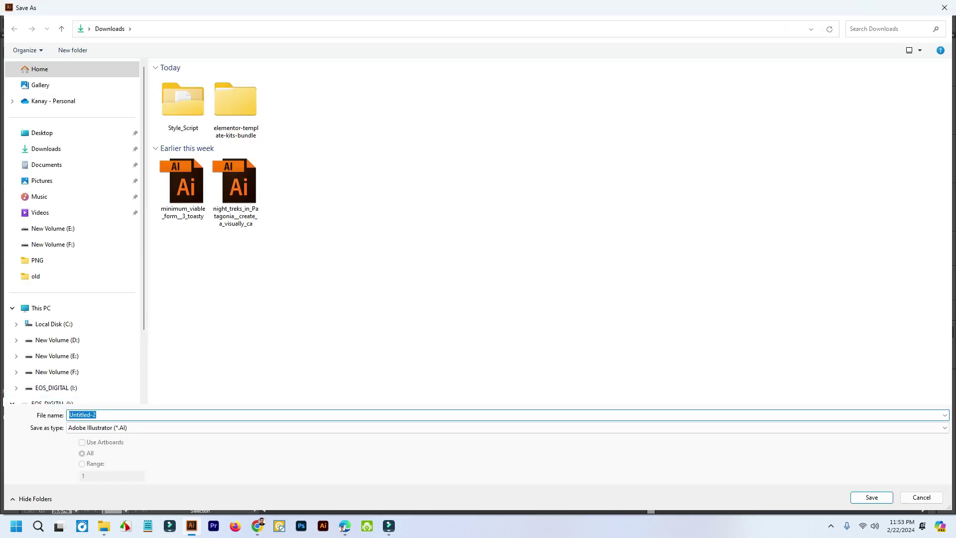
left_click(42, 133)
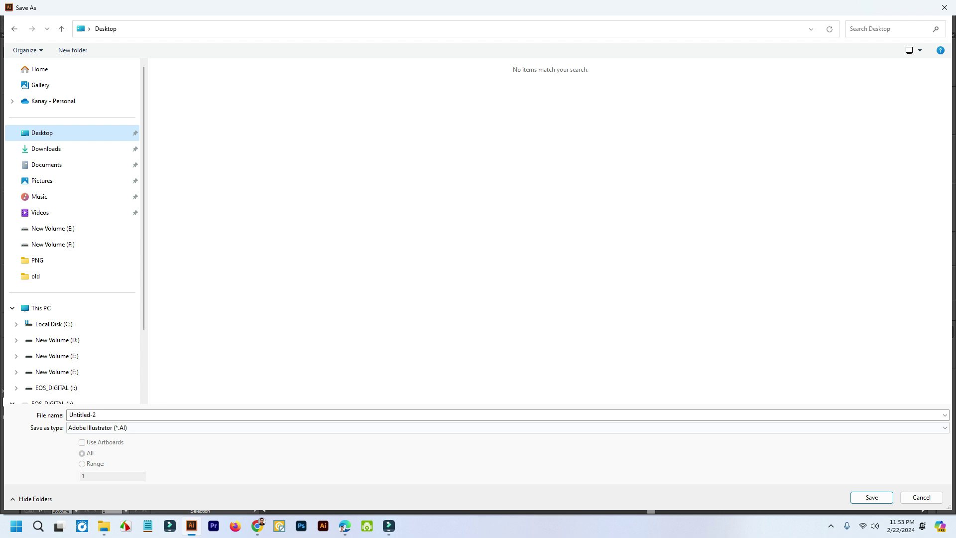
left_click(120, 415)
left_click(119, 428)
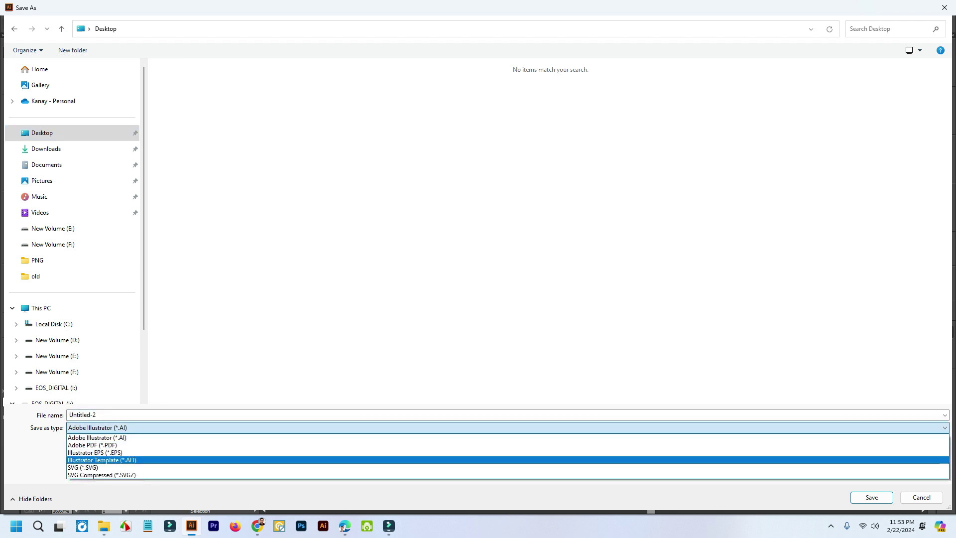
left_click(107, 453)
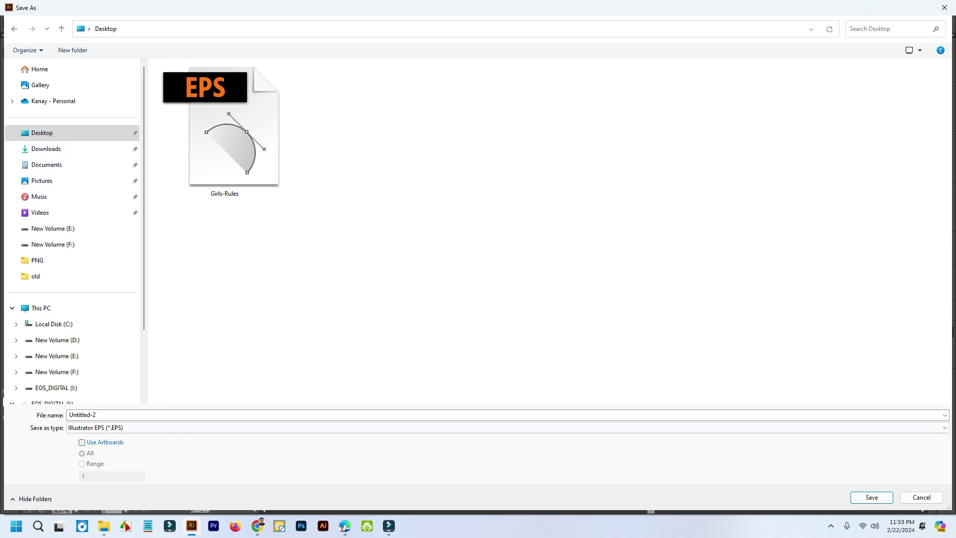
Step: Name the EPS file "Birth day t shirt2" and confirm the save
left_click(102, 415)
left_click(102, 415)
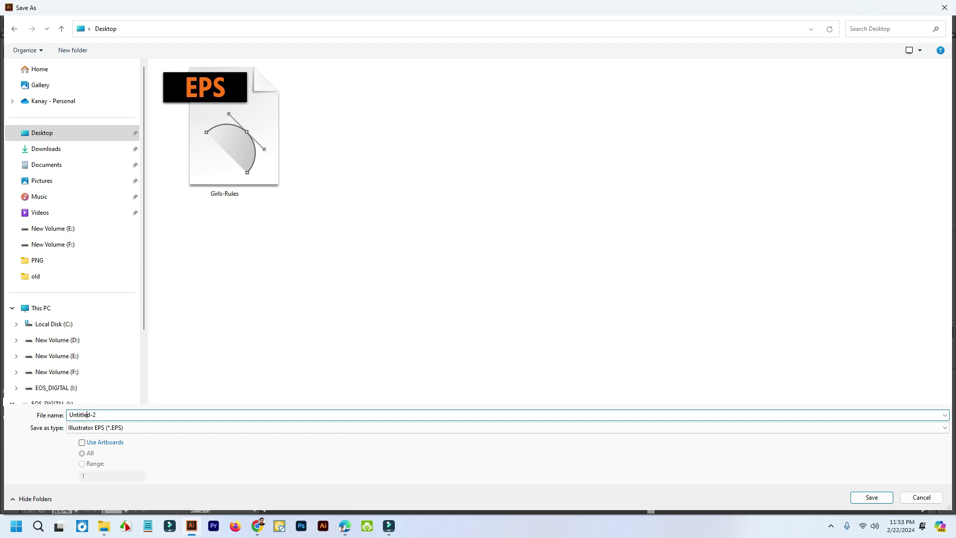
key("ctrl+a")
left_click(99, 415)
double_click(93, 415)
type("Birth day t shirt")
key("Return")
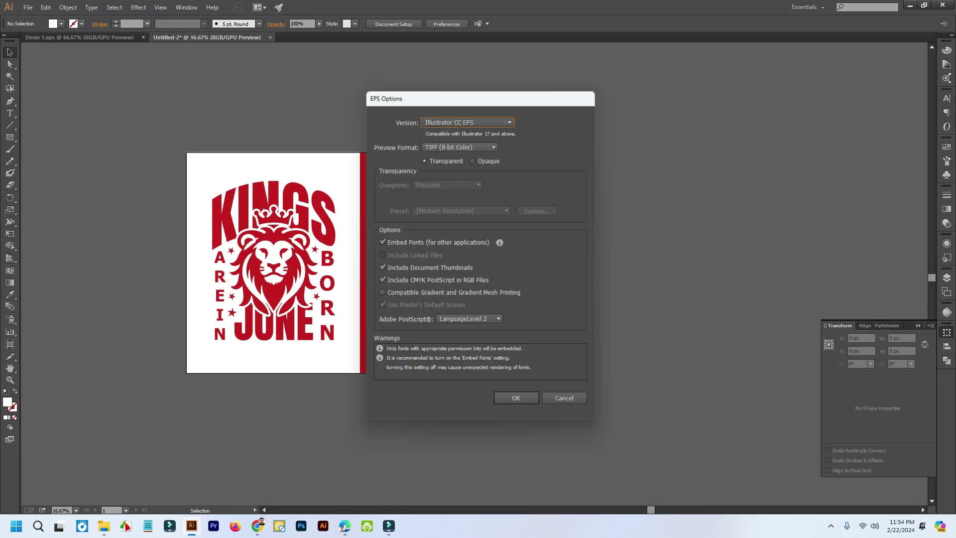
Step: Set the EPS version to Illustrator 10 EPS and write the file
left_click(468, 122)
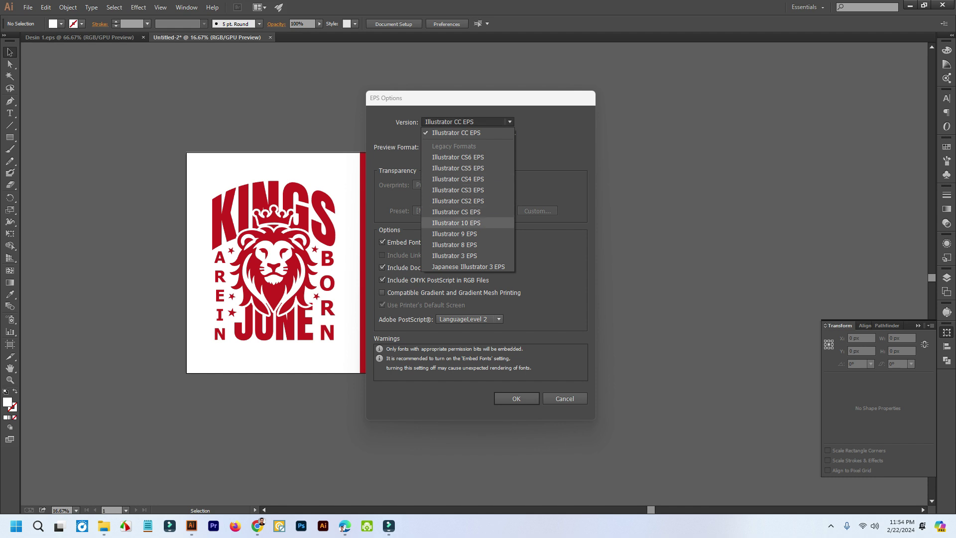
left_click(463, 223)
left_click(517, 398)
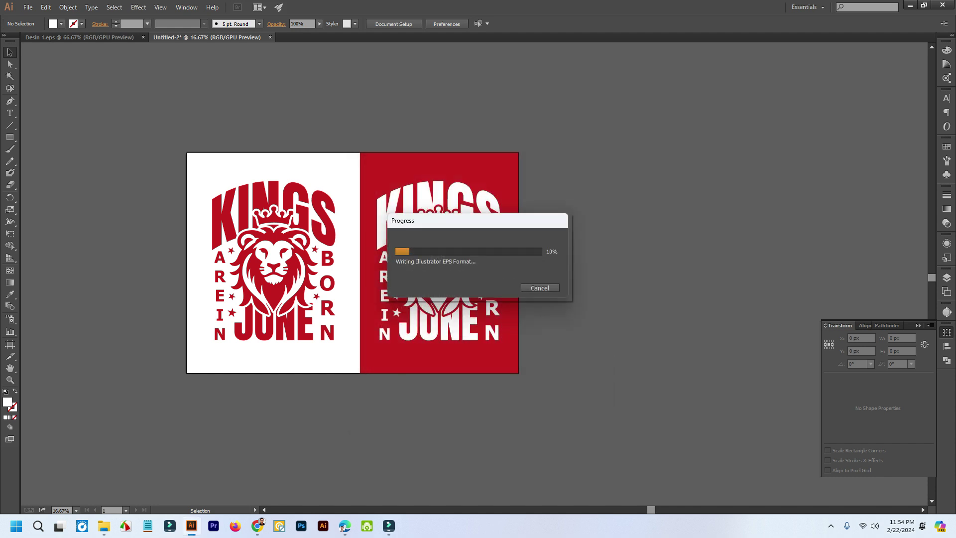
Step: Minimize the open windows, switch to the Google Meet call in Chrome and stop presenting the screen
left_click(910, 5)
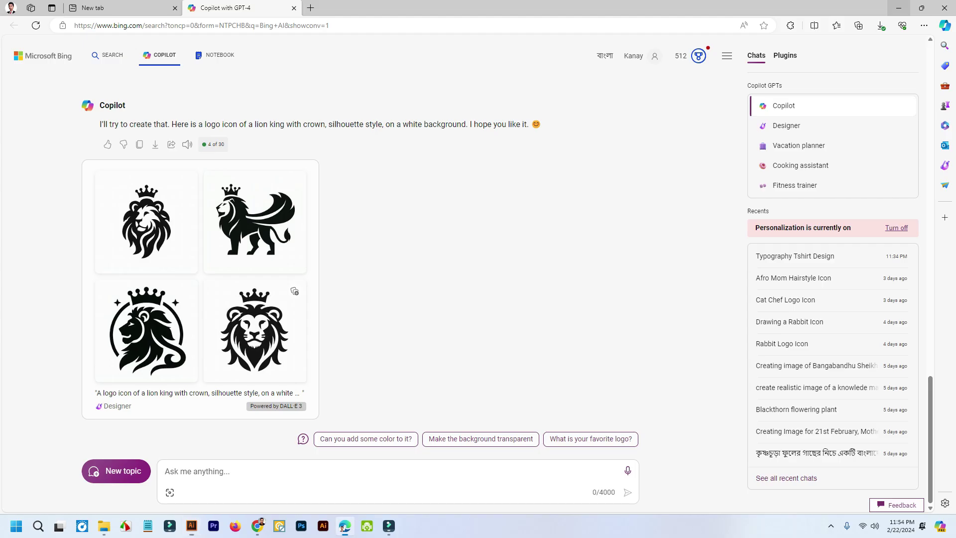
left_click(899, 7)
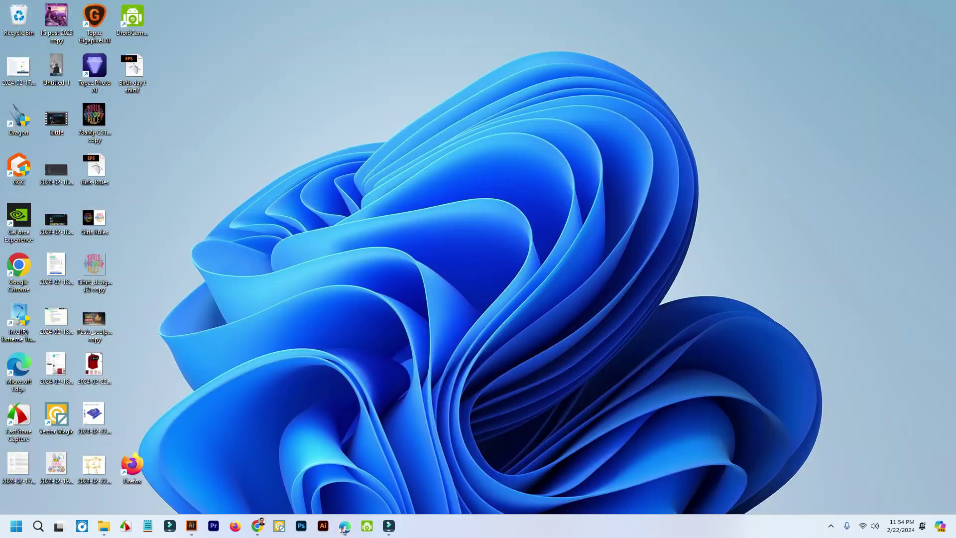
mouse_move(257, 525)
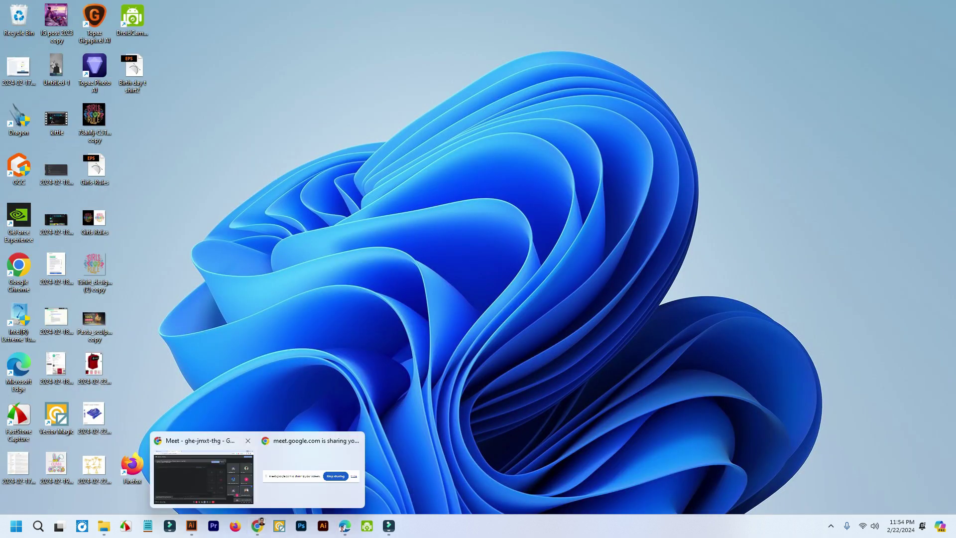
left_click(229, 463)
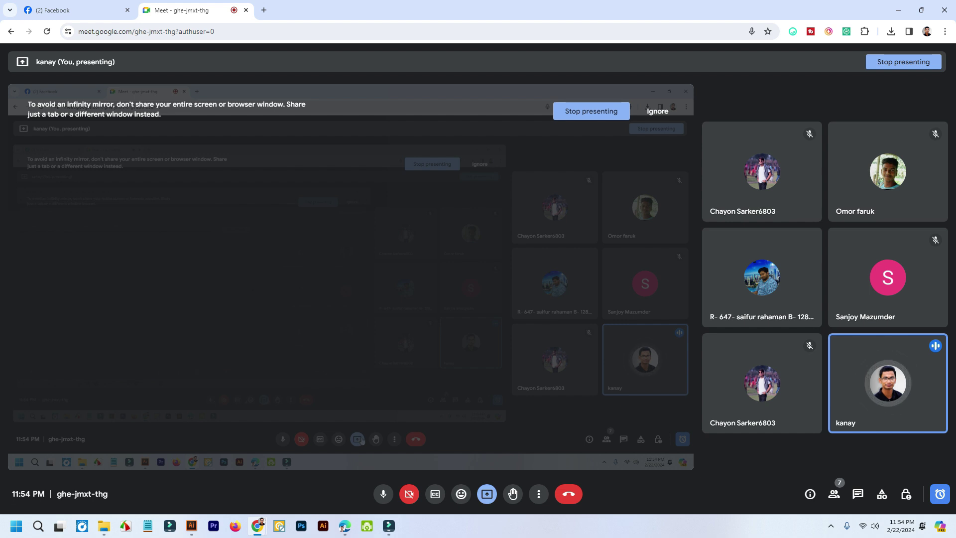
left_click(487, 494)
left_click(522, 461)
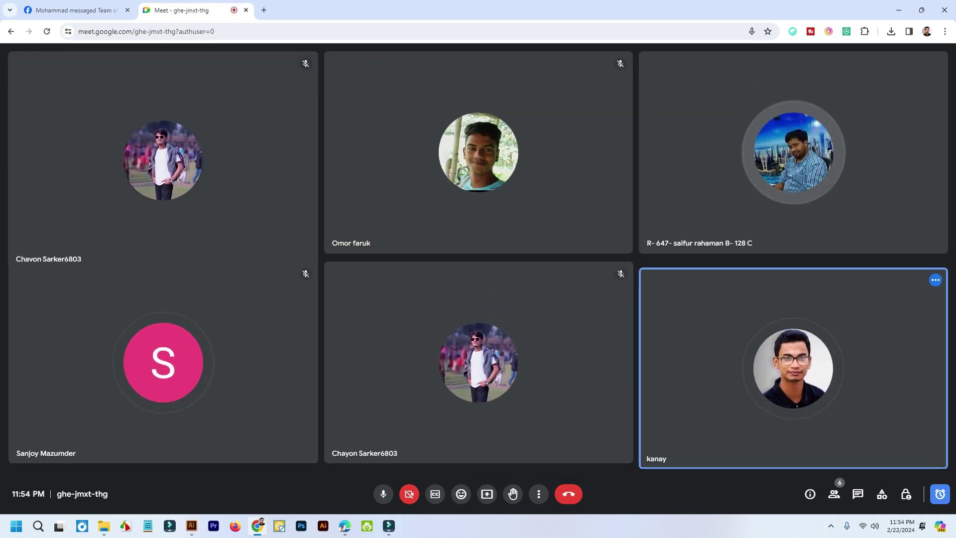